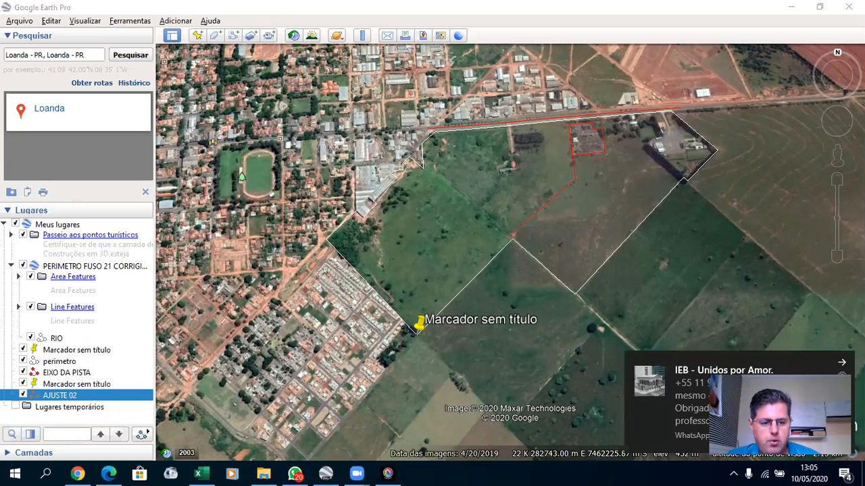
left_click(841, 362)
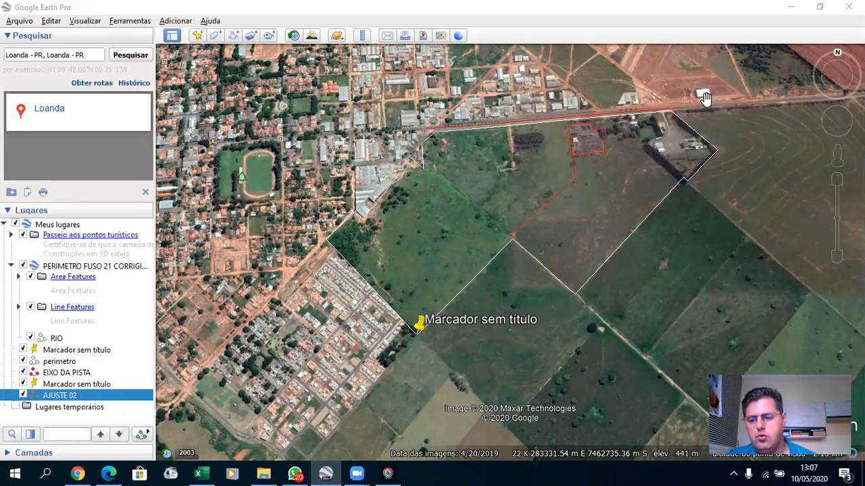
left_click(233, 36)
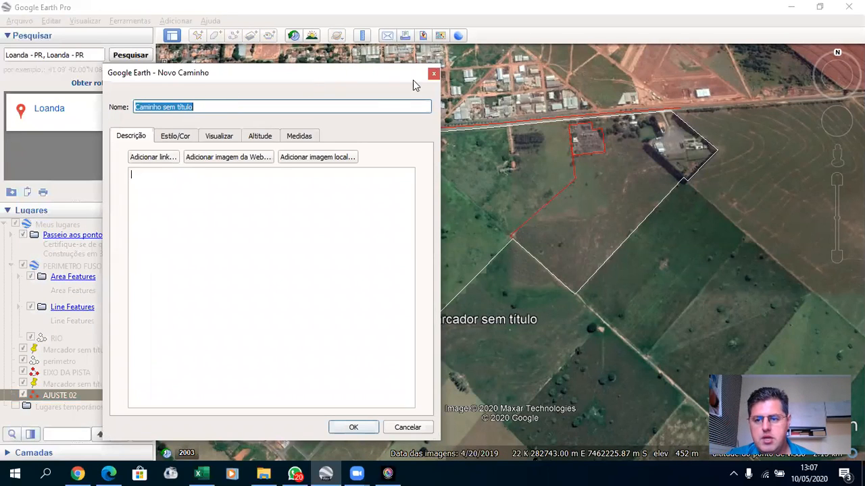
left_click(483, 119)
left_click(637, 66)
left_click(719, 75)
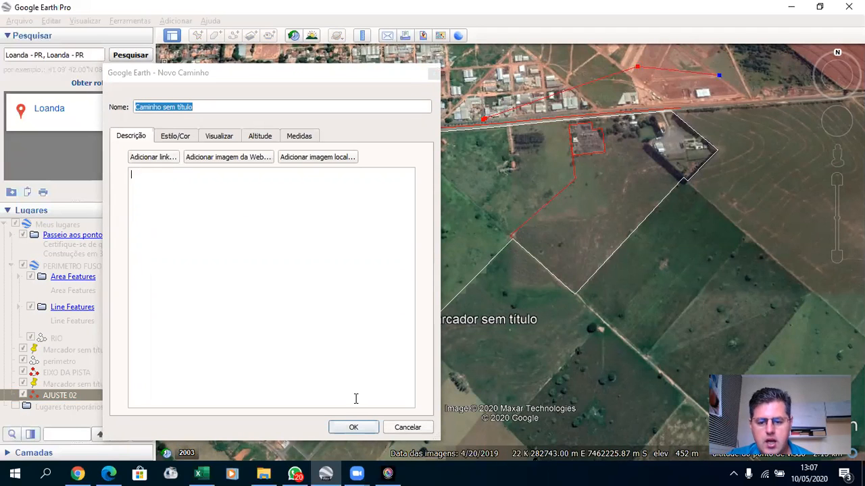
left_click(408, 427)
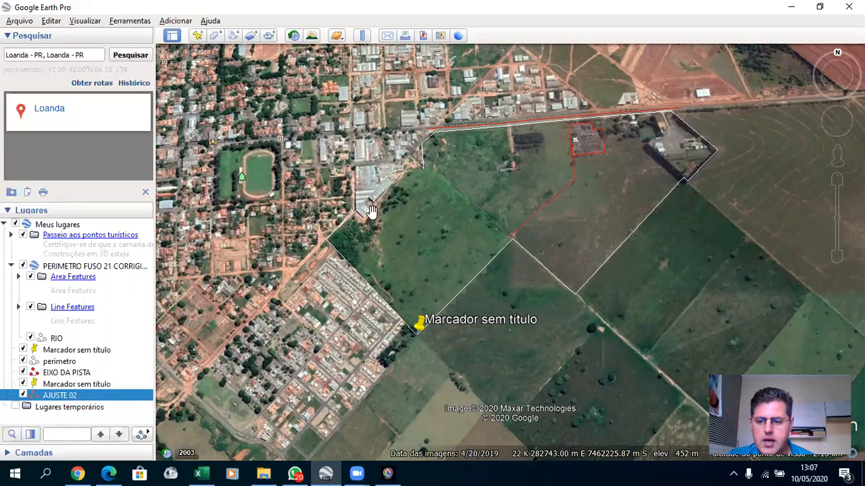
Step: Look at the KML files in the IMAGEM + KML folder from the save dialog of the perimetro path, without saving
right_click(72, 365)
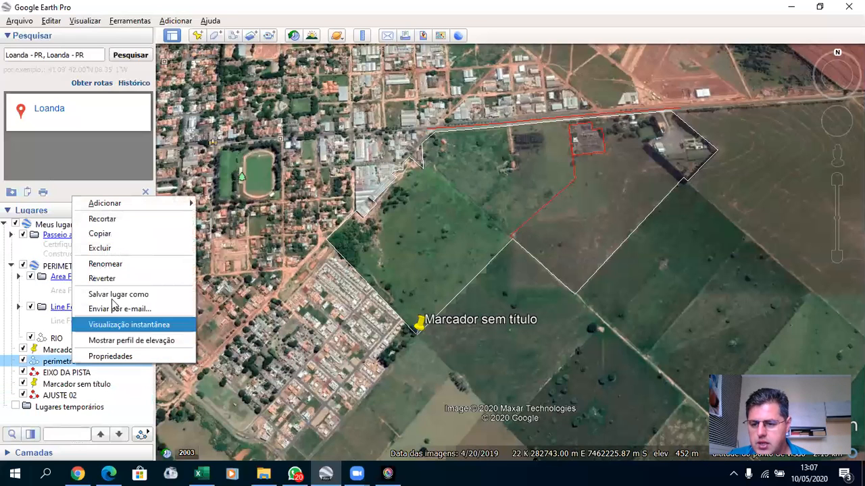
left_click(122, 296)
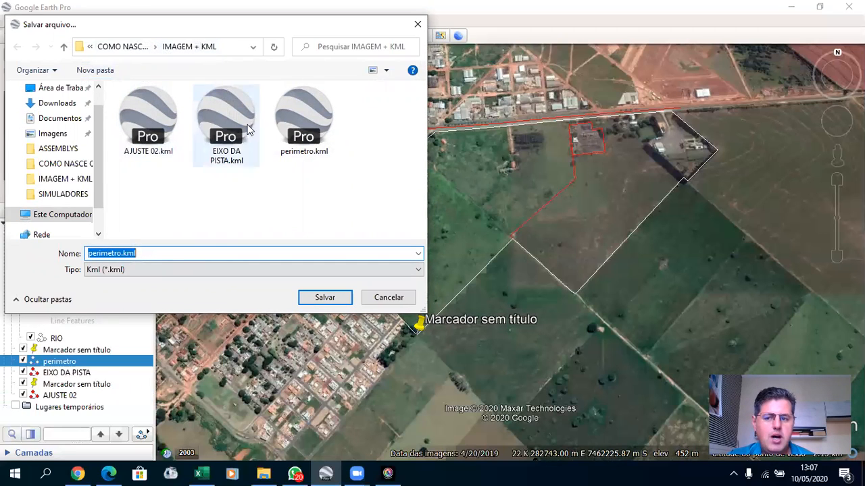
left_click(417, 25)
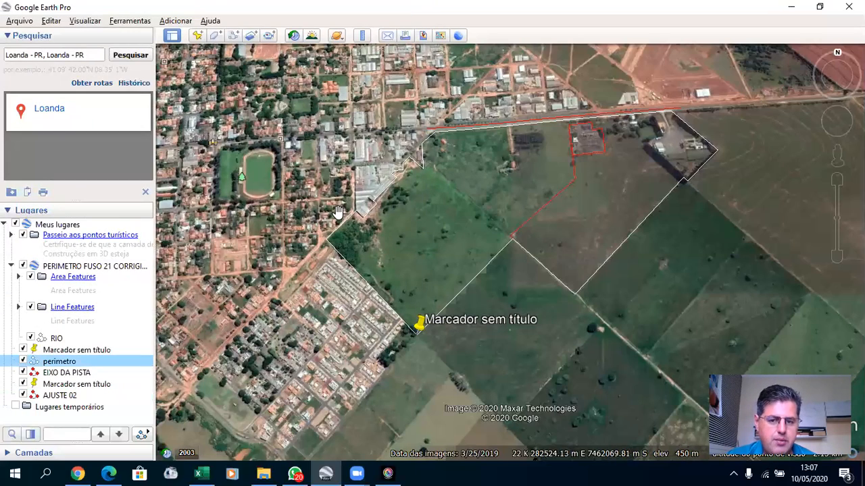
Step: Examine the perimeter, the road axis and the AJUSTE 02 line against the satellite imagery along the highway and around the site
scroll(317, 193, "up", 3)
left_click_drag(450, 196, 351, 399)
left_click_drag(498, 226, 483, 237)
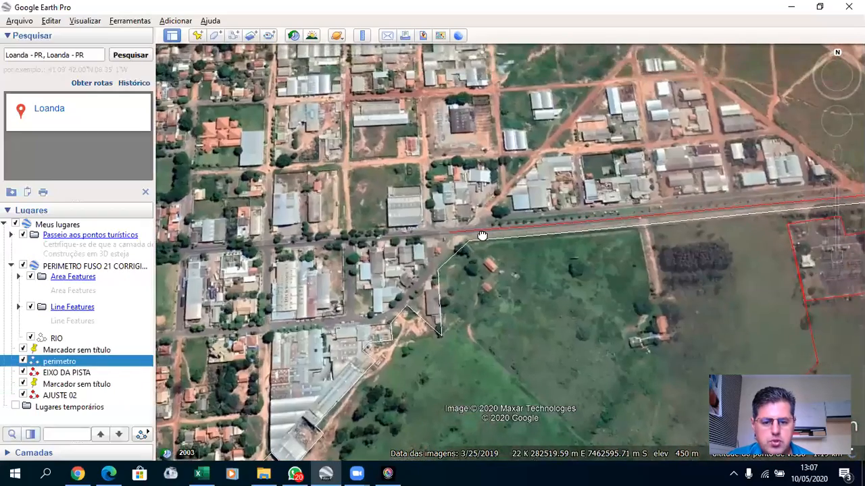
left_click_drag(548, 116, 476, 208)
left_click_drag(554, 312, 438, 192)
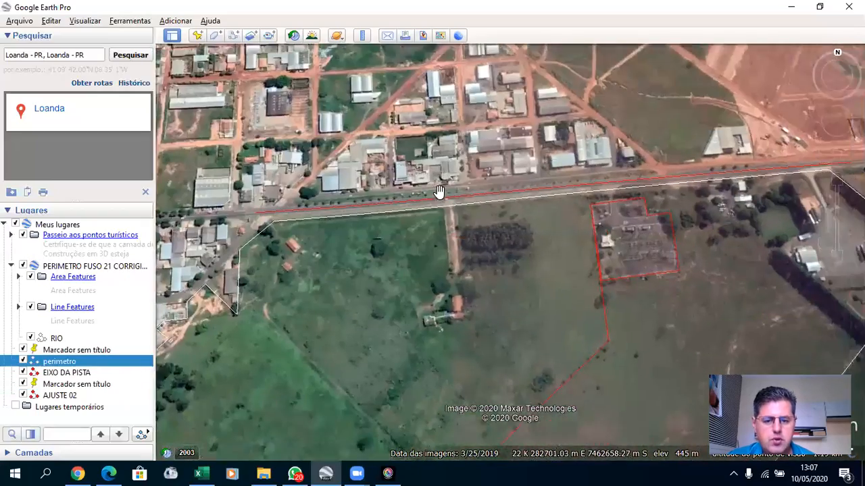
scroll(451, 209, "up", 1)
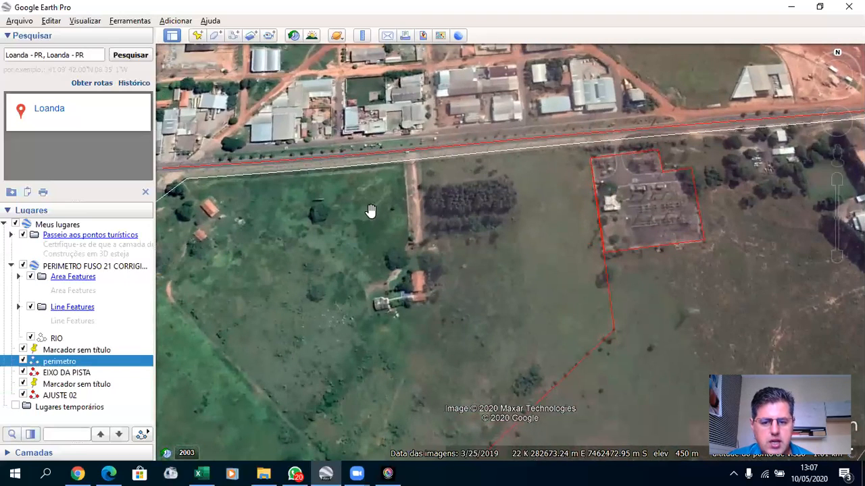
scroll(364, 199, "down", 1)
left_click_drag(604, 194, 484, 223)
left_click_drag(595, 208, 534, 223)
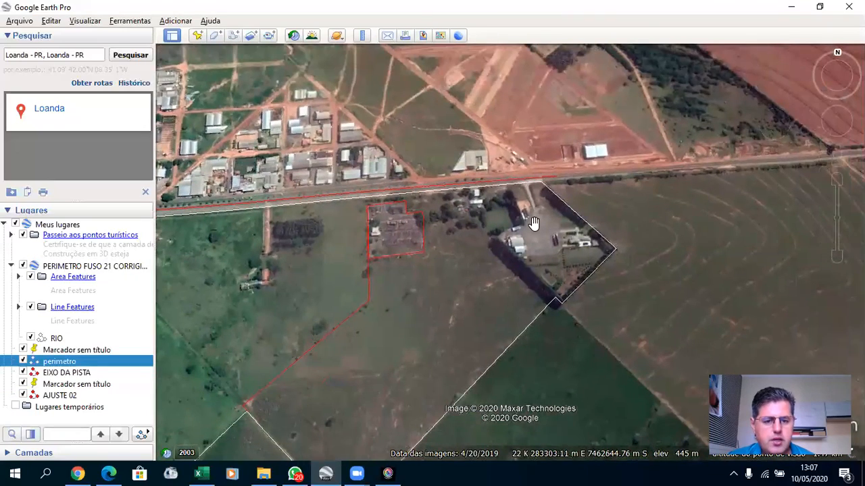
scroll(571, 233, "down", 1)
scroll(593, 224, "down", 1)
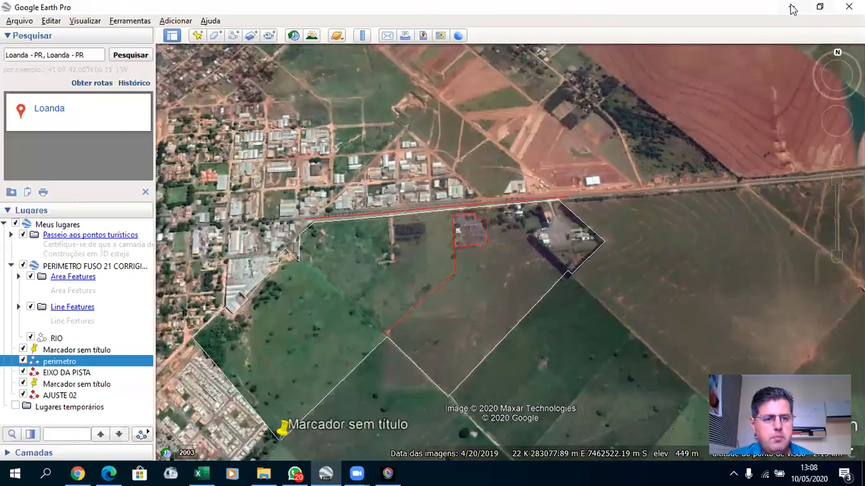
Step: Minimize Google Earth Pro and launch Global Mapper 18 (64-bit)
left_click(792, 9)
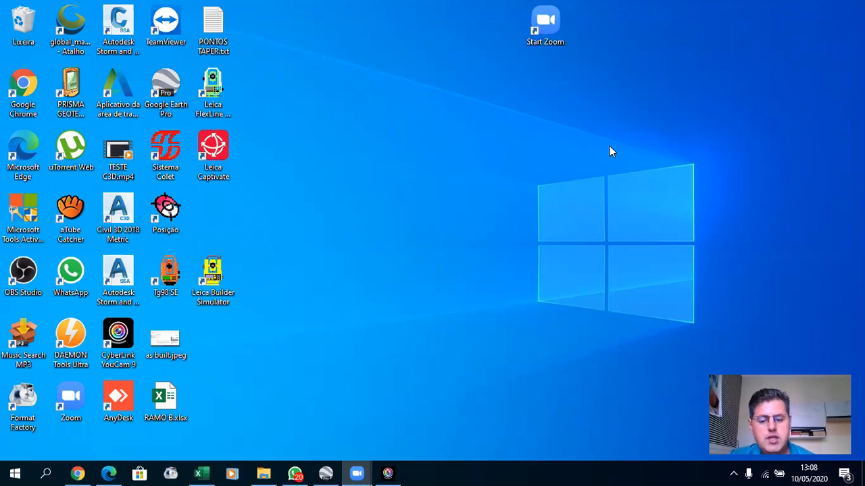
left_click(15, 473)
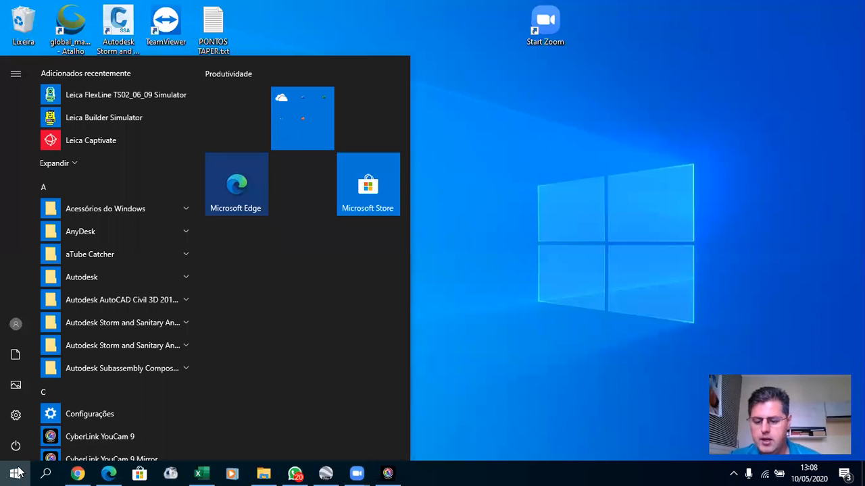
type("GLO")
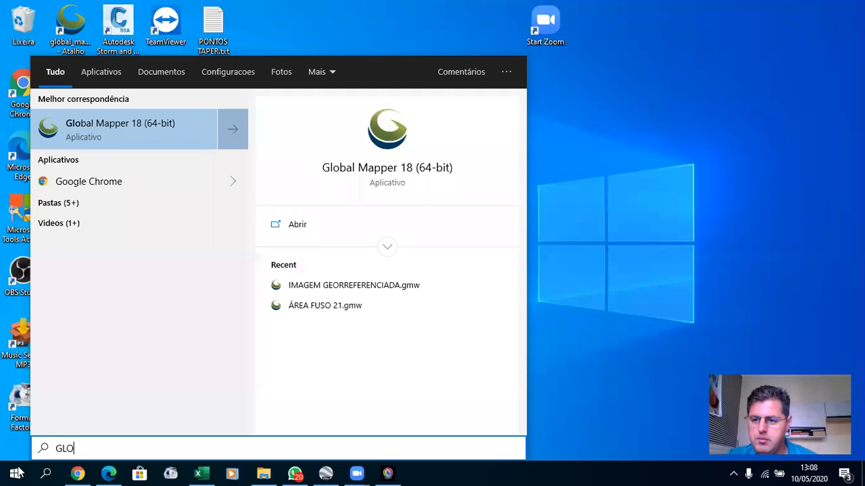
left_click(117, 124)
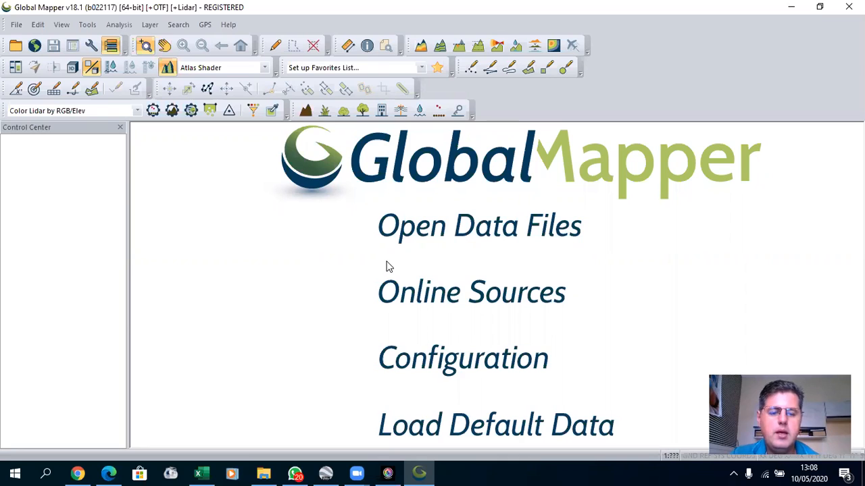
Step: Load AJUSTE 02.kml, EIXO DA PISTA.kml and perimetro.kml together from the IMAGEM + KML folder
left_click(459, 242)
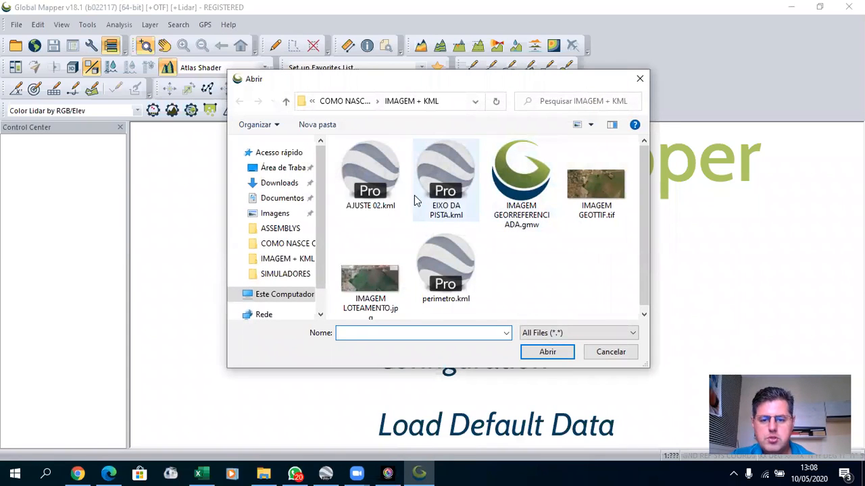
left_click(383, 188)
left_click(446, 181, "ctrl")
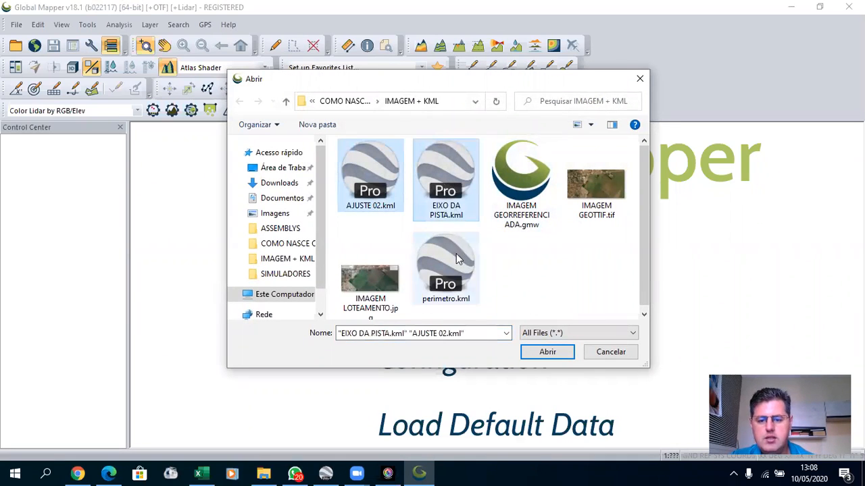
left_click(456, 254, "ctrl")
left_click(547, 352)
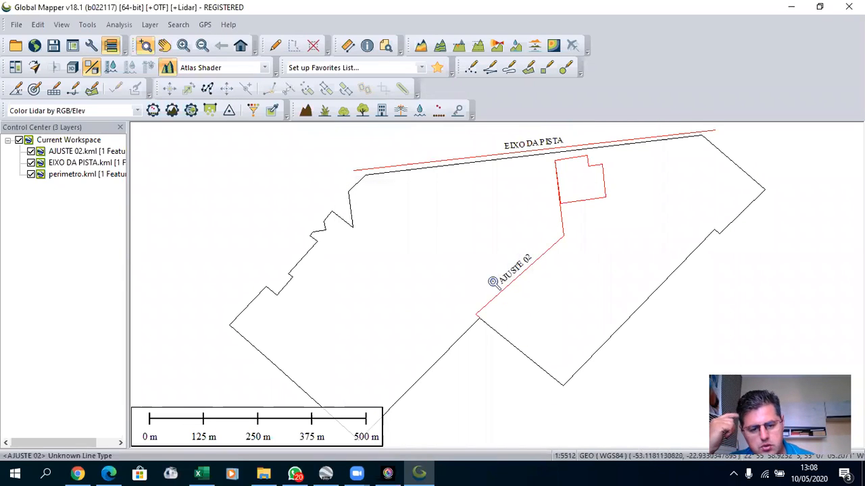
scroll(483, 282, "down", 1)
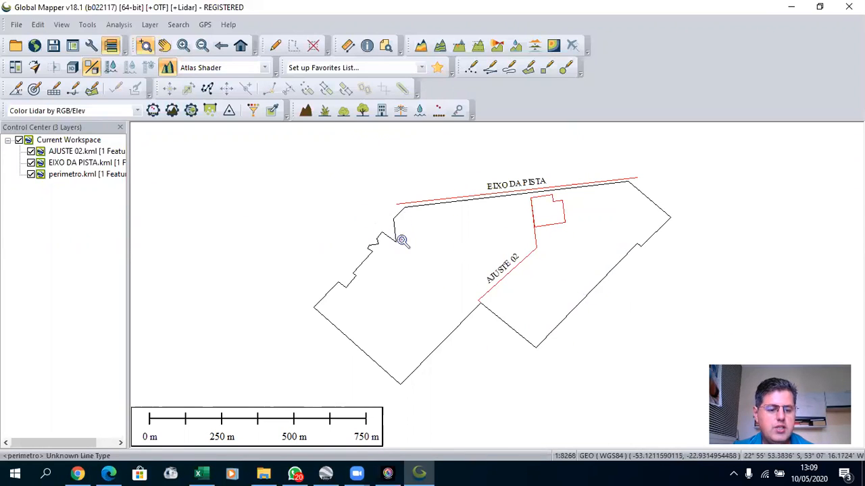
Step: Set the workspace projection to UTM, zone -22 (54°W - 48°W - Southern Hemisphere)
left_click(88, 27)
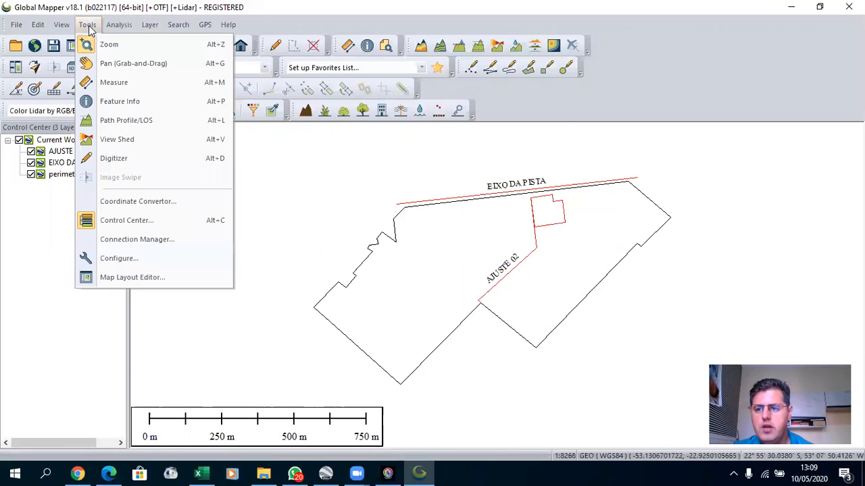
left_click(113, 265)
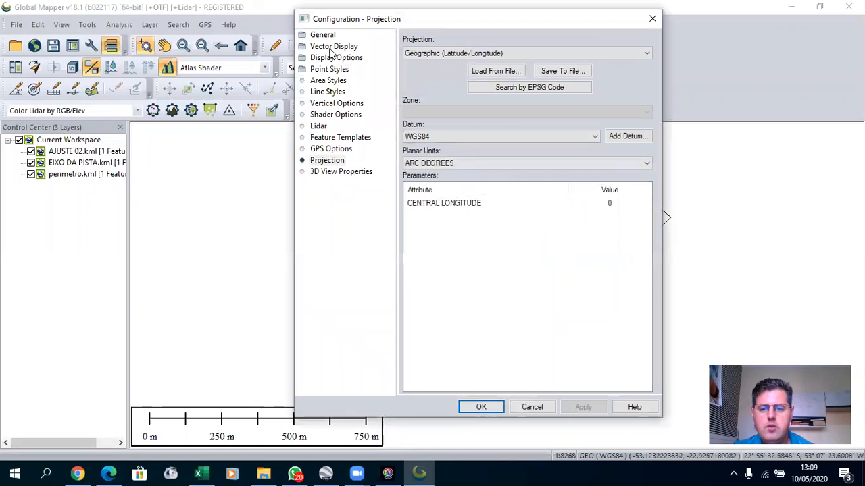
left_click(483, 53)
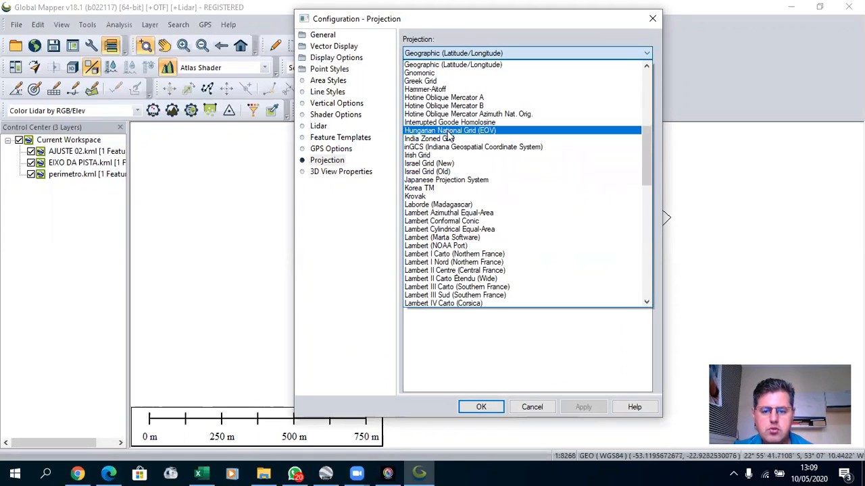
key("u")
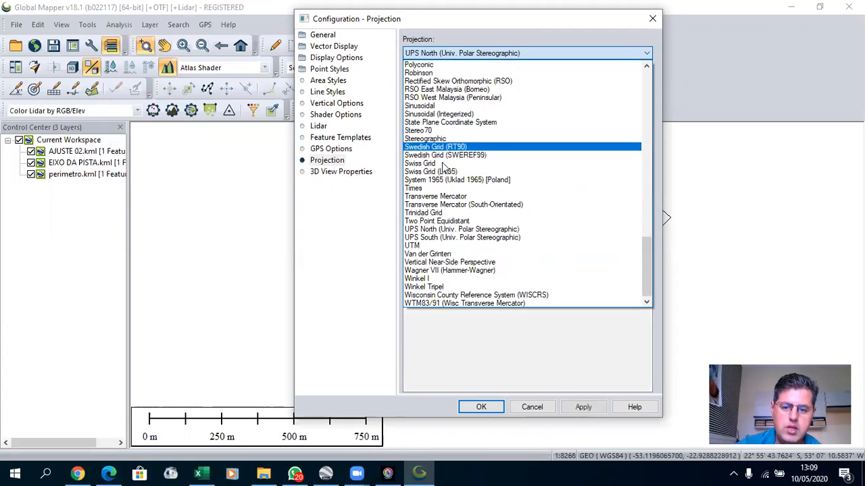
left_click(436, 247)
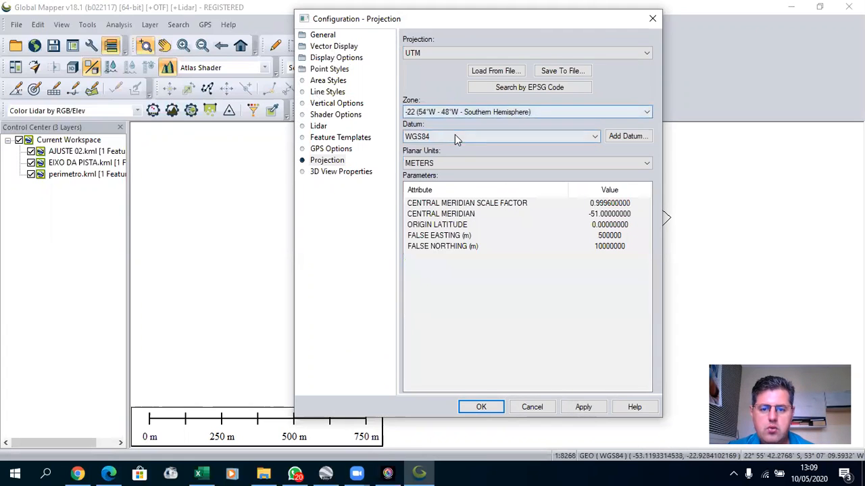
left_click(491, 114)
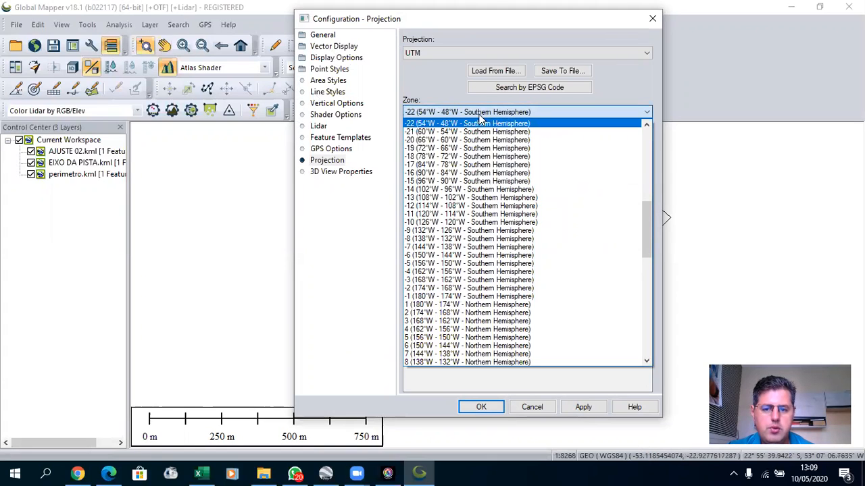
left_click(466, 124)
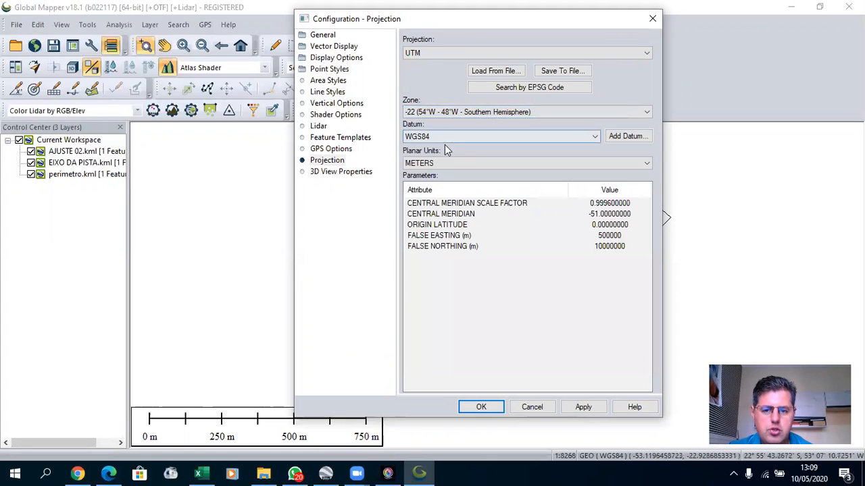
Step: Set the projection's datum to SIRGAS 2000, apply the change and close the configuration
left_click(456, 135)
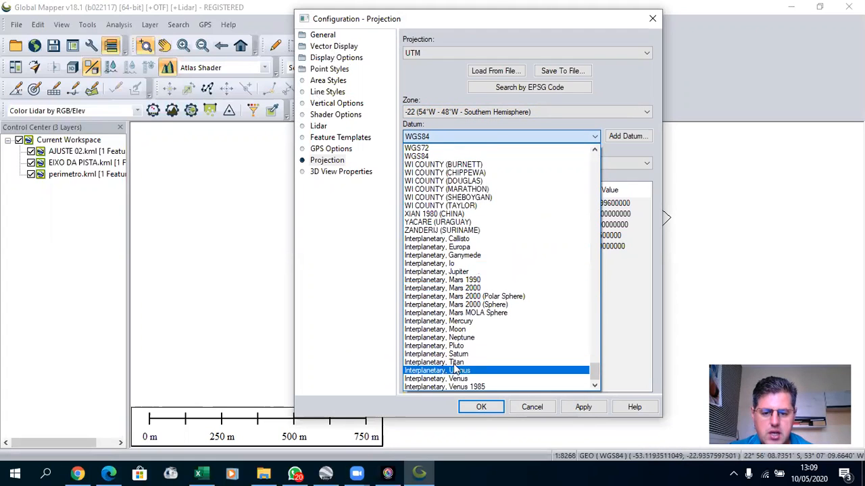
key("s")
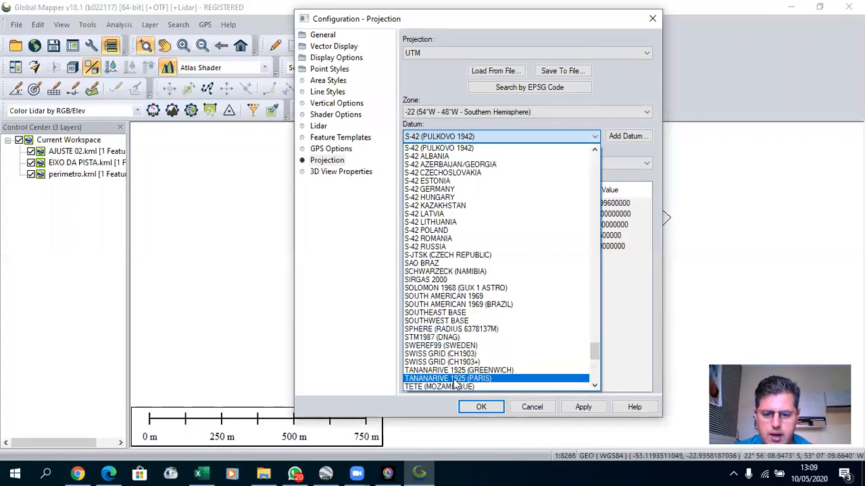
scroll(457, 372, "down", 3)
scroll(457, 372, "down", 3)
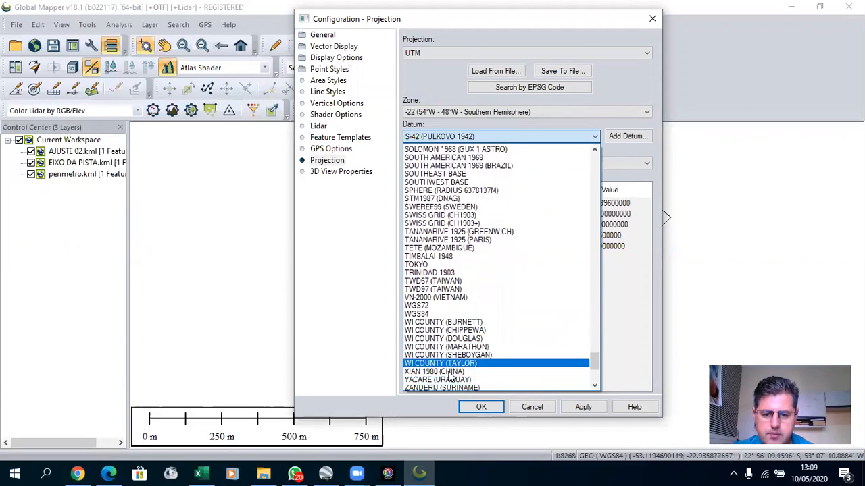
scroll(432, 196, "up", 1)
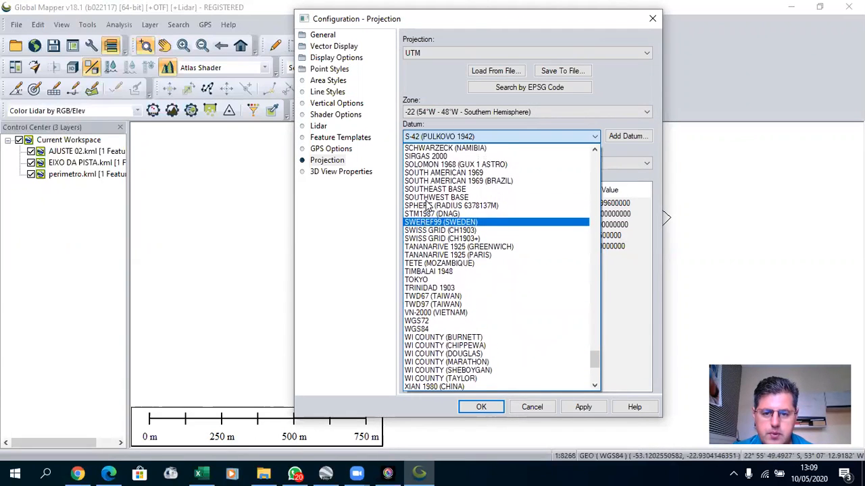
left_click(433, 157)
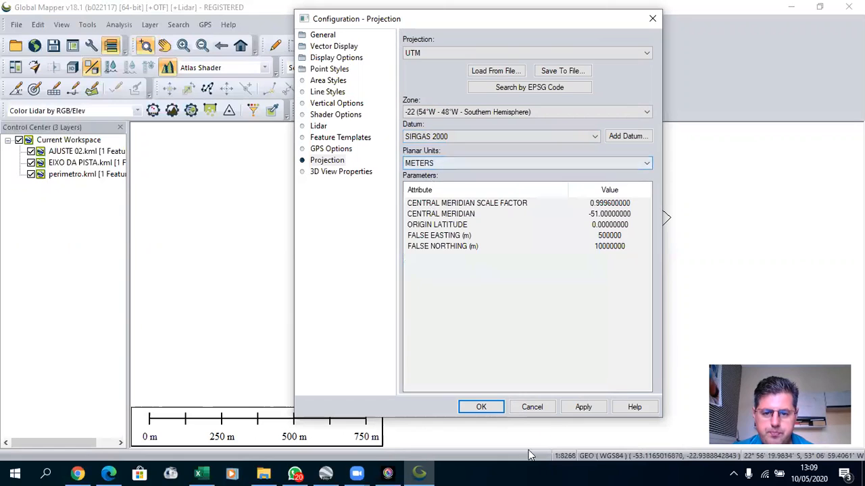
left_click(585, 407)
left_click(529, 408)
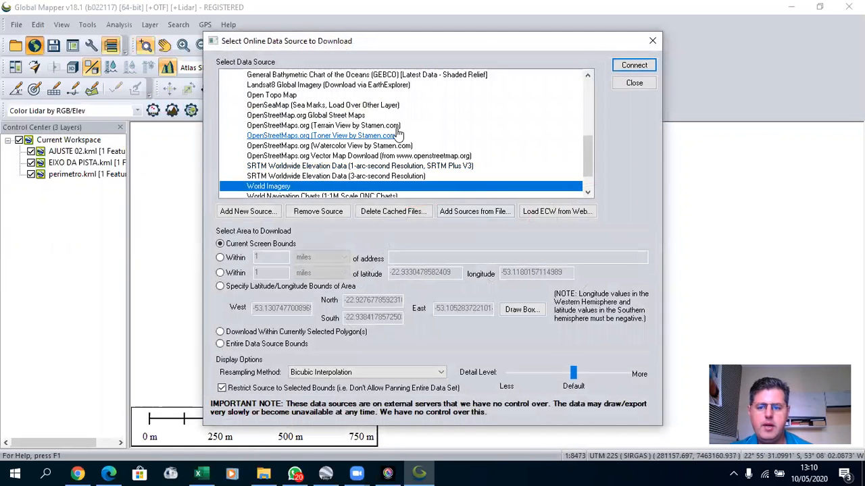
Step: Connect to the World Imagery online source for the current screen bounds and load it into the workspace
scroll(363, 117, "up", 5)
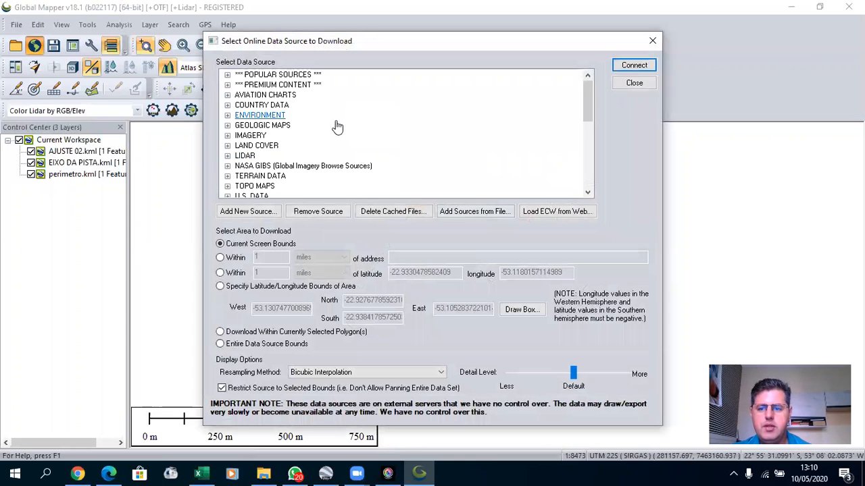
scroll(334, 131, "down", 3)
scroll(325, 139, "down", 4)
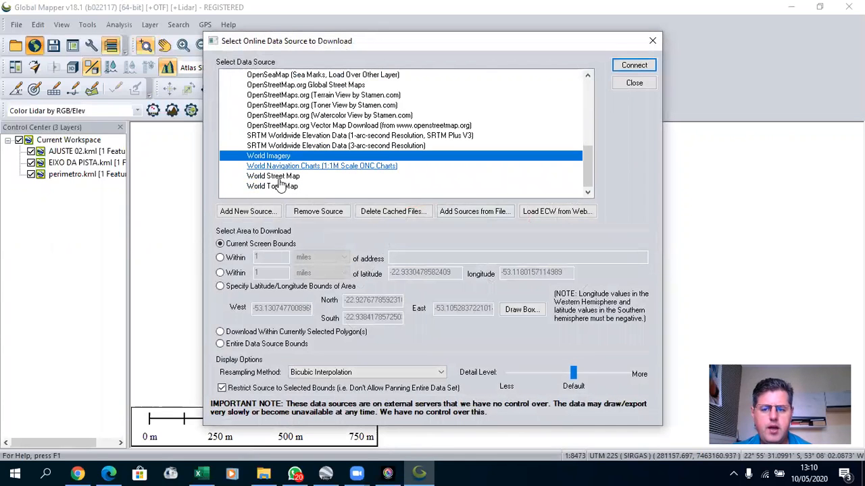
scroll(356, 158, "up", 1)
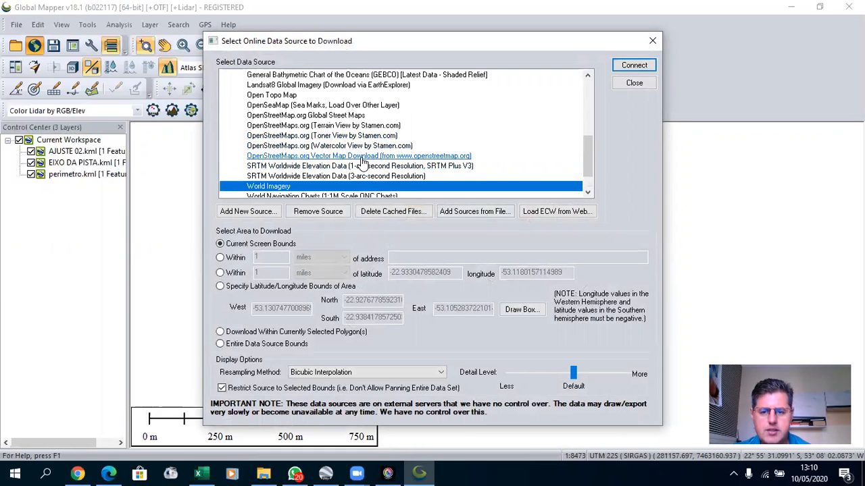
scroll(344, 151, "up", 1)
scroll(331, 145, "up", 1)
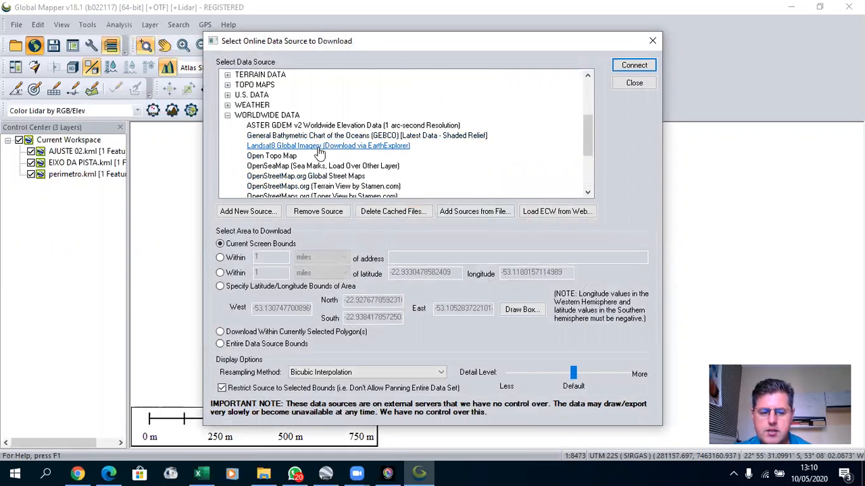
scroll(324, 163, "down", 3)
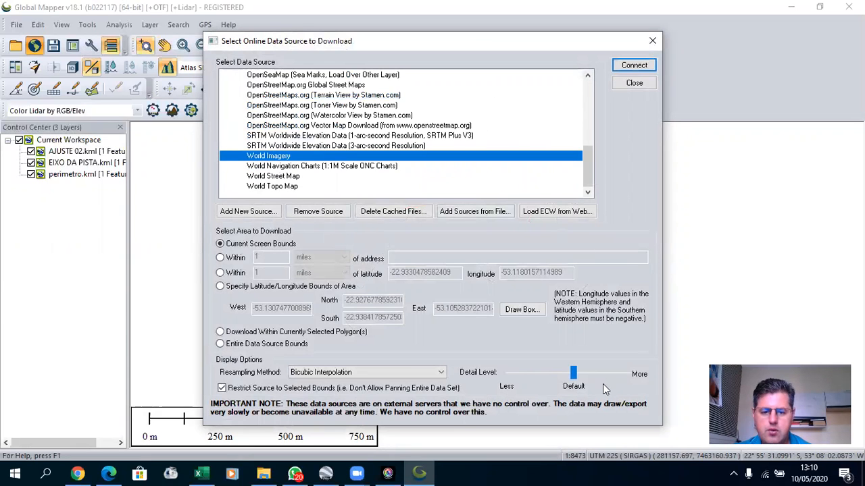
left_click(633, 65)
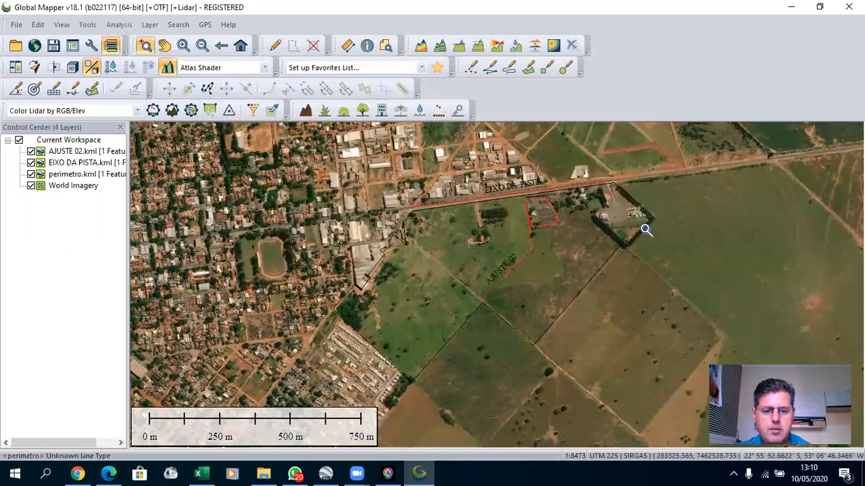
Step: Examine the KML outlines against the imagery up close and frame the whole site in the map view
left_click(579, 222)
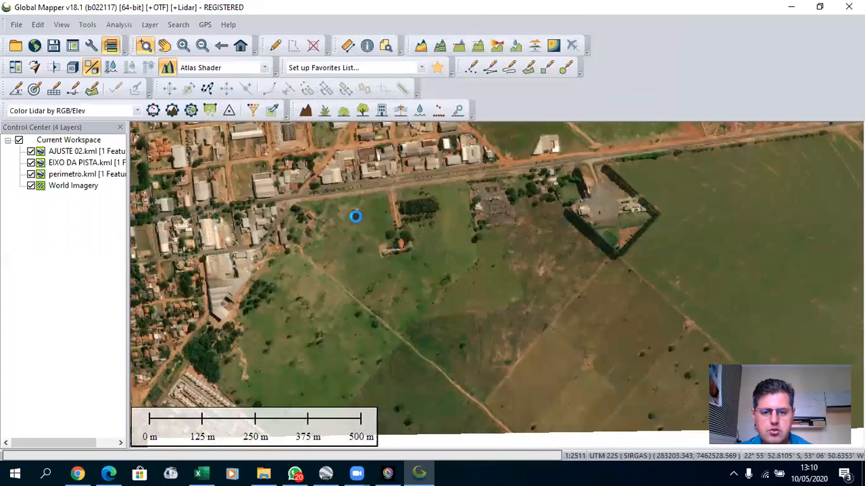
left_click(357, 217)
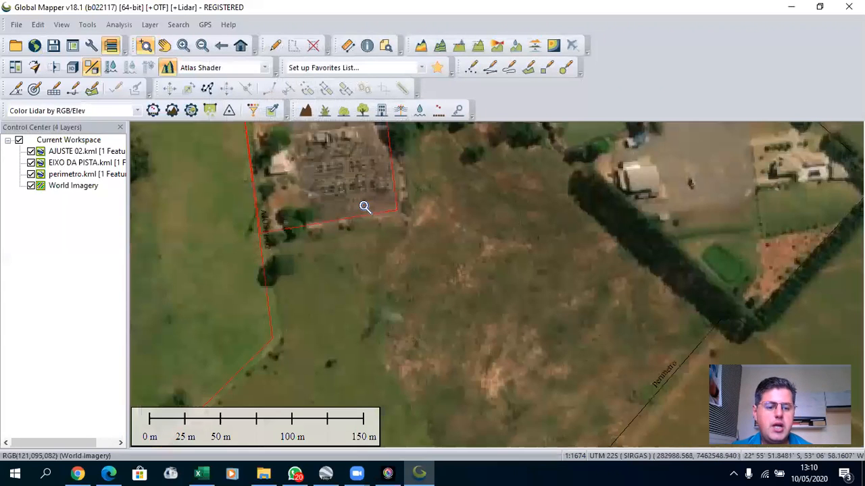
scroll(376, 211, "down", 2)
scroll(377, 217, "down", 1)
scroll(378, 218, "down", 1)
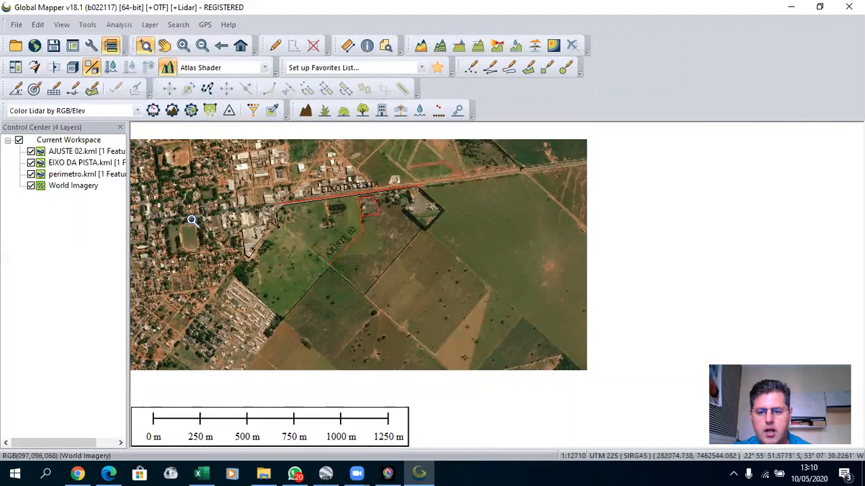
left_click_drag(165, 160, 498, 339)
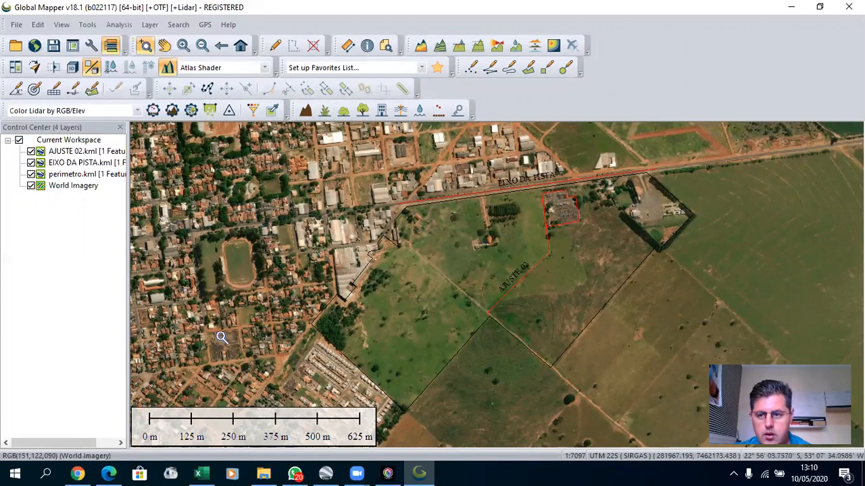
Step: Turn off the distance scale on the map and apply the change
right_click(144, 425)
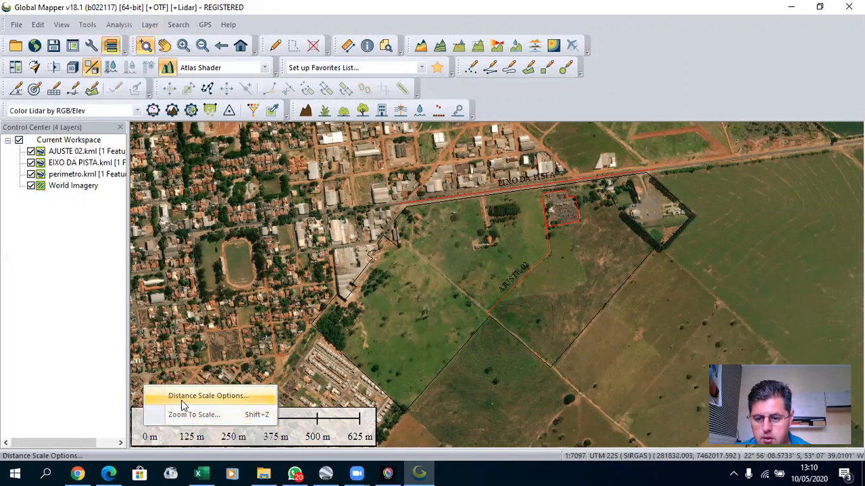
left_click(217, 397)
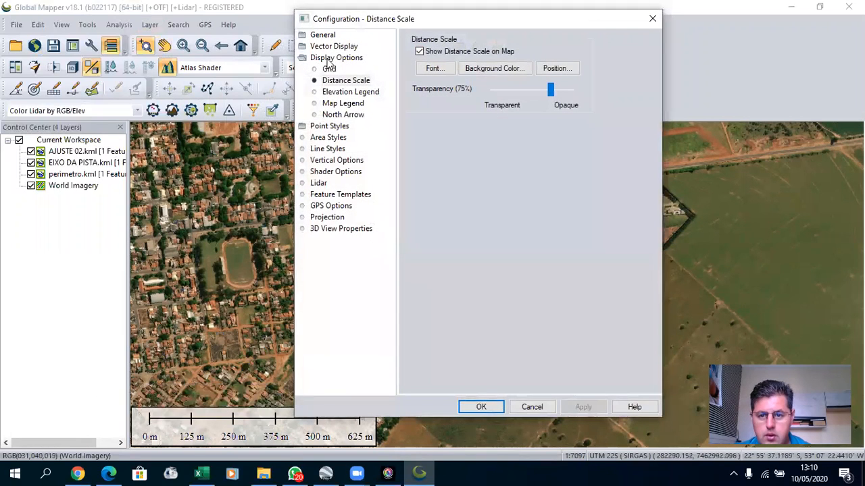
left_click(419, 53)
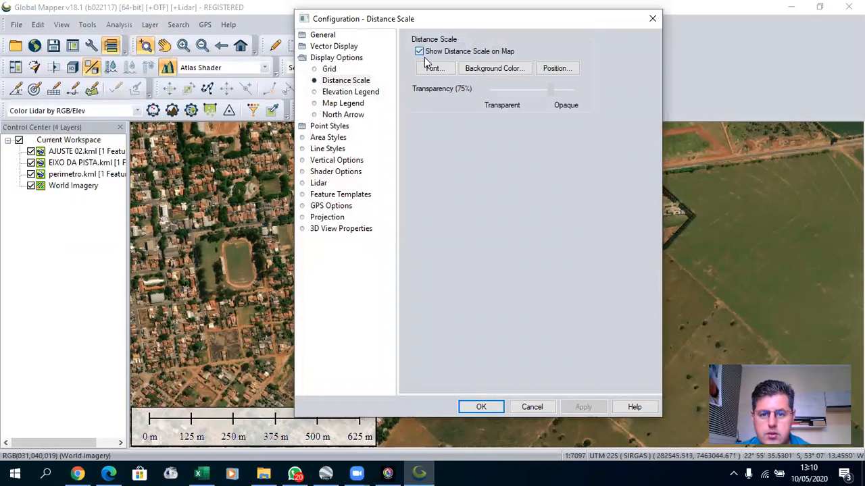
left_click(583, 410)
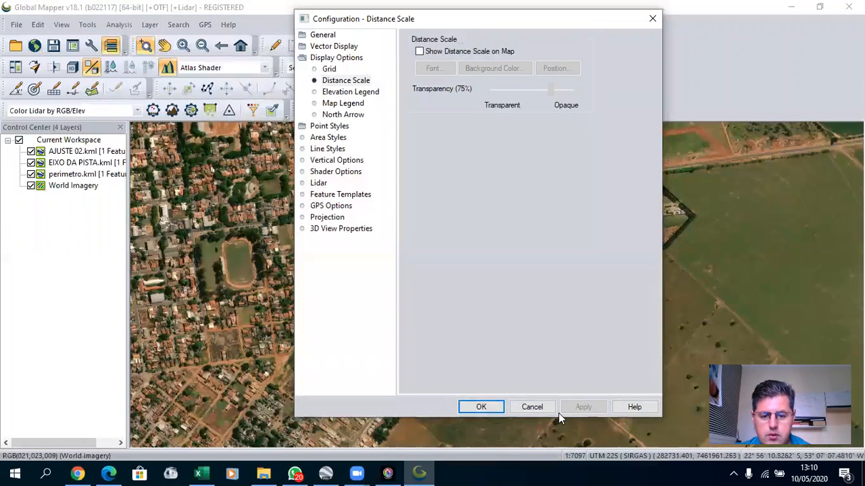
left_click(481, 406)
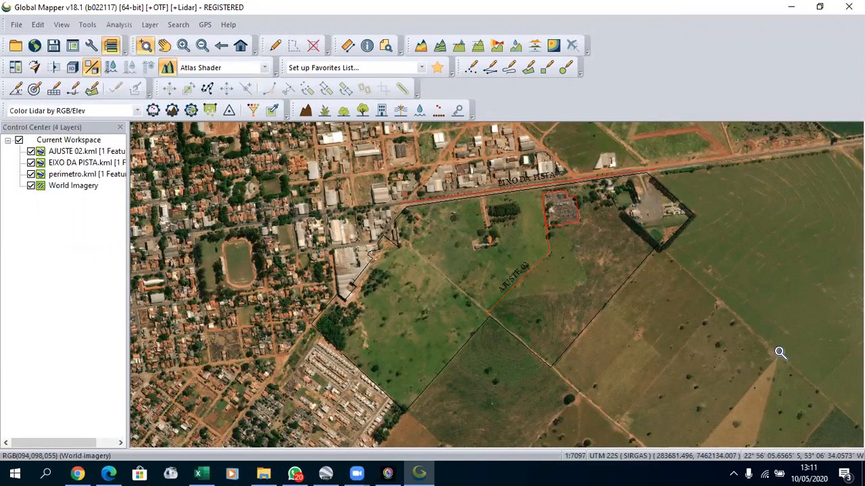
Step: Start a raster/image export in GeoTIFF format and accept the current display projection
left_click(15, 27)
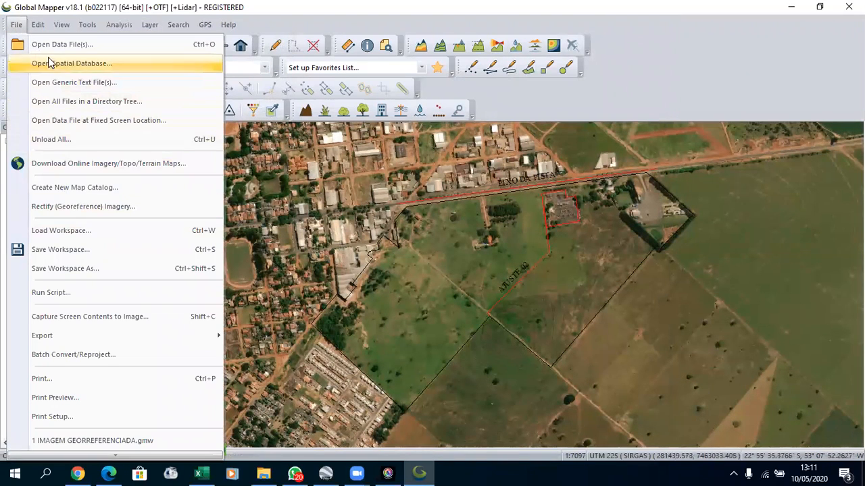
mouse_move(61, 337)
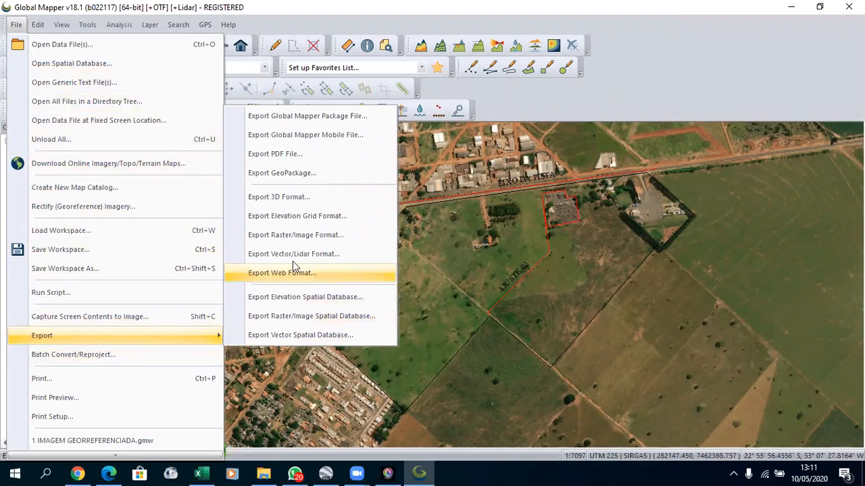
left_click(336, 238)
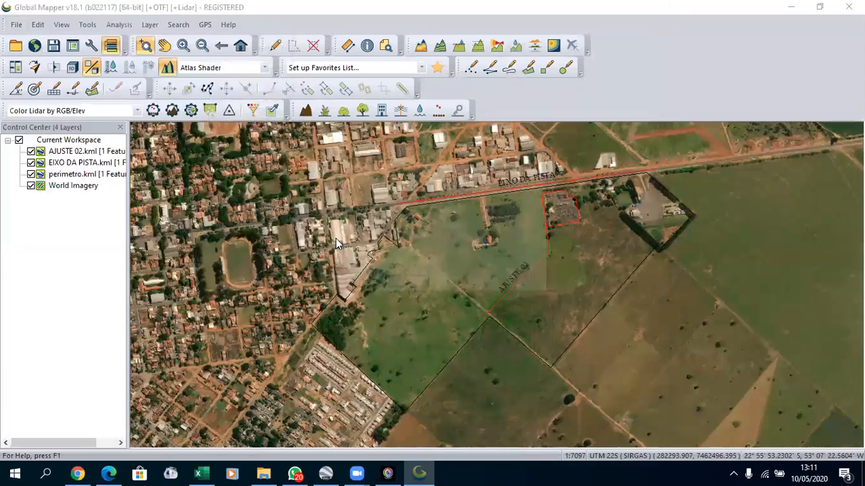
left_click(360, 251)
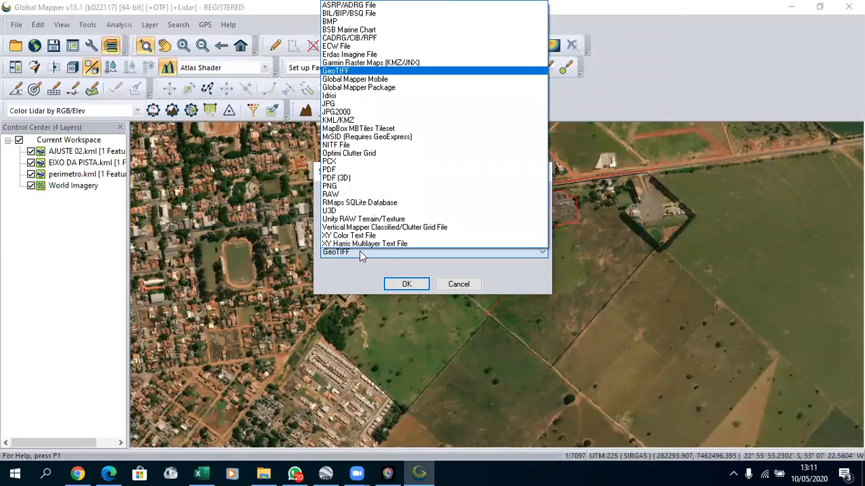
left_click(338, 71)
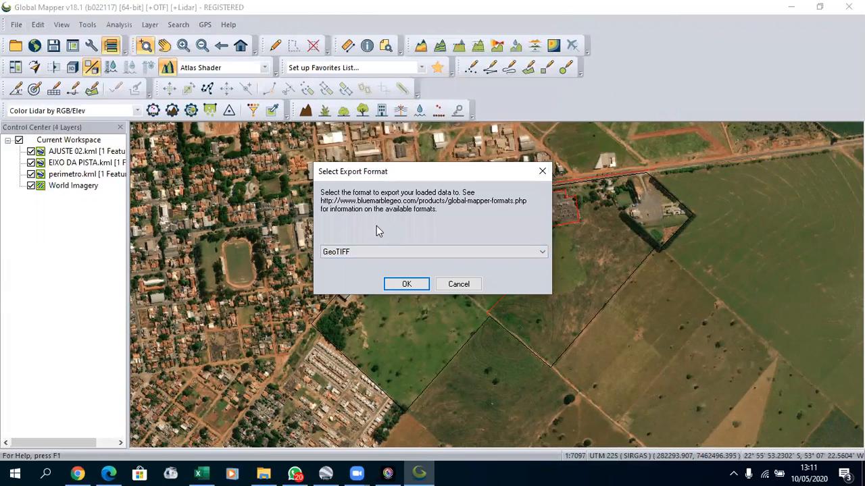
left_click(407, 287)
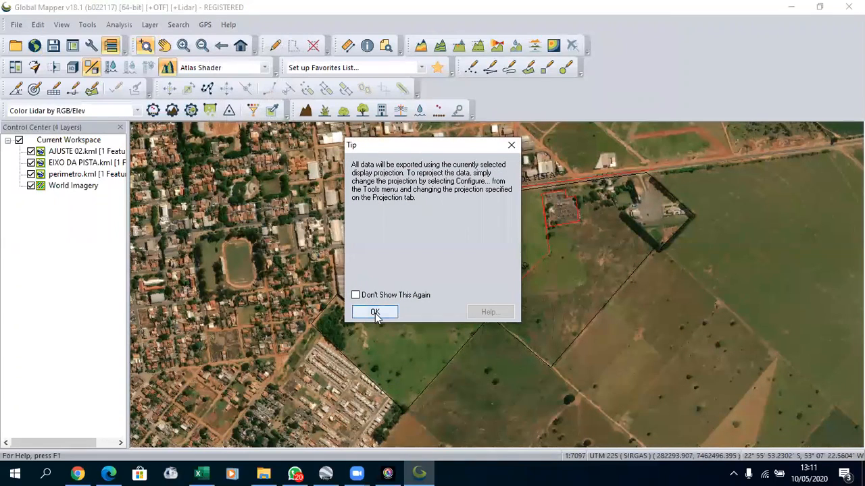
left_click(376, 313)
Step: Limit the GeoTIFF export to a drawn box about 1408 m by 931 m around the site, proceed to saving and cancel it
left_click(447, 27)
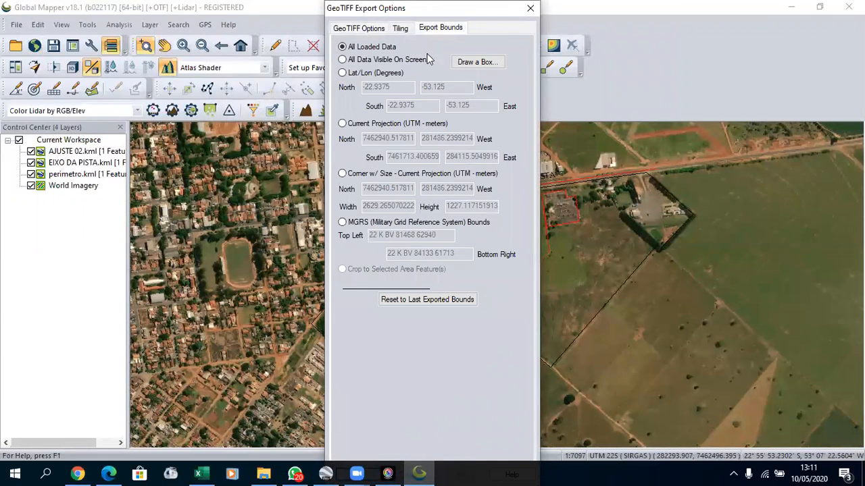
left_click(481, 63)
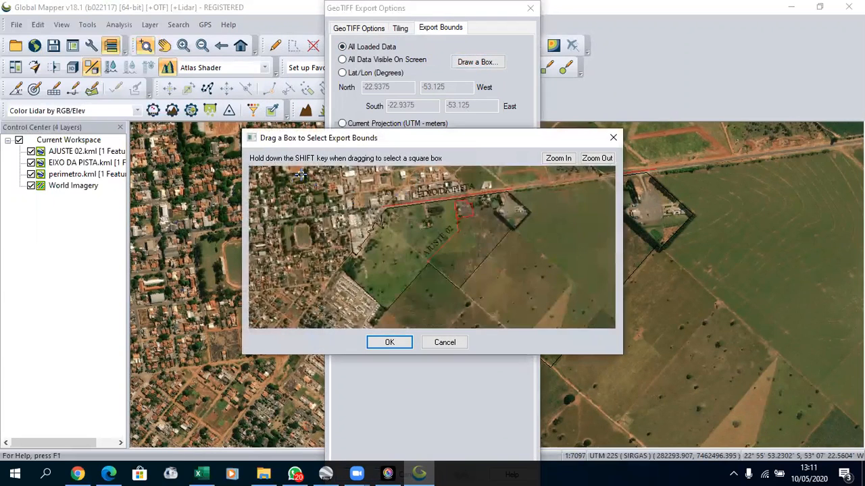
left_click_drag(312, 170, 549, 327)
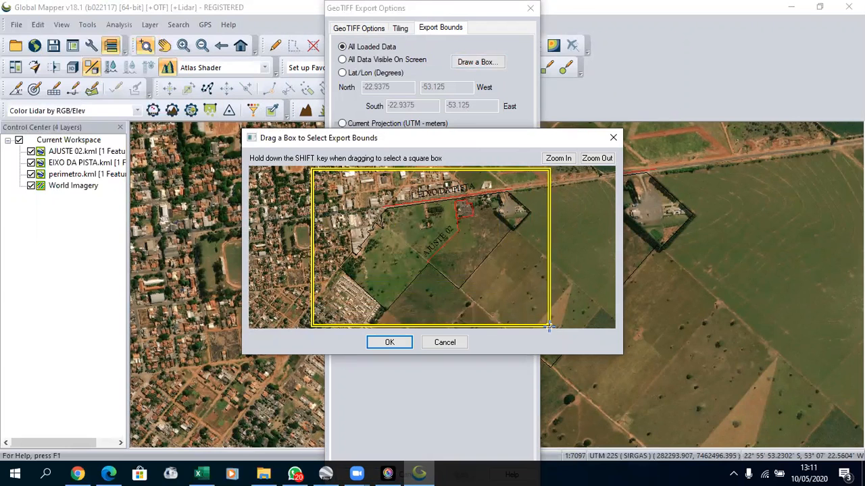
left_click(389, 344)
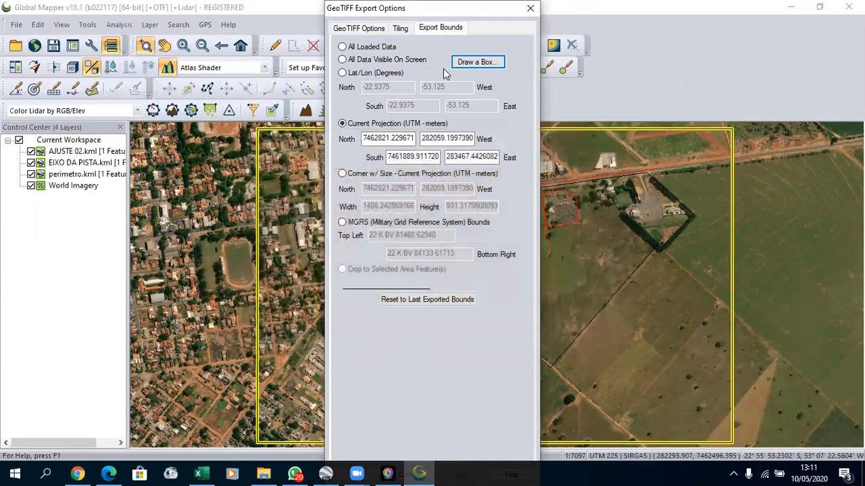
left_click_drag(444, 6, 441, 8)
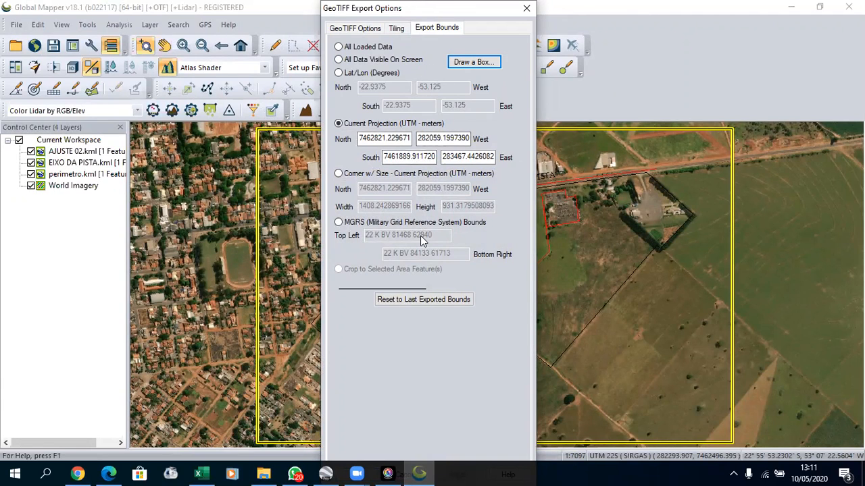
key("Return")
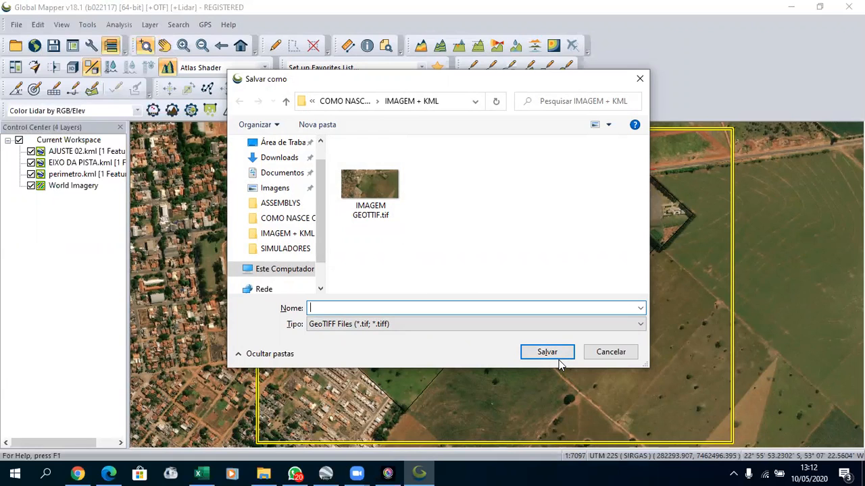
left_click(618, 356)
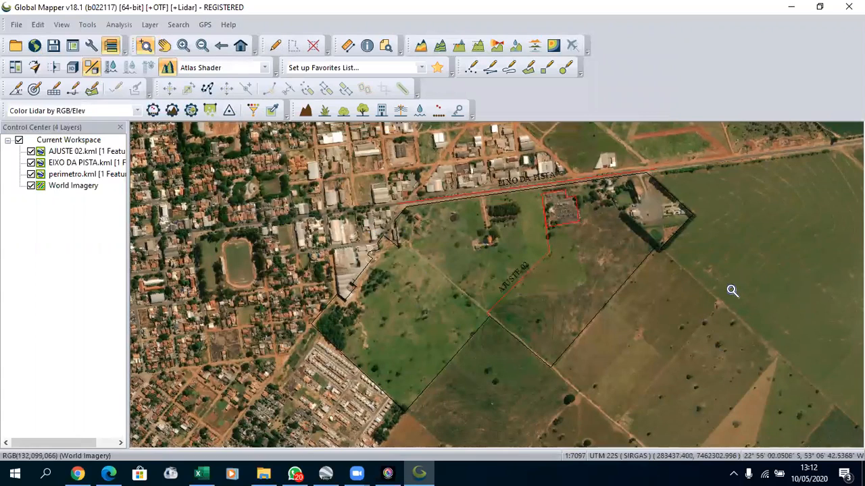
Step: Minimize Global Mapper and launch Civil 3D 2018 Metric from the desktop
left_click(791, 9)
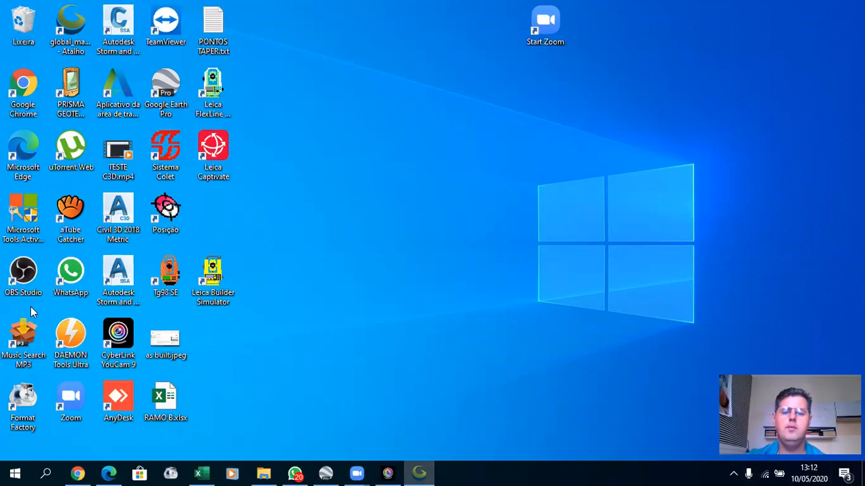
double_click(117, 224)
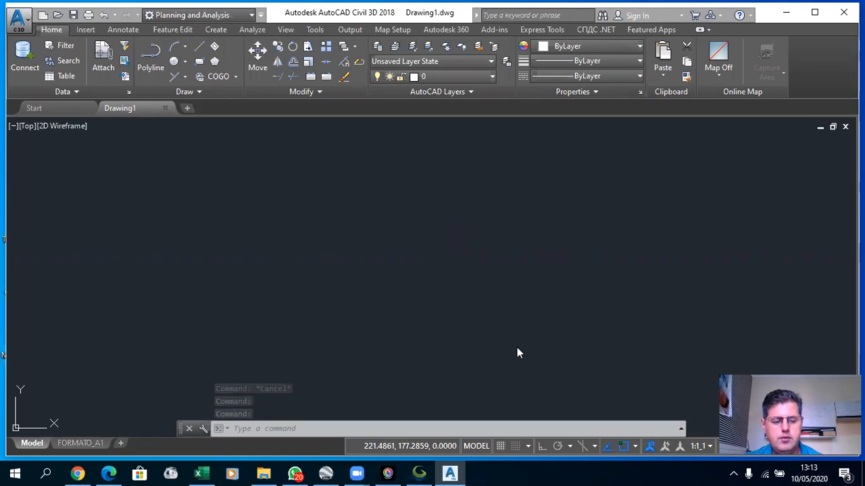
Step: Switch to Global Mapper, start a vector export in DWG format and accept the current display projection
left_click(419, 473)
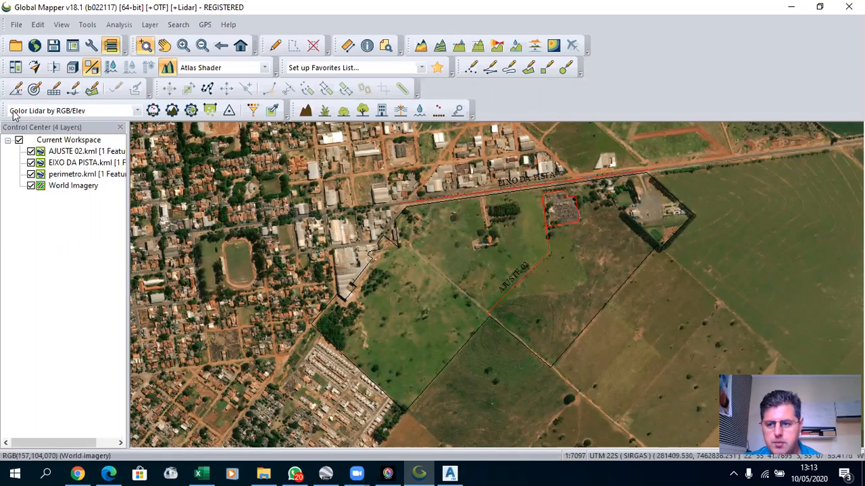
left_click(16, 24)
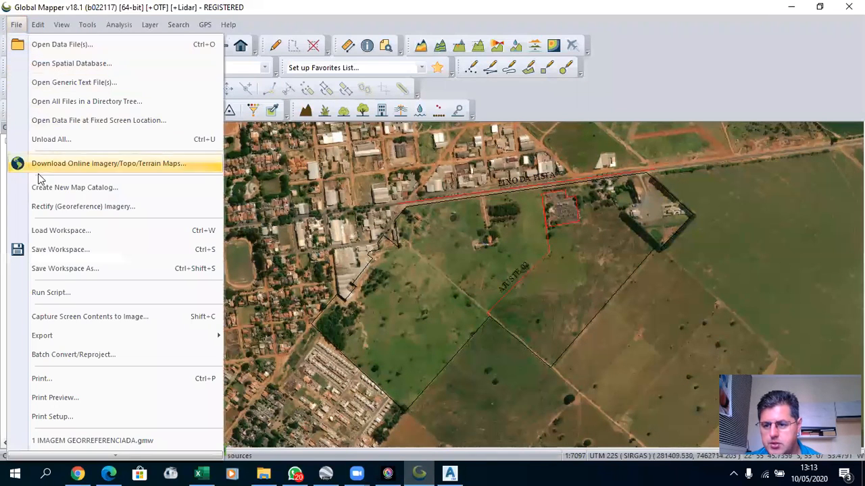
mouse_move(198, 336)
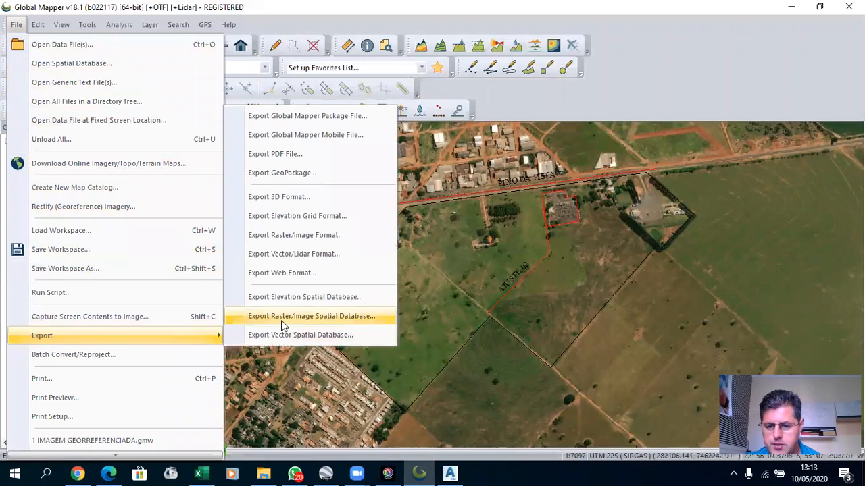
left_click(295, 256)
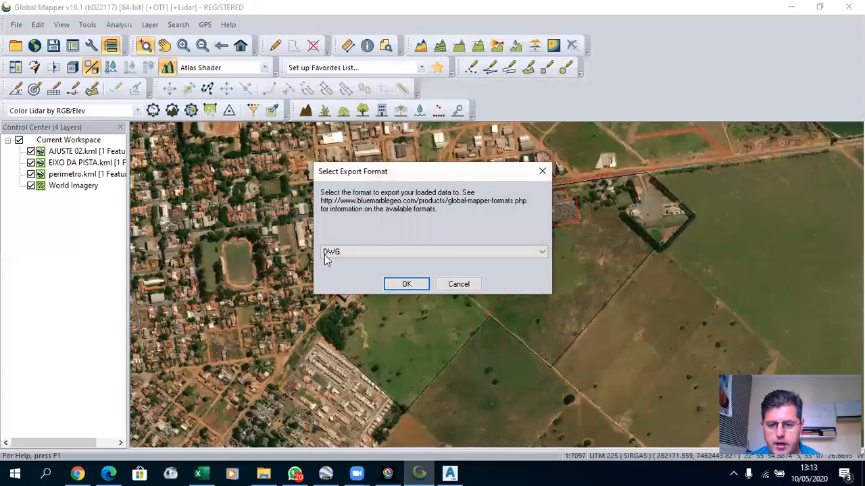
left_click(362, 252)
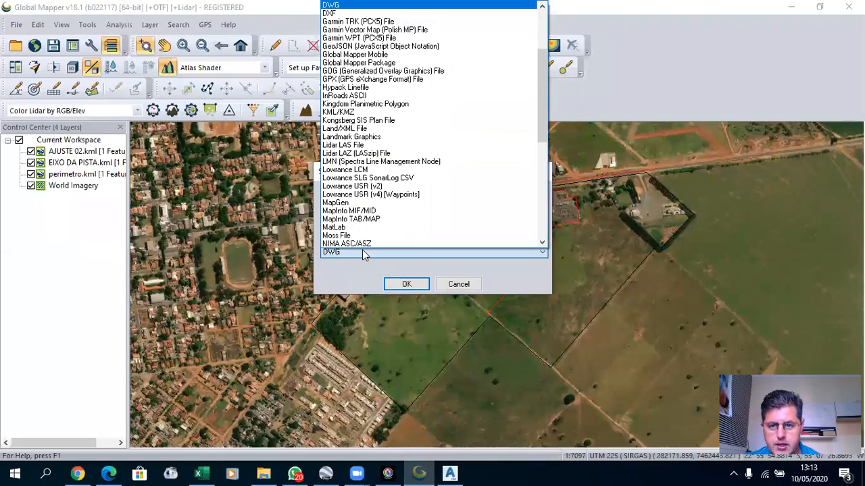
left_click(363, 253)
left_click(405, 283)
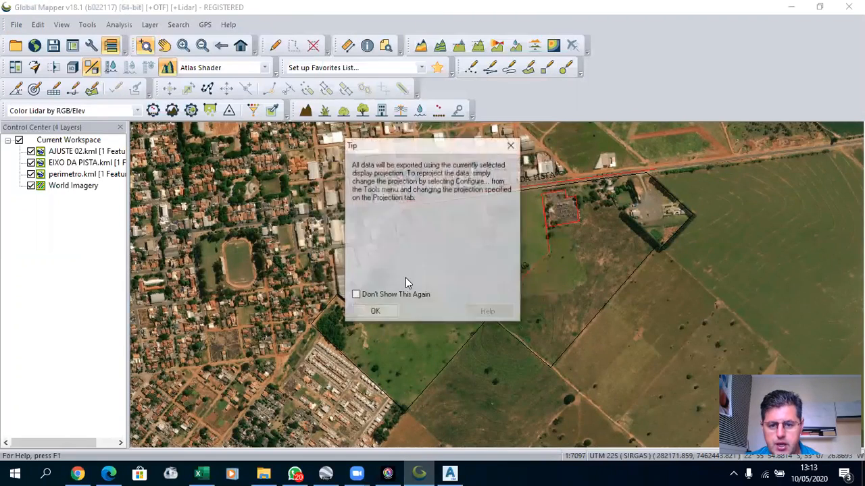
left_click(375, 313)
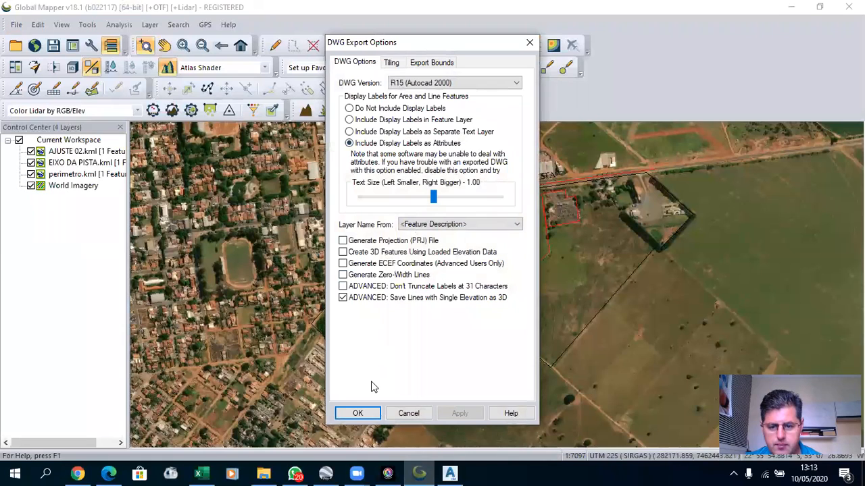
Step: Accept the default DWG export options, browse to the CIVIL3D folder as the save location and cancel the export
left_click(365, 413)
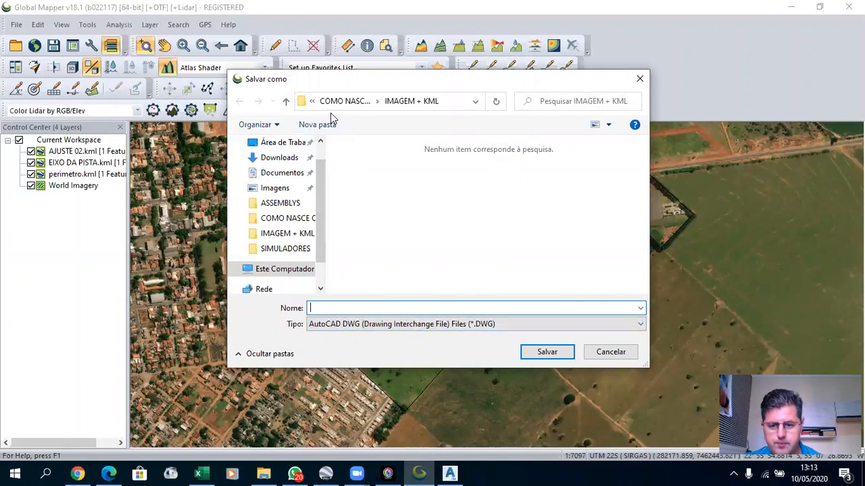
left_click(346, 101)
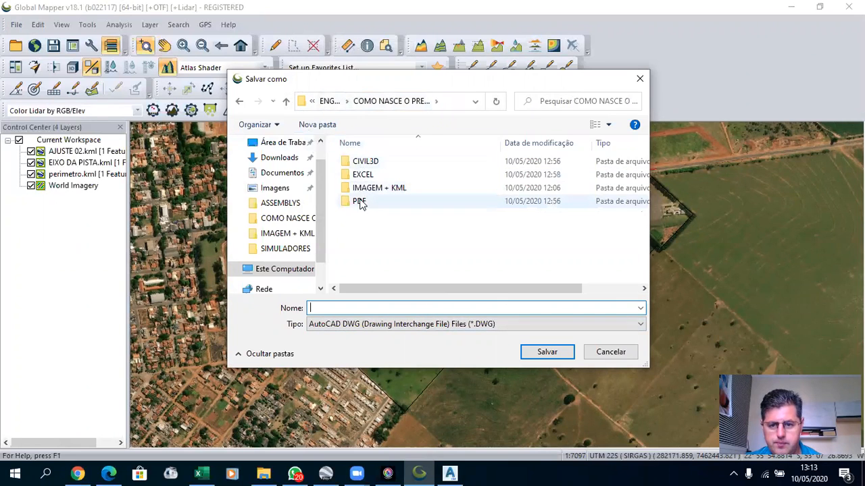
double_click(365, 162)
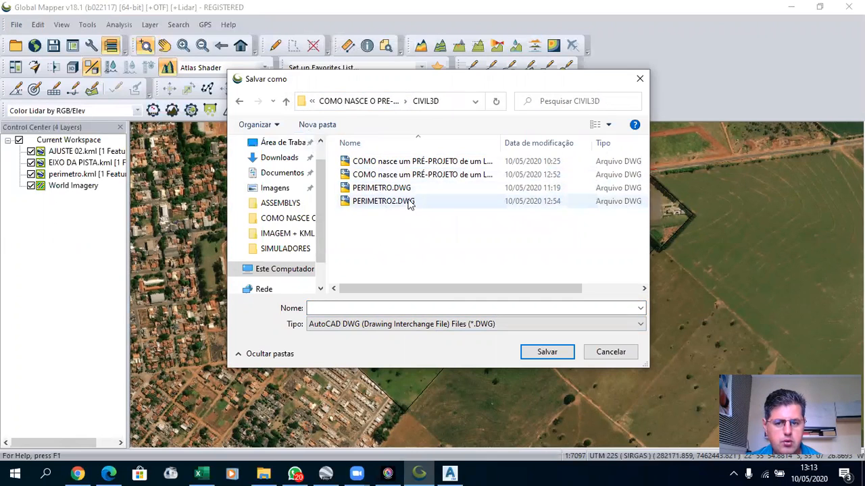
left_click(640, 79)
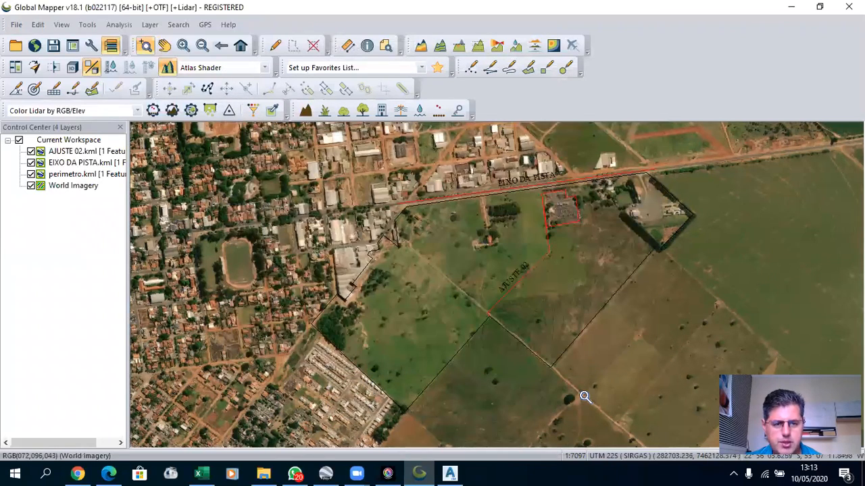
Step: Return to Civil 3D and open COMO nasce um PRÉ-PROJETO de um LOTEAMENTOC3D.dwg from the CIVIL3D folder
left_click(792, 7)
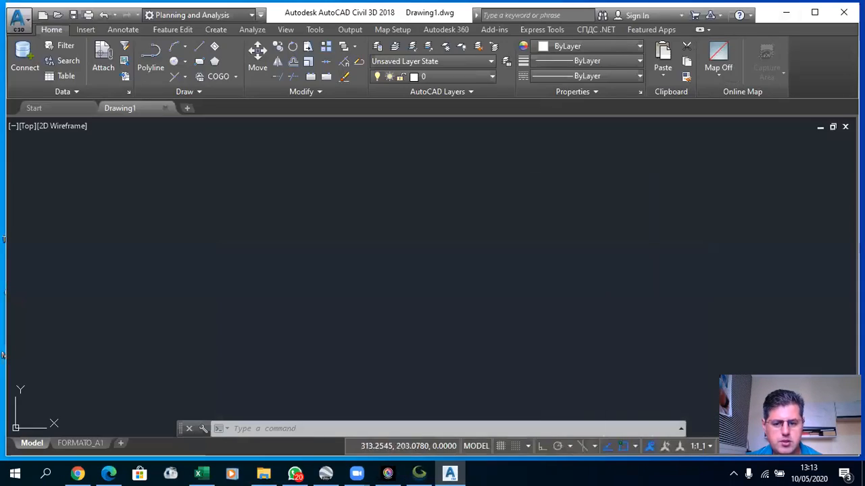
left_click(108, 74)
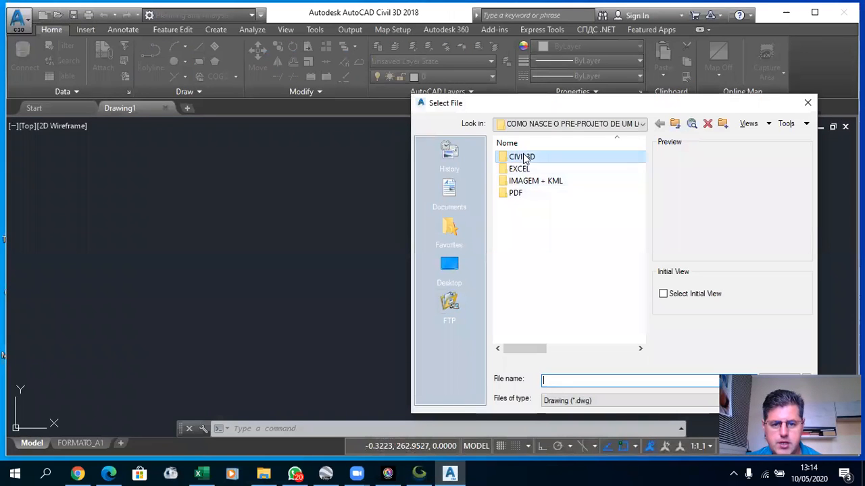
double_click(524, 157)
left_click(544, 169)
left_click_drag(534, 354, 572, 355)
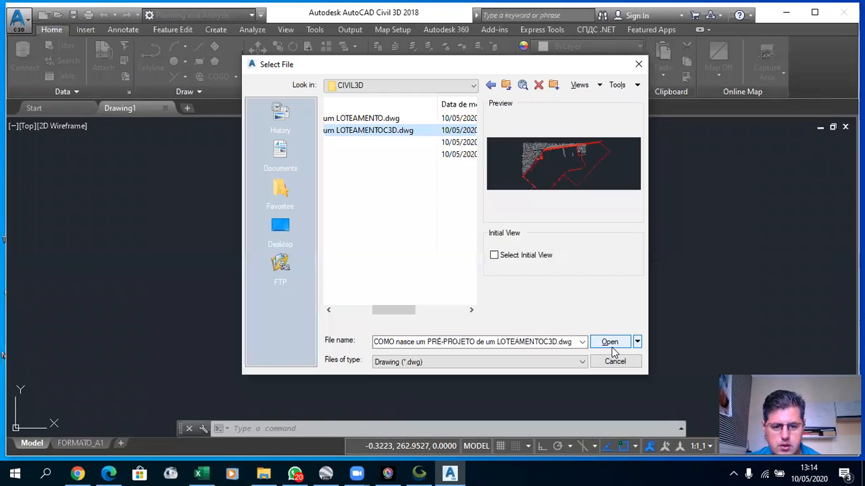
left_click(610, 343)
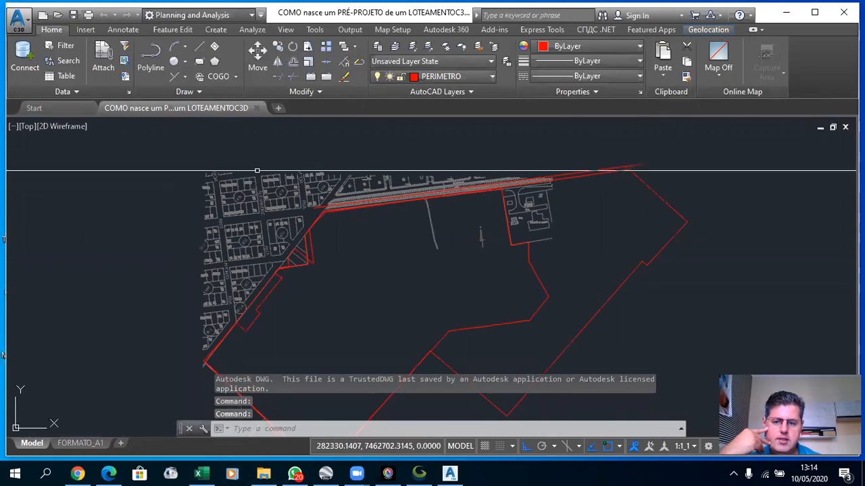
Step: Examine the red perimeter and the adjoining street blocks along the western edge of the drawing
scroll(260, 173, "down", 3)
scroll(270, 178, "up", 4)
scroll(329, 197, "down", 2)
scroll(276, 236, "up", 7)
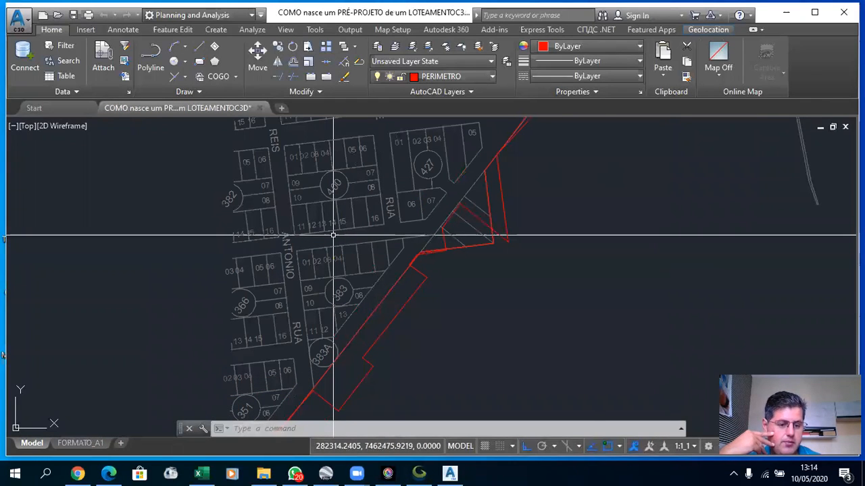
scroll(333, 236, "down", 2)
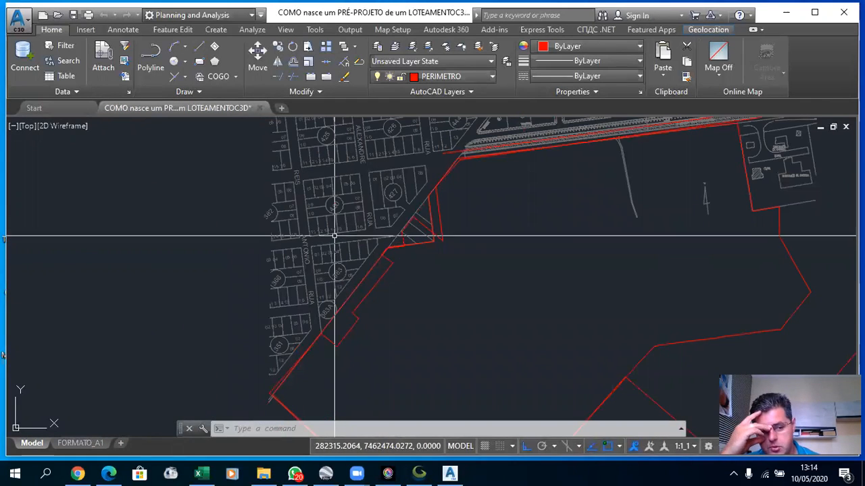
scroll(349, 221, "down", 3)
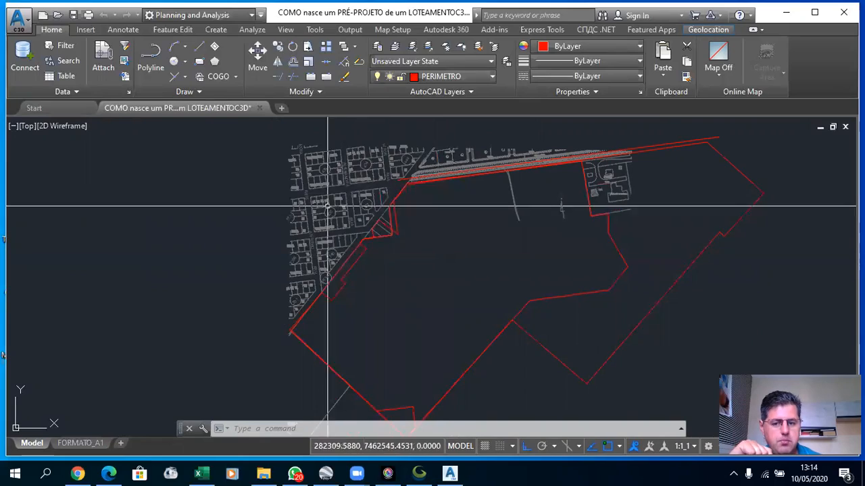
scroll(300, 260, "up", 3)
scroll(315, 259, "down", 2)
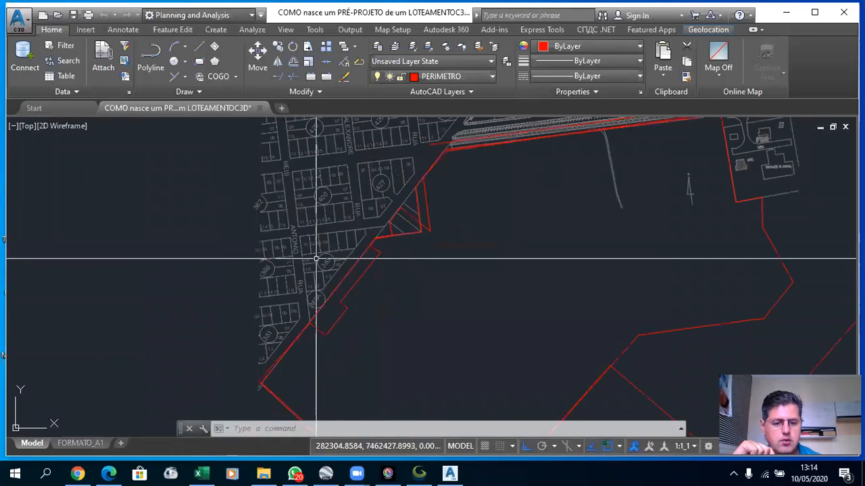
Step: Check the Global Mapper map, return to Civil 3D and inspect the full site layout and its outer perimeter line
left_click(419, 472)
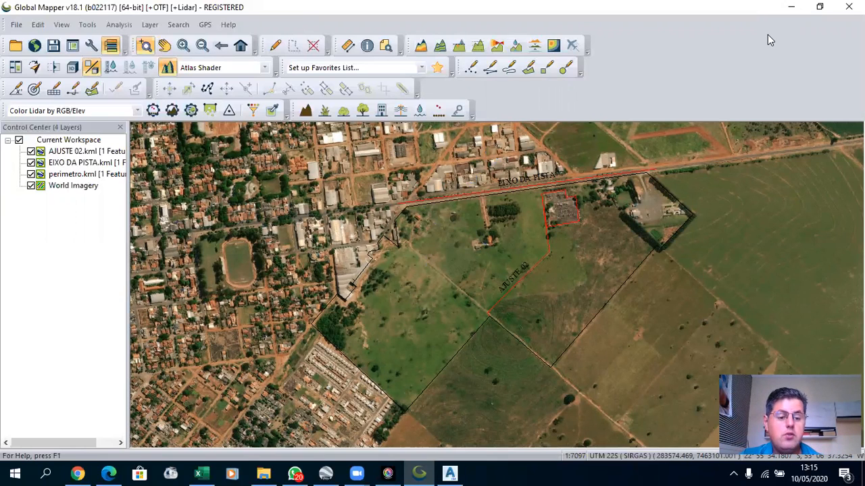
left_click(792, 10)
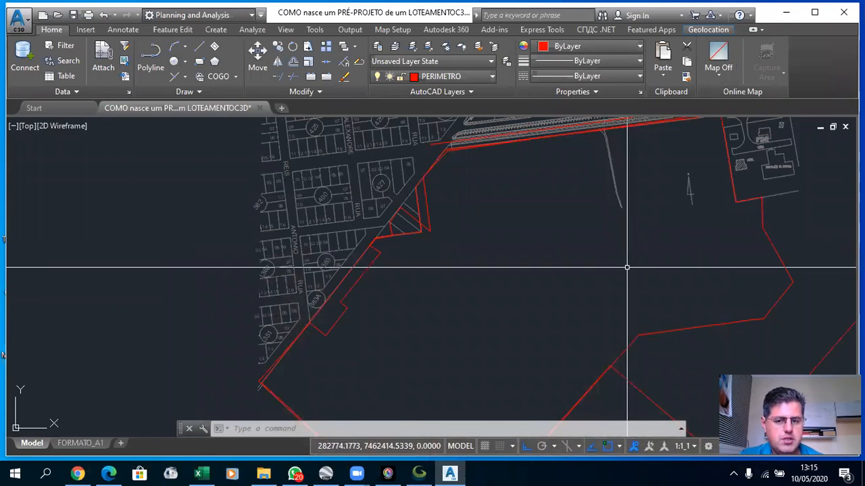
scroll(628, 282, "down", 4)
scroll(630, 264, "up", 2)
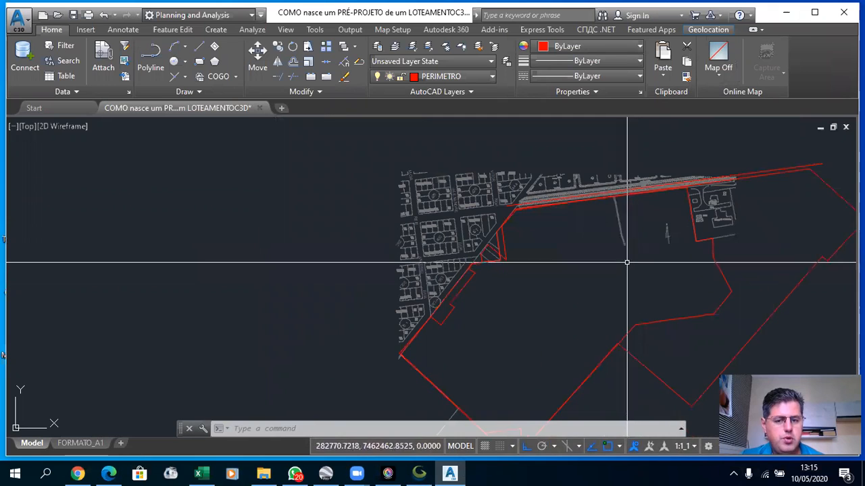
scroll(525, 193, "down", 2)
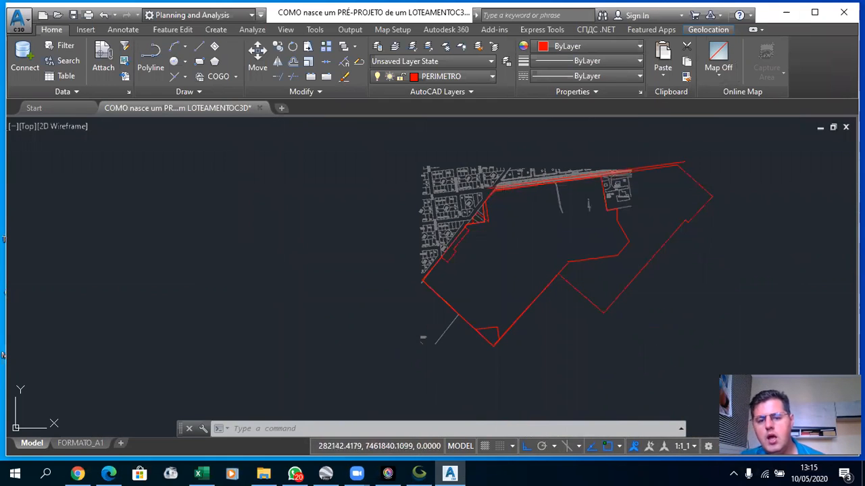
left_click(676, 164)
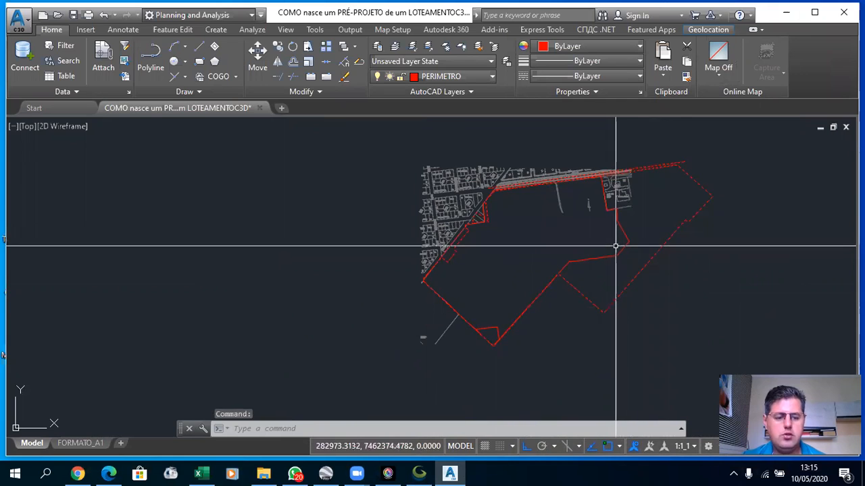
key("Escape")
key("Escape")
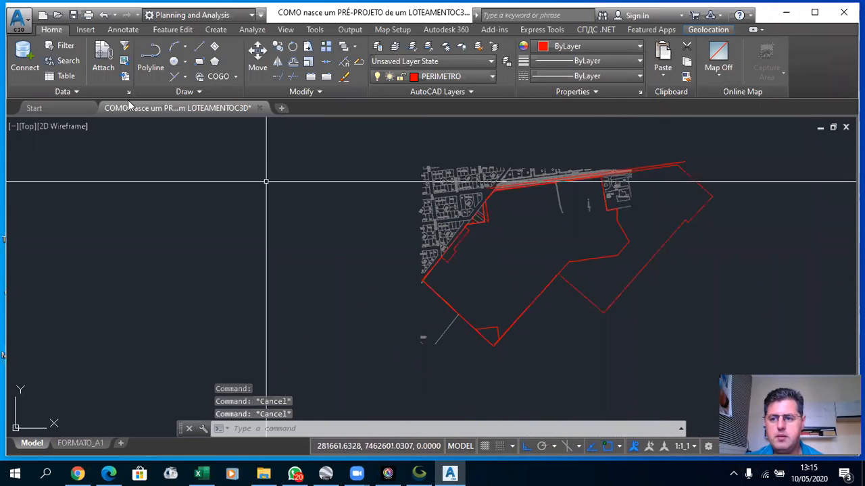
Step: Switch the workspace to Civil 3D and close and reopen the Toolspace
left_click(238, 15)
left_click(152, 30)
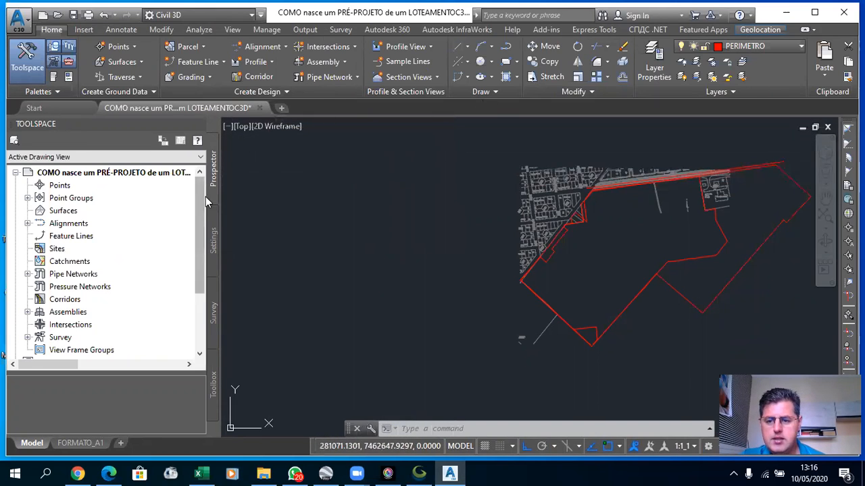
left_click(213, 229)
left_click(213, 163)
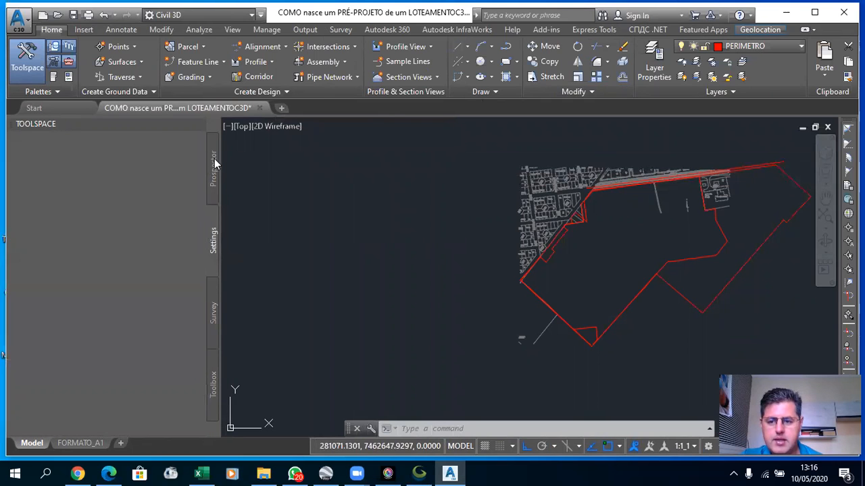
left_click(214, 223)
left_click(27, 61)
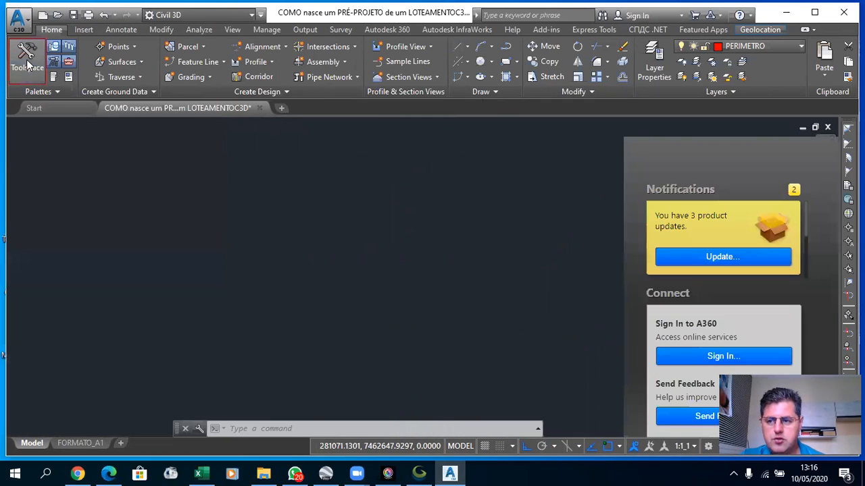
left_click(27, 61)
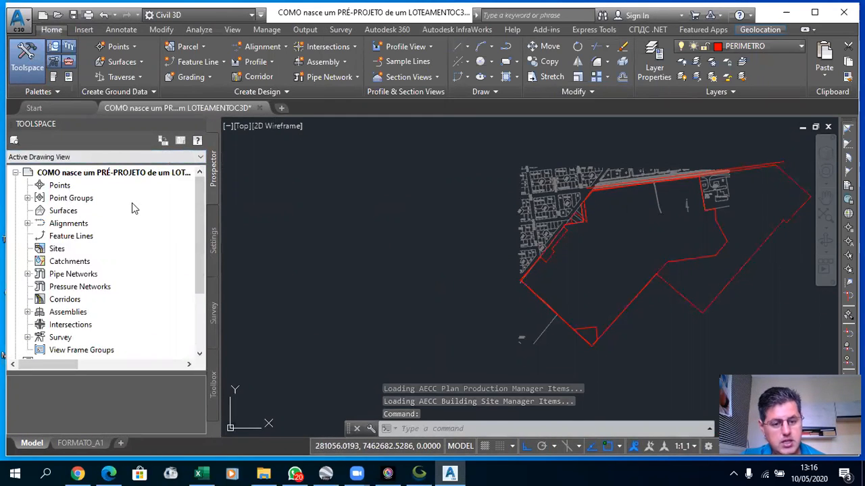
Step: Open the current drawing's Drawing Settings and set the zone category to Brasil
left_click(214, 241)
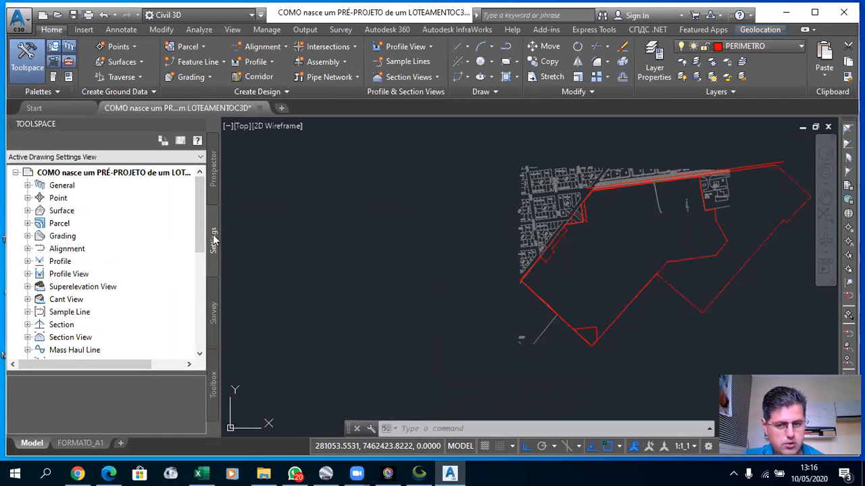
left_click(68, 175)
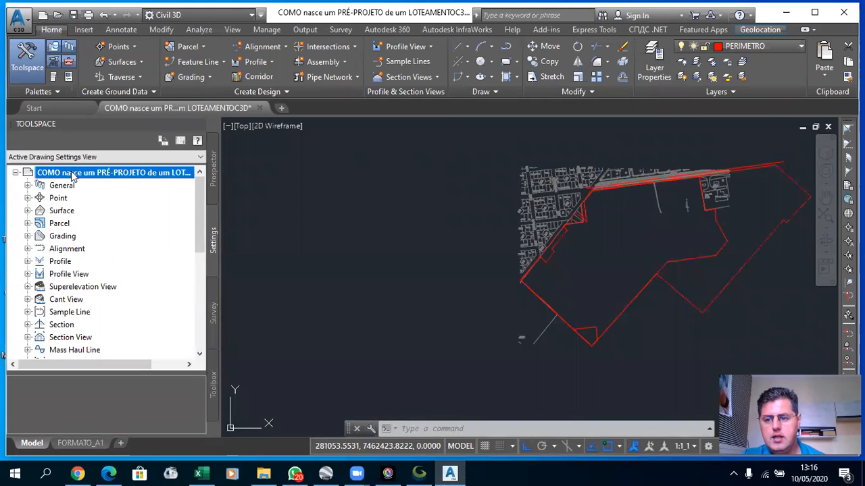
right_click(71, 176)
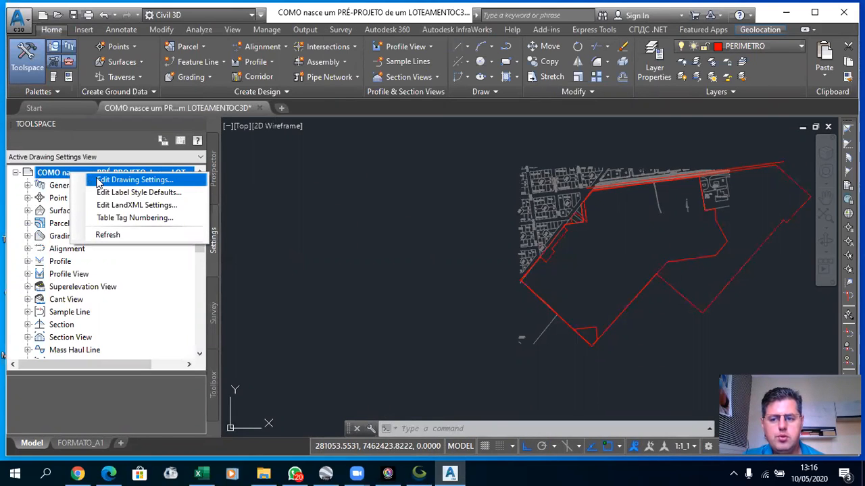
left_click(147, 181)
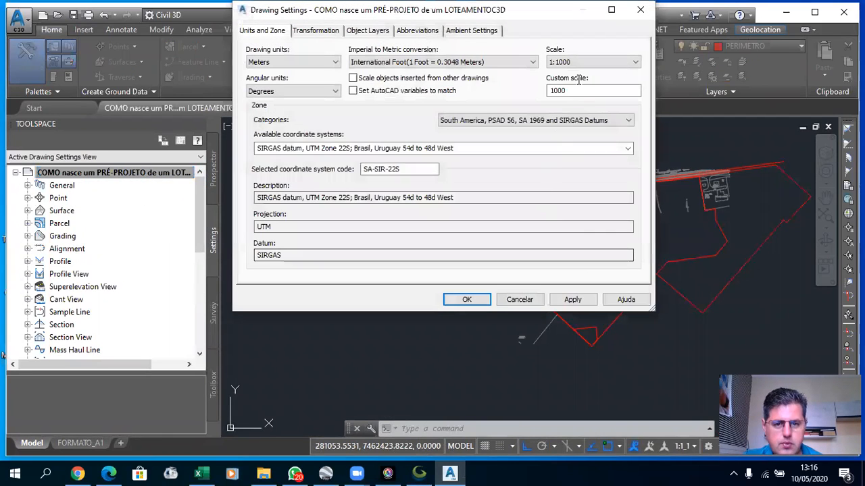
left_click(518, 122)
scroll(500, 123, "up", 18)
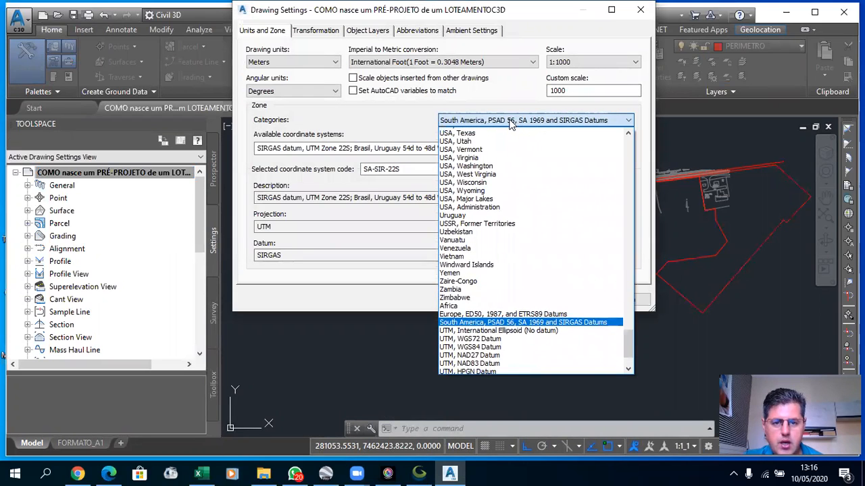
scroll(473, 122, "up", 11)
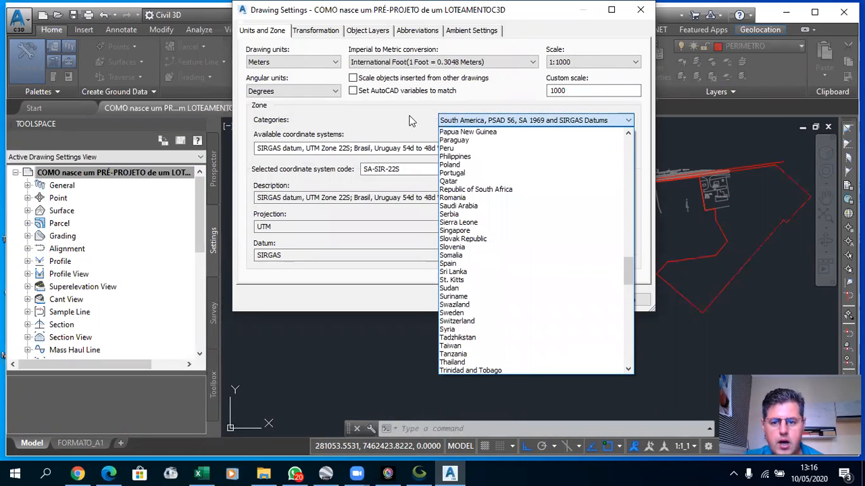
scroll(459, 270, "up", 7)
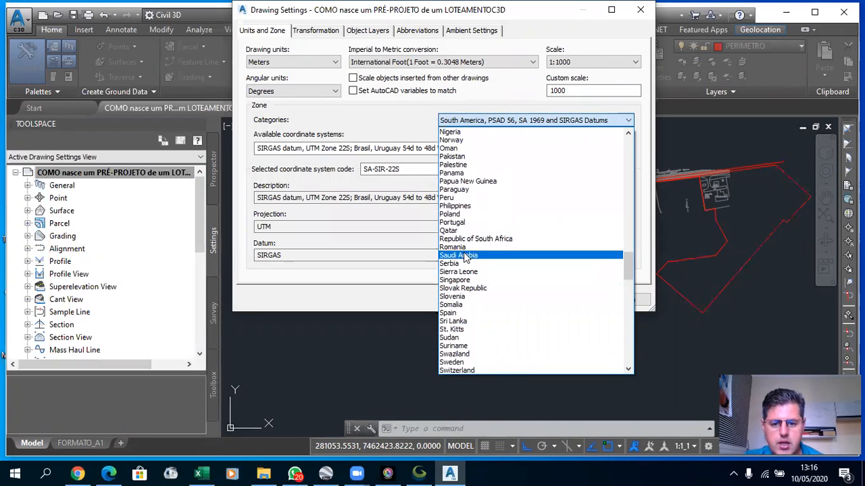
scroll(460, 155, "up", 20)
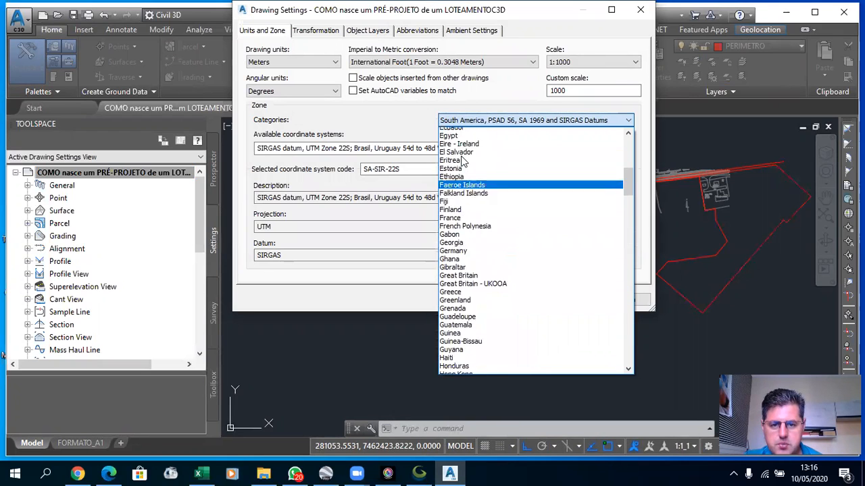
scroll(463, 161, "up", 2)
key("b")
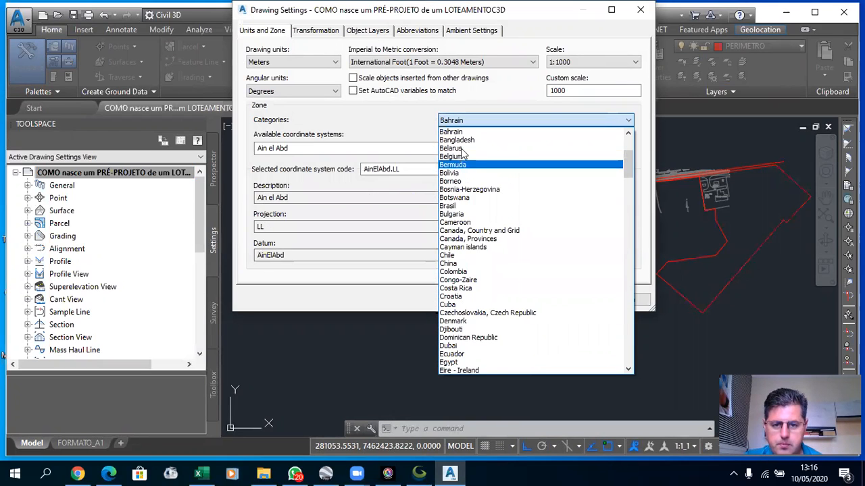
left_click(449, 205)
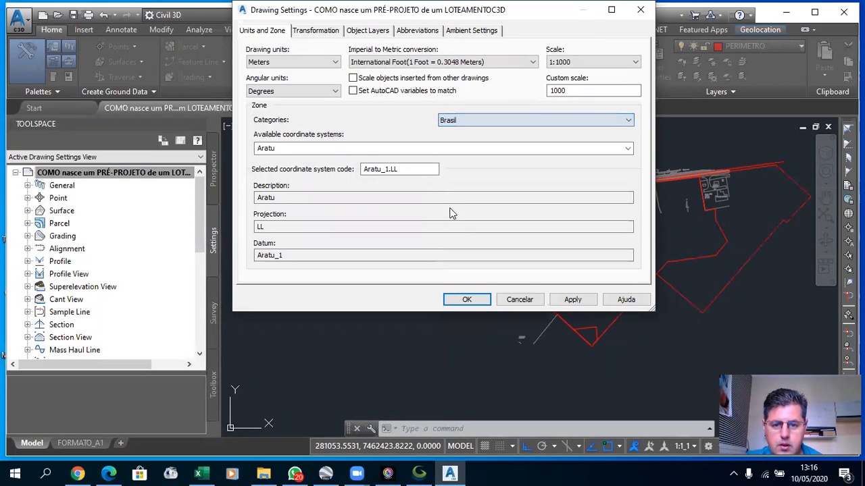
Step: Assign the coordinate system SIRGAS datum, UTM Zone 22S; Brasil, Uruguay 54d to 48d West, apply the settings and save the drawing
left_click(629, 149)
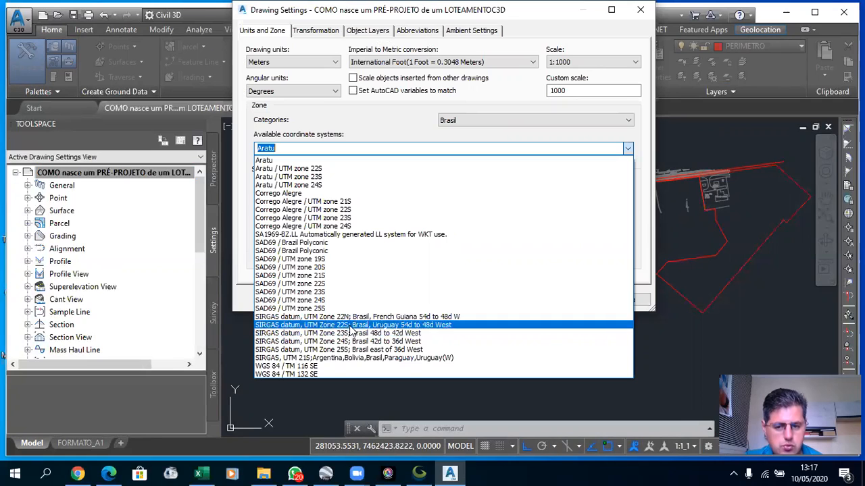
left_click(425, 325)
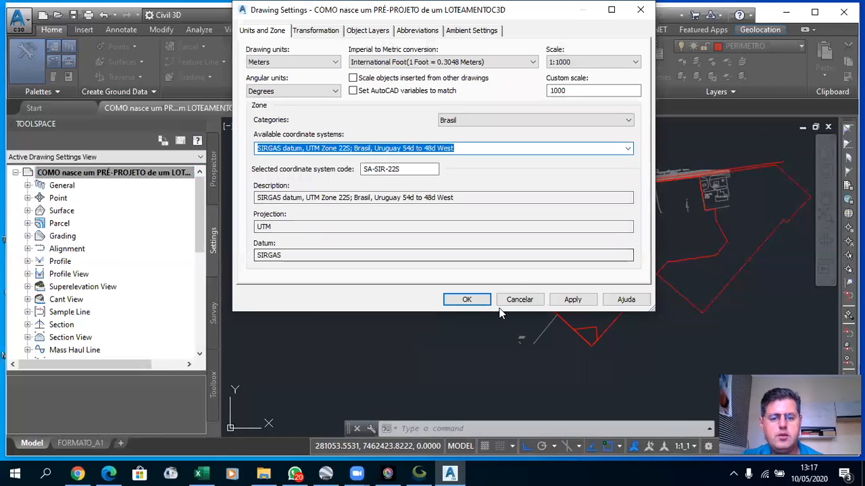
left_click(571, 300)
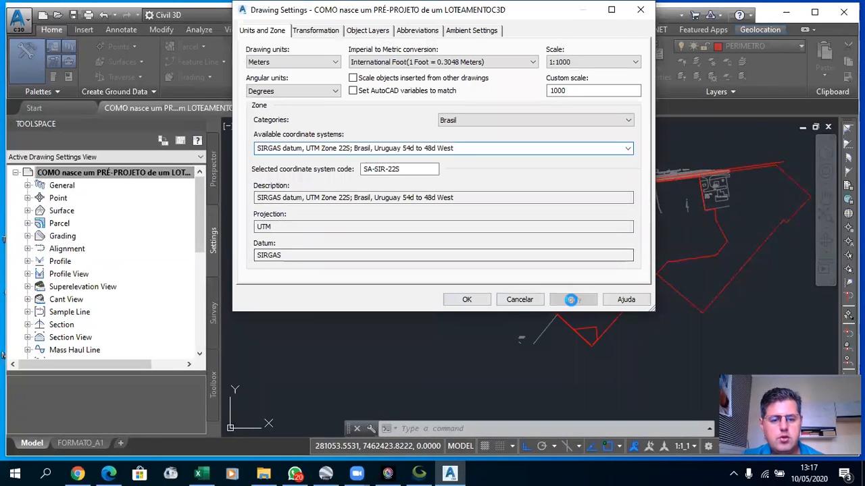
left_click(466, 299)
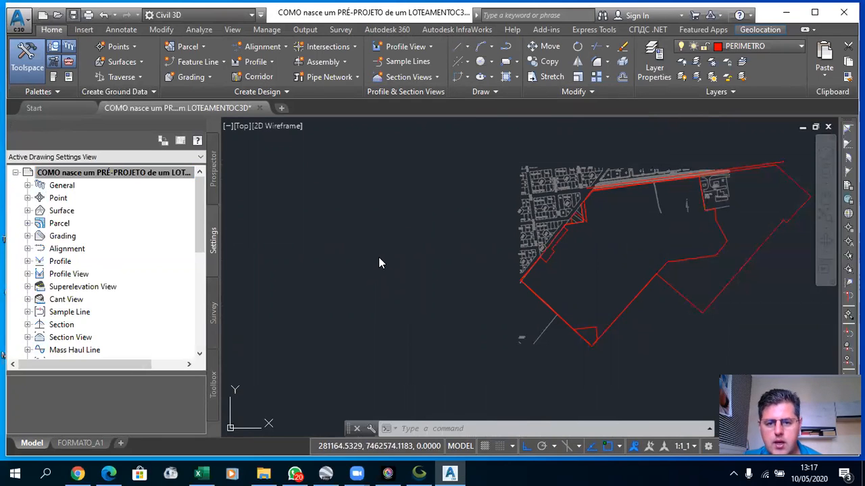
key("ctrl+s")
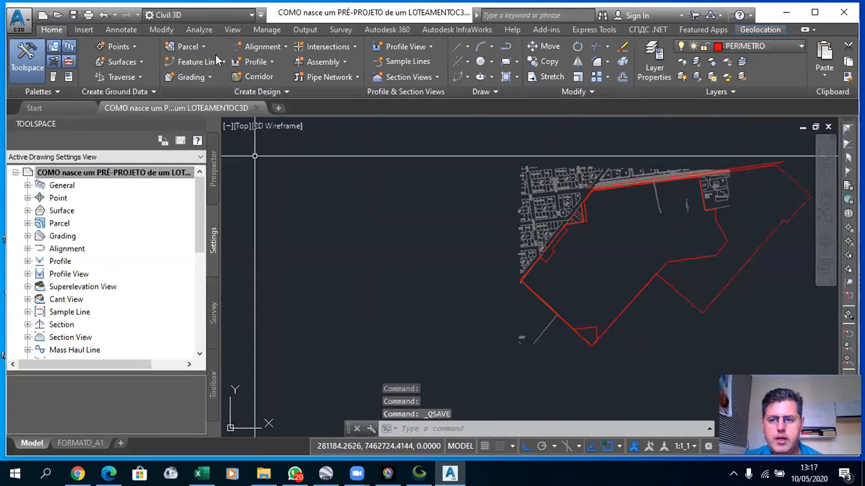
Step: Switch the workspace to Planning and Analysis
left_click(251, 15)
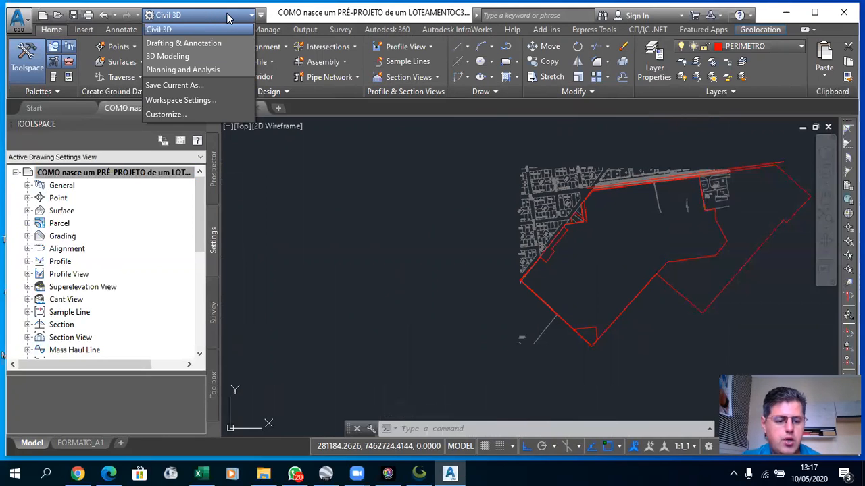
left_click(228, 18)
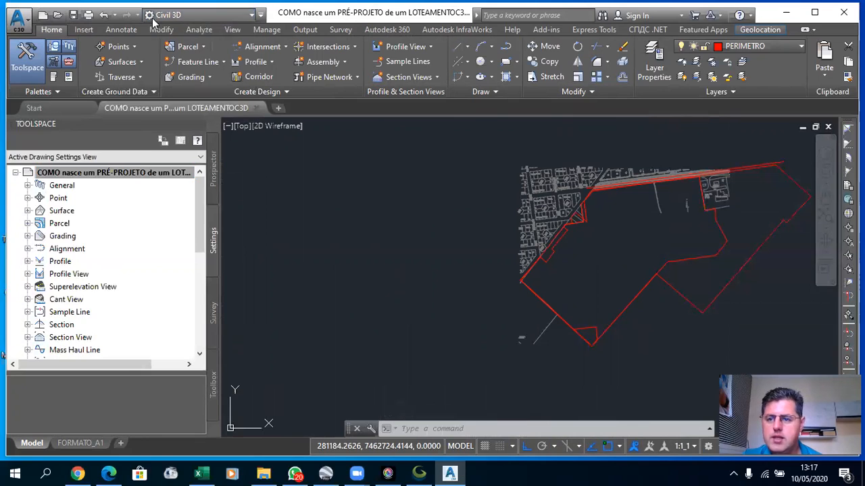
left_click(194, 15)
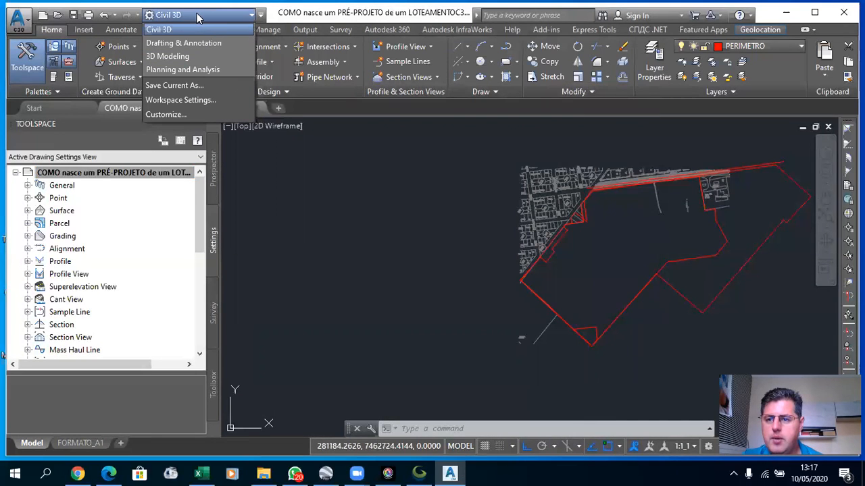
left_click(205, 71)
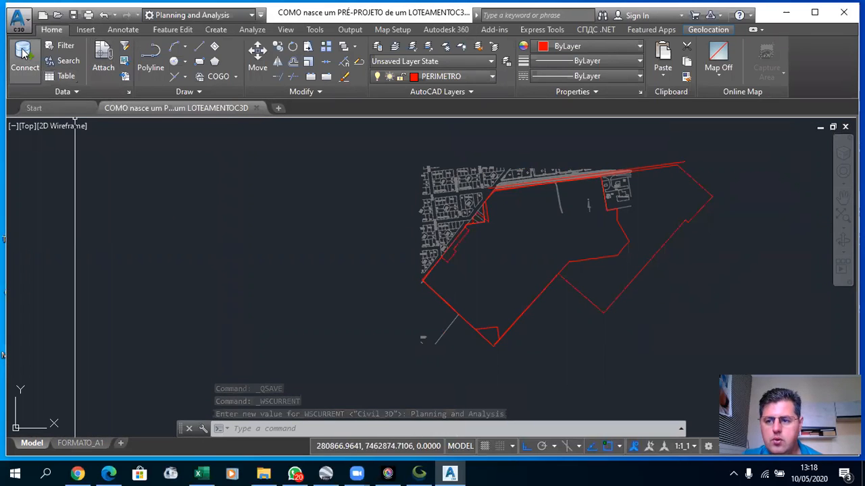
Step: Start a new raster image or surface data connection with IMAGEM GEOTTIF.tif from the IMAGEM + KML folder as its source
left_click(25, 58)
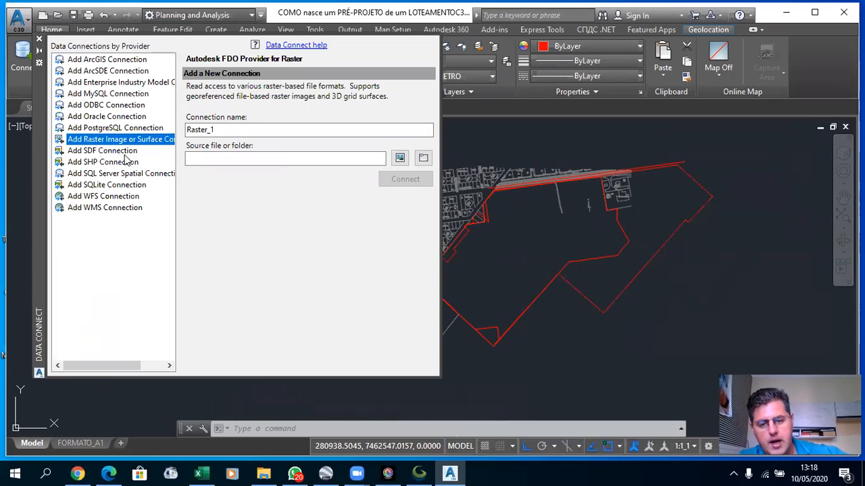
left_click(88, 150)
left_click(86, 140)
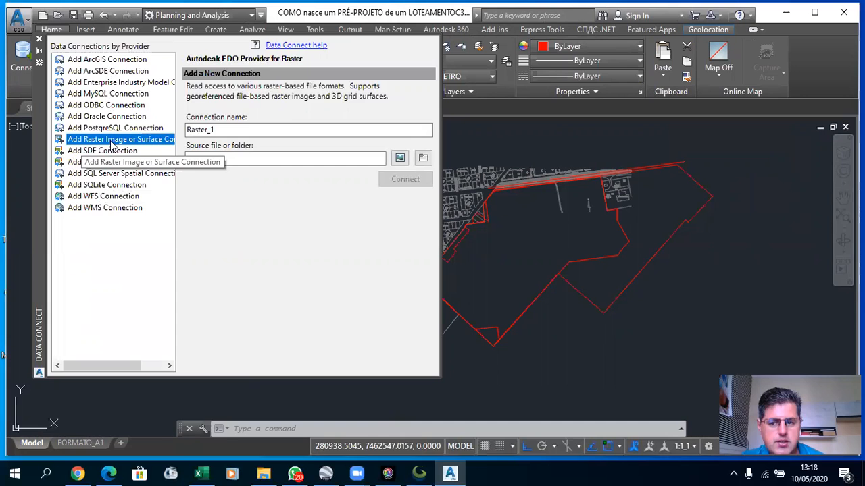
left_click(402, 159)
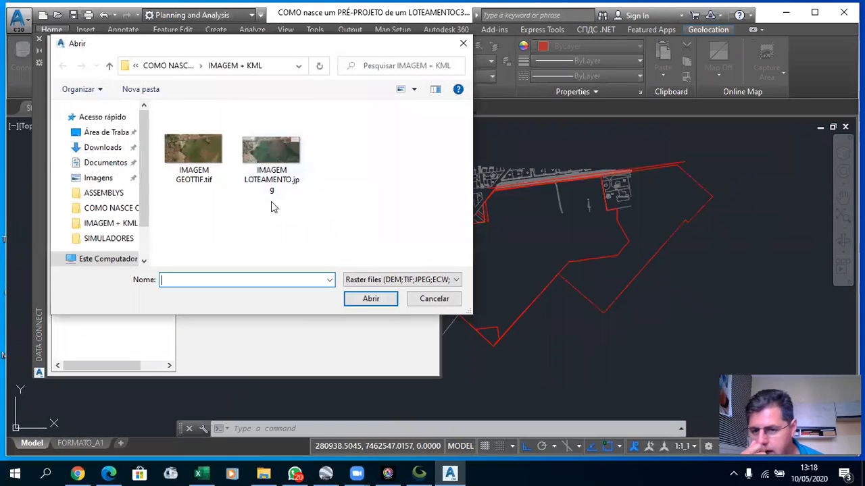
left_click(207, 157)
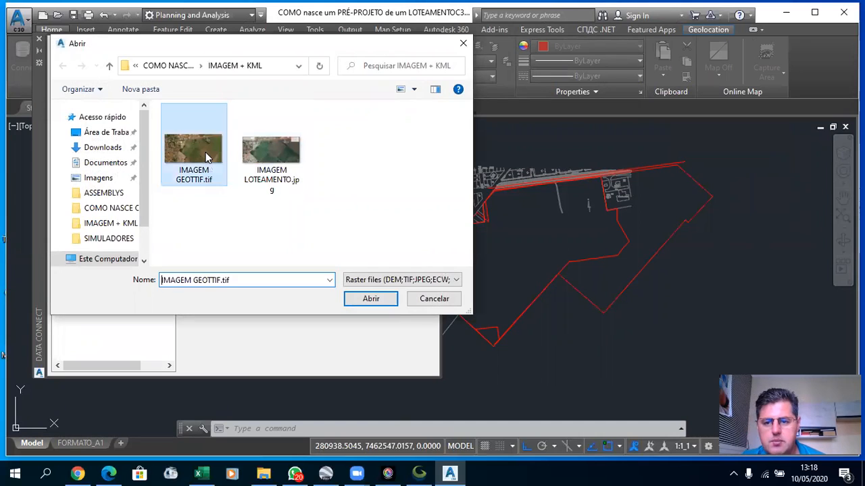
left_click(370, 299)
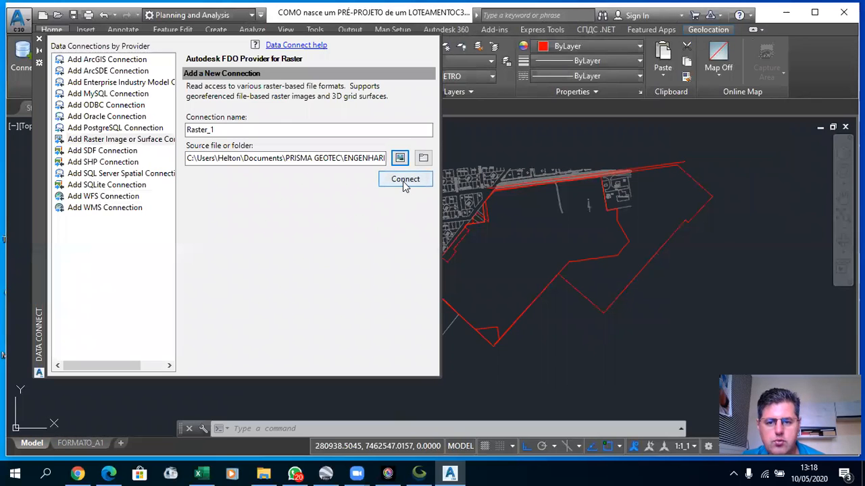
Step: Connect to the raster source, add the georeferenced image to the map and close Data Connect
left_click(404, 181)
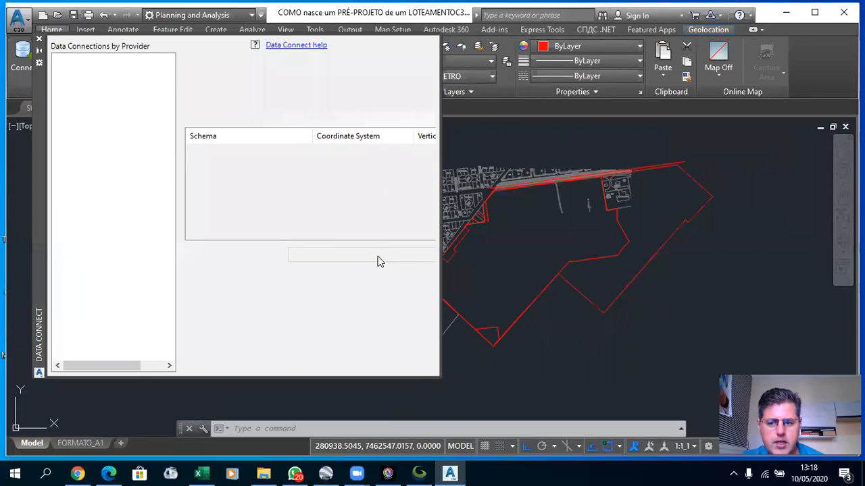
left_click(399, 257)
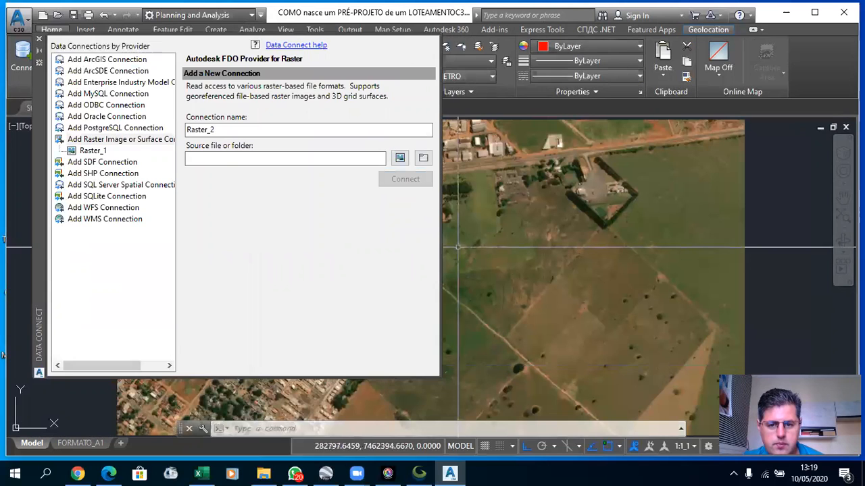
left_click(40, 39)
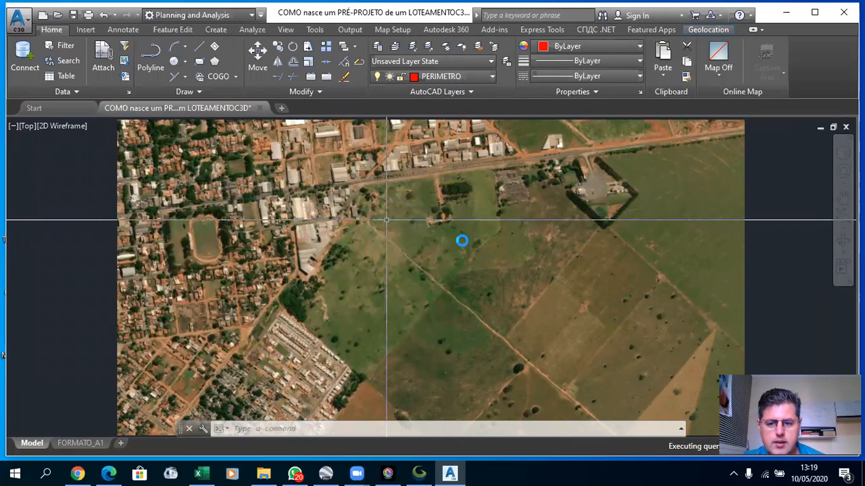
Step: Send the aerial image to the back of the display order and check how the red perimeter fits over it
scroll(386, 220, "down", 2)
scroll(462, 240, "down", 2)
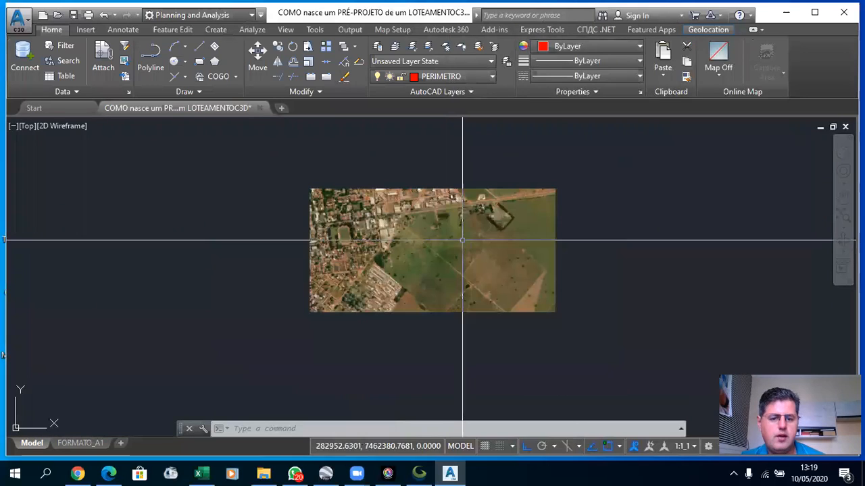
scroll(562, 218, "up", 2)
left_click(549, 213)
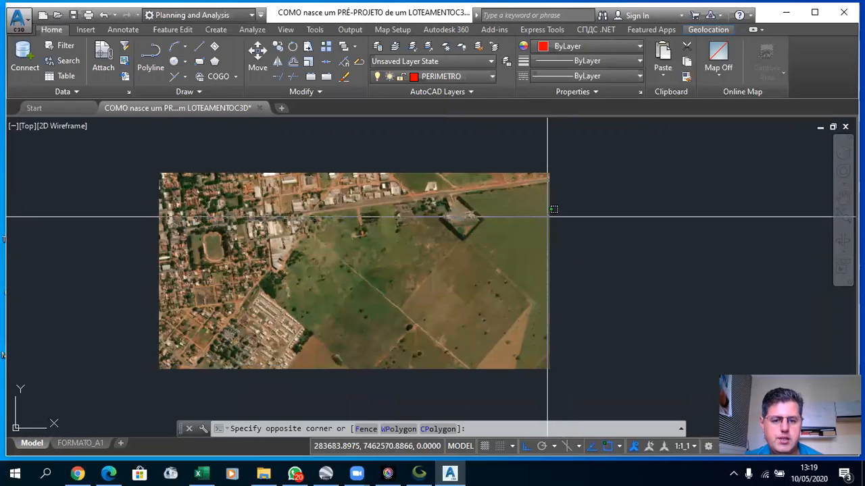
left_click(548, 203)
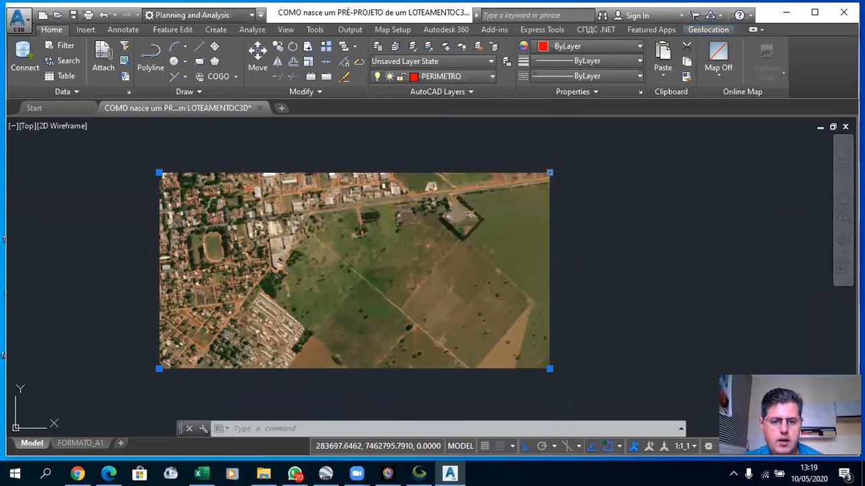
right_click(542, 182)
mouse_move(589, 261)
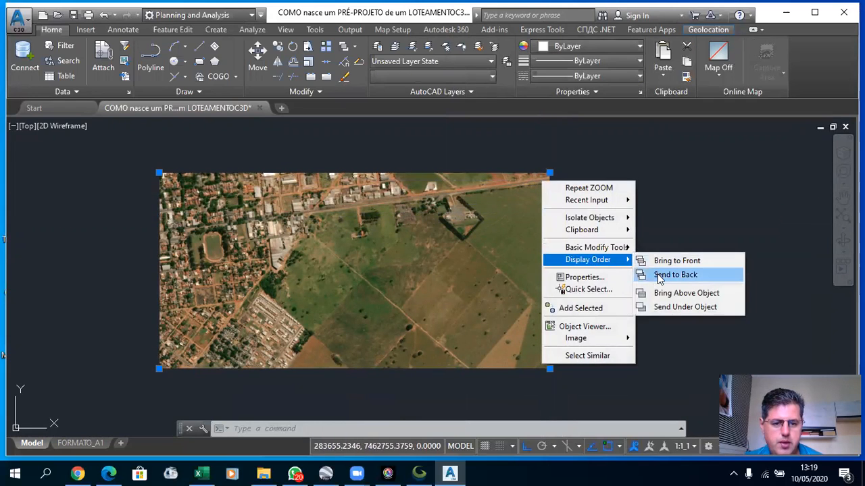
left_click(656, 275)
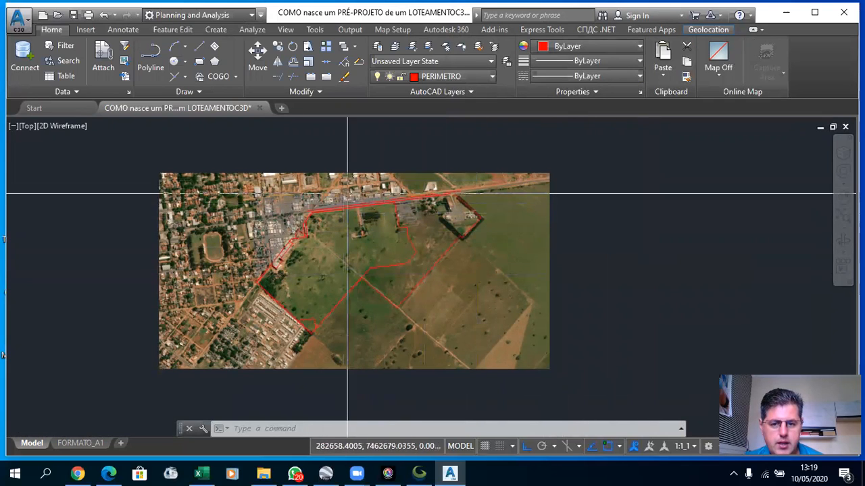
scroll(300, 277, "up", 3)
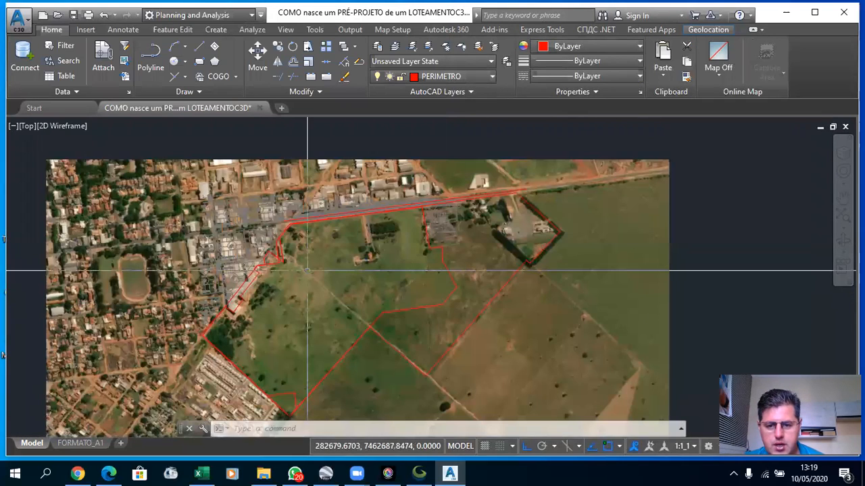
scroll(300, 288, "up", 3)
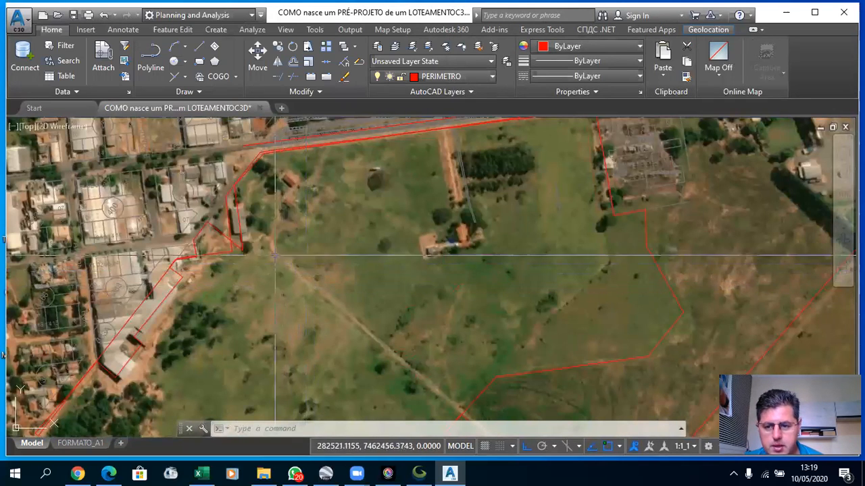
scroll(252, 221, "down", 2)
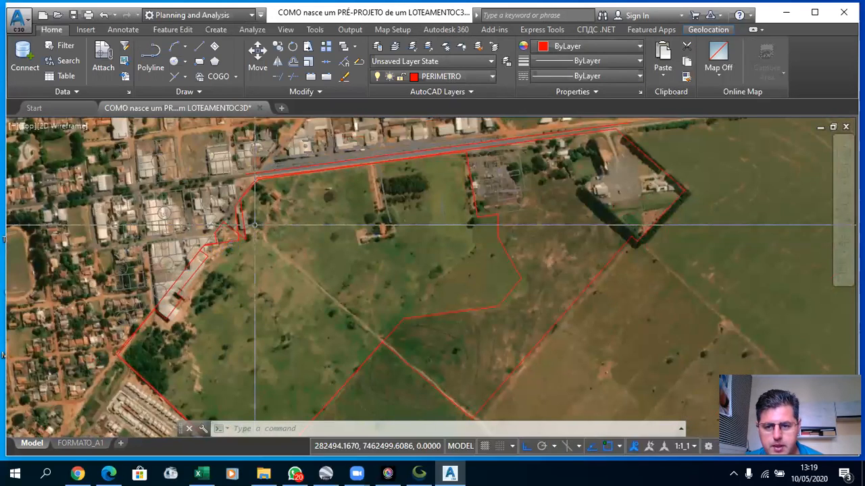
Step: Check how the red perimeter and street blocks line up with the aerial image, and save the drawing
scroll(243, 224, "down", 2)
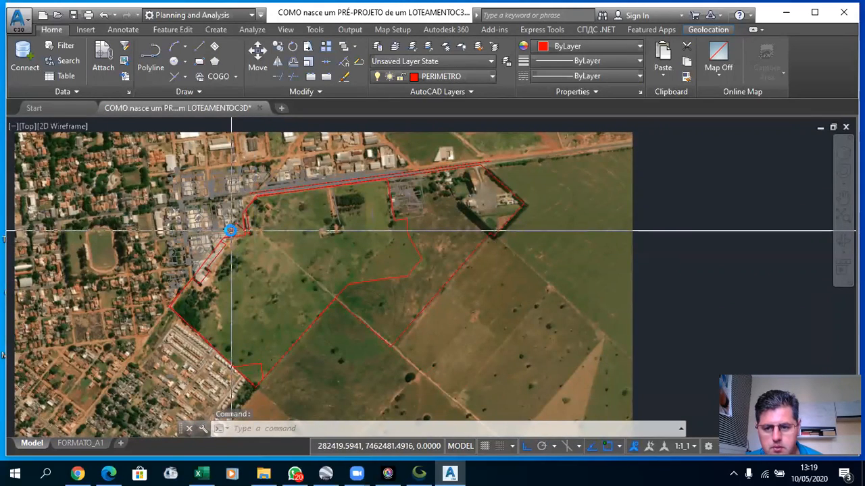
scroll(231, 231, "up", 2)
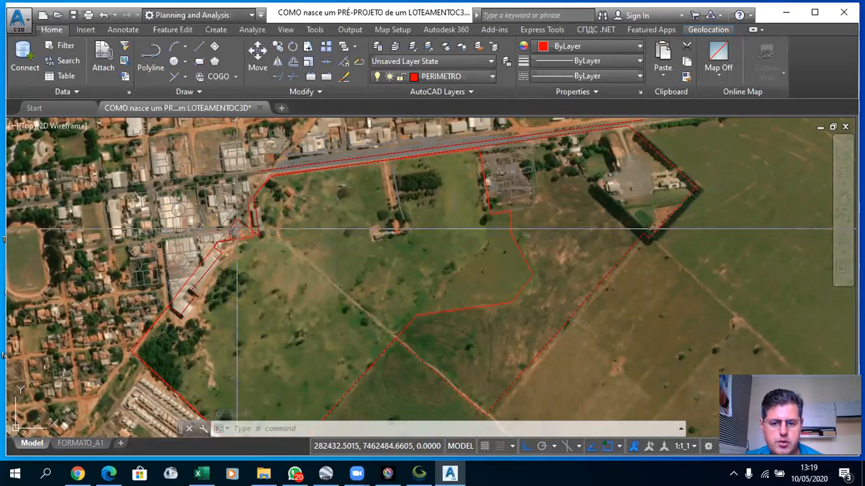
key("Escape")
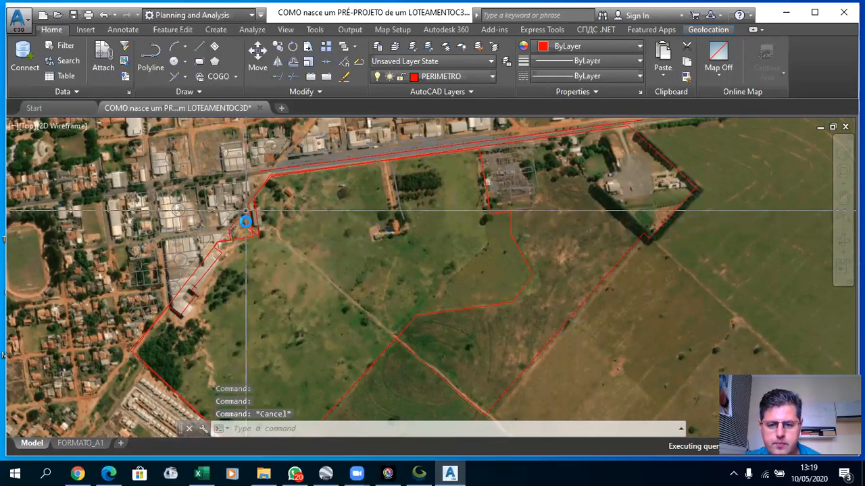
scroll(244, 223, "down", 1)
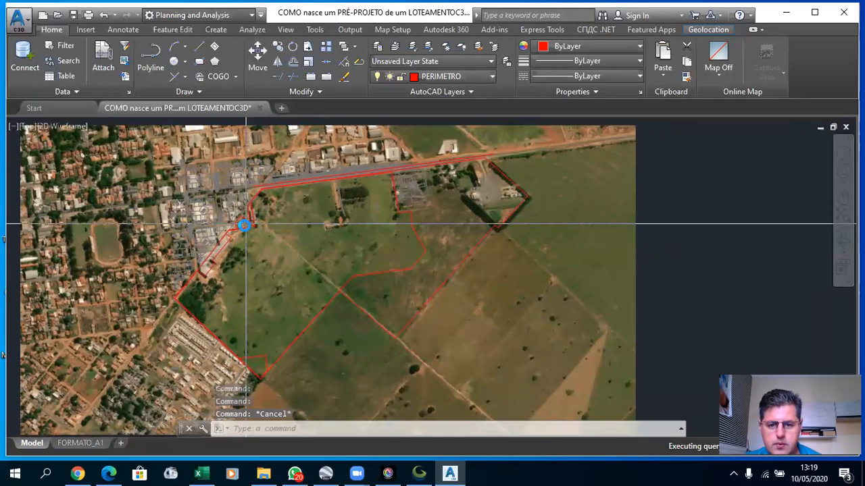
scroll(244, 225, "down", 1)
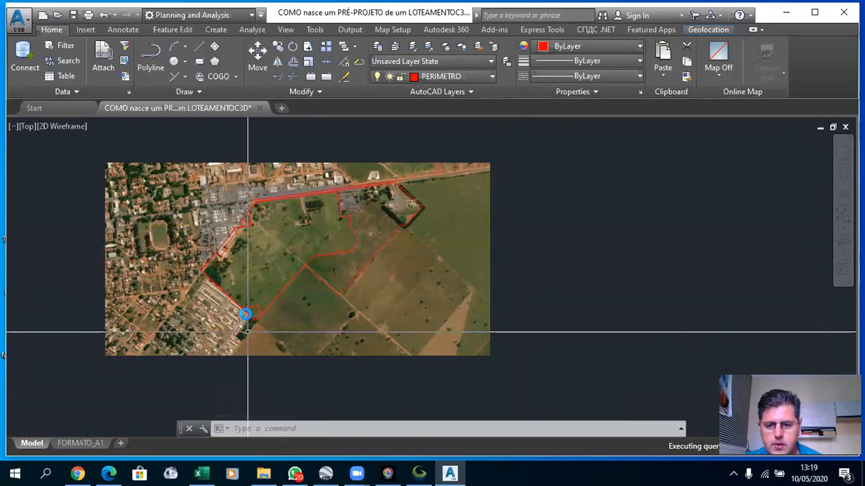
scroll(244, 313, "up", 1)
scroll(242, 293, "up", 1)
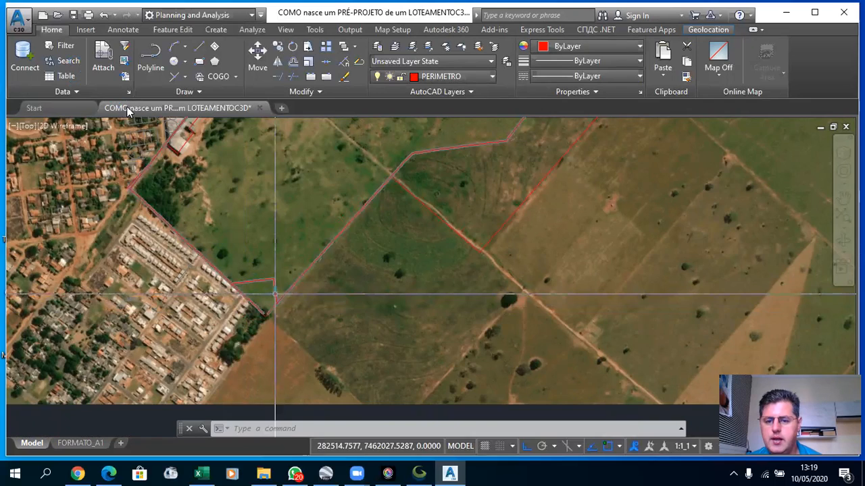
scroll(275, 294, "down", 2)
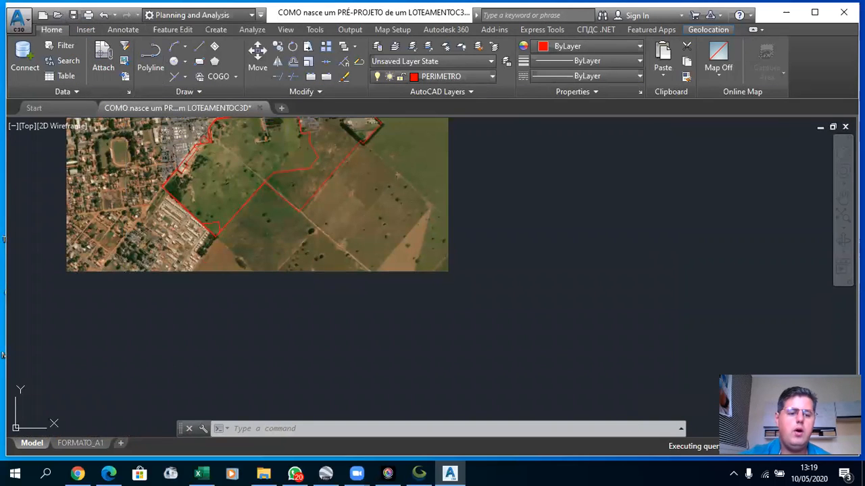
key("ctrl+s")
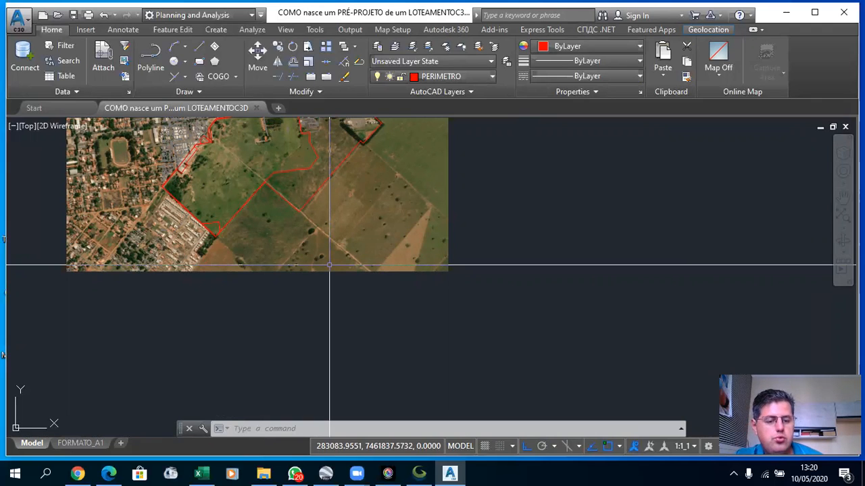
Step: Examine the southwestern perimeter boundary and the adjacent housing and streets on the aerial image
left_click(158, 182)
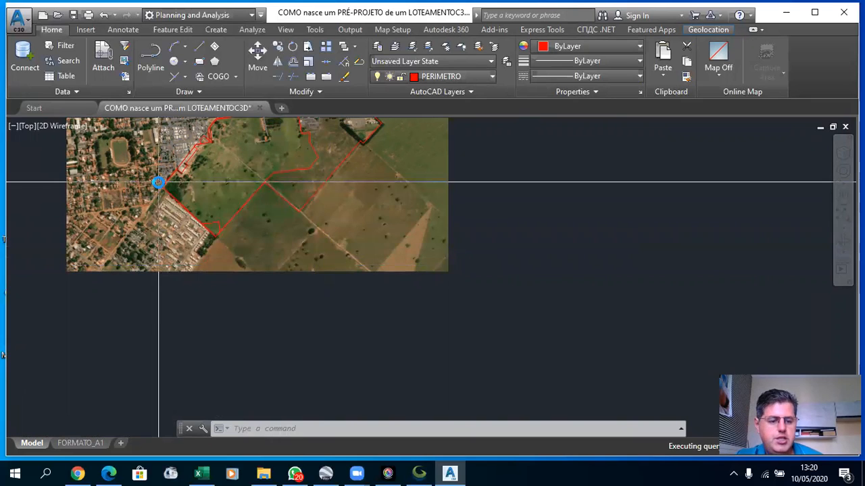
scroll(158, 183, "up", 2)
scroll(158, 184, "up", 2)
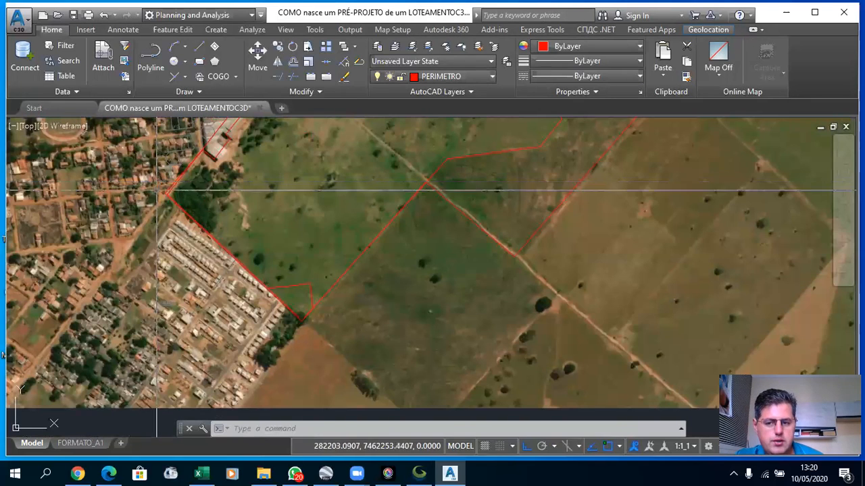
left_click(156, 359)
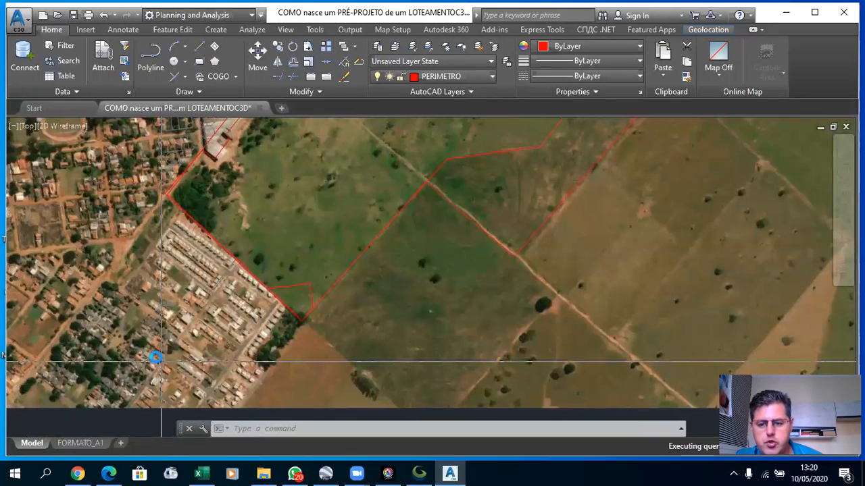
scroll(155, 359, "up", 2)
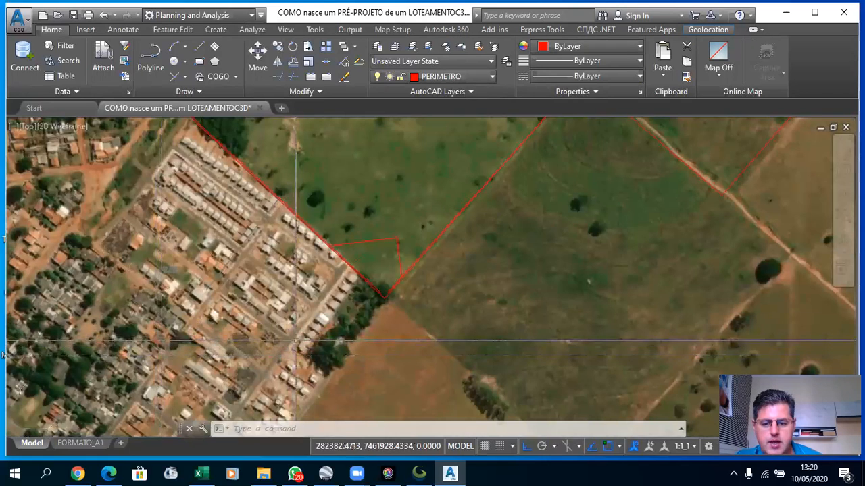
scroll(295, 341, "up", 2)
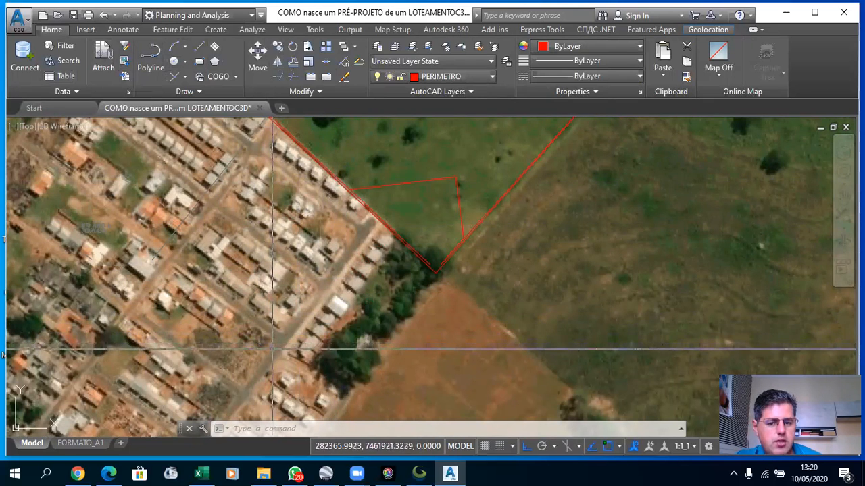
scroll(273, 349, "down", 2)
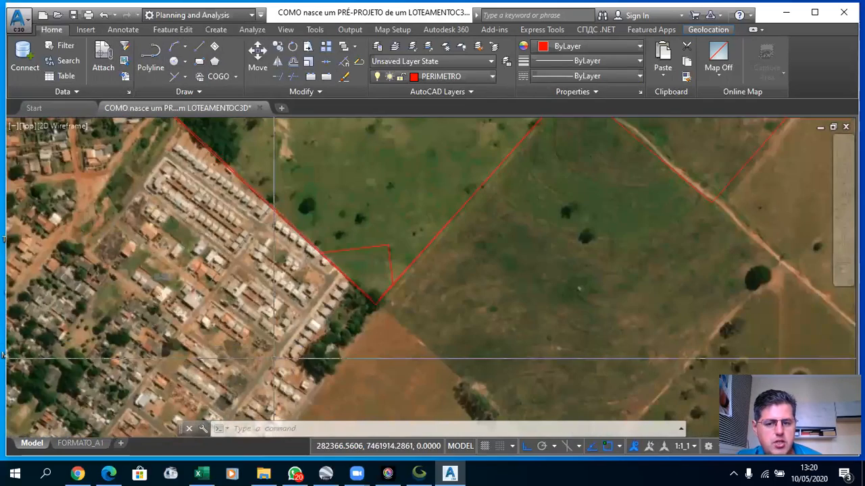
scroll(279, 330, "down", 2)
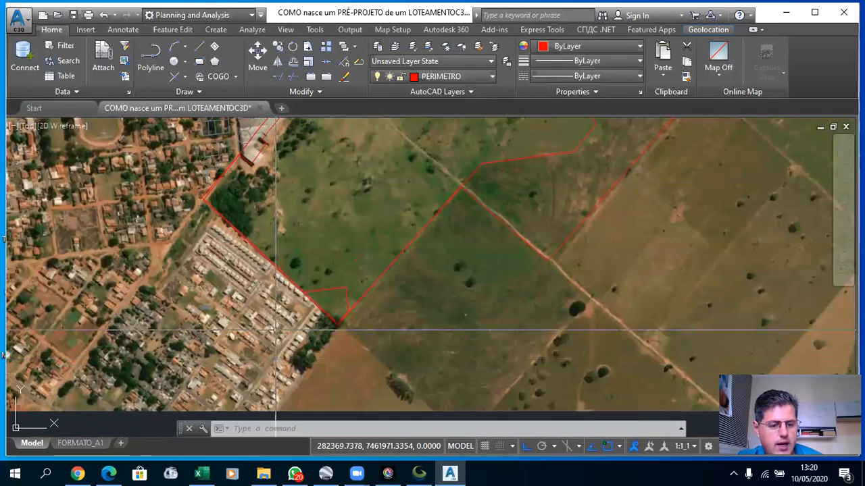
scroll(184, 269, "up", 3)
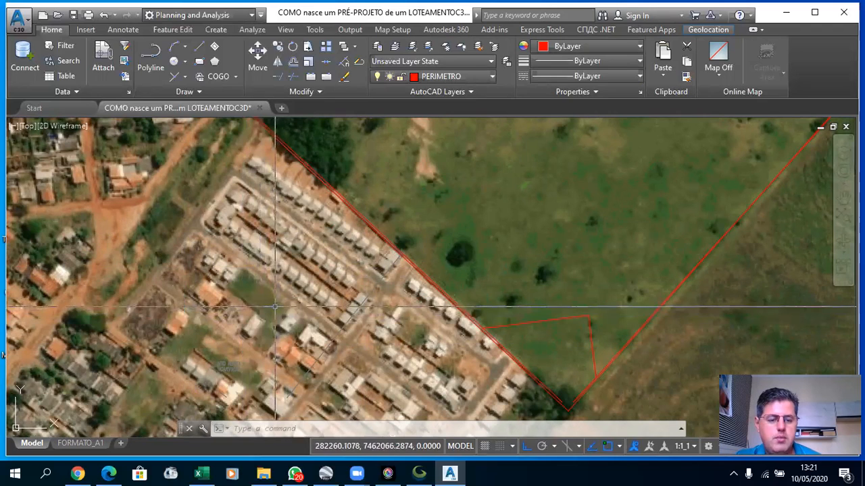
scroll(276, 308, "down", 2)
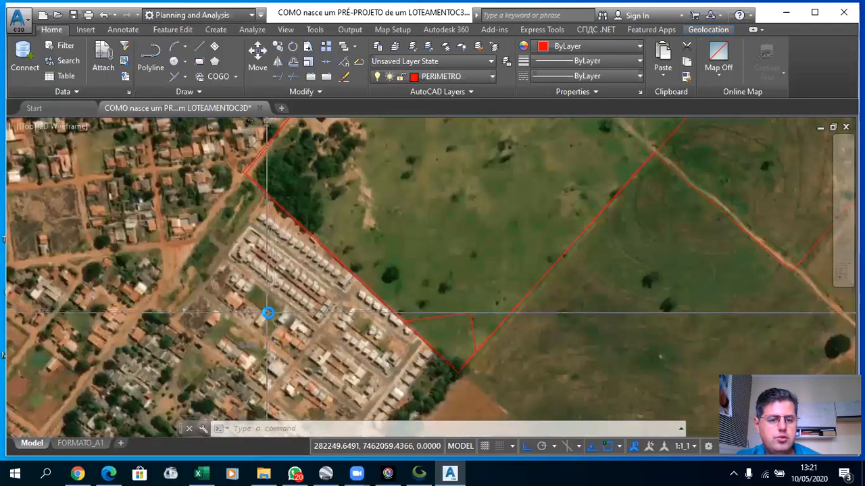
scroll(270, 310, "down", 2)
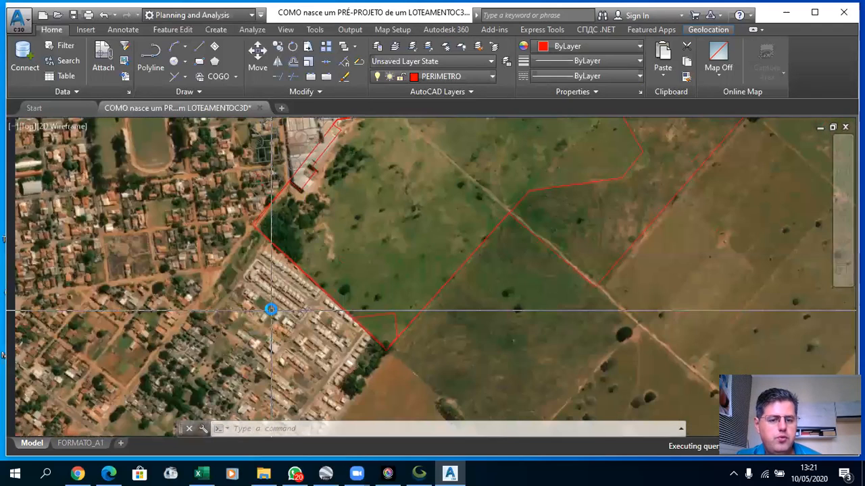
scroll(269, 311, "down", 2)
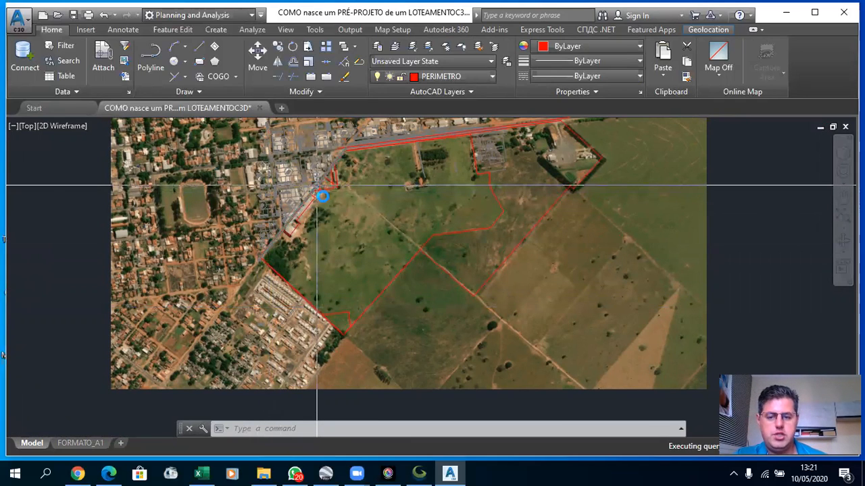
Step: Add an aligned dimension along the street side of block 366, facing block 383, with its line in the street
scroll(317, 185, "up", 2)
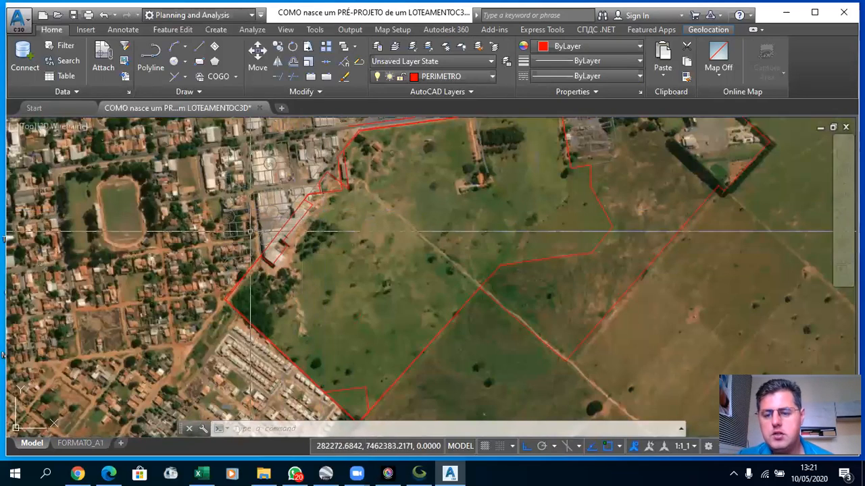
scroll(254, 244, "up", 2)
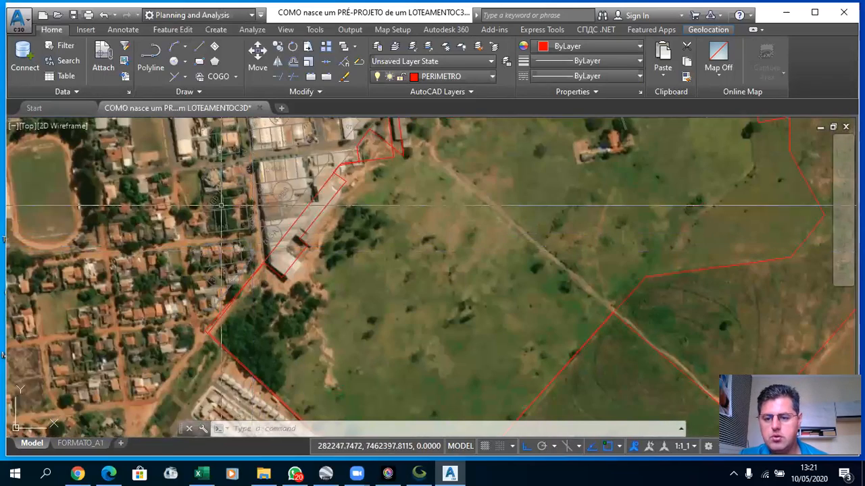
scroll(201, 169, "up", 3)
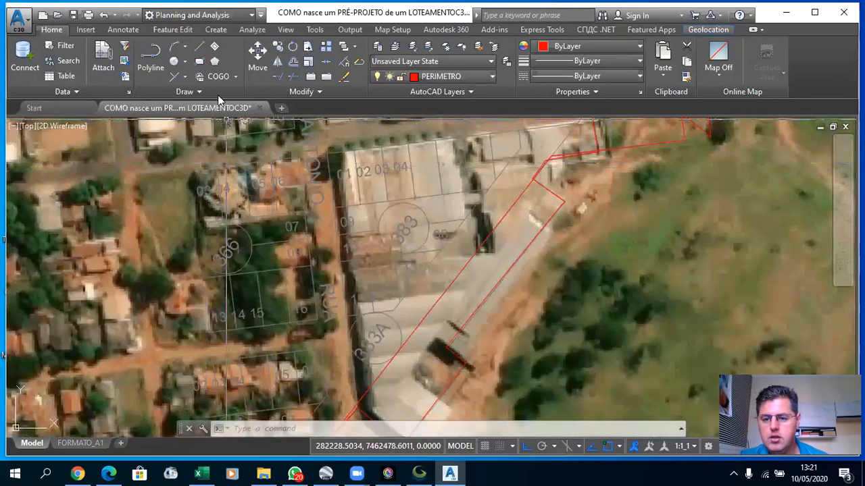
left_click(116, 30)
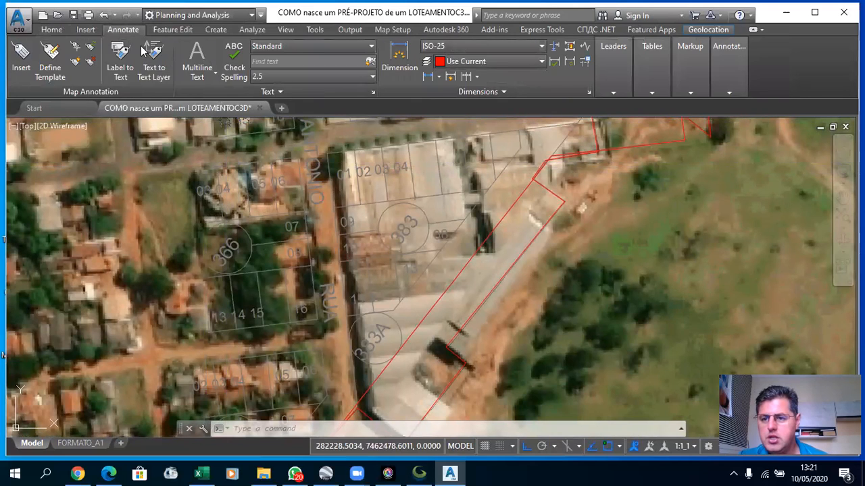
left_click(439, 77)
left_click(437, 130)
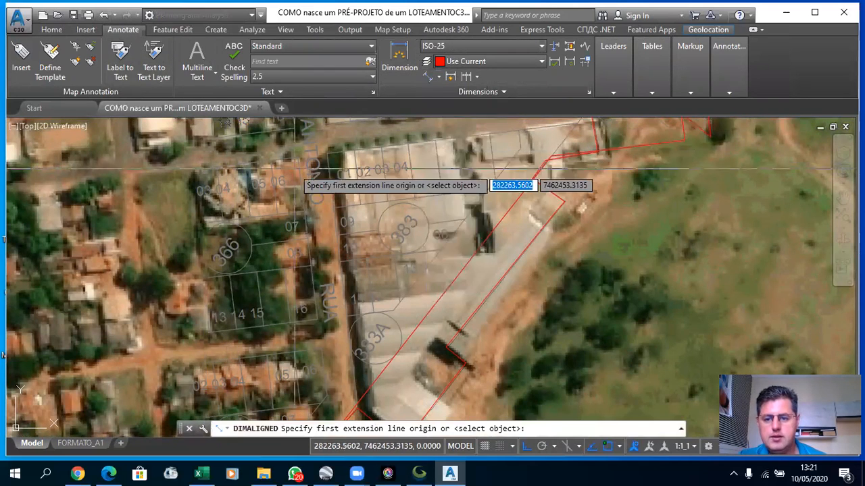
left_click(301, 171)
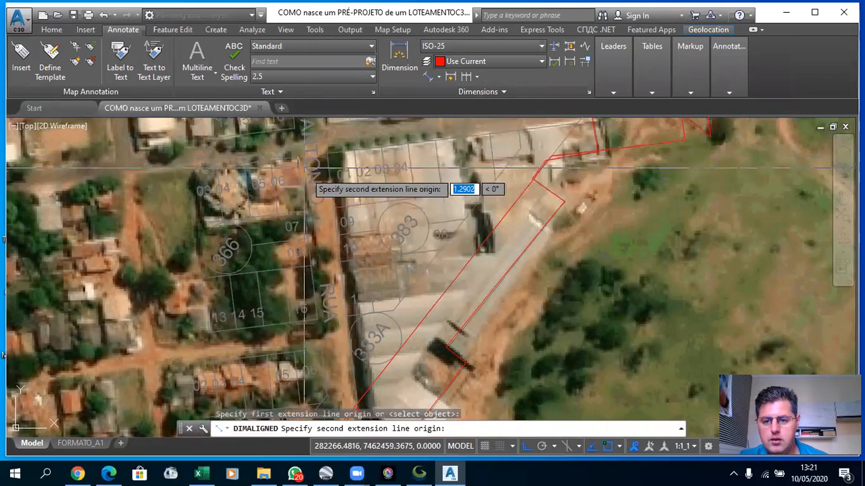
left_click(317, 320)
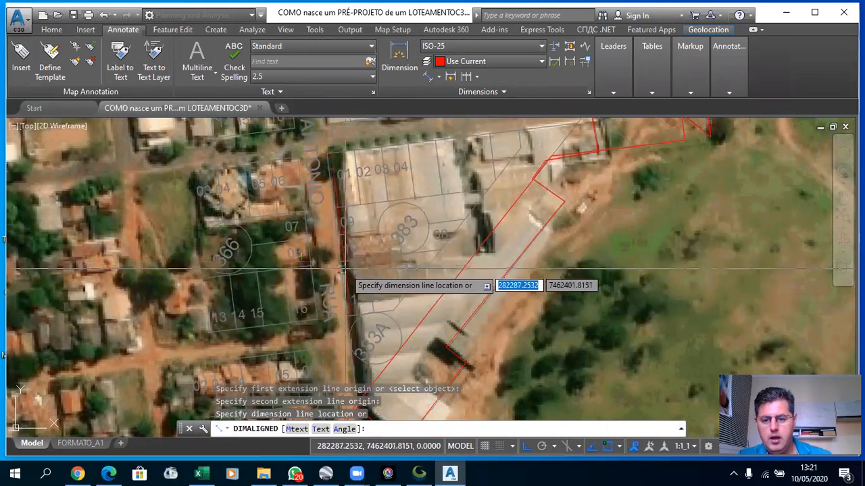
left_click(333, 260)
scroll(331, 246, "down", 5)
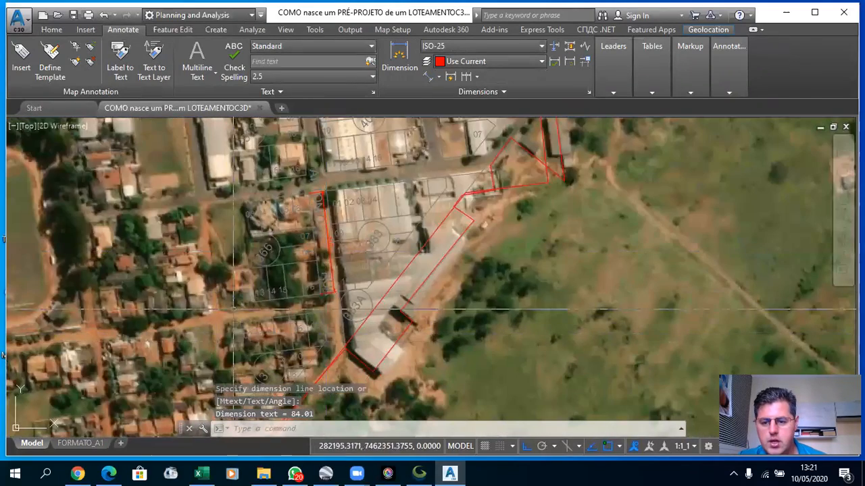
Step: Add an aligned dimension along the lot 11 to 16 frontage of the block just north of block 400
scroll(252, 232, "down", 4)
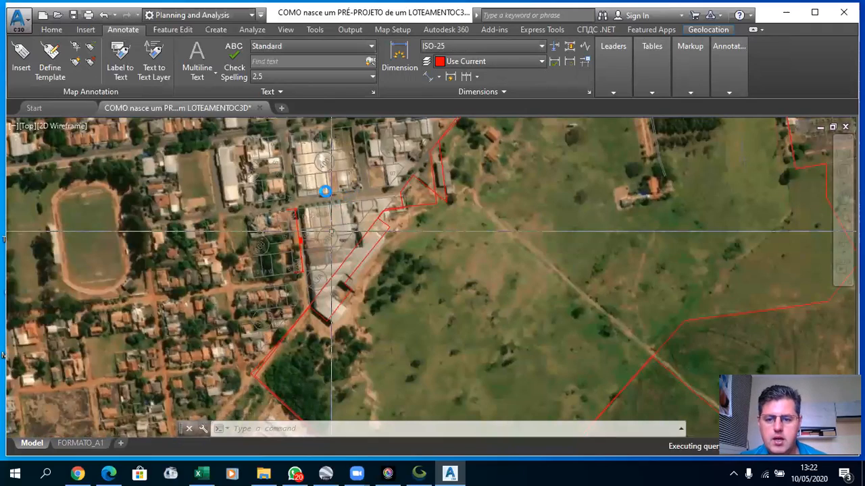
scroll(331, 169, "down", 4)
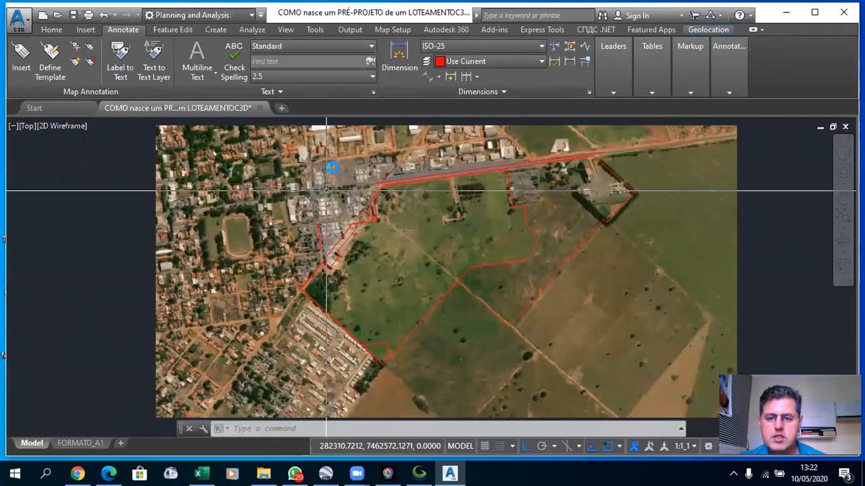
scroll(326, 192, "up", 8)
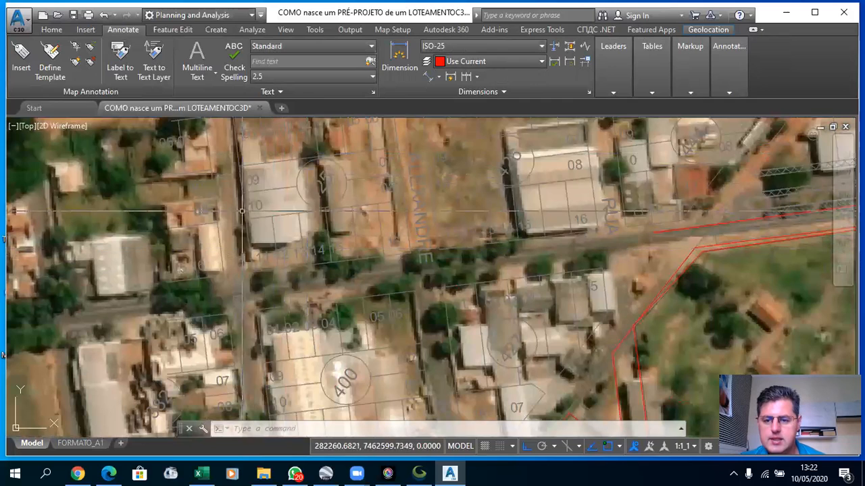
left_click(428, 76)
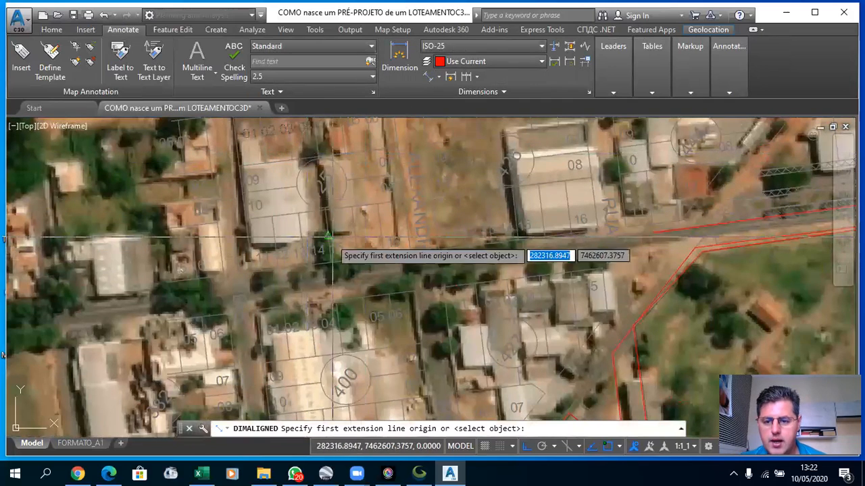
left_click(251, 273)
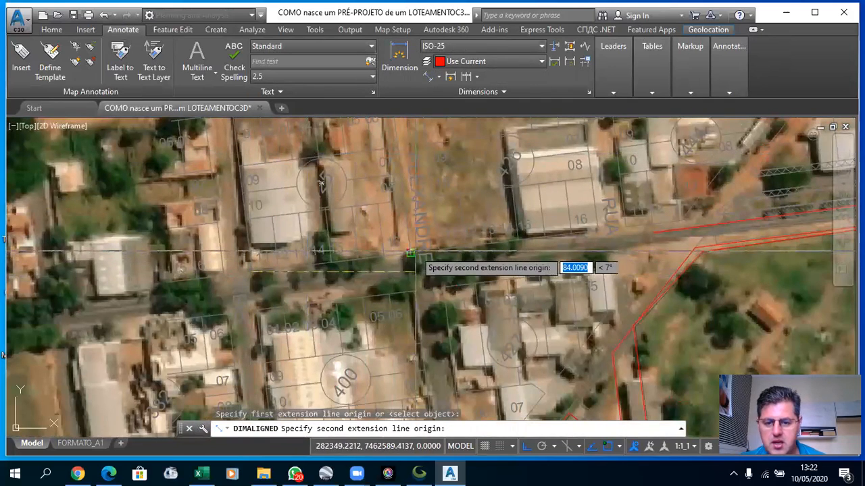
left_click(409, 257)
scroll(331, 263, "up", 5)
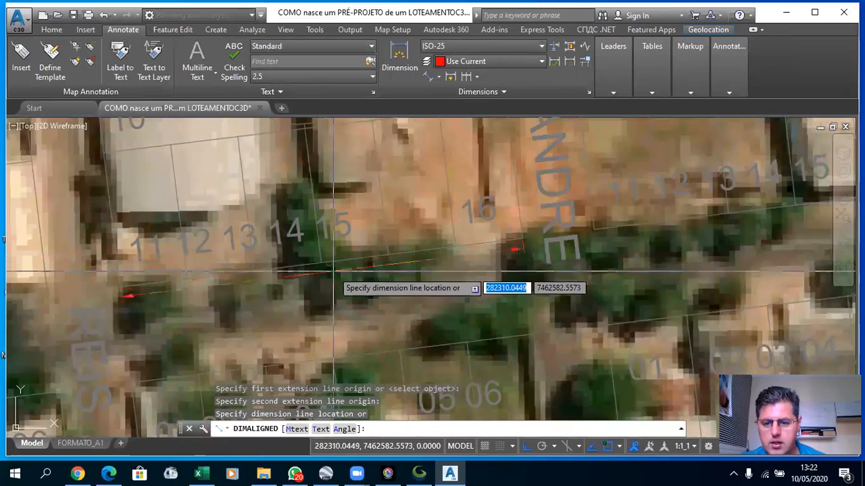
left_click(331, 262)
scroll(331, 262, "down", 5)
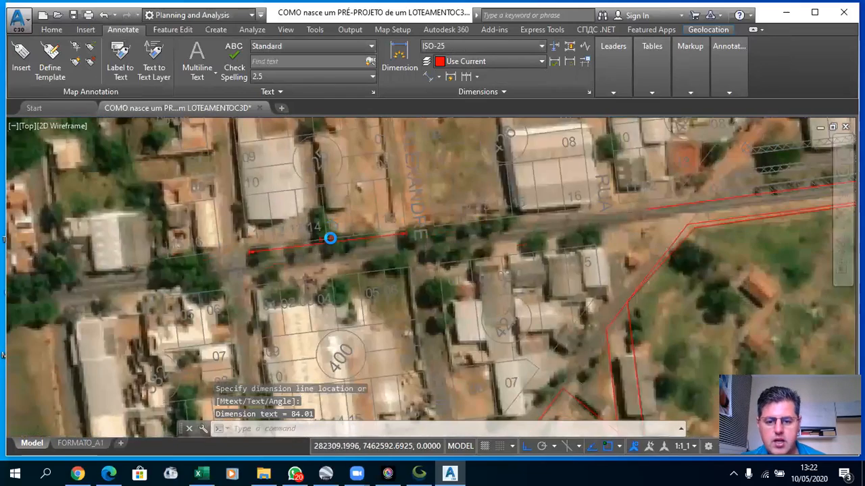
scroll(330, 238, "down", 6)
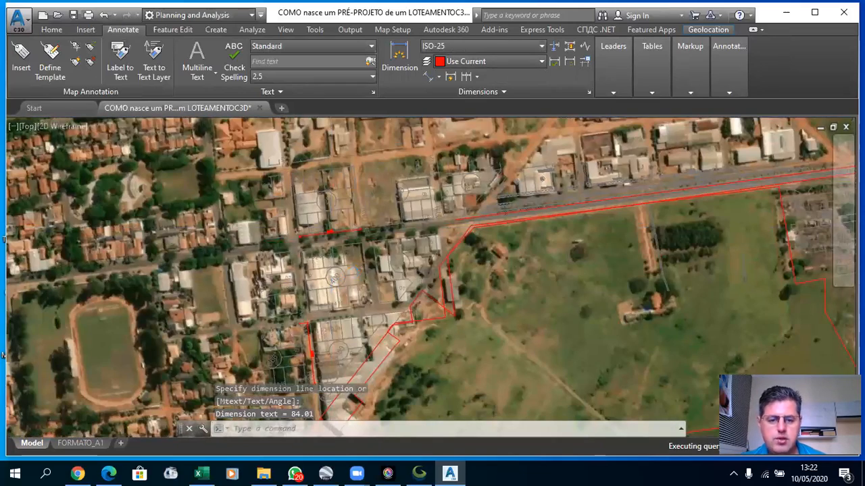
Step: Erase the larger red outline that extends east around the tree-lined compound, keeping the inner site perimeter
scroll(328, 241, "down", 4)
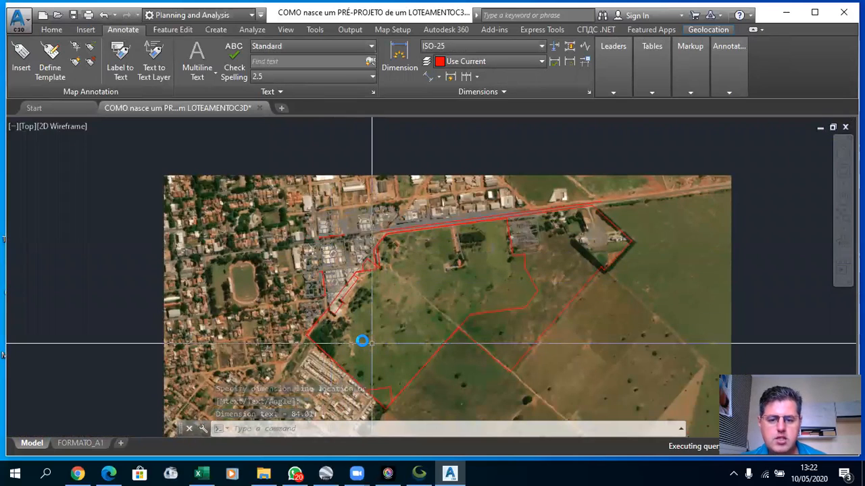
scroll(372, 344, "up", 3)
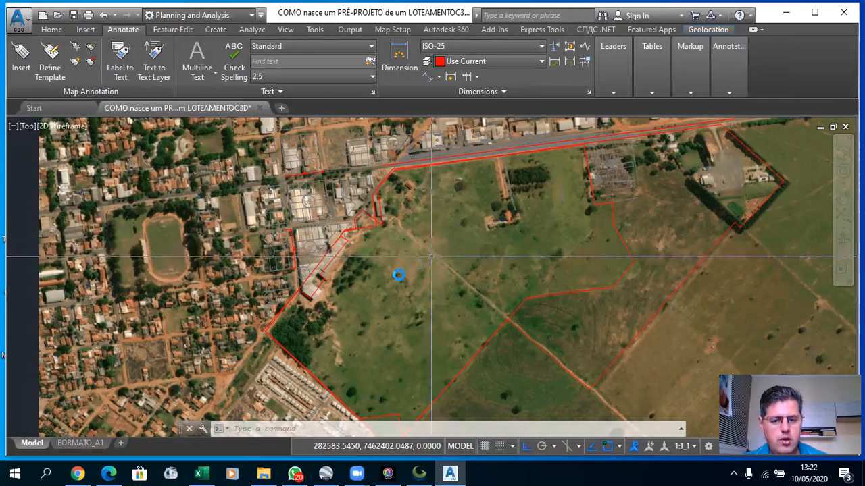
scroll(431, 257, "down", 2)
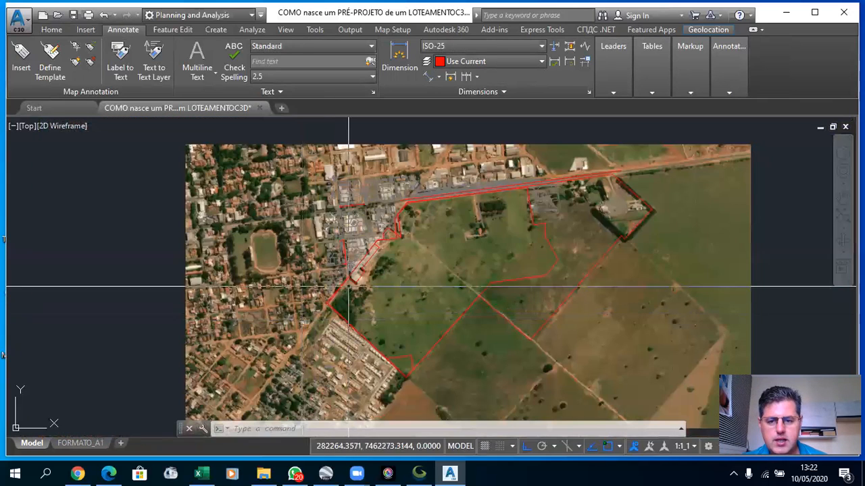
scroll(358, 190, "up", 1)
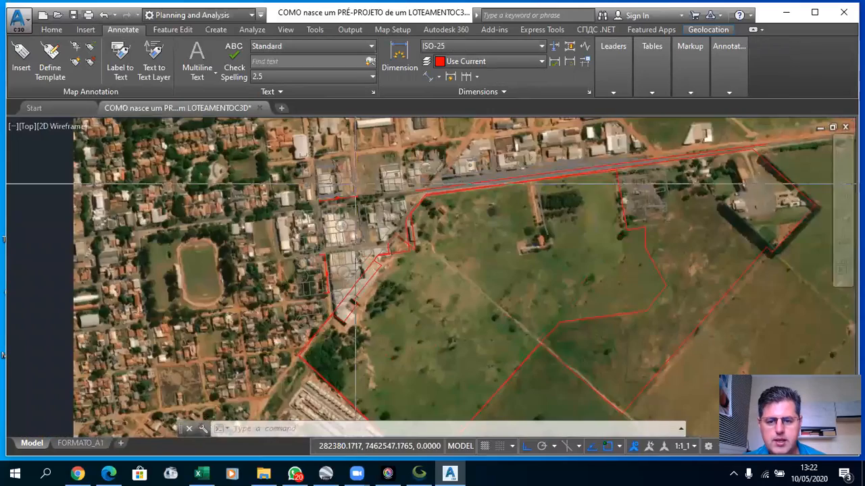
scroll(358, 192, "up", 1)
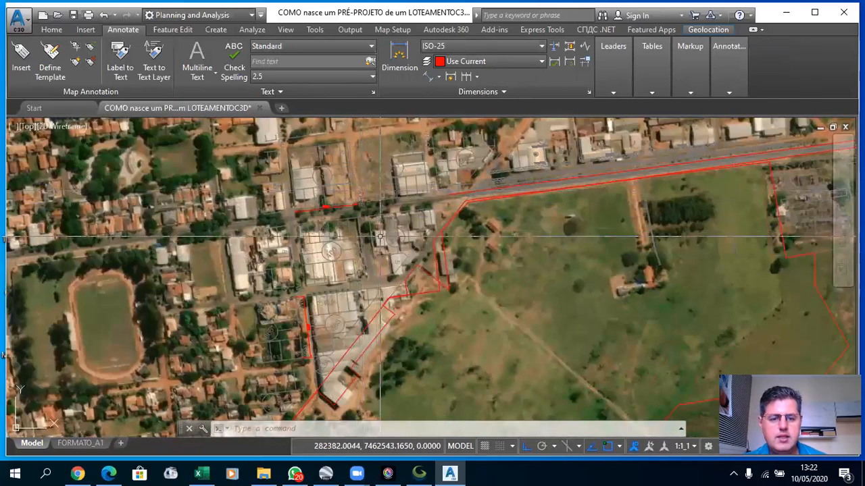
scroll(390, 236, "down", 1)
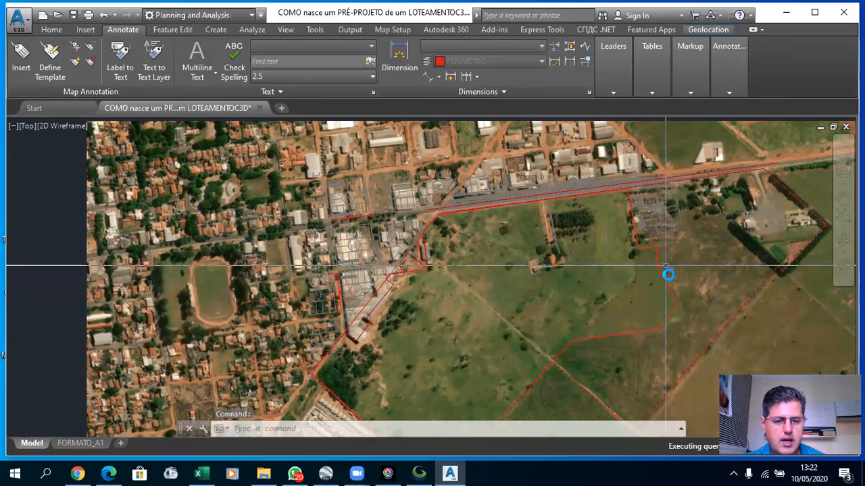
scroll(674, 298, "down", 2)
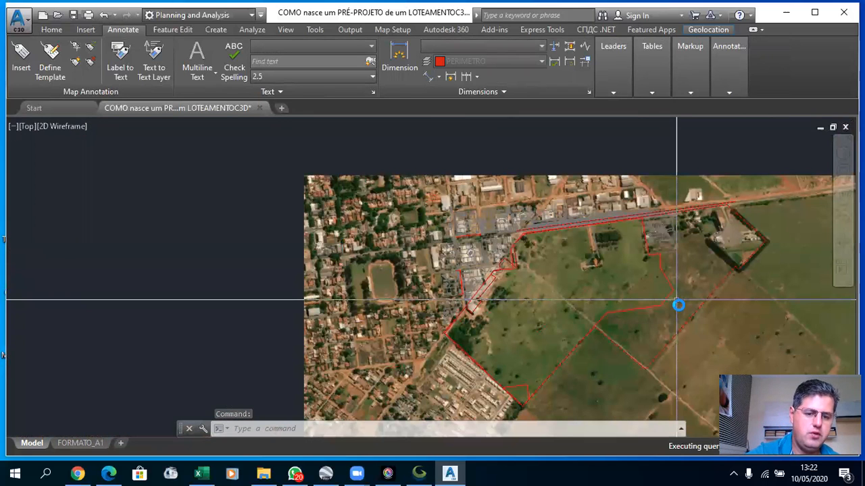
scroll(676, 299, "down", 1)
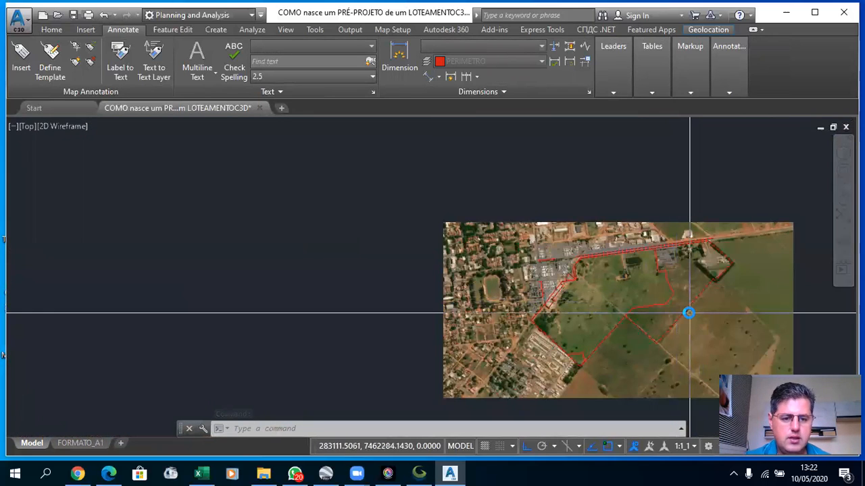
scroll(689, 313, "up", 2)
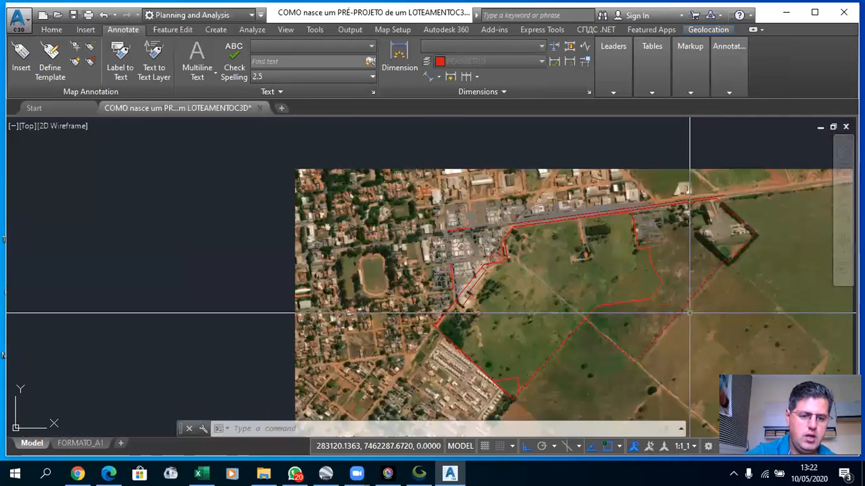
left_click(659, 285)
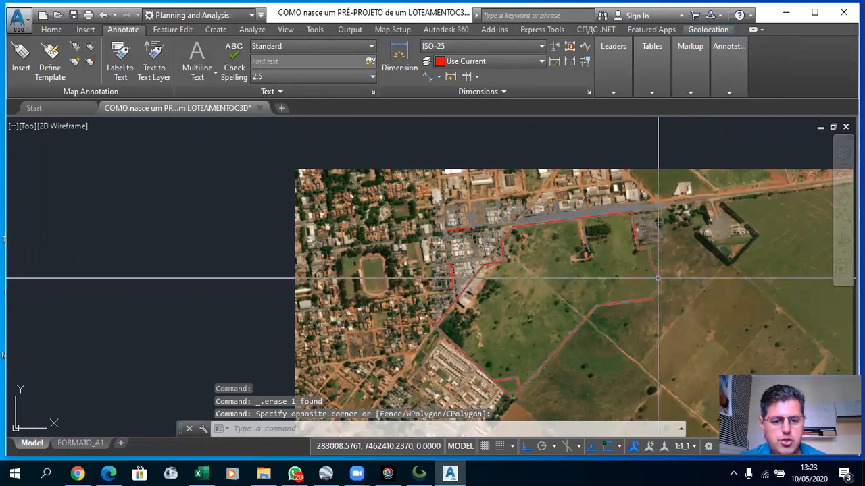
Step: Highlight the inner site perimeter polyline to check its course around the land, and clear the selection
left_click(657, 288)
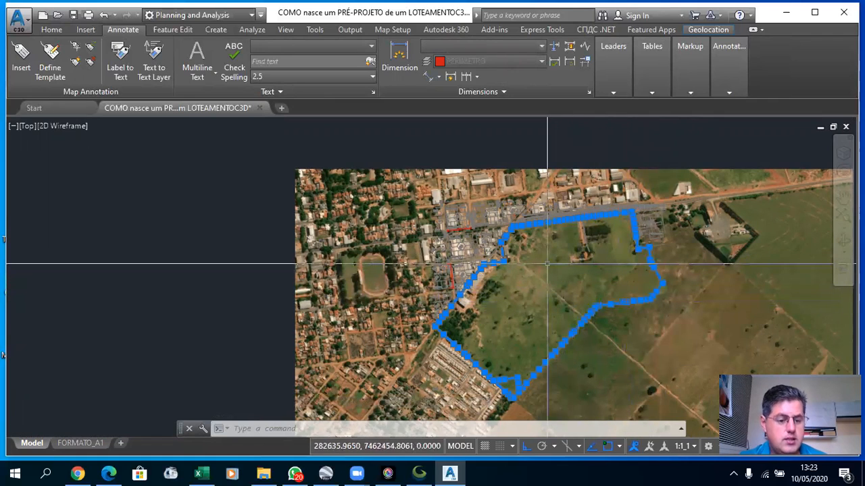
scroll(547, 263, "up", 2)
scroll(556, 241, "up", 2)
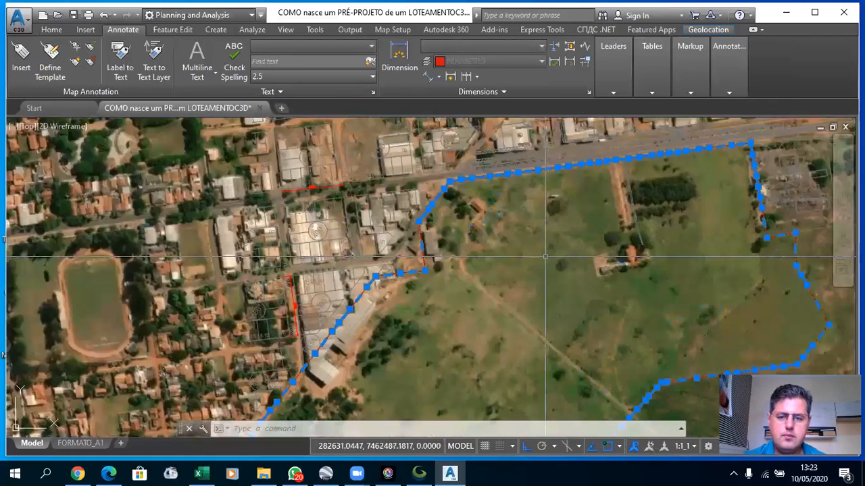
key("Escape")
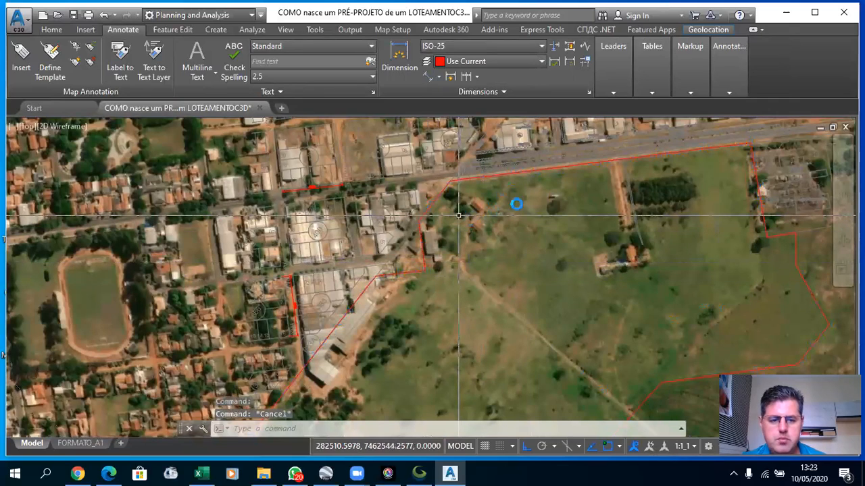
Step: Select the perimeter polyline and stretch its vertices at the southern corner to remove the triangular notch
scroll(459, 217, "down", 2)
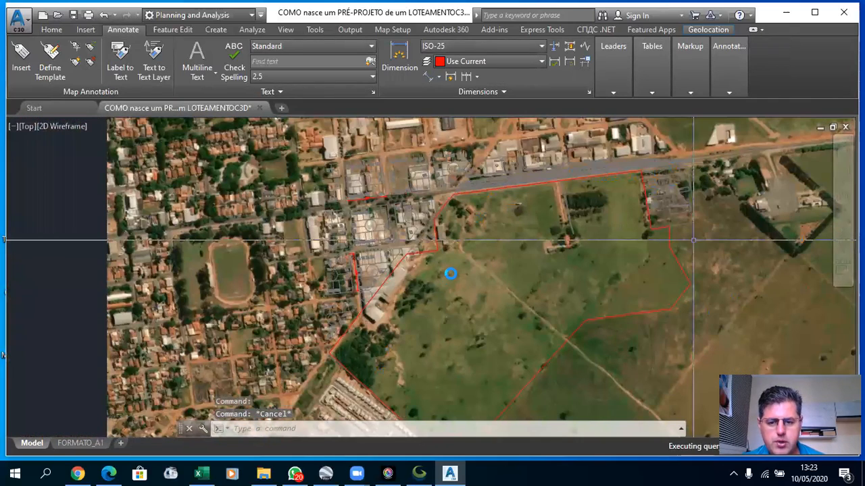
scroll(694, 241, "down", 2)
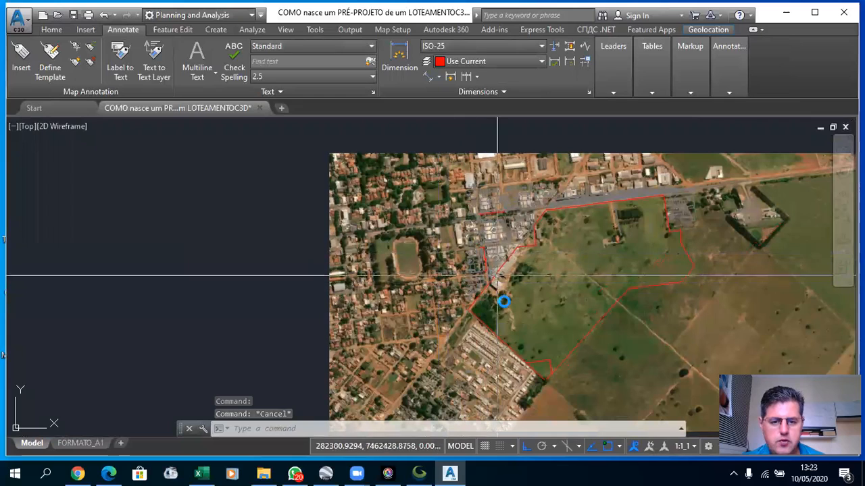
scroll(543, 386, "up", 2)
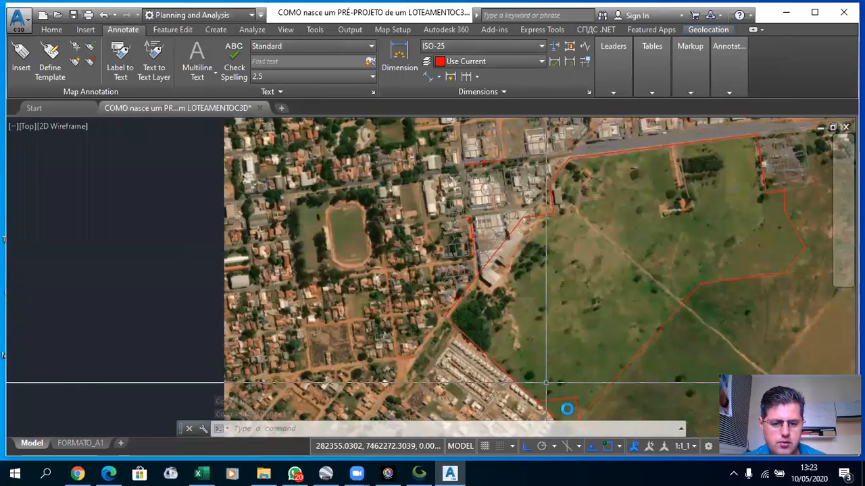
scroll(555, 385, "up", 2)
key("Escape")
key("Escape")
left_click(575, 407)
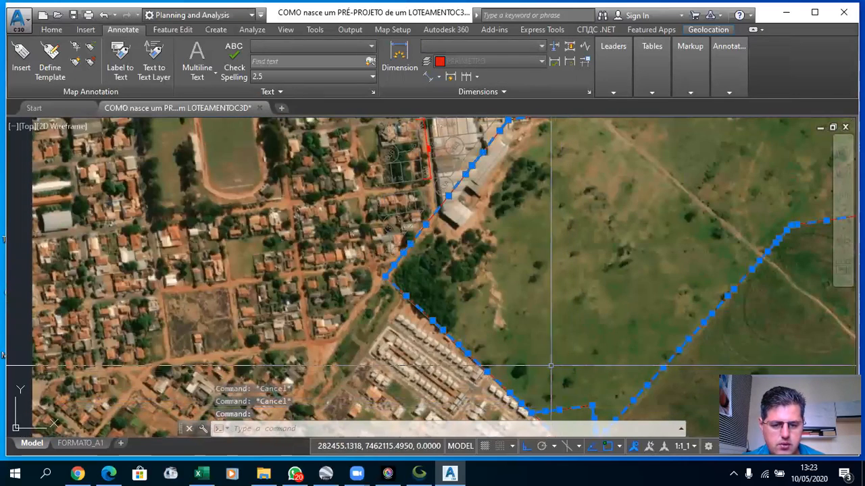
Step: Create a boundary polyline inside the site, using only the perimeter polyline as the new boundary set
scroll(537, 345, "down", 2)
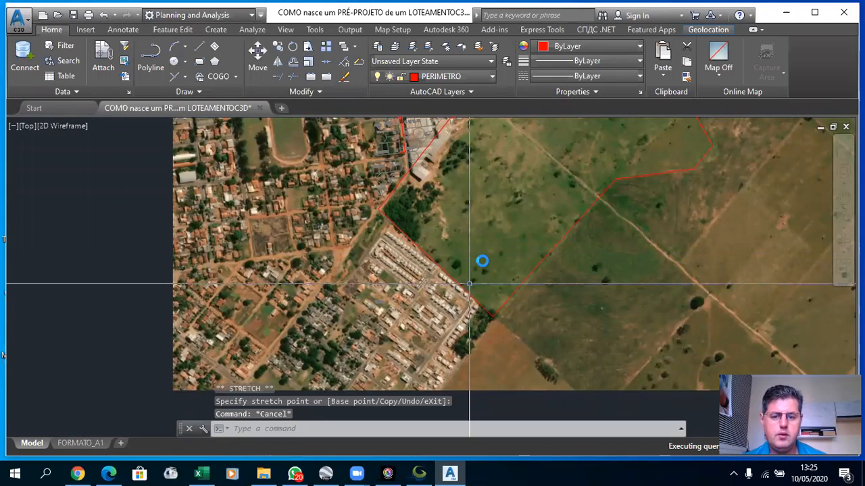
scroll(482, 261, "down", 1)
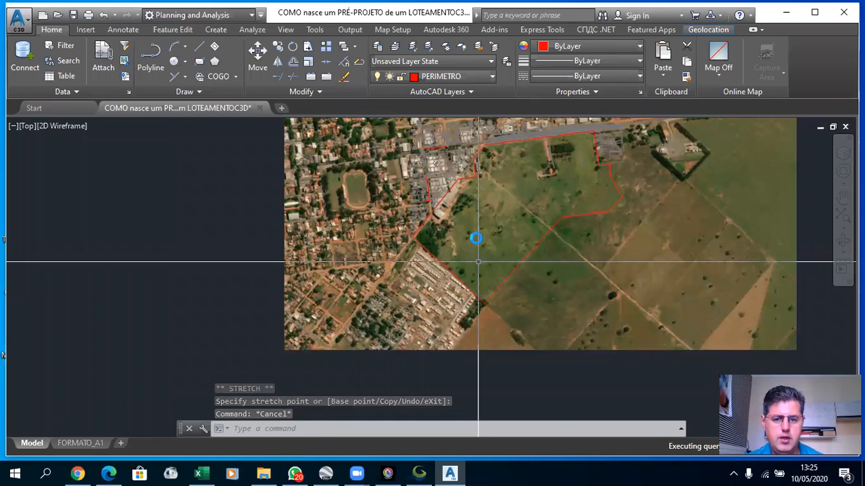
scroll(477, 261, "down", 1)
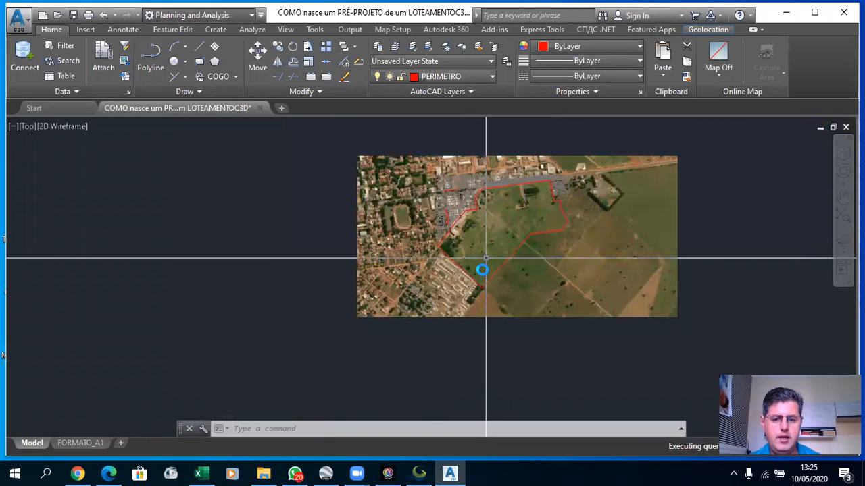
scroll(486, 258, "up", 1)
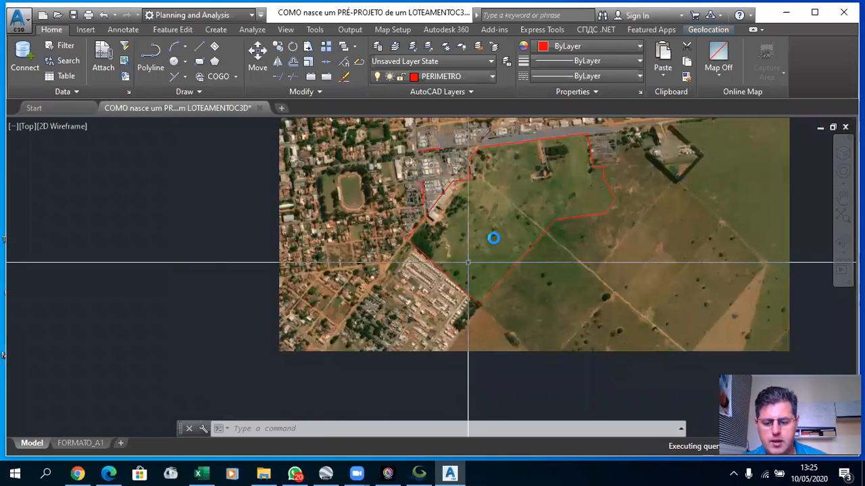
scroll(468, 263, "up", 2)
type("B")
key("Return")
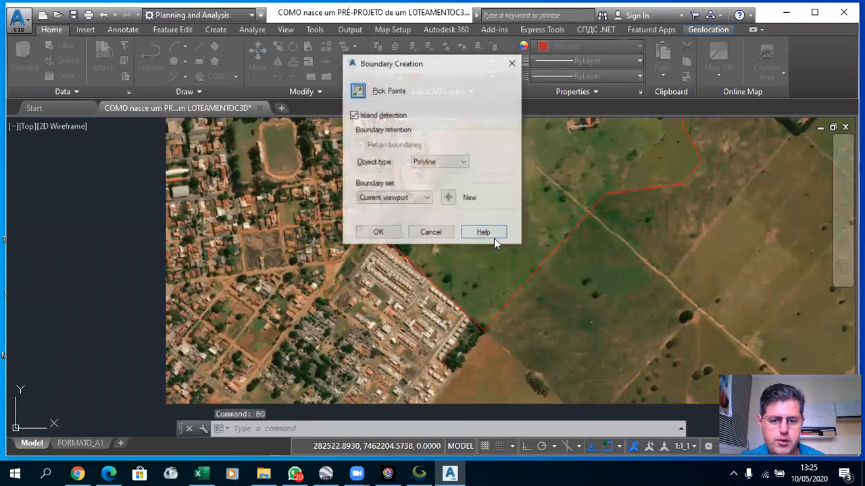
left_click(449, 198)
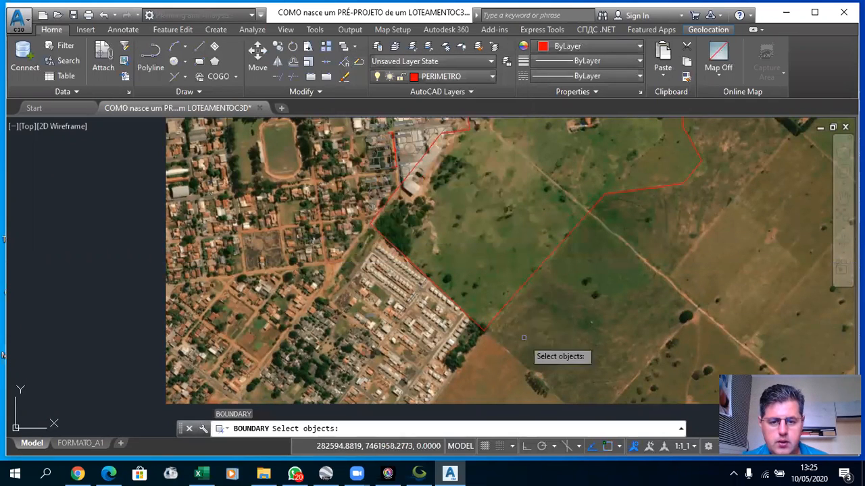
left_click(517, 292)
key("Return")
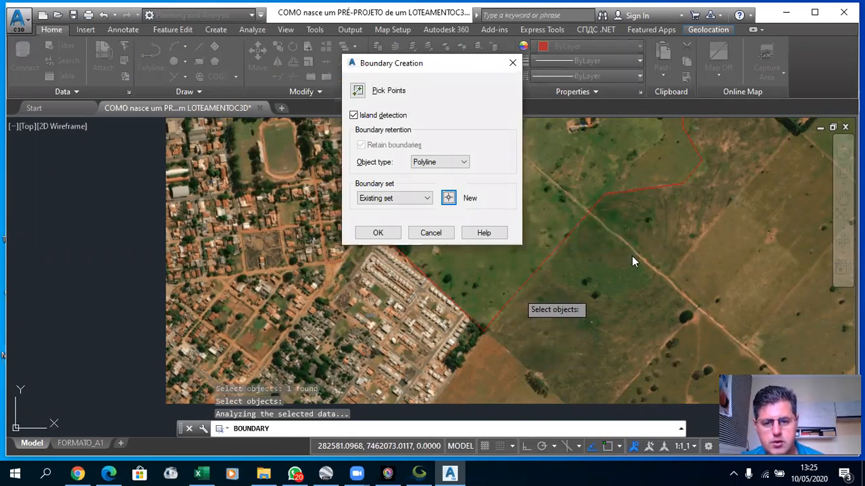
left_click(358, 92)
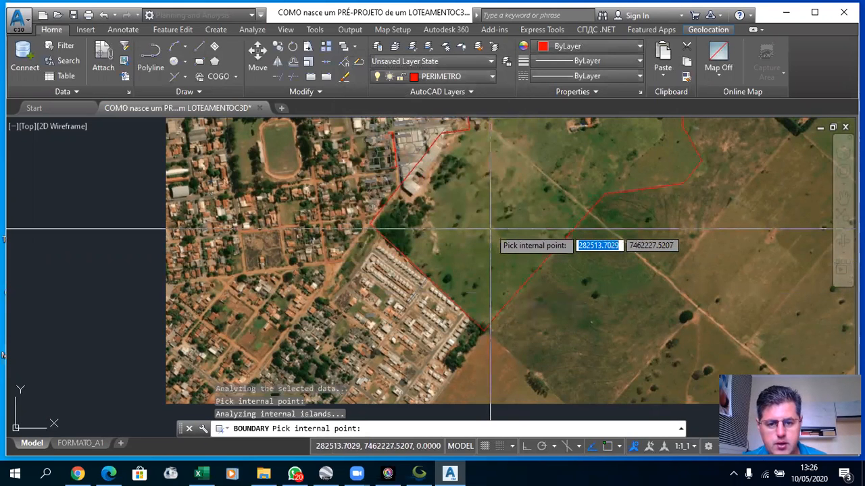
key("Return")
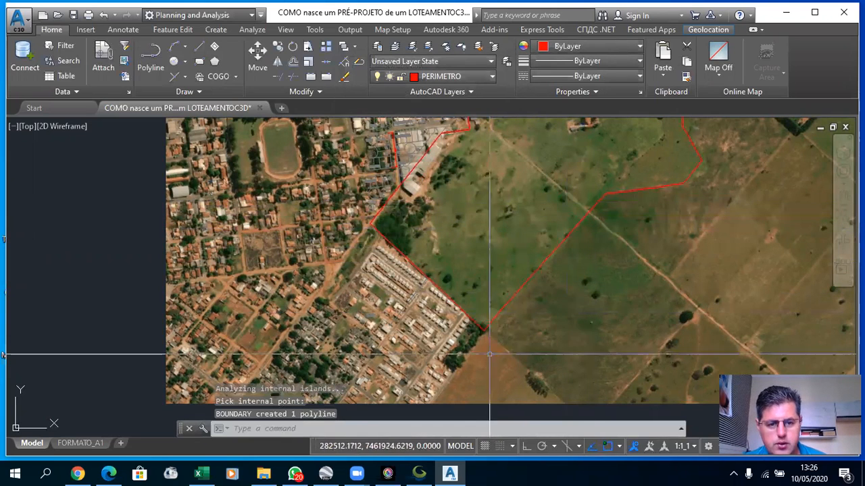
Step: Erase the topmost of the overlapping perimeter polylines at the southern corner
left_click(488, 333)
scroll(489, 334, "up", 4)
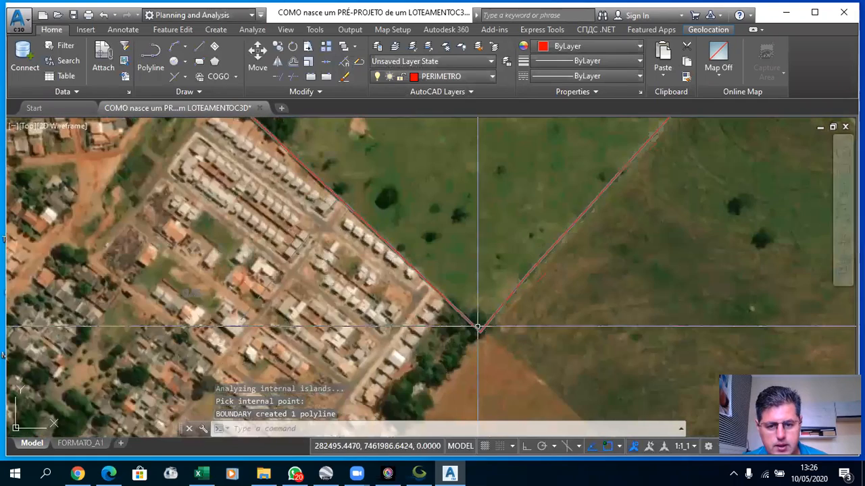
key("Delete")
Step: List the remaining perimeter polyline's properties to read its area and length
left_click(486, 322)
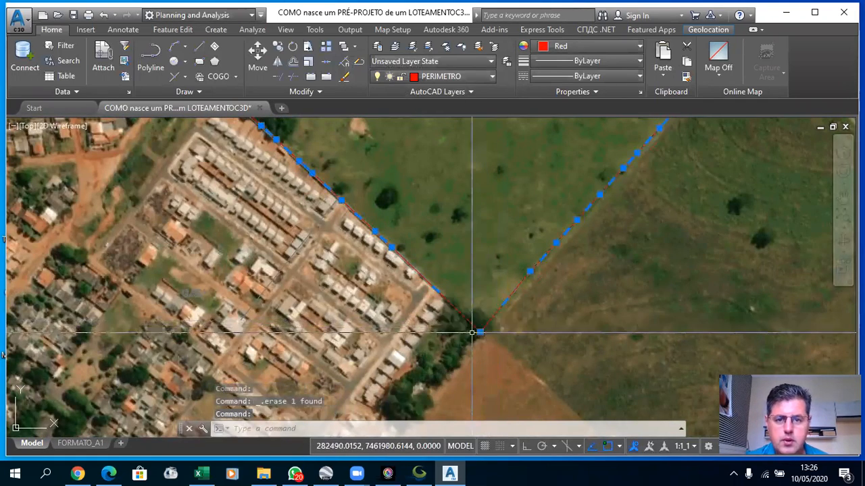
key("Return")
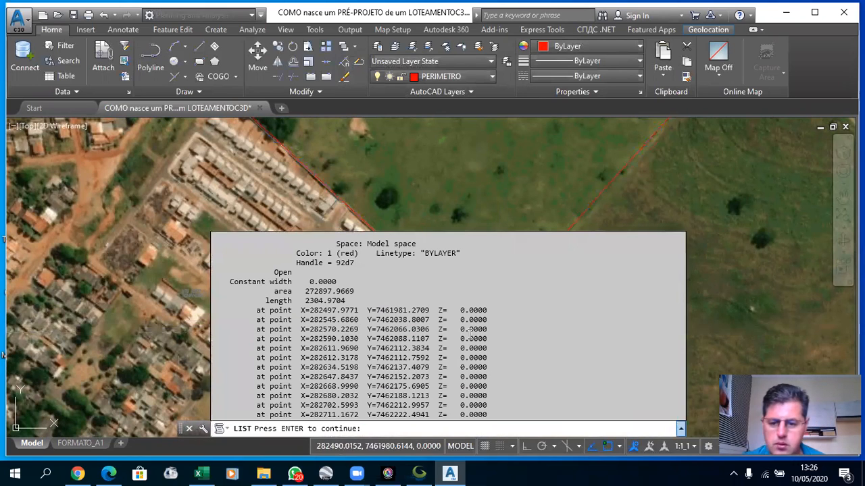
scroll(496, 341, "up", 2)
scroll(497, 340, "down", 2)
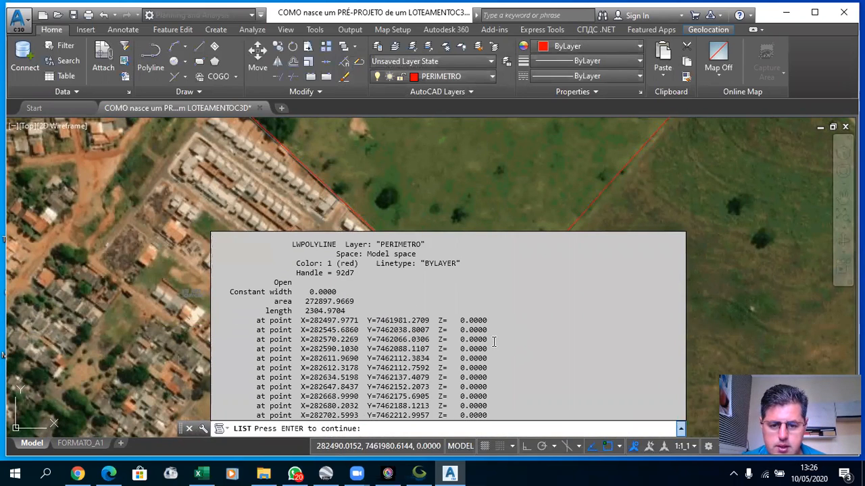
key("Escape")
key("Escape")
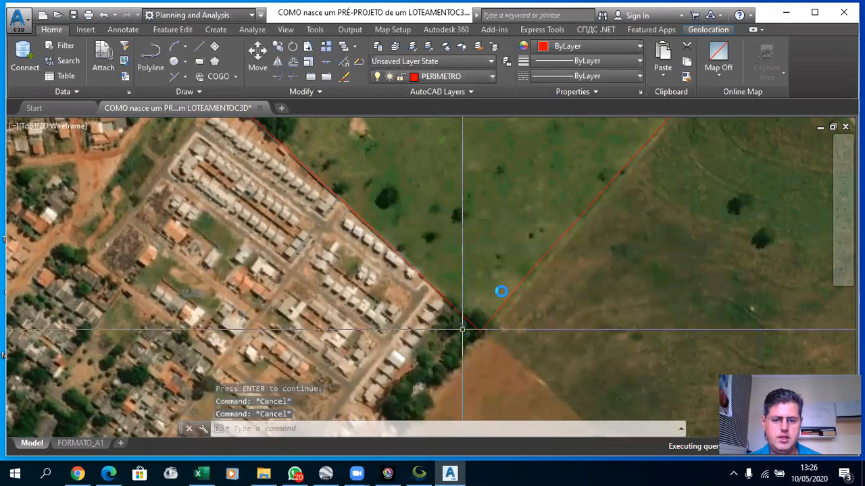
scroll(462, 329, "down", 3)
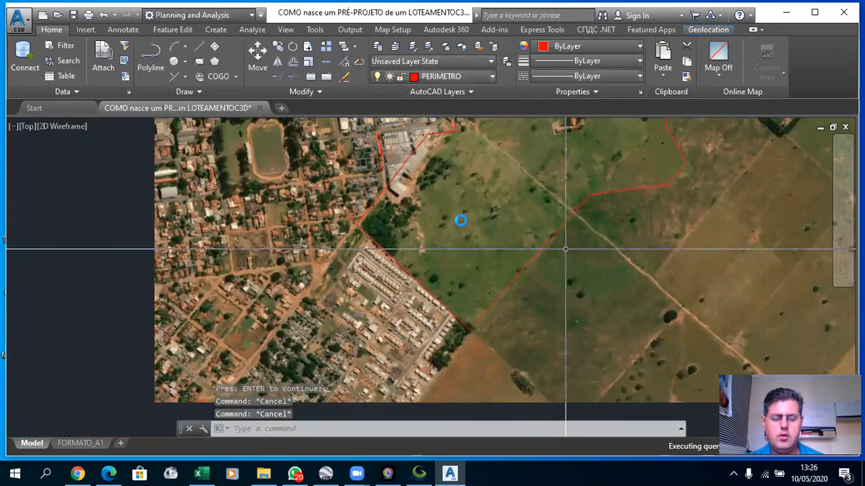
scroll(513, 243, "down", 2)
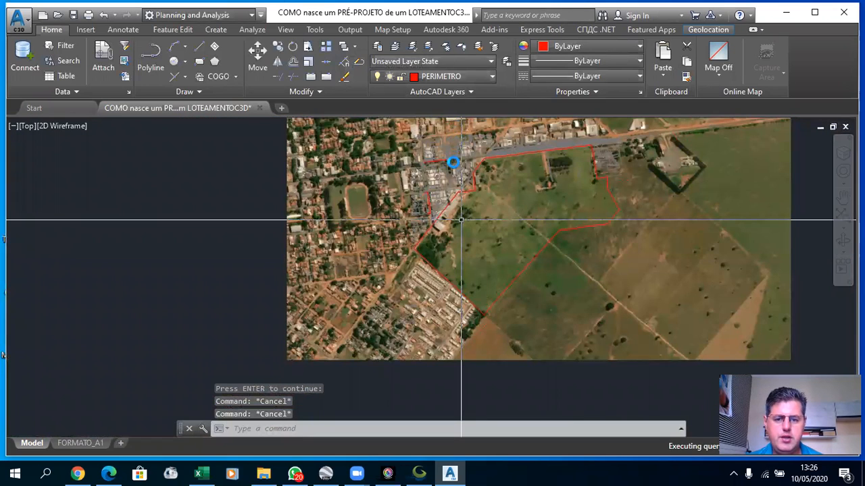
scroll(459, 203, "down", 2)
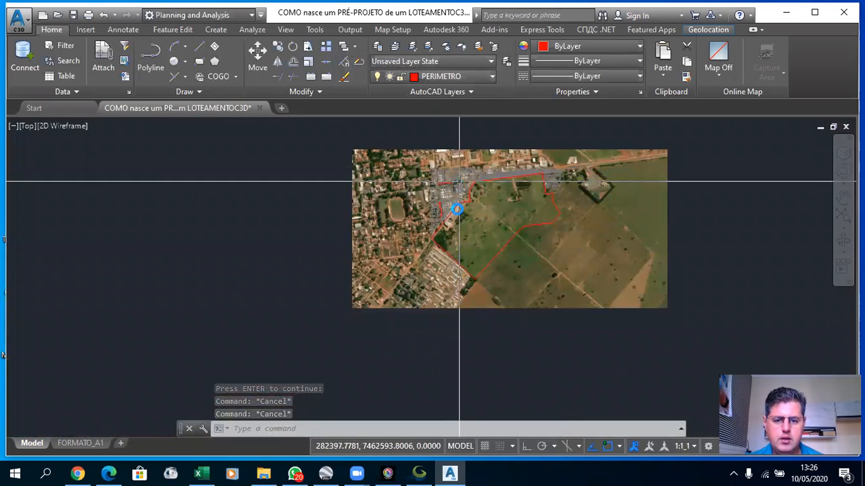
scroll(459, 181, "up", 2)
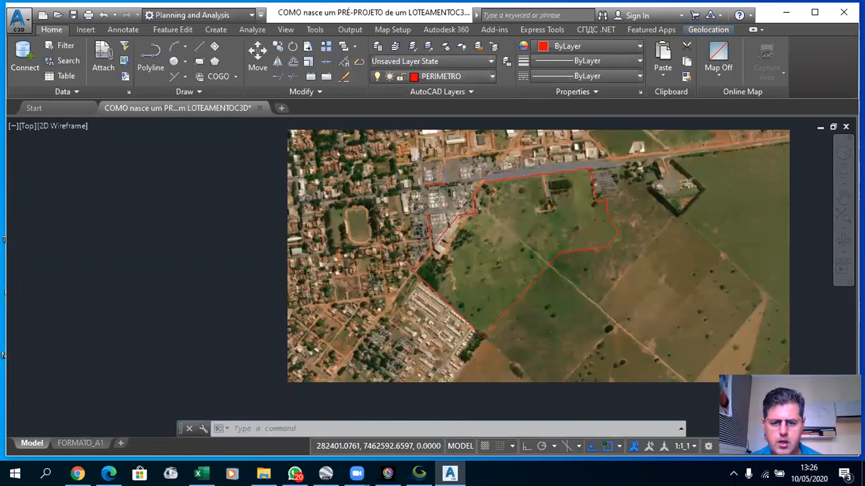
Step: Draw a polyline along the southeast edge of the central street in the southwestern housing development, ending at the site perimeter
scroll(425, 304, "up", 2)
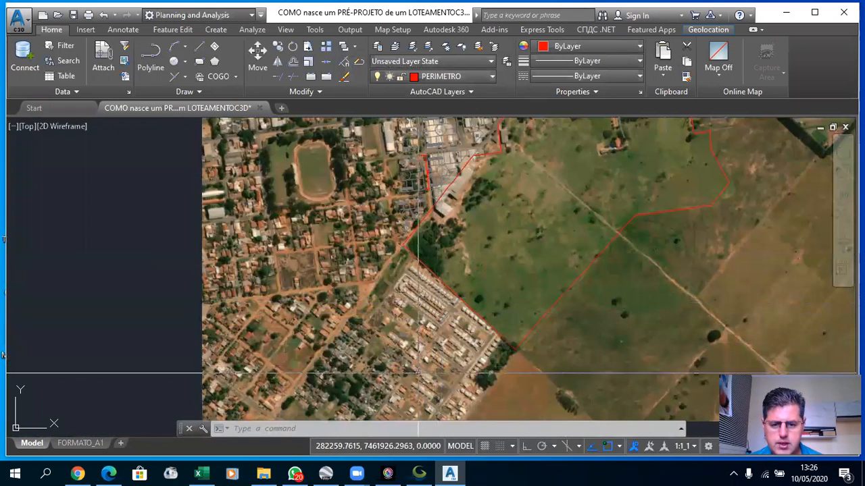
scroll(398, 406, "up", 2)
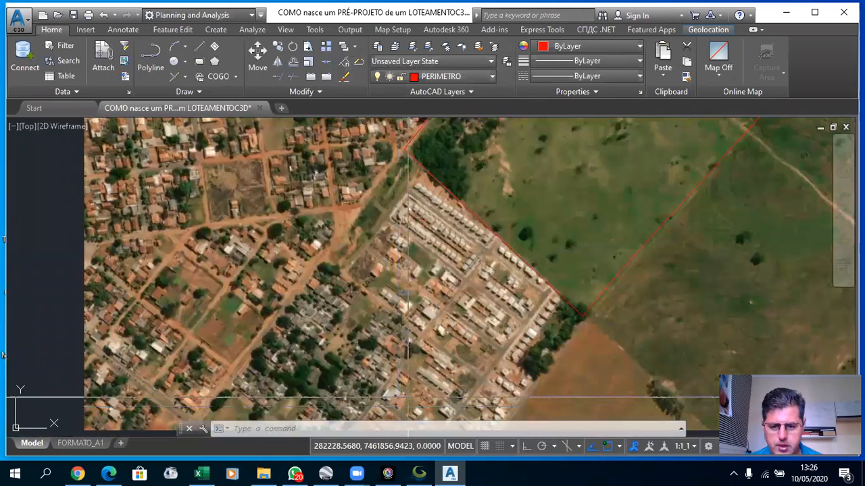
middle_click_drag(473, 332, 421, 251)
right_click(421, 253)
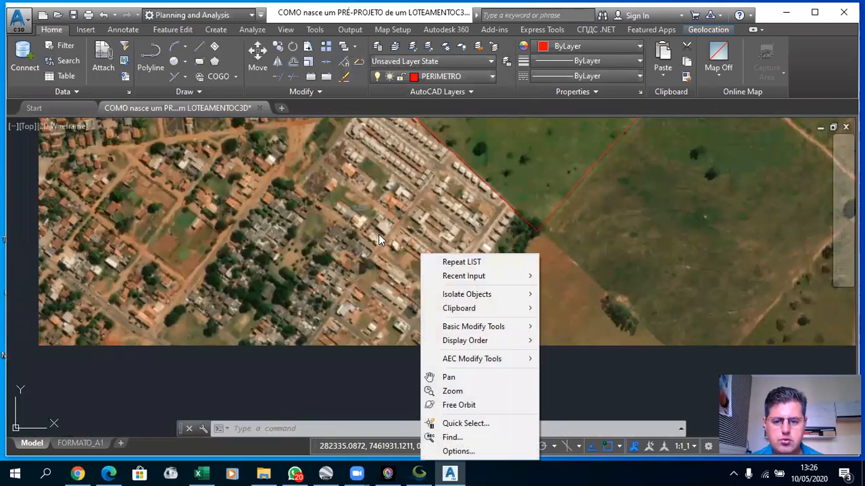
right_click(379, 235)
left_click(409, 202)
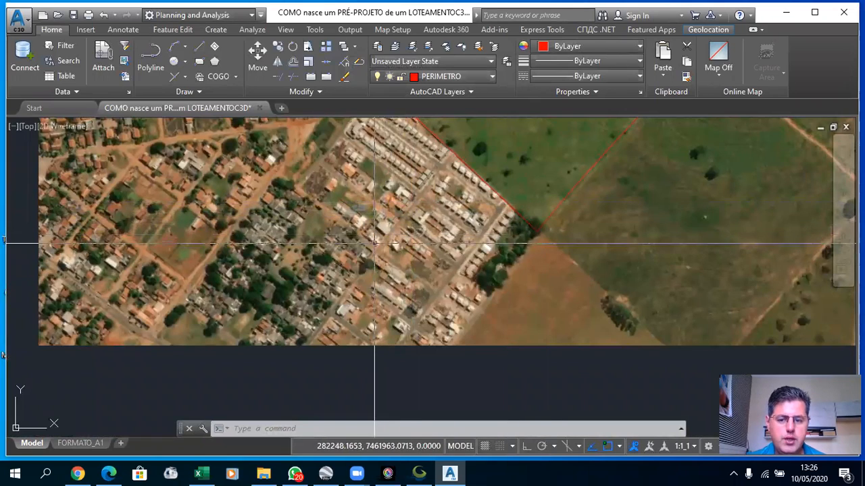
scroll(375, 243, "up", 4)
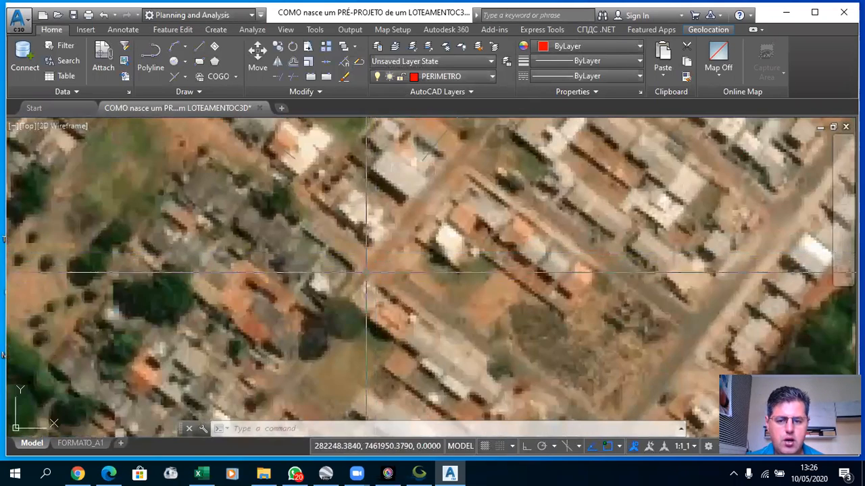
key("Return")
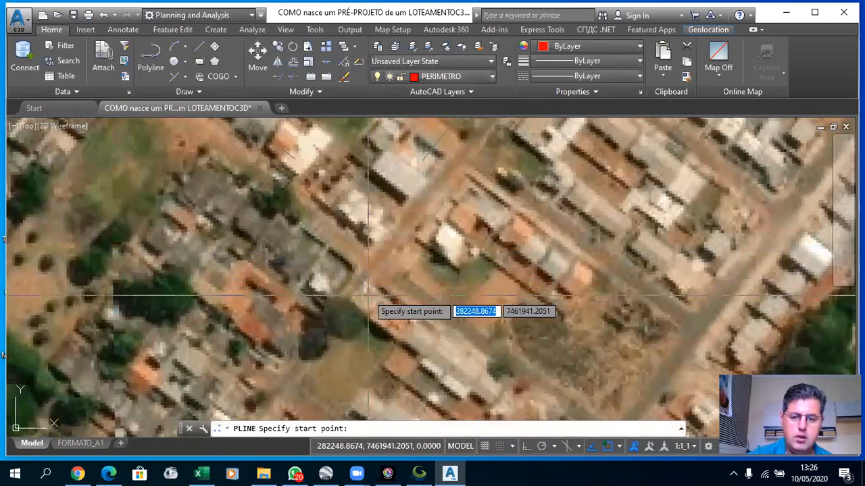
left_click(344, 269)
scroll(371, 297, "down", 5)
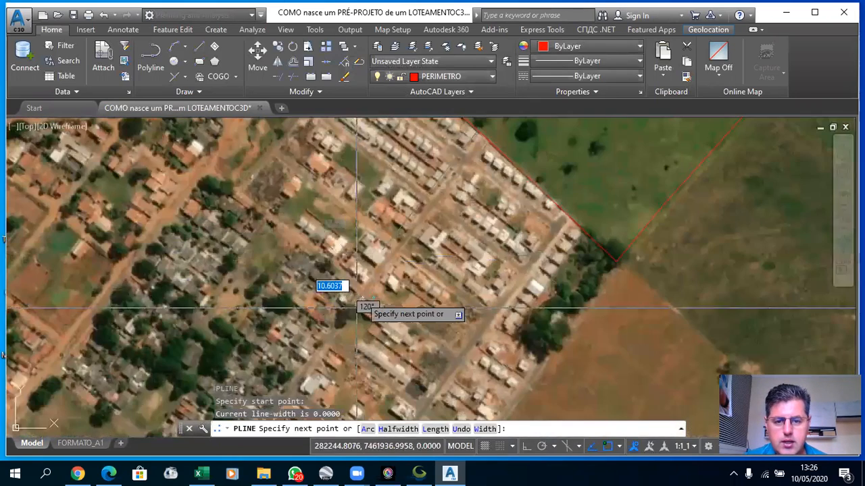
scroll(407, 235, "up", 3)
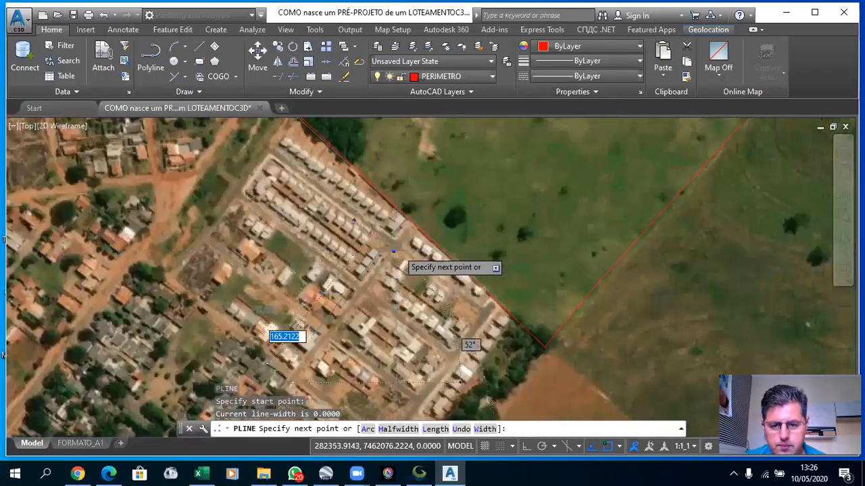
scroll(413, 235, "up", 2)
left_click(425, 217)
key("Return")
key("Escape")
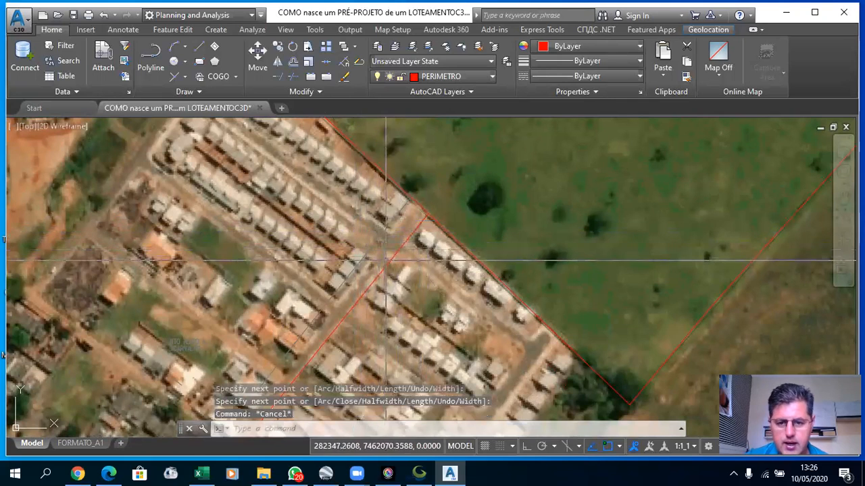
Step: Offset the street-edge polyline 15 m to the northwest to mark the opposite side of the street
type("o")
key("Return")
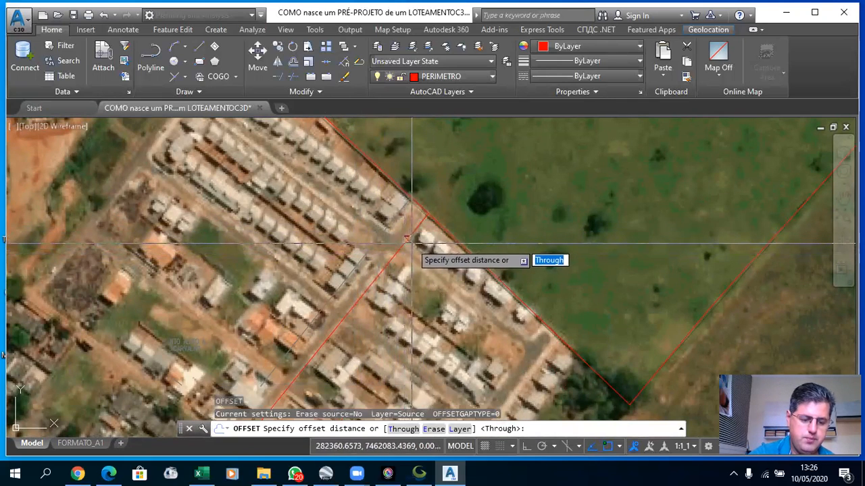
type("15")
key("Return")
left_click(405, 239)
left_click(405, 231)
scroll(403, 201, "down", 2)
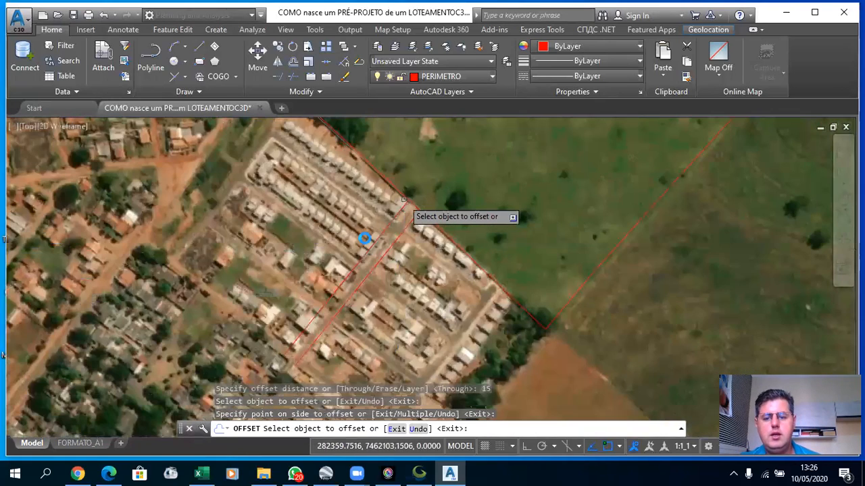
scroll(409, 204, "down", 2)
scroll(332, 289, "down", 2)
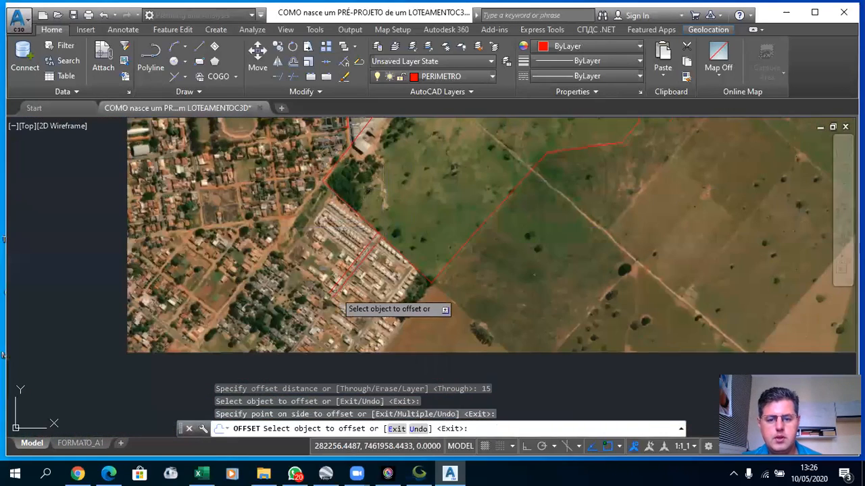
key("Escape")
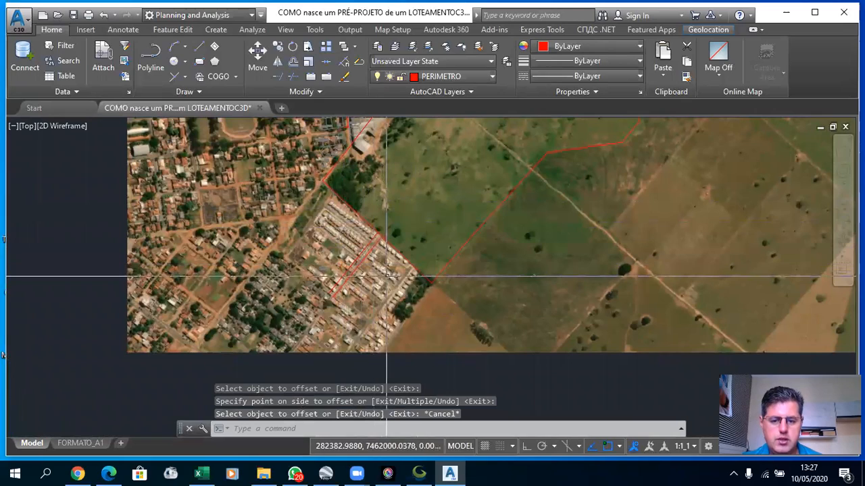
Step: Draw a polyline along the northwest edge of the housing development's easternmost street, up to the site perimeter
scroll(396, 286, "up", 3)
key("Return")
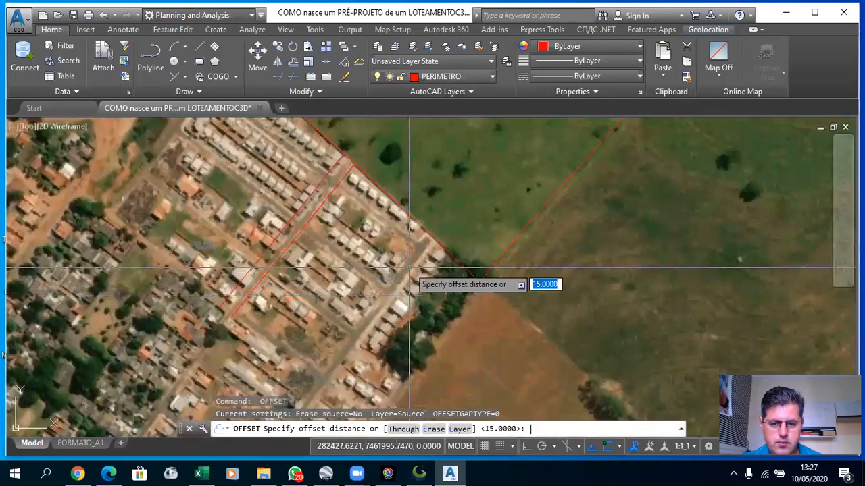
key("Escape")
type("p")
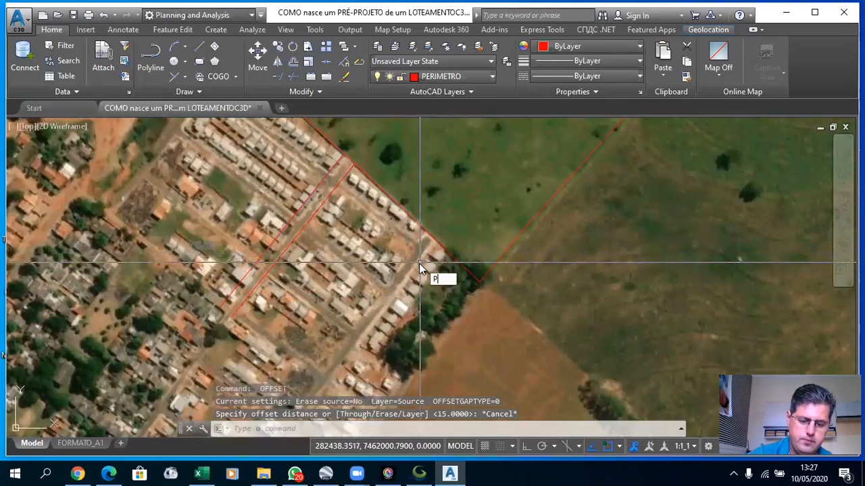
type("l")
key("Return")
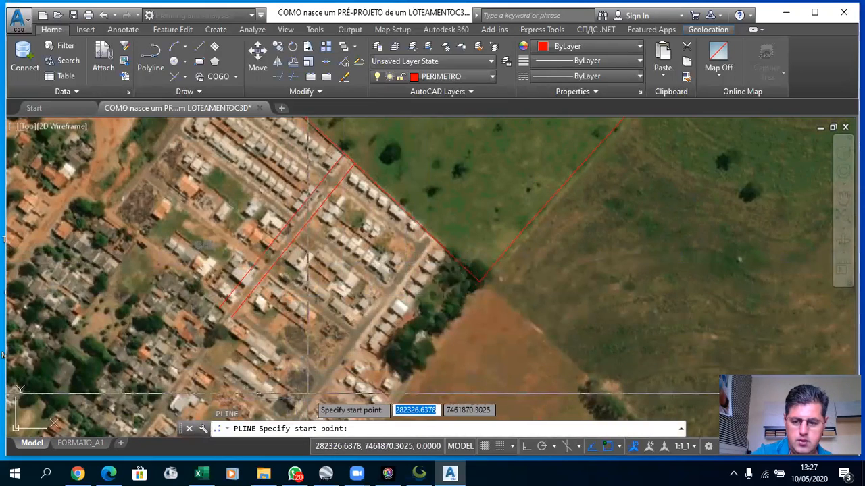
left_click(307, 393)
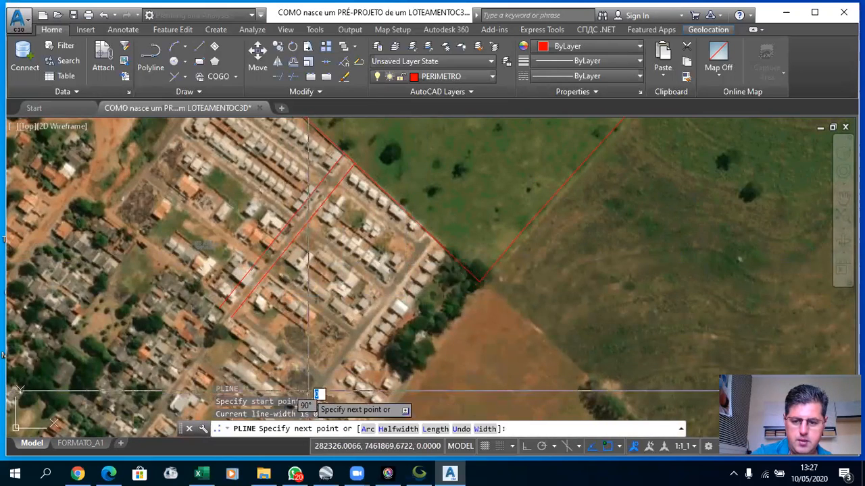
left_click(427, 232)
key("Escape")
Step: Draw a polyline along the southeast edge of the housing development's easternmost street, ending at the site perimeter
key("Return")
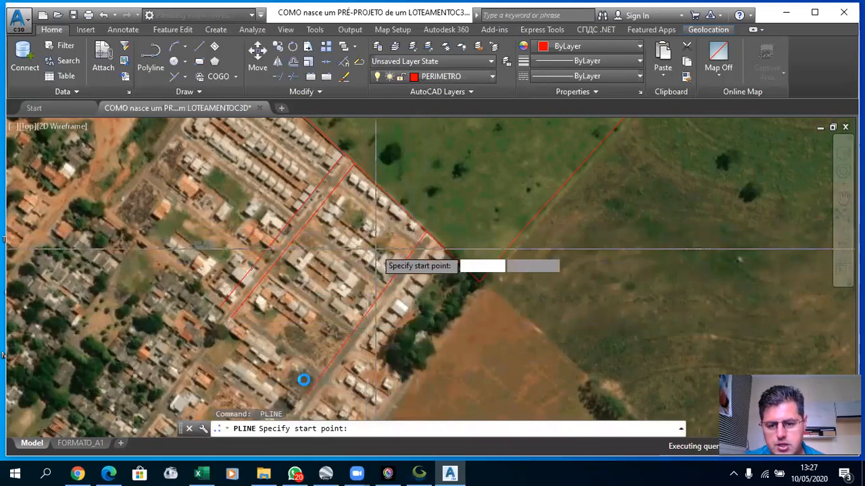
scroll(299, 378, "down", 1)
scroll(325, 358, "up", 3)
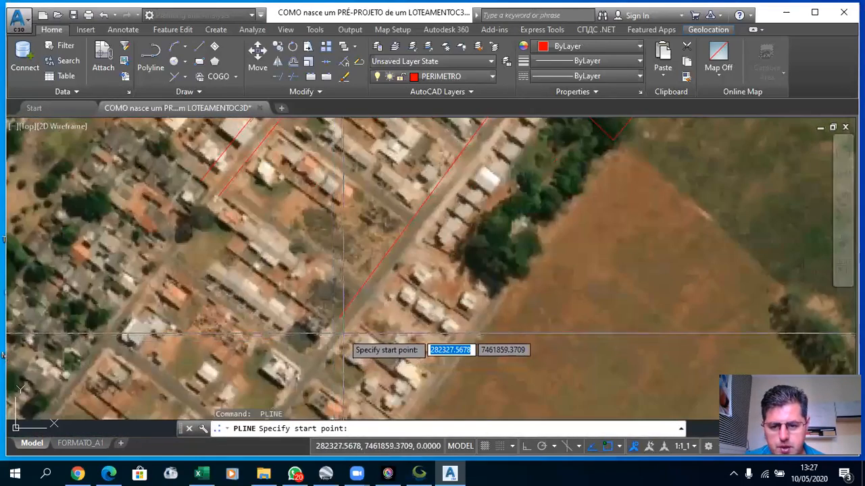
left_click(345, 332)
scroll(348, 338, "down", 1)
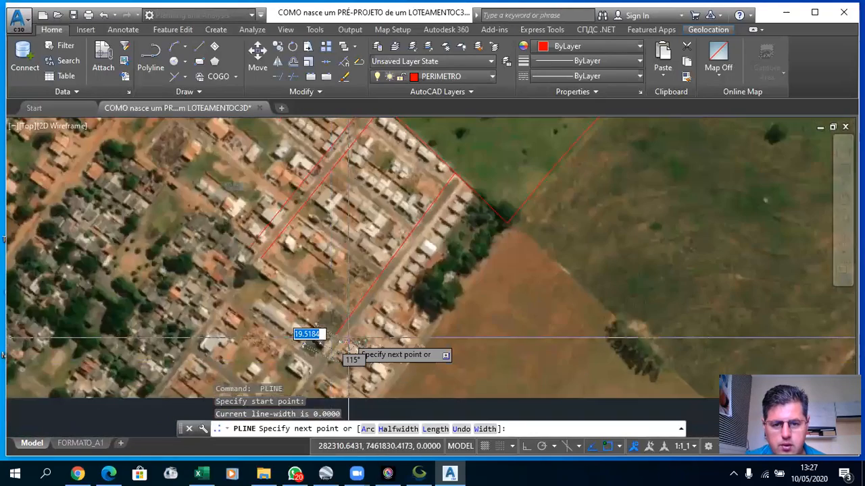
scroll(442, 270, "down", 1)
scroll(415, 255, "up", 1)
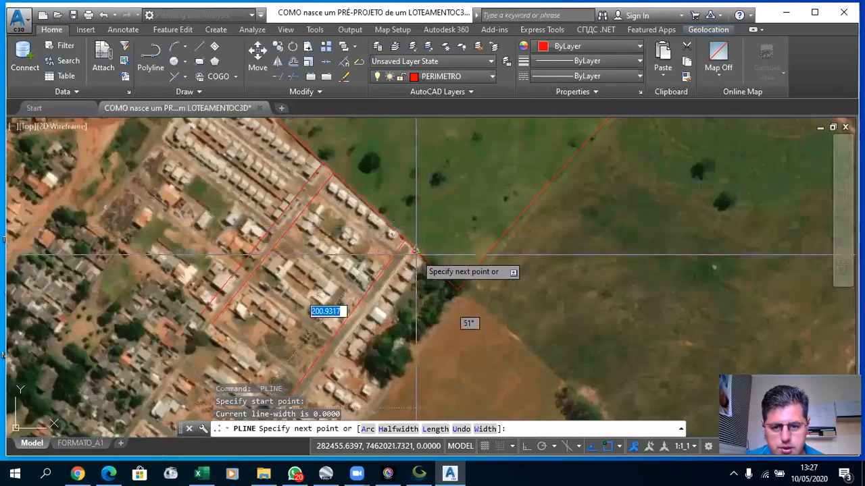
left_click(413, 252)
key("Escape")
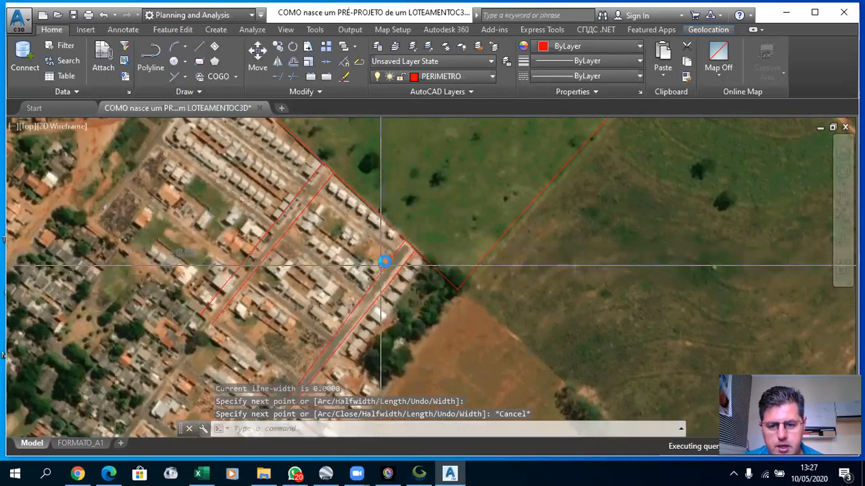
Step: Erase the hand-drawn polyline on the northwest edge of the easternmost street
scroll(385, 261, "down", 1)
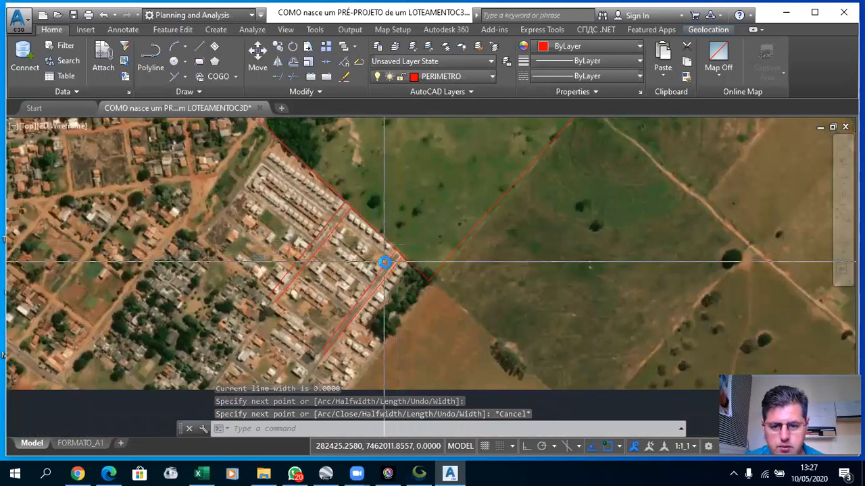
scroll(384, 262, "up", 1)
left_click(388, 266)
key("Escape")
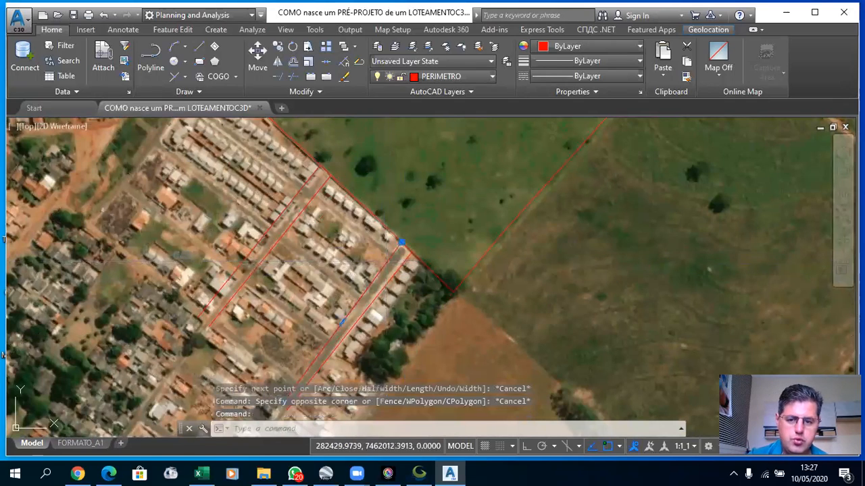
key("Delete")
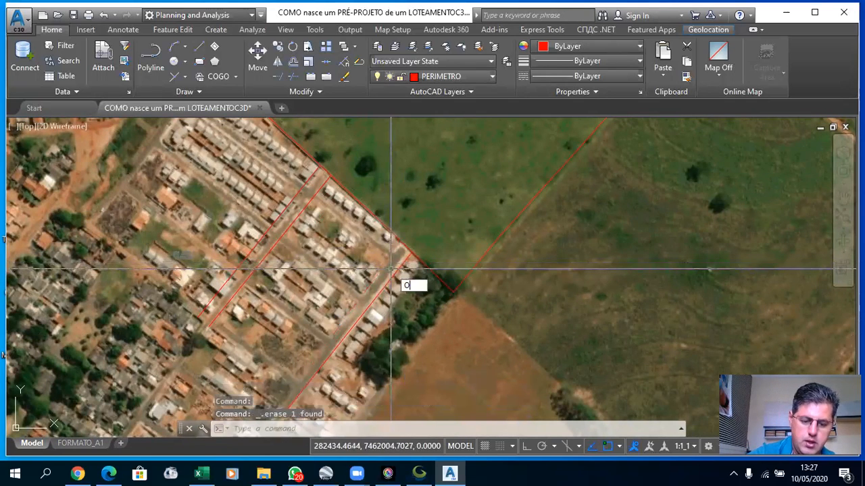
Step: Offset the easternmost street's southeast edge line 15 m to the northwest to form the street's other side
key("Return")
key("Return")
left_click(390, 256)
left_click(400, 251)
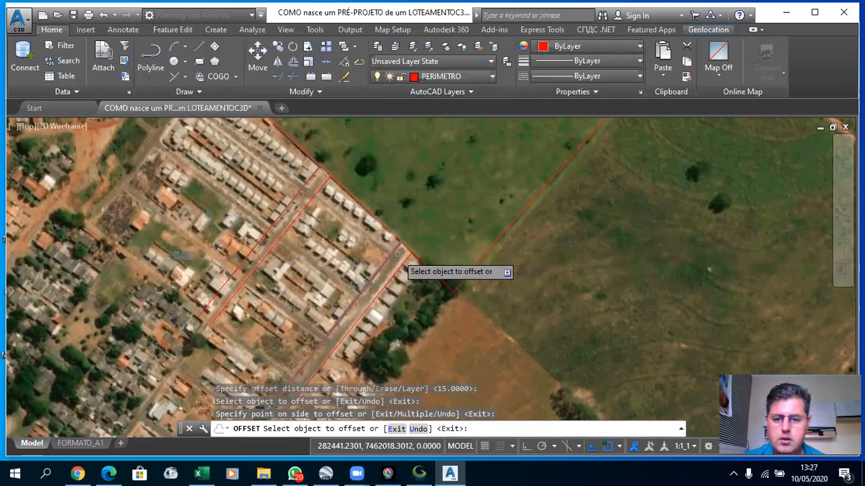
scroll(403, 265, "down", 2)
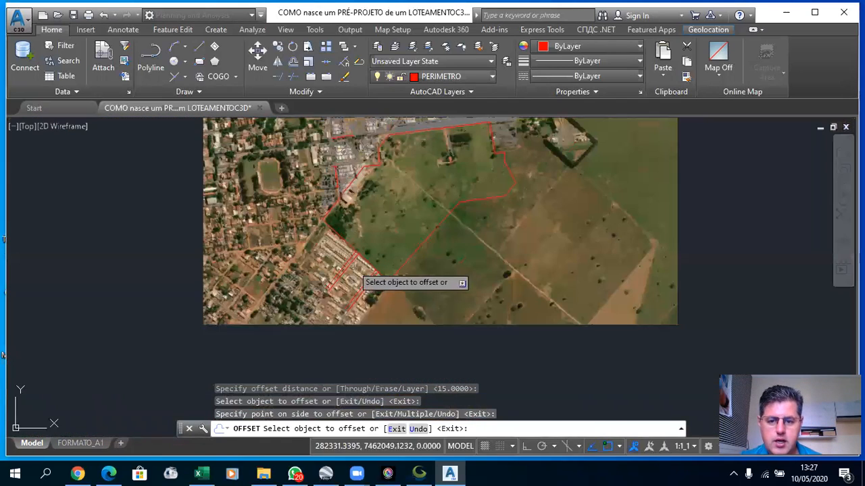
scroll(342, 226, "down", 3)
left_click(345, 168)
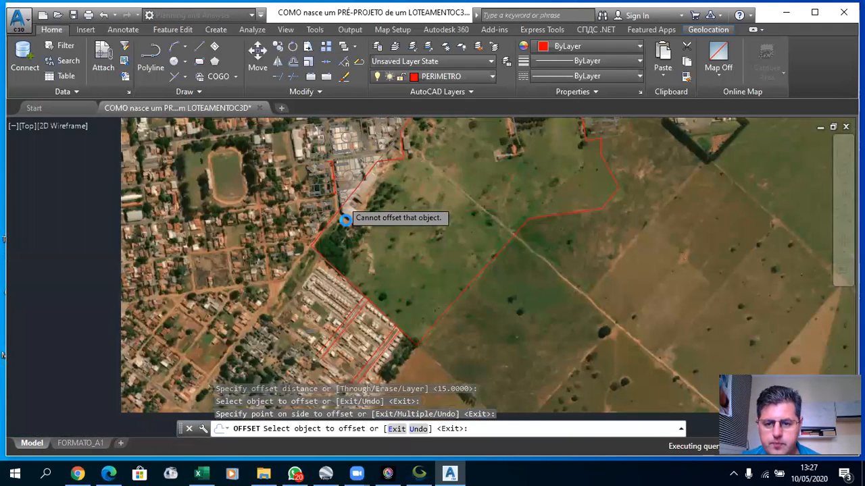
scroll(345, 220, "up", 5)
key("Escape")
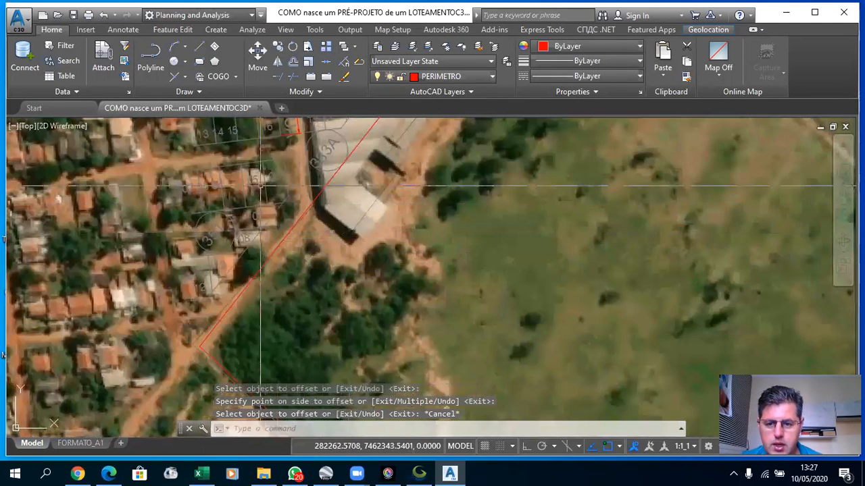
Step: Draw a short polyline from the west site perimeter southeast along the southwest wall of the large warehouse, continuing past the building
scroll(313, 241, "down", 4)
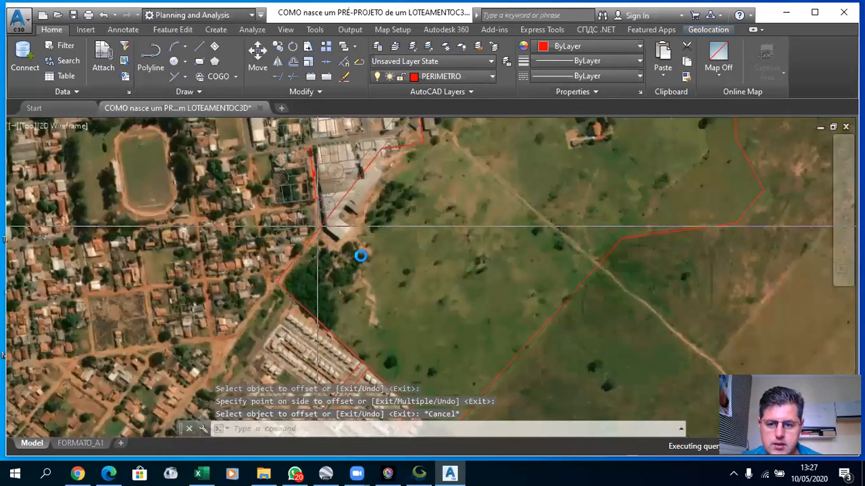
scroll(317, 228, "down", 2)
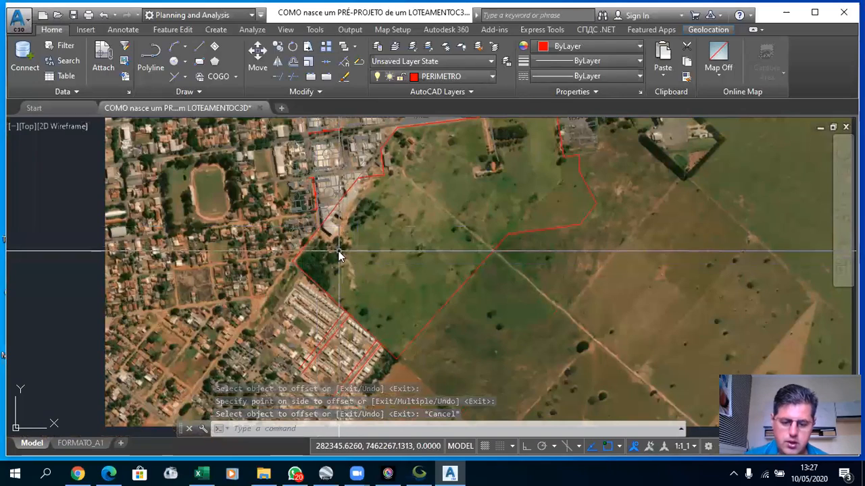
type("pl")
key("Return")
scroll(336, 250, "up", 1)
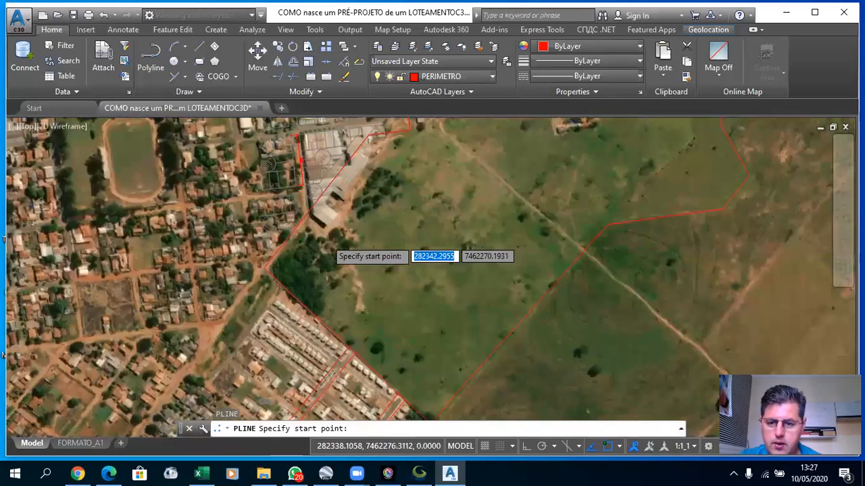
scroll(325, 239, "up", 1)
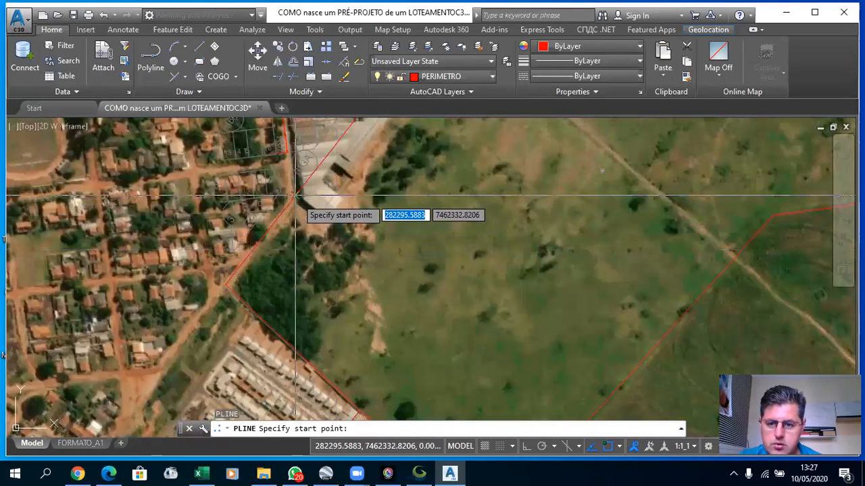
left_click(295, 196)
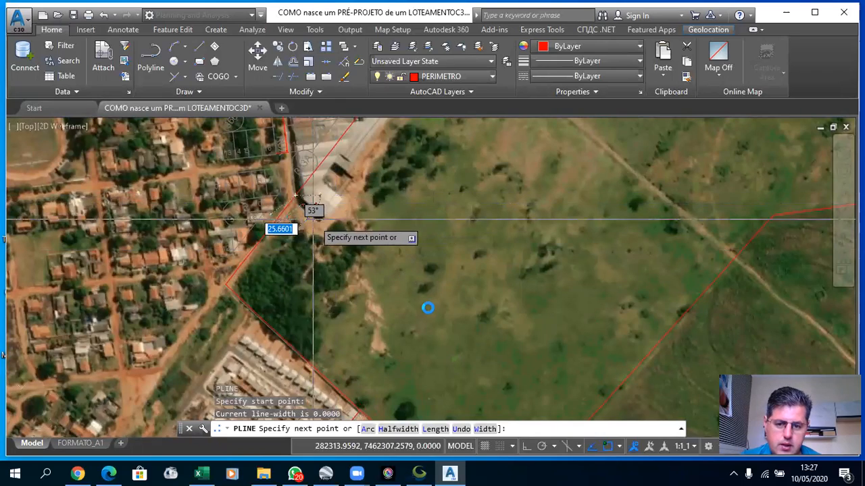
scroll(427, 307, "down", 1)
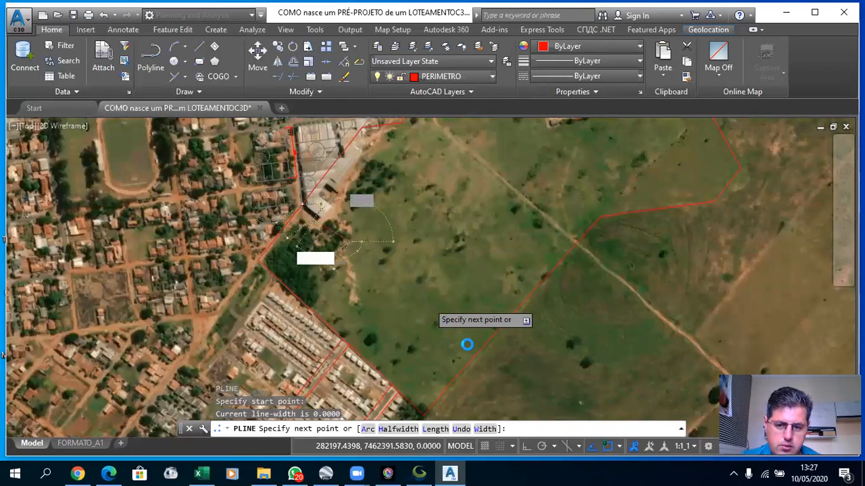
scroll(460, 342, "down", 1)
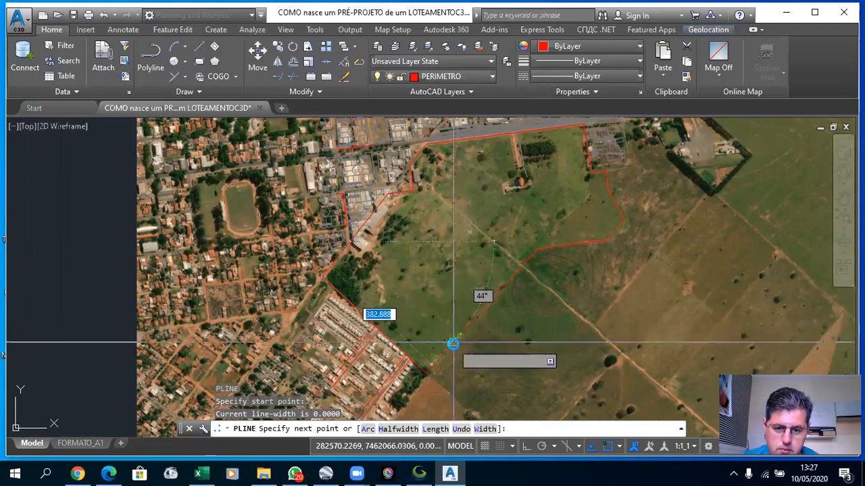
scroll(460, 340, "up", 1)
scroll(461, 342, "up", 1)
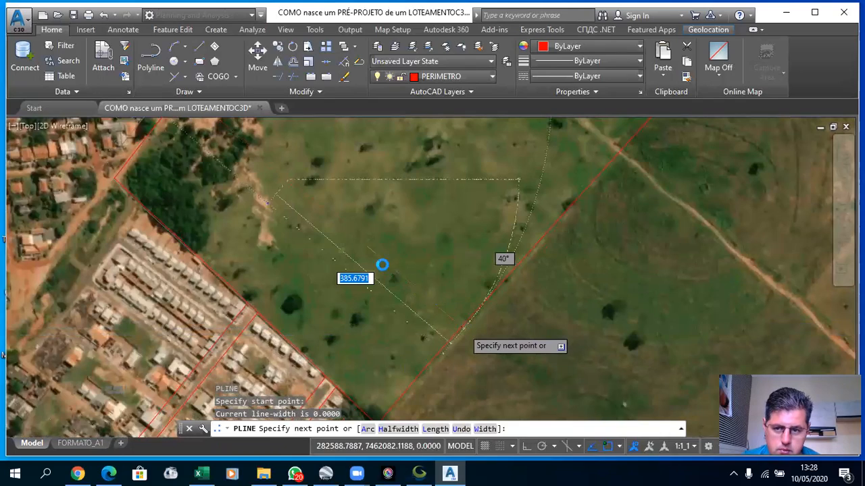
scroll(324, 216, "up", 1)
scroll(273, 176, "up", 1)
scroll(316, 206, "up", 1)
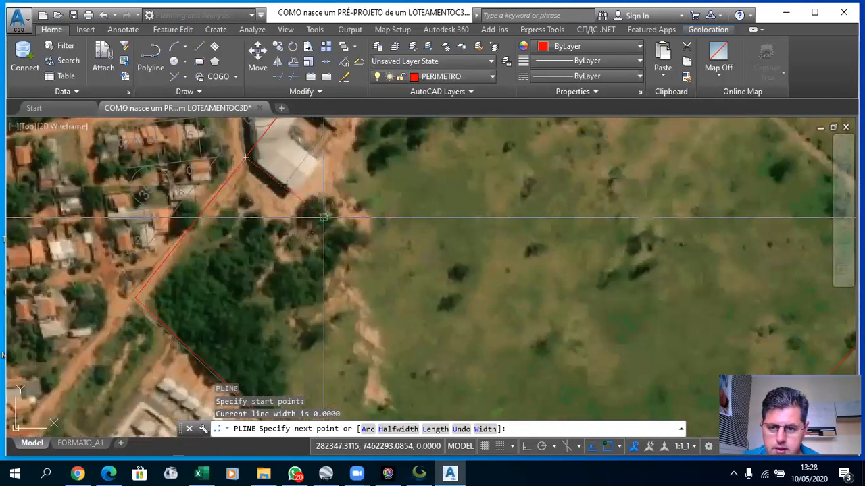
left_click(324, 216)
key("Escape")
Step: Extend the line along the warehouse wall southeast across the site to the opposite perimeter edge
type("EX")
key("Return")
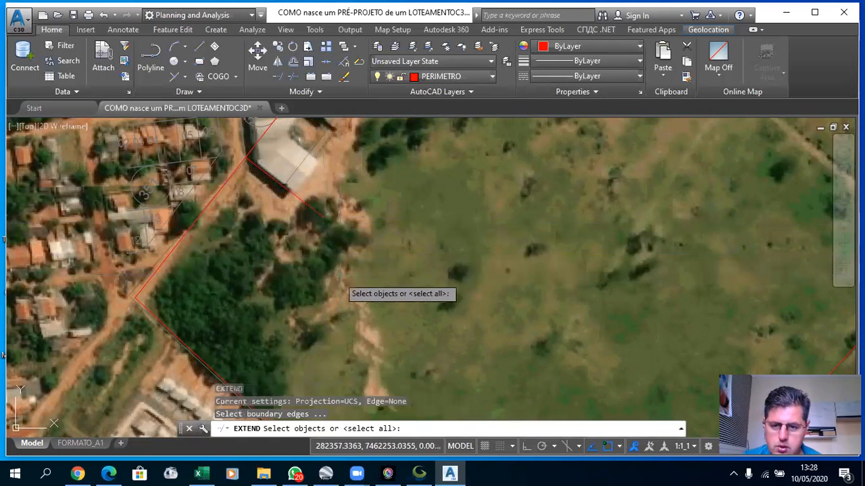
key("Return")
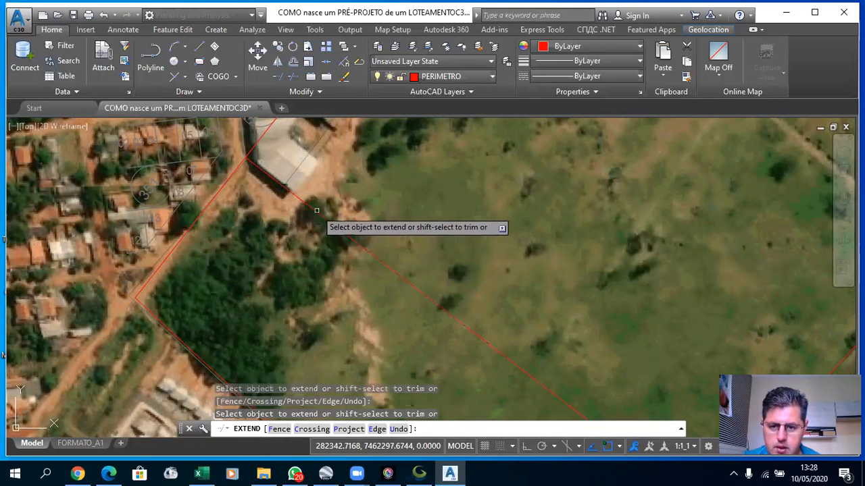
scroll(443, 233, "down", 2)
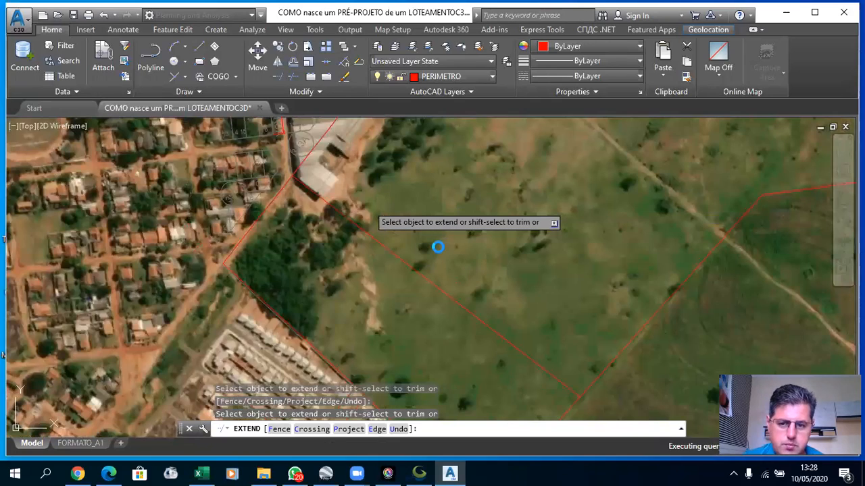
scroll(435, 254, "down", 2)
scroll(433, 258, "down", 1)
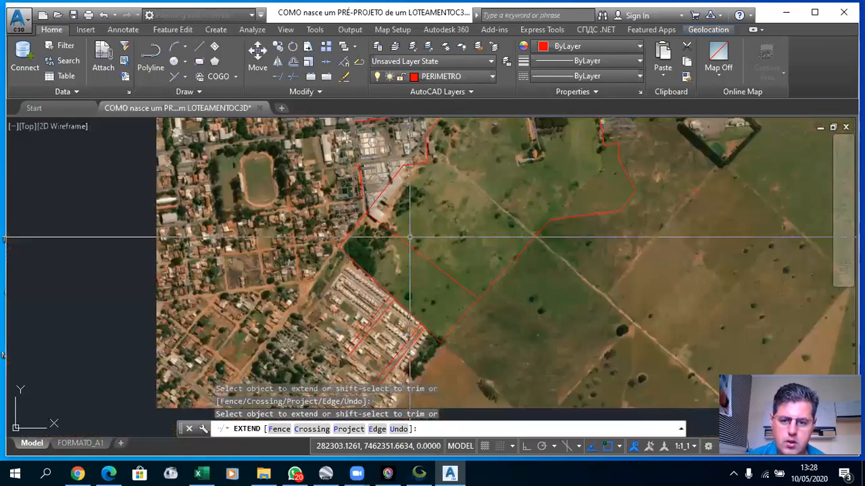
key("Escape")
Step: Offset the extended warehouse line 15 m to the southwest to form the street's other side
type("O")
key("Return")
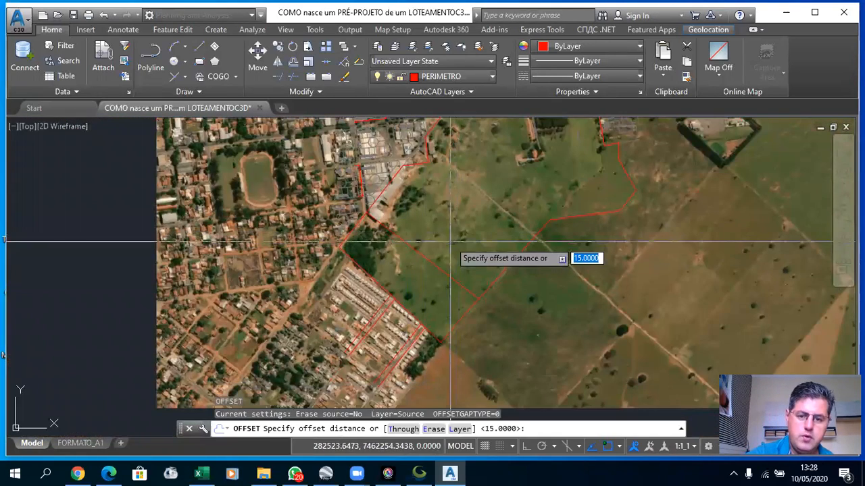
key("Return")
left_click(427, 261)
left_click(420, 270)
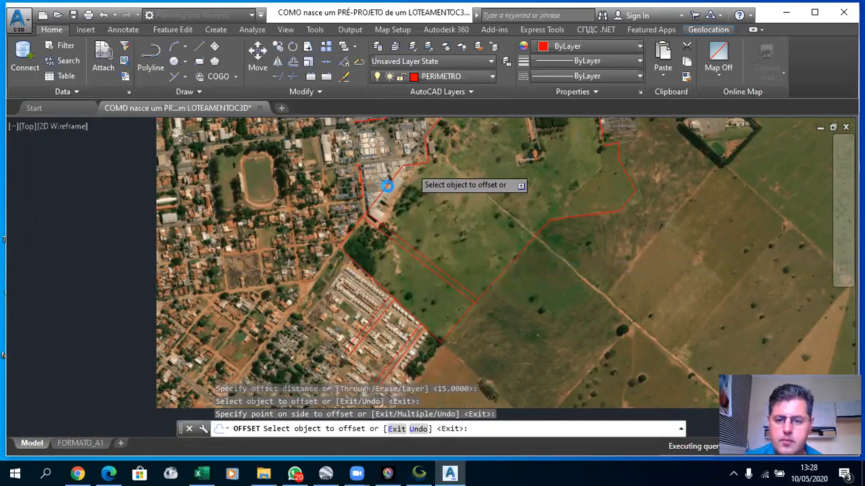
scroll(385, 196, "up", 2)
scroll(384, 200, "up", 1)
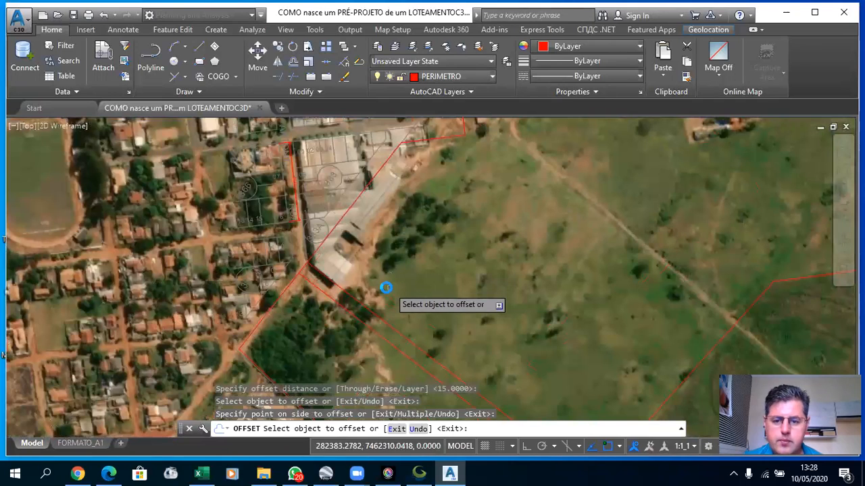
scroll(387, 283, "down", 3)
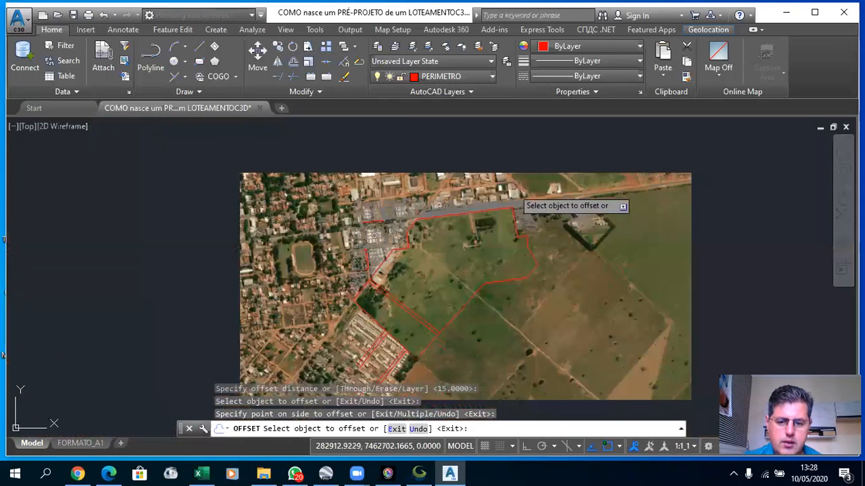
key("Escape")
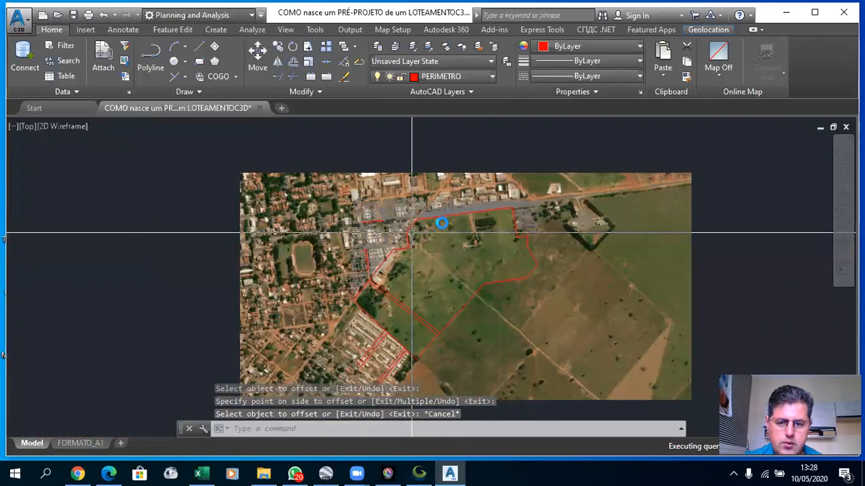
Step: Draw a polyline about 99 m long eastward from block 383's northwest corner, along the south edge of the street below block 400
scroll(429, 235, "up", 4)
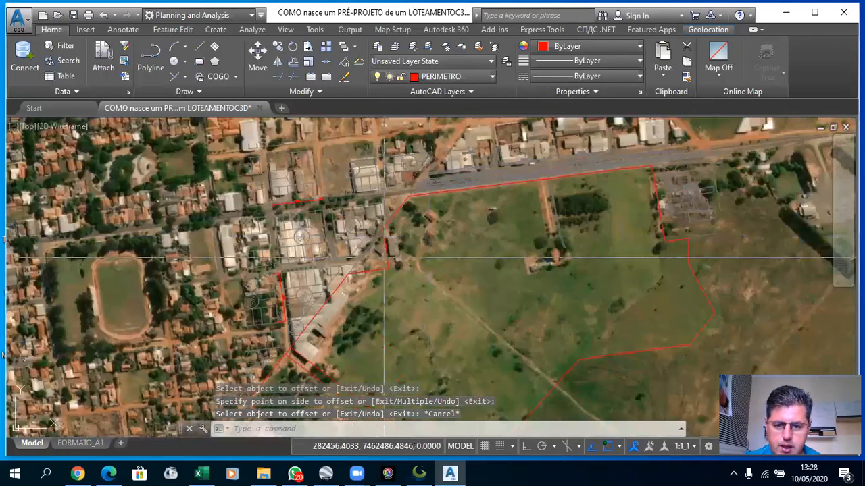
scroll(361, 261, "up", 4)
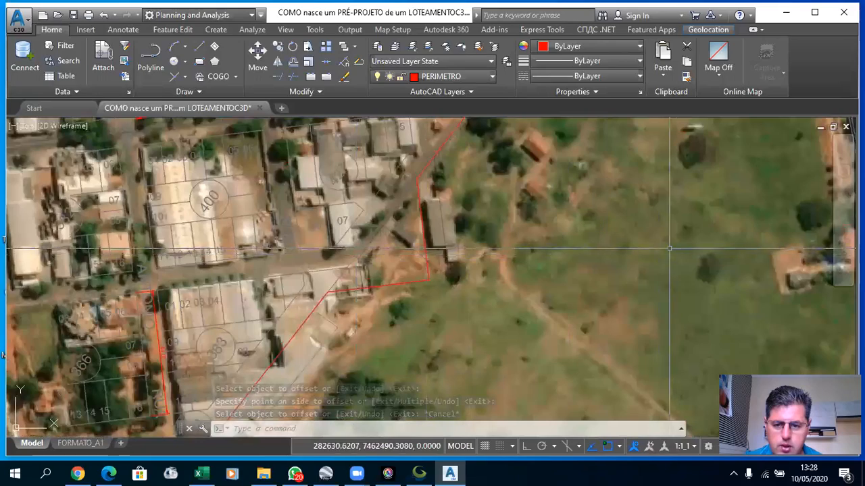
scroll(351, 264, "down", 3)
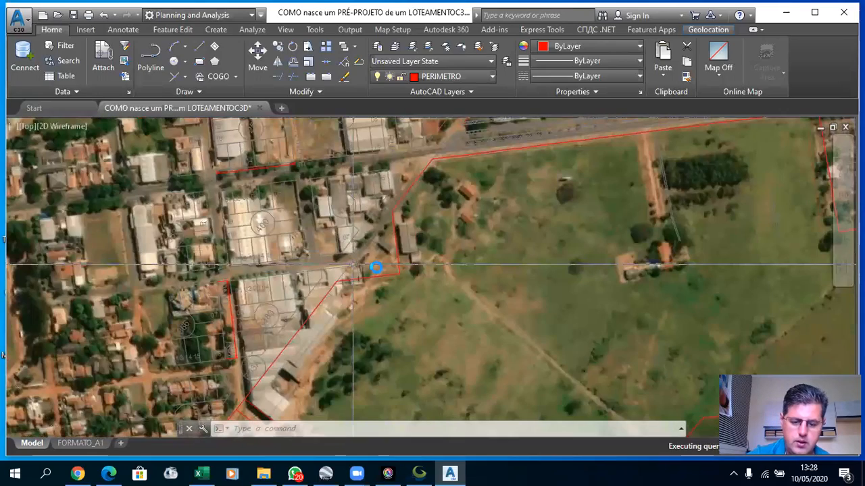
scroll(338, 266, "down", 3)
type("pl")
key("Return")
scroll(330, 270, "up", 4)
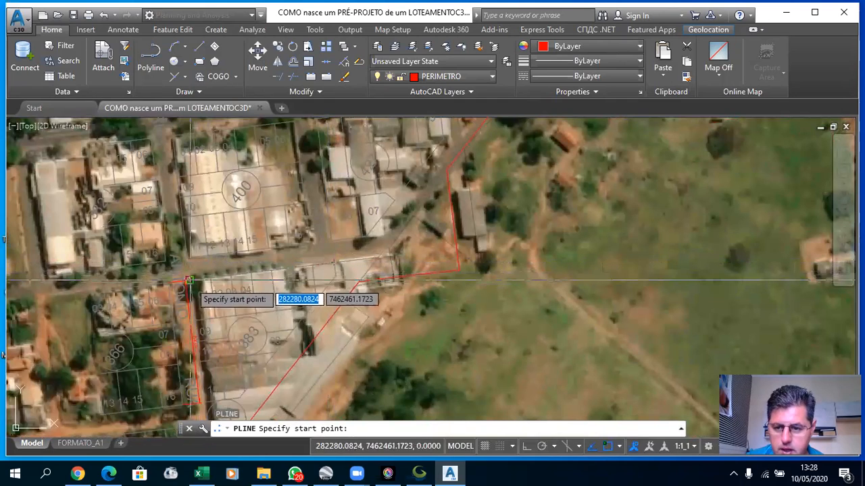
left_click(186, 279)
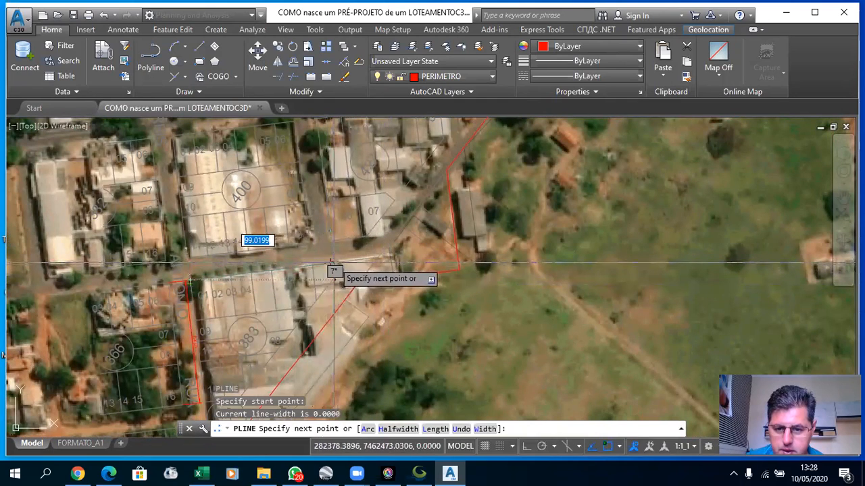
left_click(334, 263)
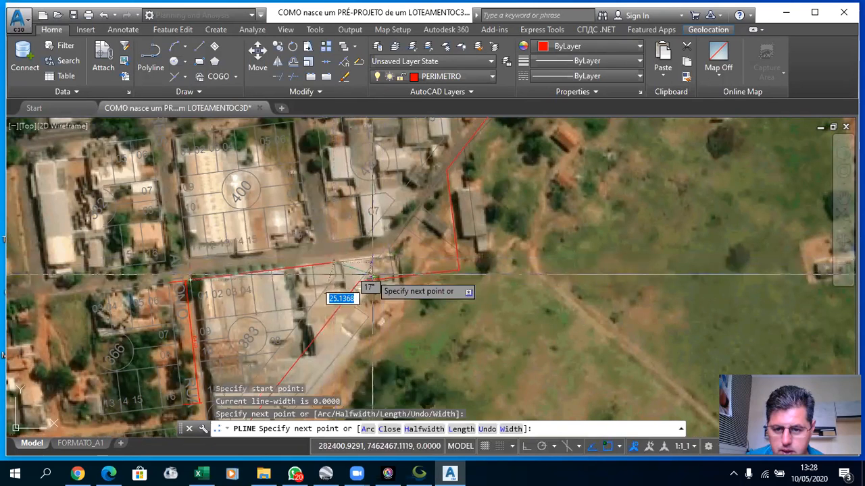
key("Escape")
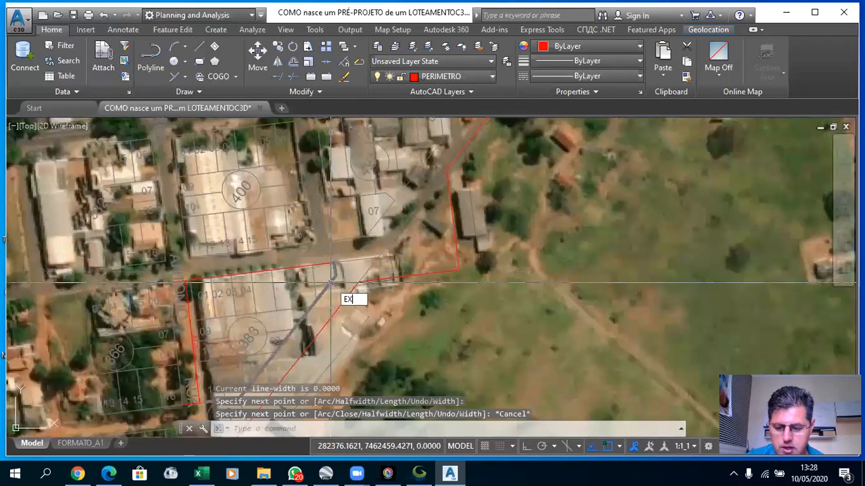
Step: Extend the line along block 383's north edge eastward across the site to the east perimeter
type("EX")
key("Return")
key("Return")
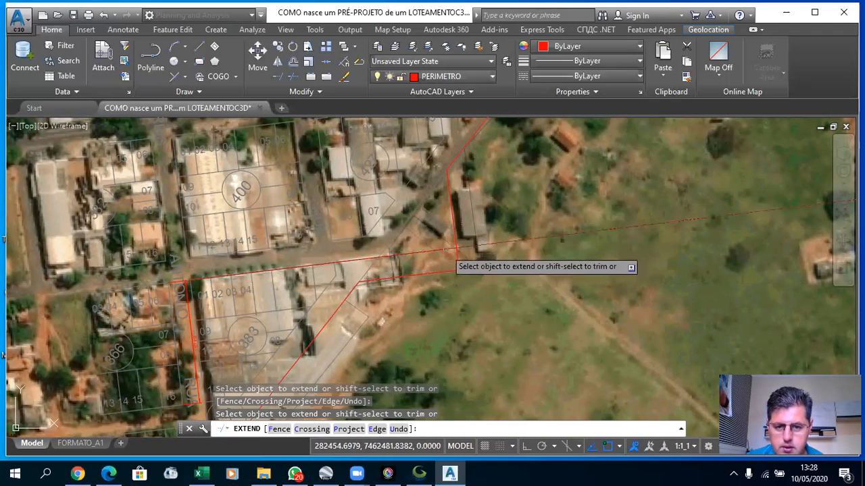
scroll(376, 266, "down", 4)
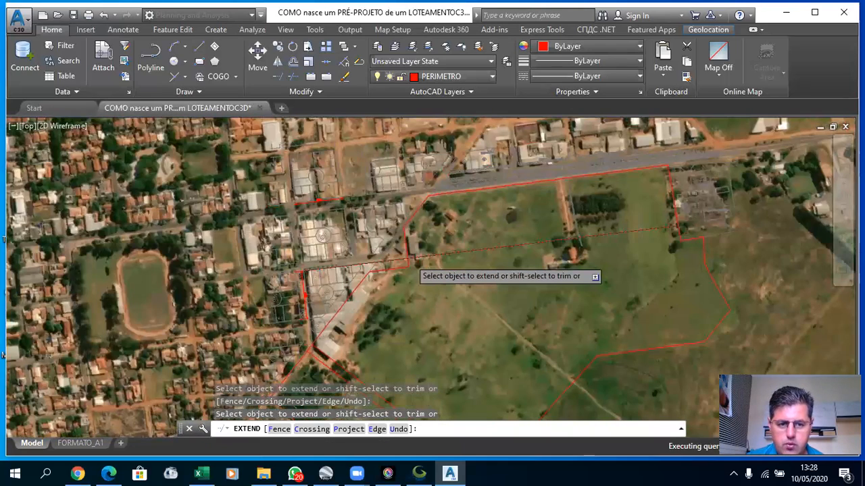
scroll(419, 270, "down", 2)
key("Escape")
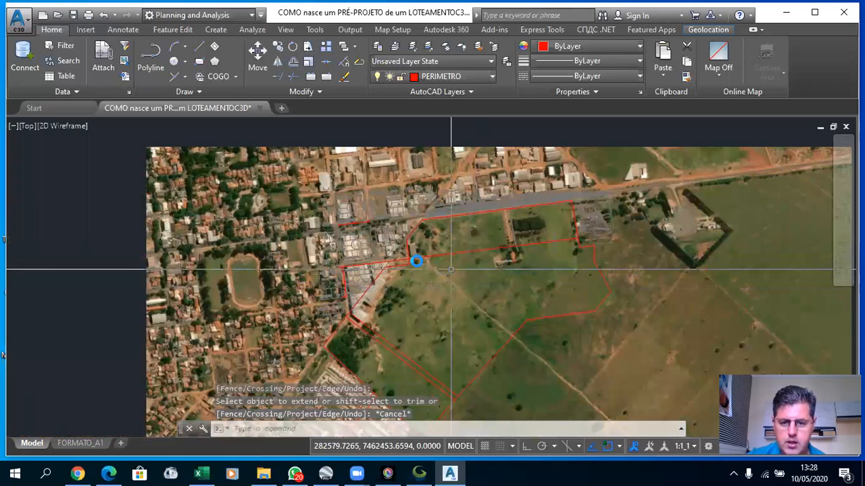
Step: Offset the extended line from block 383 by 15 m to the north to form the street's other side
scroll(446, 268, "up", 4)
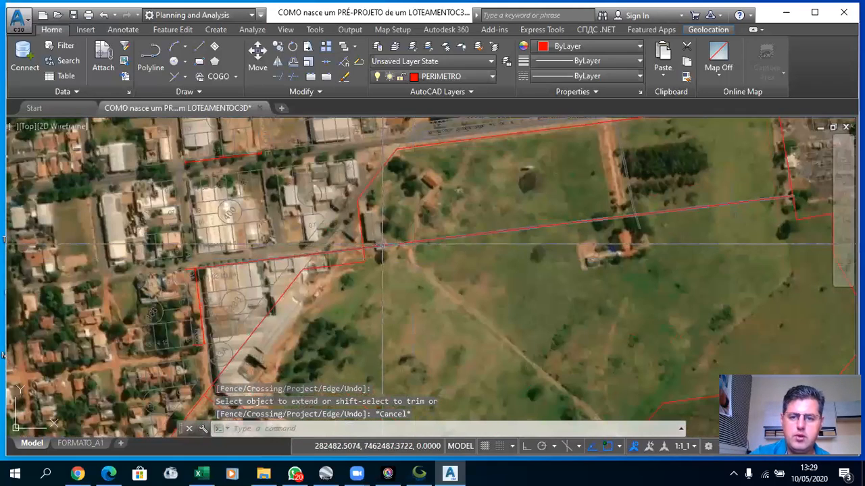
type("o")
key("Return")
key("Return")
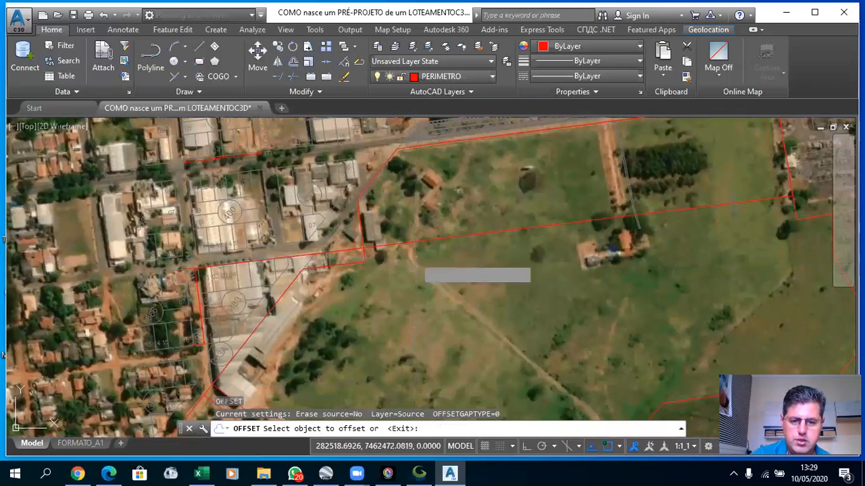
left_click(418, 240)
left_click(414, 233)
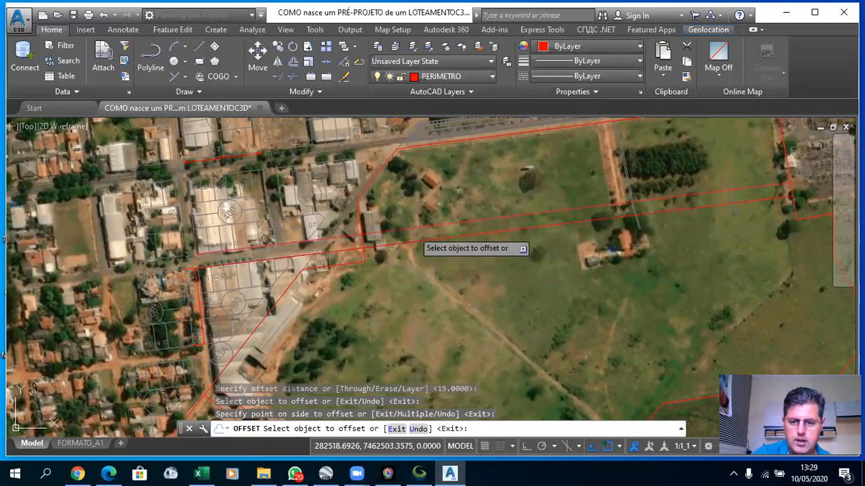
key("Escape")
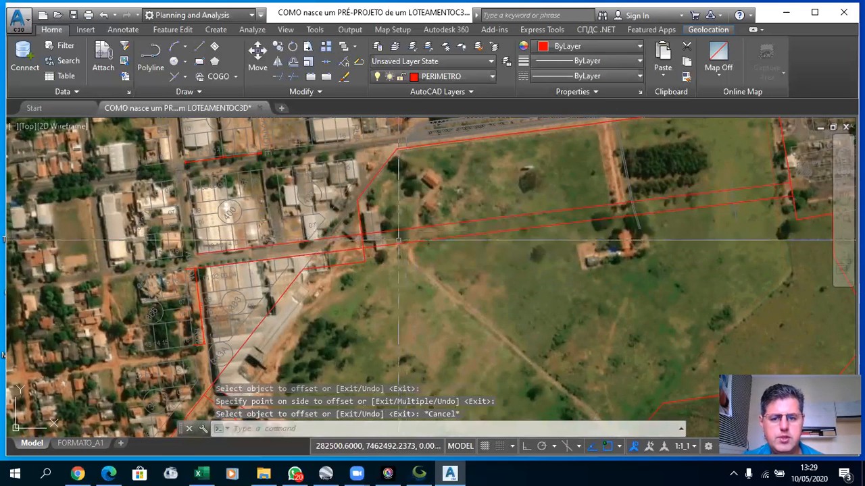
Step: Draw a polyline about 69 m long along the short west perimeter edge that crosses the street below block 400
scroll(414, 238, "down", 2)
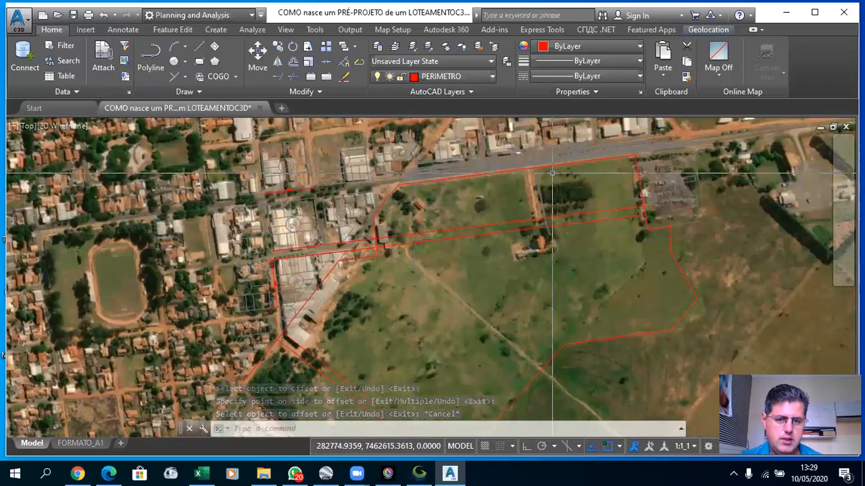
scroll(553, 173, "up", 2)
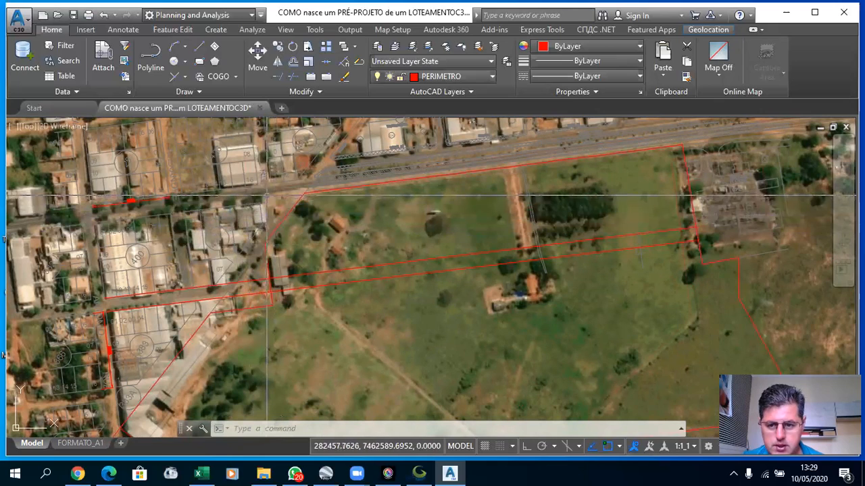
type("PL")
key("Return")
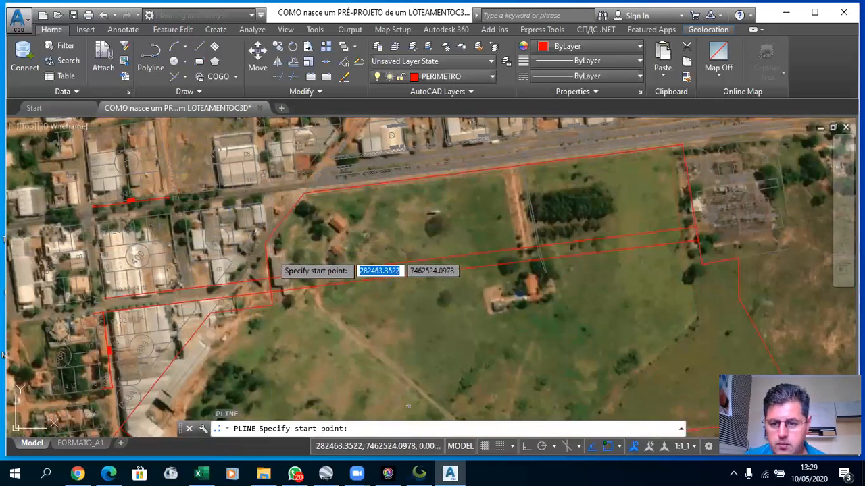
left_click(267, 246)
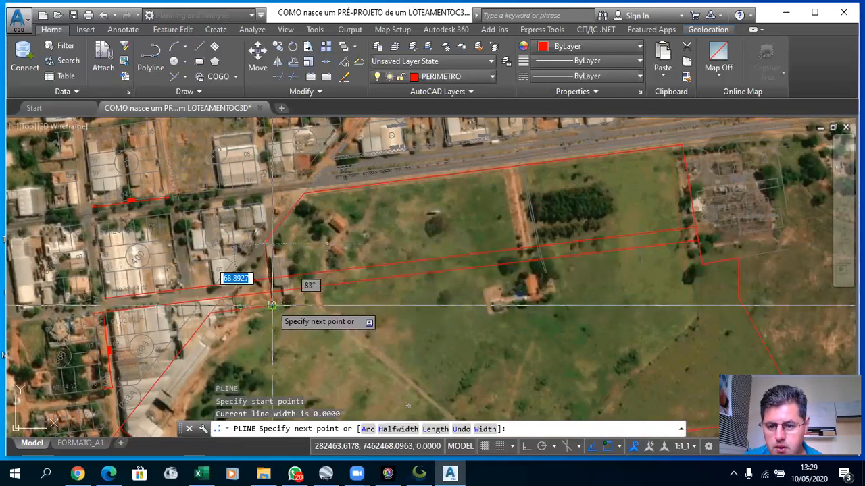
key("Escape")
Step: Offset the short west perimeter polyline 15 m to the east to form a street's other side
type("O")
key("Return")
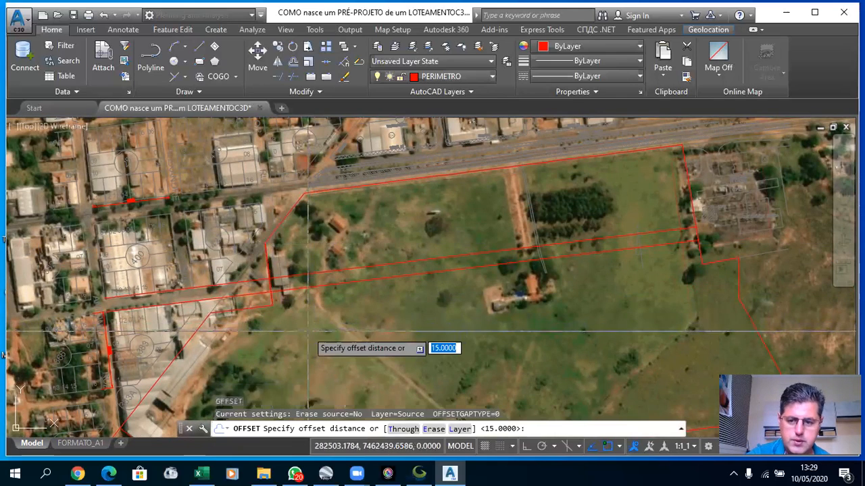
key("Return")
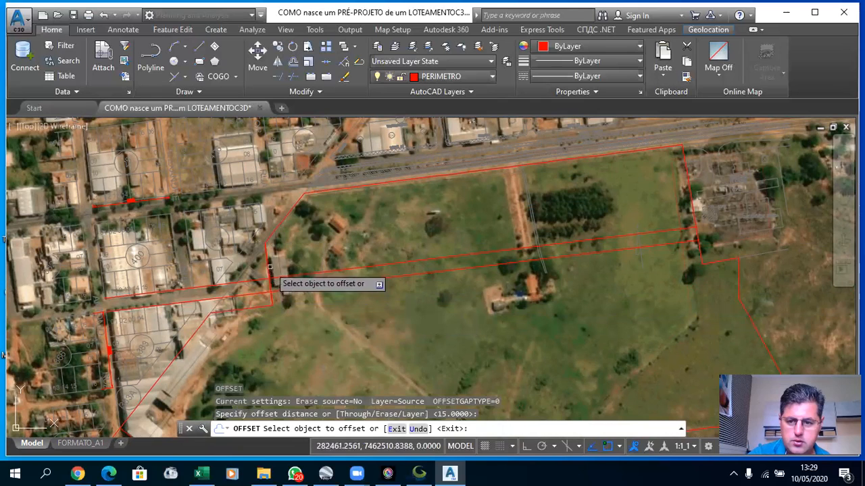
left_click(268, 269)
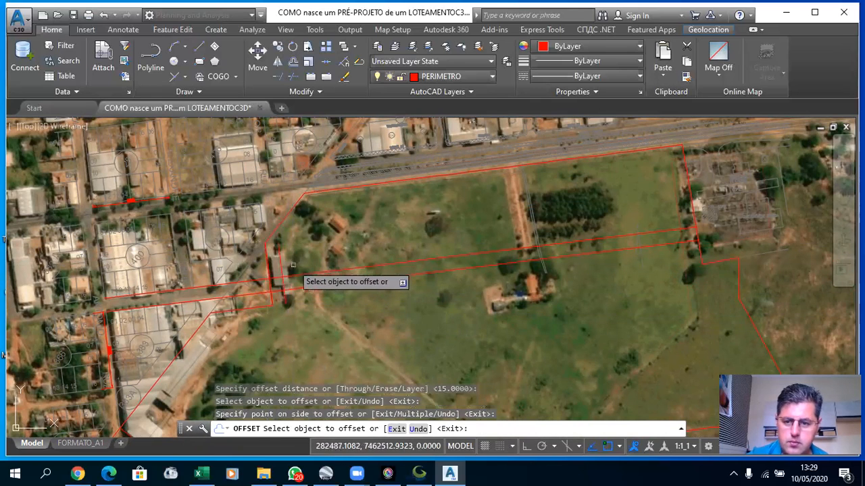
key("Escape")
scroll(274, 292, "up", 5)
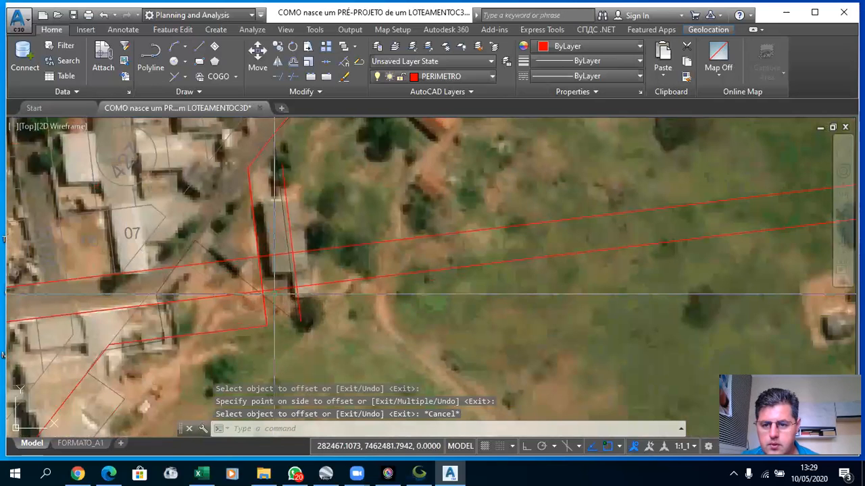
Step: Offset the same short west perimeter polyline 15 m to the west
scroll(287, 277, "down", 2)
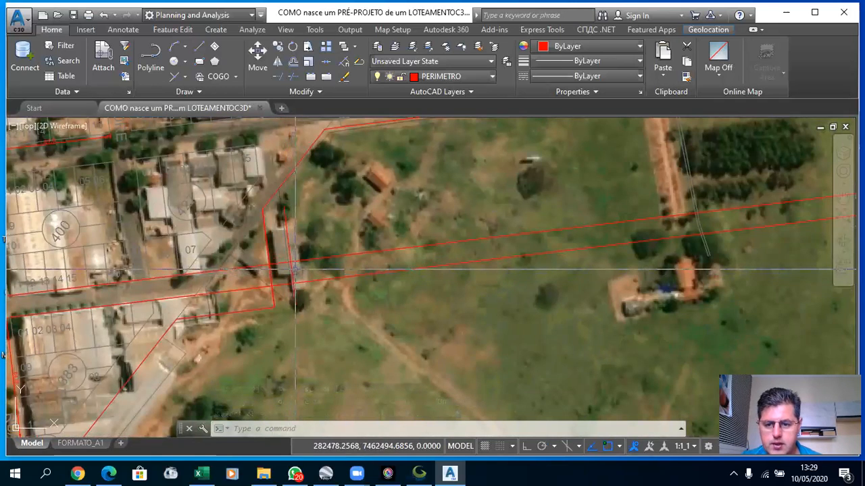
type("o")
key("Return")
key("Return")
left_click(266, 249)
left_click(251, 251)
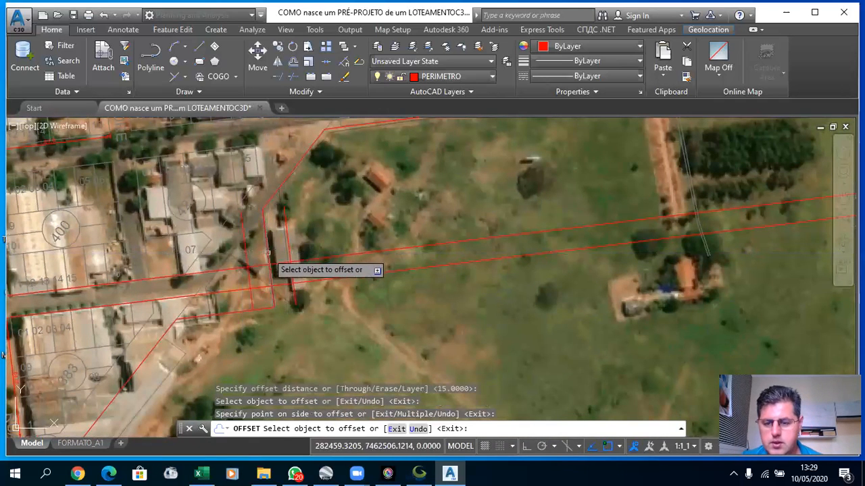
key("Escape")
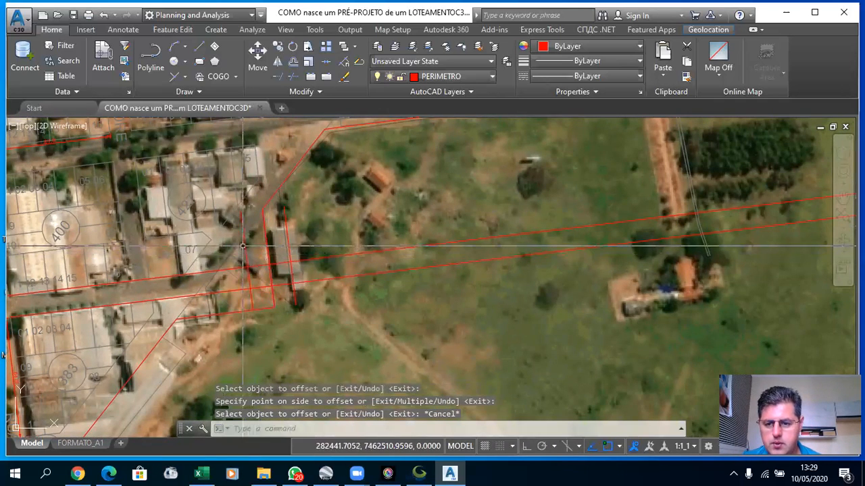
Step: Delete the offset line on the west side of the short perimeter edge
key("Escape")
left_click(243, 237)
left_click(287, 217)
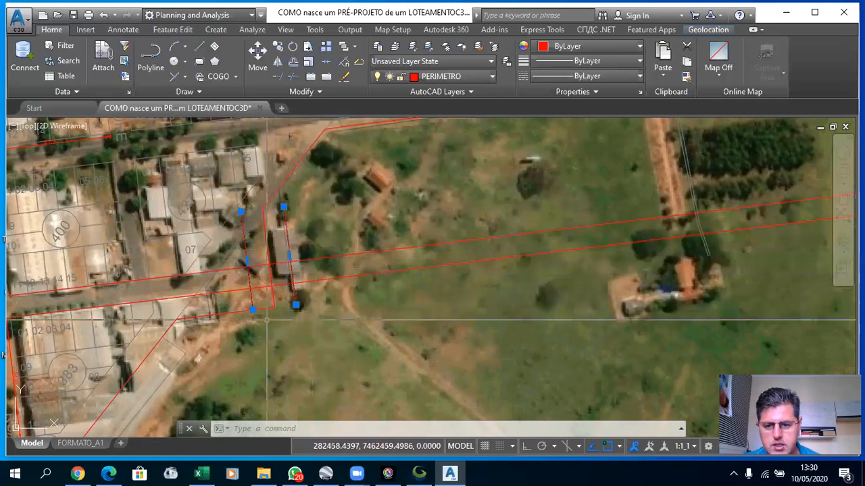
key("Escape")
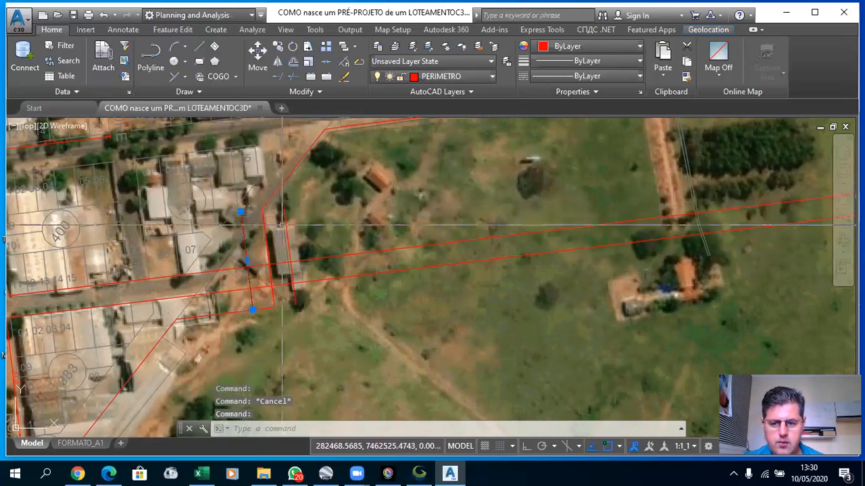
key("Delete")
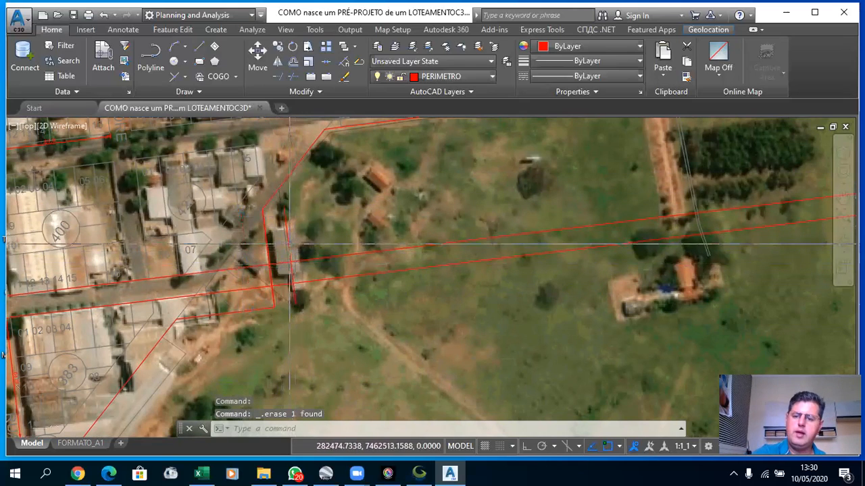
Step: Examine how the extended street lines cross the site and relate to the dirt road and the perimeter
scroll(295, 273, "down", 2)
scroll(298, 272, "down", 2)
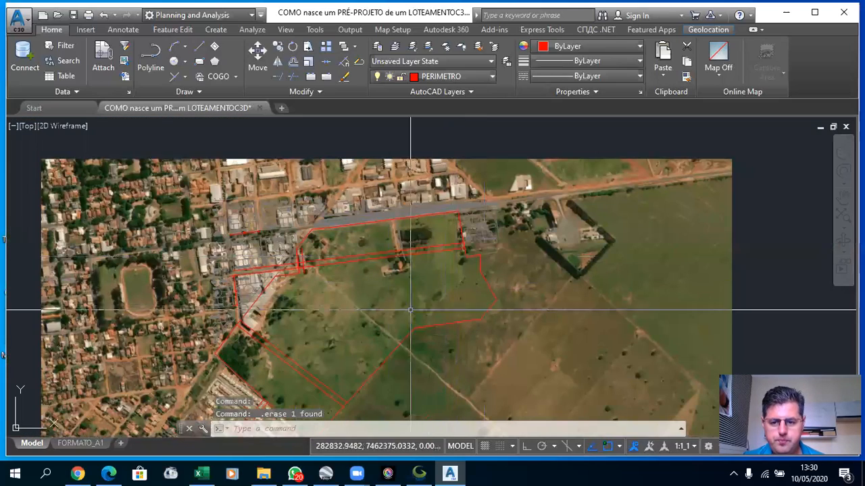
scroll(300, 343, "up", 2)
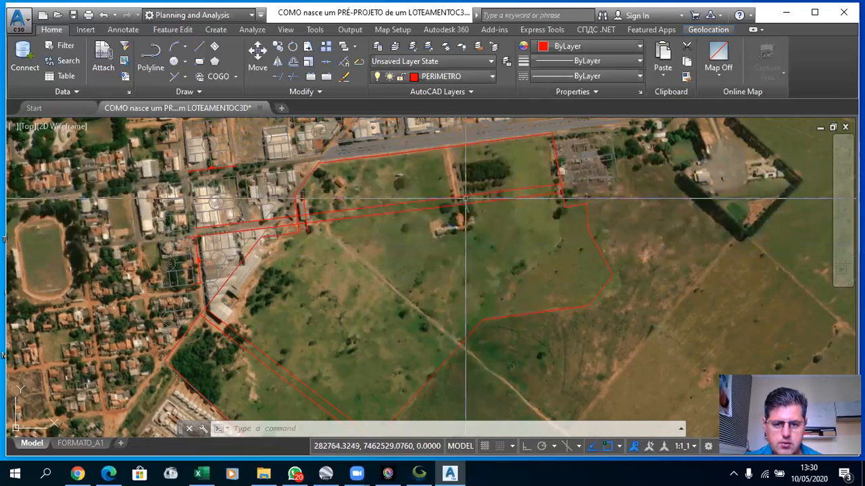
scroll(462, 152, "up", 4)
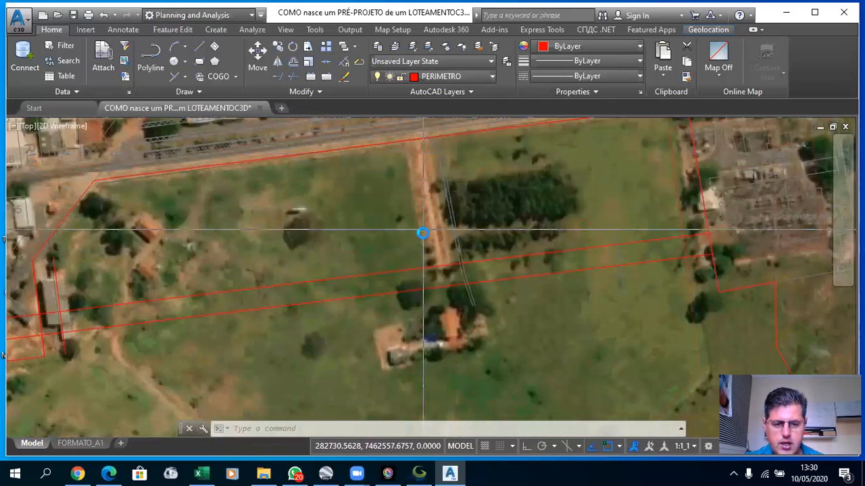
scroll(423, 233, "down", 4)
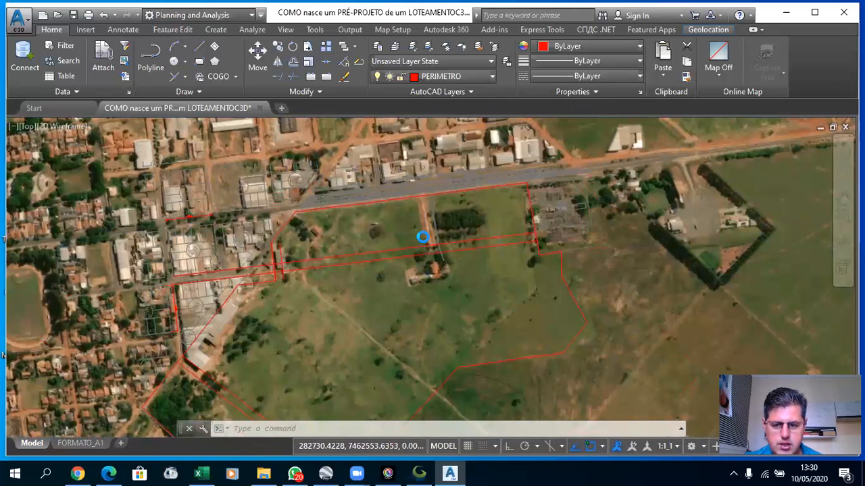
key("Delete")
scroll(442, 224, "down", 2)
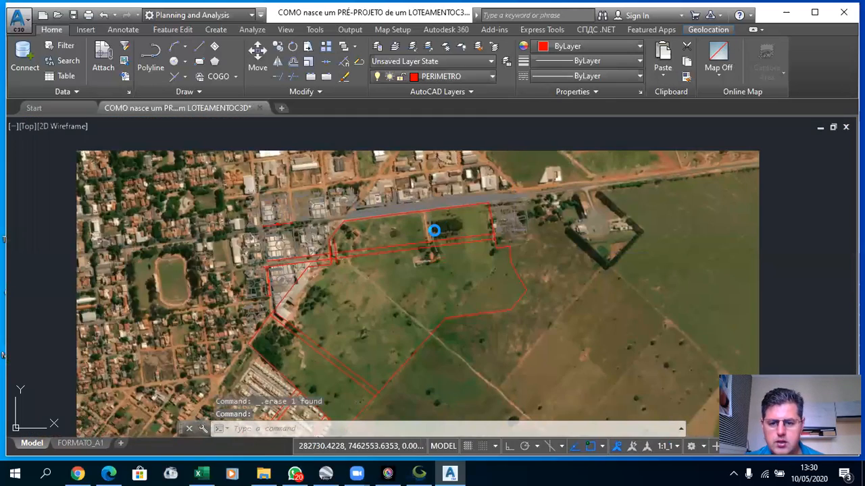
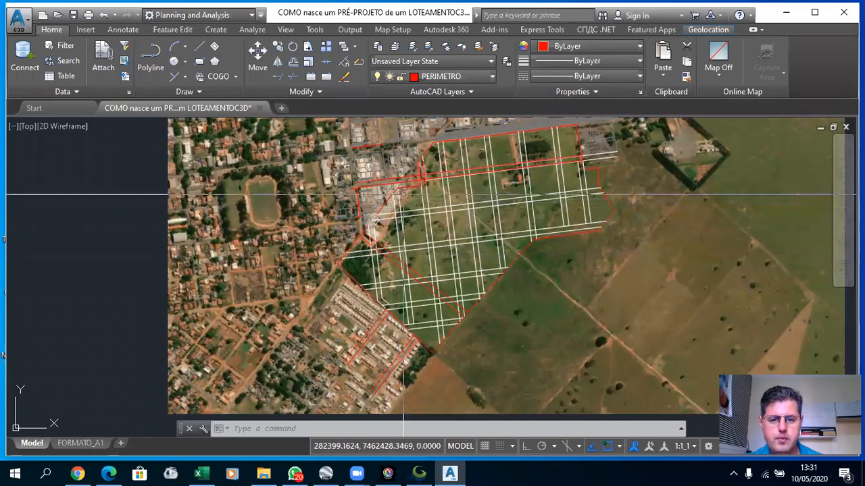
Step: Examine the white street grid across the site and its connections to the neighbouring streets near blocks 383 and 400
scroll(414, 168, "up", 2)
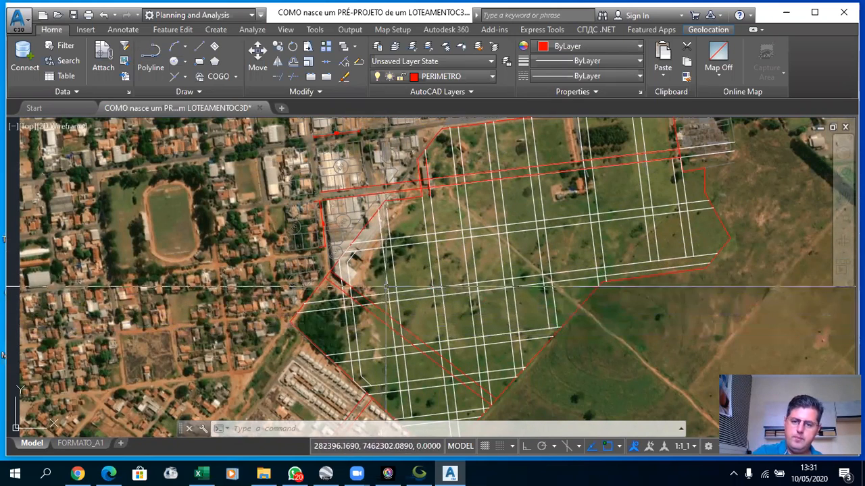
scroll(389, 273, "up", 4)
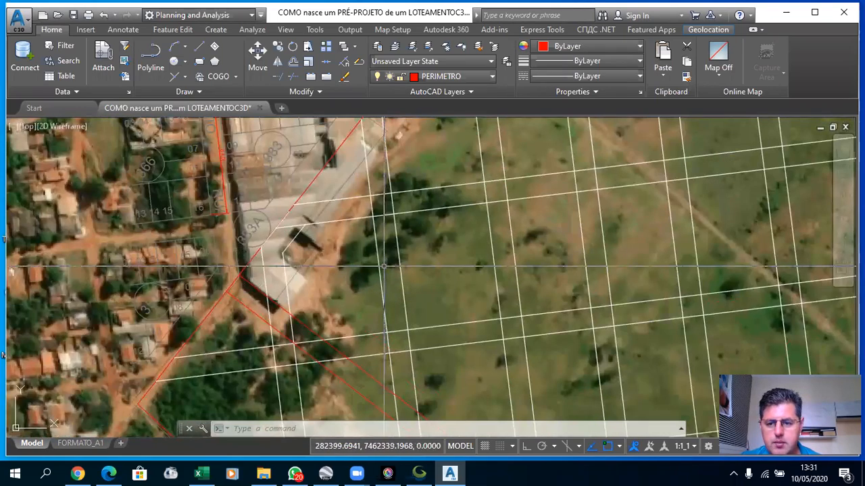
scroll(363, 211, "down", 6)
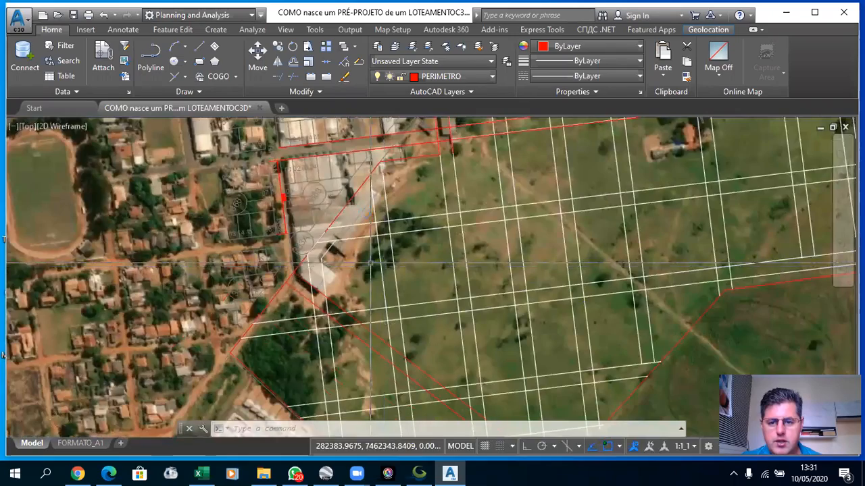
scroll(363, 210, "up", 3)
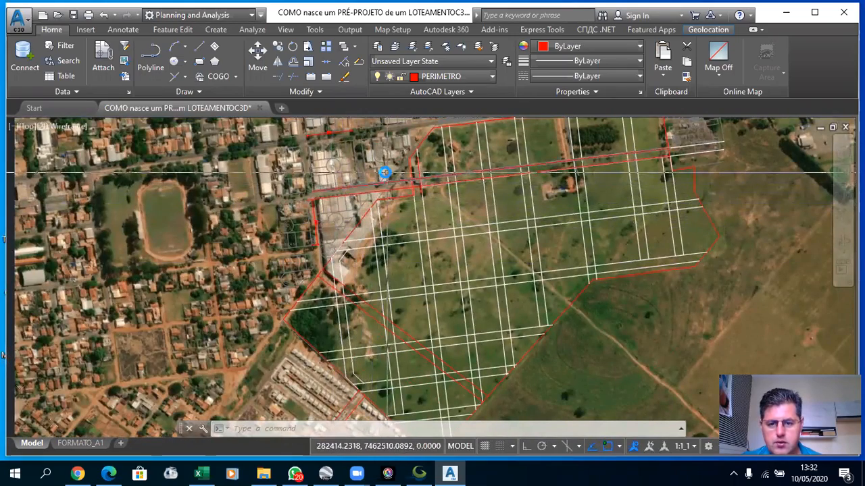
scroll(384, 173, "up", 4)
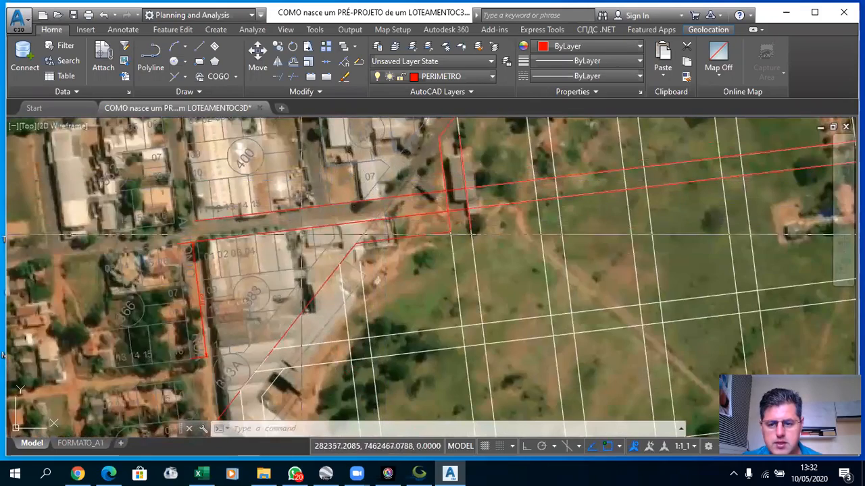
scroll(272, 279, "down", 3)
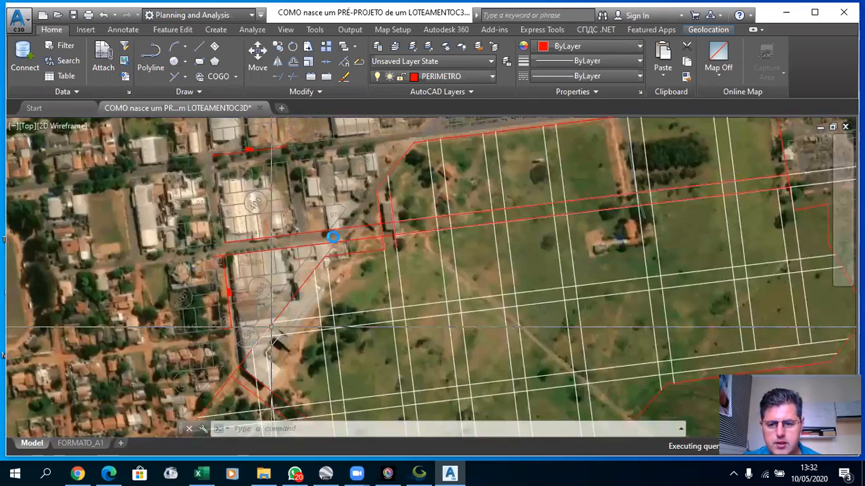
scroll(292, 294, "down", 2)
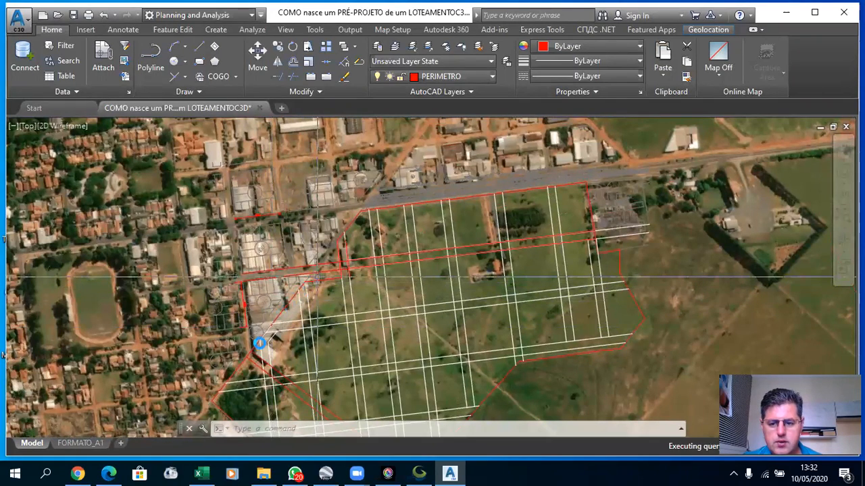
scroll(314, 277, "down", 2)
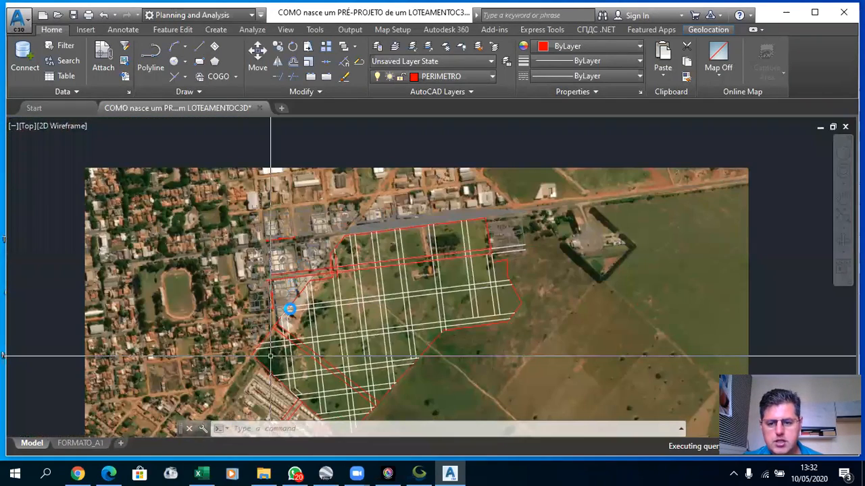
scroll(271, 356, "down", 2)
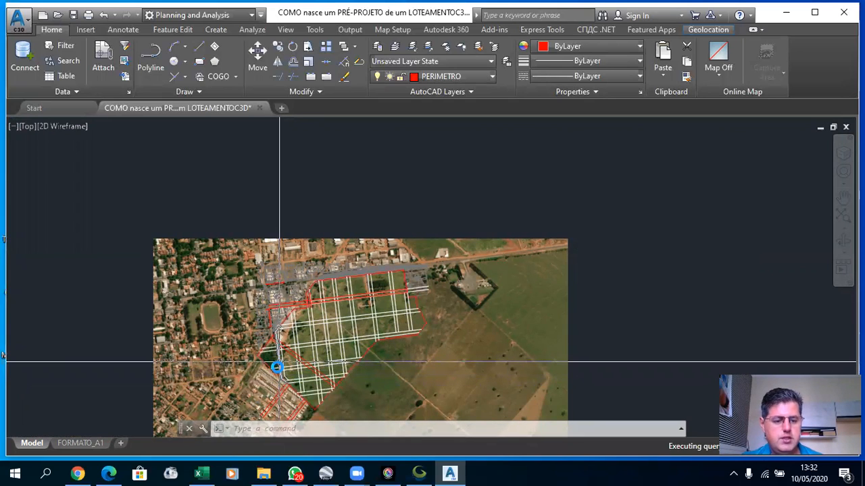
scroll(277, 367, "up", 4)
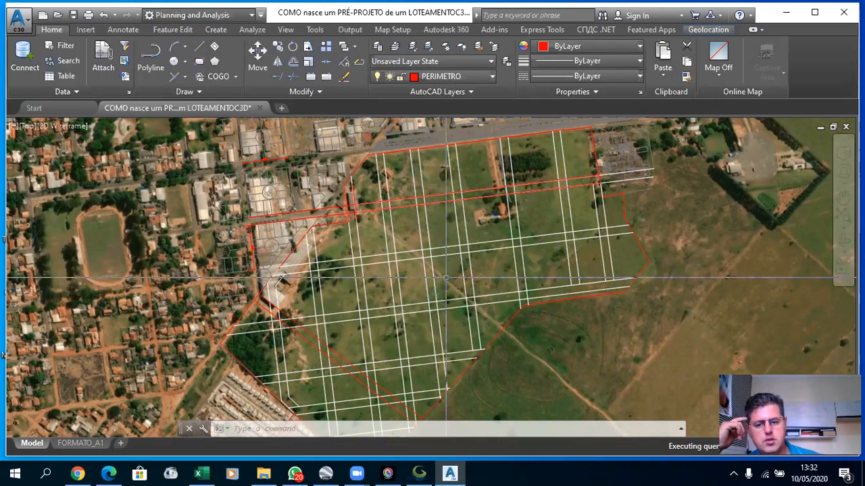
Step: Try to turn off the aerial image's layer with LAYOFF by picking the image's edge
scroll(446, 277, "down", 2)
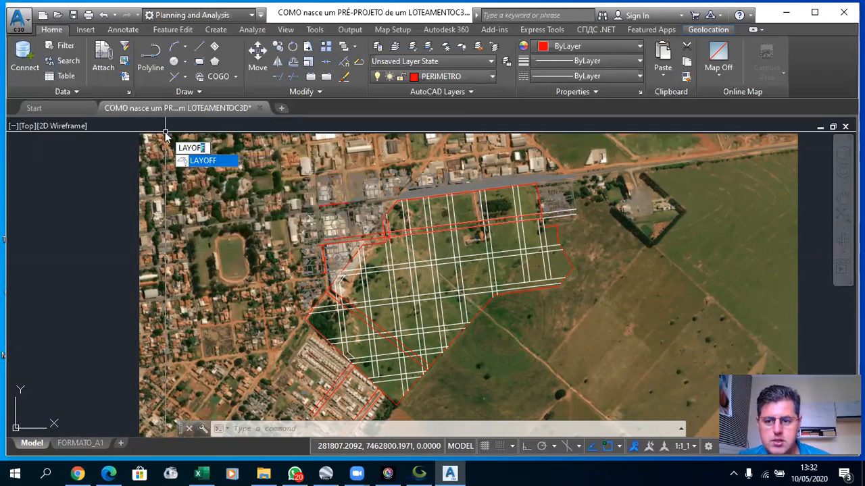
left_click(156, 135)
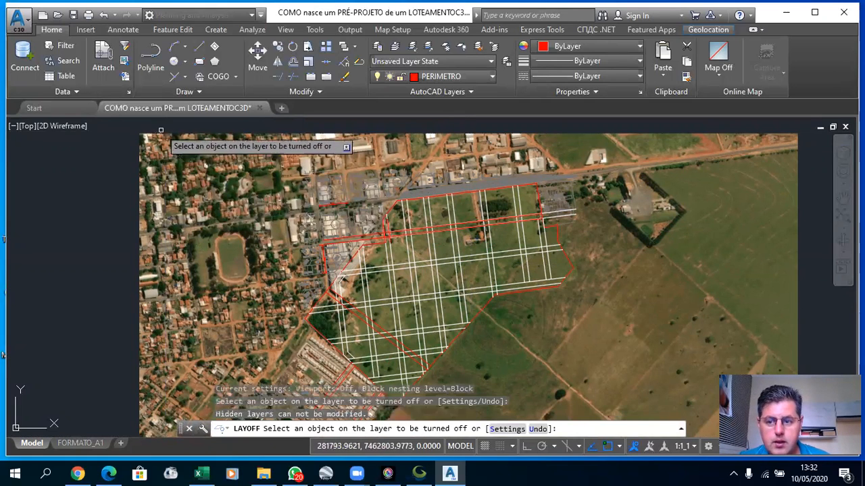
key("Escape")
left_click(159, 137)
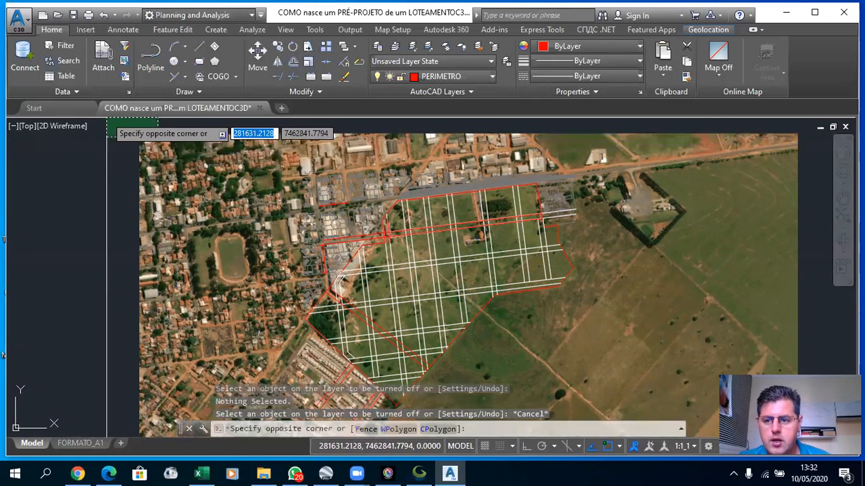
key("Escape")
Step: Disconnect the Raster_1 aerial image source and delete its connection together with the dependent IMAGEM GEOTTIF layer
left_click(25, 59)
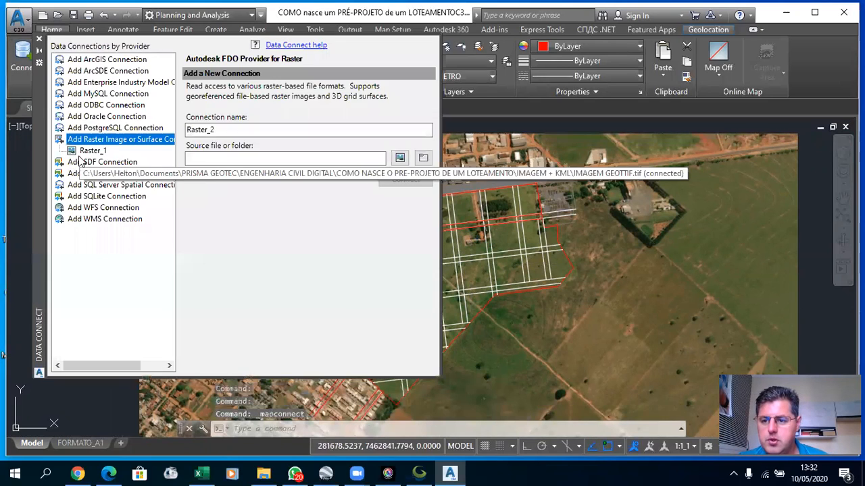
left_click(91, 150)
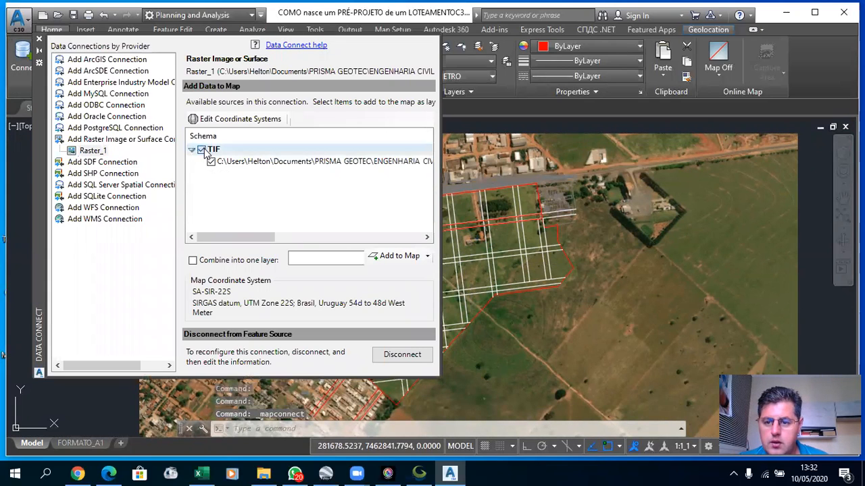
left_click(403, 355)
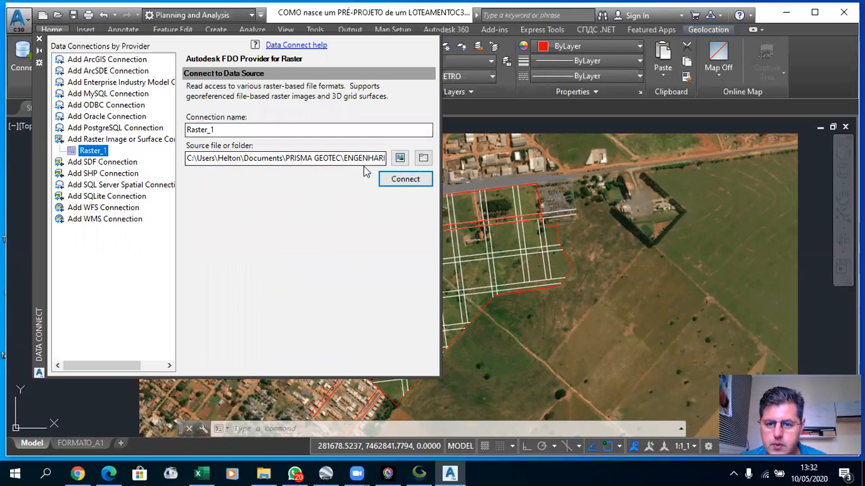
right_click(91, 155)
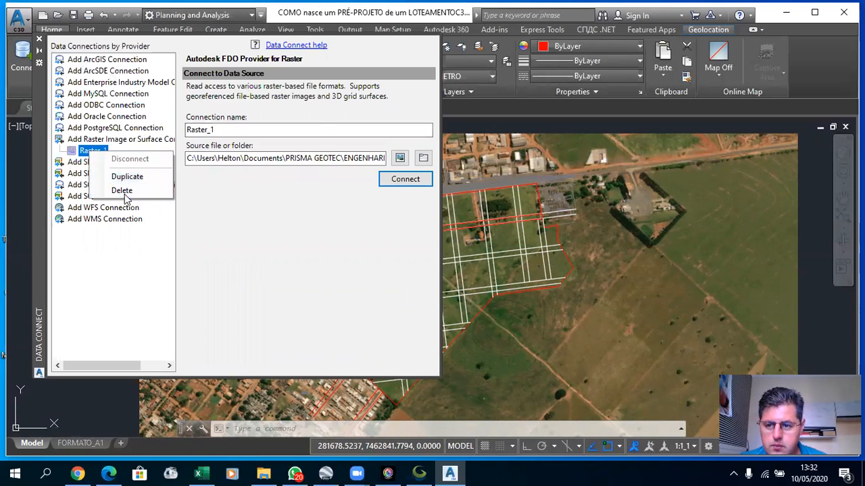
left_click(123, 192)
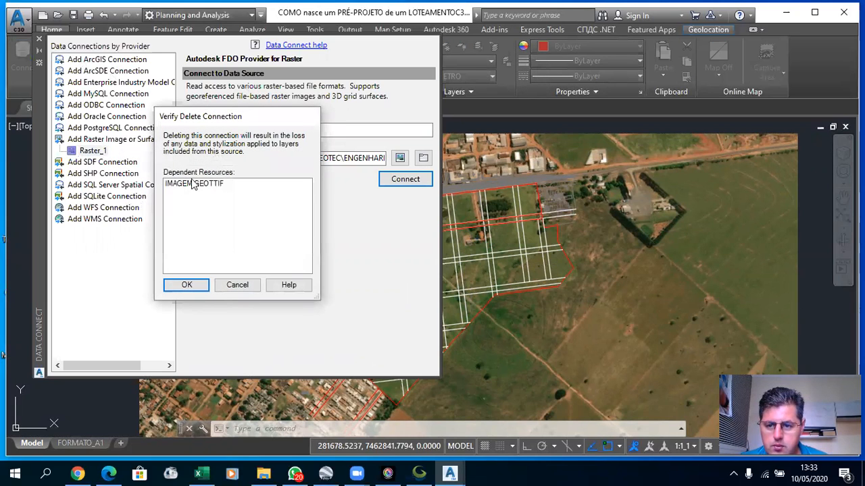
left_click(187, 285)
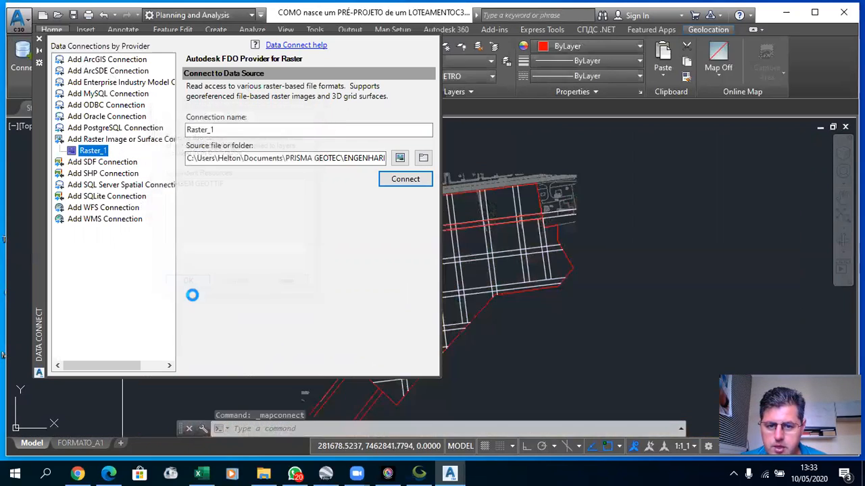
left_click(39, 40)
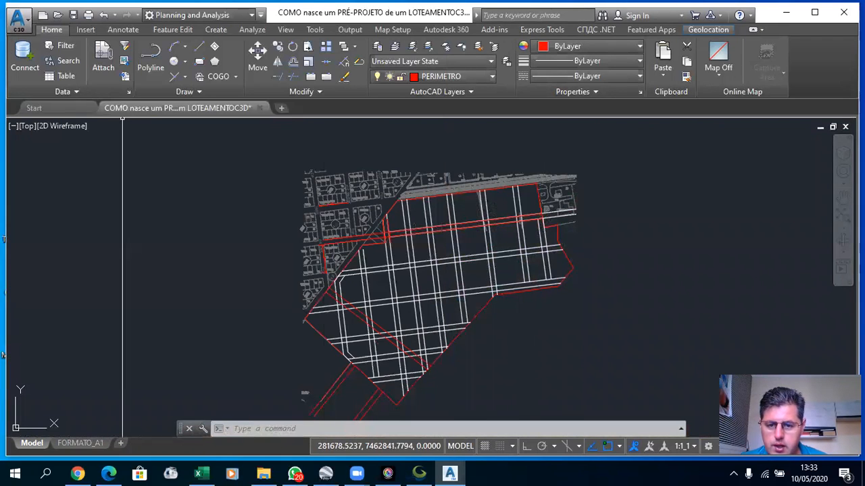
Step: Delete the two parallel red lines running diagonally across the southwest part of the street grid, from near block 383A to the southeast perimeter
scroll(346, 242, "up", 2)
scroll(345, 238, "down", 4)
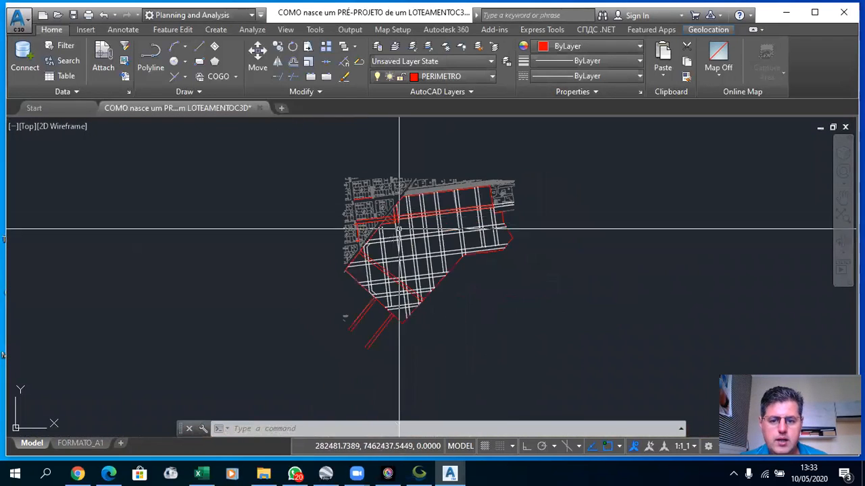
scroll(351, 233, "up", 6)
left_click(372, 239)
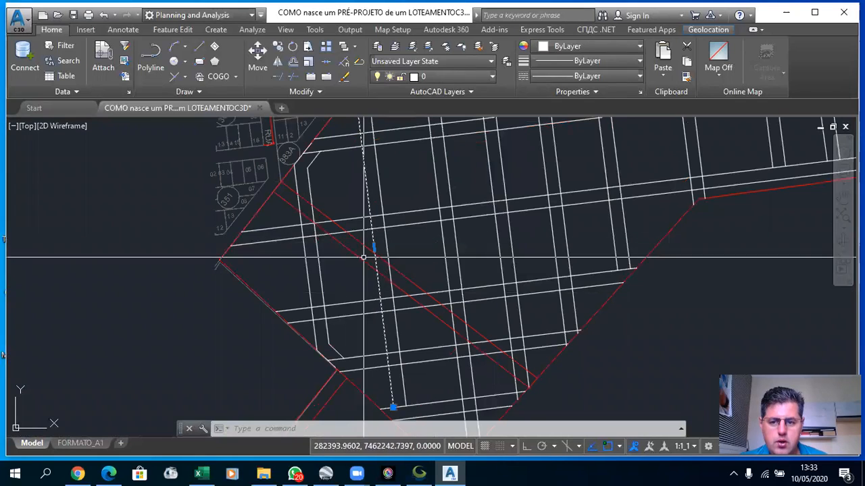
left_click(364, 258)
left_click(366, 246)
left_click(363, 240)
left_click(352, 268)
key("Delete")
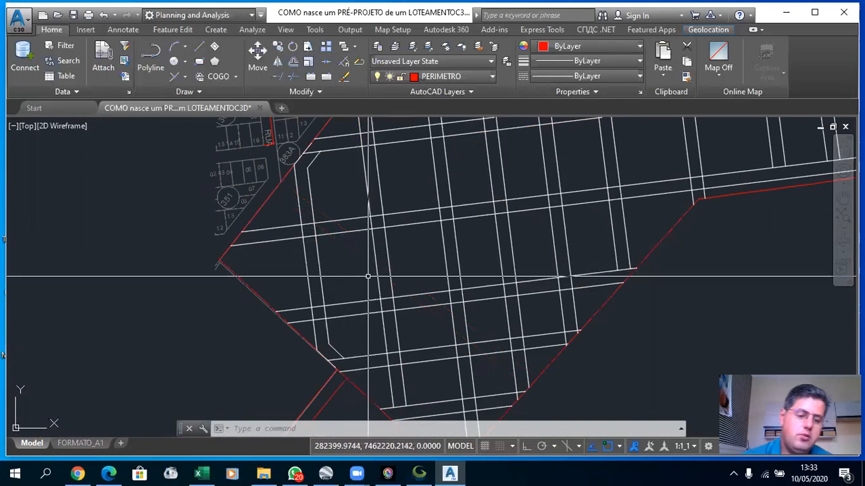
Step: Delete the two long red street lines that run between blocks 400 and 383 and overlap the white grid
scroll(419, 270, "down", 2)
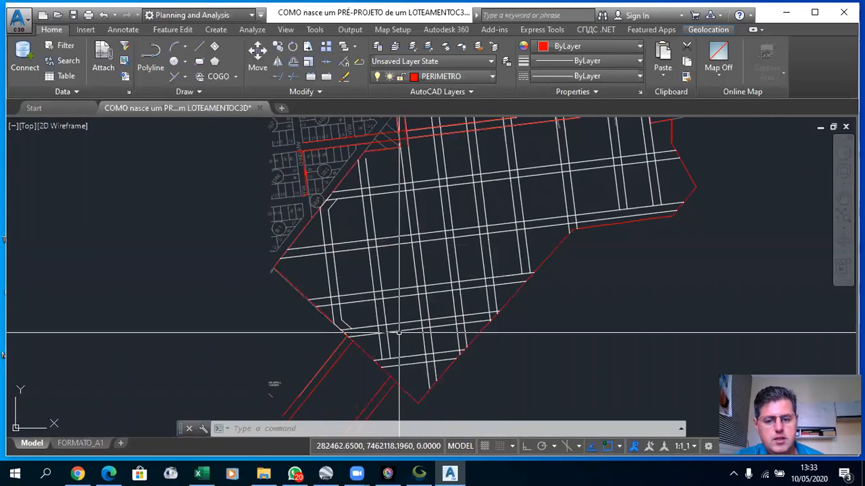
scroll(445, 273, "down", 1)
scroll(446, 273, "down", 1)
scroll(244, 236, "up", 5)
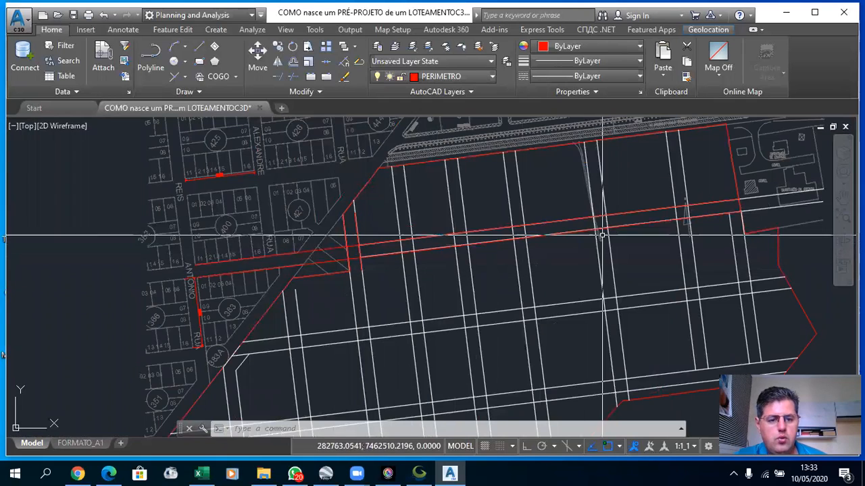
scroll(282, 248, "up", 2)
left_click(282, 253)
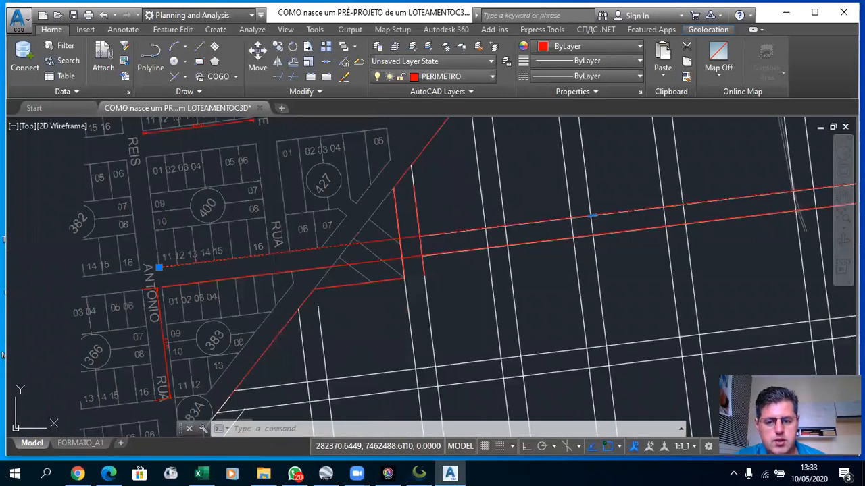
left_click(304, 270)
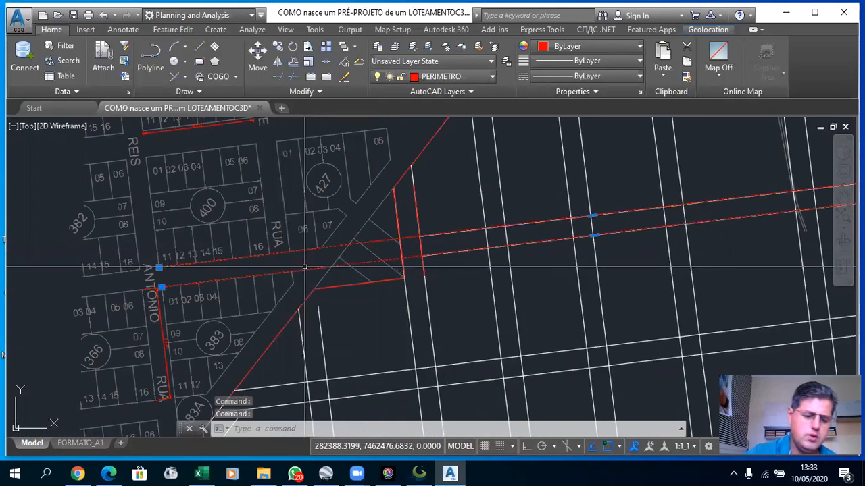
key("Delete")
Step: Examine the street grid over the whole site and the thin grey lines that cross its northern part
scroll(426, 250, "down", 5)
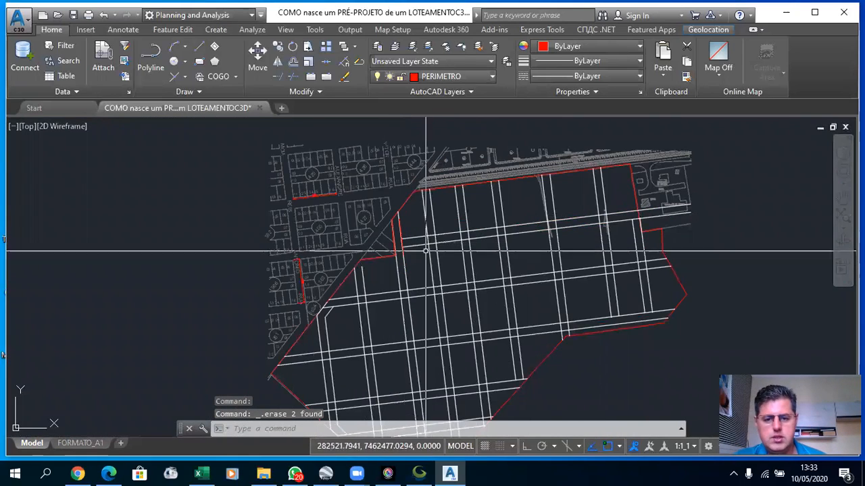
scroll(486, 282, "down", 1)
scroll(493, 282, "up", 1)
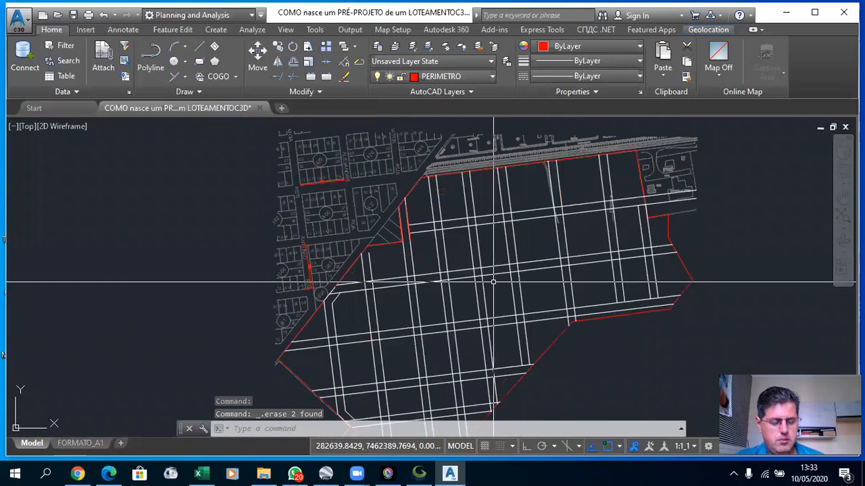
scroll(481, 265, "down", 2)
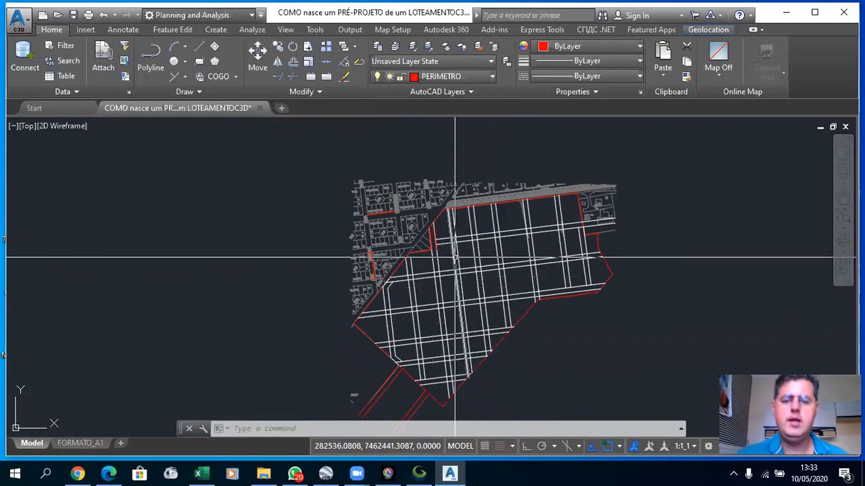
scroll(460, 255, "up", 2)
scroll(443, 236, "up", 3)
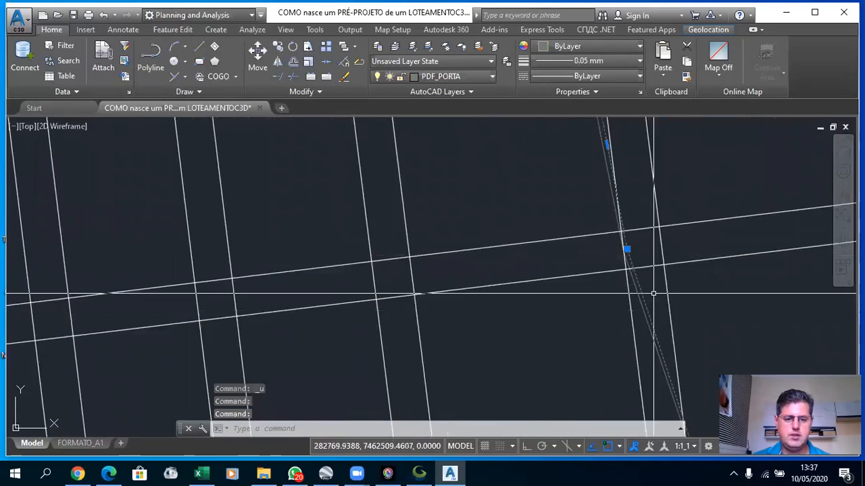
Step: Delete the leftover grey PDF lines that run along the second street from the east in the northeastern part of the layout
left_click(604, 144)
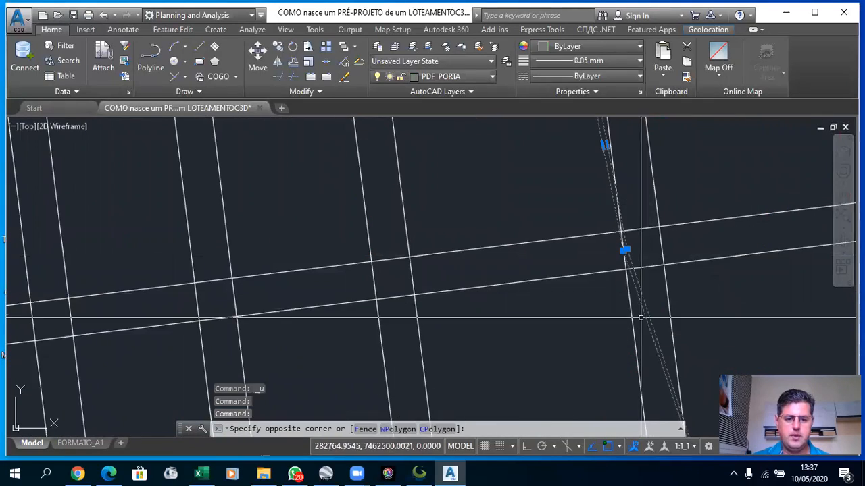
left_click(625, 250)
key("Delete")
scroll(433, 240, "down", 5)
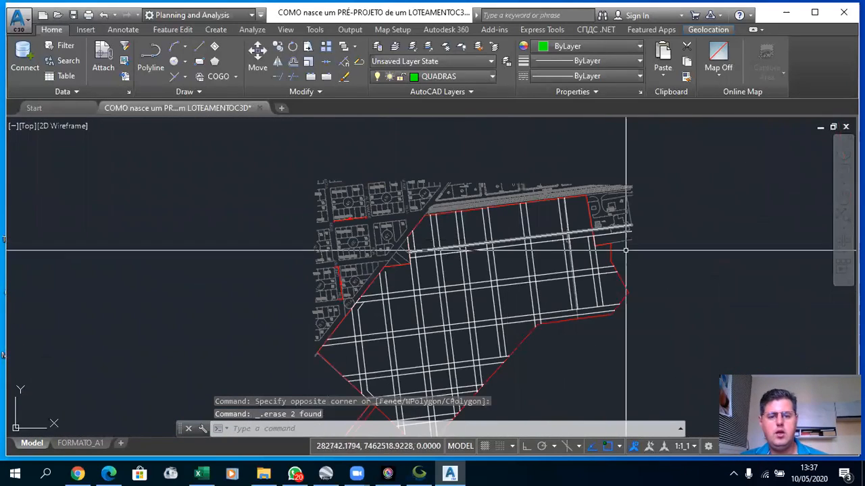
scroll(464, 253, "up", 2)
scroll(635, 249, "up", 5)
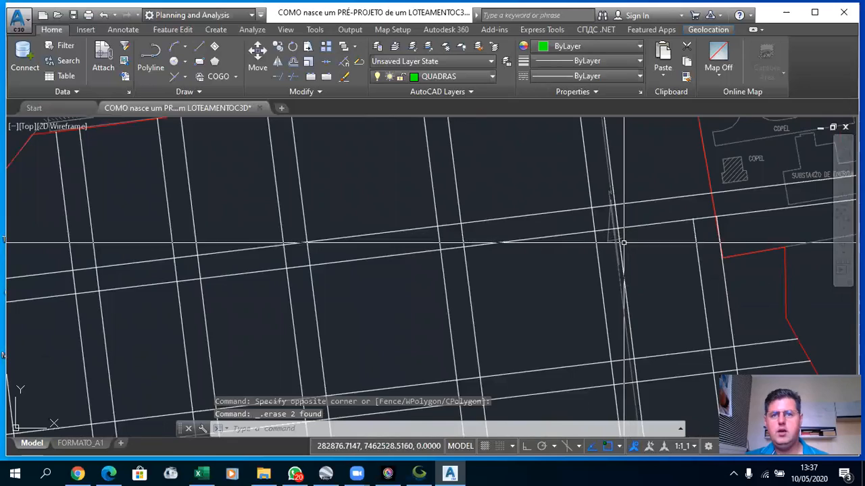
scroll(588, 187, "up", 3)
left_click(614, 164)
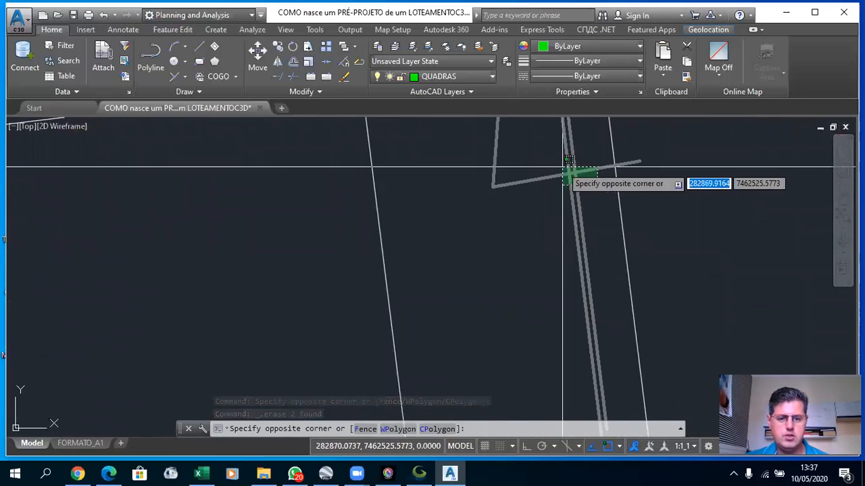
left_click(563, 184)
key("Delete")
scroll(561, 187, "down", 5)
scroll(413, 197, "up", 4)
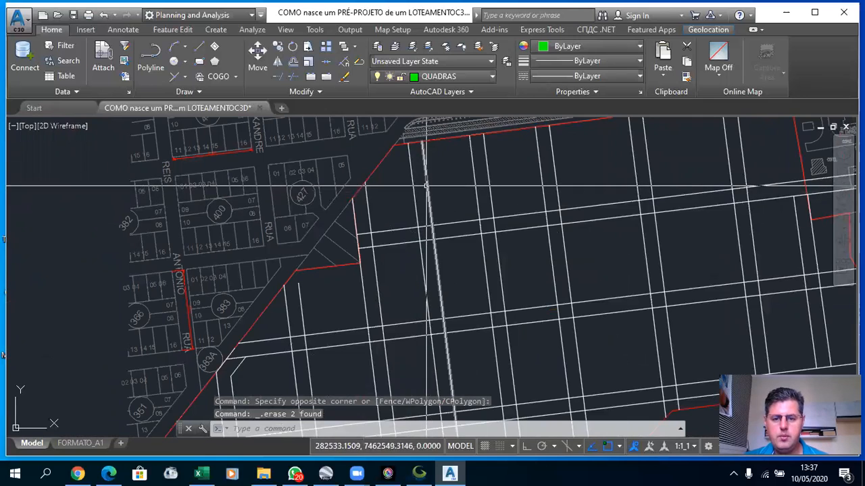
left_click(414, 197)
scroll(413, 197, "down", 4)
scroll(423, 183, "up", 3)
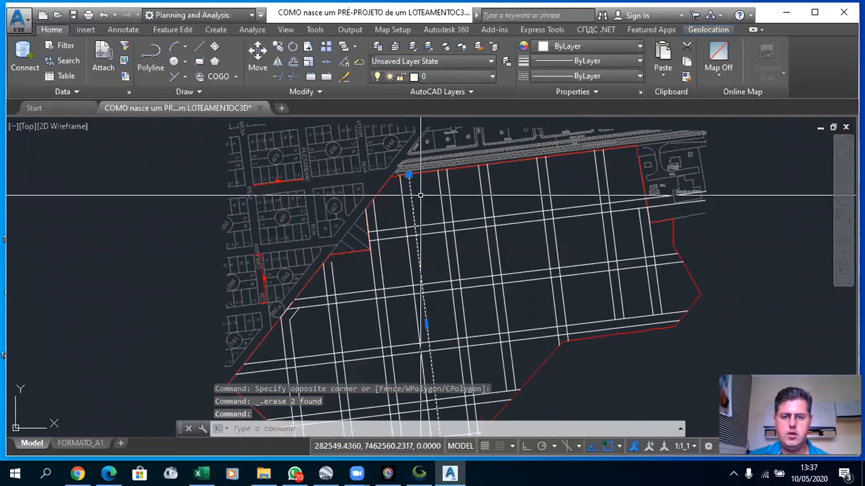
key("Escape")
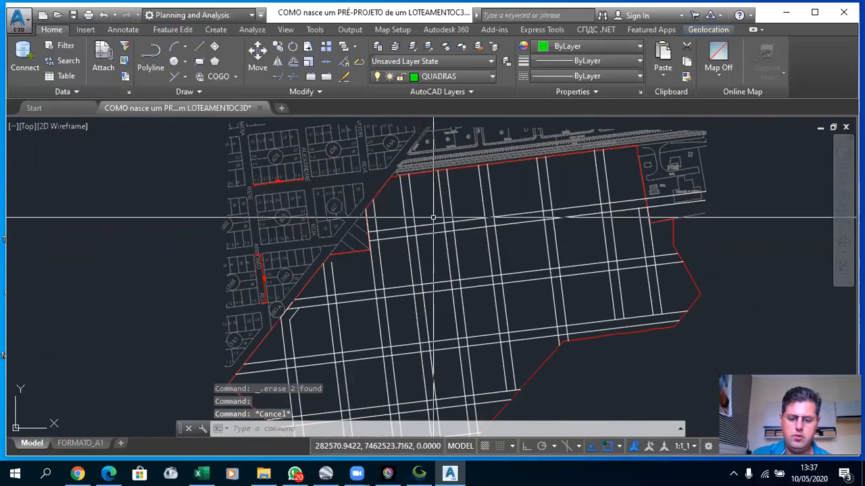
Step: Offset one edge line of each of the two westernmost north-south streets under the northern road 7.5 inward to form their centerlines
type("o")
key("Return")
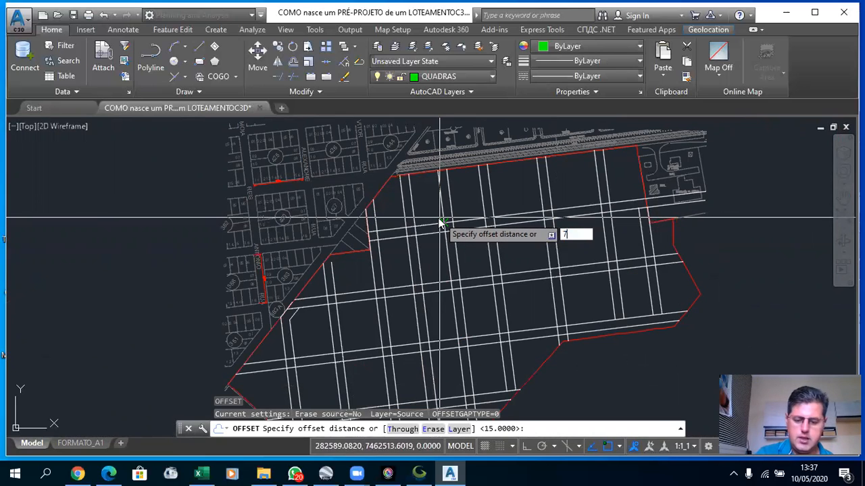
type("7.5")
key("Return")
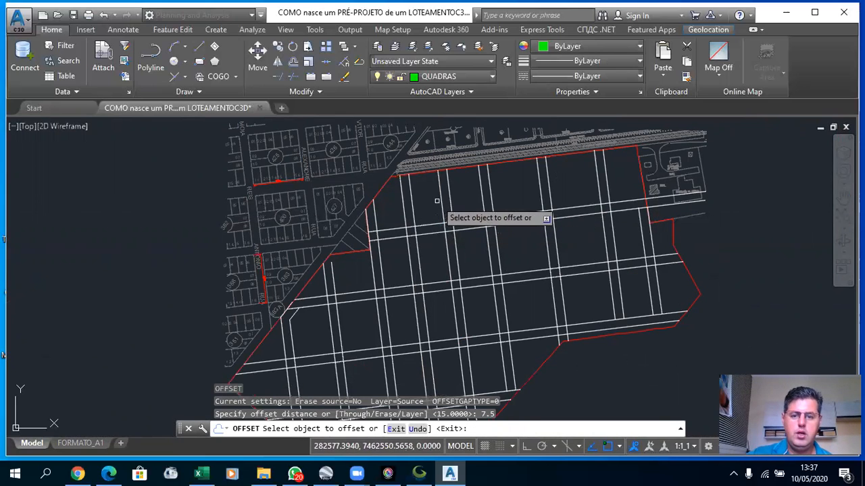
left_click(448, 197)
scroll(448, 187, "up", 4)
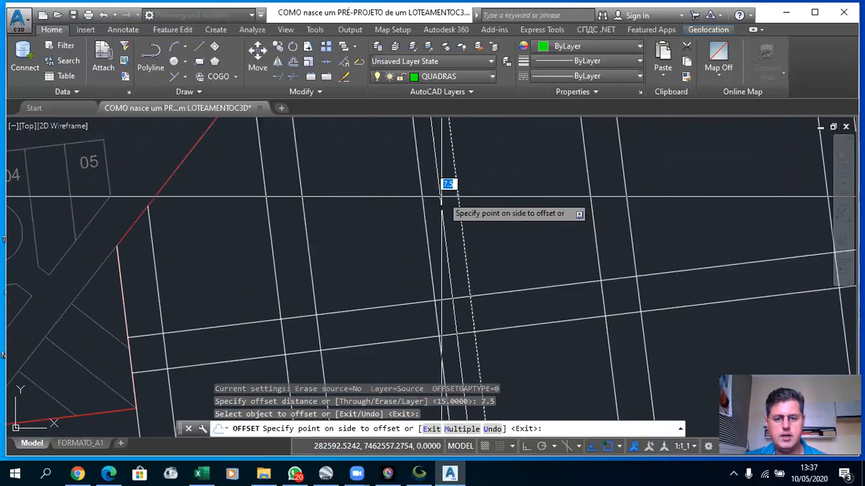
left_click(379, 219)
left_click(305, 218)
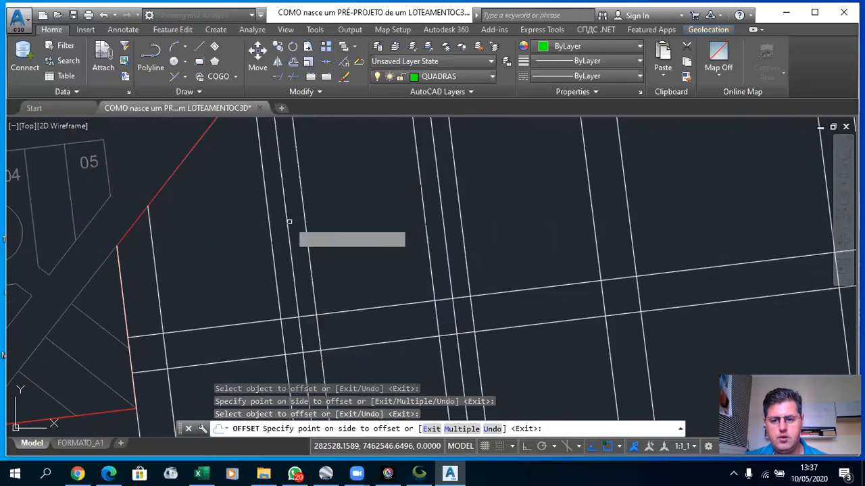
left_click(289, 224)
Step: Create 7.5 offset centerlines in the remaining north-south streets that reach the northern road
scroll(408, 214, "down", 4)
left_click(427, 210)
left_click(424, 210)
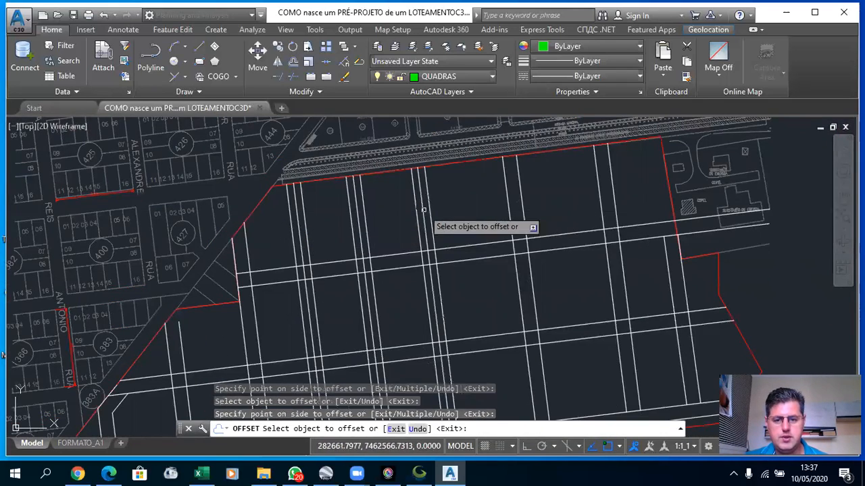
left_click(600, 194)
left_click(605, 224)
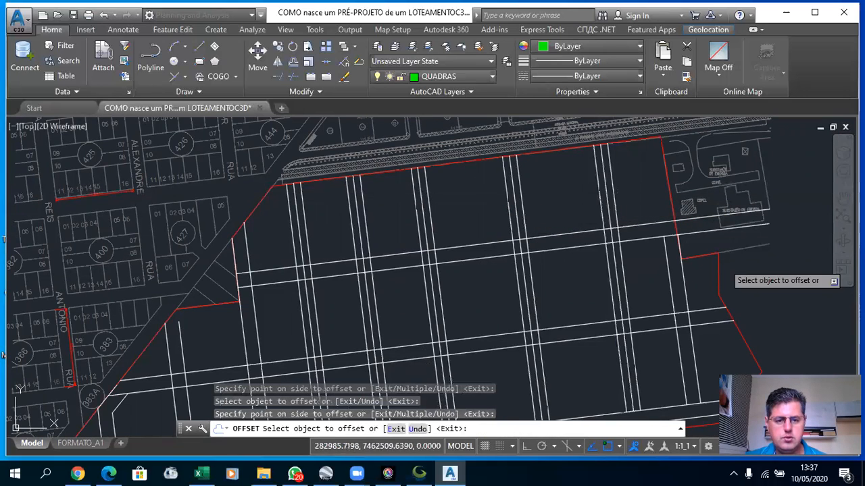
Step: Offset street edges 7.5 inward to add centerlines to the two northern east-west streets and the fourth one further south
left_click(644, 239)
left_click(645, 229)
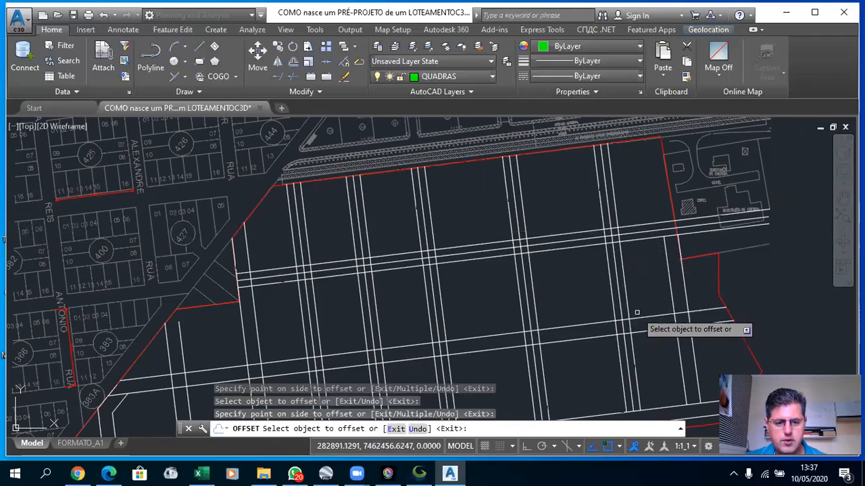
scroll(639, 317, "down", 5)
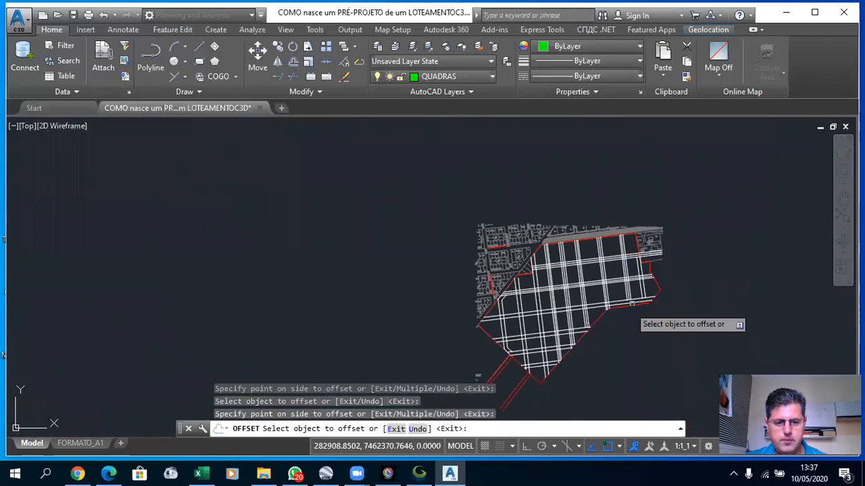
scroll(618, 303, "up", 5)
scroll(592, 305, "down", 3)
scroll(560, 295, "up", 3)
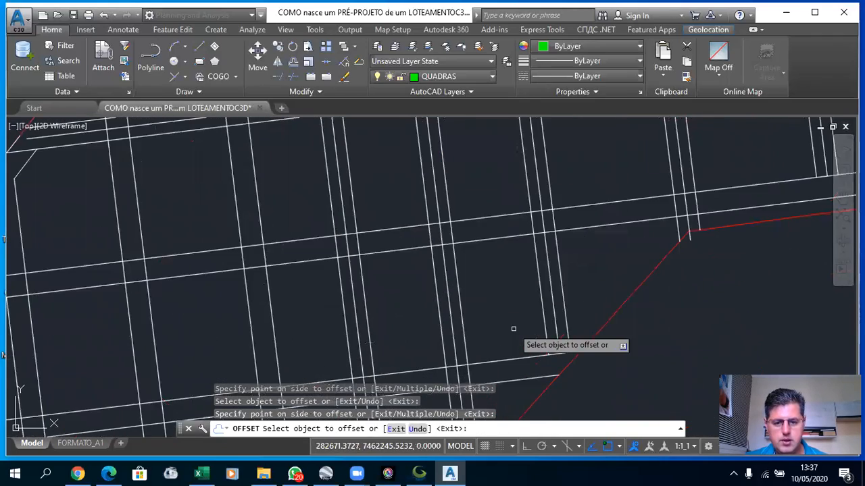
scroll(515, 332, "down", 1)
left_click(516, 339)
left_click(525, 336)
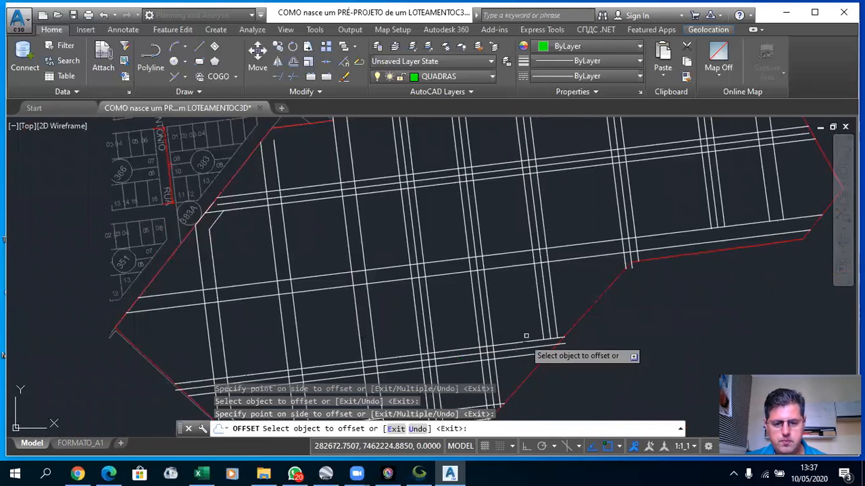
Step: Add 7.5 offset centerlines inside the western north-south streets, including the bent one along the boundary
scroll(497, 351, "down", 5)
scroll(497, 351, "up", 5)
left_click(521, 280)
left_click(474, 282)
left_click(445, 279)
left_click(436, 287)
left_click(353, 223)
left_click(367, 246)
left_click(354, 231)
left_click(361, 231)
Step: End the offset and delete the surplus bent line just outside the westernmost street
scroll(371, 258, "down", 4)
scroll(361, 211, "up", 4)
key("Escape")
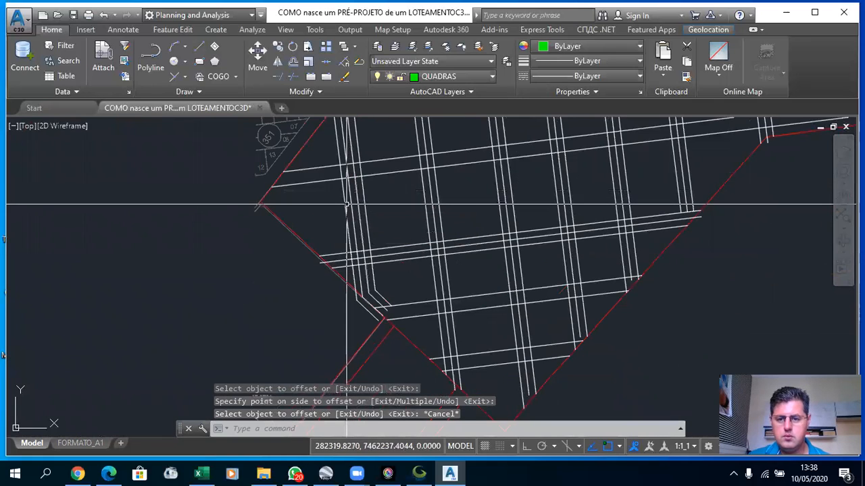
left_click(348, 215)
key("Delete")
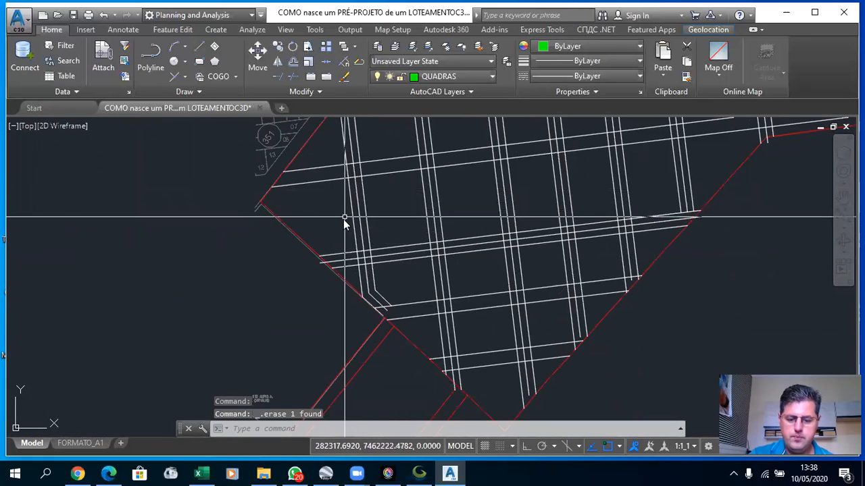
Step: Offset the upper edge of the east-west street at the western boundary corner 7.5 downward as its centerline
key("Return")
key("Return")
left_click(327, 167)
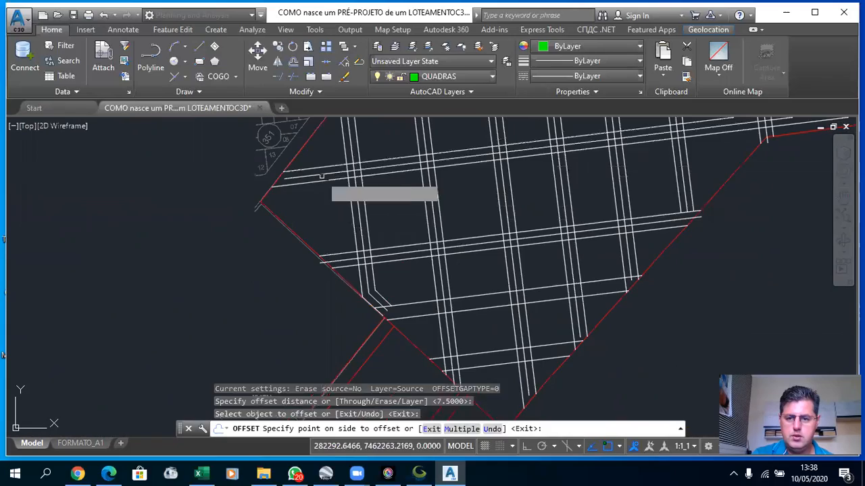
left_click(332, 197)
Step: Offset the upper edges of the two southernmost east-west streets 7.5 inward to create their centerlines
scroll(356, 223, "down", 6)
scroll(387, 162, "up", 2)
scroll(386, 185, "up", 3)
scroll(473, 152, "down", 2)
scroll(487, 162, "up", 1)
scroll(554, 233, "down", 2)
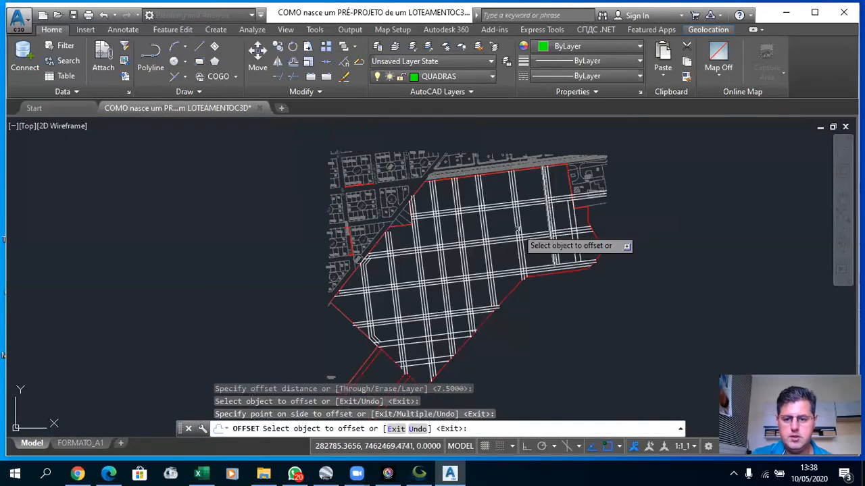
scroll(450, 355, "up", 5)
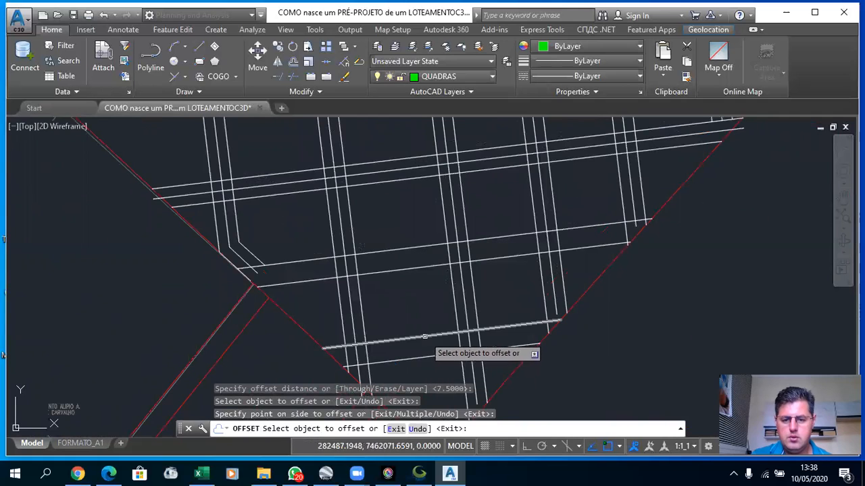
left_click(425, 336)
left_click(421, 343)
scroll(402, 251, "down", 4)
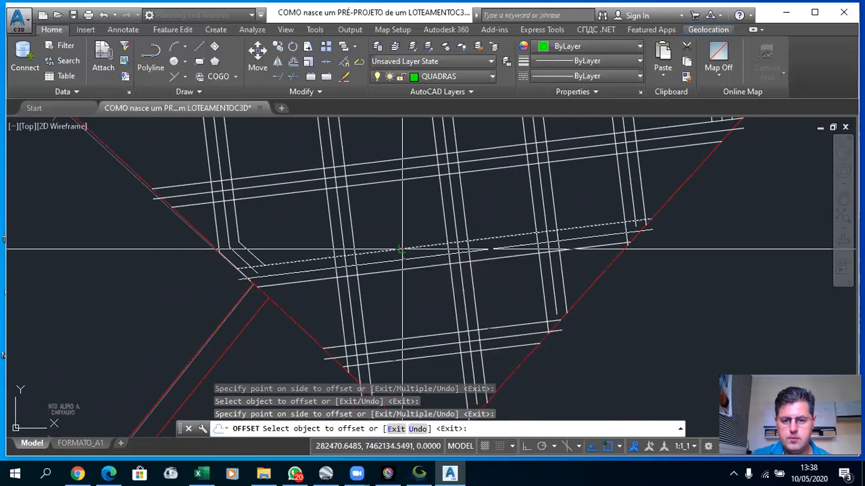
Step: Extend the short north-south street lines beside block 383 northward past the red boundary notch
scroll(416, 169, "up", 3)
scroll(459, 284, "down", 4)
scroll(459, 290, "up", 5)
scroll(443, 292, "down", 3)
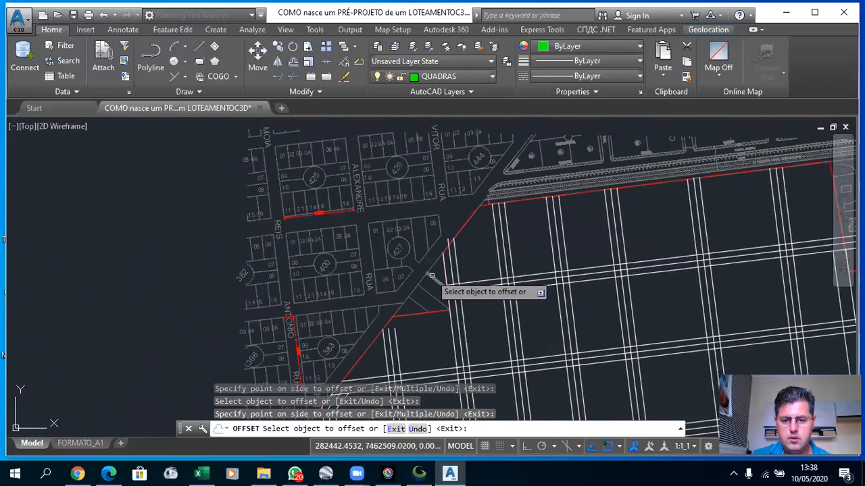
scroll(407, 336, "up", 3)
key("Escape")
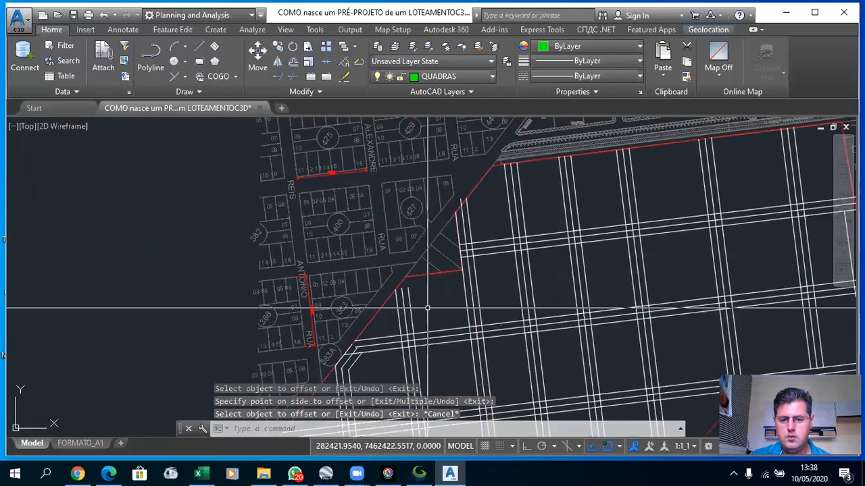
key("Return")
key("Return")
left_click(417, 307)
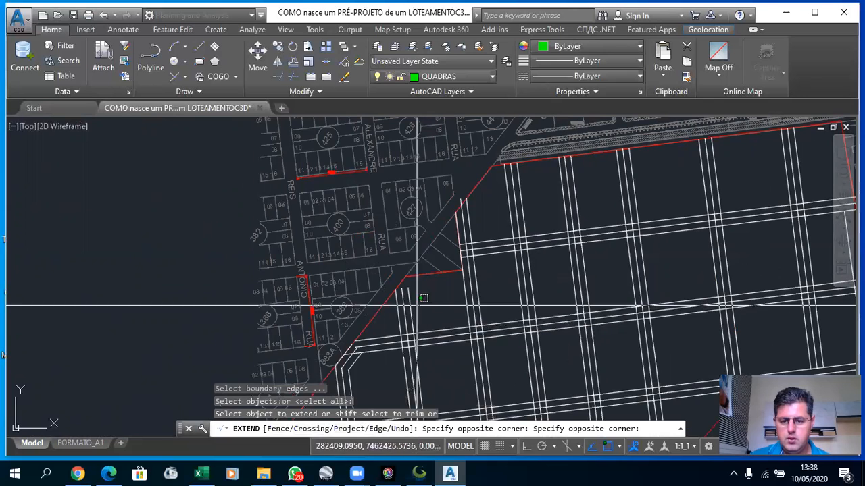
left_click(394, 309)
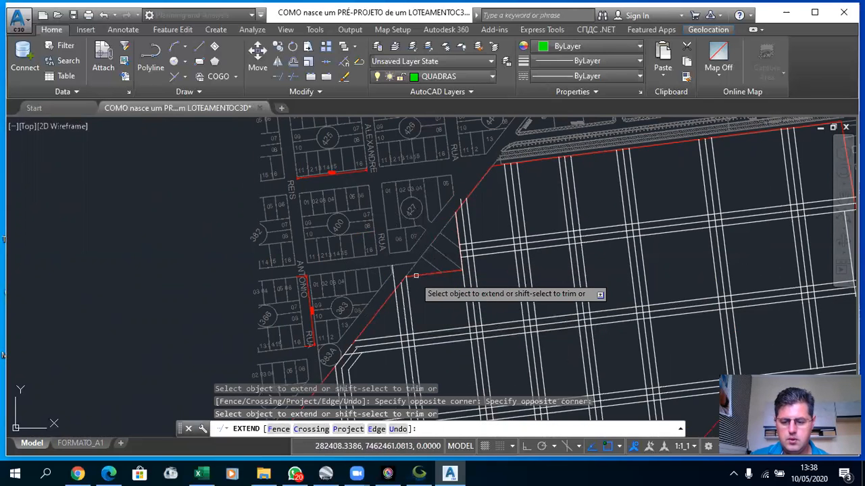
Step: Trim the part of the western street line that projects beyond the red boundary next to block 383
key("Escape")
type("tr")
key("Return")
key("Return")
scroll(369, 277, "up", 4)
key("Escape")
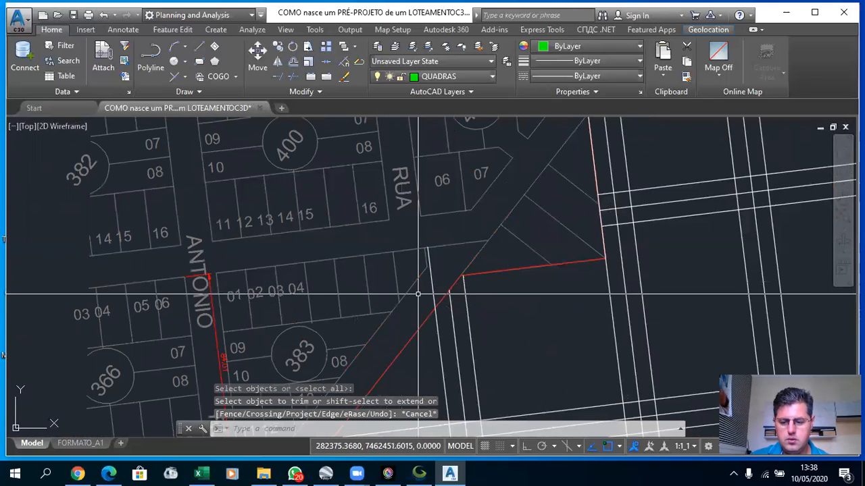
key("Return")
key("Return")
left_click(432, 283)
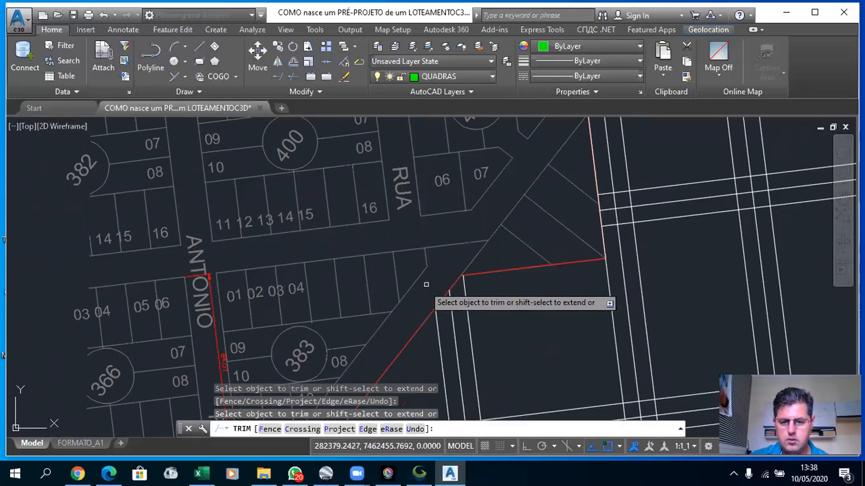
Step: Extend the southernmost north-south centerline to the red boundary and trim the neighbouring centerline's overshoot at the southwest boundary
scroll(443, 296, "down", 6)
scroll(451, 292, "up", 5)
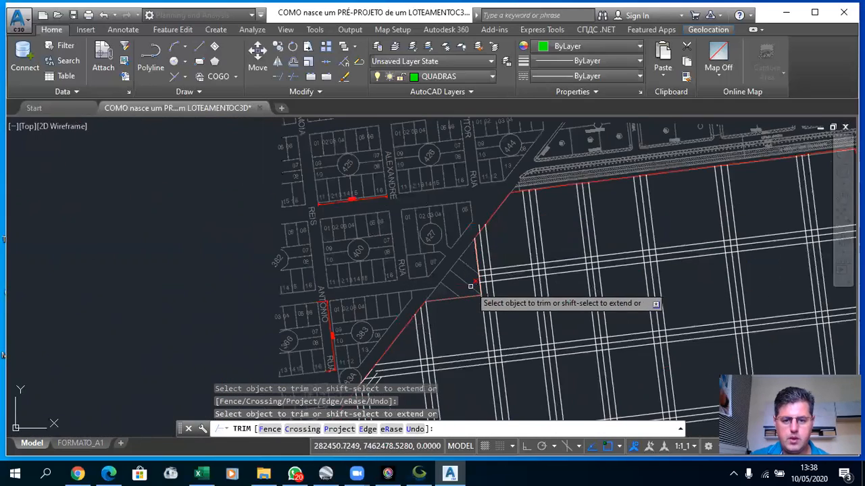
scroll(439, 284, "down", 4)
scroll(451, 281, "down", 2)
scroll(499, 237, "up", 2)
scroll(500, 239, "down", 5)
scroll(485, 375, "up", 3)
scroll(483, 379, "up", 5)
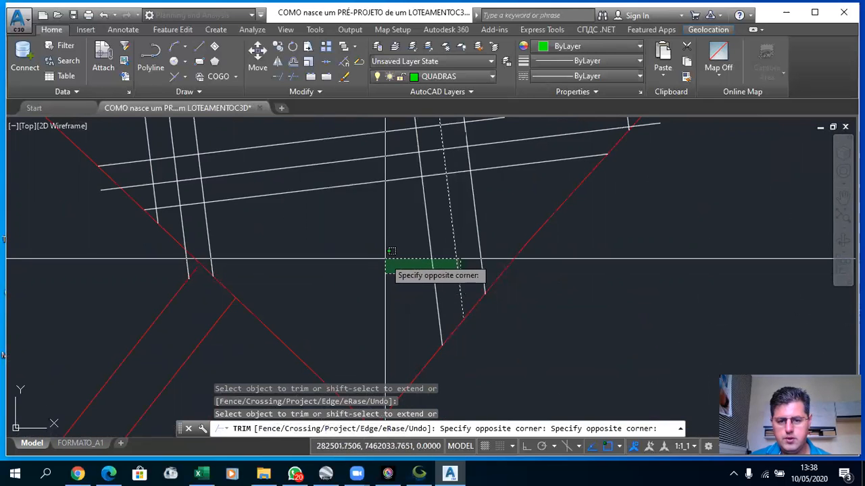
left_click(386, 258, "shift")
left_click(185, 263)
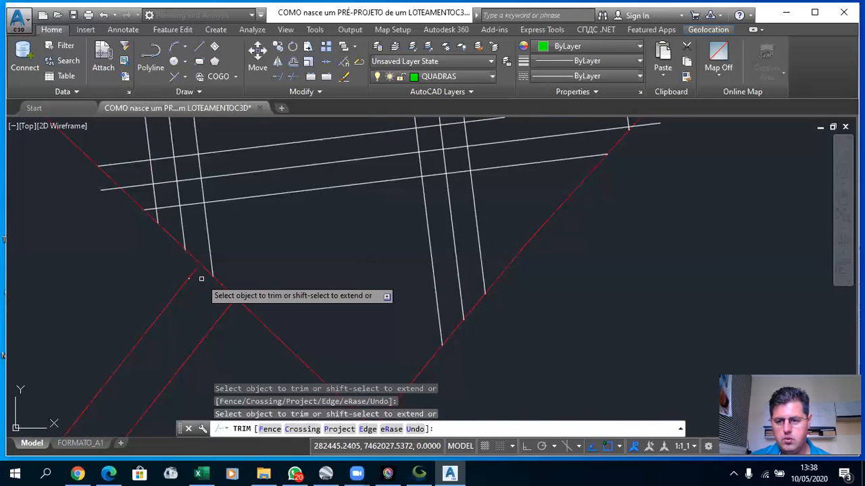
Step: Trim the overshooting east-west centerline at the southeast boundary and extend the short north-south centerline beside it to the boundary
scroll(202, 278, "down", 3)
scroll(379, 220, "up", 4)
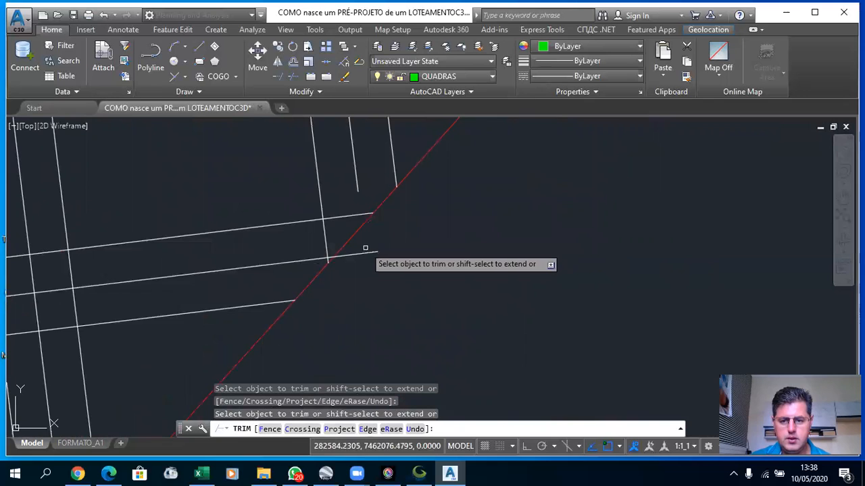
scroll(378, 226, "down", 2)
left_click(370, 201, "shift")
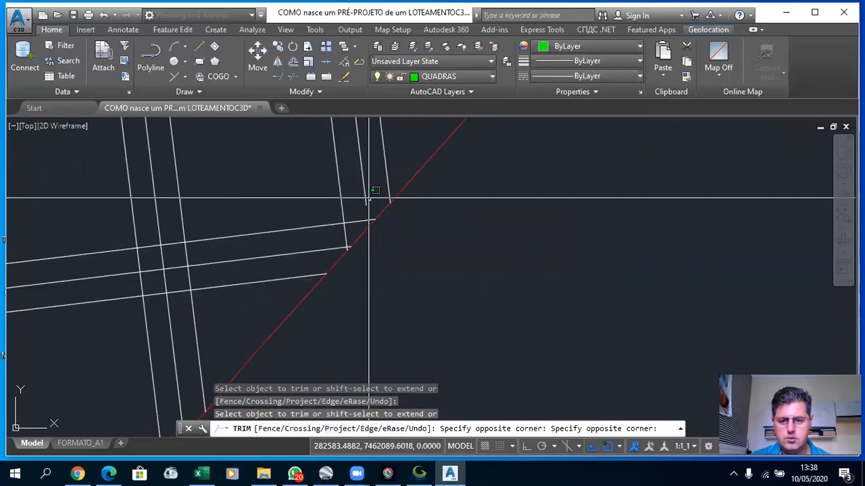
left_click(358, 188, "shift")
left_click(369, 203, "shift")
left_click(356, 195, "shift")
Step: Extend the east-west street centerline to the eastern red boundary and trim the centerline overshoot at the southeast boundary
scroll(370, 324, "down", 9)
scroll(431, 255, "up", 3)
scroll(466, 254, "up", 5)
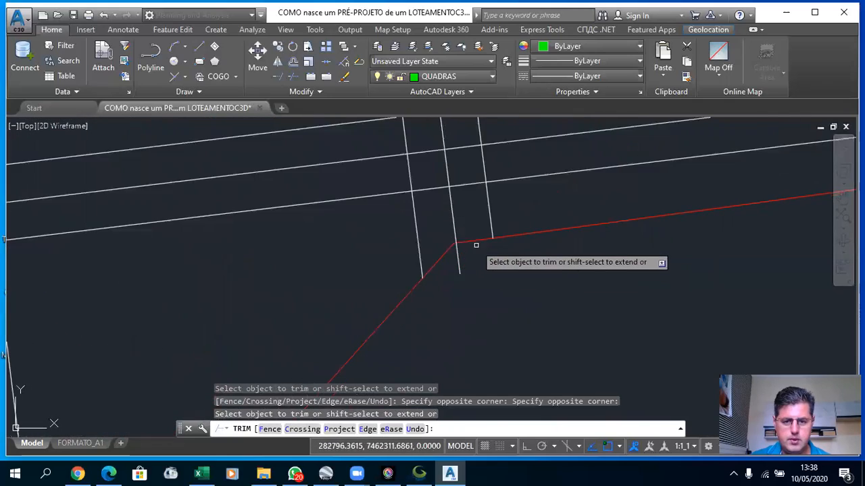
scroll(463, 253, "down", 4)
scroll(546, 237, "up", 2)
scroll(583, 214, "down", 2)
scroll(597, 203, "up", 4)
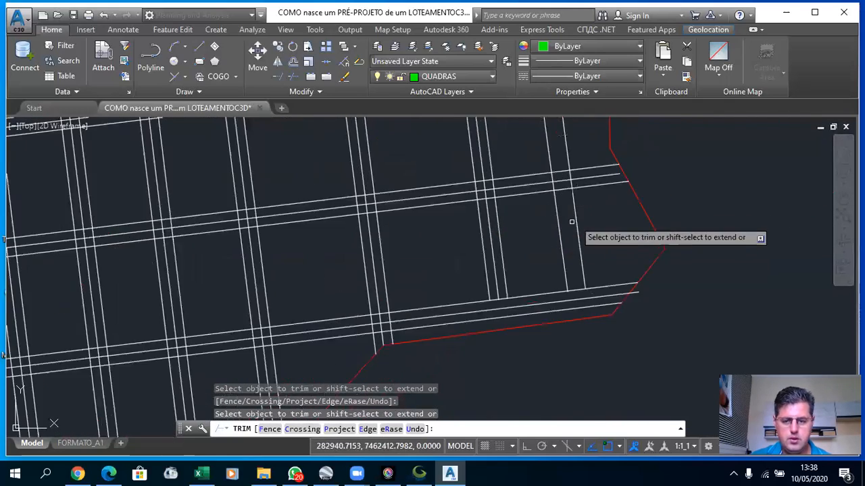
left_click(611, 173)
left_click(609, 173)
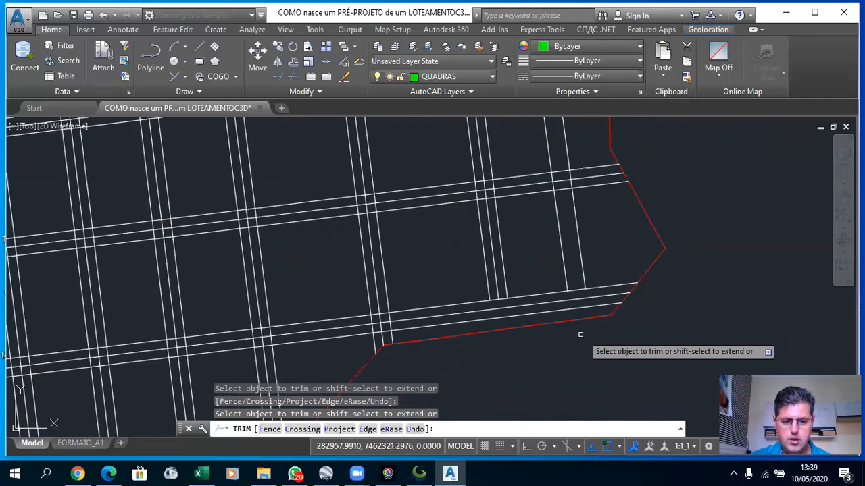
Step: Extend the short north-south street line near the substation northward to the centerline of the east-west street
scroll(579, 334, "down", 3)
scroll(590, 184, "down", 3)
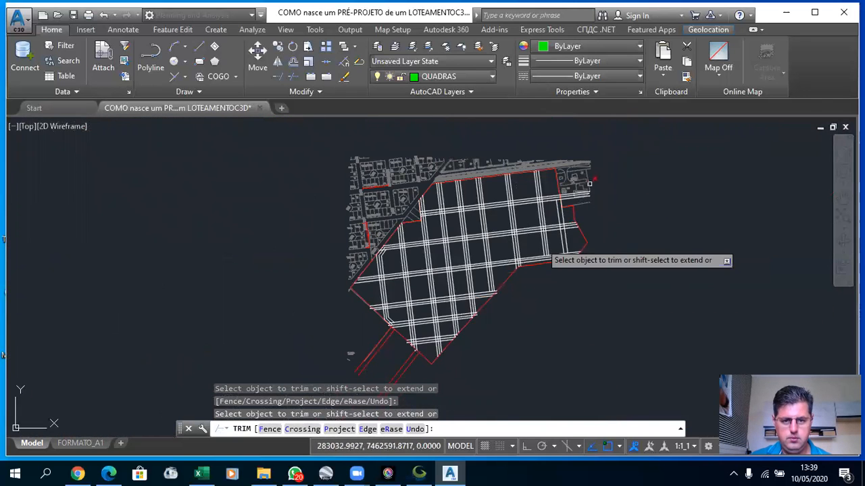
scroll(562, 184, "up", 4)
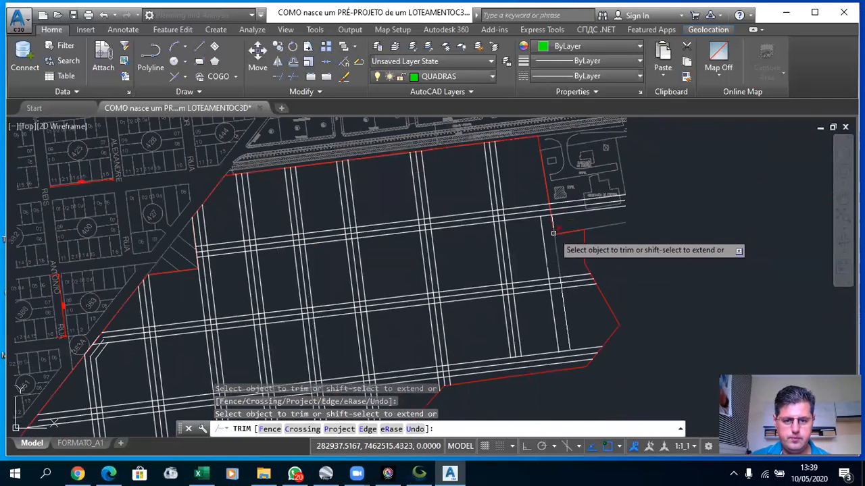
scroll(564, 232, "up", 2)
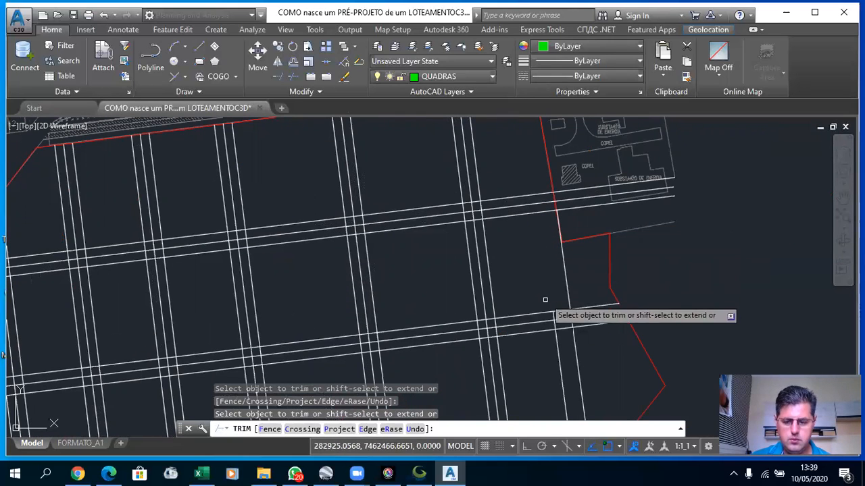
left_click(544, 224)
left_click(544, 227)
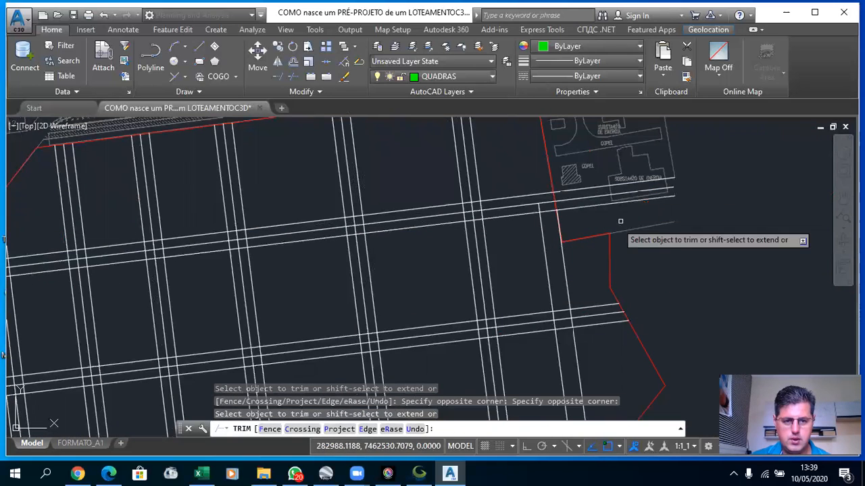
Step: Trim the east-west street lines that project past the red boundary into the substation area
scroll(608, 243, "down", 2)
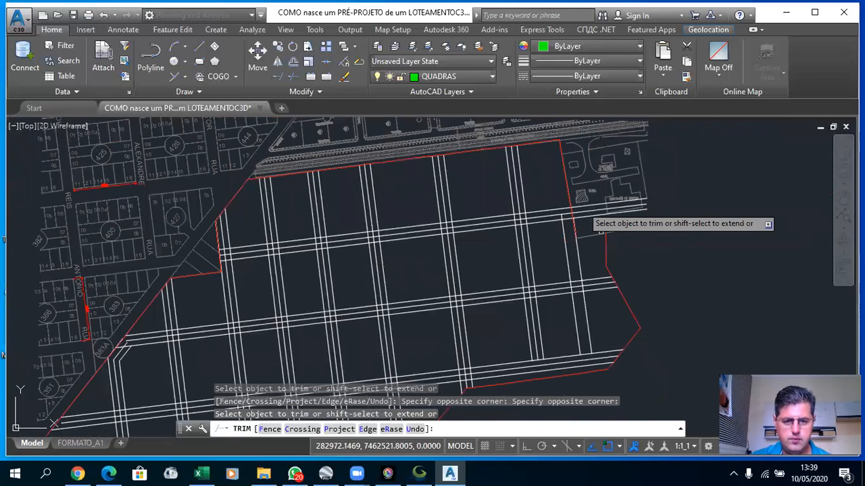
scroll(600, 232, "up", 3)
left_click(585, 229)
left_click(574, 189)
scroll(595, 226, "down", 4)
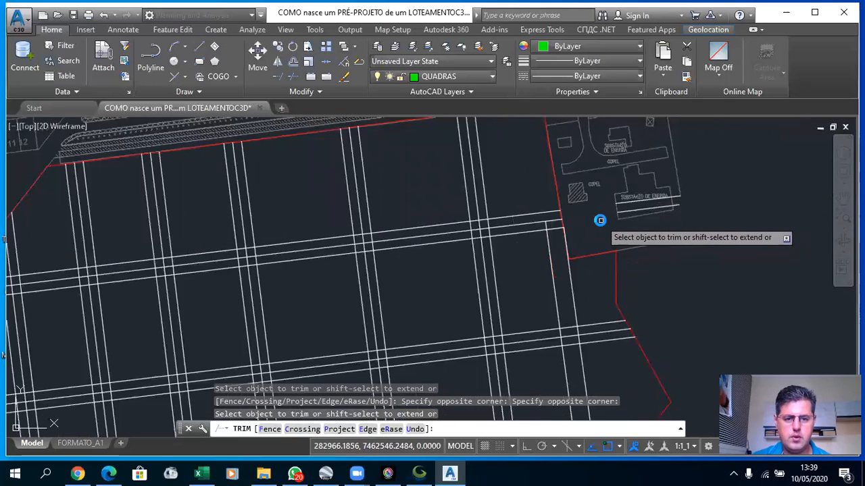
scroll(419, 210, "up", 2)
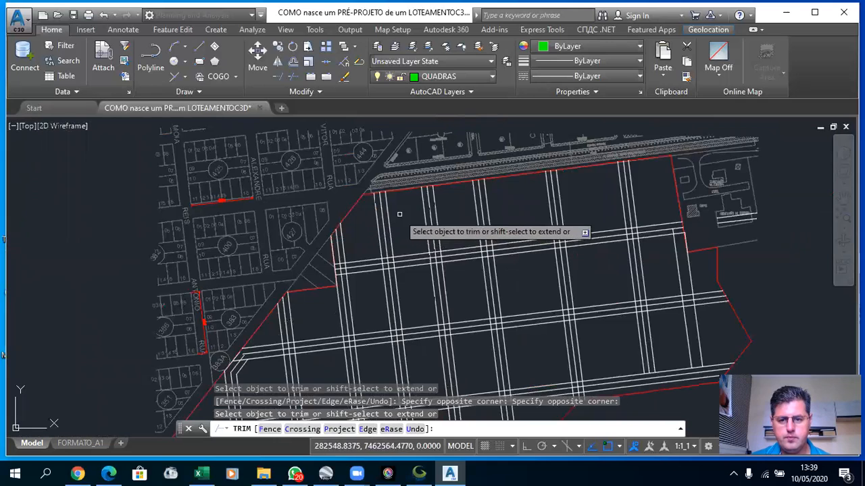
scroll(449, 189, "down", 1)
key("Escape")
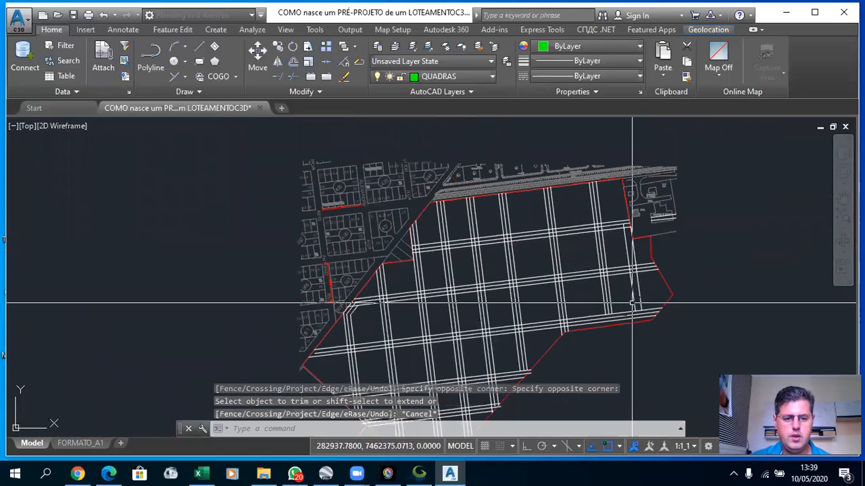
Step: Offset the west line of the easternmost north-south street 7.5 to the east to create its centerline
scroll(608, 264, "up", 3)
type("o")
key("Return")
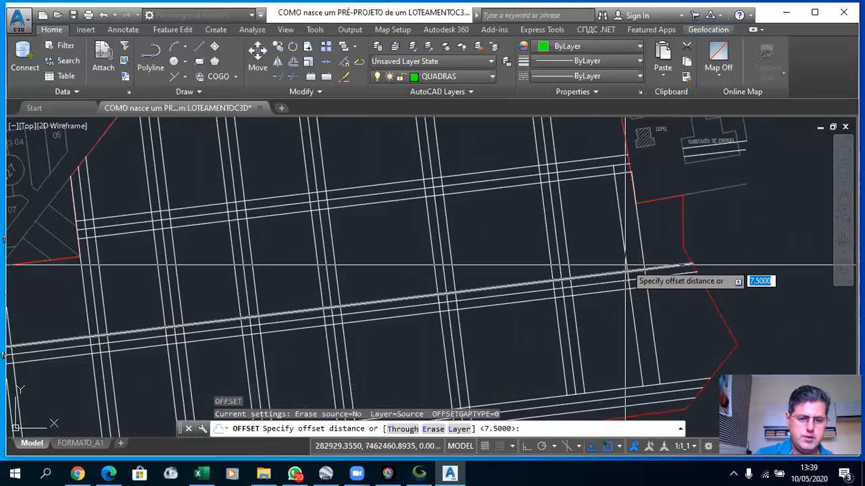
key("Return")
left_click(623, 245)
left_click(634, 239)
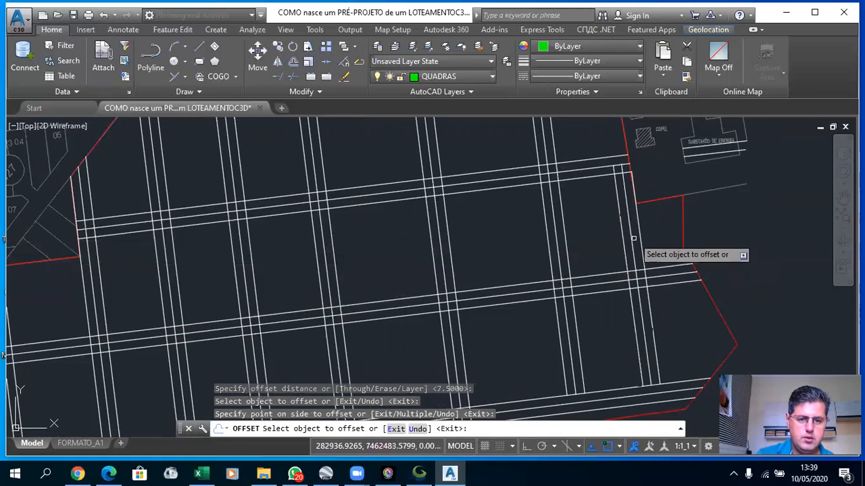
key("Escape")
scroll(617, 177, "down", 5)
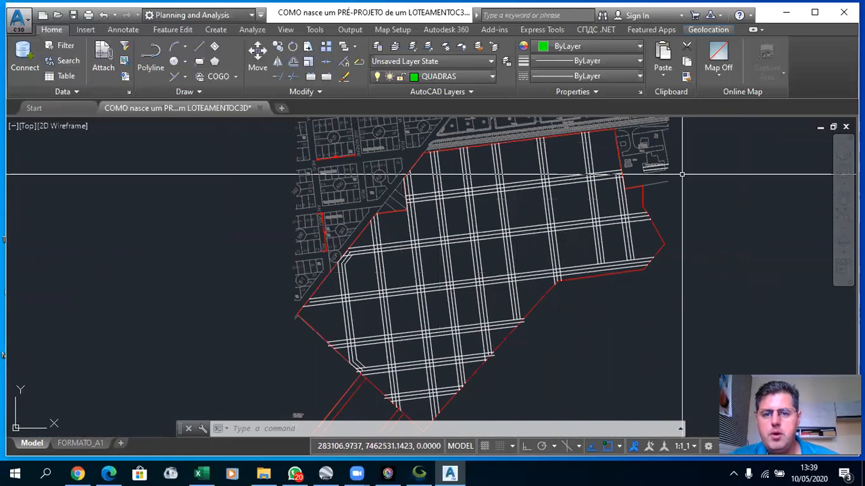
Step: Switch the workspace to Civil 3D
left_click(211, 14)
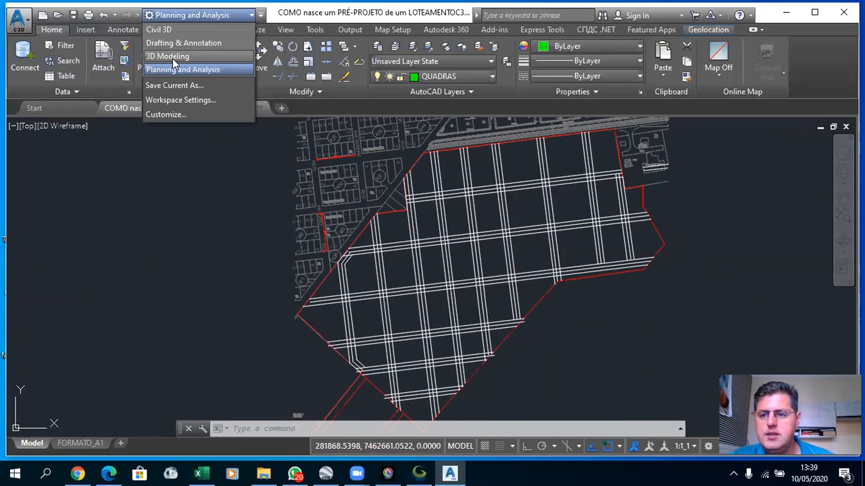
left_click(169, 29)
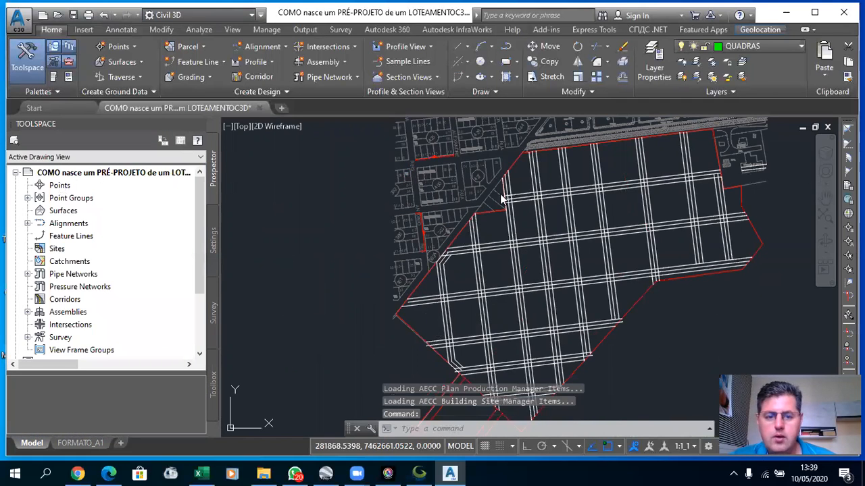
left_click(721, 321)
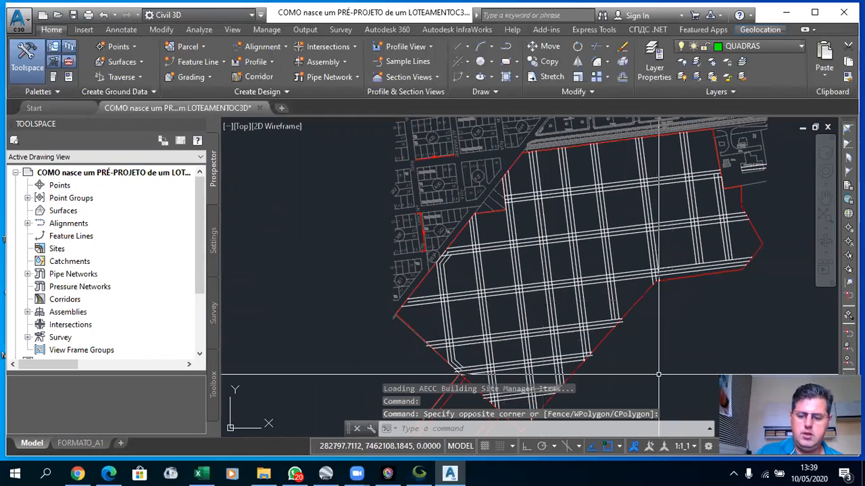
Step: Trim the east-west centerline's overshoot at the southeast diagonal boundary and extend the adjoining north-south centerline to meet it
type("tr")
key("Return")
key("Return")
scroll(637, 334, "up", 5)
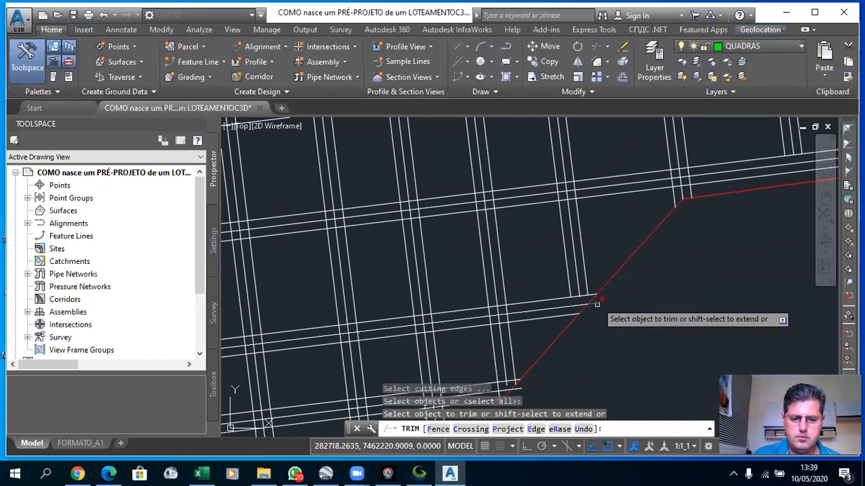
left_click(591, 304)
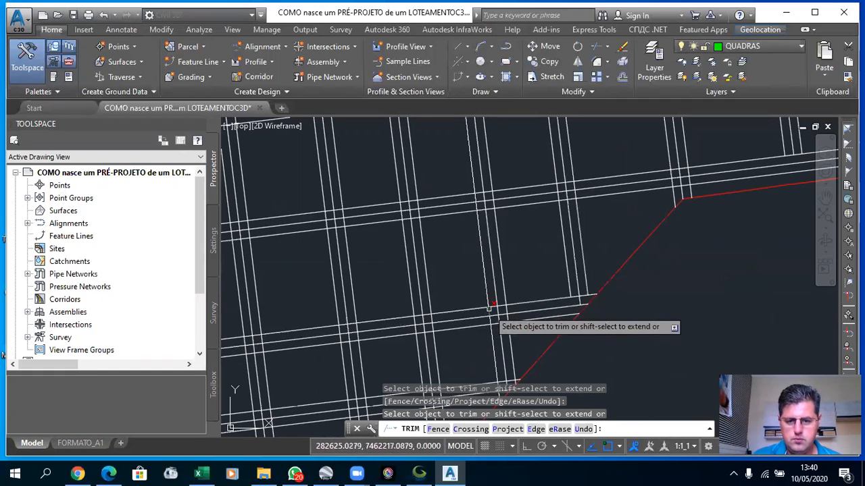
Step: Join the diagonal street centerline to the east-west centerline beside block 383A, extending the diagonal and trimming the excess end
scroll(595, 304, "down", 4)
scroll(561, 270, "up", 2)
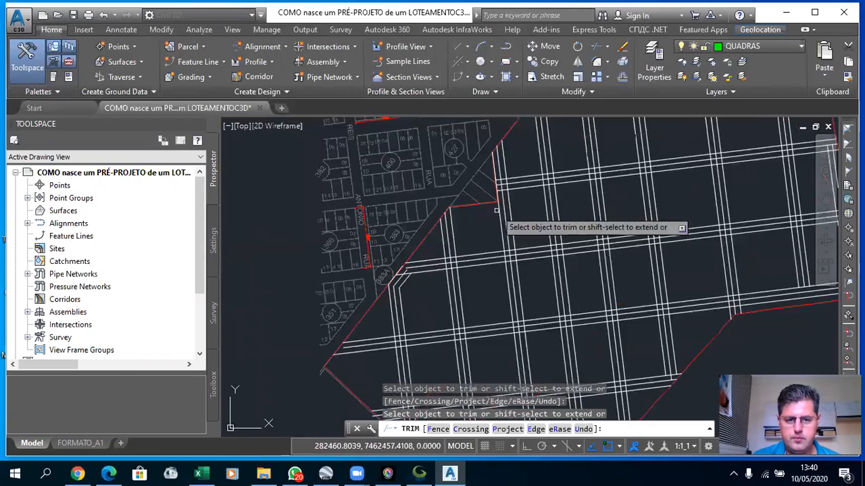
scroll(510, 243, "down", 2)
scroll(504, 264, "up", 4)
scroll(417, 256, "down", 3)
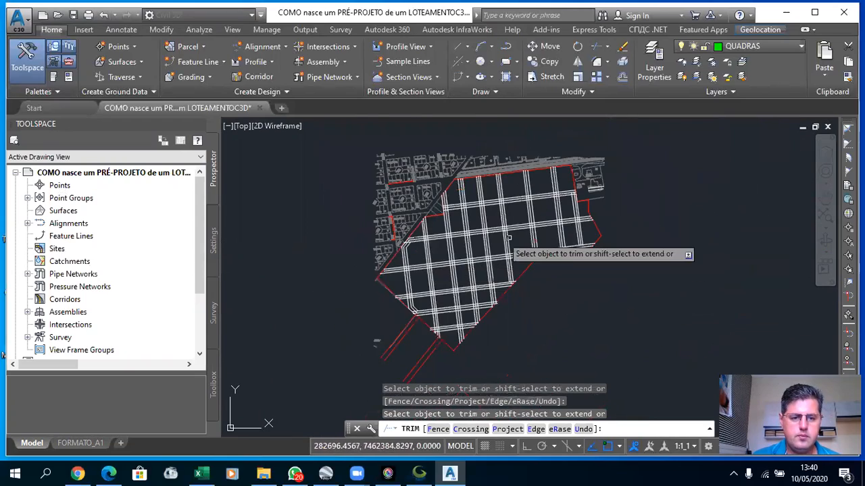
scroll(399, 236, "up", 2)
scroll(400, 236, "up", 5)
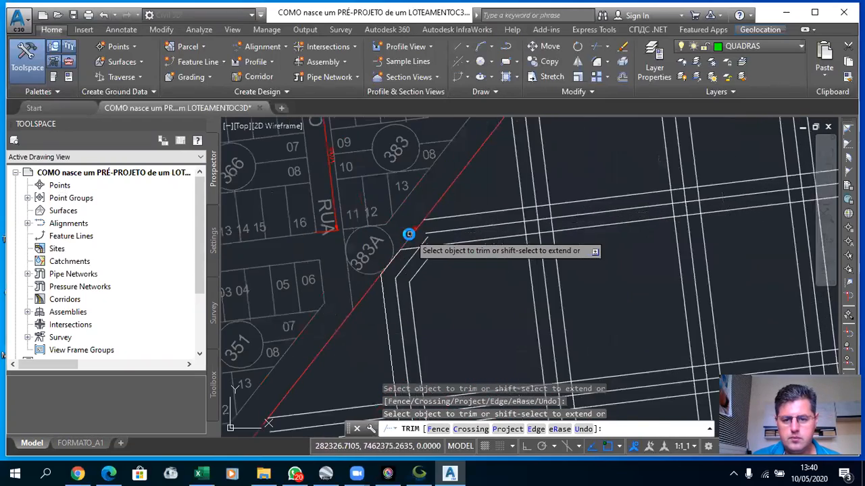
left_click(436, 237)
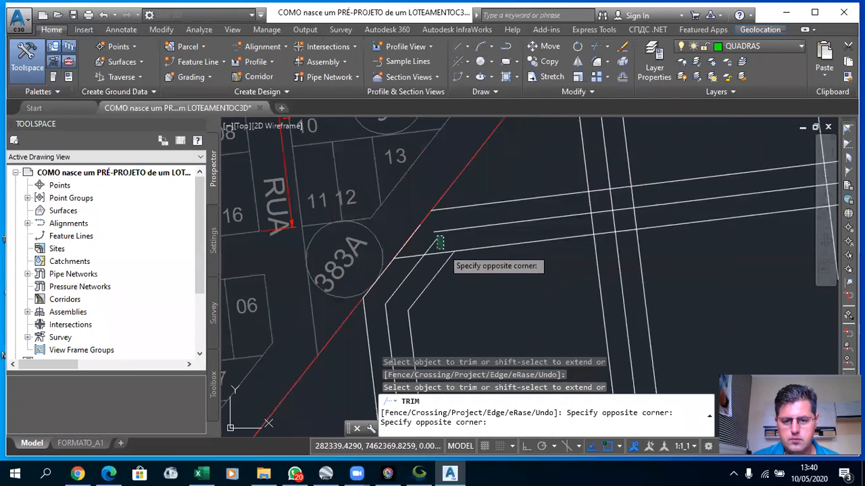
left_click(435, 241)
left_click(433, 237)
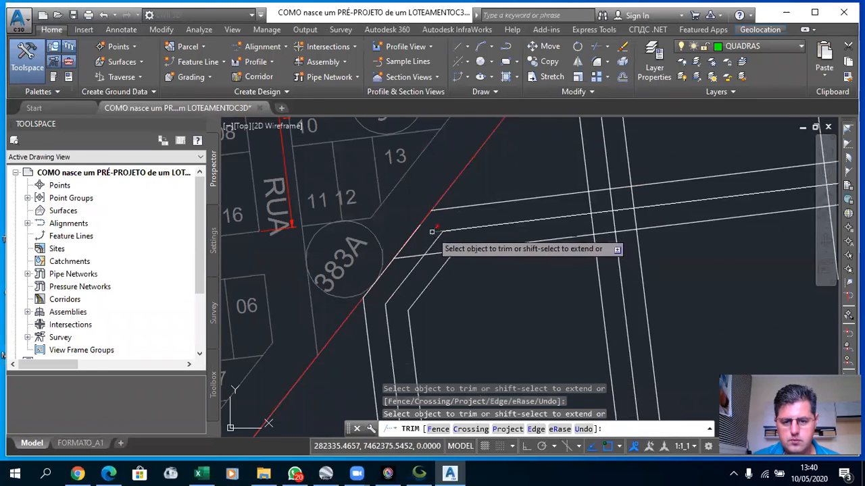
scroll(423, 236, "down", 3)
scroll(476, 244, "down", 2)
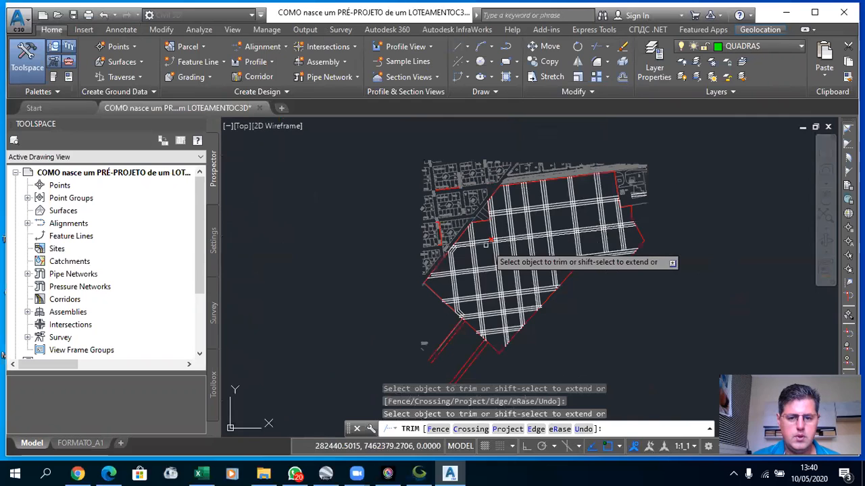
Step: Extend the two easternmost north-south street centerlines southward to the centerline of the southern east-west street
scroll(621, 201, "up", 4)
scroll(603, 177, "up", 4)
scroll(579, 210, "down", 2)
scroll(577, 215, "down", 2)
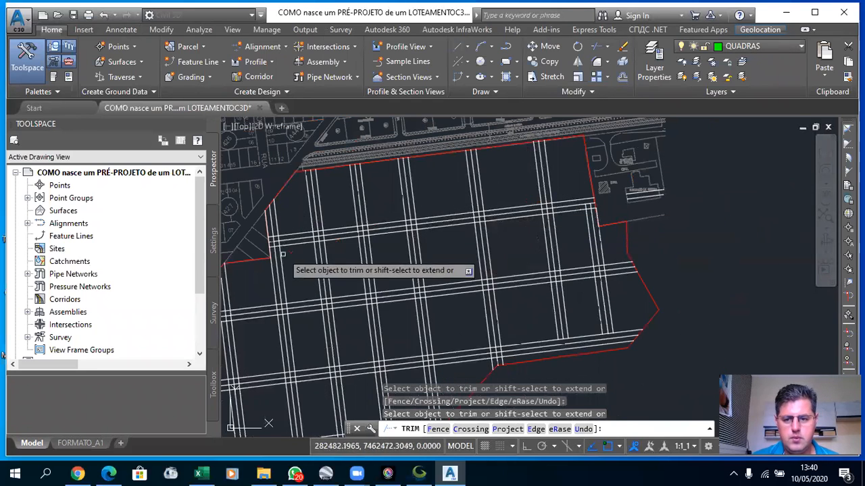
scroll(514, 250, "down", 2)
scroll(547, 331, "up", 4)
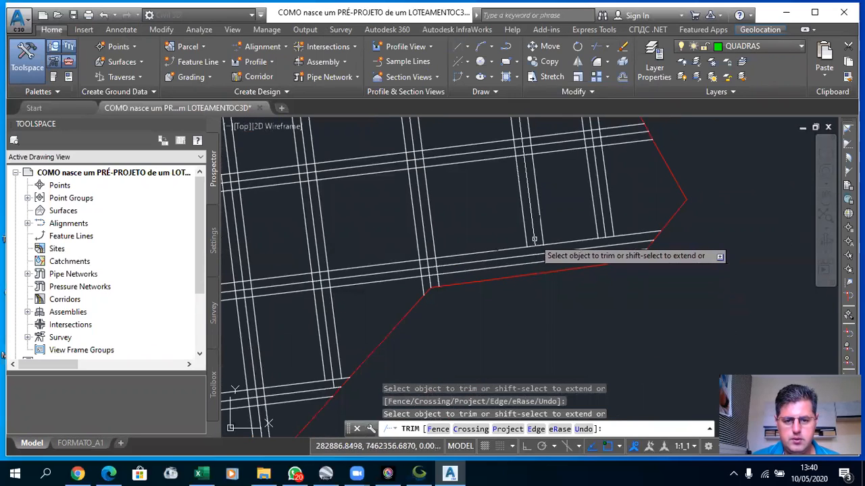
left_click(607, 245, "shift")
left_click(605, 236, "shift")
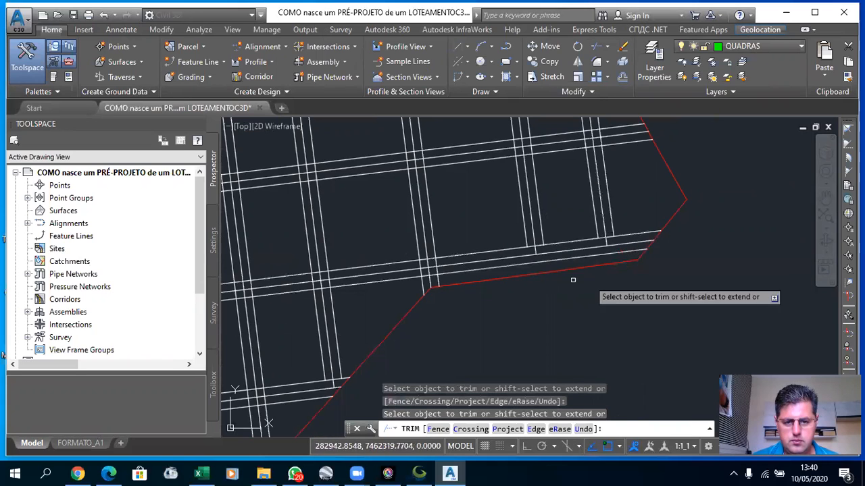
Step: Examine the street line junctions along the southwest and southeast boundaries for remaining gaps or overshoots
scroll(573, 279, "down", 3)
scroll(257, 291, "up", 3)
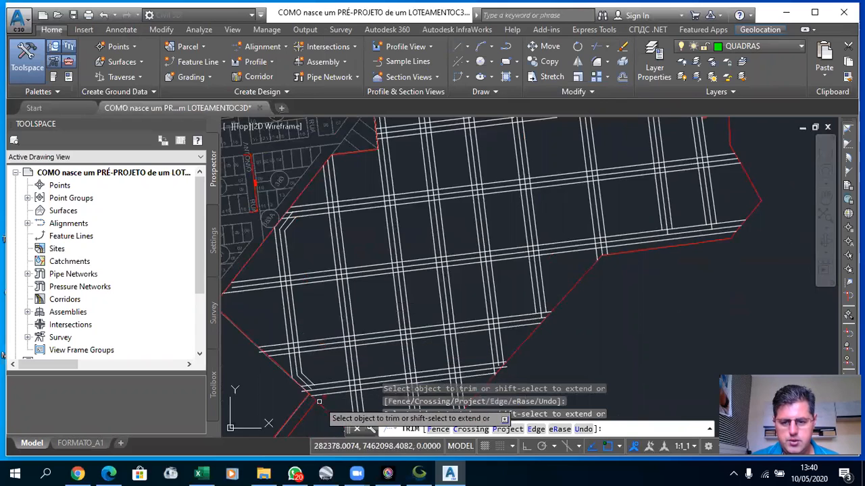
scroll(314, 400, "up", 5)
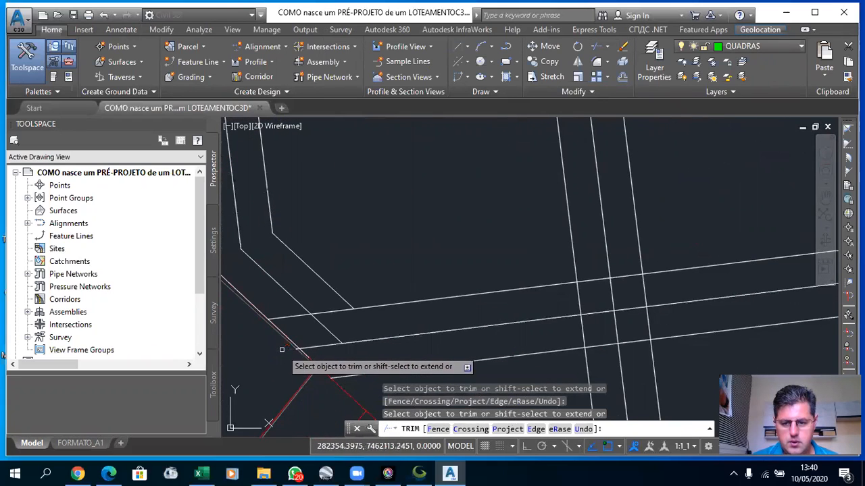
scroll(351, 335, "down", 5)
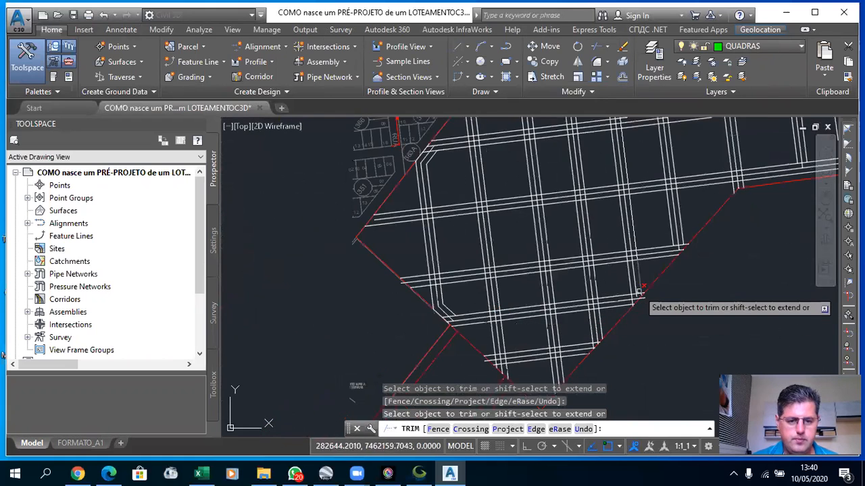
scroll(639, 292, "up", 5)
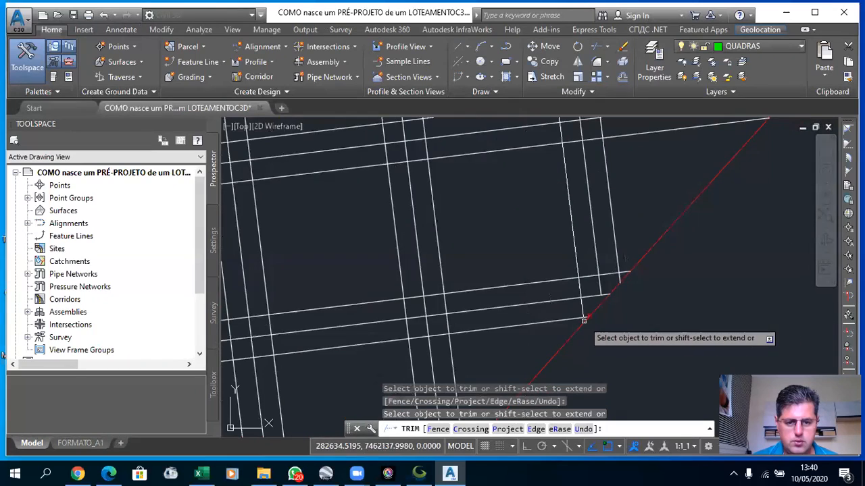
scroll(585, 326, "up", 3)
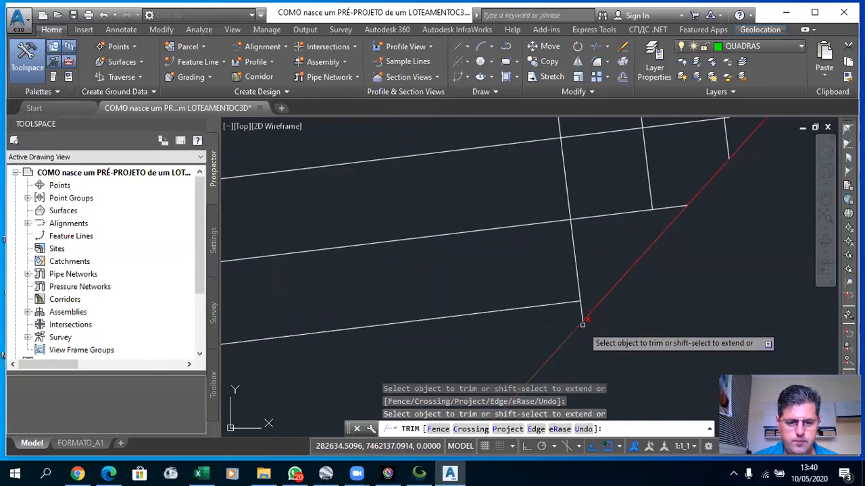
scroll(582, 325, "down", 3)
scroll(642, 290, "down", 2)
scroll(680, 228, "up", 2)
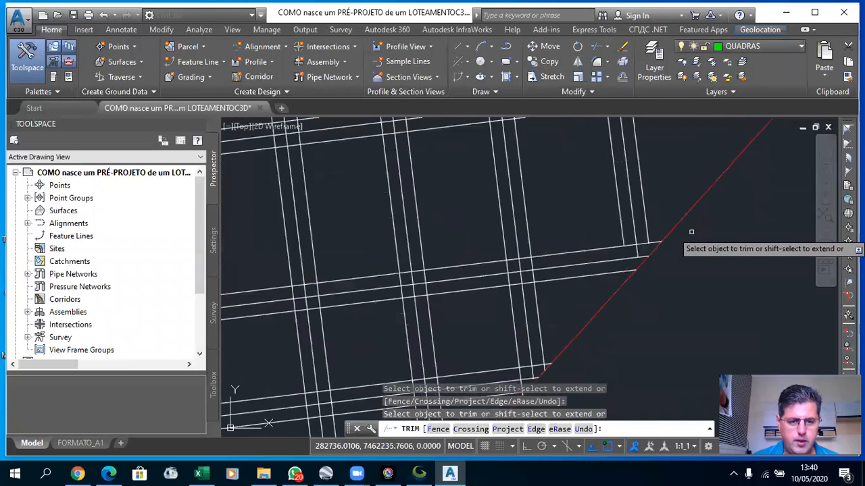
scroll(628, 279, "down", 4)
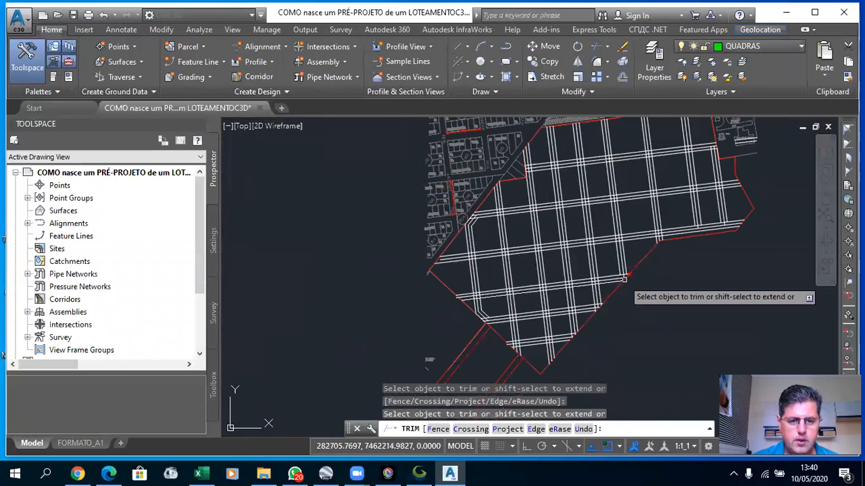
Step: Finish trimming the street lines and save the drawing
scroll(716, 247, "up", 4)
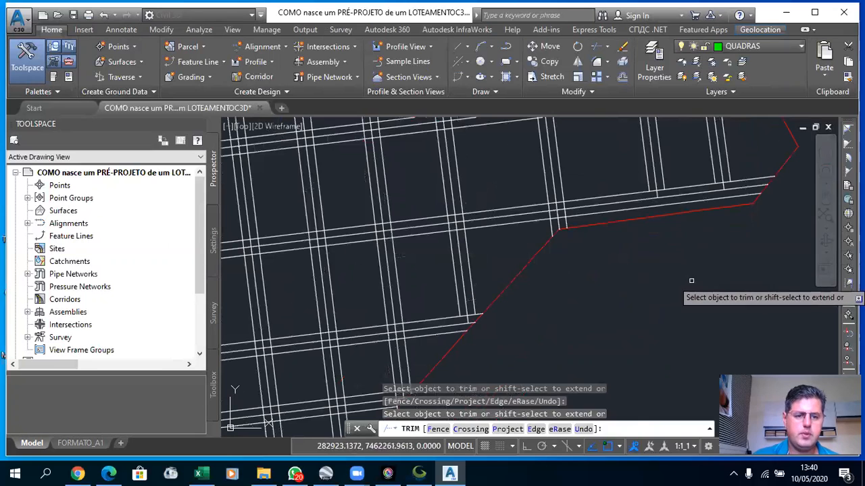
key("Escape")
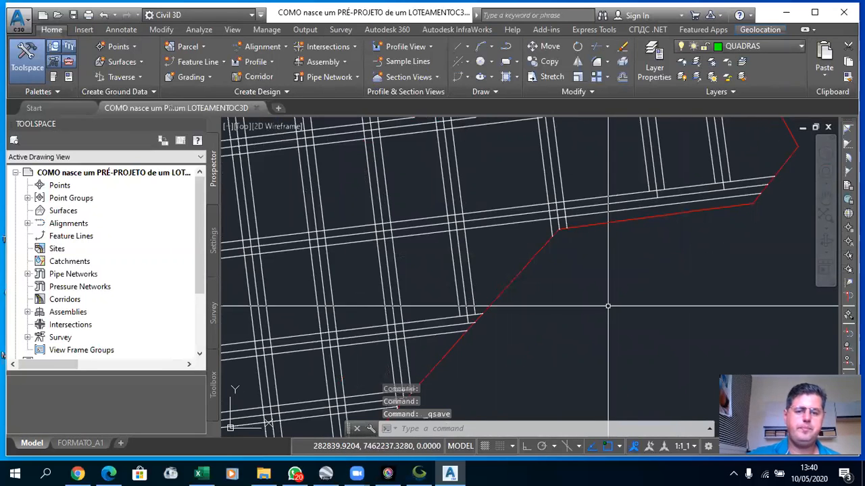
scroll(610, 303, "down", 5)
key("ctrl+s")
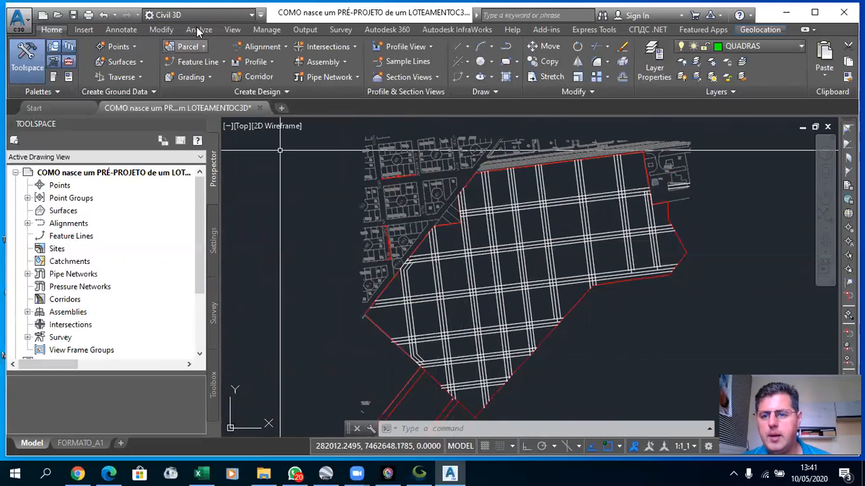
left_click(246, 48)
left_click(258, 65)
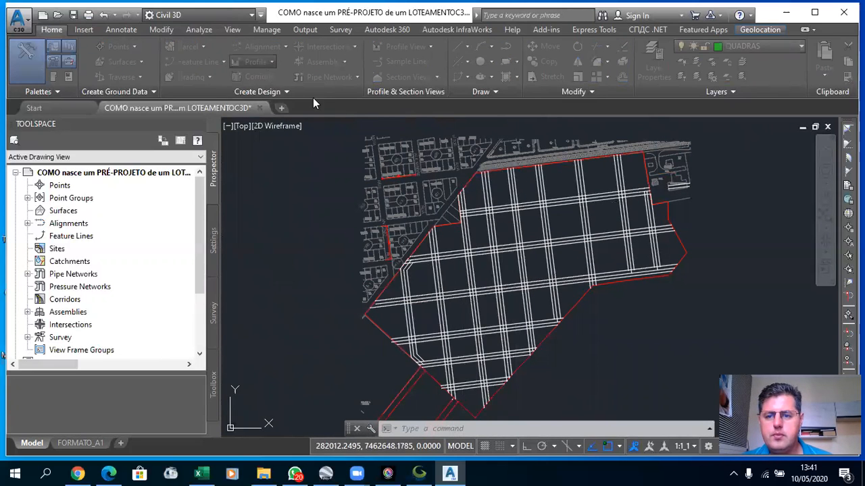
left_click(250, 10)
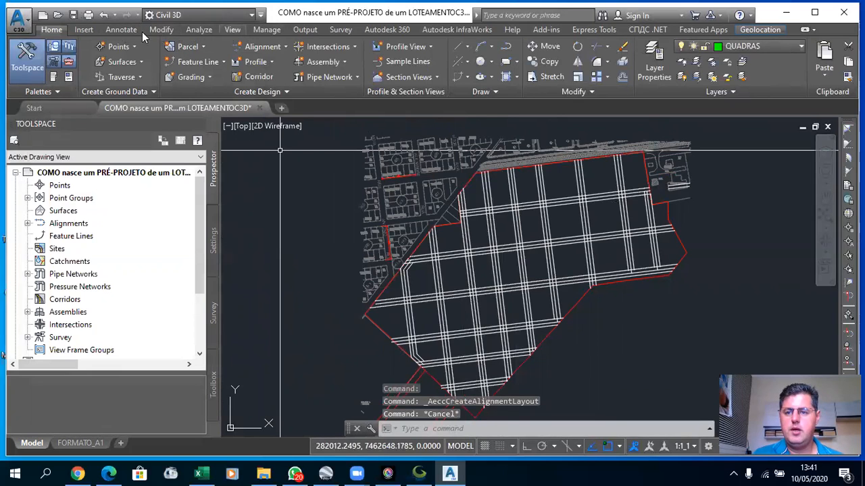
Step: Start an alignment from objects using the westernmost street centerline polyline beside block 383A, accepting its direction
left_click(261, 48)
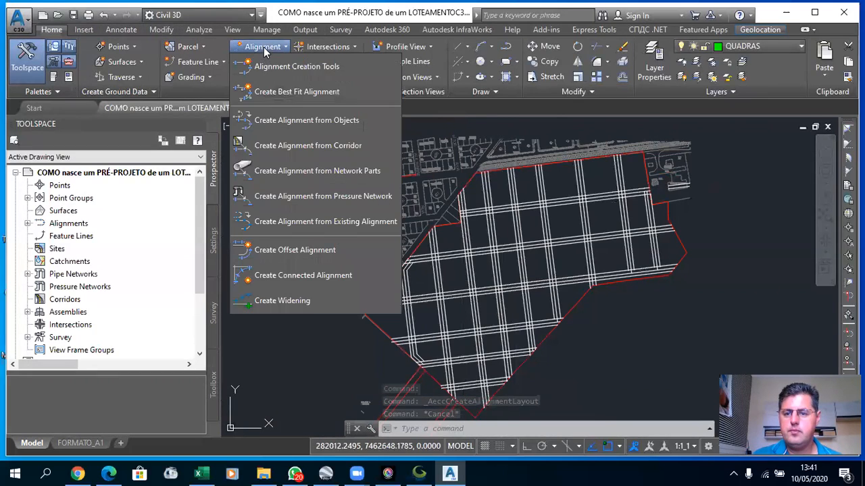
left_click(287, 125)
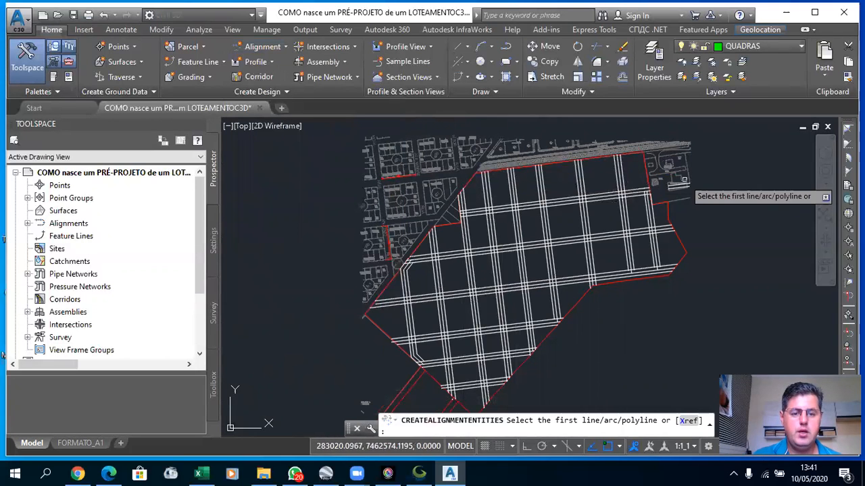
scroll(412, 287, "up", 2)
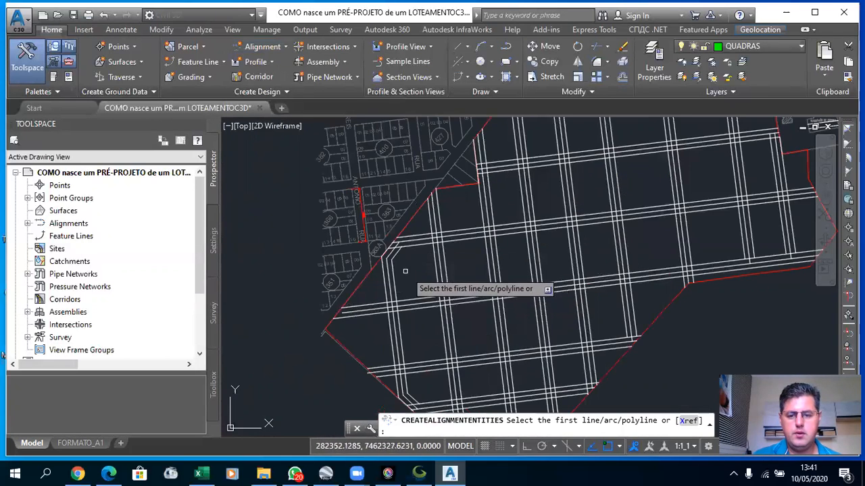
scroll(397, 256, "up", 2)
left_click(388, 249)
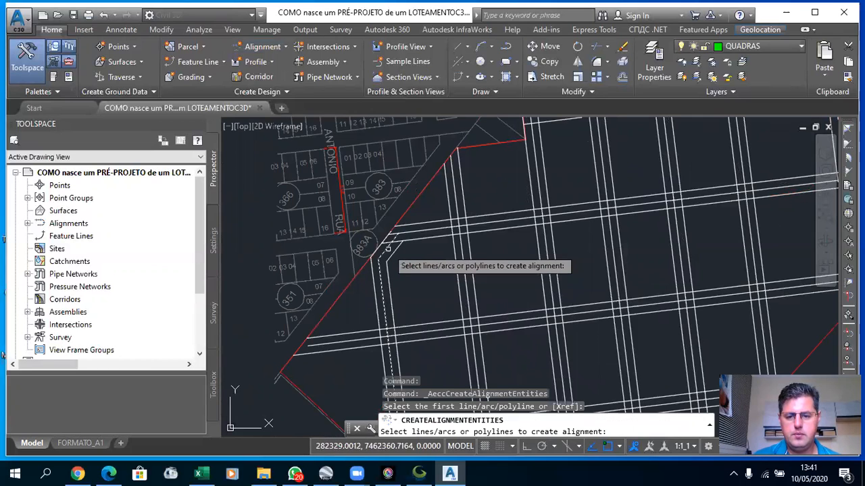
key("Return")
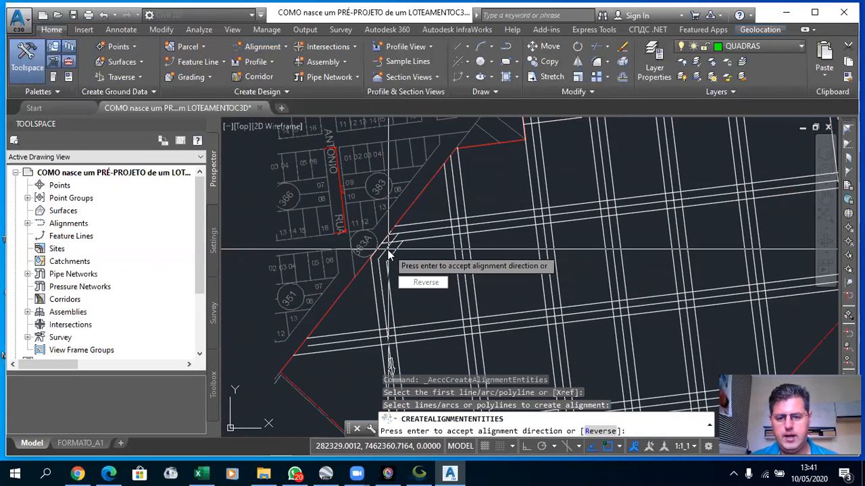
key("Return")
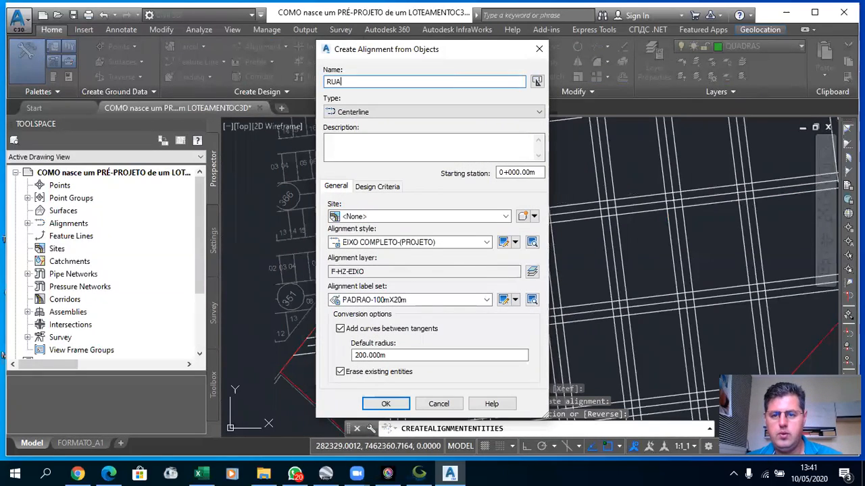
Step: Name the alignment RUA A and create a new site called LOTEAMENTO DO ZERO for it
left_click(366, 217)
left_click(369, 226)
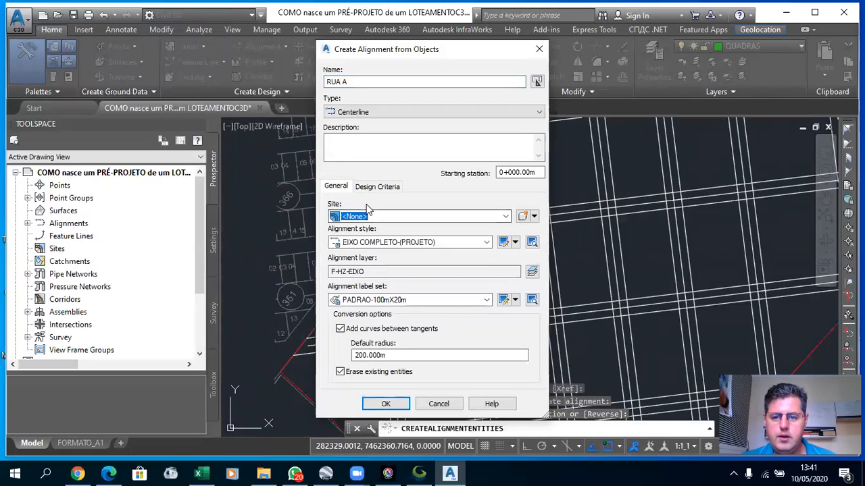
left_click(371, 218)
left_click(396, 225)
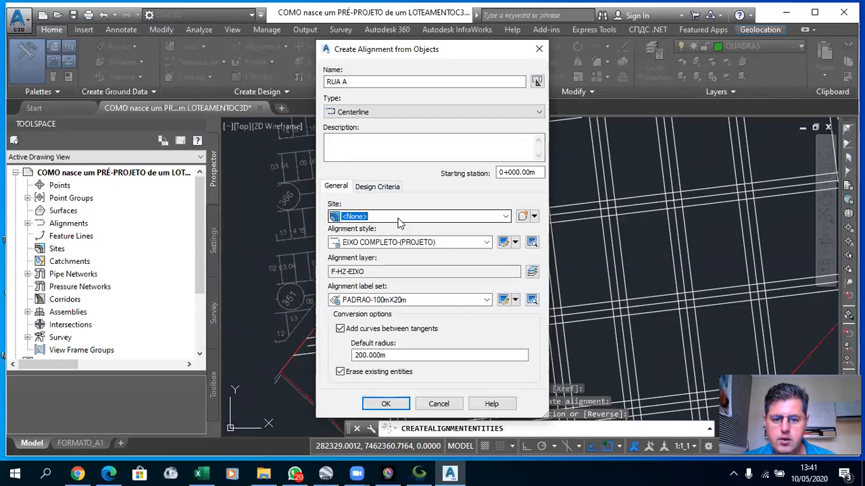
left_click(526, 217)
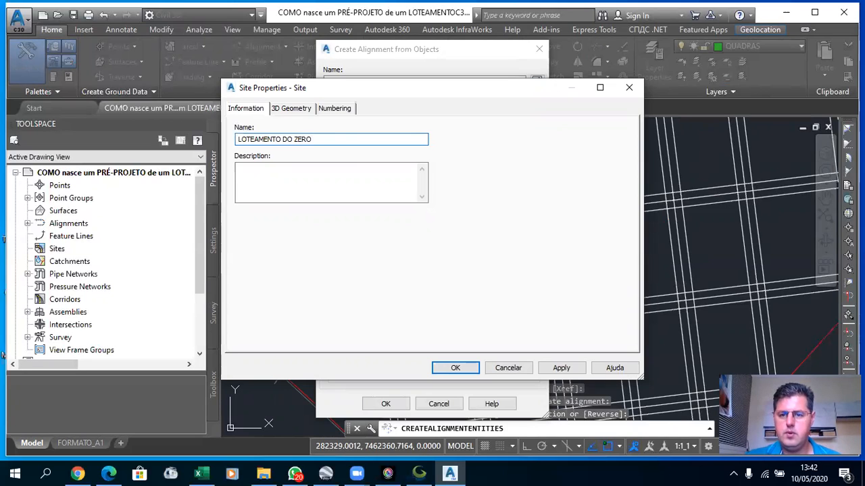
left_click(298, 109)
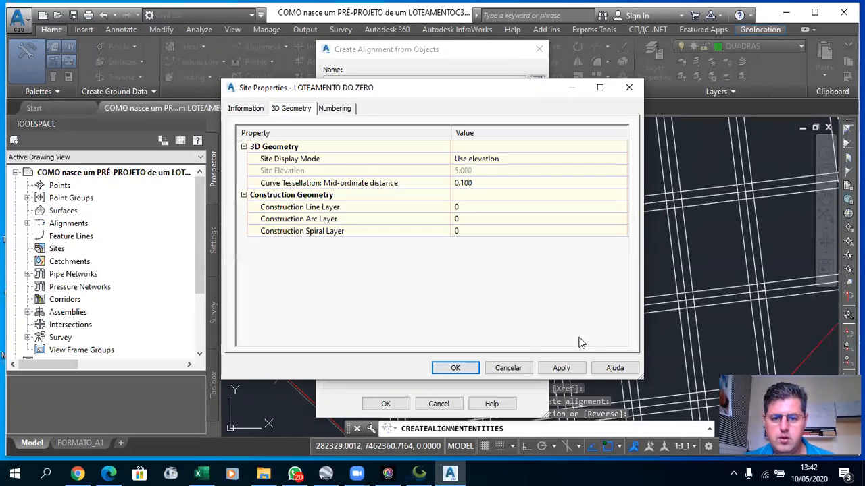
left_click(457, 368)
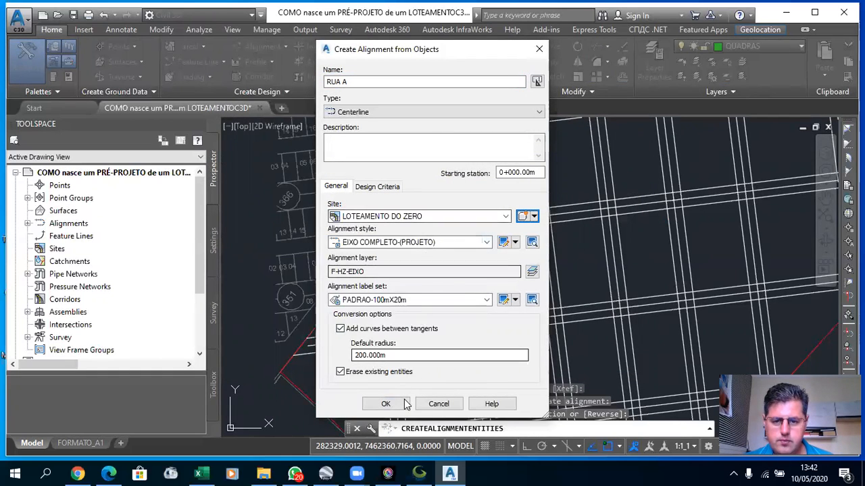
Step: Disable adding curves between tangents and create the RUA A alignment
left_click(341, 329)
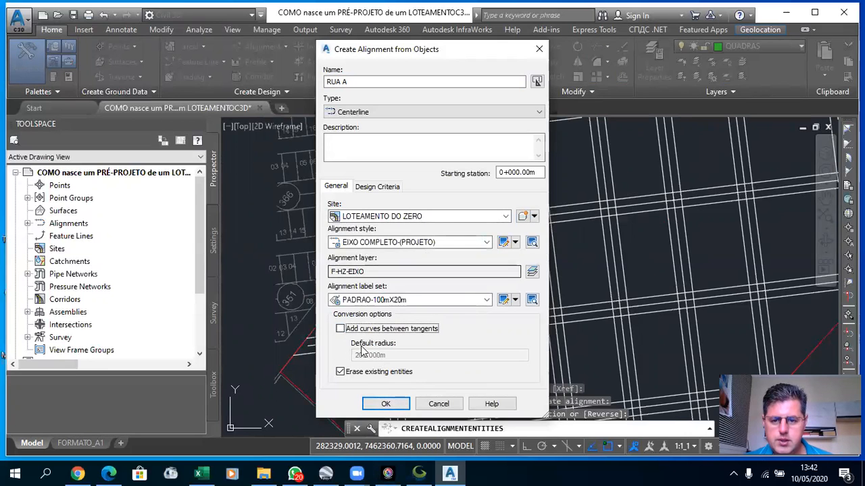
left_click(385, 403)
scroll(408, 236, "up", 2)
scroll(400, 235, "down", 2)
Step: Create alignment RUA B from the next north-south centerline to the east, in site LOTEAMENTO DO ZERO, without curves between tangents
key("Return")
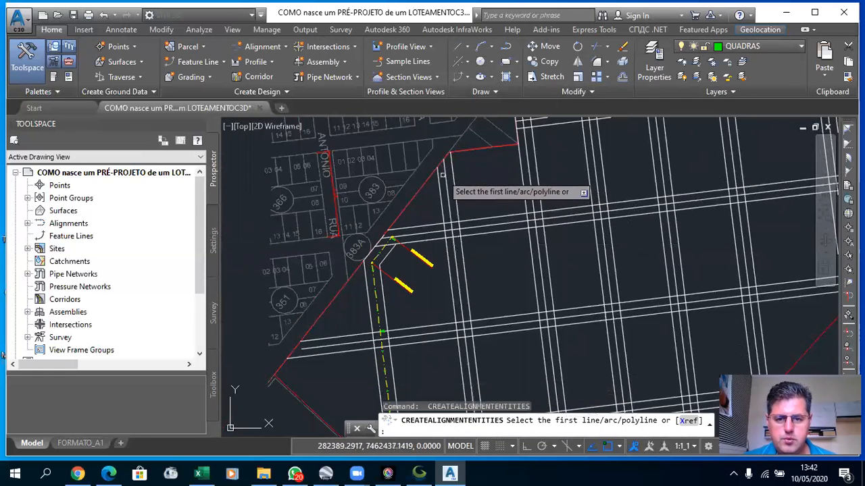
left_click(445, 173)
key("Return")
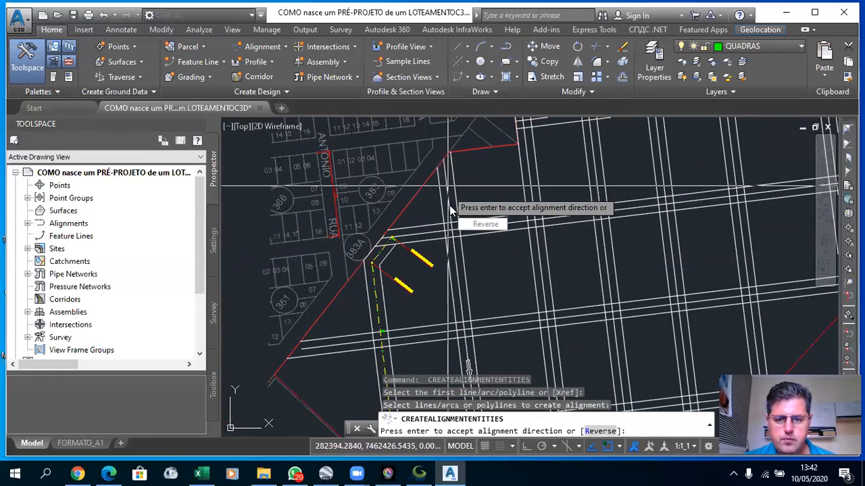
key("Return")
triple_click(418, 81)
type("RUA B")
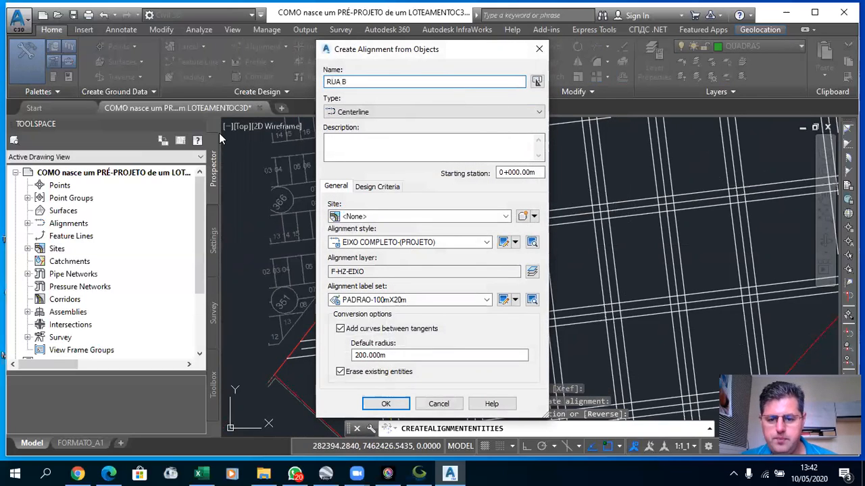
left_click(340, 329)
left_click(380, 216)
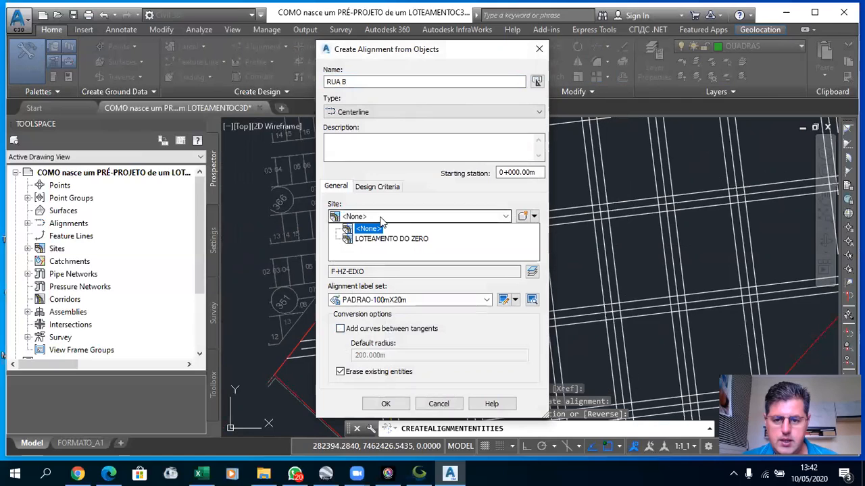
left_click(382, 236)
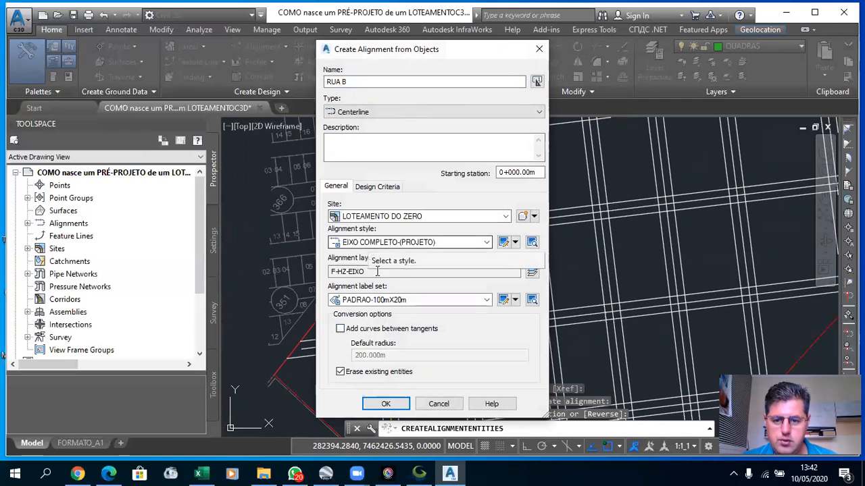
left_click(385, 404)
Step: Create alignment RUA C from the north-south centerline starting at the boundary near block 427, in site LOTEAMENTO DO ZERO, keeping its direction
key("Return")
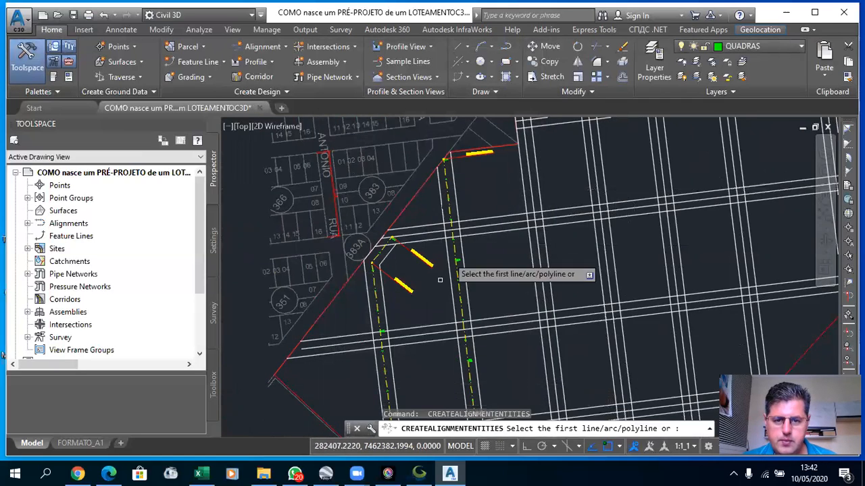
scroll(470, 208, "down", 3)
scroll(470, 209, "up", 3)
left_click(459, 216)
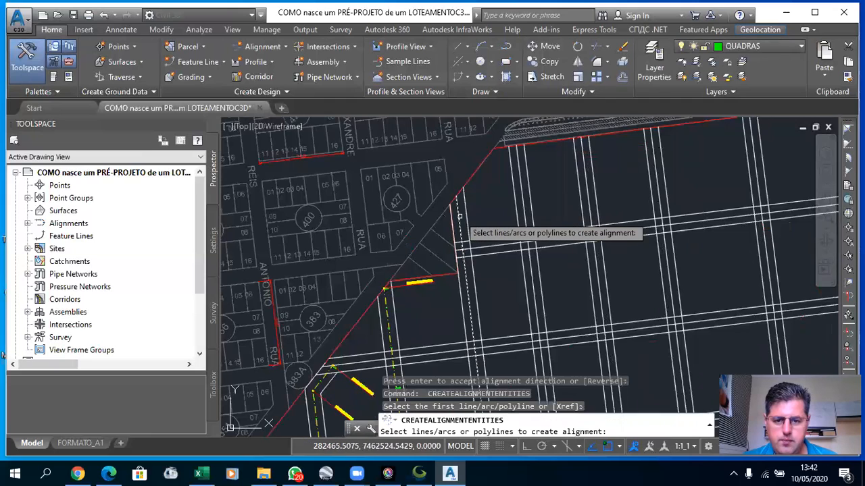
key("Return")
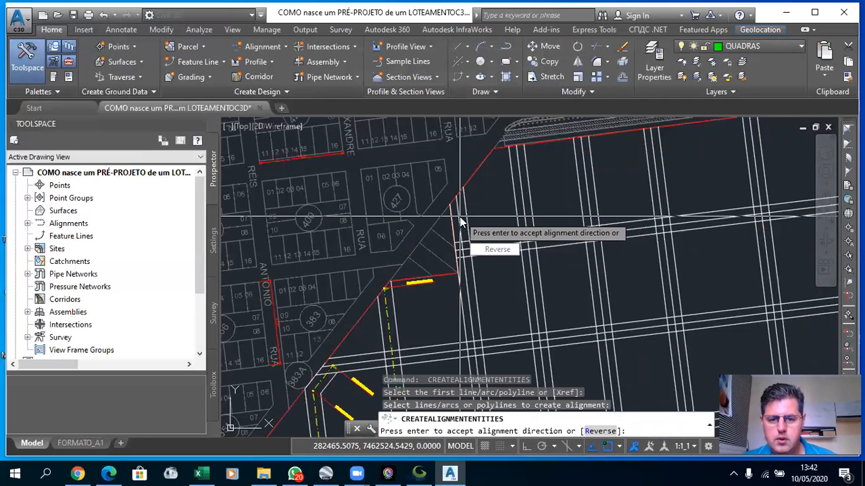
key("Return")
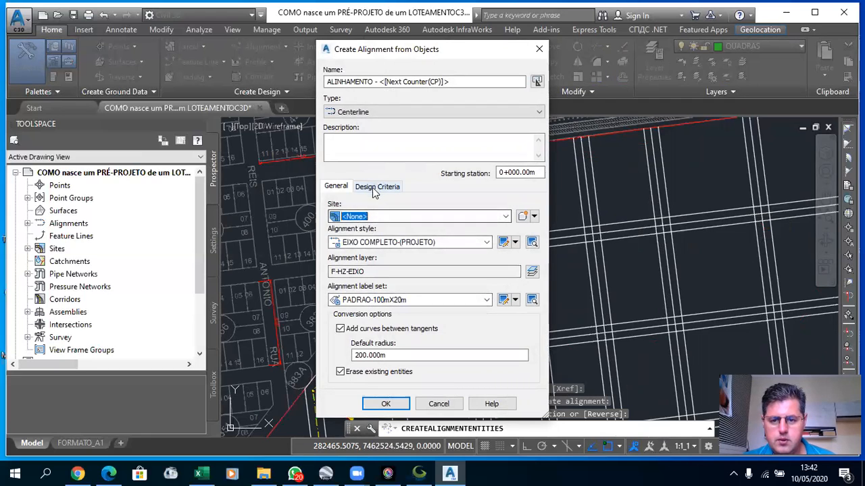
left_click(465, 80)
key("ctrl+a")
type("R")
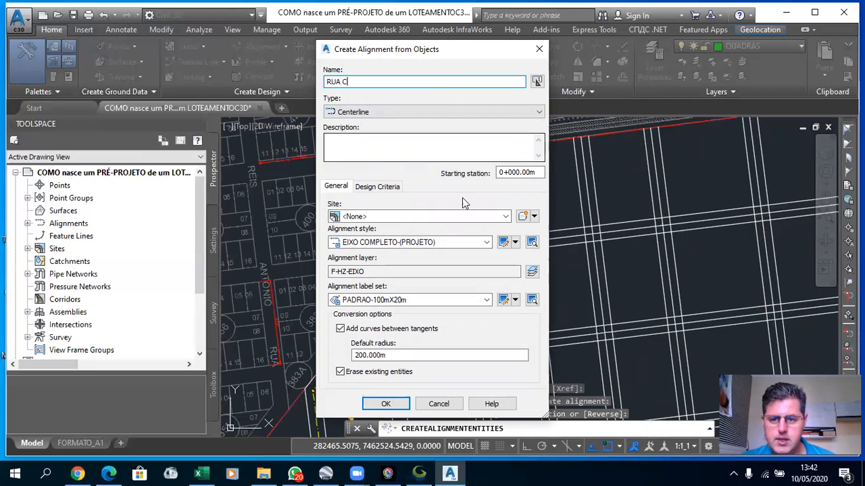
left_click(394, 216)
left_click(388, 239)
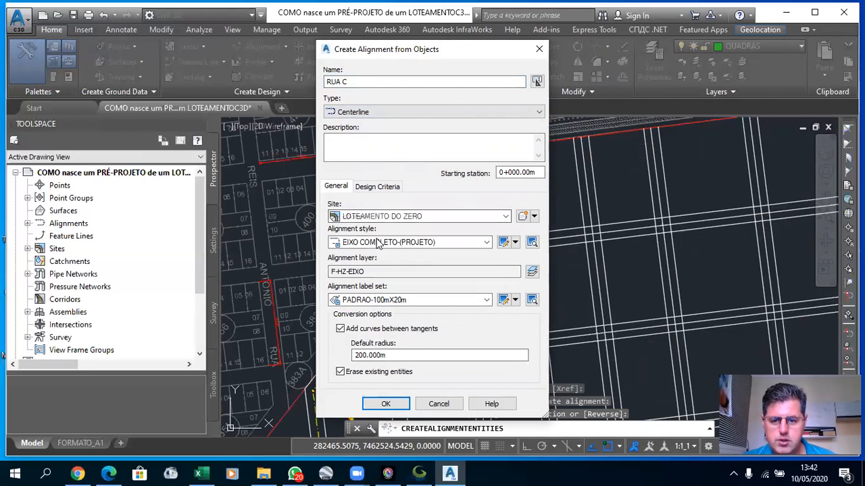
left_click(386, 404)
Step: Create alignment RUA D from the next north-south centerline east of RUA C, assigned to site LOTEAMENTO DO ZERO
key("Return")
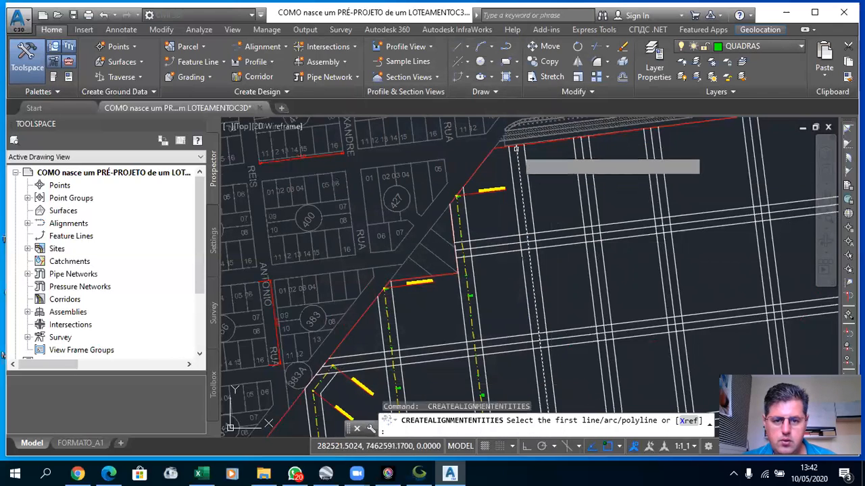
left_click(515, 148)
key("Return")
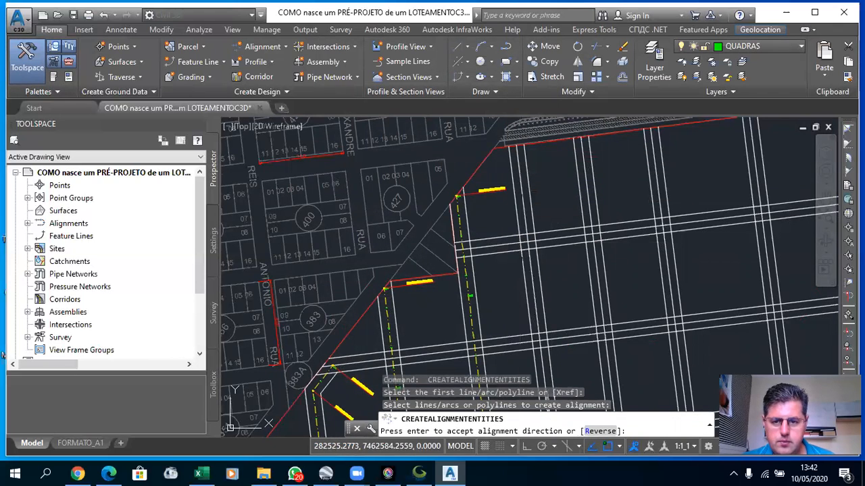
key("Return")
type("RUA D")
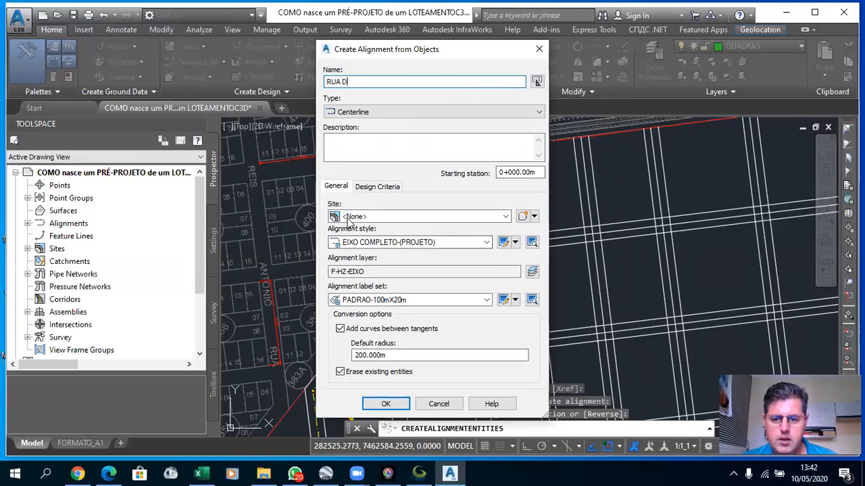
left_click(347, 222)
left_click(368, 236)
left_click(386, 404)
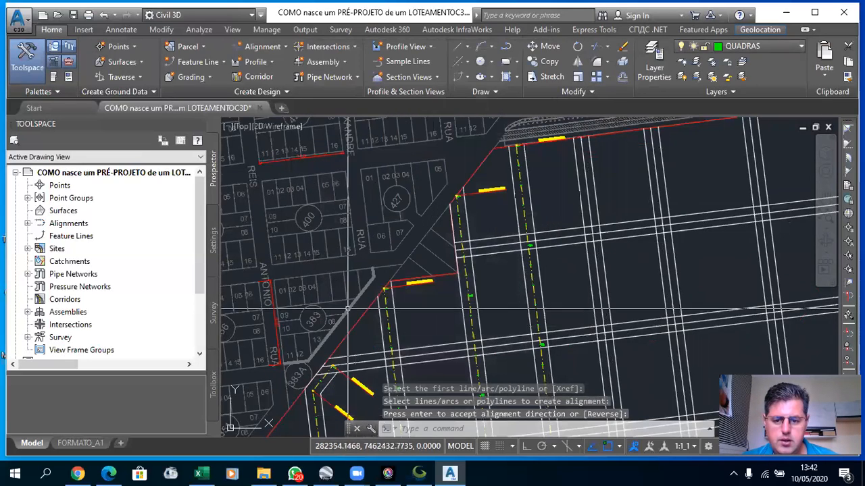
scroll(475, 204, "down", 5)
scroll(517, 202, "up", 4)
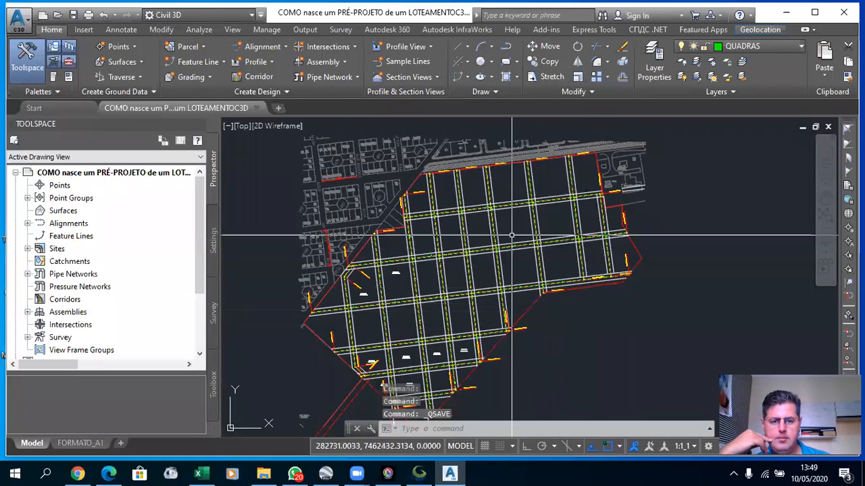
scroll(494, 270, "down", 3)
scroll(494, 269, "up", 1)
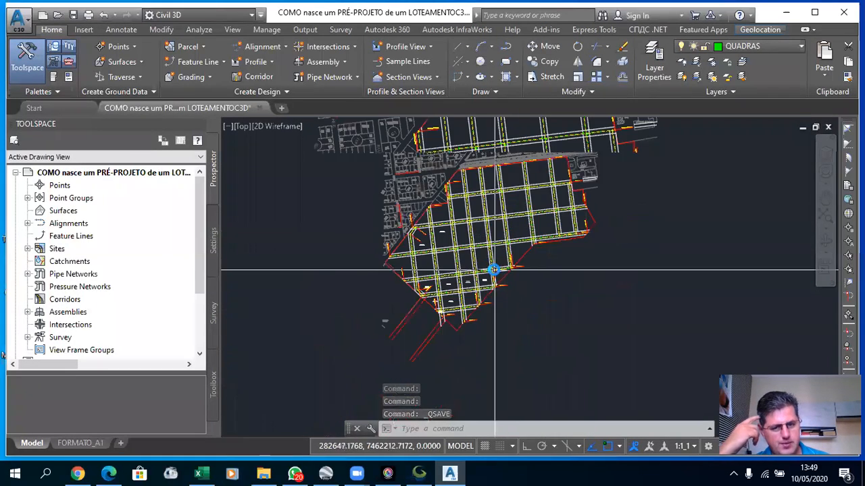
scroll(494, 269, "up", 2)
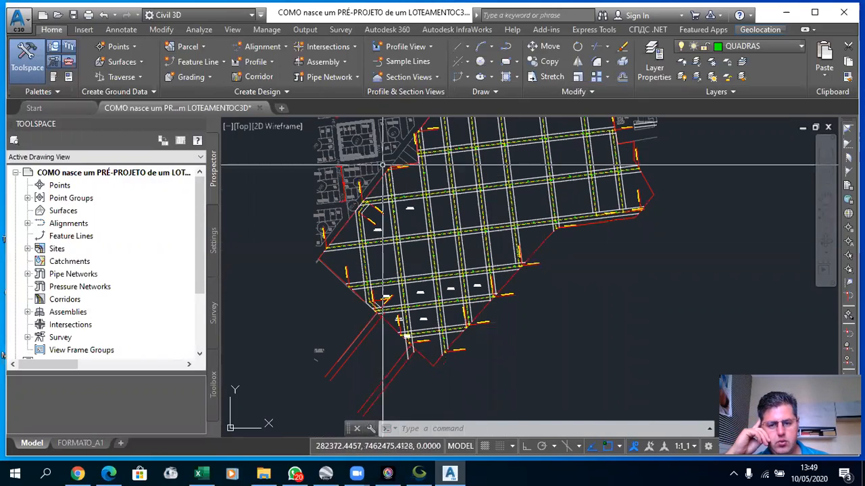
Step: Create parcels from the subdivision's perimeter polyline in site LOTEAMENTO DO ZERO, with parcel style LOTE, automatic segment labels and existing entities erased
scroll(477, 193, "down", 4)
scroll(478, 193, "up", 8)
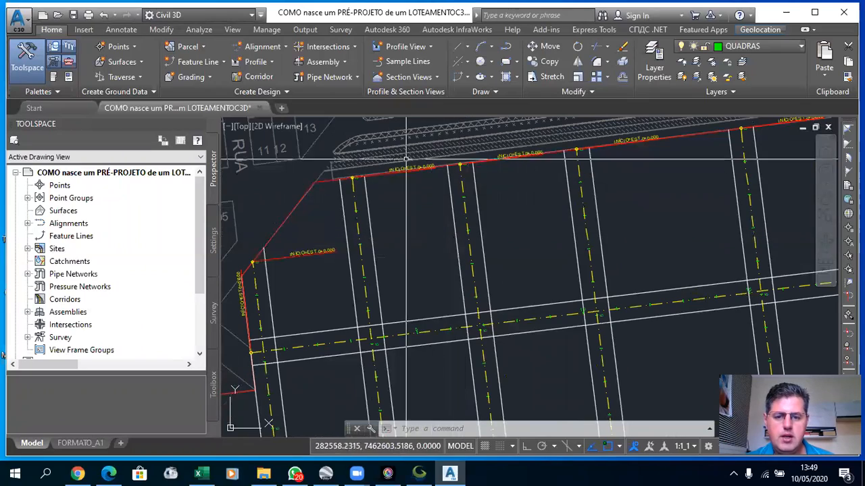
scroll(406, 159, "down", 7)
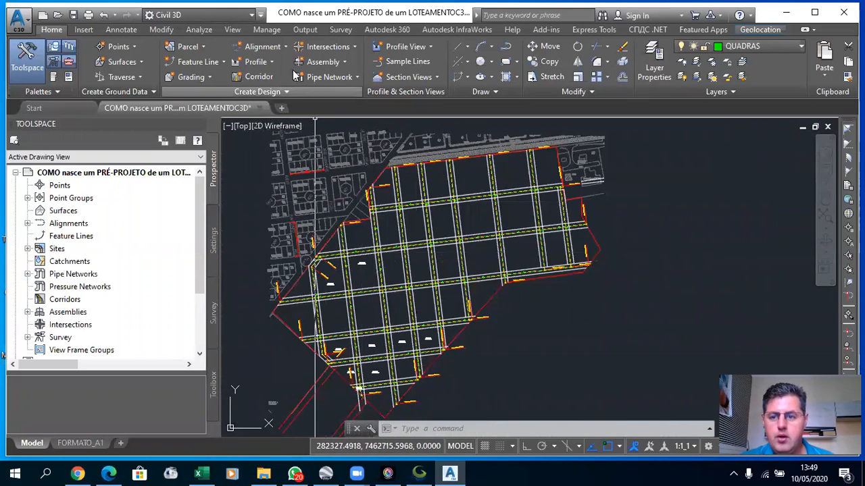
left_click(405, 393)
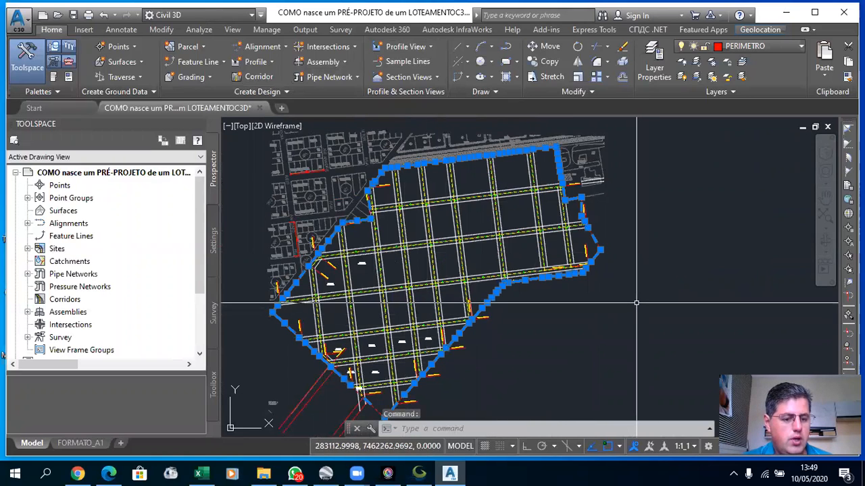
left_click(189, 47)
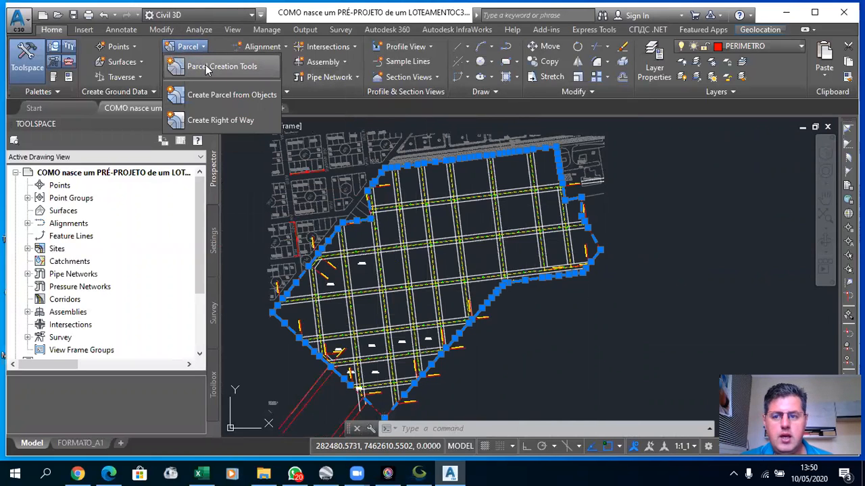
left_click(220, 106)
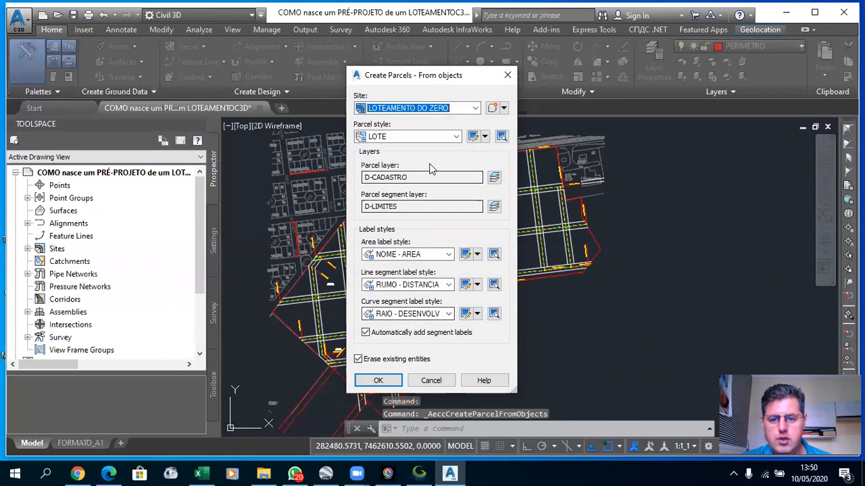
left_click(436, 138)
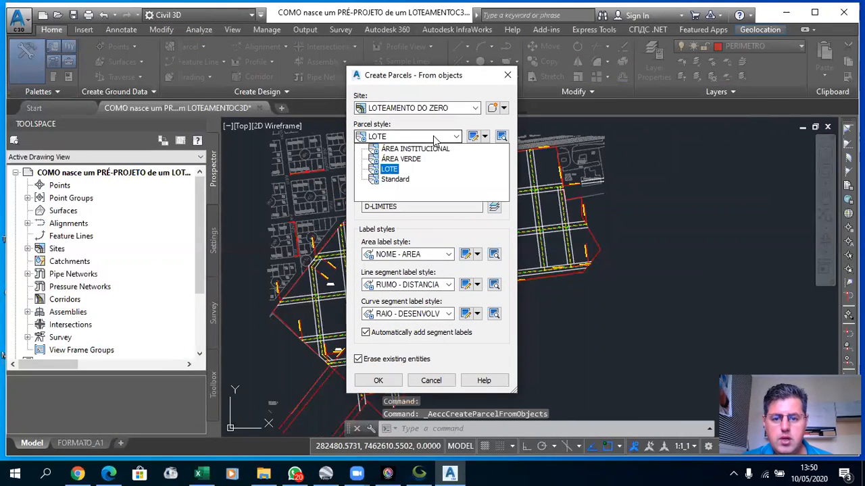
left_click(436, 137)
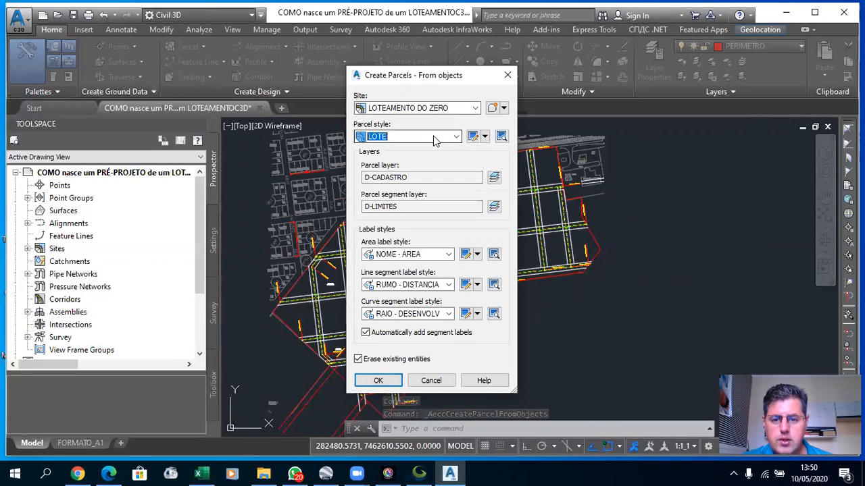
left_click(450, 112)
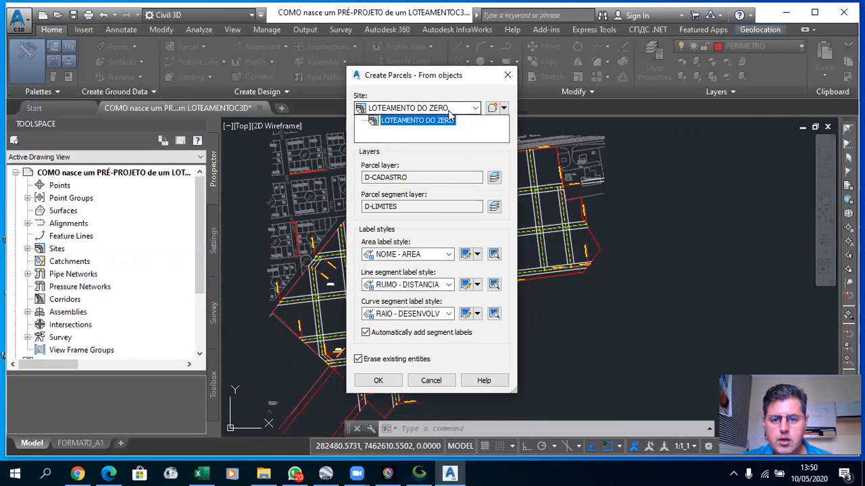
left_click(449, 115)
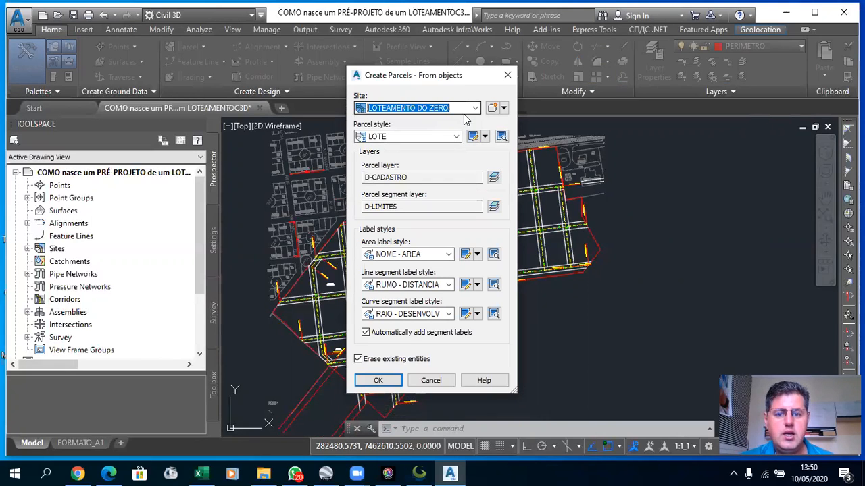
left_click(462, 110)
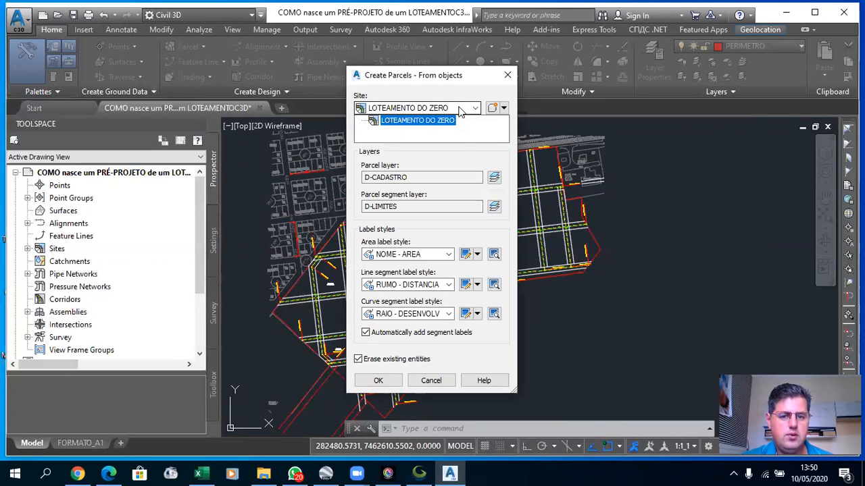
left_click(451, 117)
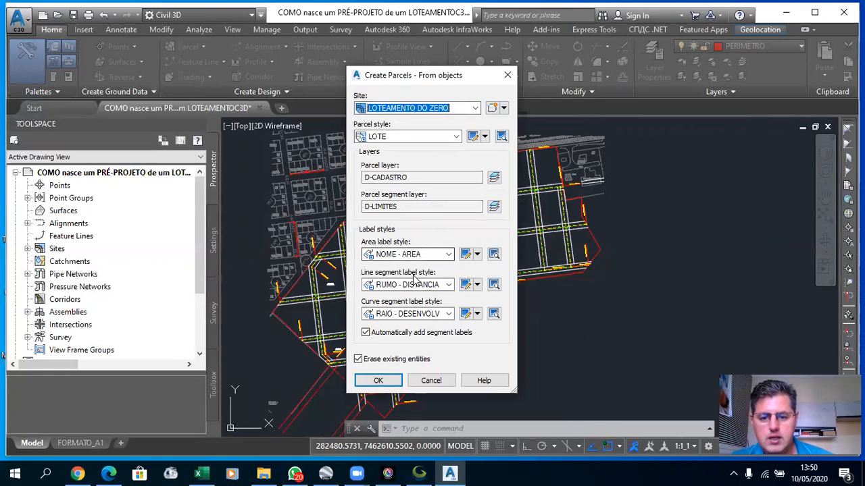
left_click(389, 138)
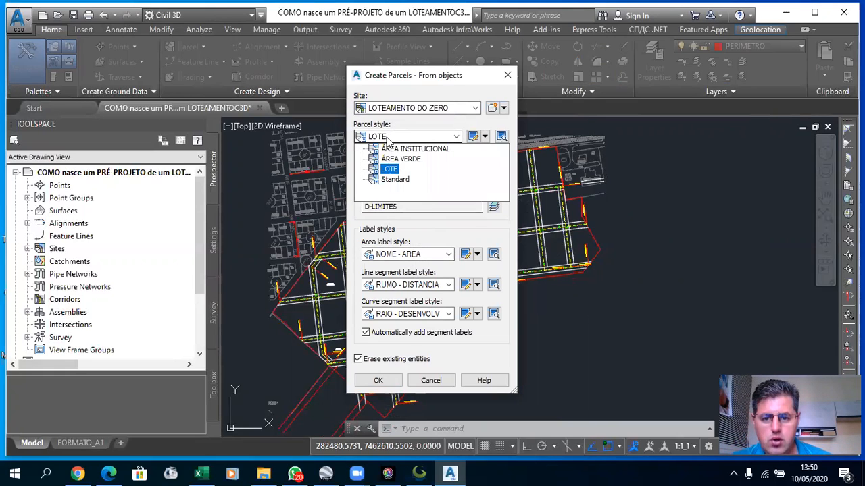
left_click(389, 169)
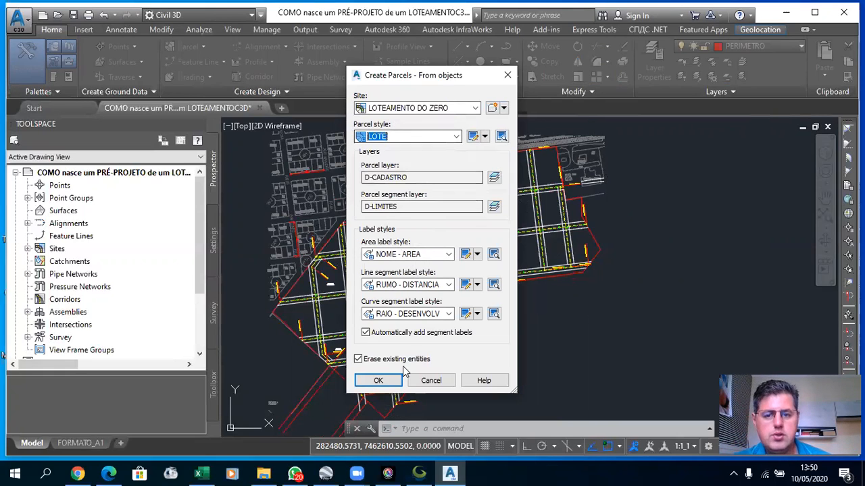
left_click(375, 381)
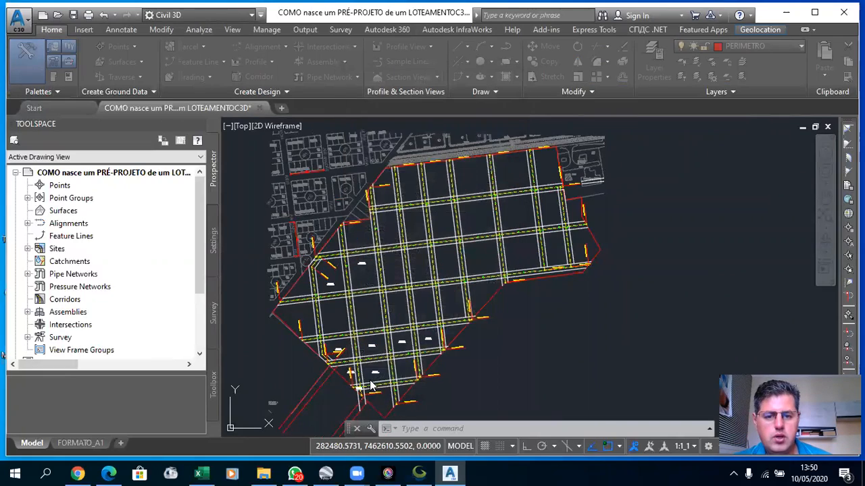
Step: Examine the new parcels, with their boundary segments and area labels, around the subdivision's perimeter
scroll(358, 230, "up", 5)
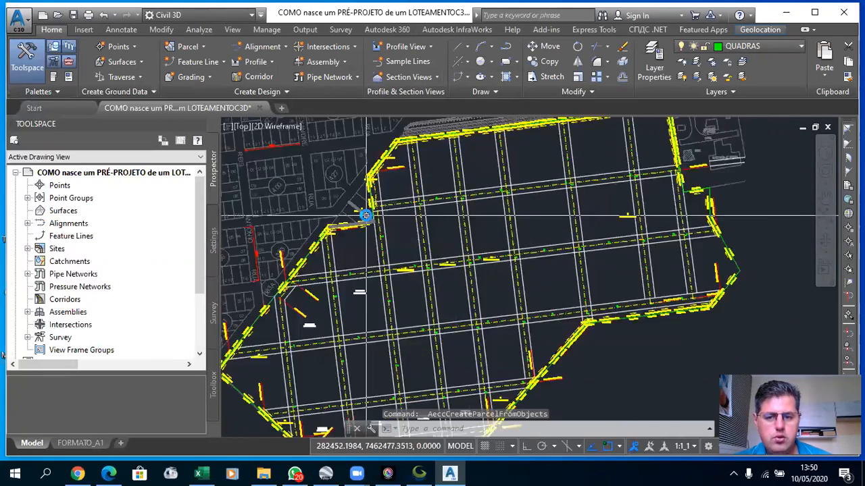
scroll(356, 233, "down", 5)
scroll(466, 238, "up", 5)
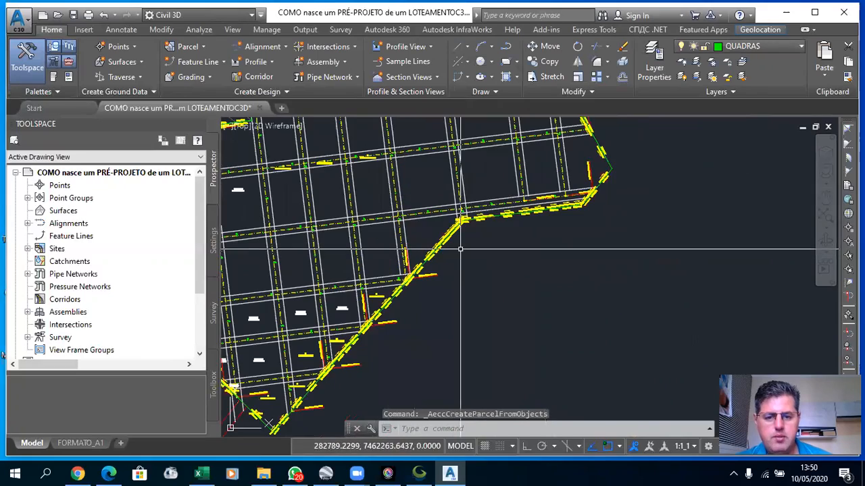
scroll(471, 237, "down", 3)
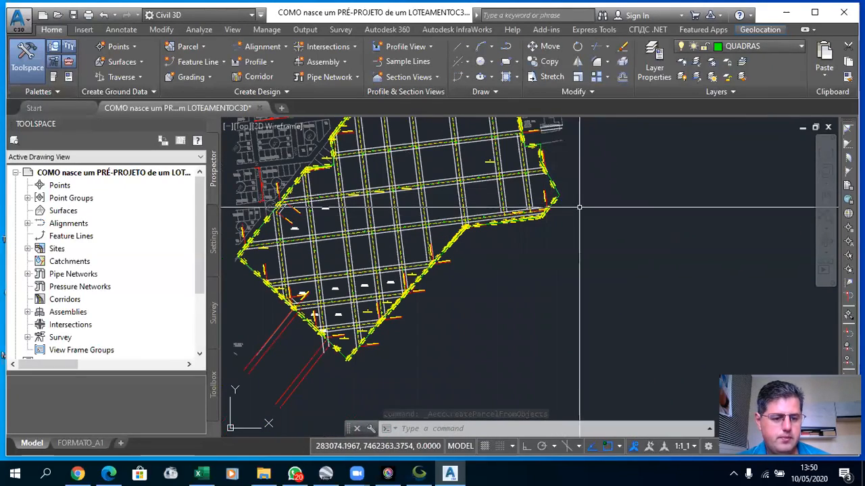
scroll(473, 188, "up", 5)
scroll(379, 200, "down", 2)
scroll(331, 183, "up", 2)
scroll(330, 184, "down", 5)
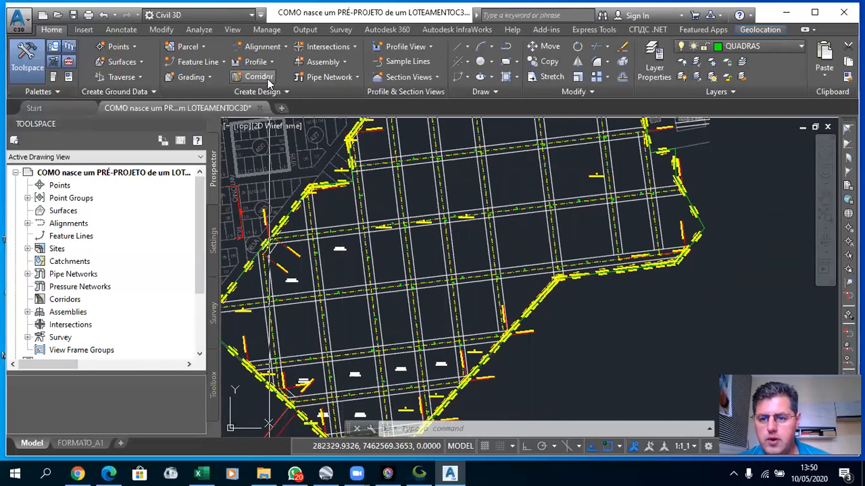
Step: Start a right of way for all parcels of the subdivision, with an offset of 7.5 m from the alignments
left_click(194, 46)
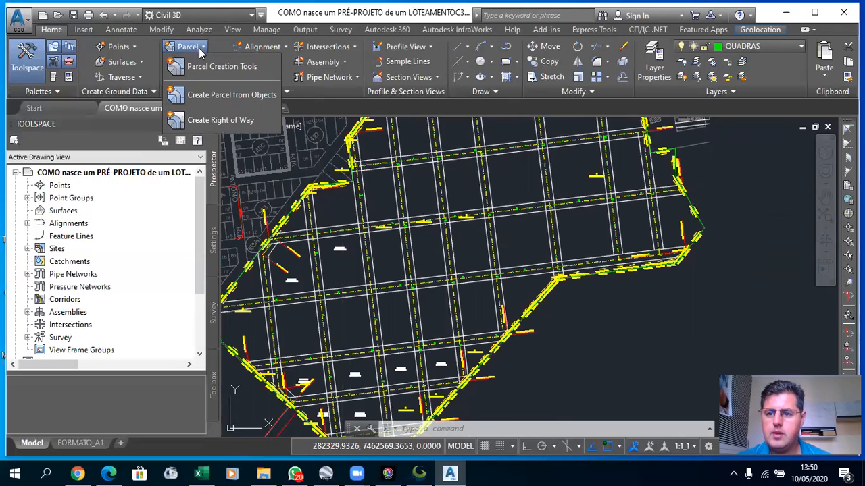
left_click(232, 122)
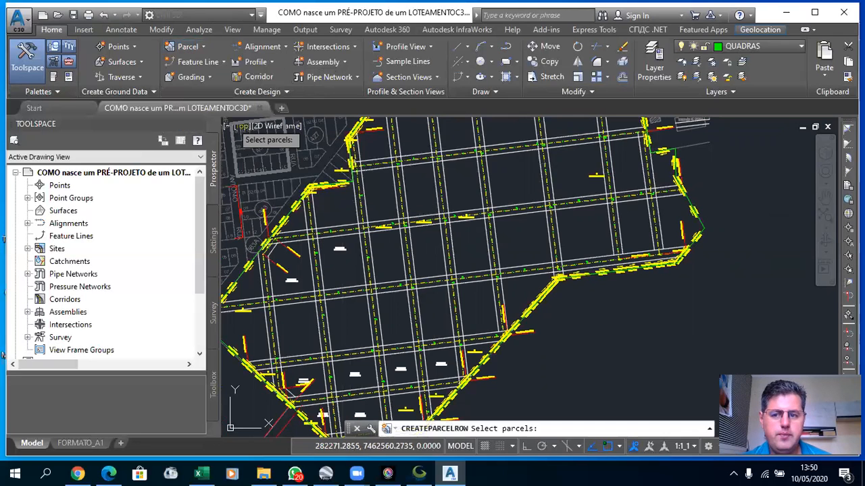
scroll(520, 223, "down", 8)
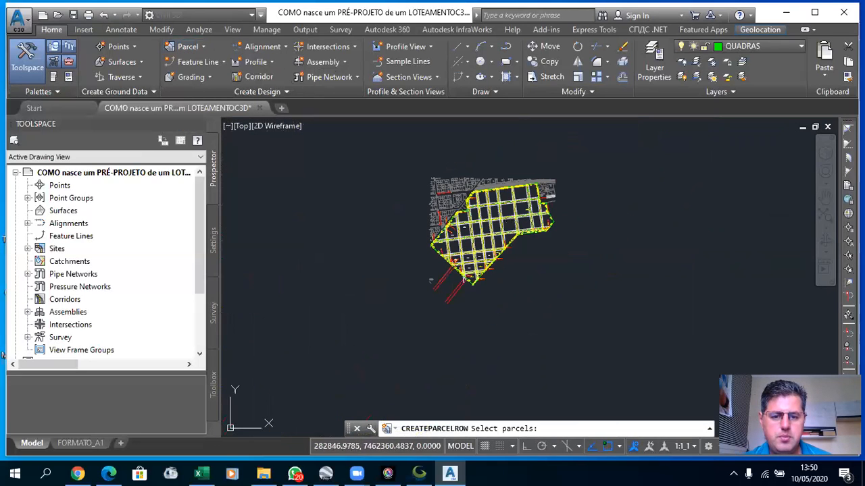
left_click(613, 145)
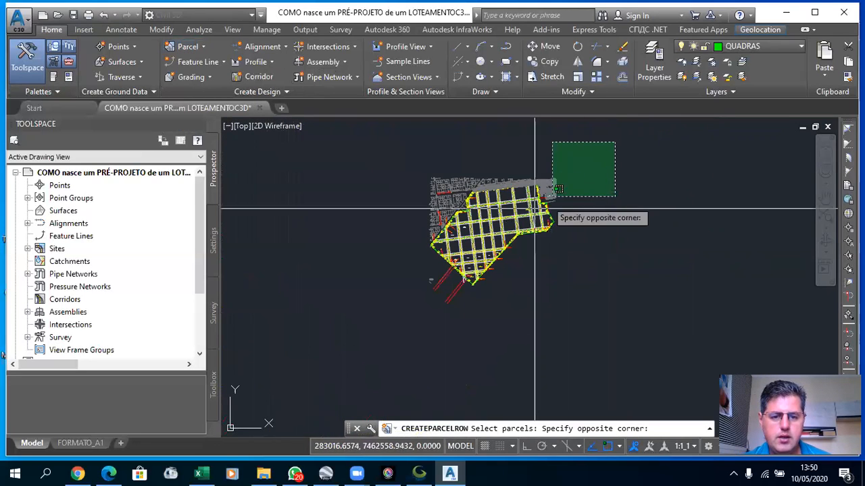
left_click(331, 341)
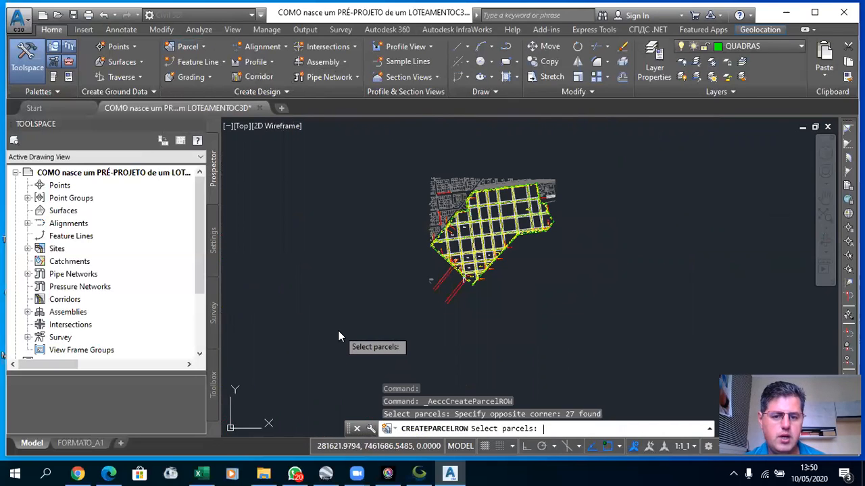
key("Return")
scroll(460, 223, "down", 1)
scroll(462, 226, "up", 1)
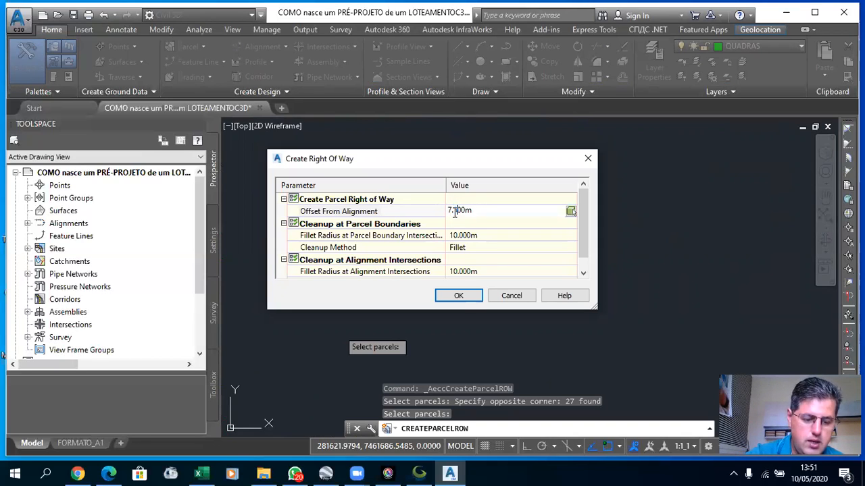
Step: Set the fillet radii at parcel boundary and alignment intersections to 7.5 m and create the right of way
left_click(460, 235)
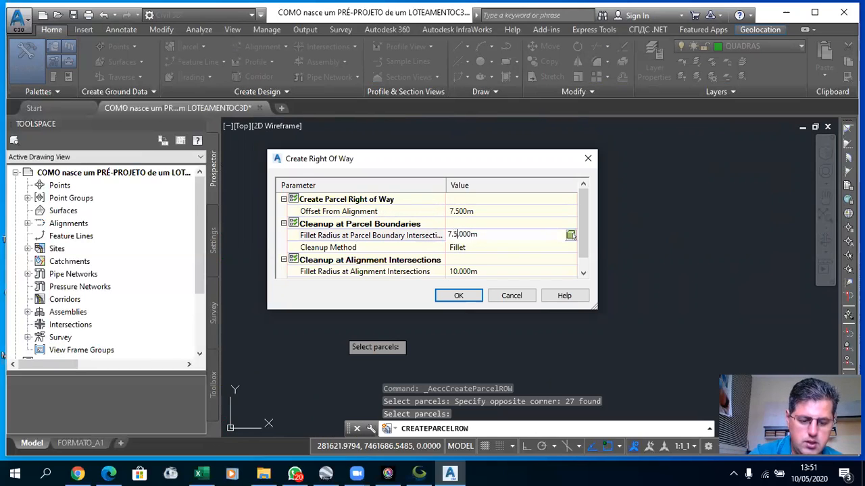
key("Delete")
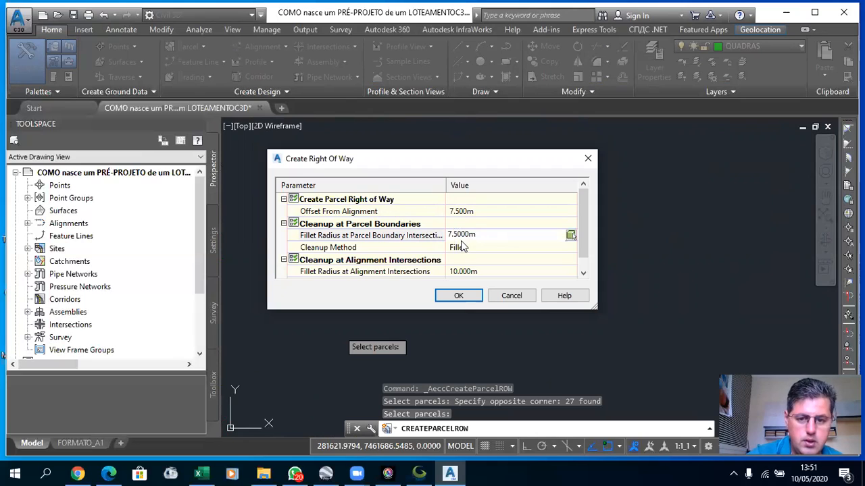
scroll(461, 244, "down", 1)
left_click(465, 260)
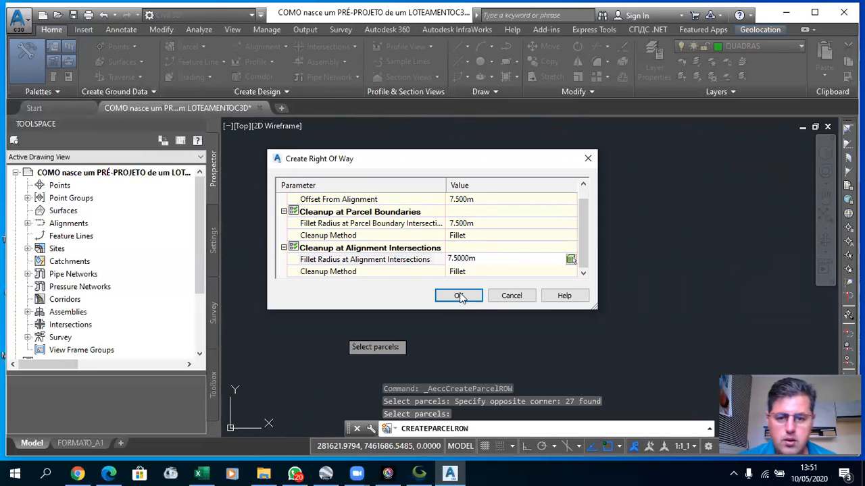
left_click(459, 296)
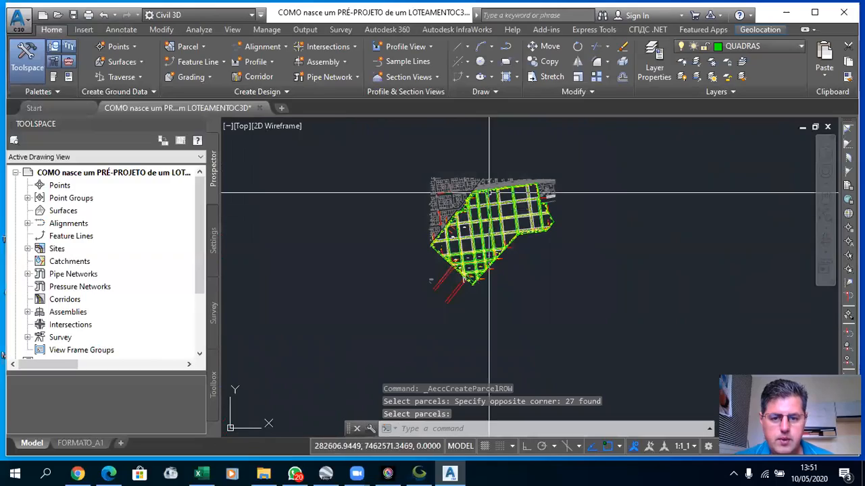
Step: Examine the right-of-way lines at the street crossings and check the extents of individual parcels by selecting them
scroll(492, 206, "up", 6)
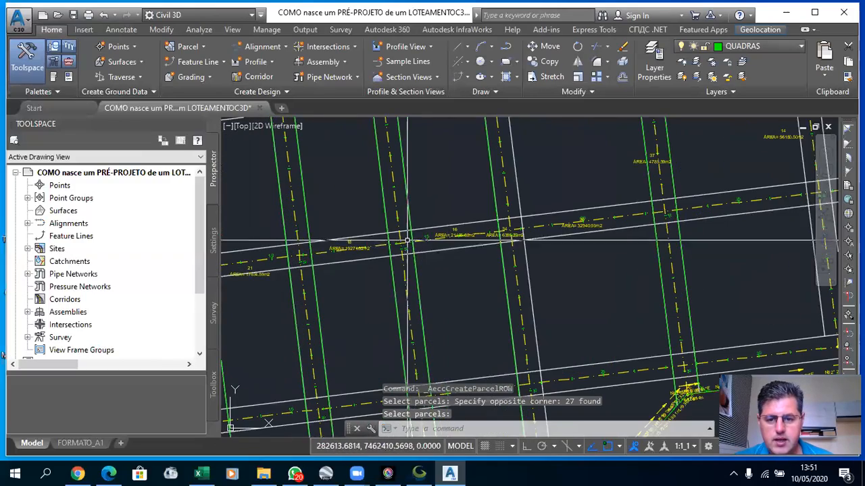
scroll(461, 244, "down", 5)
scroll(481, 183, "up", 6)
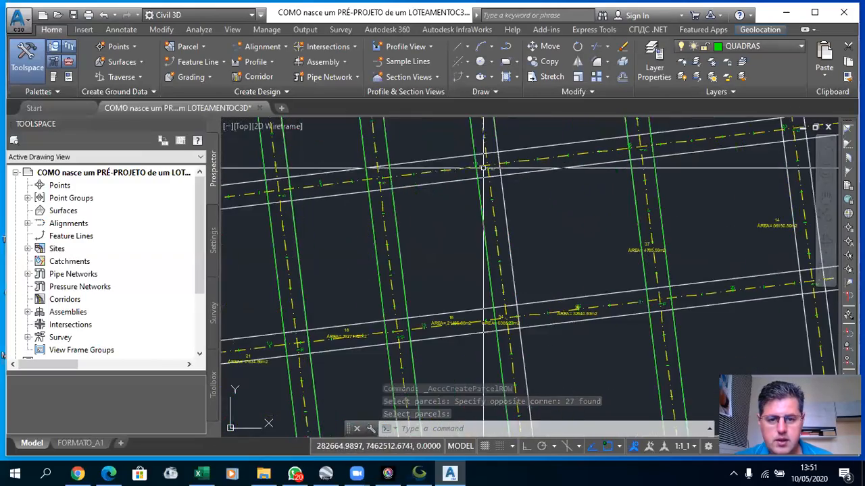
scroll(482, 183, "down", 5)
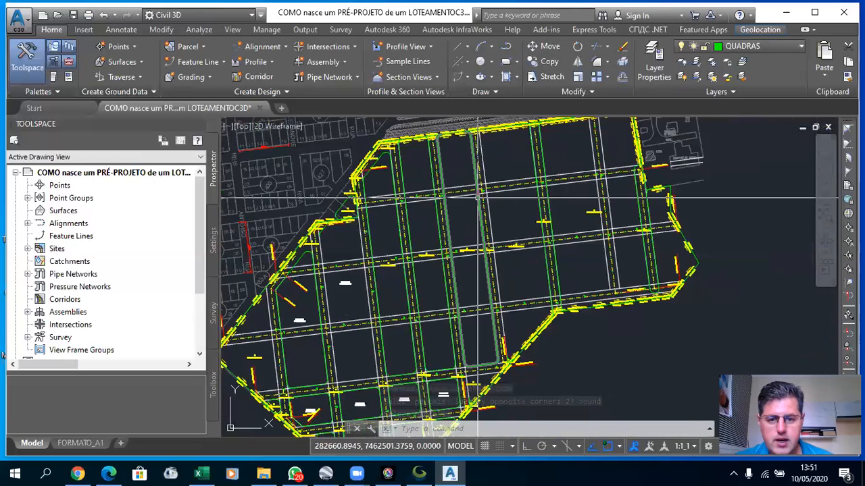
left_click(473, 144)
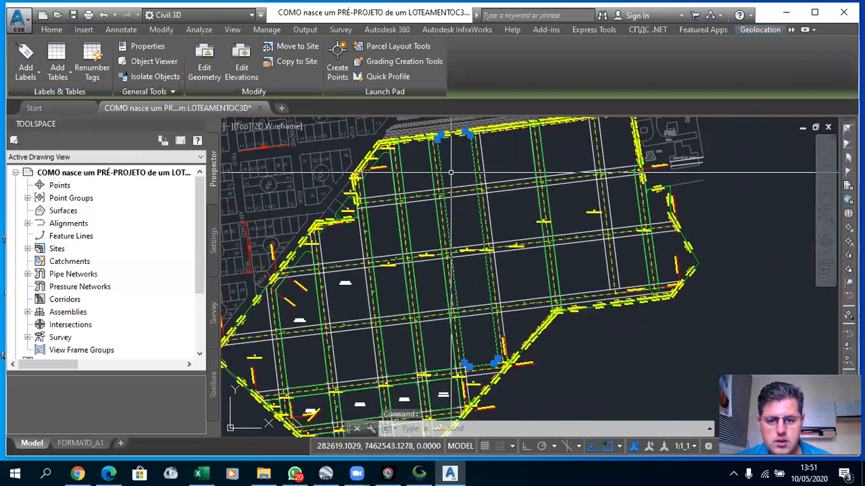
key("Escape")
left_click(408, 180)
key("Escape")
left_click(387, 160)
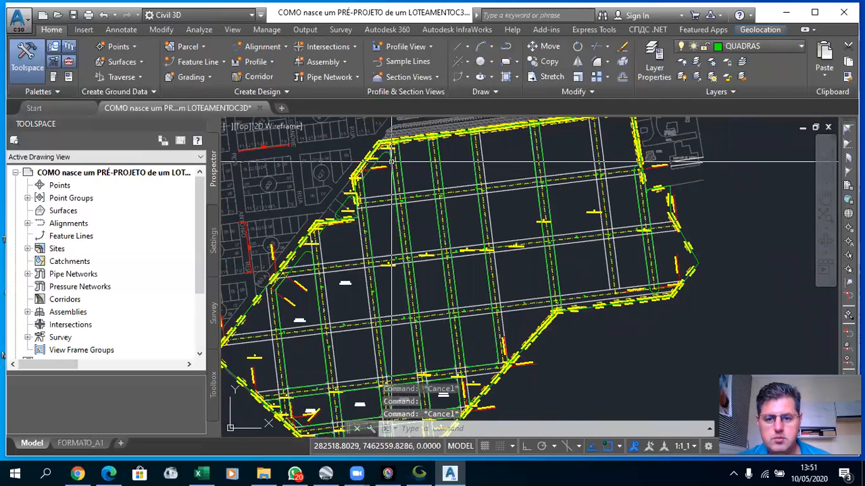
key("Escape")
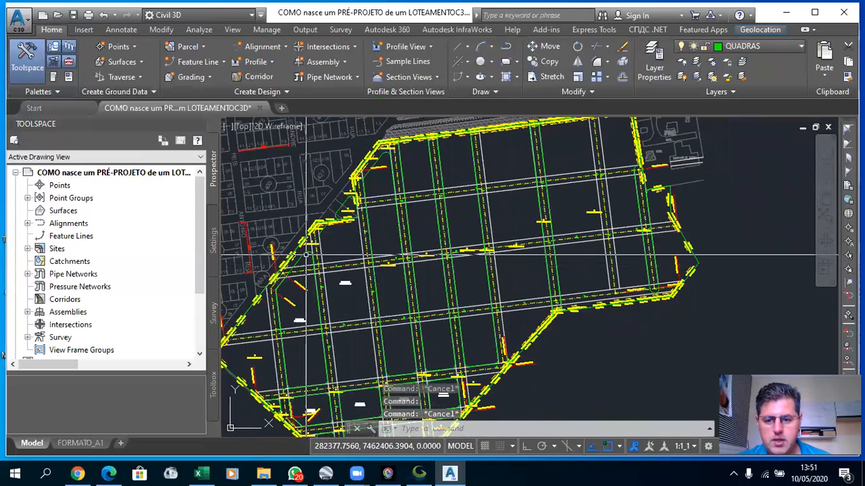
left_click(307, 258)
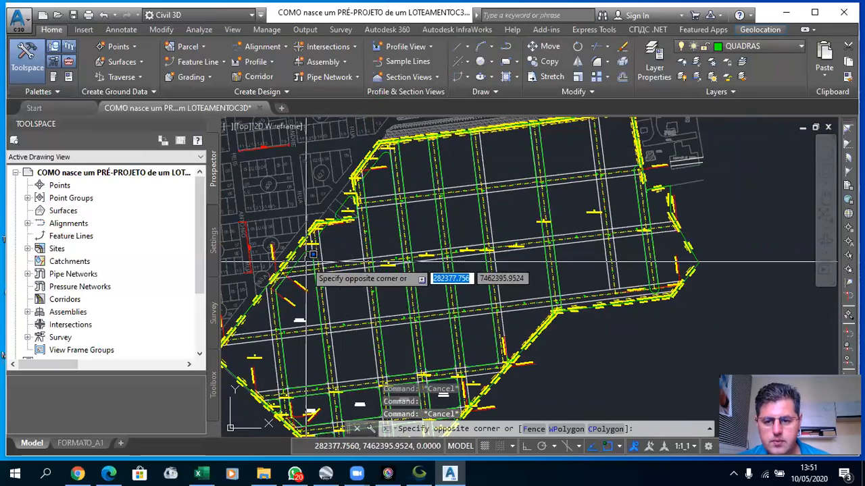
key("Escape")
left_click(304, 252)
scroll(398, 270, "down", 2)
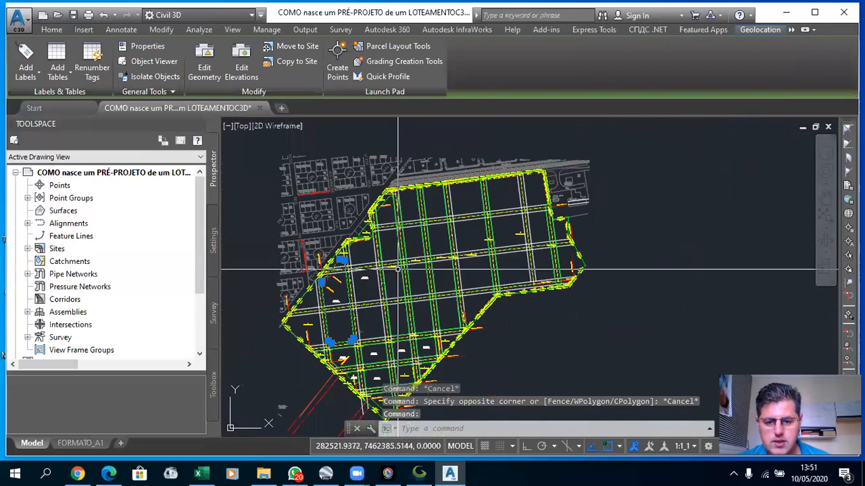
scroll(463, 262, "up", 3)
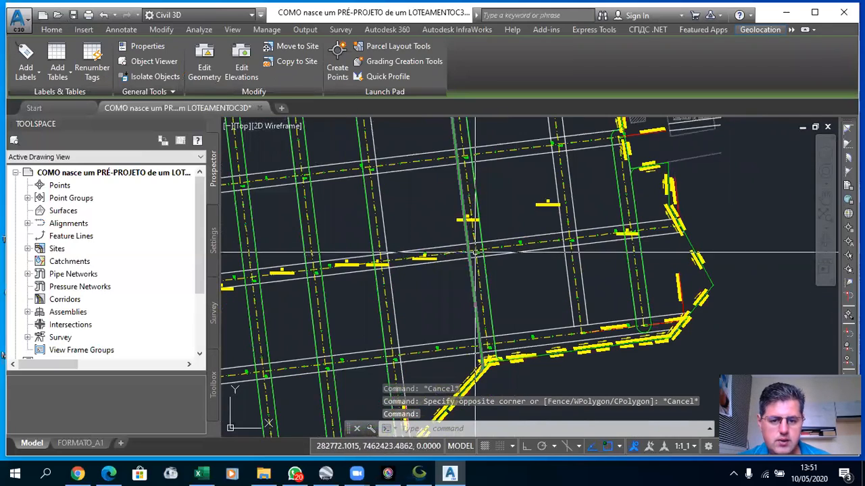
key("Escape")
key("Escape")
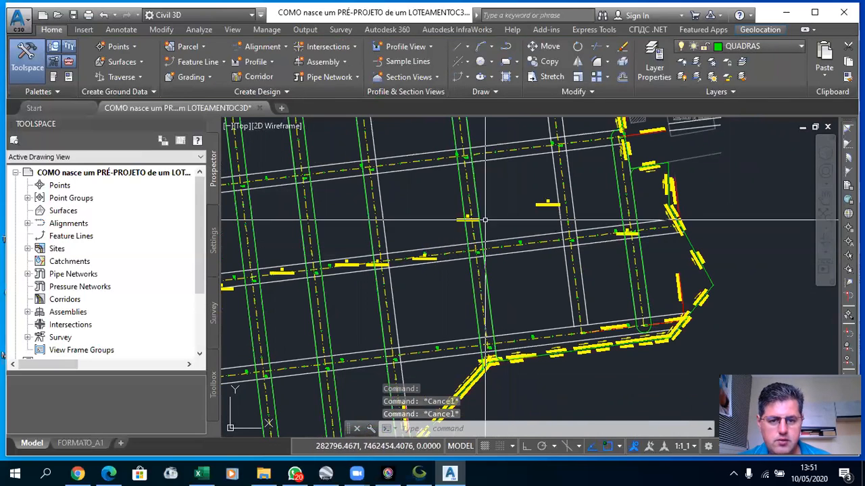
Step: Move the street alignment RUA 02 to the site LOTEAMENTO DO ZERO
scroll(459, 154, "up", 2)
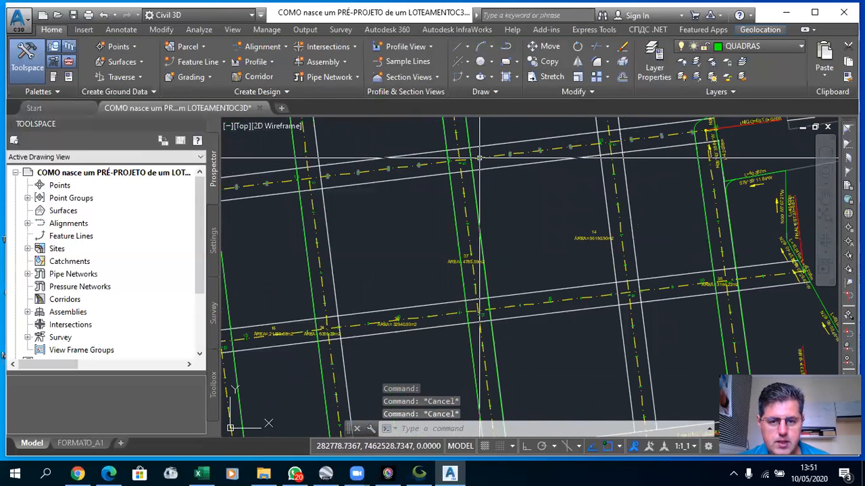
left_click(516, 307)
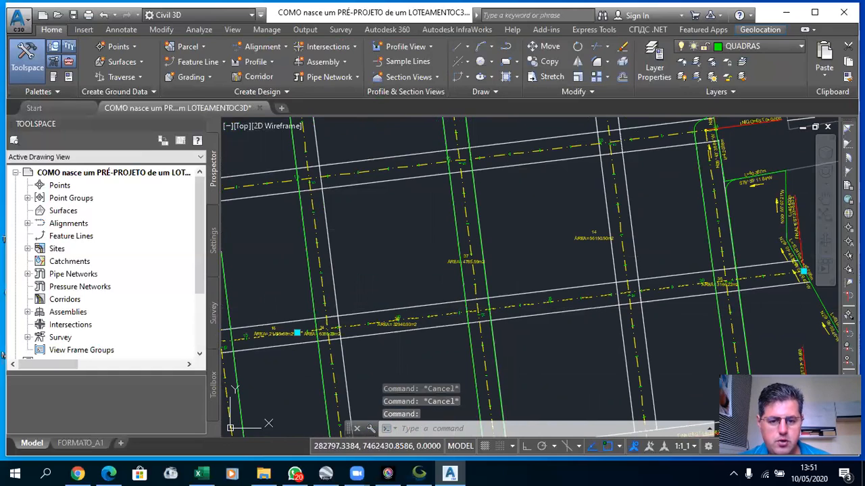
right_click(515, 307)
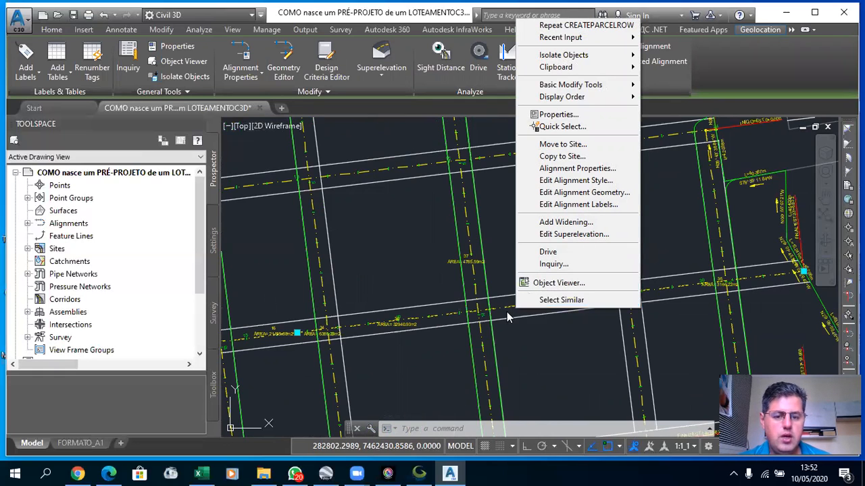
key("Escape")
key("Escape")
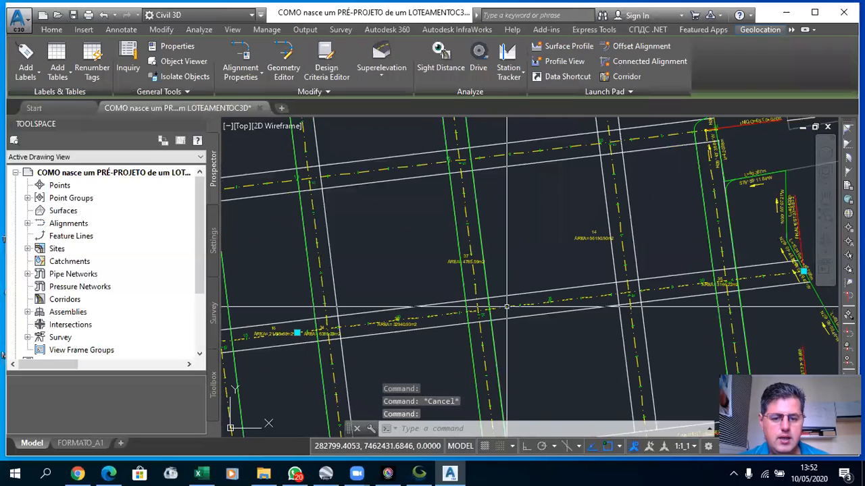
left_click(507, 308)
right_click(508, 310)
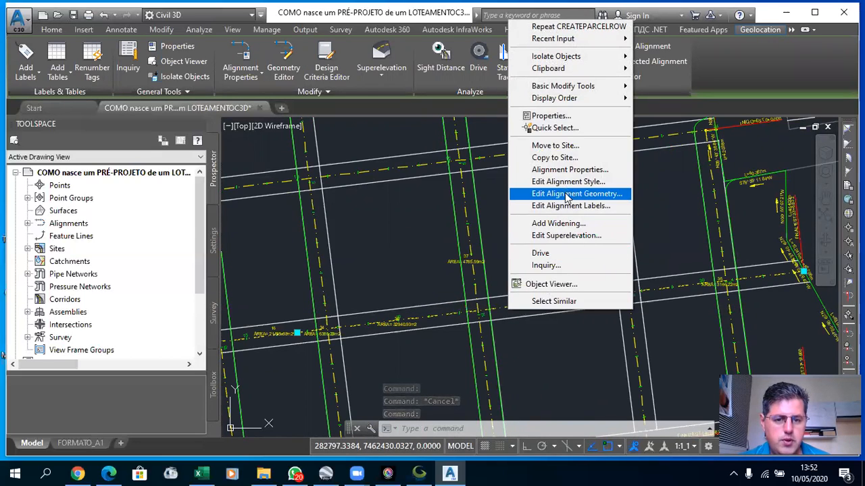
left_click(558, 145)
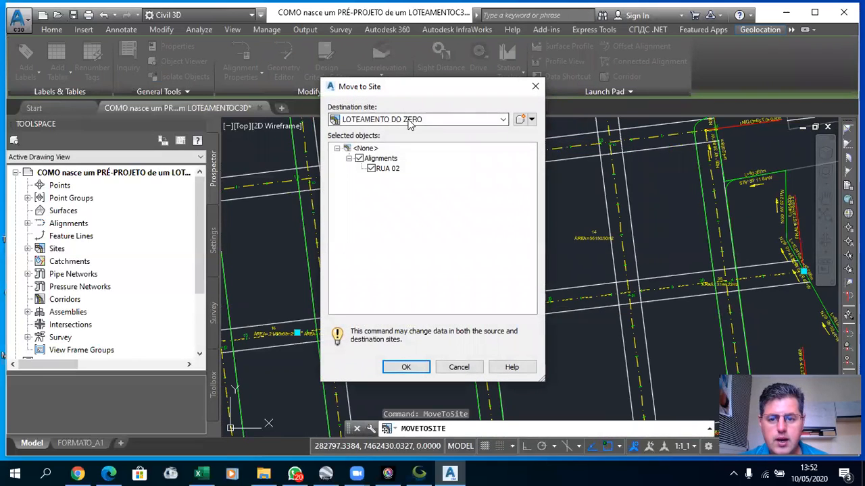
left_click(414, 127)
left_click(414, 130)
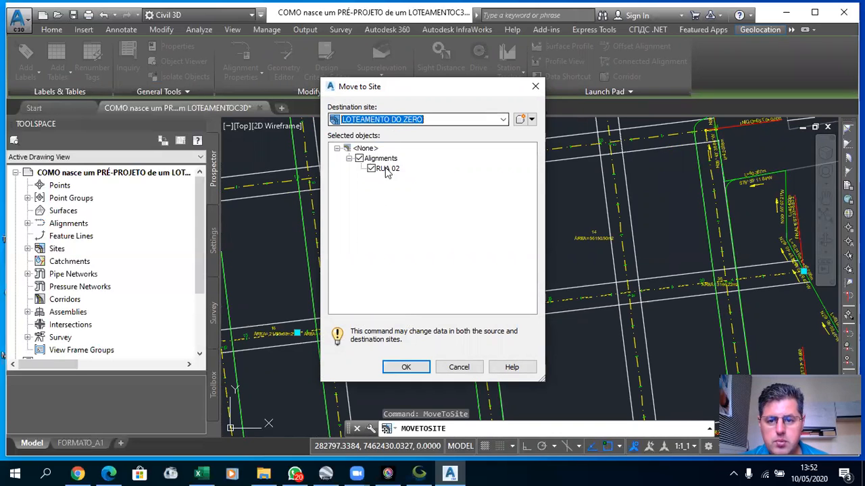
left_click(406, 368)
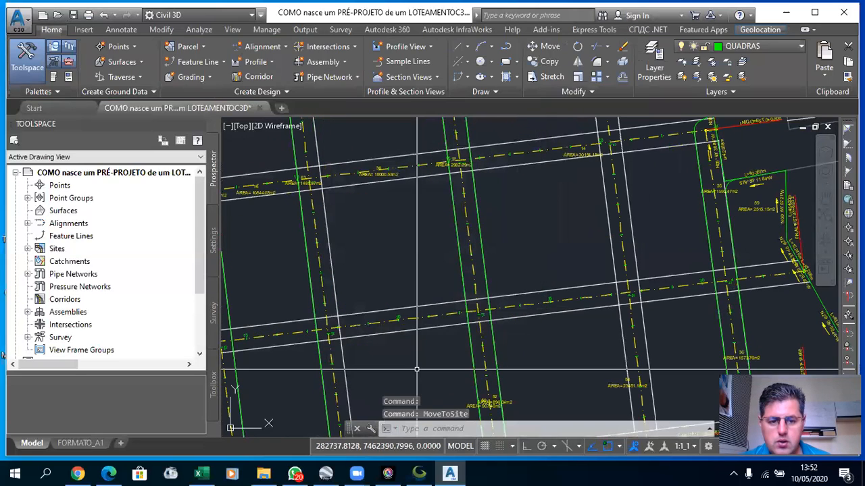
Step: Examine how the parcels and their area labels are divided along the moved street alignment
scroll(415, 376, "down", 3)
scroll(618, 226, "down", 2)
scroll(614, 209, "up", 2)
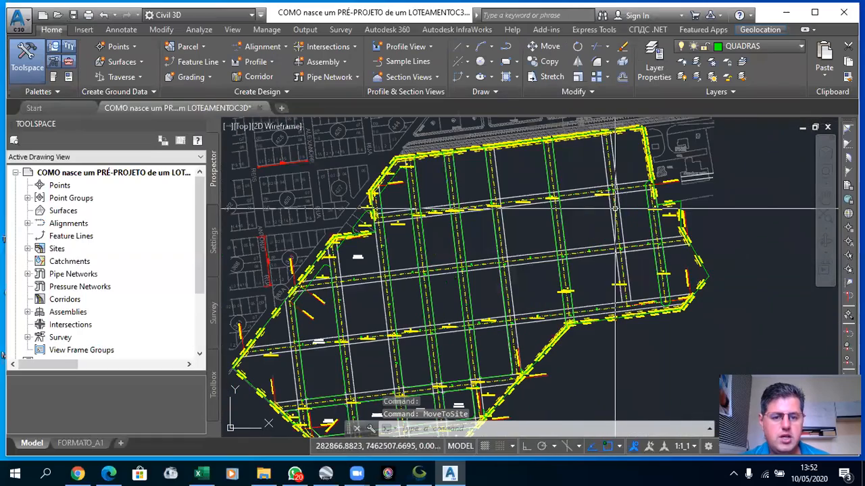
scroll(564, 266, "up", 2)
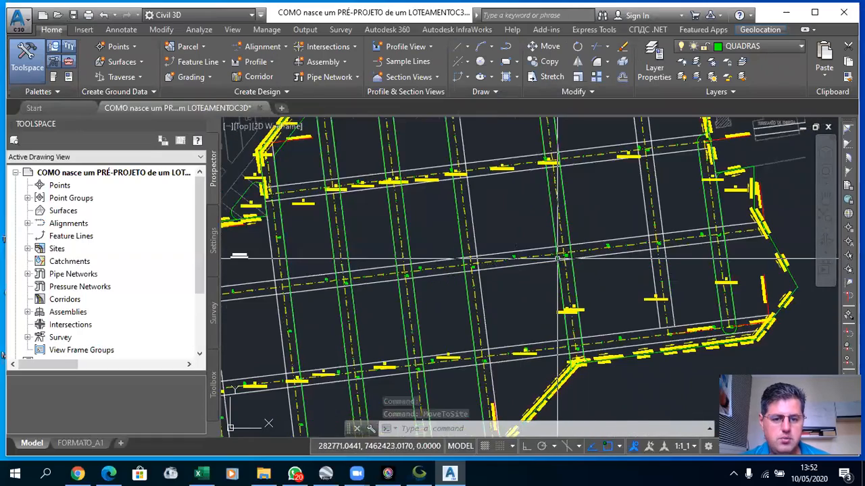
scroll(554, 260, "down", 2)
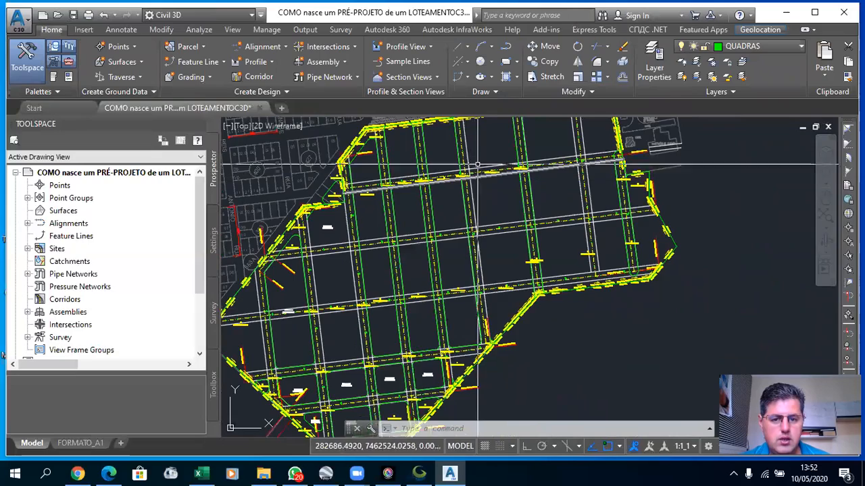
scroll(474, 177, "up", 2)
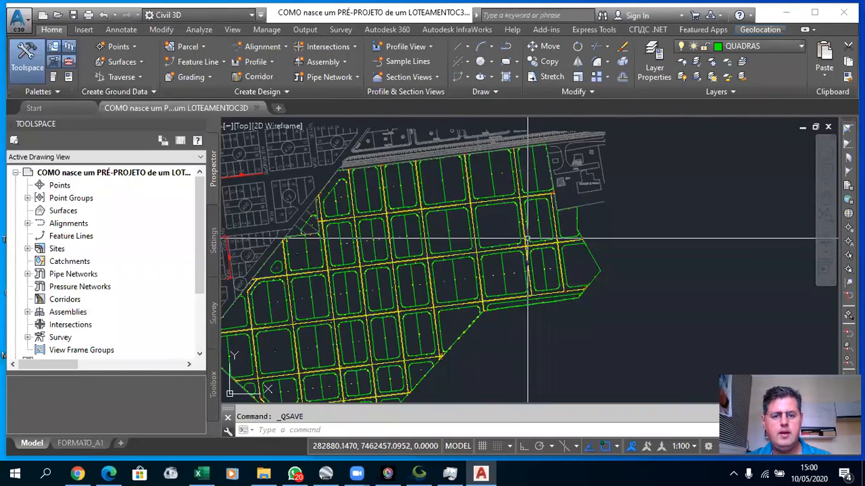
Step: Start the parcel layout tools with a minimum area of 250 sq.m and a minimum frontage of 15 m
left_click(196, 47)
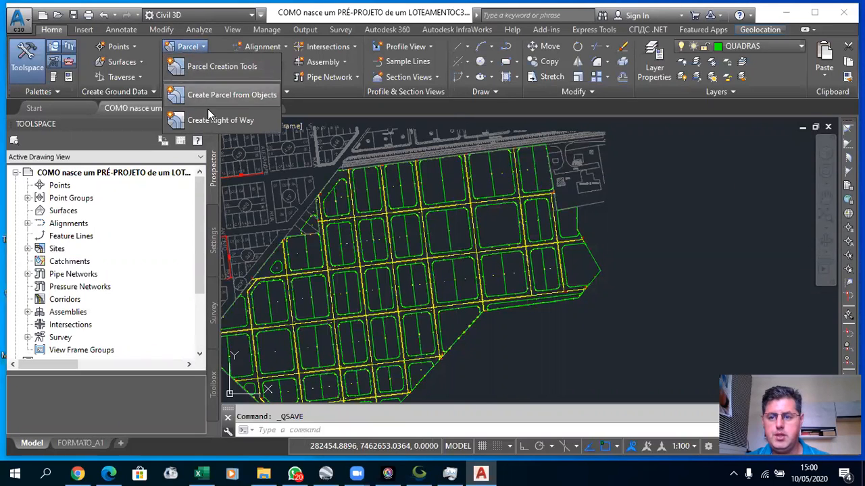
left_click(209, 117)
left_click(186, 45)
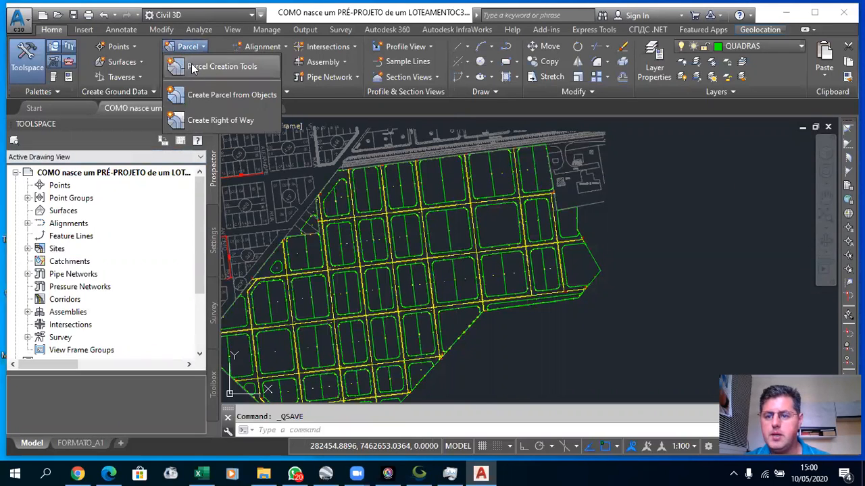
left_click(226, 65)
left_click(209, 72)
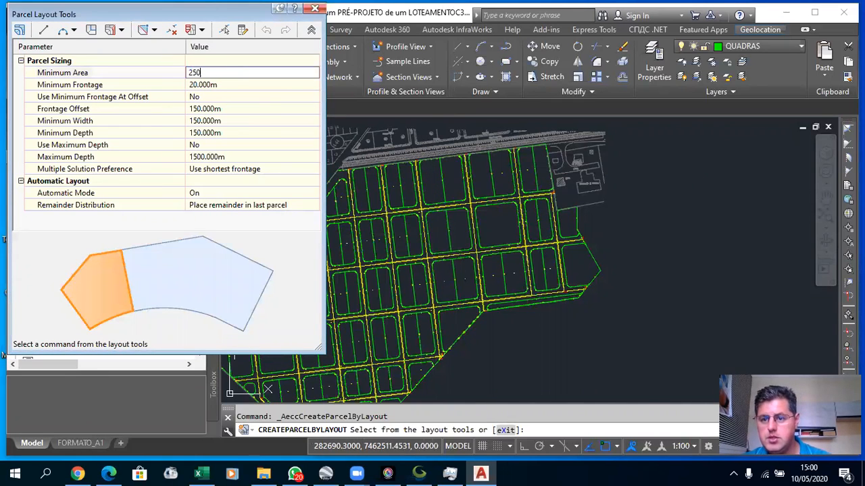
left_click(211, 84)
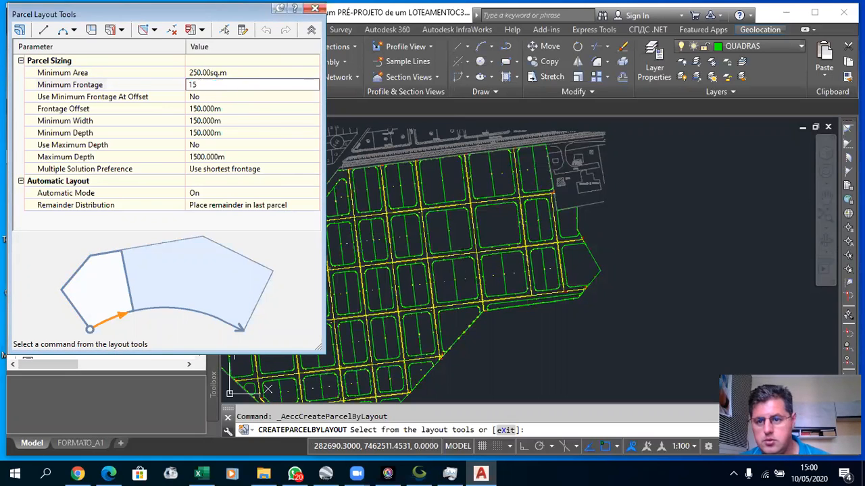
Step: Set the parcel sizing's frontage offset to 15 m, minimum width to 15 m and minimum depth to 25 m
left_click(217, 109)
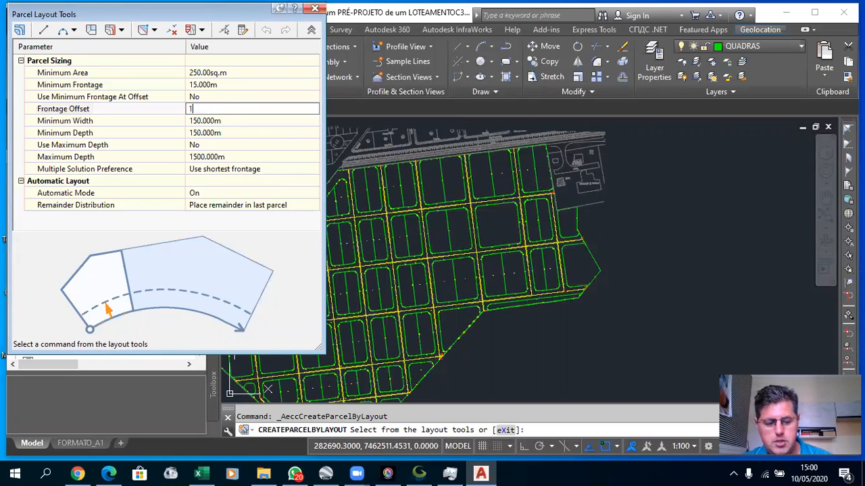
left_click(213, 116)
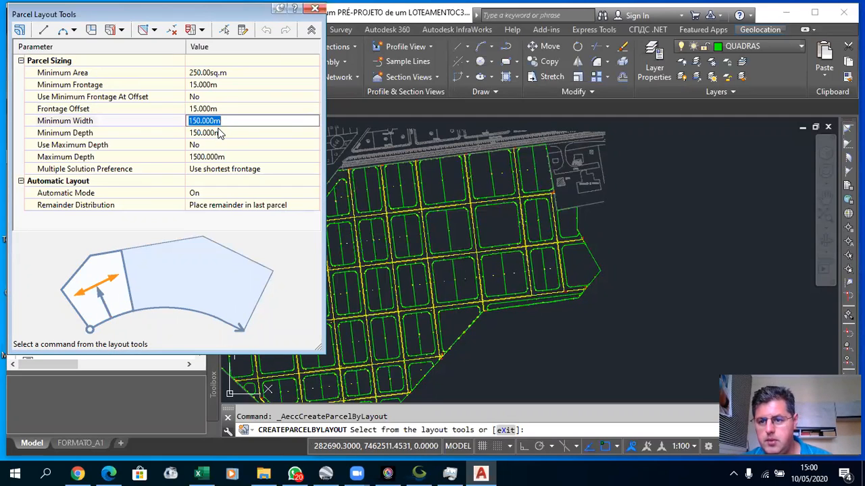
left_click(203, 135)
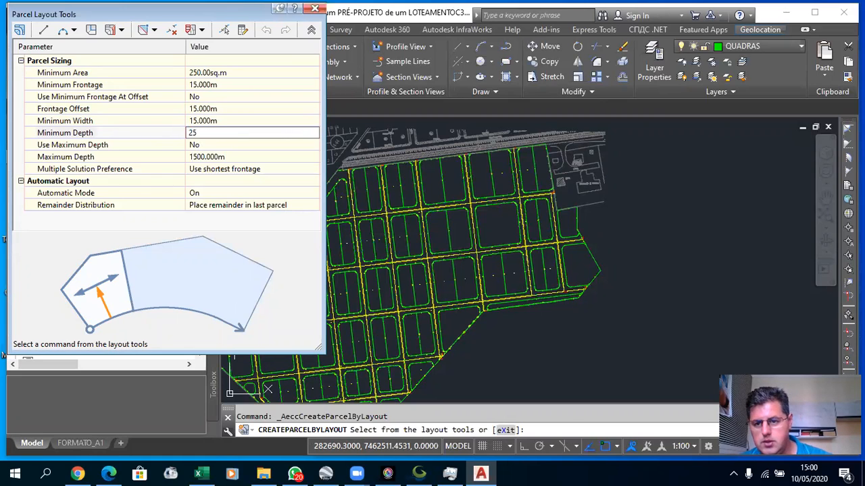
left_click(198, 146)
left_click(231, 132)
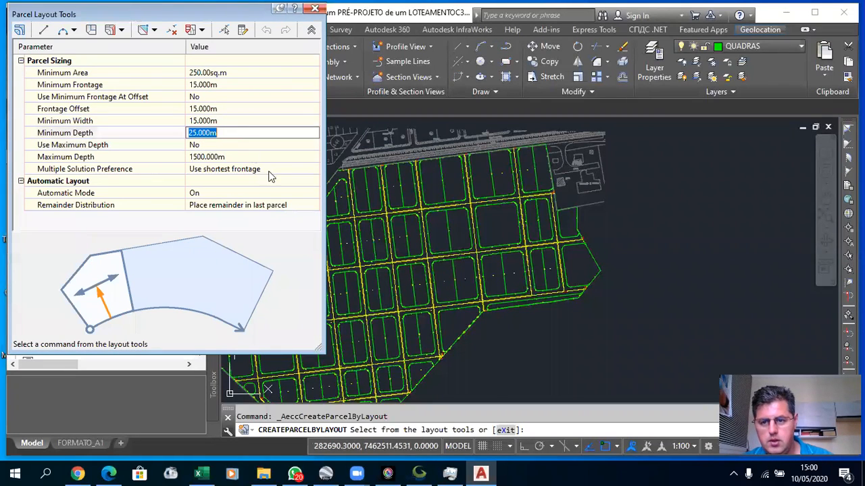
Step: Start a Slide Line - Create parcel subdivision in site LOTEAMENTO DO ZERO with parcel style LOTE and automatic segment labels
left_click(122, 31)
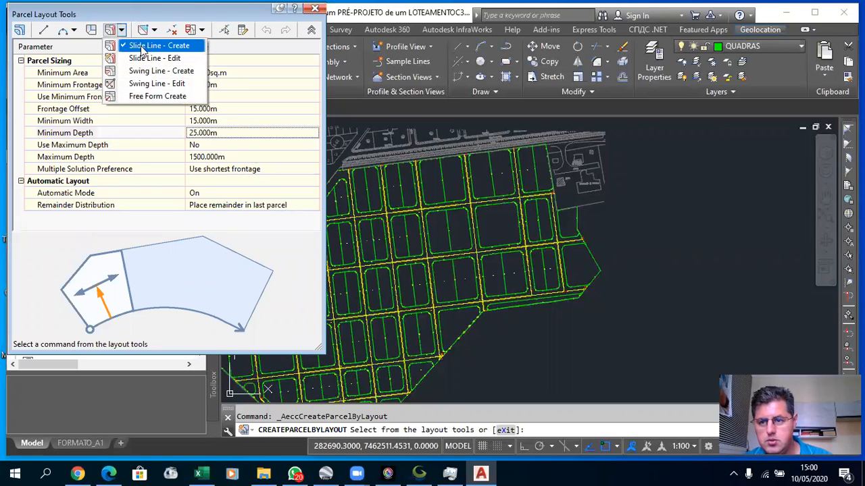
left_click(159, 46)
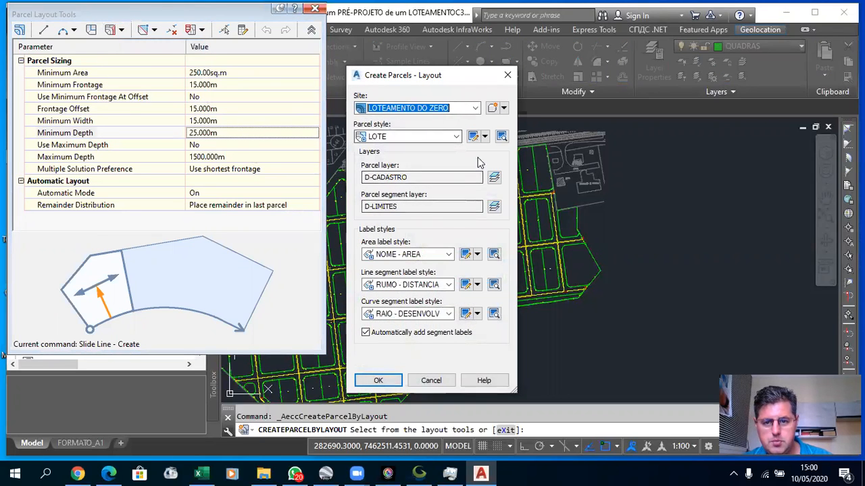
left_click(412, 137)
left_click(412, 137)
left_click(404, 142)
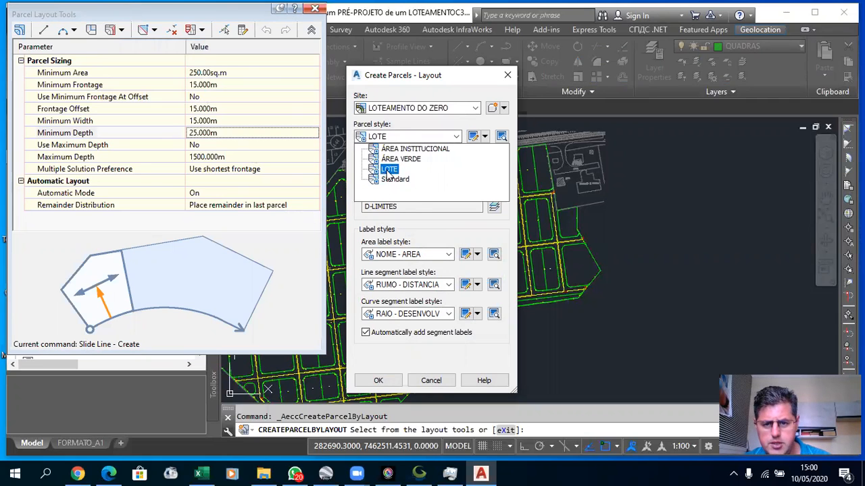
left_click(388, 170)
left_click(378, 381)
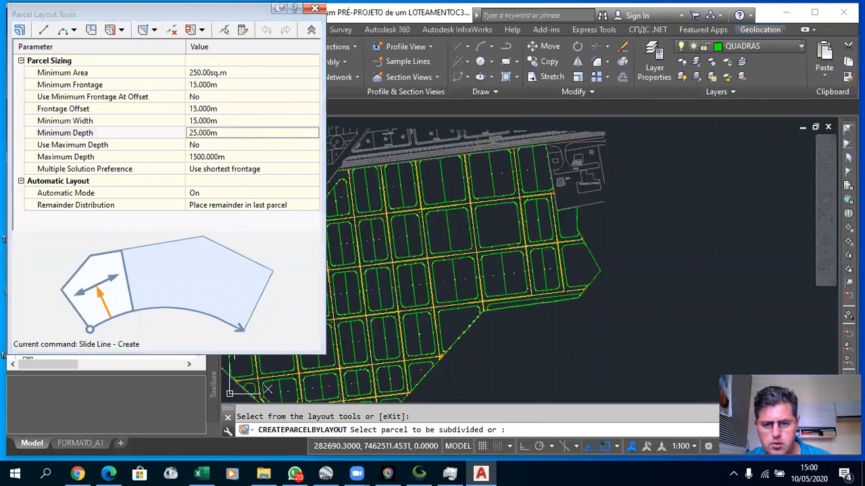
scroll(502, 166, "up", 2)
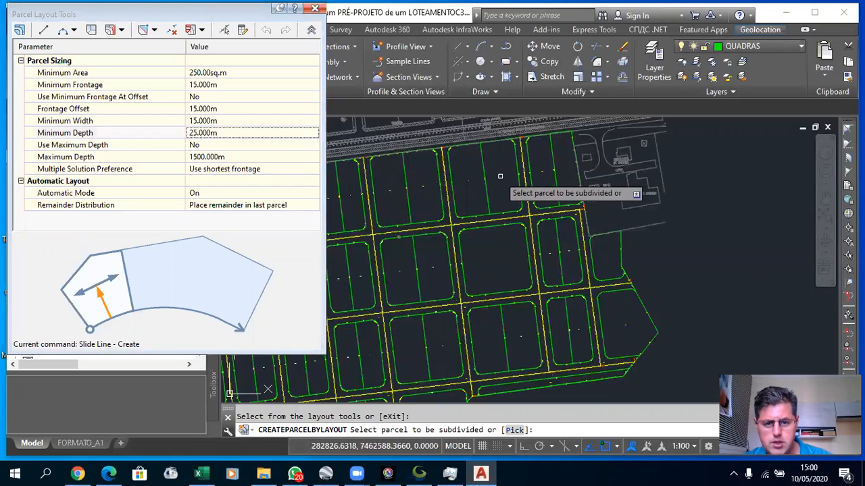
Step: Select the eastern parcel of the second-to-last block along Av. Presidente Vargas for subdivision and try to trace its frontage from the avenue edge
left_click(501, 176)
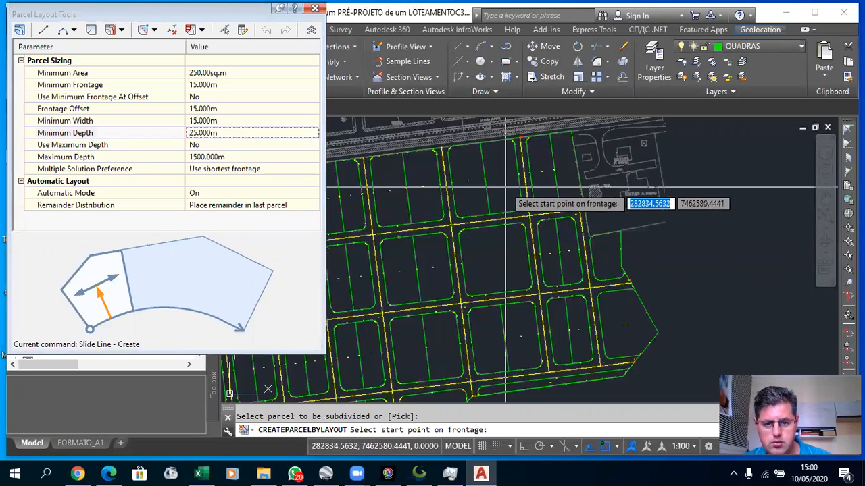
left_click(511, 139)
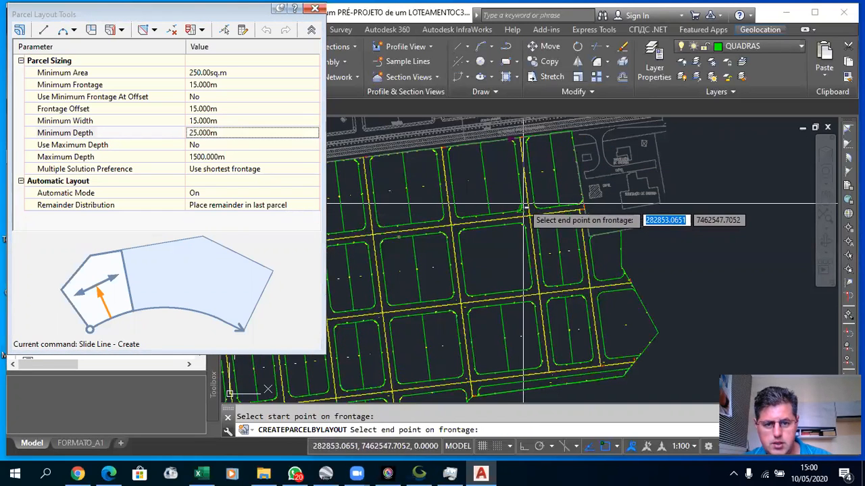
scroll(508, 215, "up", 3)
scroll(505, 216, "down", 4)
scroll(496, 166, "up", 5)
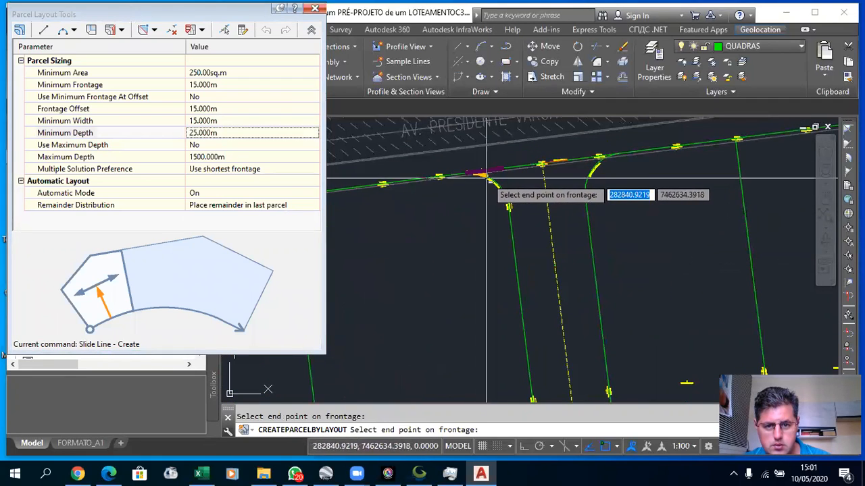
left_click(497, 187)
left_click(524, 265)
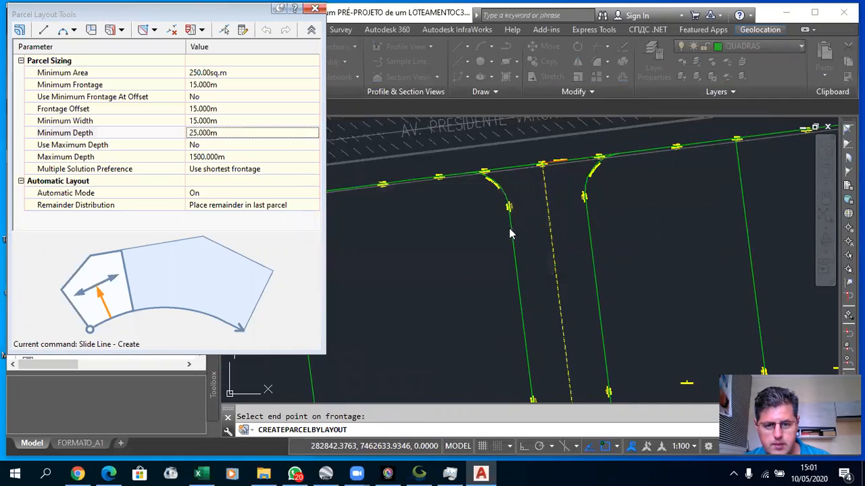
Step: Define the parcel's frontage along its eastern street, from the northern corner curve to the southern corner, and specify the lot line angle
scroll(493, 182, "up", 3)
scroll(489, 181, "down", 3)
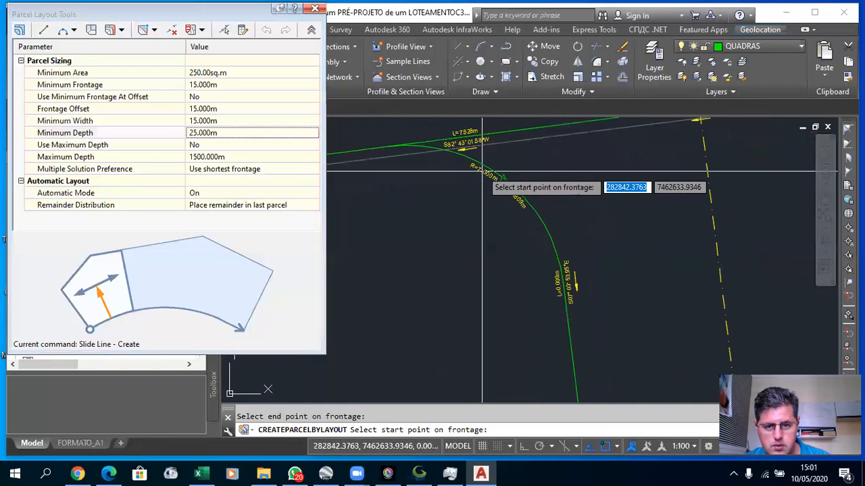
left_click(488, 173)
scroll(541, 226, "down", 4)
scroll(548, 244, "down", 3)
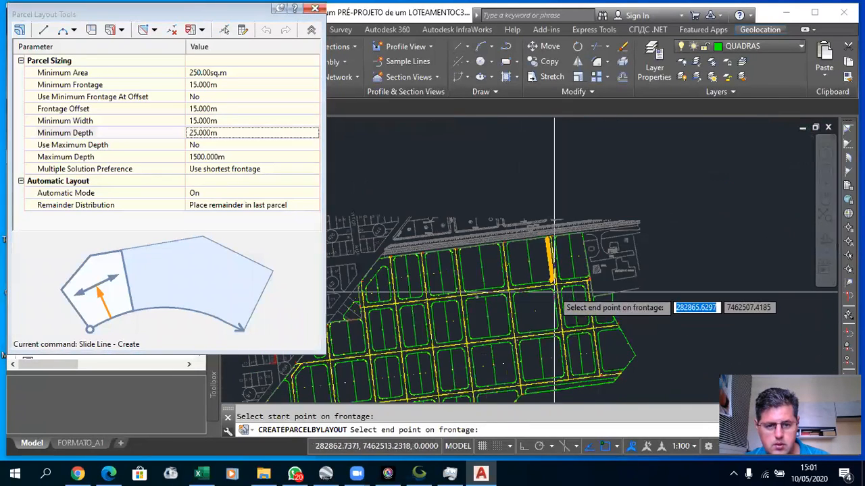
left_click(541, 273)
left_click(541, 273)
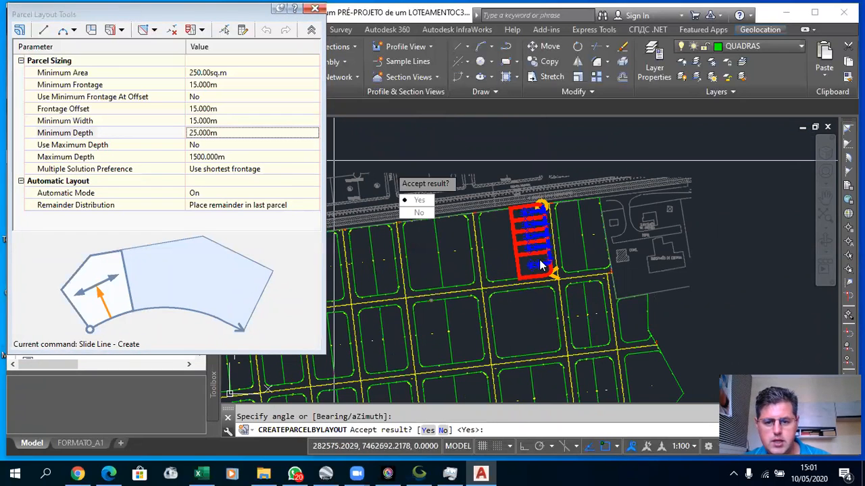
Step: Set the remainder distribution to Redistribute remainder and accept the resulting lots in the eastern half of the block
scroll(539, 260, "up", 4)
left_click(239, 205)
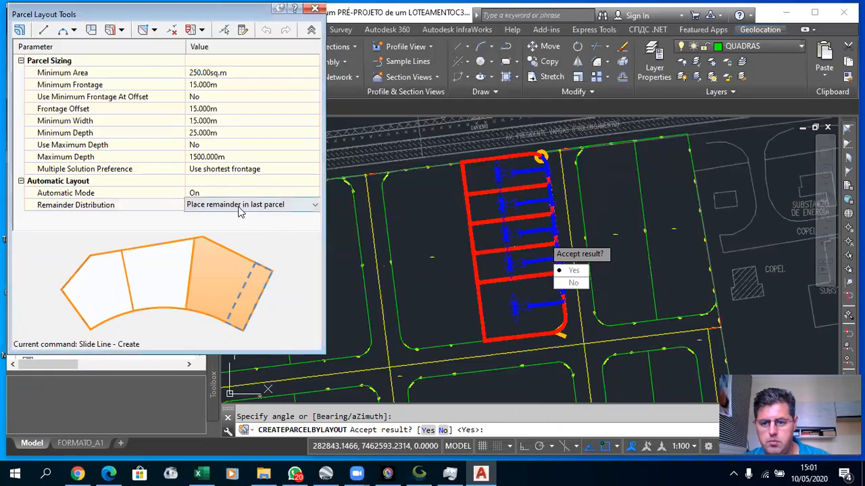
left_click(241, 208)
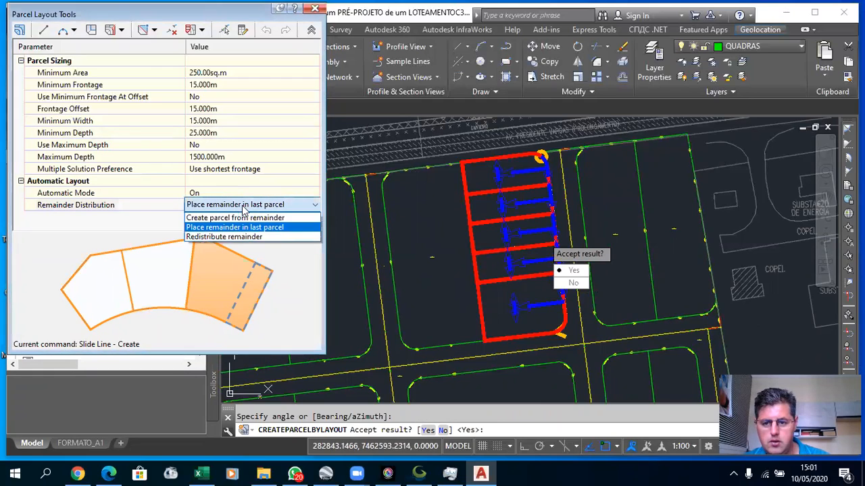
left_click(229, 237)
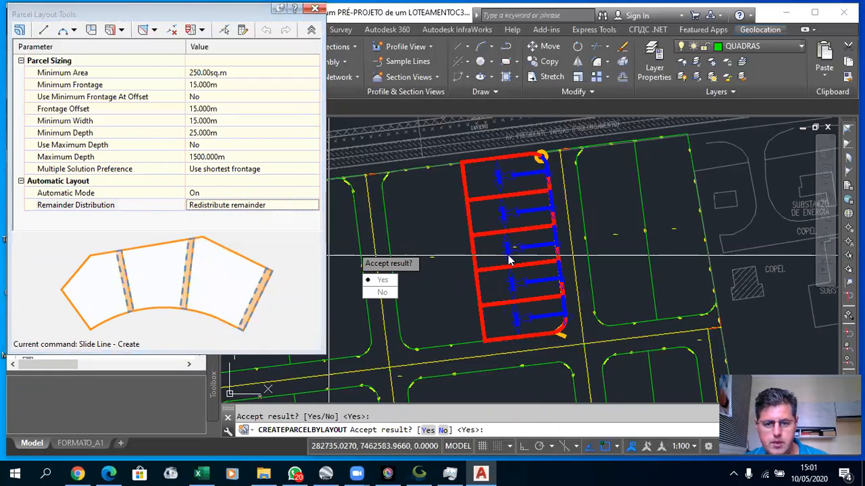
left_click(382, 280)
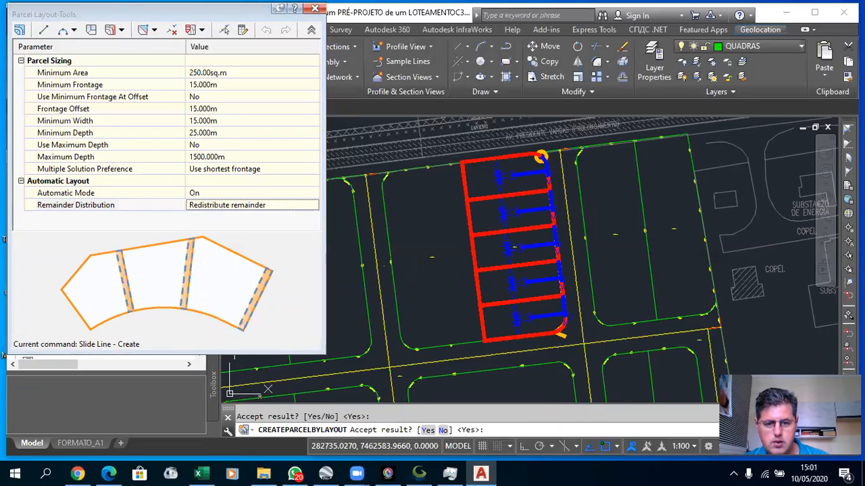
type("Y")
key("Return")
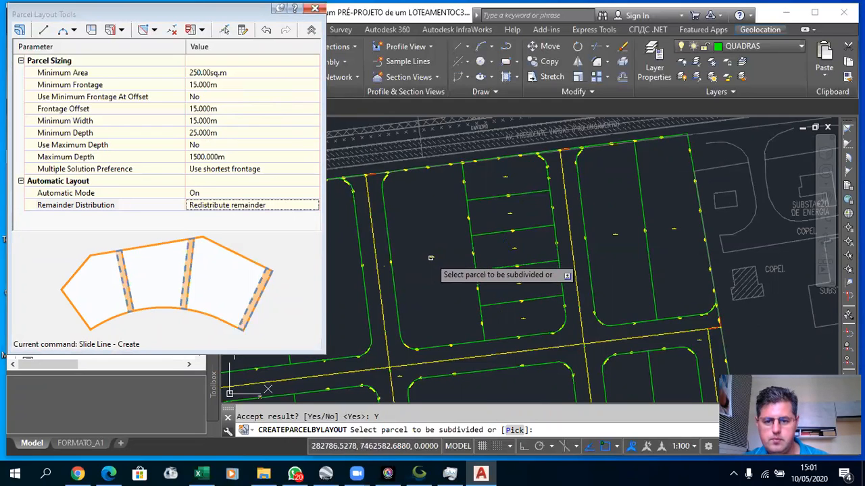
scroll(593, 237, "down", 3)
scroll(581, 230, "up", 2)
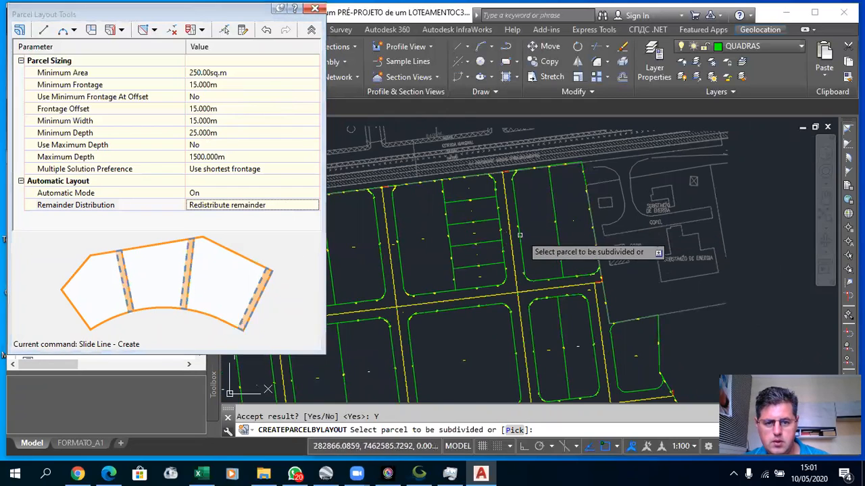
scroll(519, 278, "down", 2)
scroll(519, 278, "up", 6)
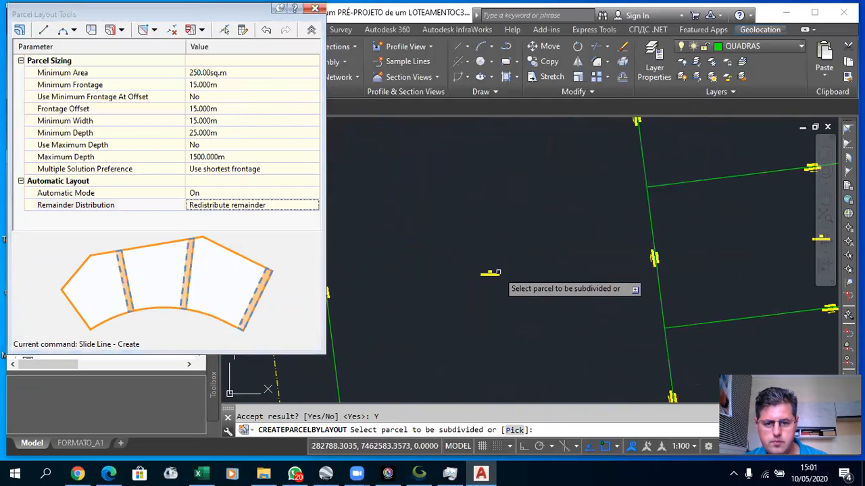
left_click(473, 248)
scroll(540, 180, "down", 4)
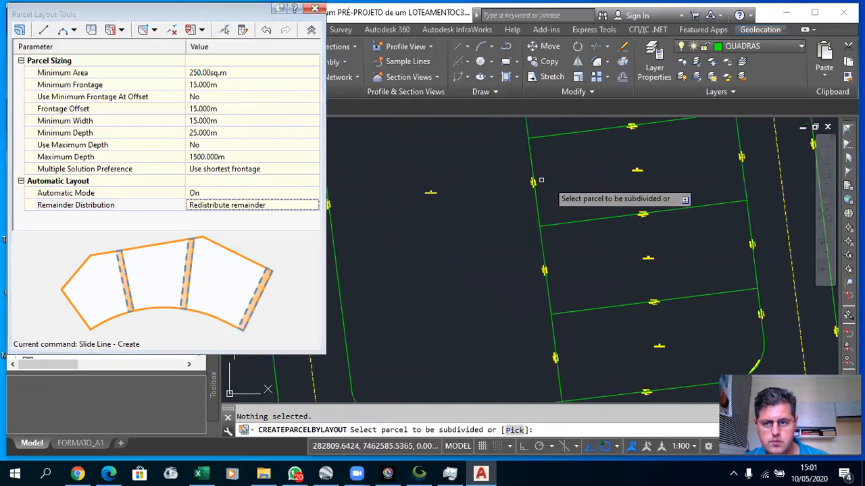
left_click(568, 217)
scroll(568, 220, "up", 1)
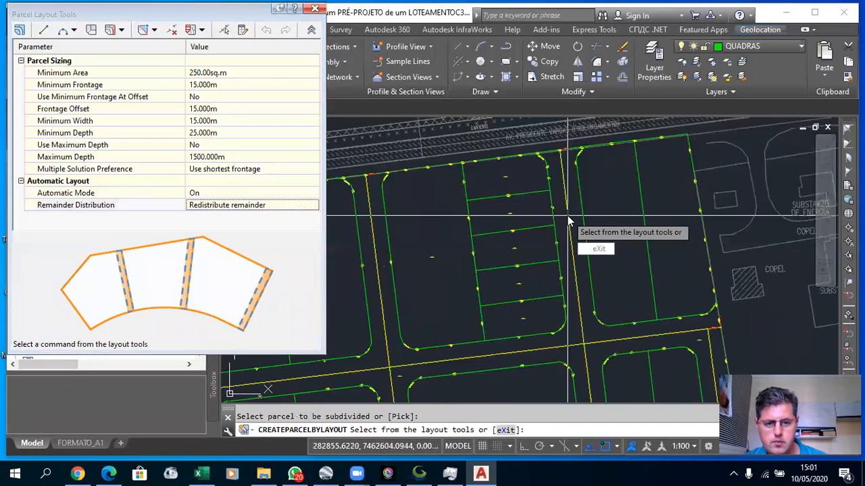
left_click(598, 249)
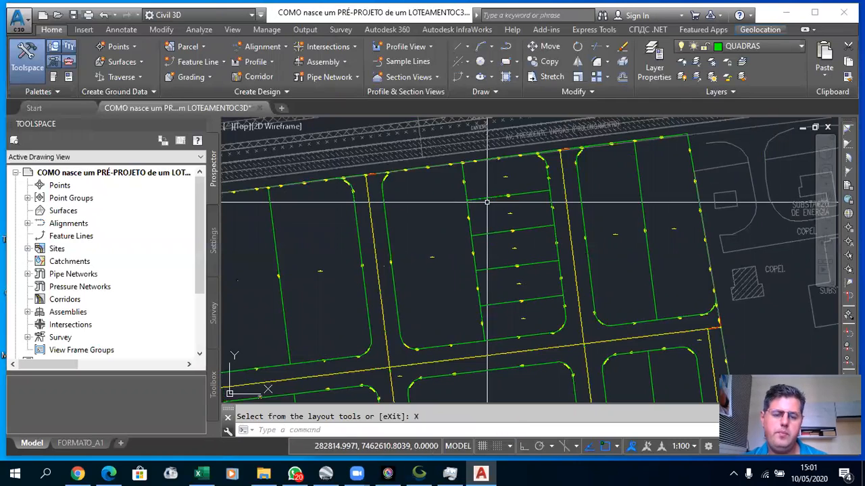
Step: Restart the parcel layout tools with a minimum area of 250 sq.m and a minimum frontage of 15 m
scroll(504, 202, "down", 4)
key("Return")
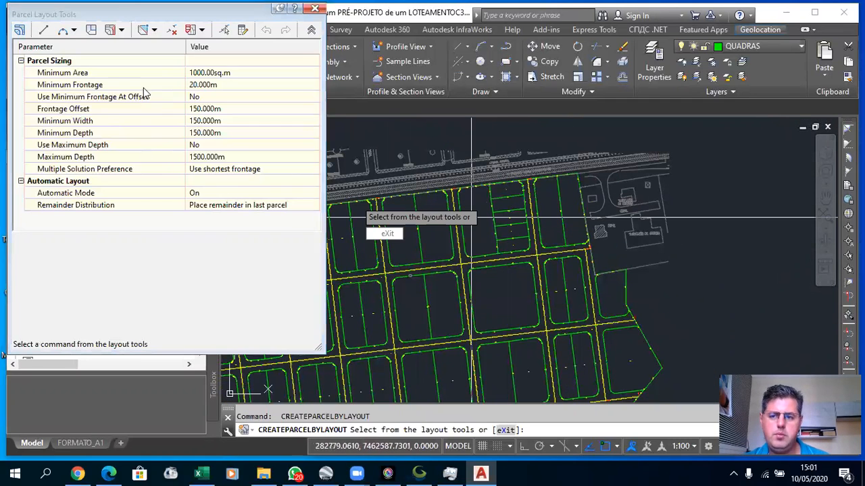
left_click(204, 71)
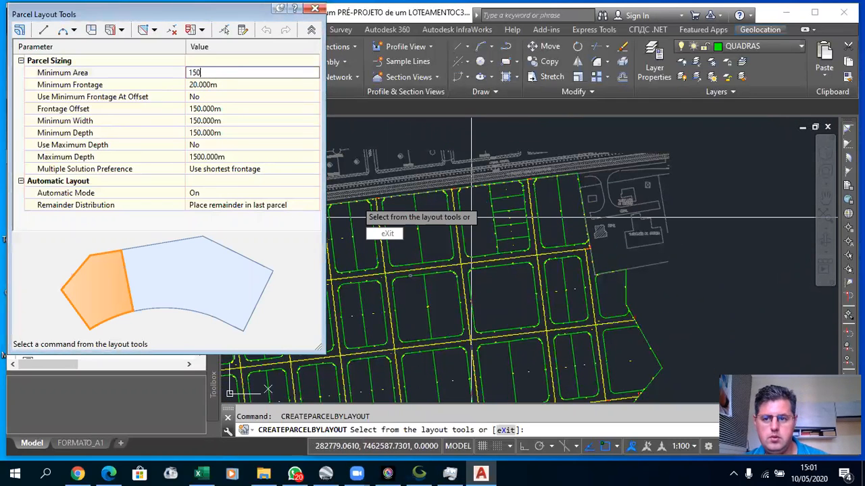
left_click(229, 85)
left_click(218, 72)
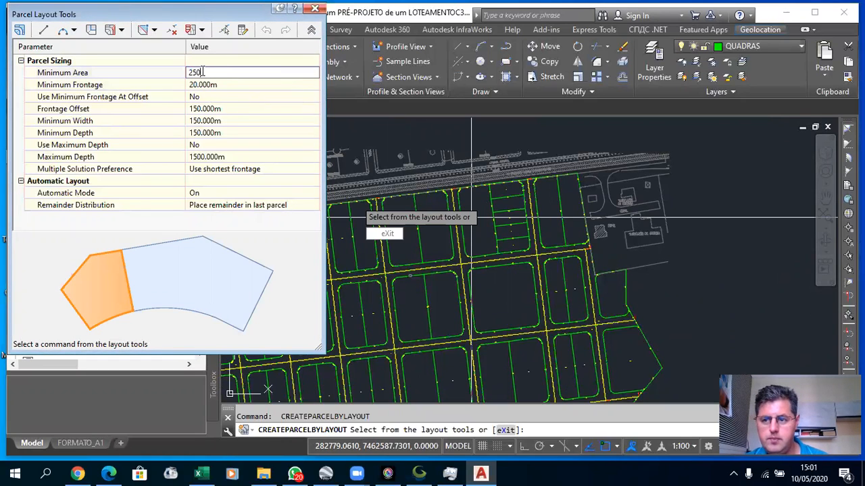
left_click(201, 84)
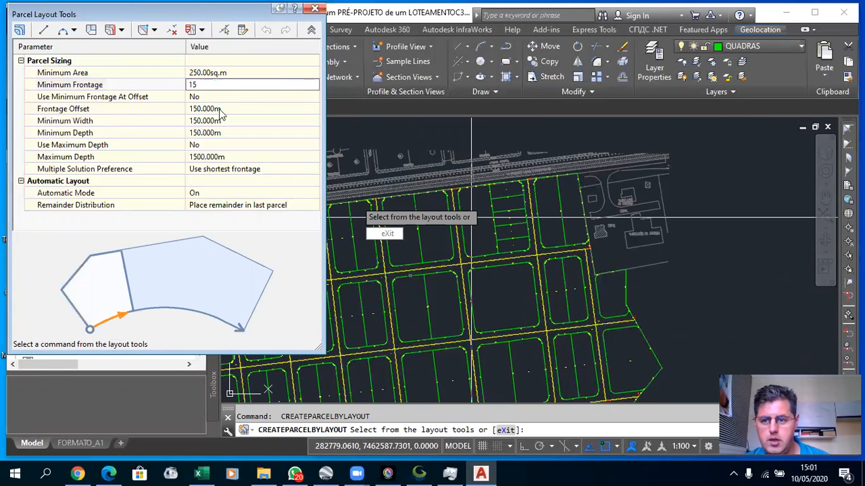
Step: Set the frontage offset and minimum width to 15 m and the minimum depth to 25 m in the parcel sizing
left_click(194, 109)
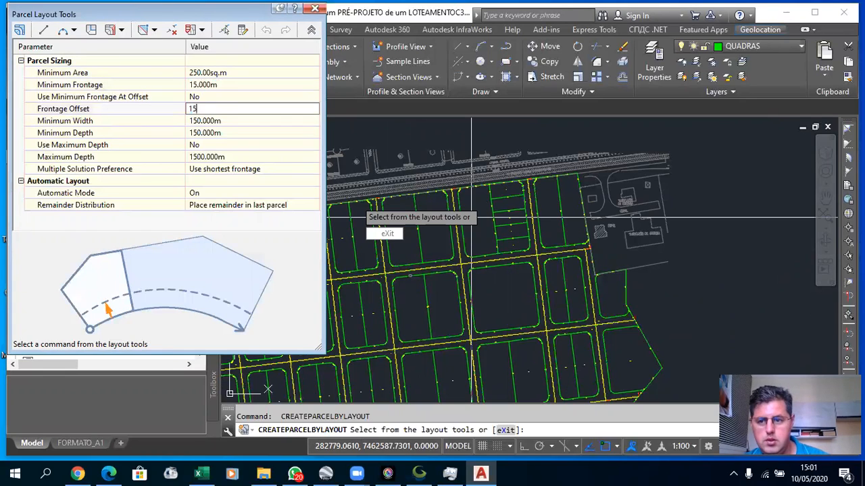
left_click(209, 121)
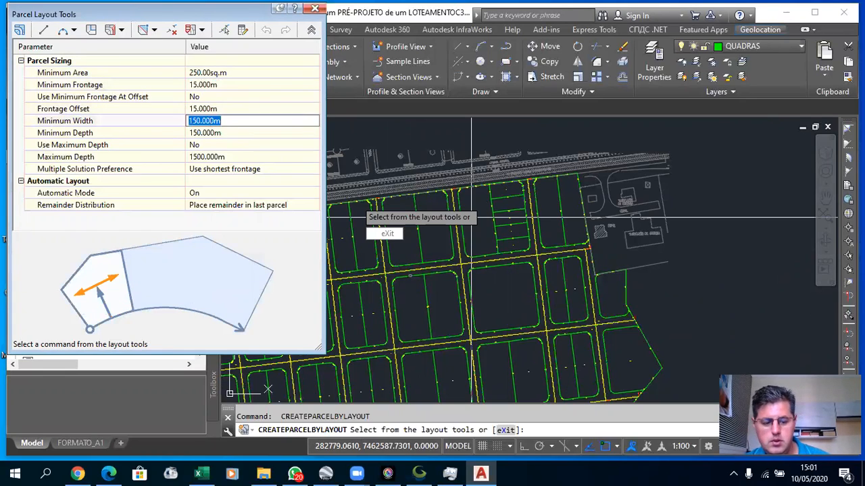
left_click(212, 133)
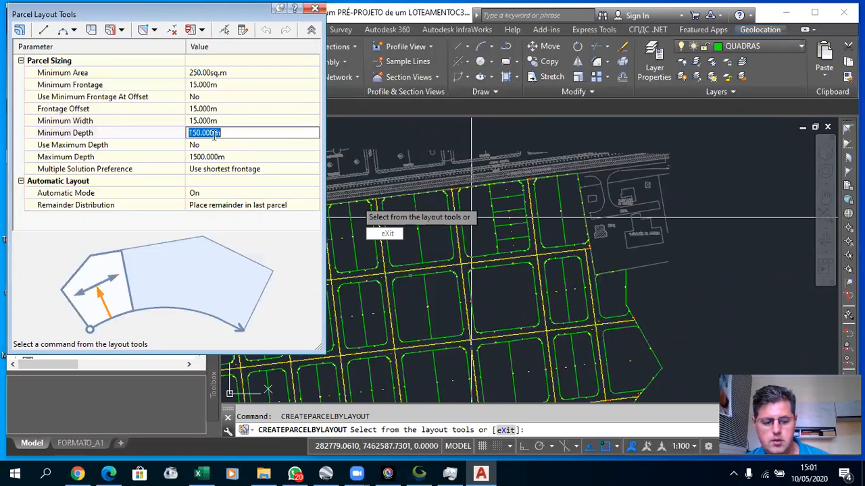
type("25")
key("Return")
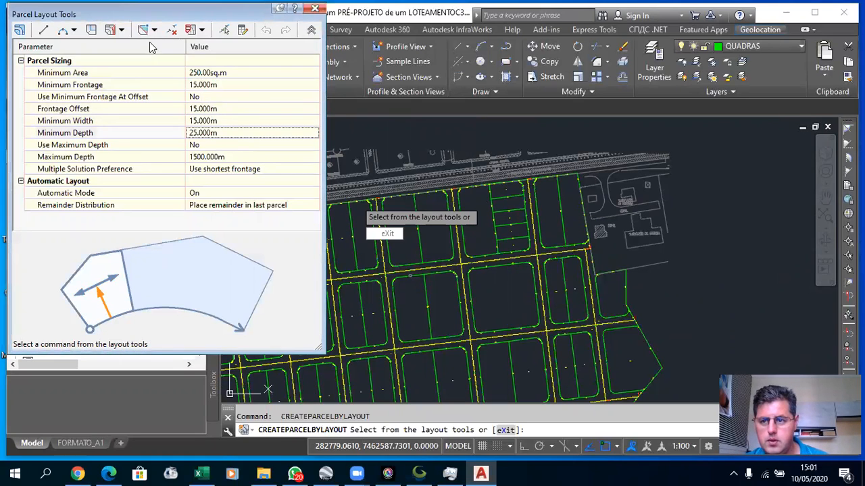
Step: Start Slide Line - Create again in site LOTEAMENTO DO ZERO with parcel style LOTE and automatic segment labels
left_click(122, 31)
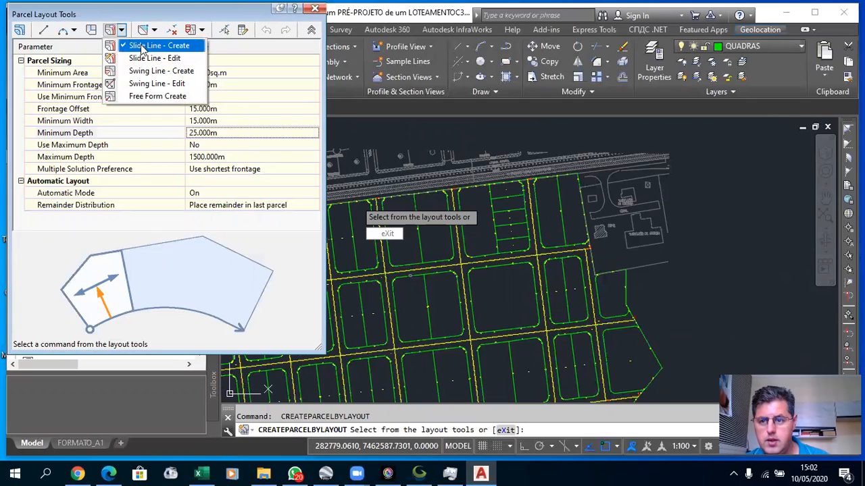
left_click(159, 46)
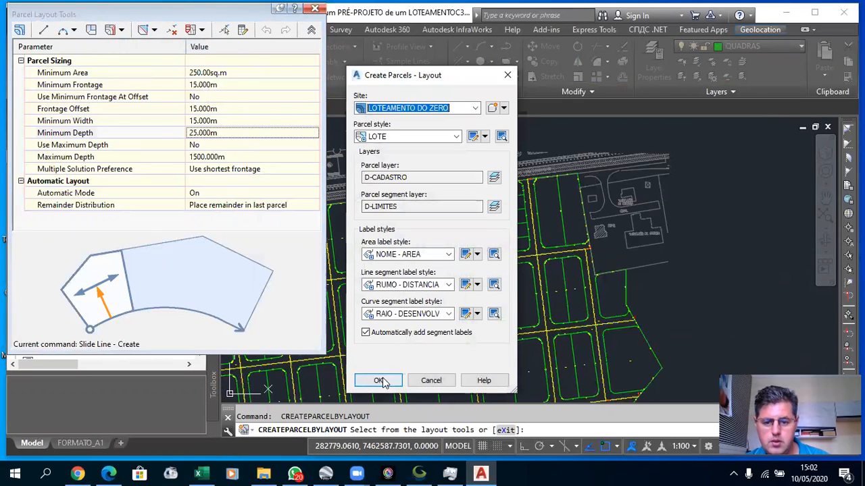
left_click(378, 381)
scroll(433, 235, "down", 2)
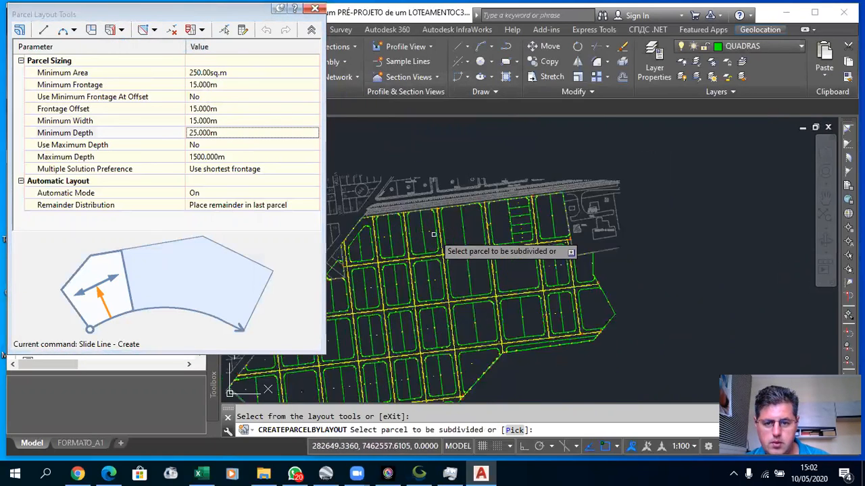
scroll(433, 234, "up", 2)
left_click(426, 199)
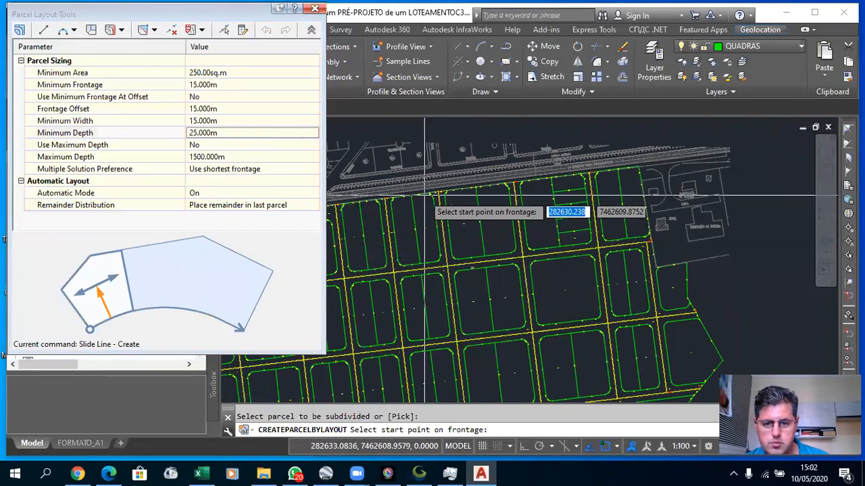
scroll(427, 193, "up", 2)
left_click(460, 189)
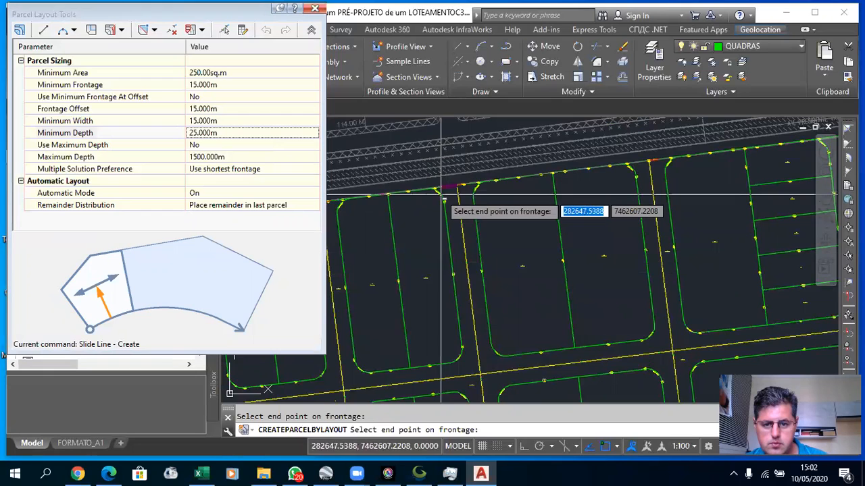
scroll(446, 203, "up", 3)
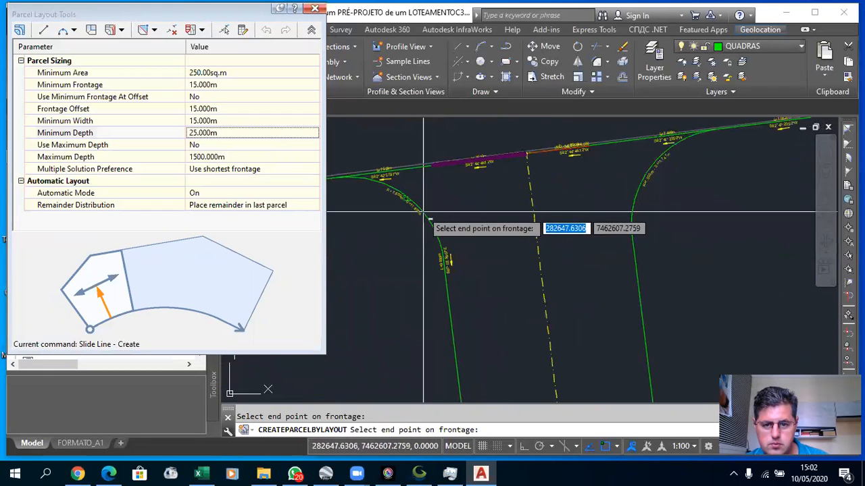
scroll(442, 234, "down", 3)
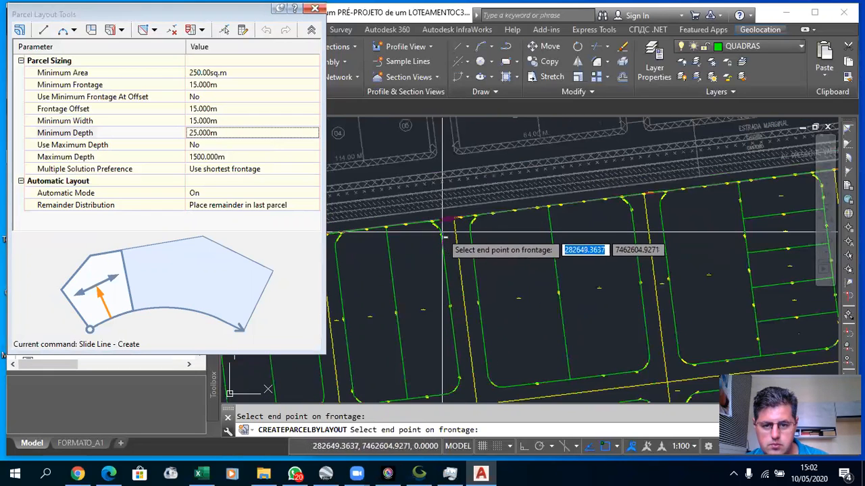
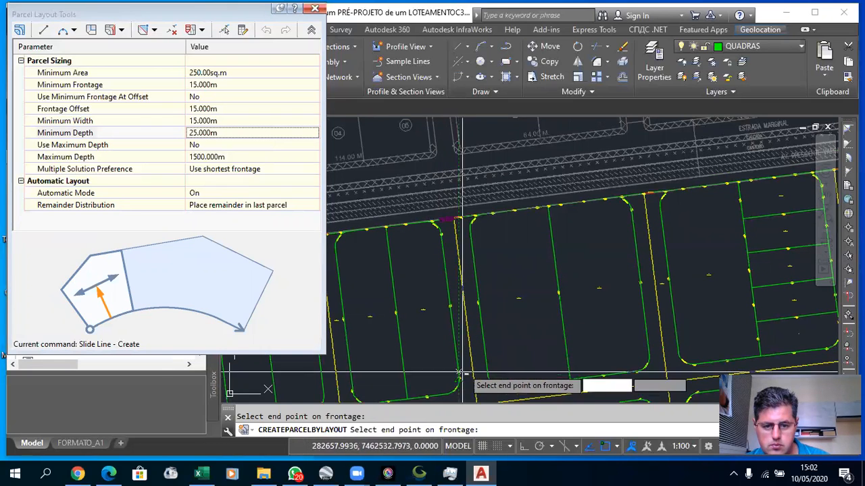
scroll(436, 223, "up", 4)
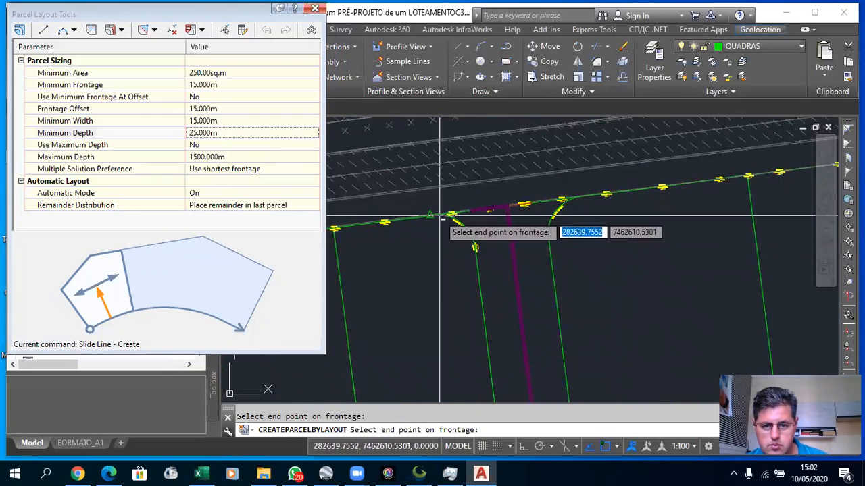
scroll(448, 217, "down", 5)
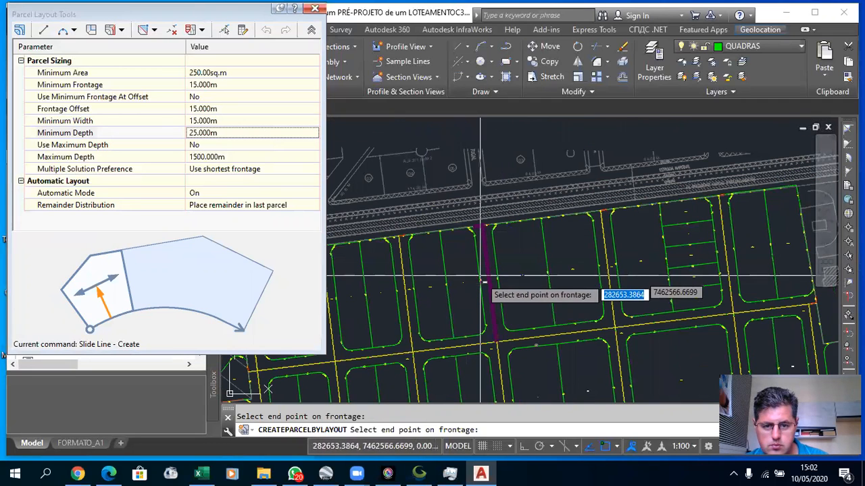
left_click(481, 277)
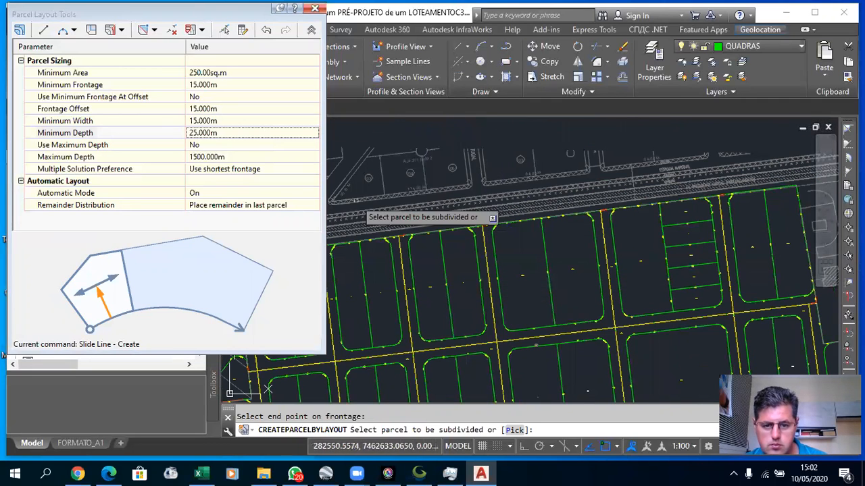
Step: Subdivide the eastern half of the northern-row block two blocks west of the partly subdivided one, running the frontage along its eastern edge
left_click(465, 285)
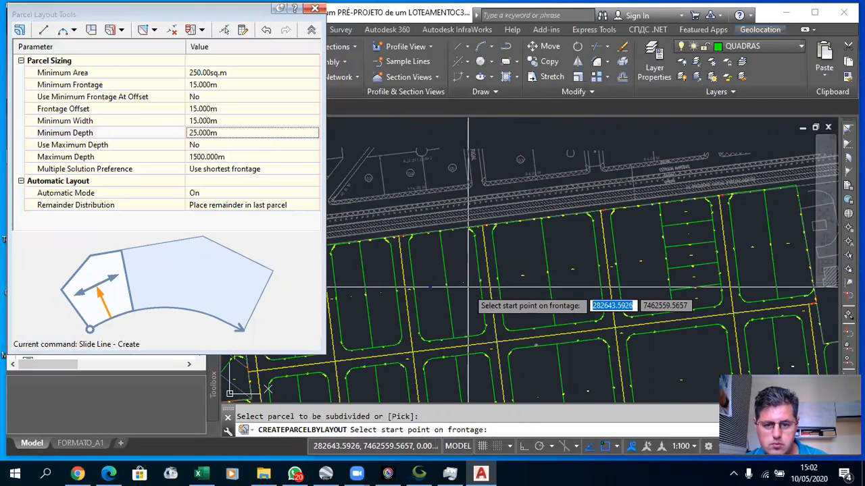
left_click(471, 231)
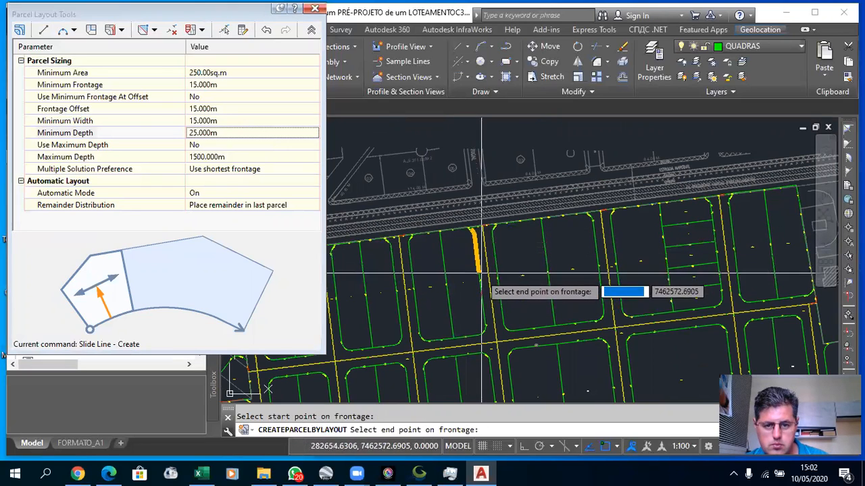
left_click(487, 333)
left_click(498, 332)
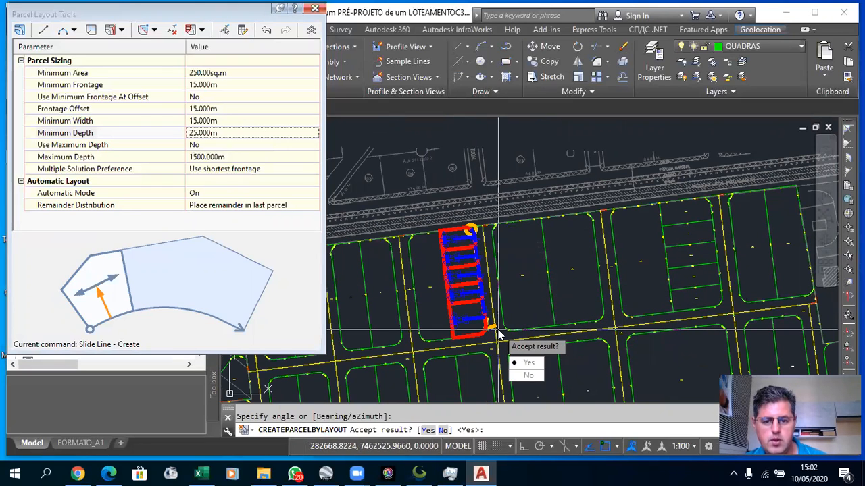
Step: Set the remainder distribution to Redistribute remainder with automatic mode on, and accept the previewed lots
left_click(224, 192)
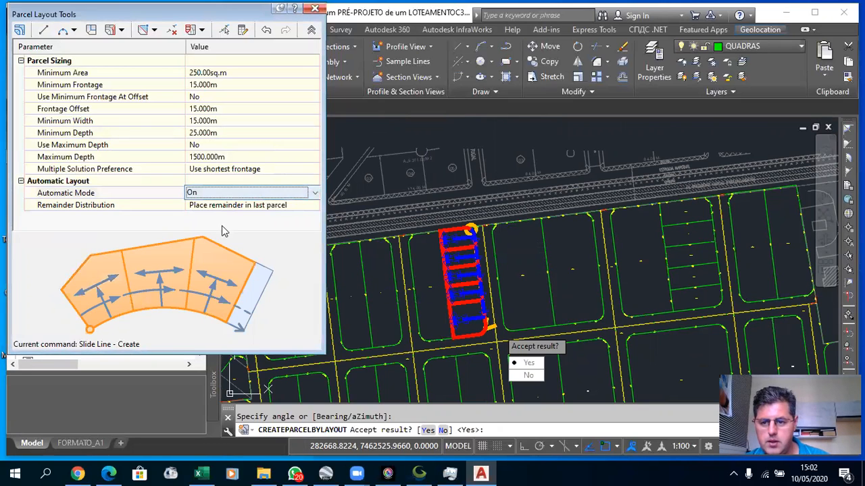
left_click(231, 194)
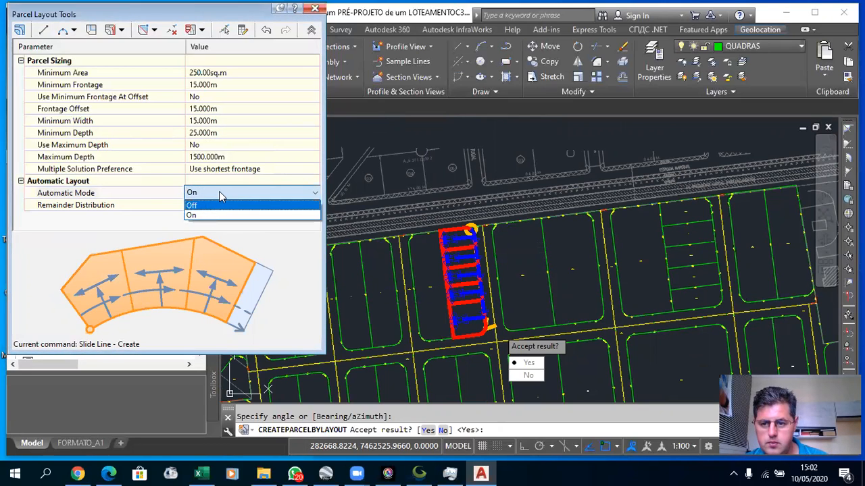
left_click(230, 215)
left_click(245, 206)
left_click(245, 206)
left_click(227, 239)
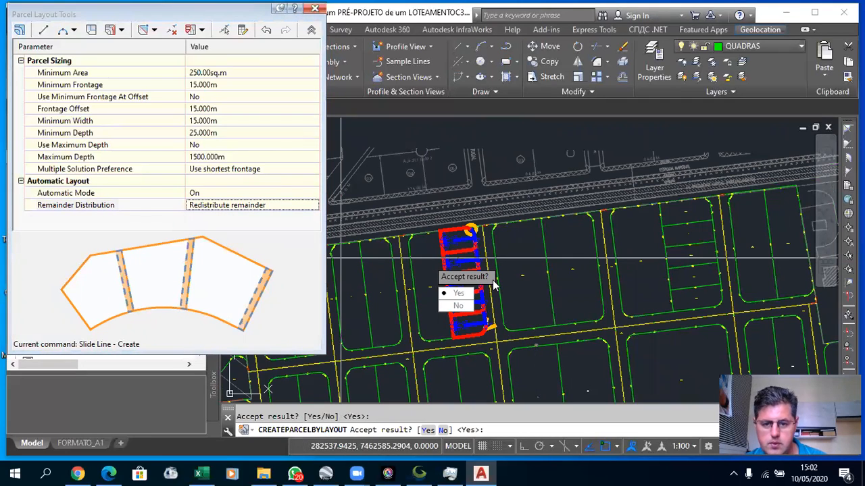
left_click(460, 293)
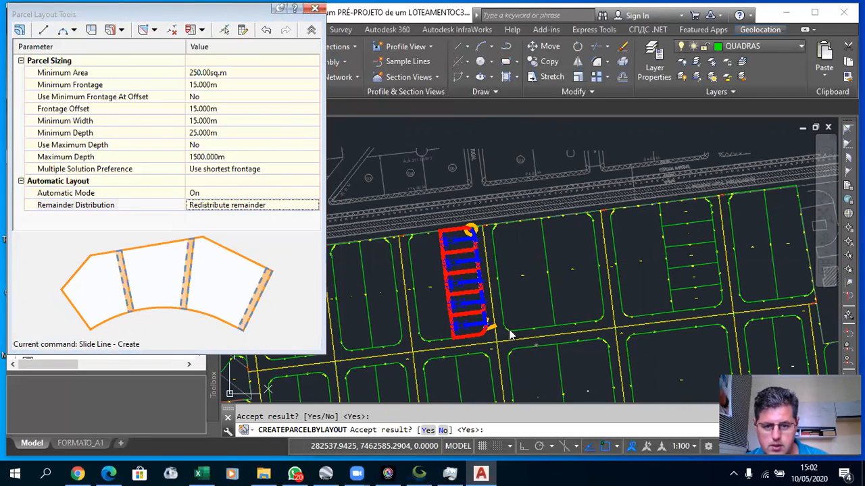
key("Return")
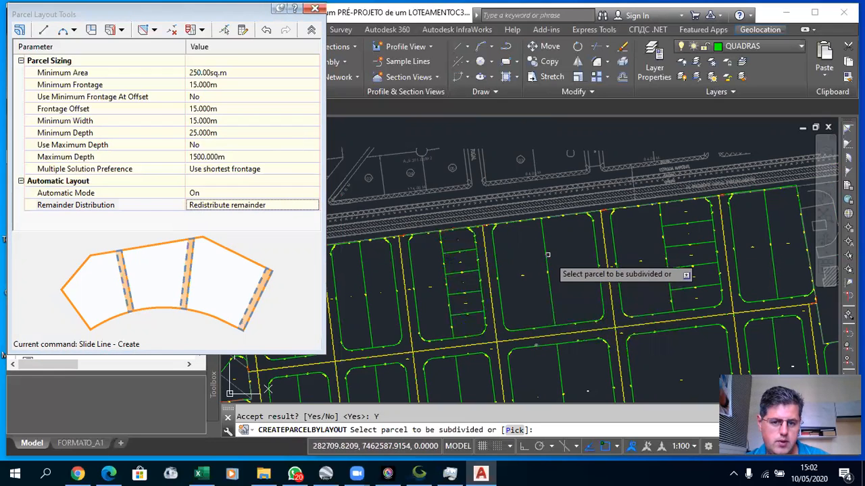
Step: Subdivide the eastern half of the undivided block between the two partly subdivided ones, with its eastern edge as frontage, and accept the lots
left_click(575, 270)
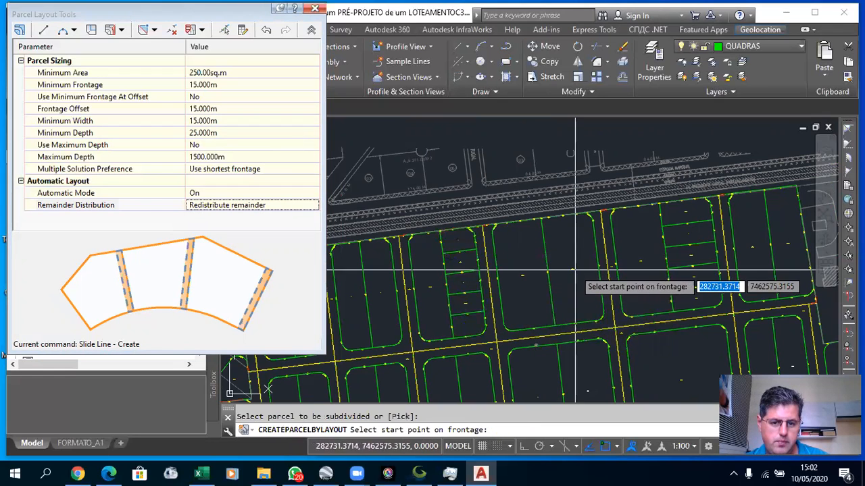
left_click(587, 211)
left_click(601, 284)
scroll(590, 220, "up", 2)
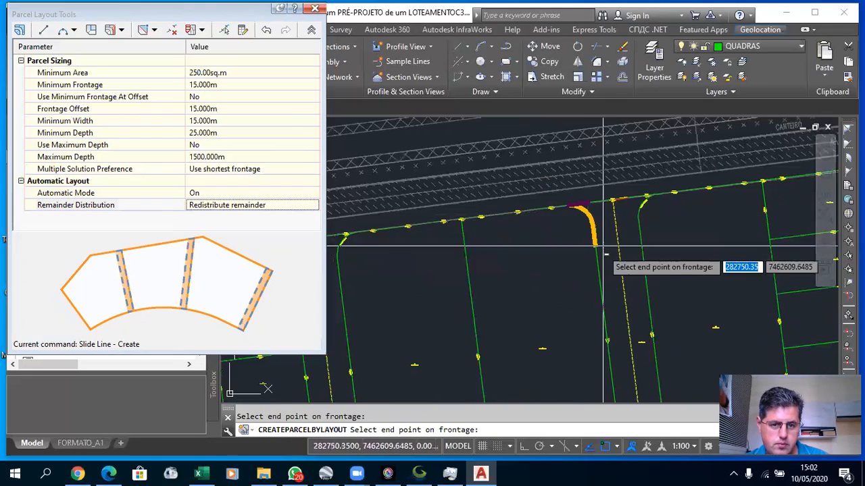
scroll(588, 290, "down", 4)
scroll(605, 306, "up", 5)
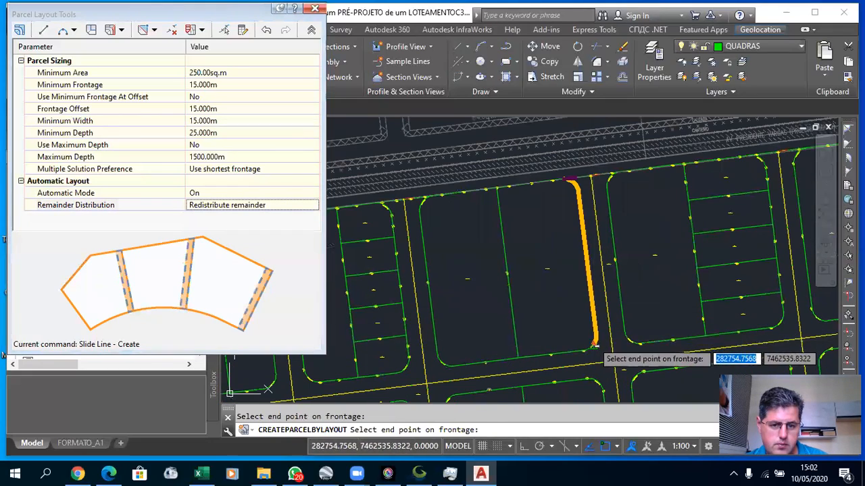
left_click(598, 341)
key("Return")
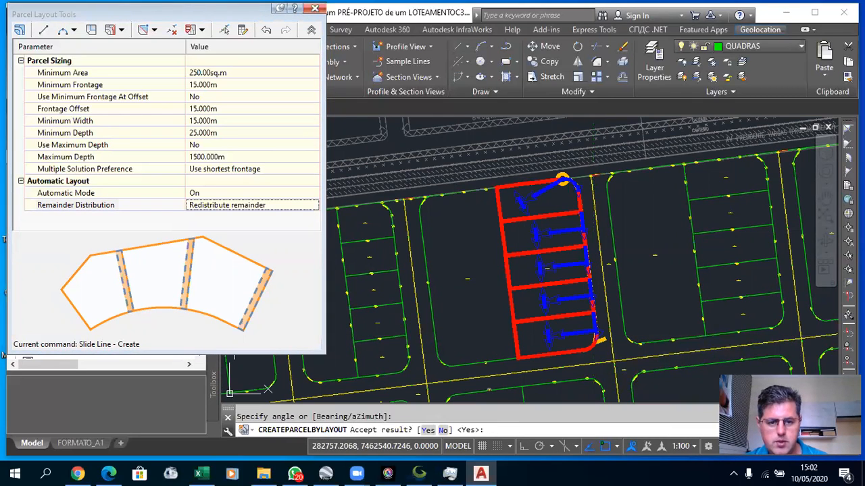
key("Return")
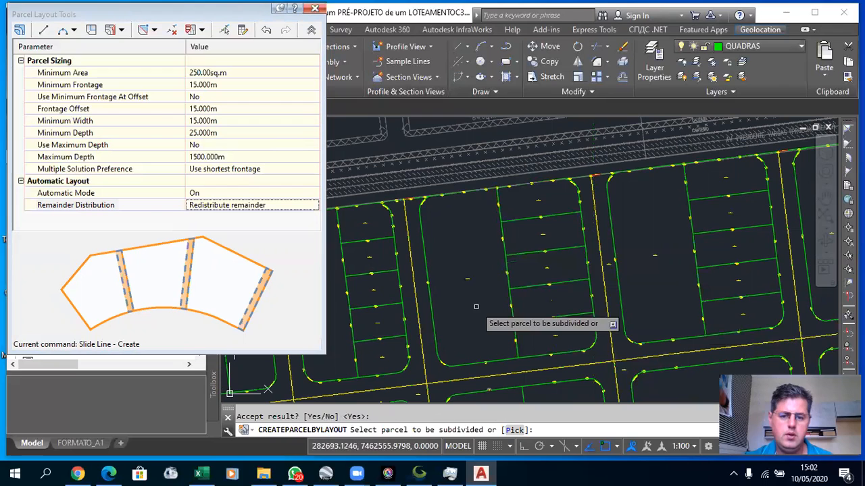
Step: Subdivide the western half of the same block, using its western edge as frontage, and accept the lots
left_click(468, 278)
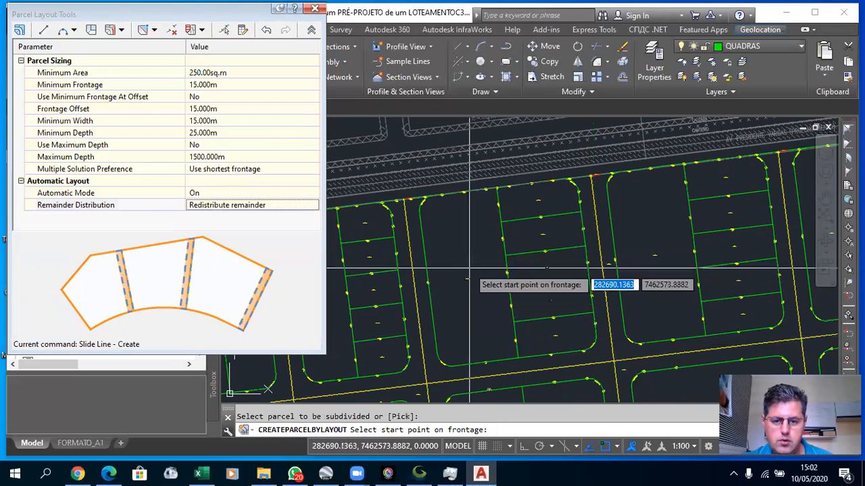
left_click(420, 201)
left_click(444, 365)
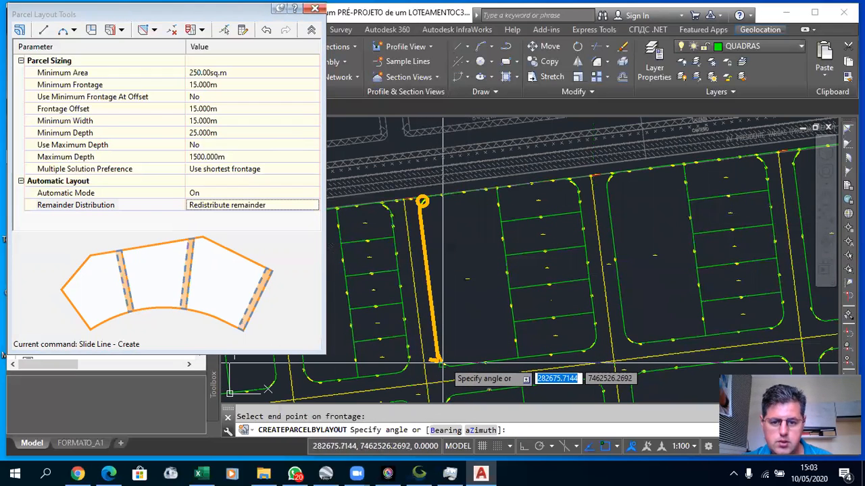
left_click(444, 366)
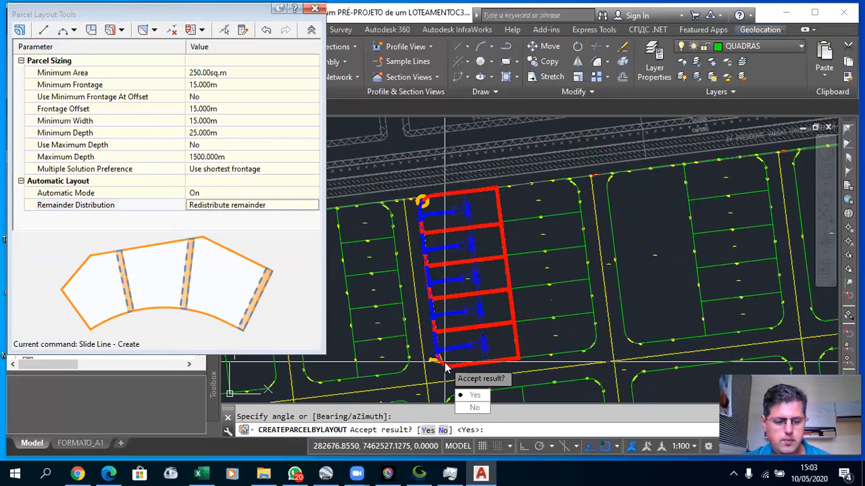
key("Return")
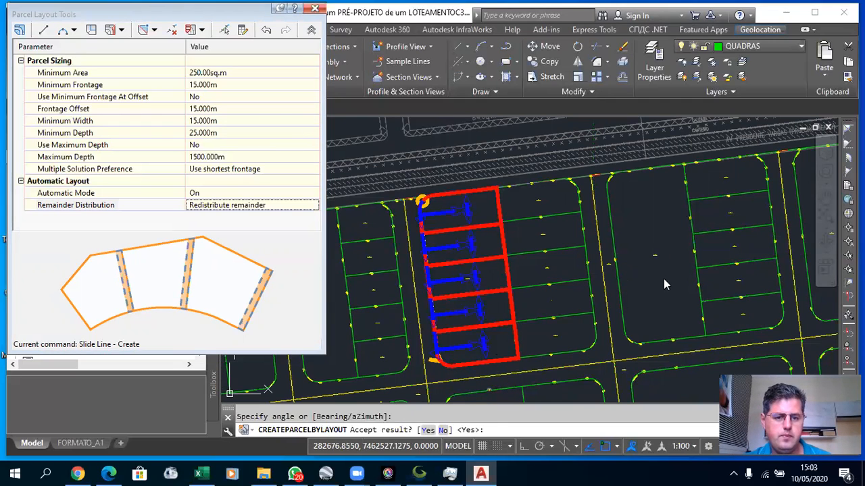
Step: Subdivide the western half of the next block to the east, with the frontage along its western edge, and accept the lots
left_click(655, 255)
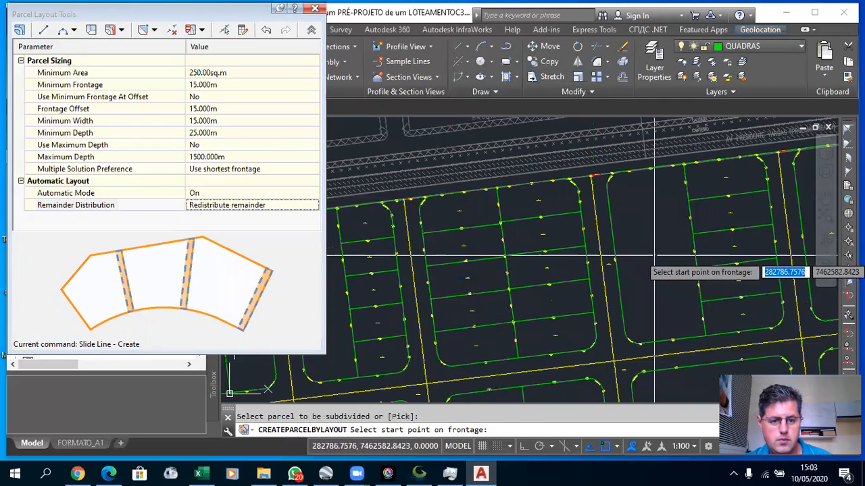
left_click(609, 189)
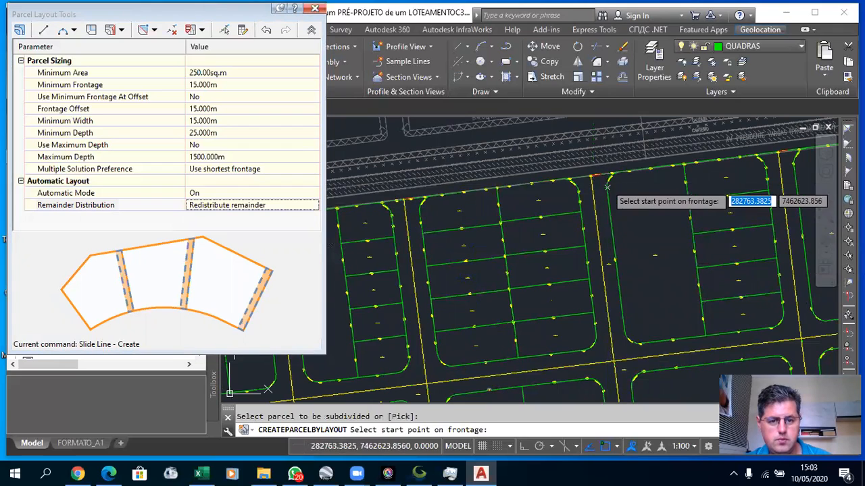
left_click(634, 342)
left_click(634, 342)
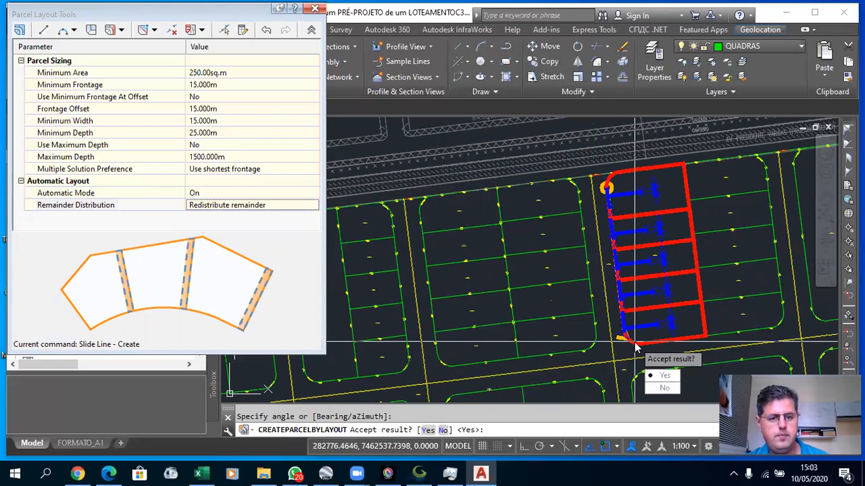
type(",")
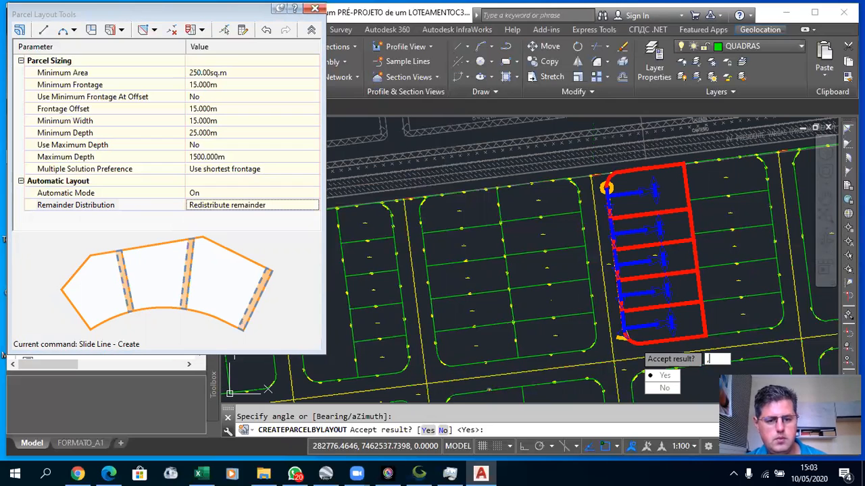
left_click(655, 379)
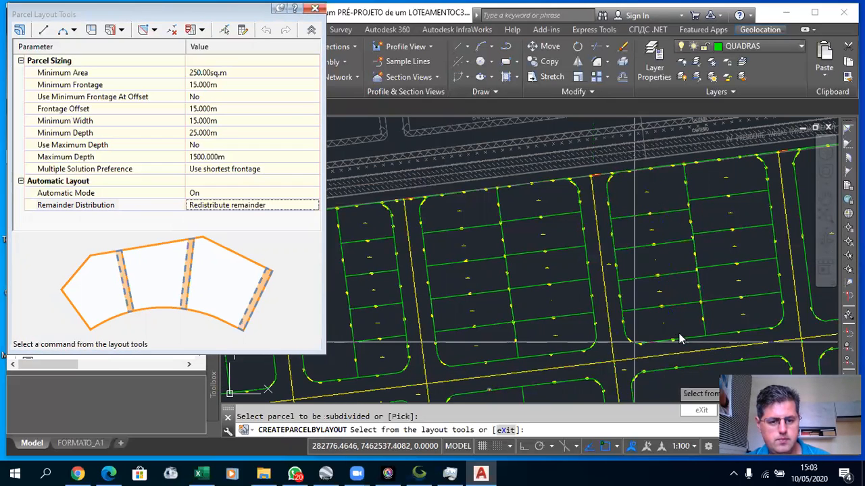
Step: Exit the current parcel layout session and reopen the parcel layout tools for further subdivision
scroll(627, 209, "down", 4)
scroll(685, 217, "up", 2)
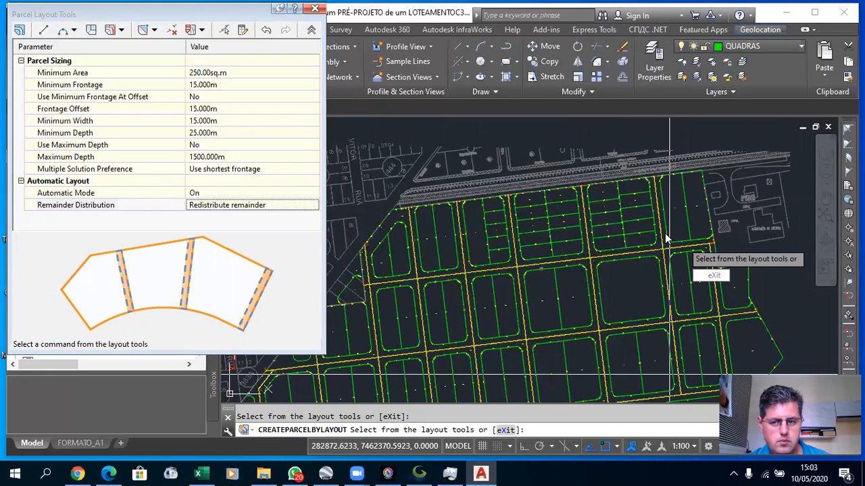
key("Escape")
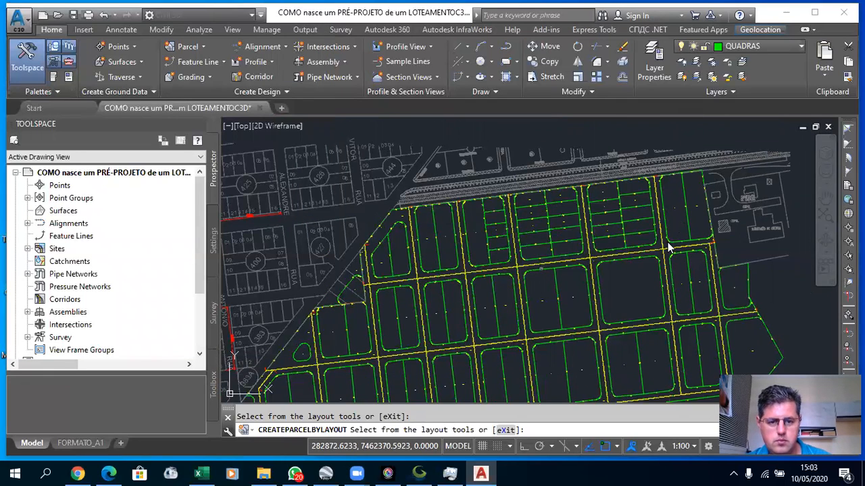
key("Escape")
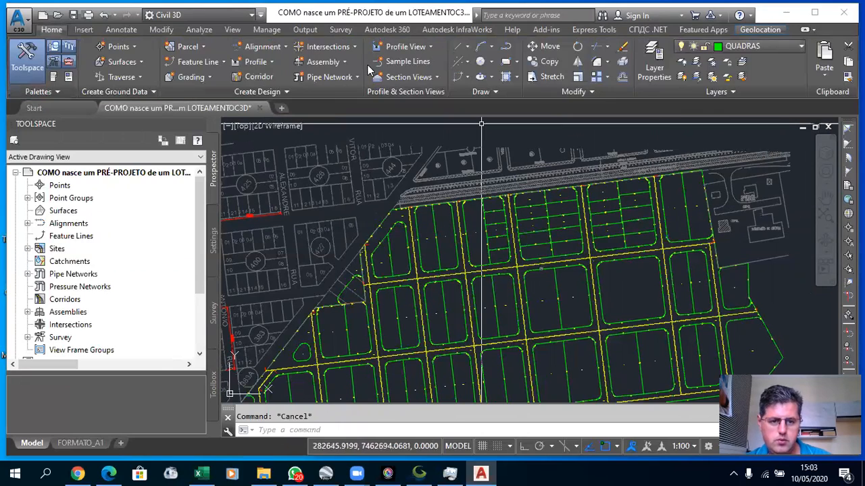
left_click(189, 47)
left_click(198, 67)
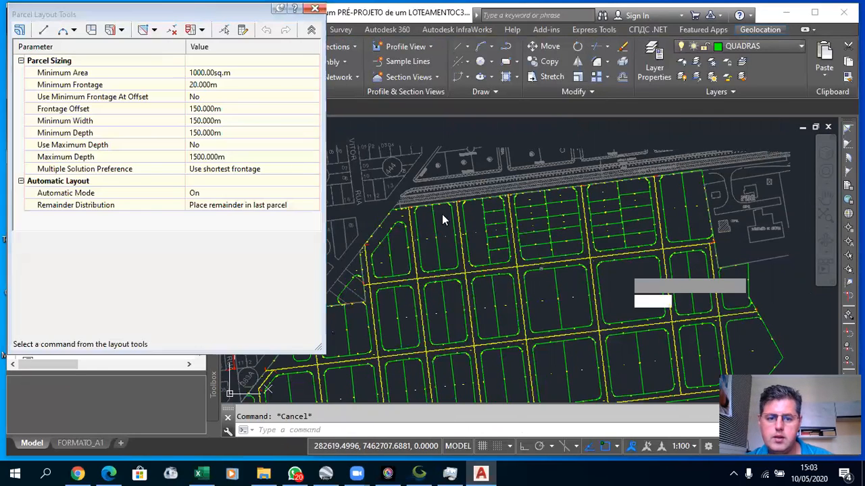
Step: Set the parcel sizing to a minimum area of 250 sq.m and a minimum frontage of 15 m
left_click(218, 74)
type("250")
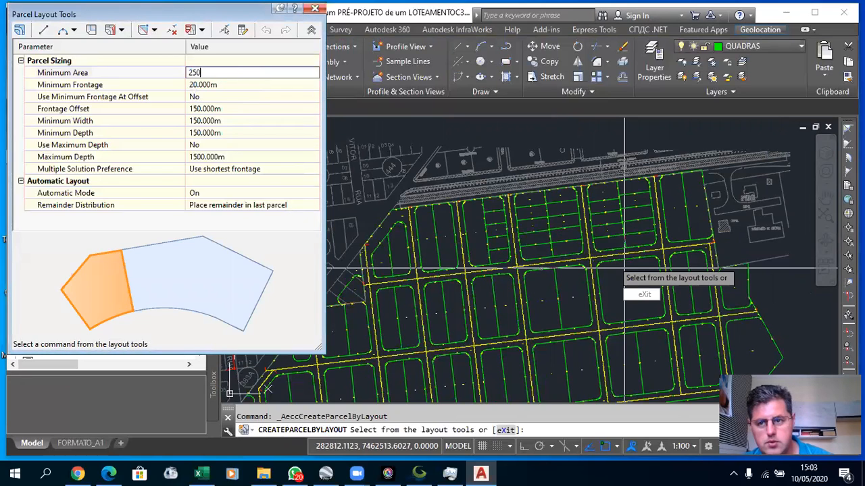
left_click(233, 84)
type("15")
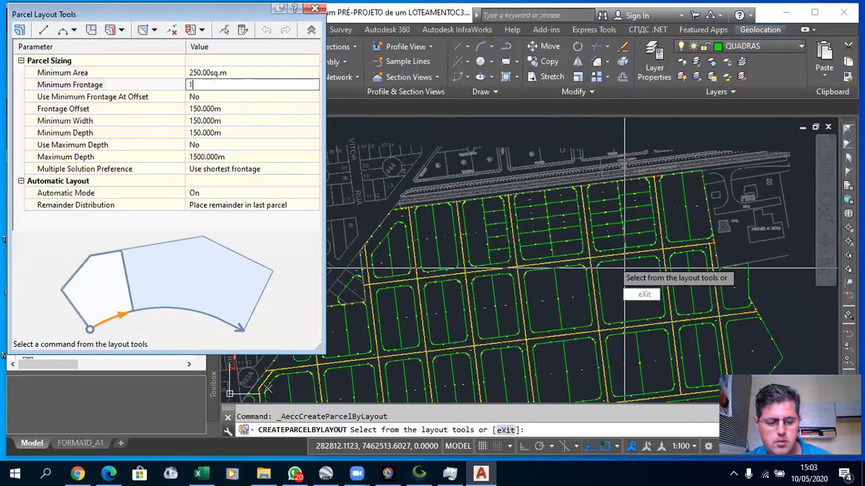
Step: Set the frontage offset to 15 m, the minimum width to 15 m and the minimum depth to 25 m
left_click(234, 109)
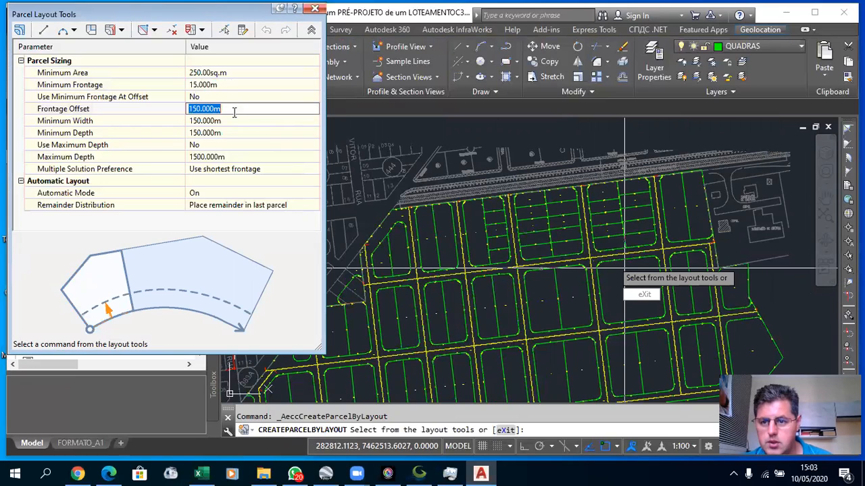
type("15")
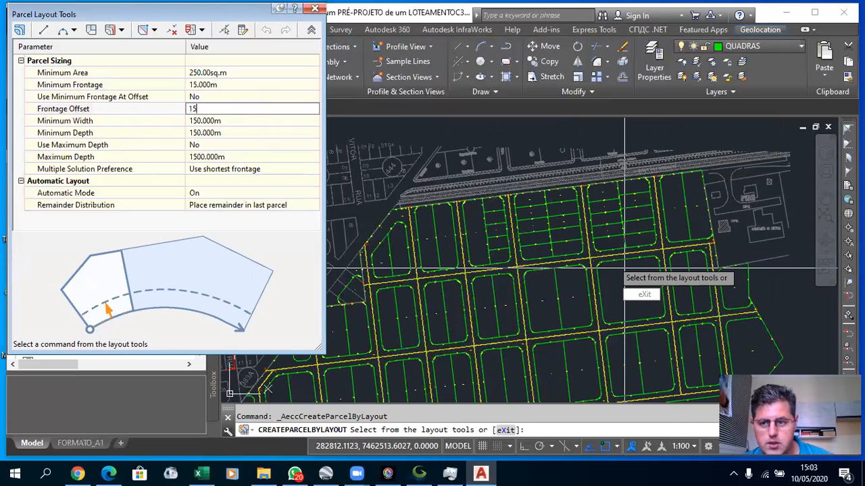
left_click(221, 121)
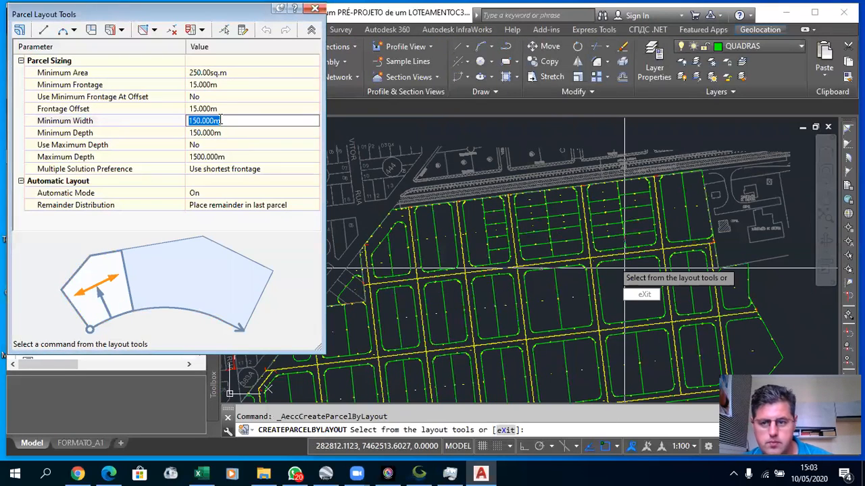
type("15")
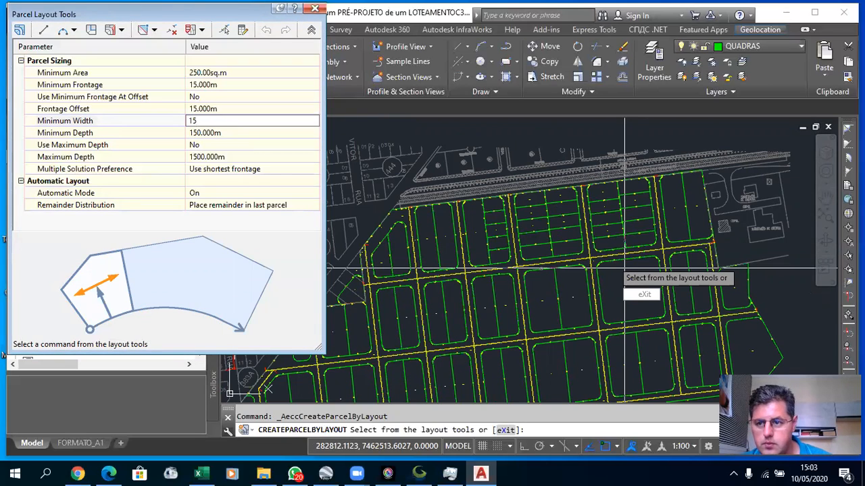
key("Return")
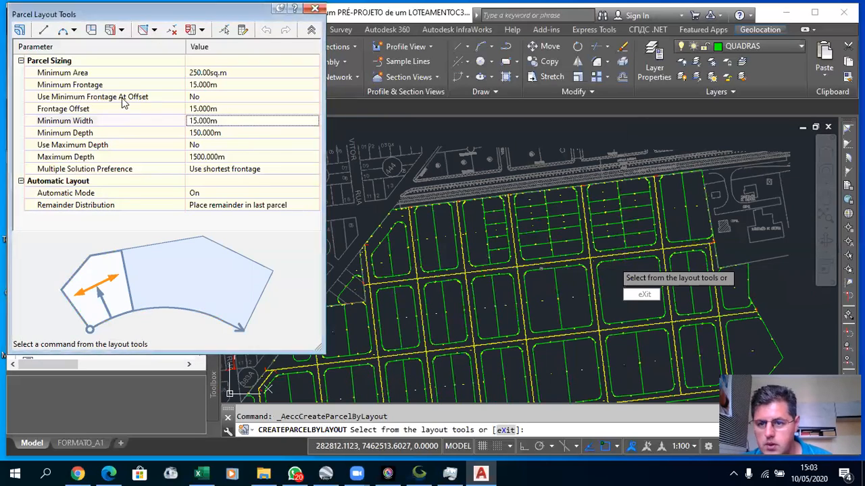
left_click(216, 133)
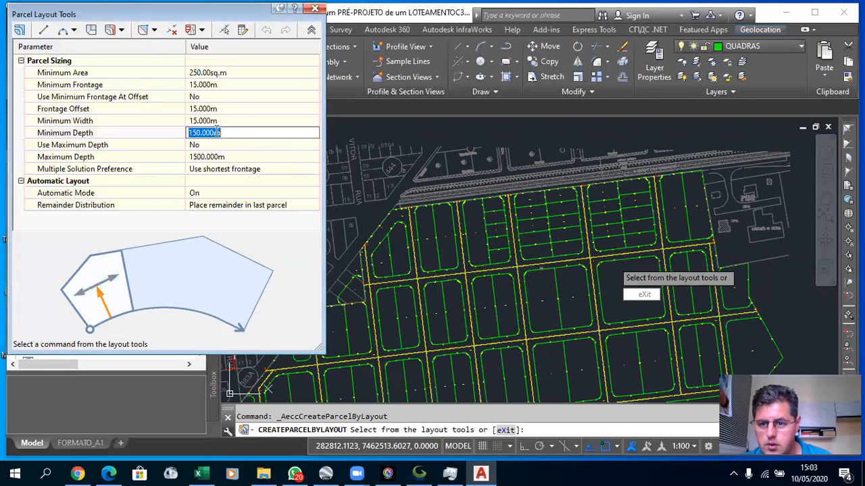
type("25")
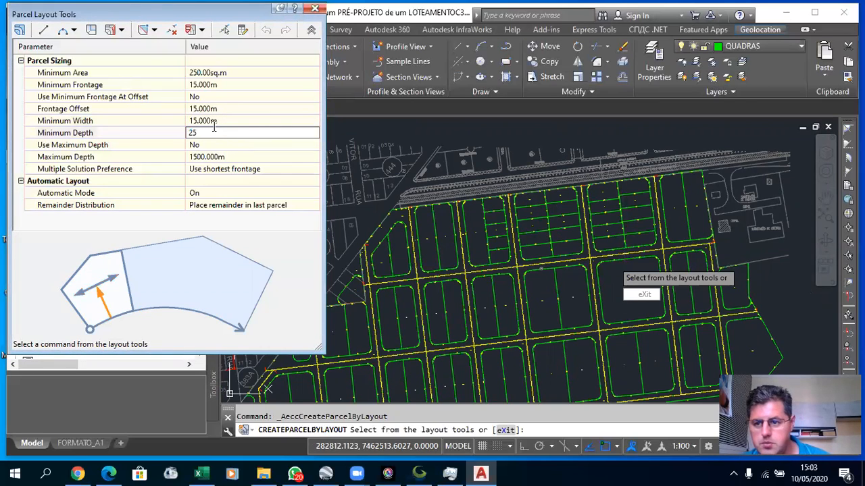
key("Return")
Step: Keep the multiple solution preference at Use shortest frontage and set the remainder distribution to Redistribute remainder
left_click(238, 168)
left_click(238, 169)
left_click(237, 169)
left_click(237, 169)
left_click(237, 168)
left_click(242, 179)
left_click(240, 204)
left_click(242, 205)
left_click(238, 237)
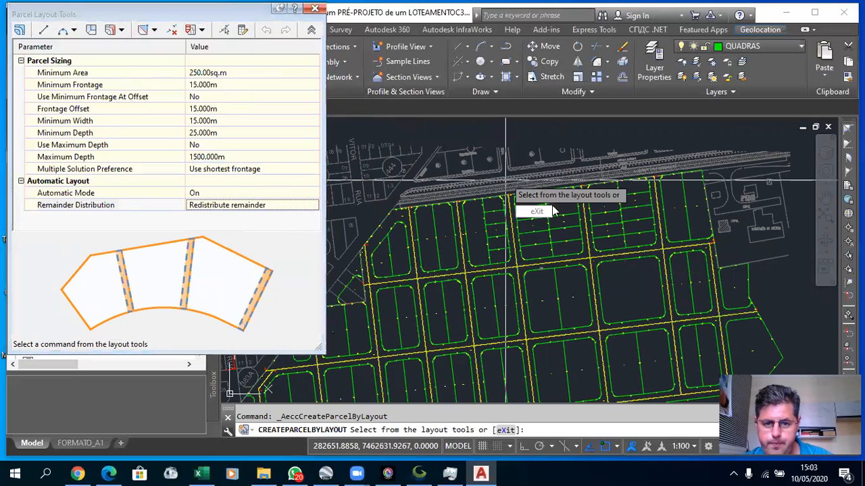
Step: Subdivide the eastern half of the wide second-row block with Slide Line - Create in parcel style LOTE, using its eastern edge as frontage, and accept the lots
left_click(134, 31)
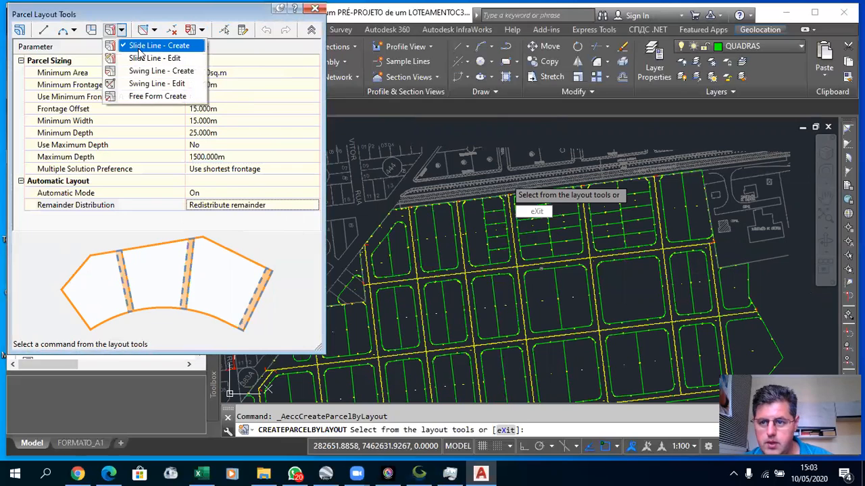
left_click(150, 45)
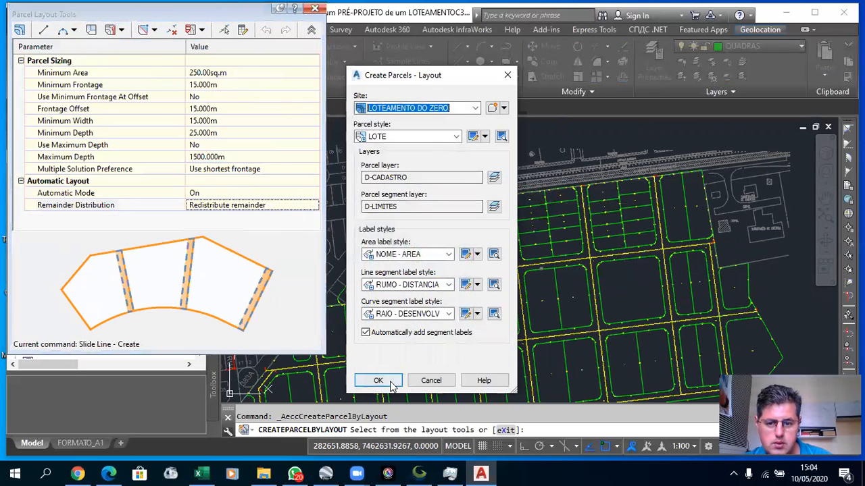
left_click(379, 379)
scroll(576, 279, "up", 5)
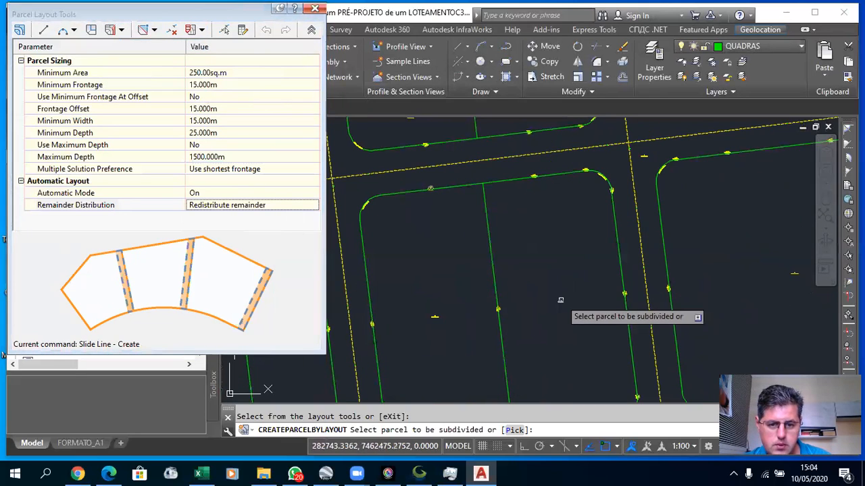
left_click(564, 304)
left_click(603, 184)
scroll(625, 297, "down", 4)
left_click(623, 326)
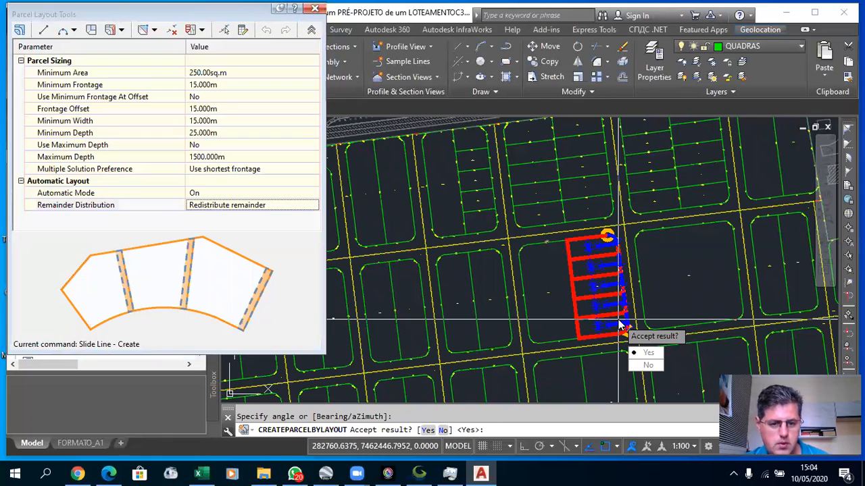
key("Return")
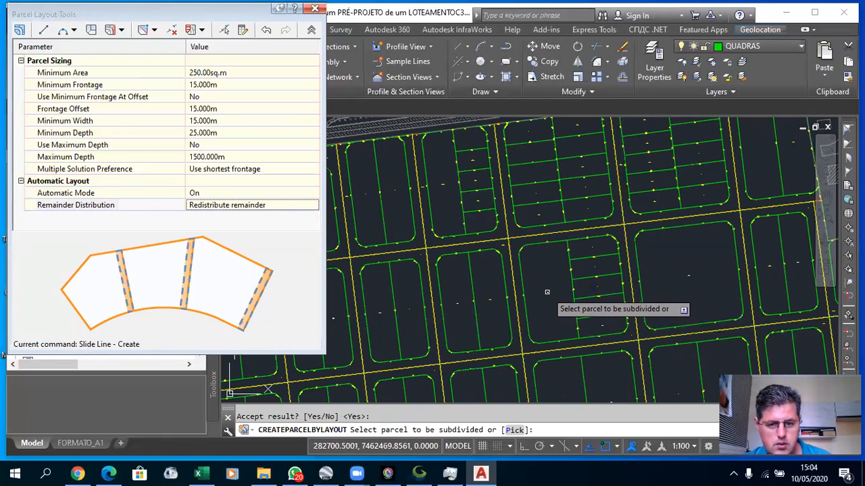
Step: Subdivide the western half of the same second-row block, using its western edge as frontage, and accept the lots
left_click(547, 292)
left_click(524, 250)
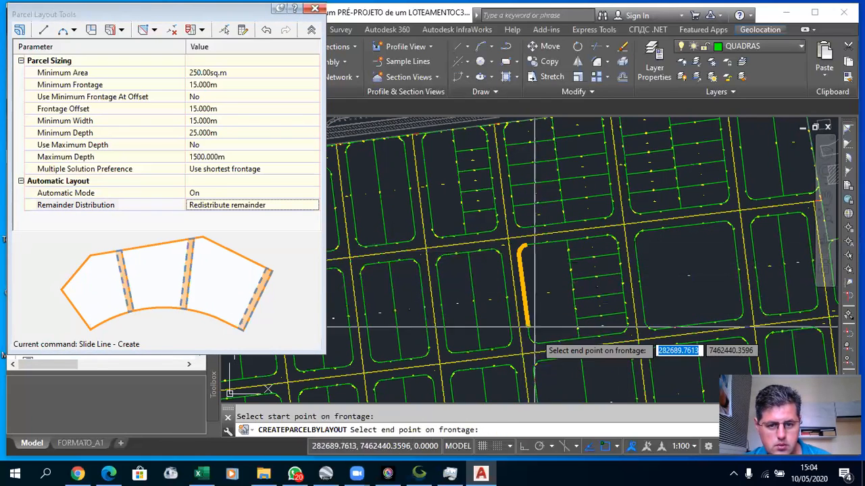
left_click(536, 344)
left_click(537, 344)
key("Return")
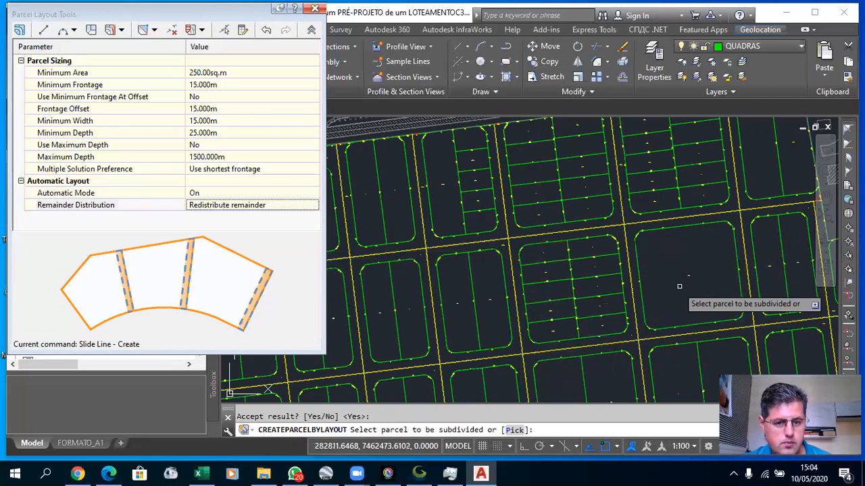
Step: Subdivide the unsplit block immediately to the east in the second row, with its western edge as frontage, and accept the full-width lots
left_click(689, 275)
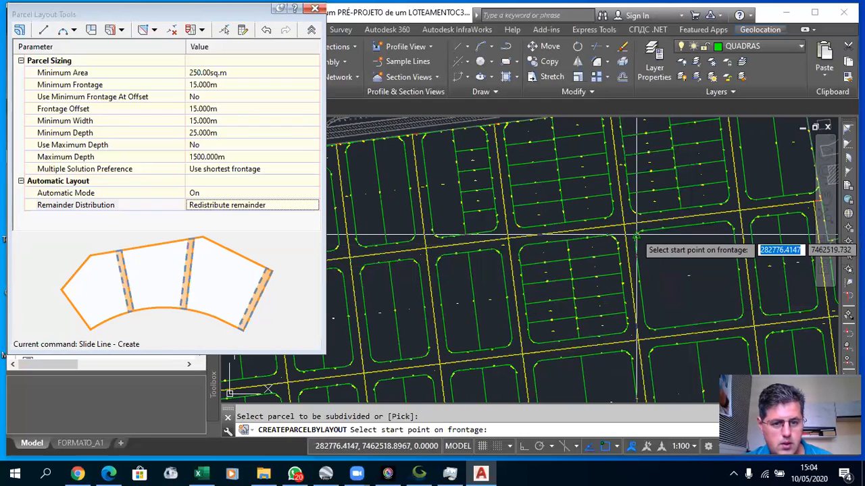
left_click(640, 245)
left_click(654, 330)
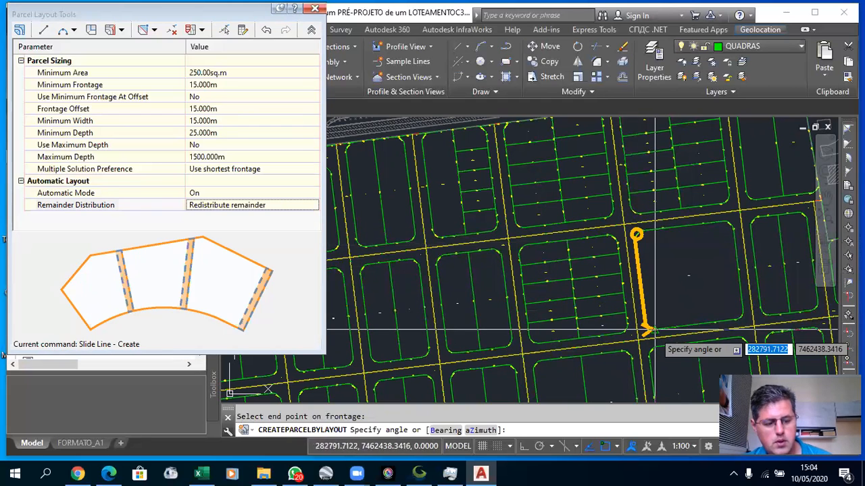
left_click(654, 331)
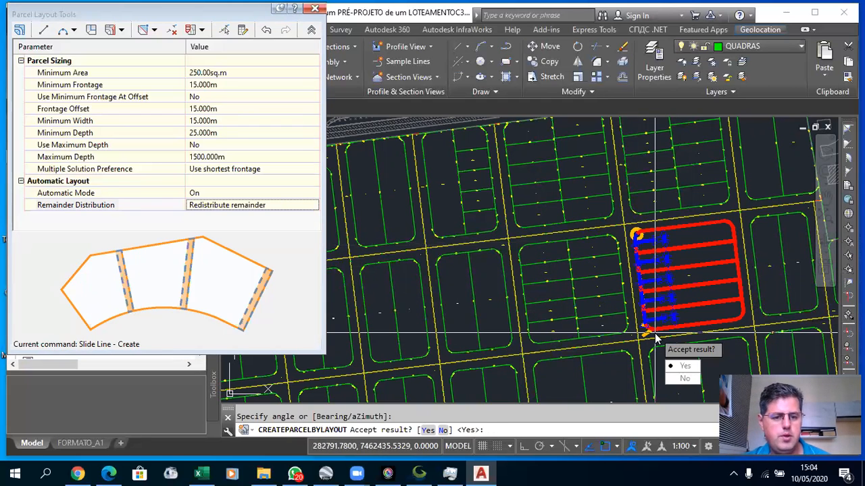
key("Return")
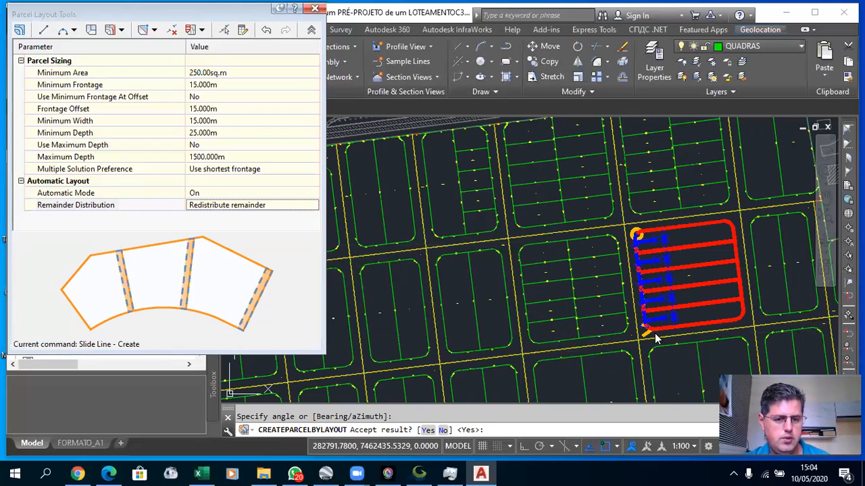
Step: Try to subdivide the western half of the next narrow block to the east, using its western edge as frontage
scroll(676, 247, "down", 3)
scroll(693, 251, "up", 3)
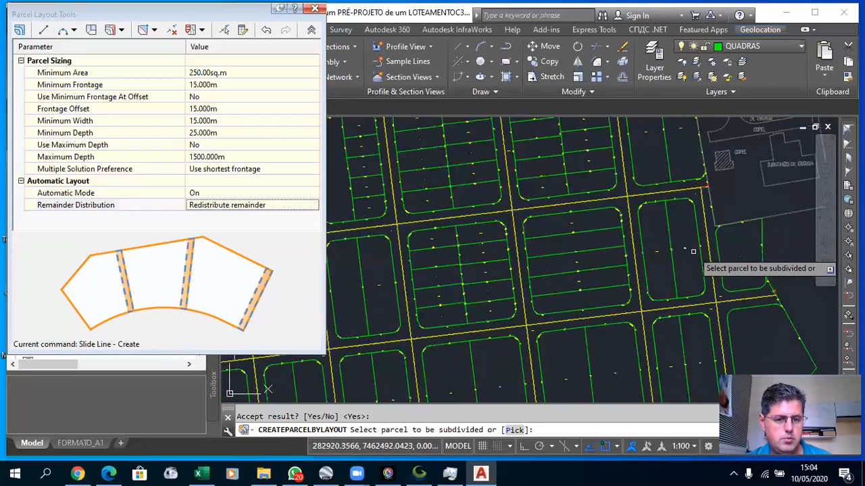
left_click(657, 250)
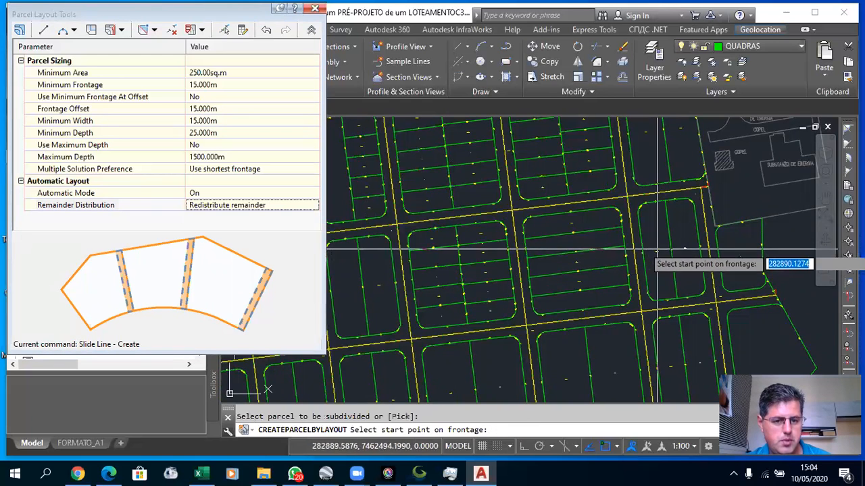
left_click(646, 211)
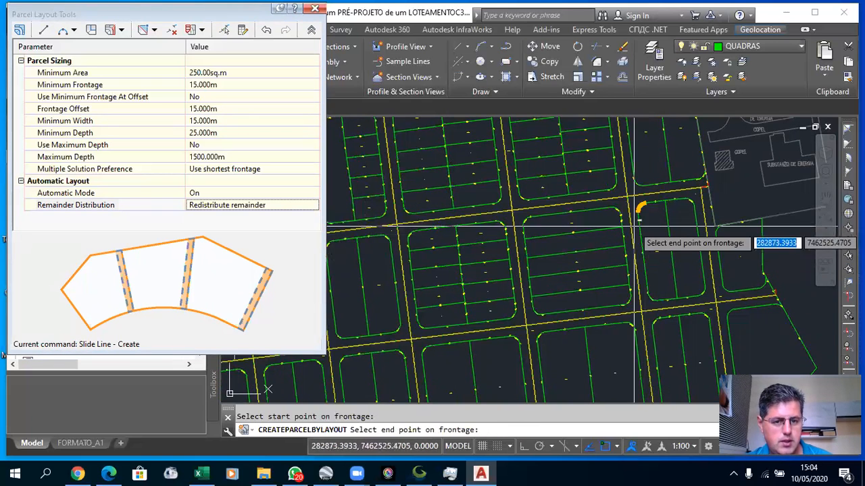
left_click(645, 299)
left_click(654, 300)
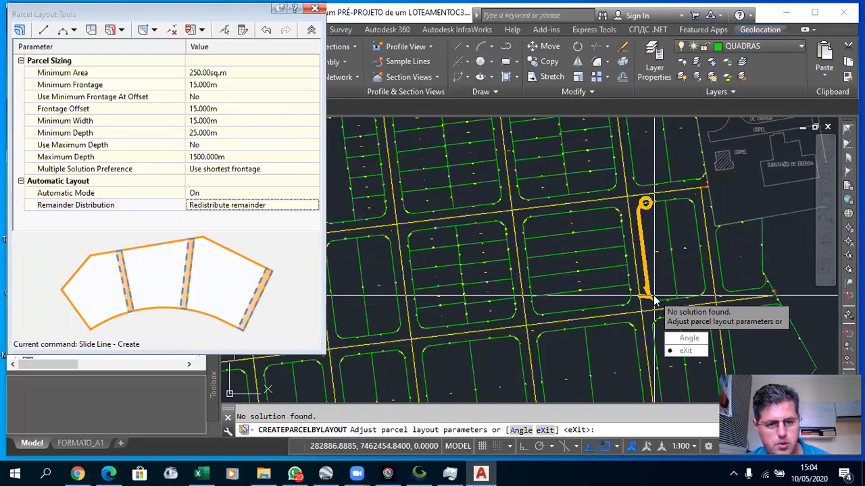
key("Return")
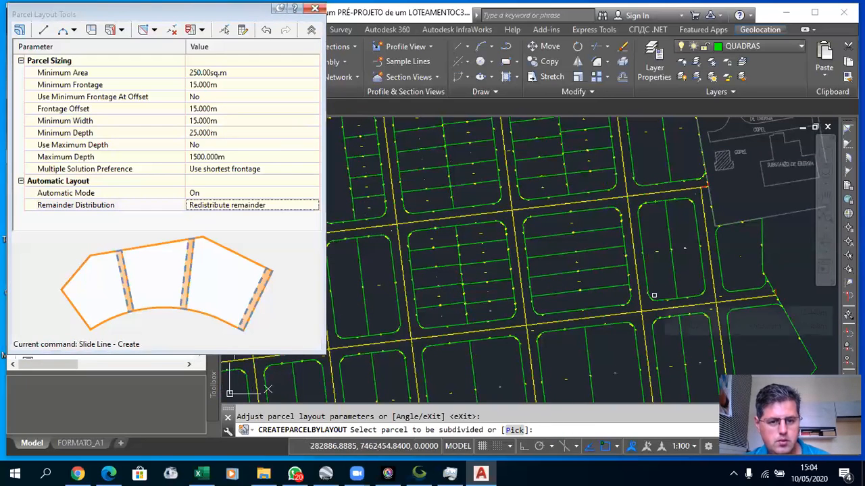
key("Return")
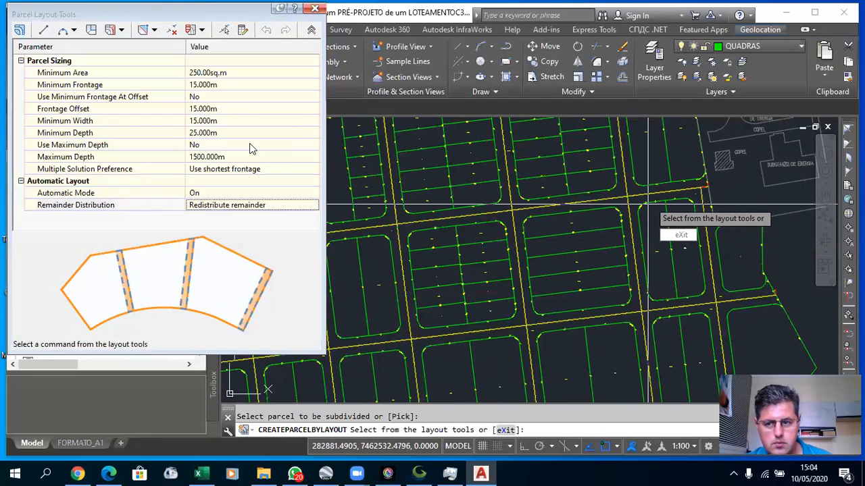
Step: Set the minimum depth of the parcels to 20 m
left_click(212, 120)
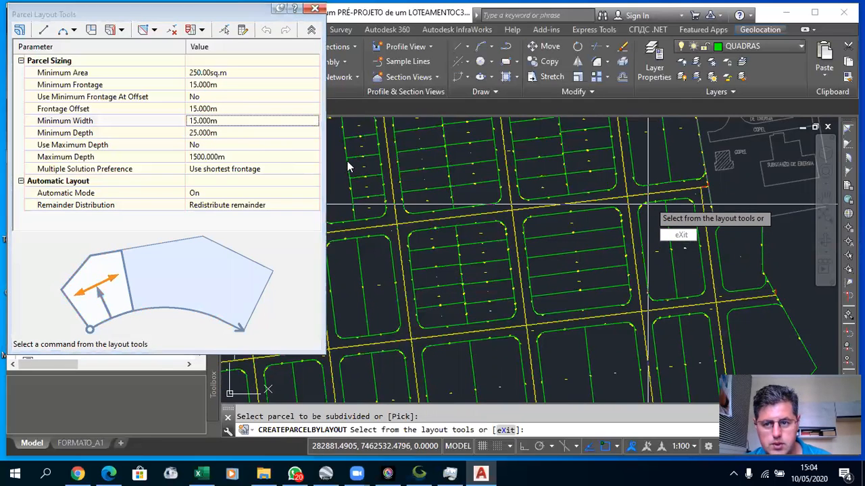
left_click(203, 134)
left_click(203, 121)
left_click(206, 133)
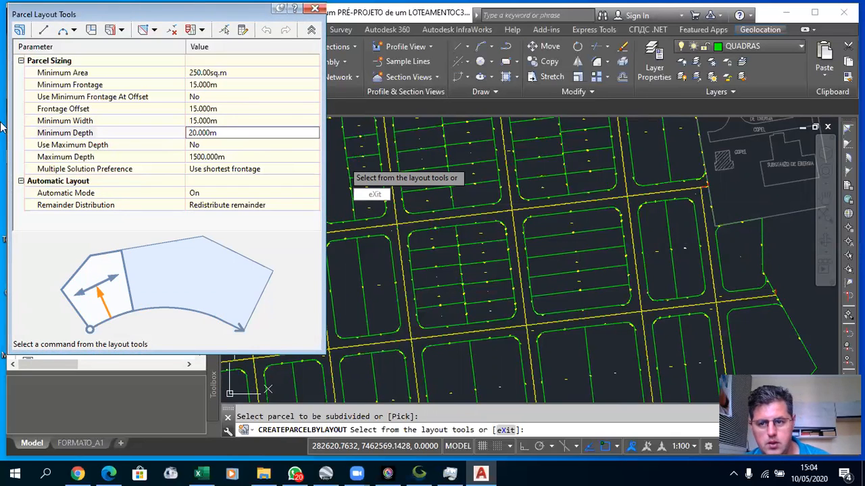
left_click(196, 145)
left_click(155, 31)
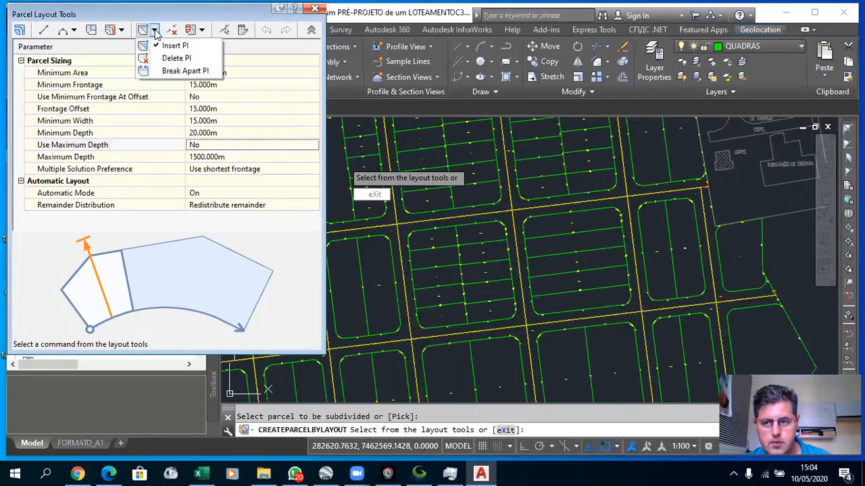
left_click(151, 34)
Step: Subdivide the western half of the narrow second-row block with Slide Line - Create, using its western edge as frontage, and accept the lots
left_click(122, 30)
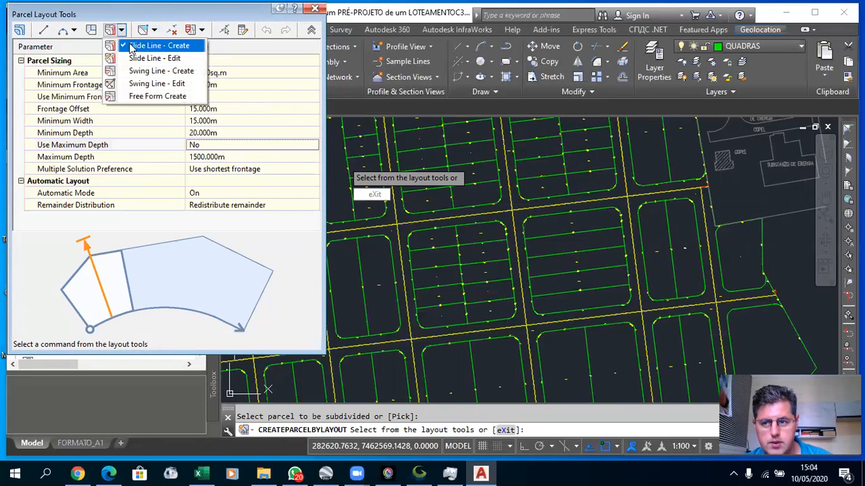
left_click(136, 43)
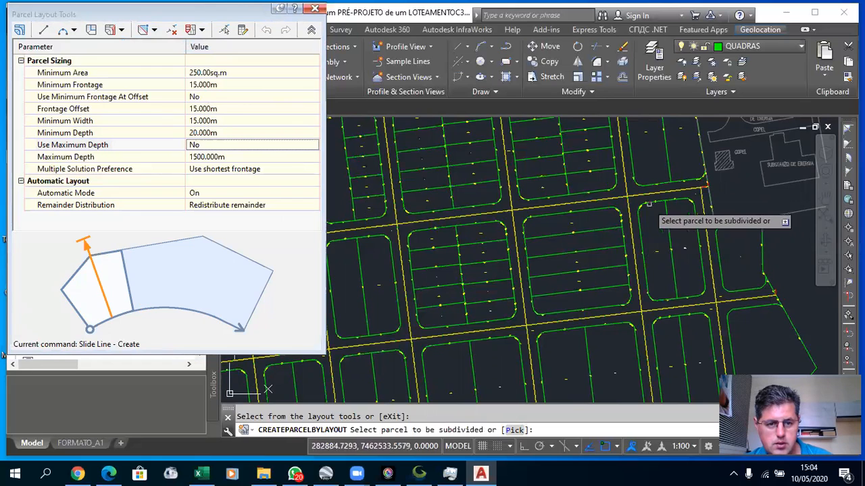
left_click(662, 248)
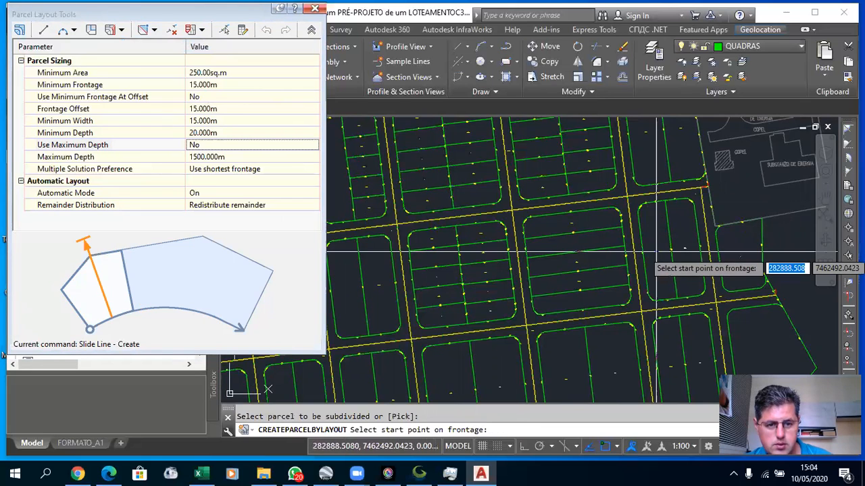
left_click(640, 203)
left_click(656, 295)
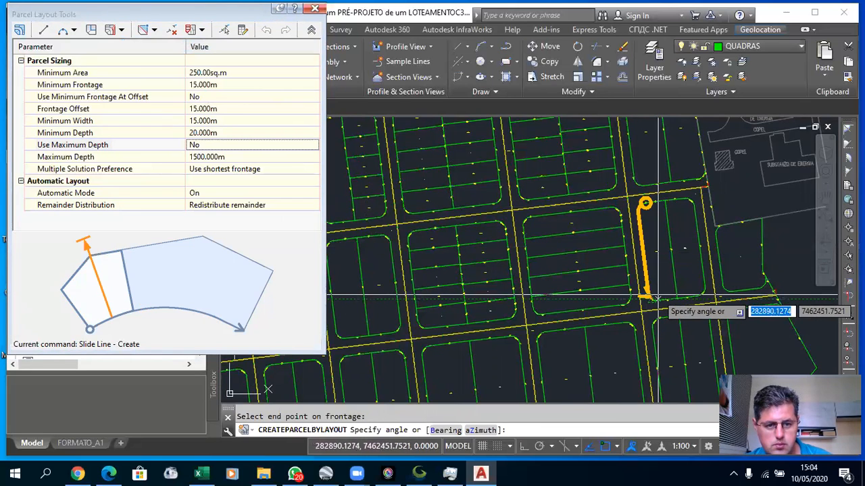
key("Return")
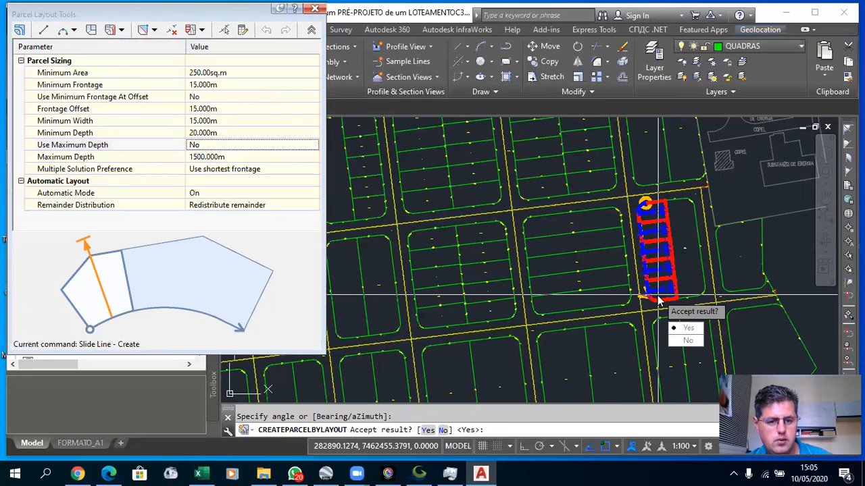
key("Return")
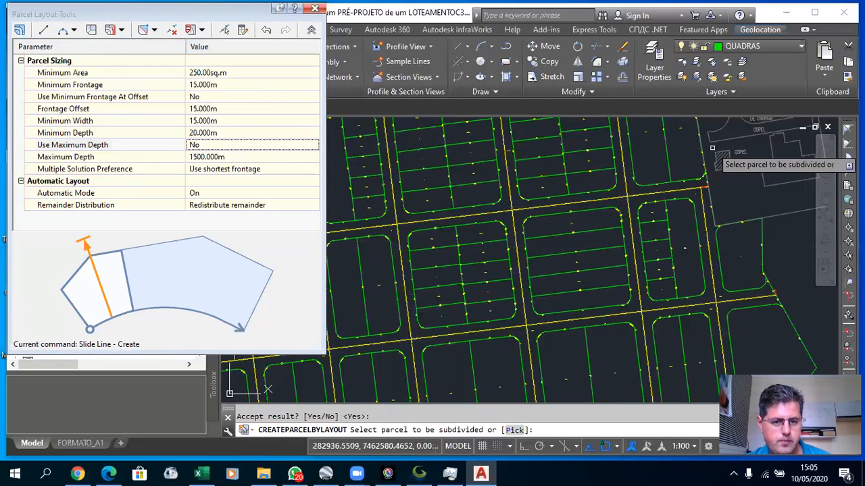
Step: Subdivide the eastern half of the same narrow block, using its eastern edge as frontage, and accept the lots
left_click(685, 248)
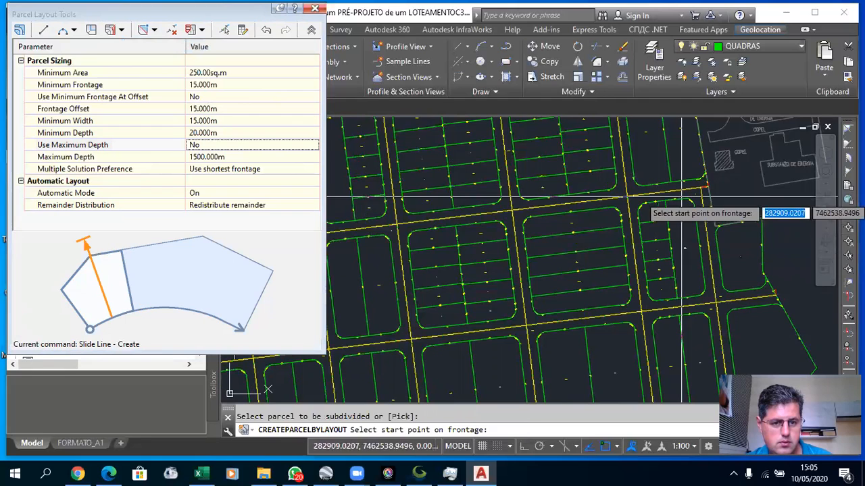
left_click(686, 198)
left_click(702, 294)
left_click(704, 296)
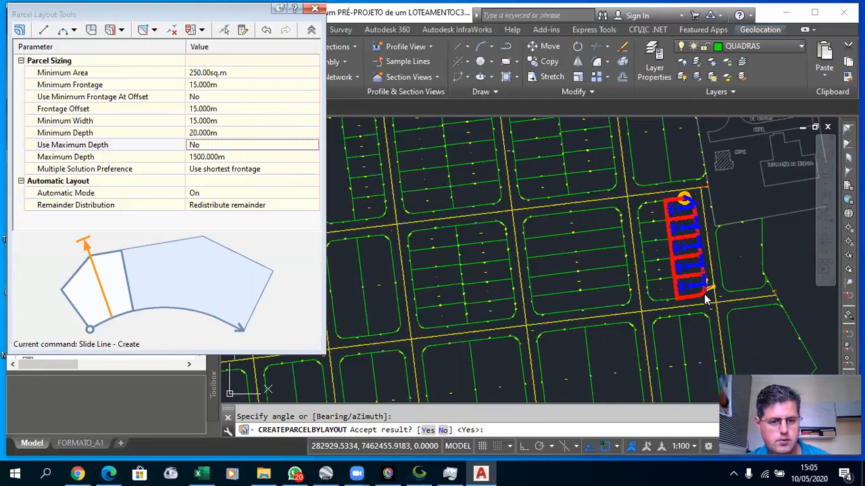
key("Return")
Step: Subdivide the western half of the wide third-row block directly below the twelve-lot block, using its western edge as frontage, and accept the lots
scroll(653, 191, "down", 2)
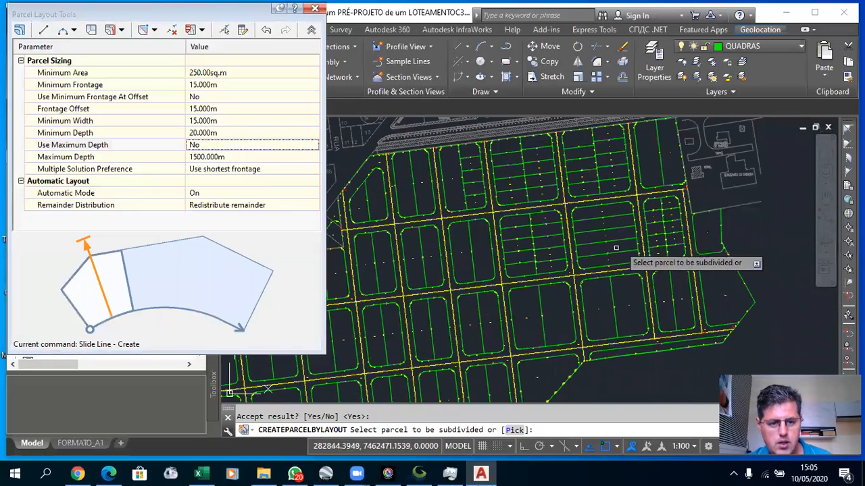
scroll(529, 314, "up", 2)
left_click(526, 319)
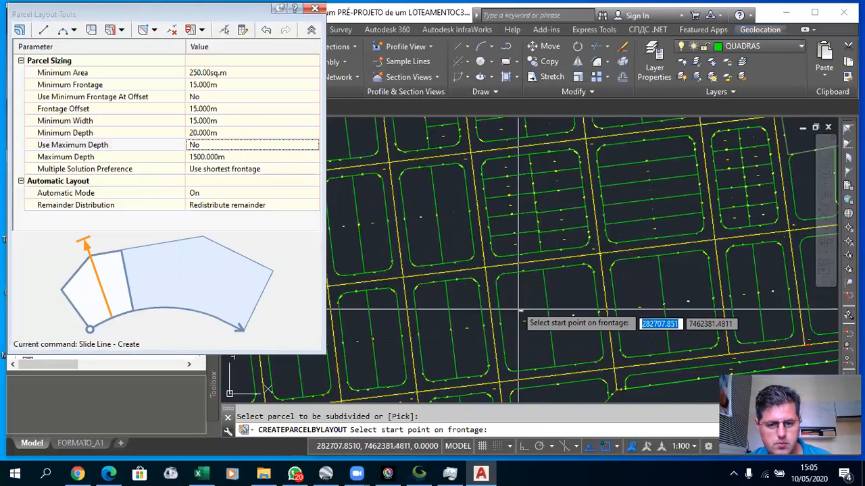
left_click(500, 277)
left_click(504, 369)
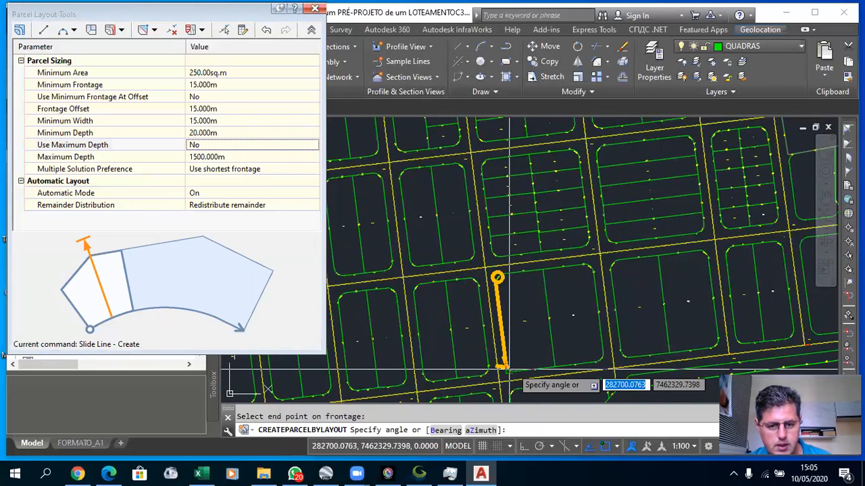
key("Return")
key("Return")
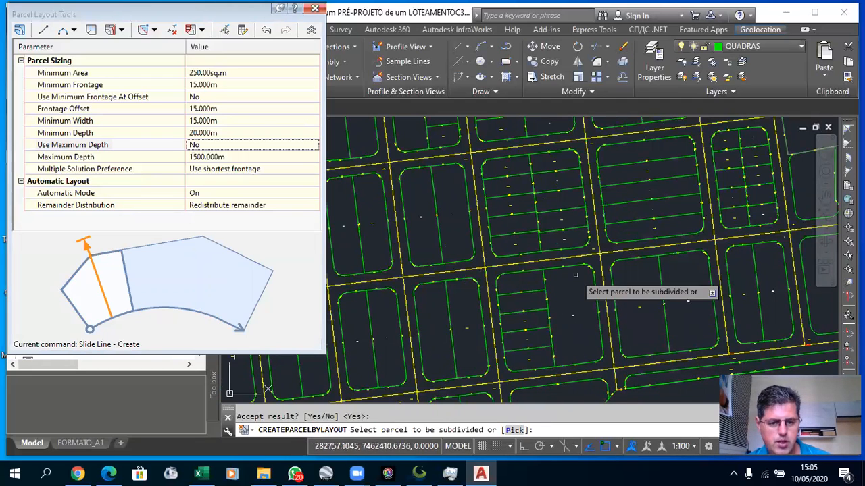
left_click(574, 314)
left_click(598, 312)
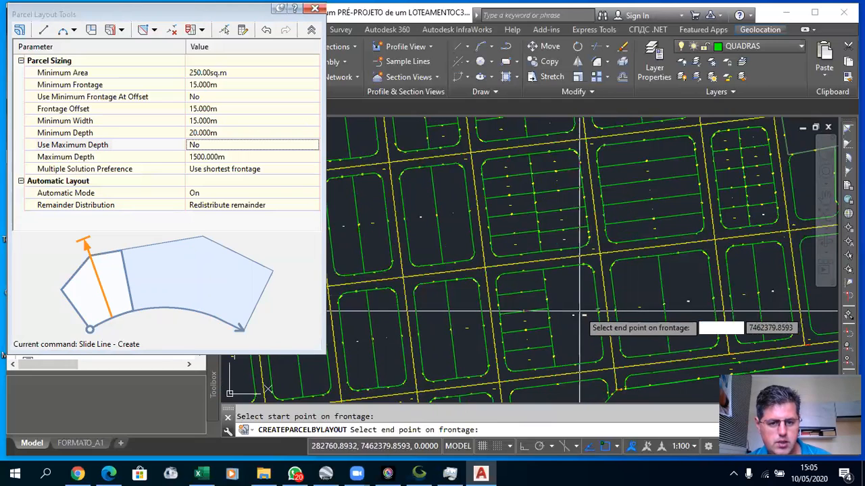
left_click(599, 353)
left_click(599, 353)
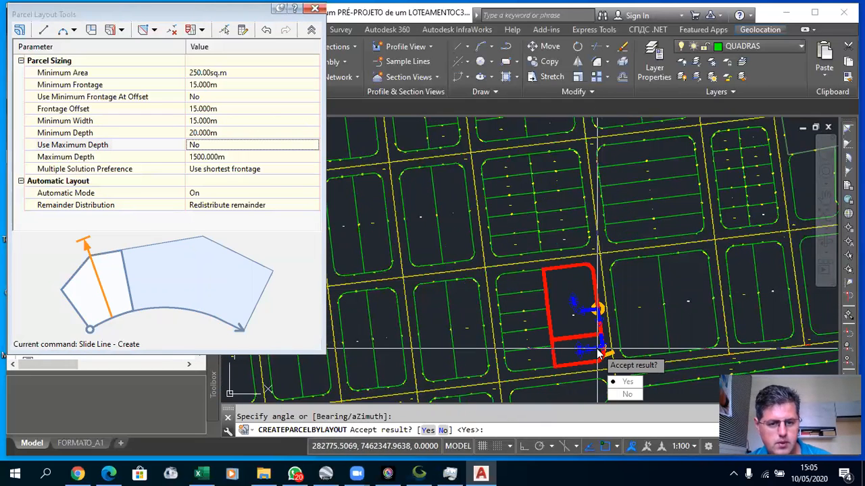
left_click(627, 394)
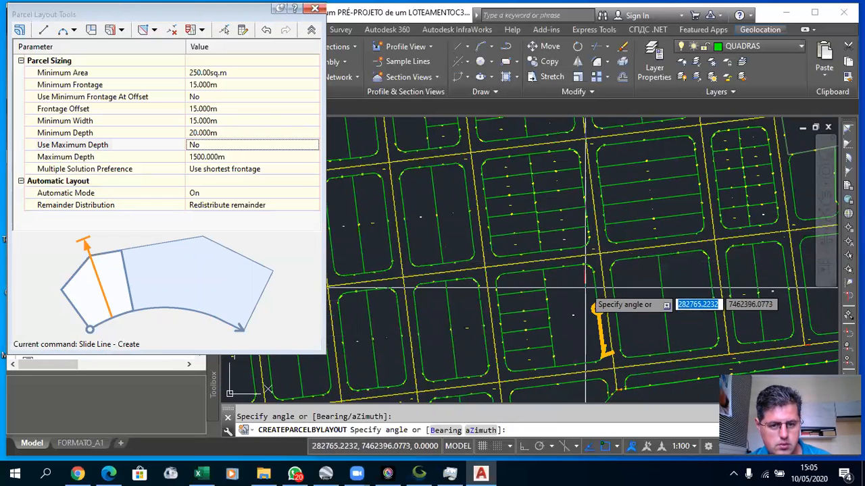
key("Escape")
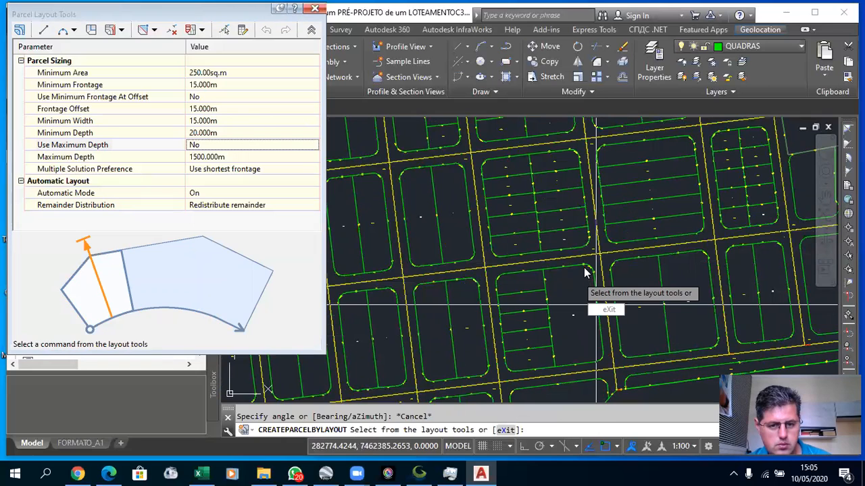
key("Escape")
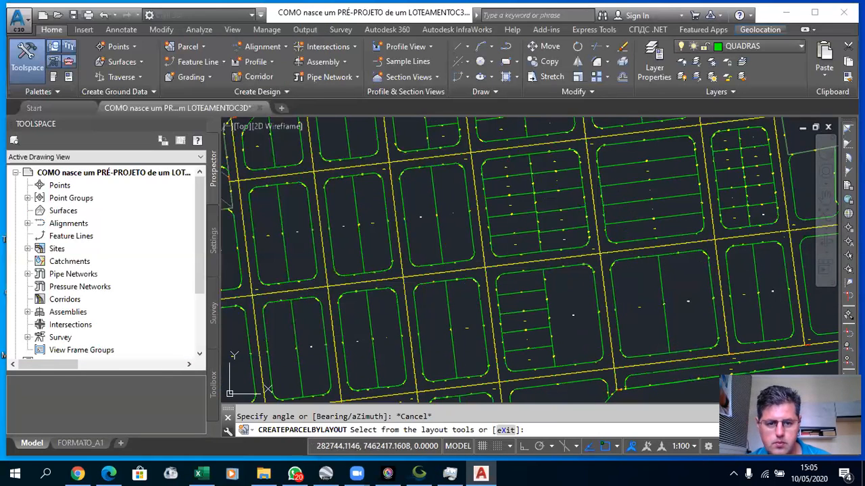
key("Escape")
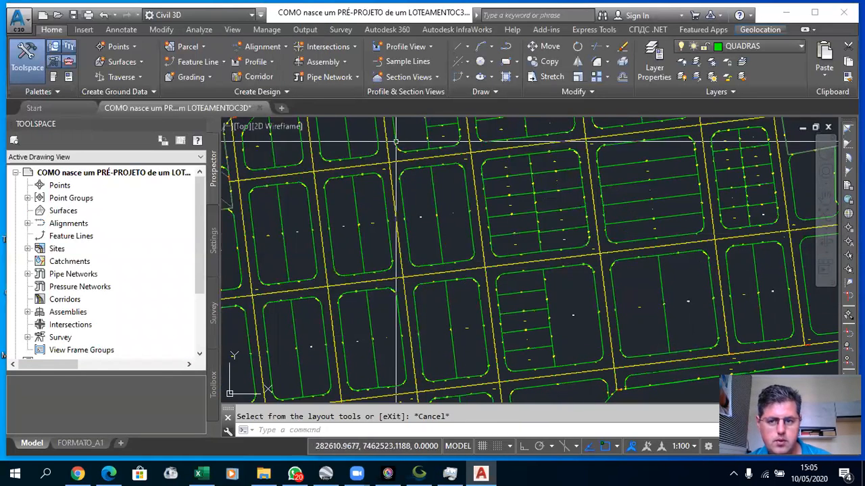
Step: Restart parcel creation by layout and set the minimum area to 150 sq.m and the minimum frontage to 15 m
left_click(189, 46)
key("Return")
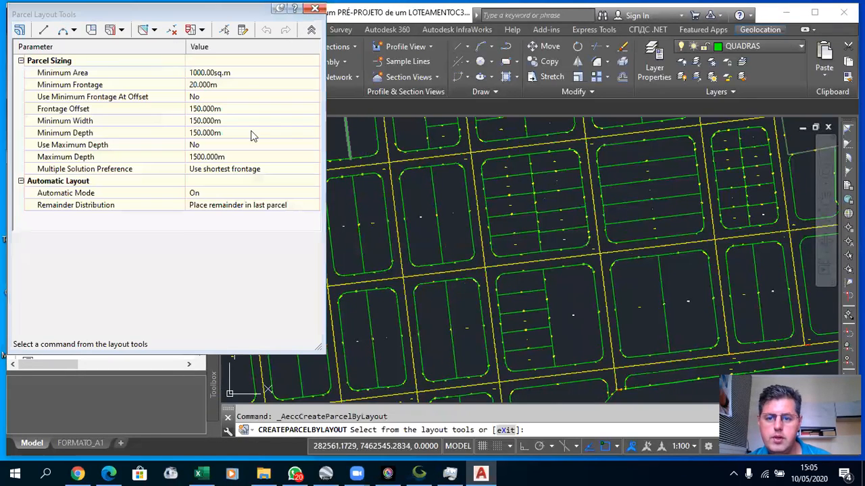
left_click(243, 73)
type("150")
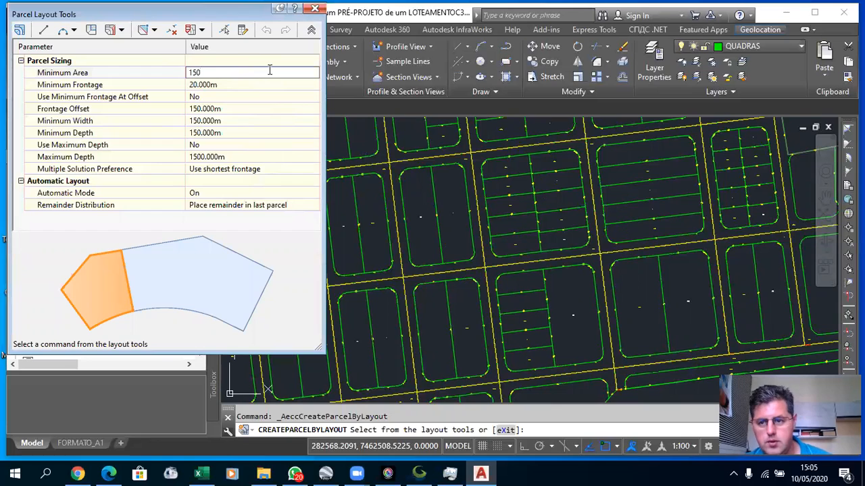
left_click(237, 84)
type("150")
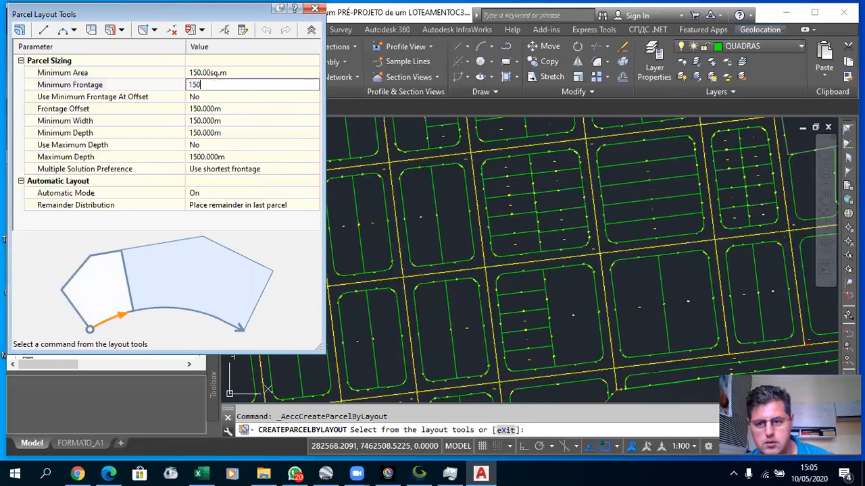
Step: Set the frontage offset to 5 m, the minimum width to 15 m and the minimum depth to 25 m
left_click(203, 109)
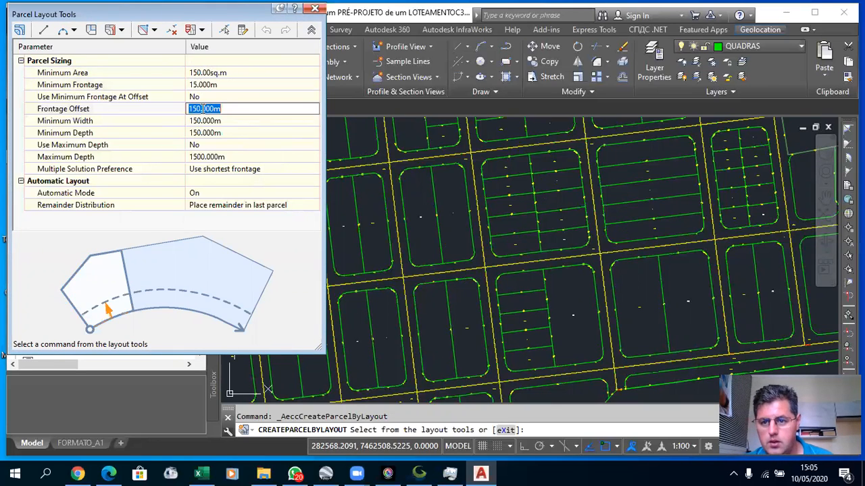
left_click(206, 120)
left_click(209, 108)
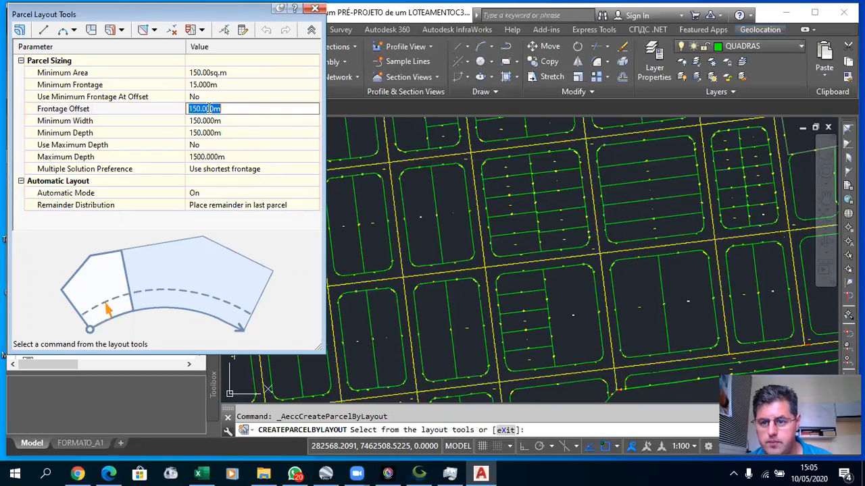
type("1")
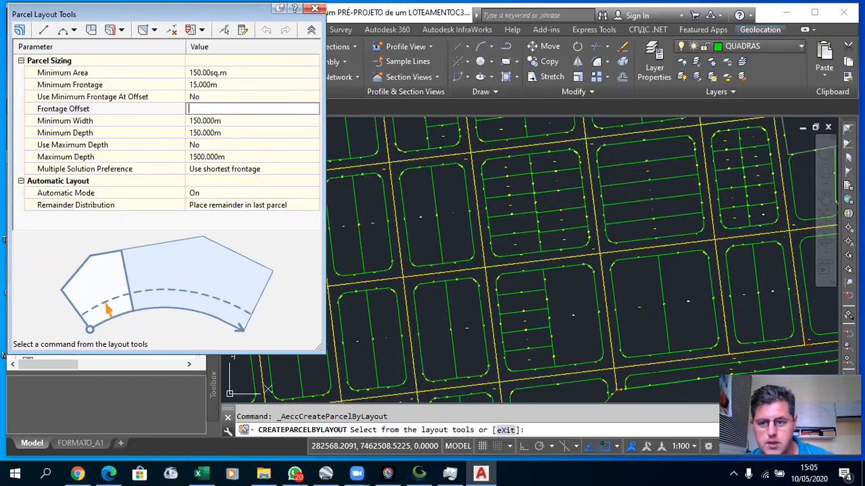
left_click(223, 121)
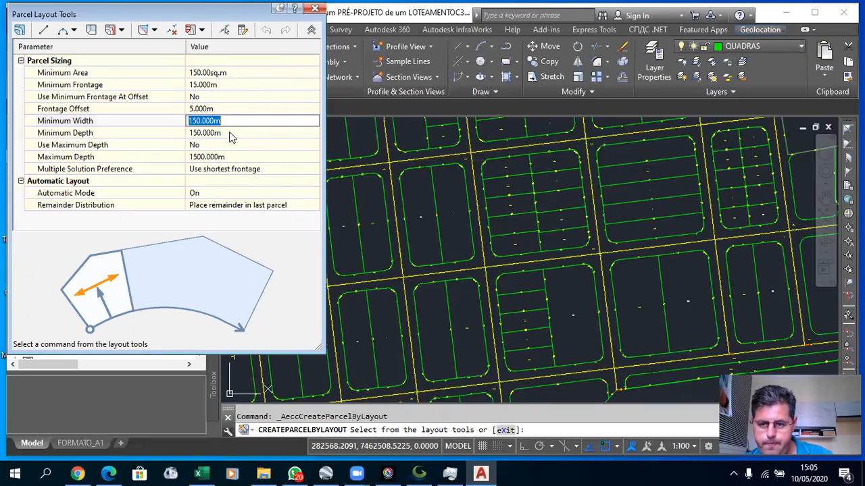
type("15")
left_click(202, 133)
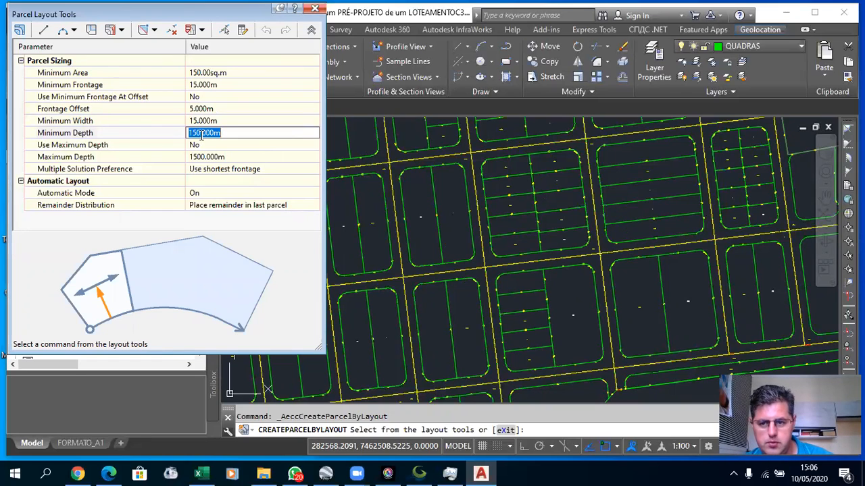
type("25")
left_click(223, 145)
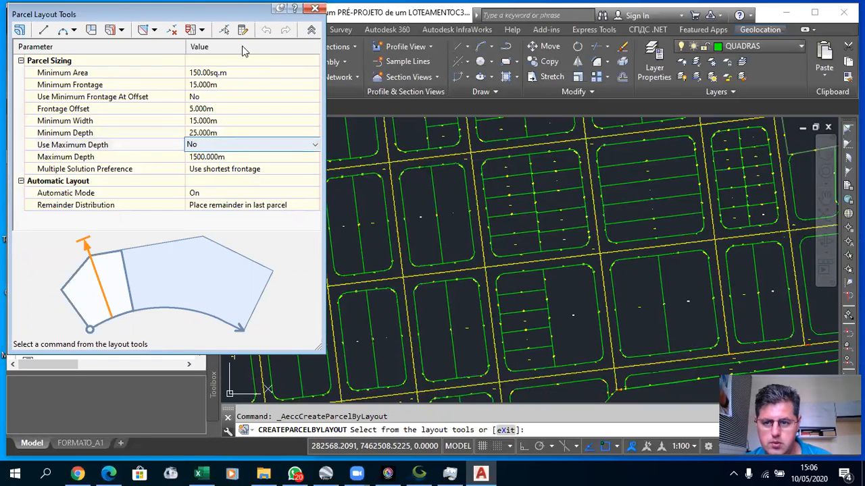
Step: Subdivide the eastern half of the next wide third-row block into LOTE-style parcels in site LOTEAMENTO DO ZERO, with its eastern edge as frontage
left_click(123, 31)
left_click(142, 43)
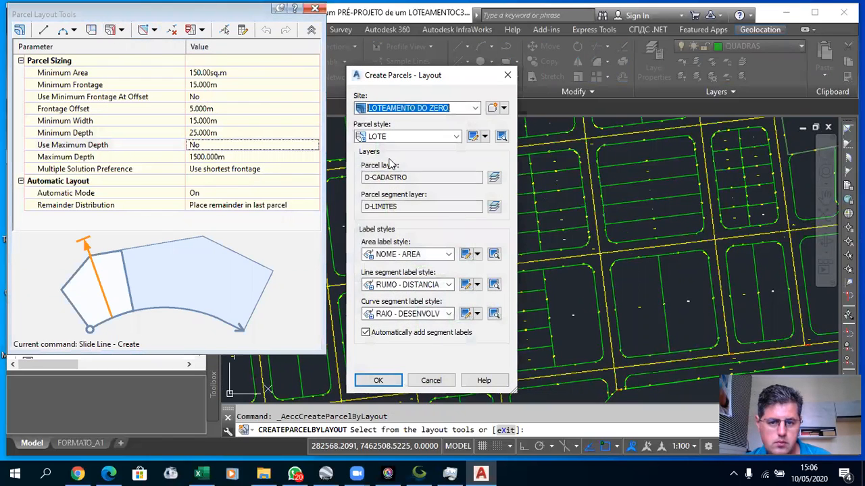
left_click(378, 381)
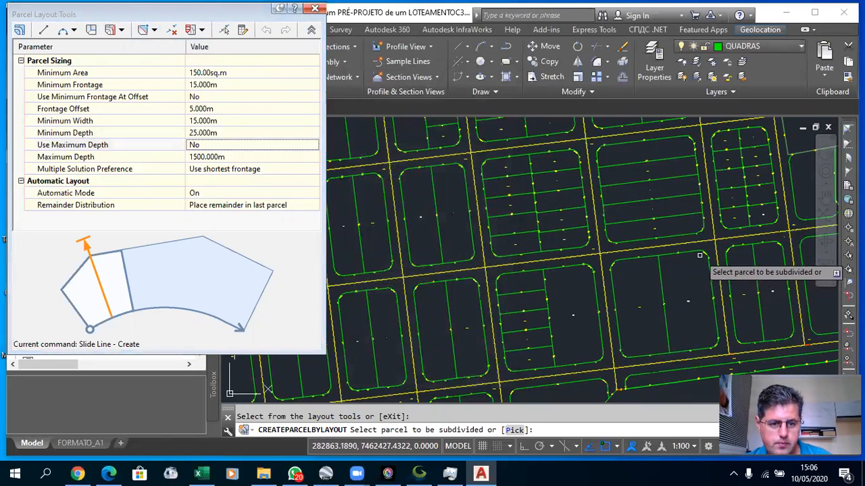
left_click(692, 302)
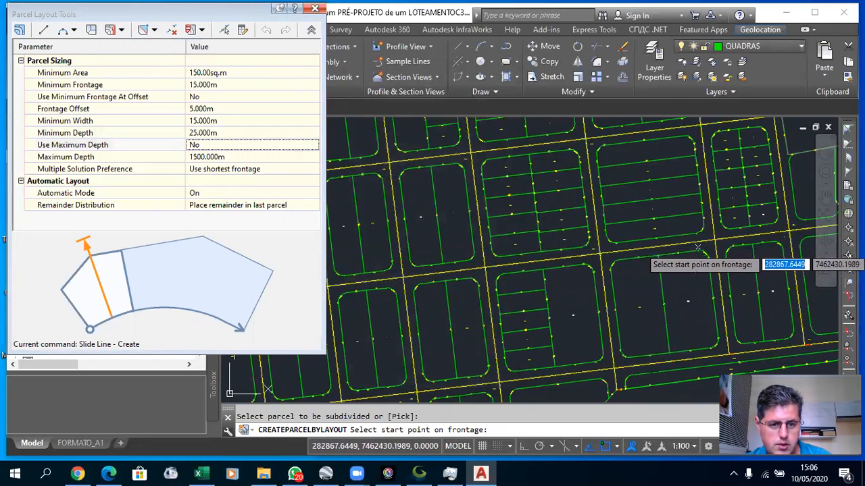
left_click(698, 248)
left_click(718, 343)
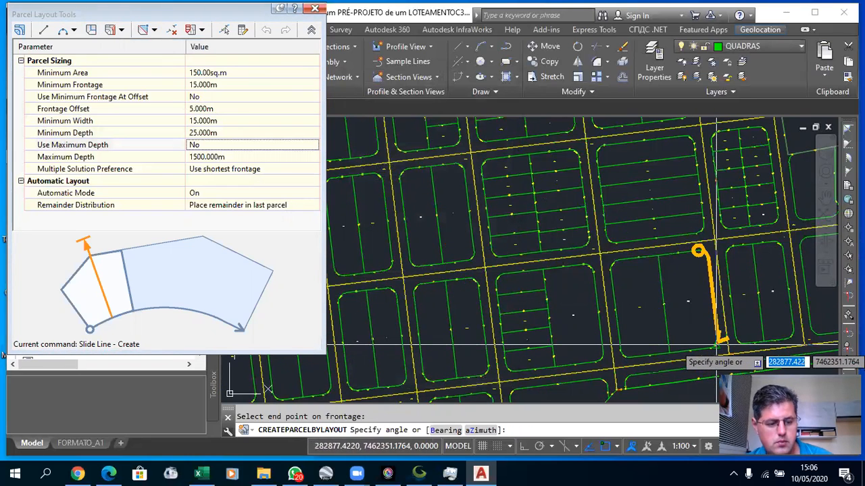
key("Return")
key("Return")
key("Return")
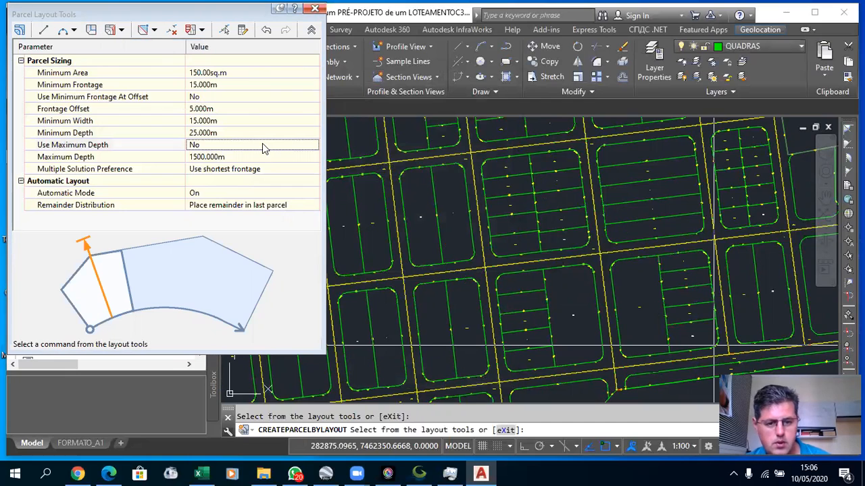
Step: Set the remainder distribution of the automatic parcel layout to Redistribute remainder
left_click(210, 205)
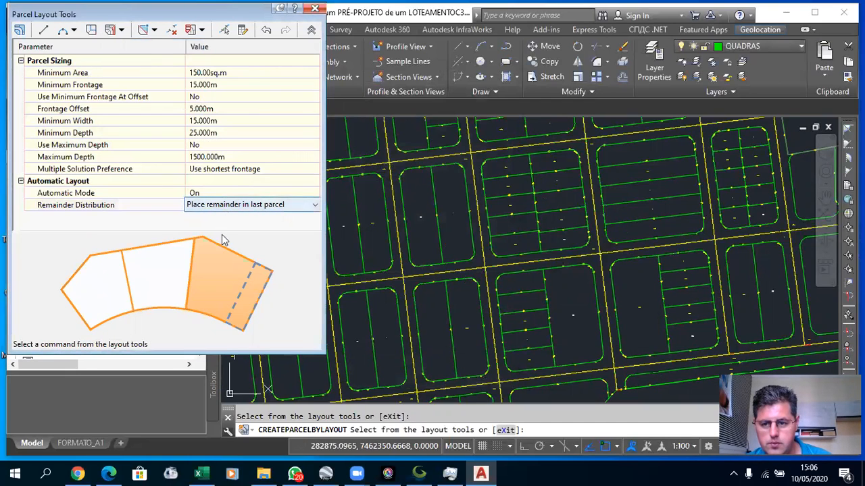
left_click(225, 206)
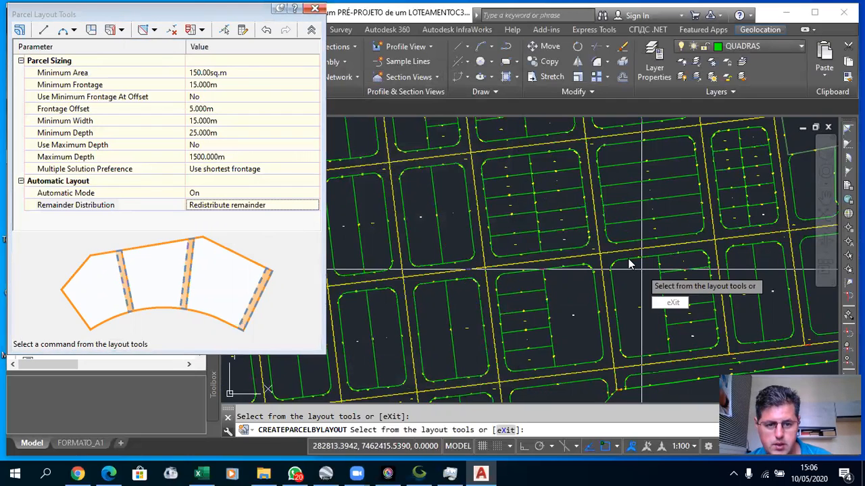
left_click(258, 203)
left_click(260, 203)
left_click(260, 202)
left_click(152, 31)
left_click(154, 31)
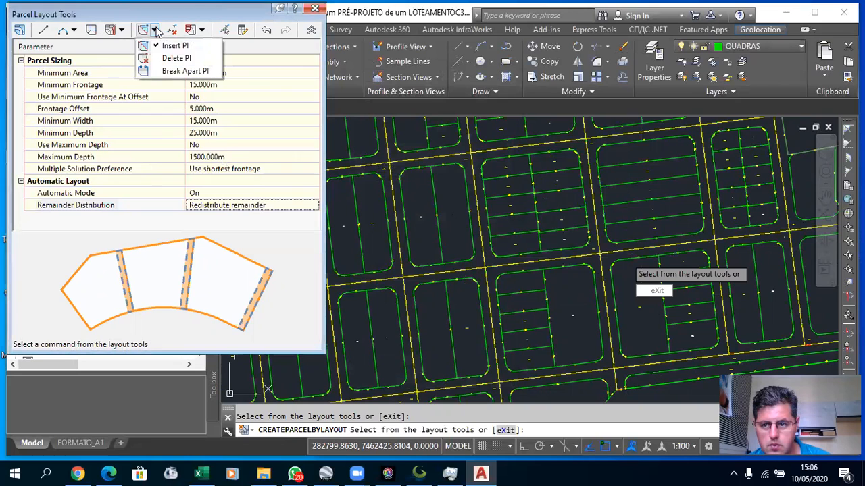
Step: Subdivide the western half of the same wide third-row block into lots with Slide Line - Create, using its western edge as frontage
left_click(121, 31)
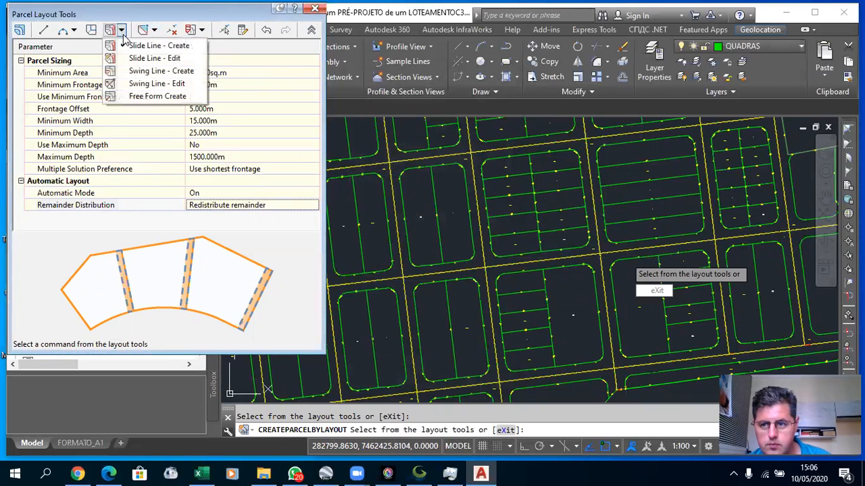
left_click(135, 46)
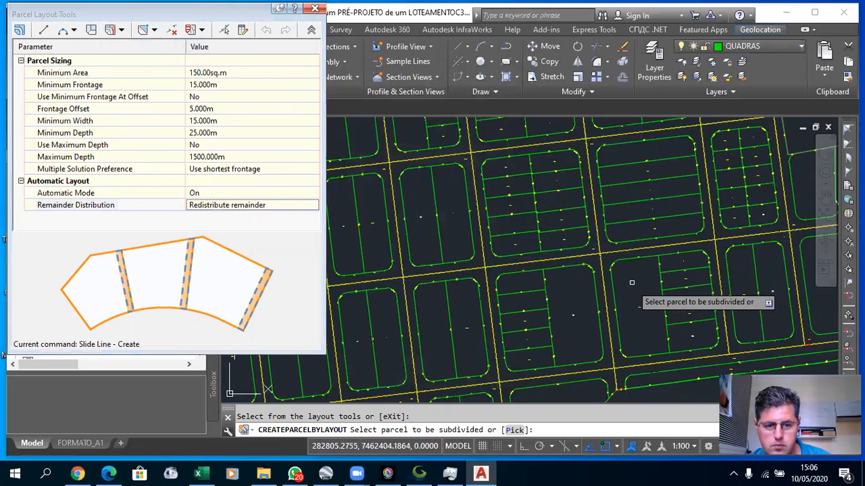
left_click(640, 308)
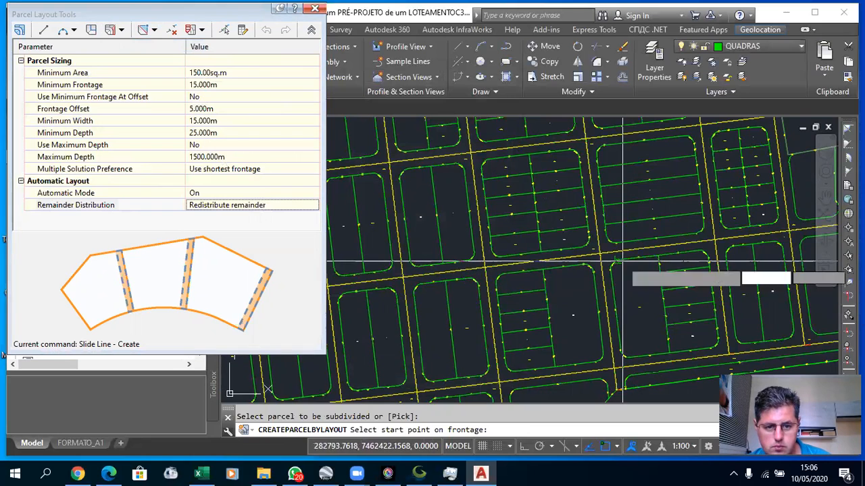
left_click(617, 265)
left_click(620, 348)
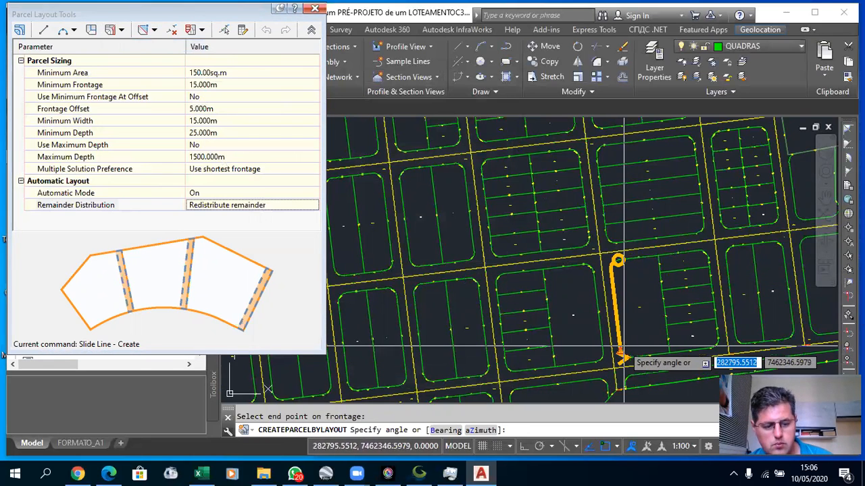
left_click(622, 259)
key("Return")
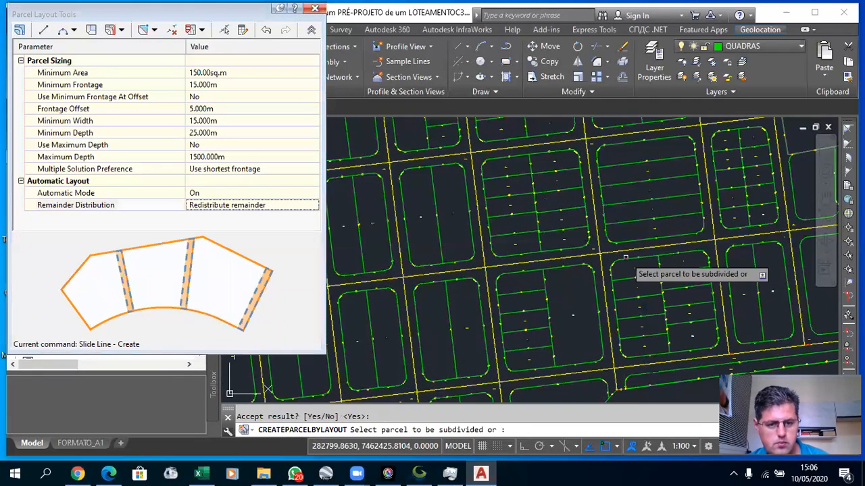
Step: Subdivide the undivided eastern half of the neighbouring wide block to the west into lots, with its eastern edge as frontage
scroll(612, 263, "down", 4)
scroll(595, 269, "up", 4)
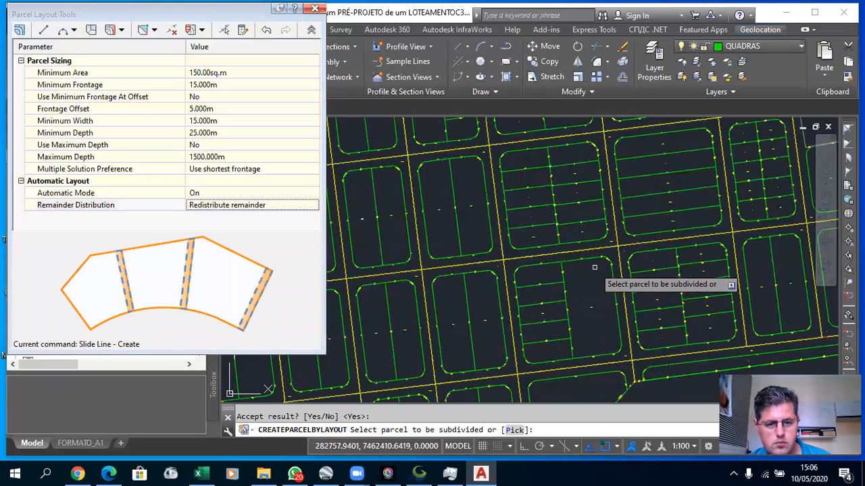
left_click(594, 307)
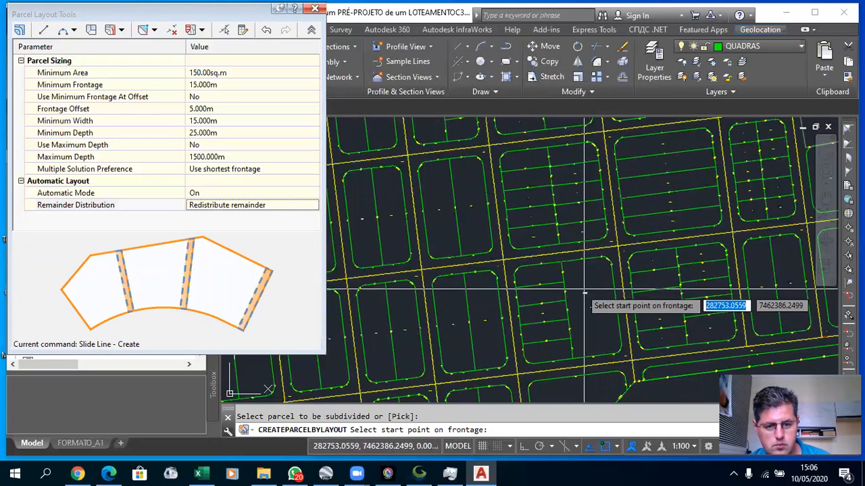
left_click(602, 258)
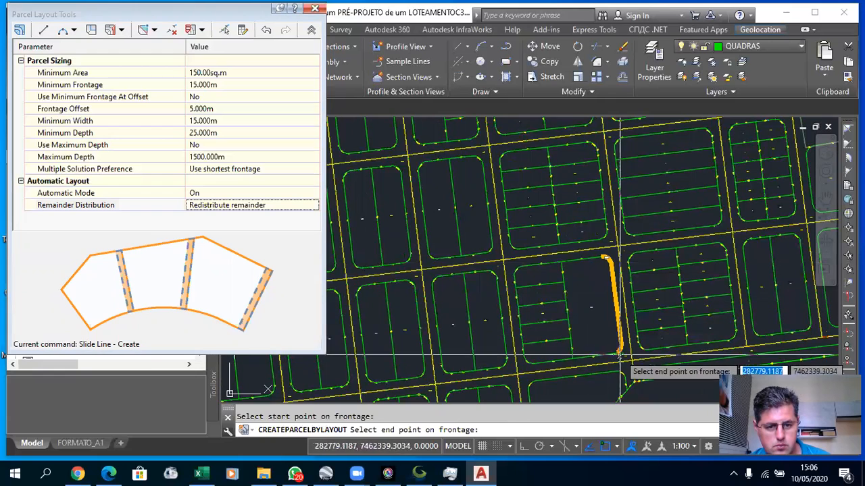
left_click(619, 349)
key("Return")
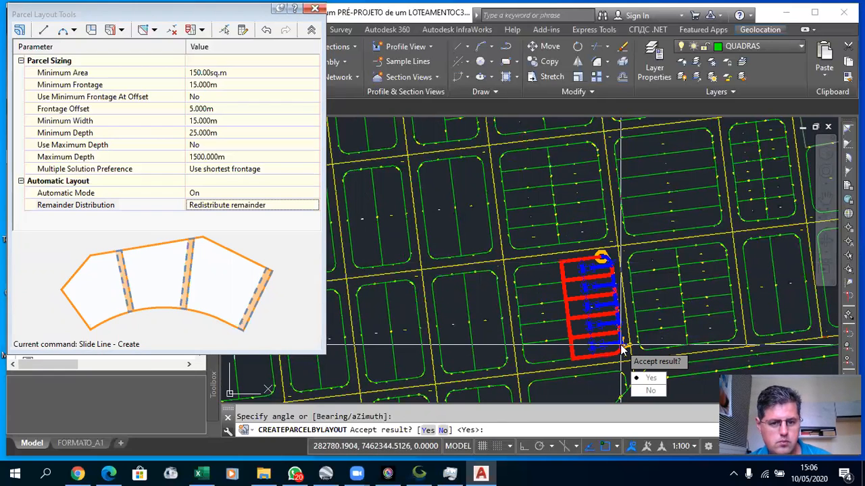
key("Return")
Step: Subdivide the eastern half of the narrow third-row block east of the wide blocks into lots, with its eastern edge as frontage
scroll(666, 276, "down", 3)
scroll(709, 263, "up", 4)
scroll(732, 250, "down", 1)
scroll(733, 250, "up", 3)
scroll(686, 226, "down", 2)
scroll(693, 283, "up", 1)
left_click(692, 298)
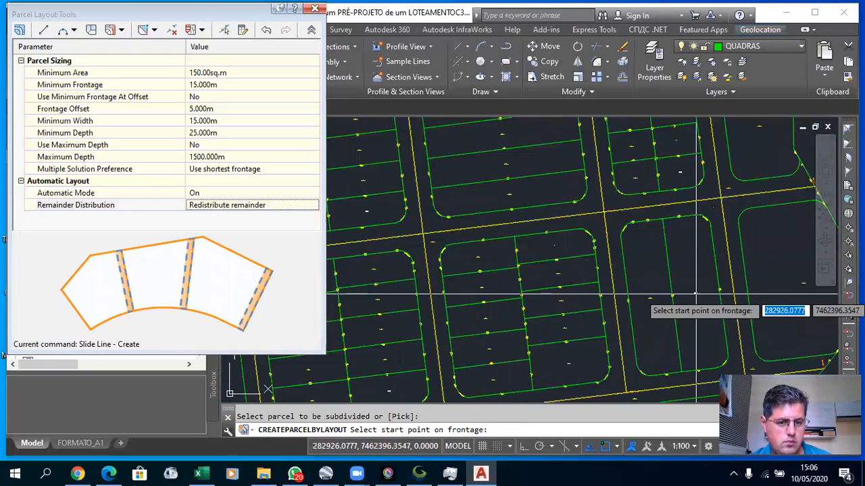
left_click(696, 216)
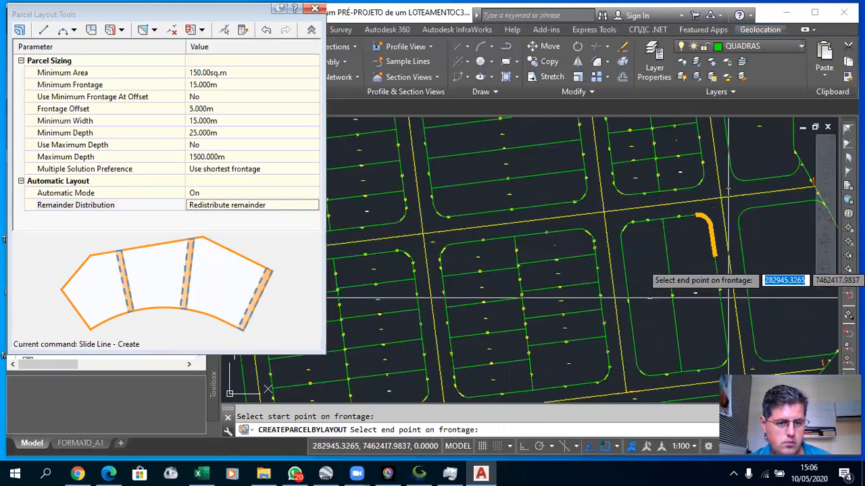
left_click(727, 362)
key("Return")
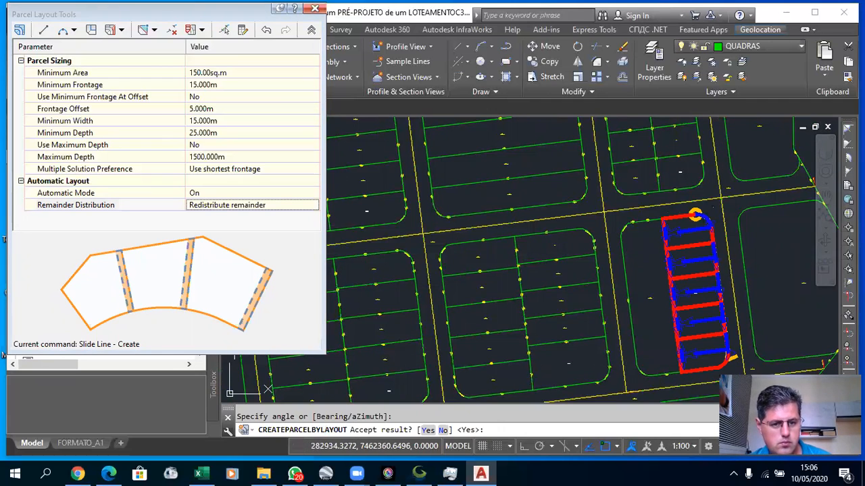
key("Return")
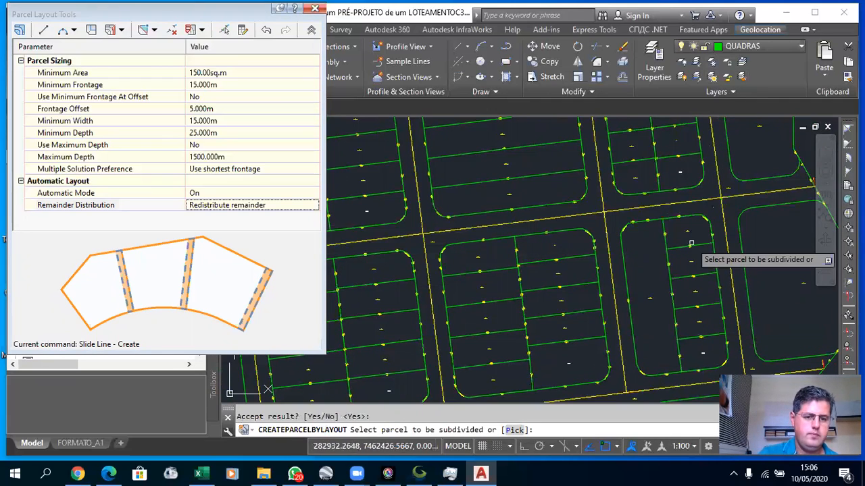
Step: Try to subdivide the western half of the narrow third-row block into lots, with its western edge as frontage
left_click(652, 297)
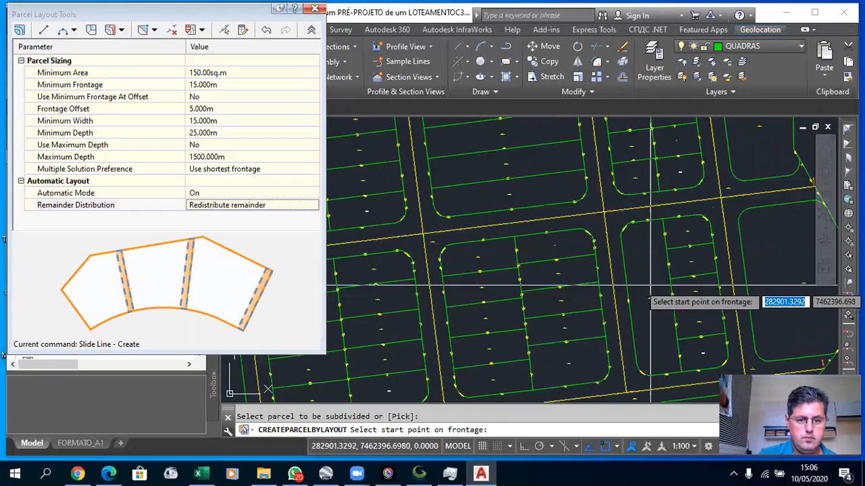
left_click(629, 225)
left_click(655, 372)
key("Return")
key("Return")
key("Return")
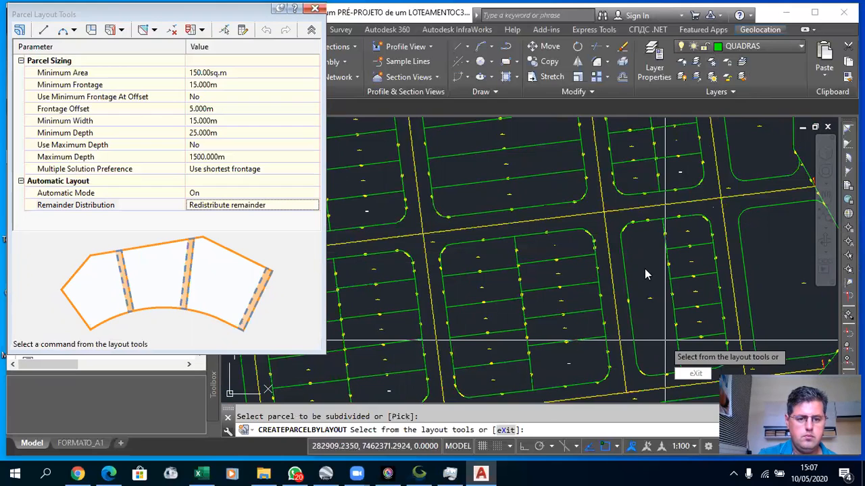
Step: Set the minimum depth to 20 m and subdivide the undivided western half-block with Slide Line - Create, using its whole west side as frontage
left_click(202, 133)
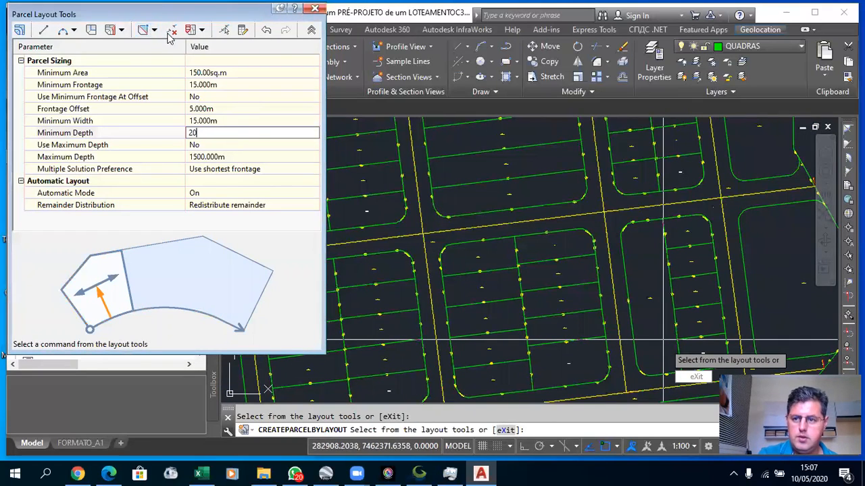
left_click(122, 31)
left_click(155, 45)
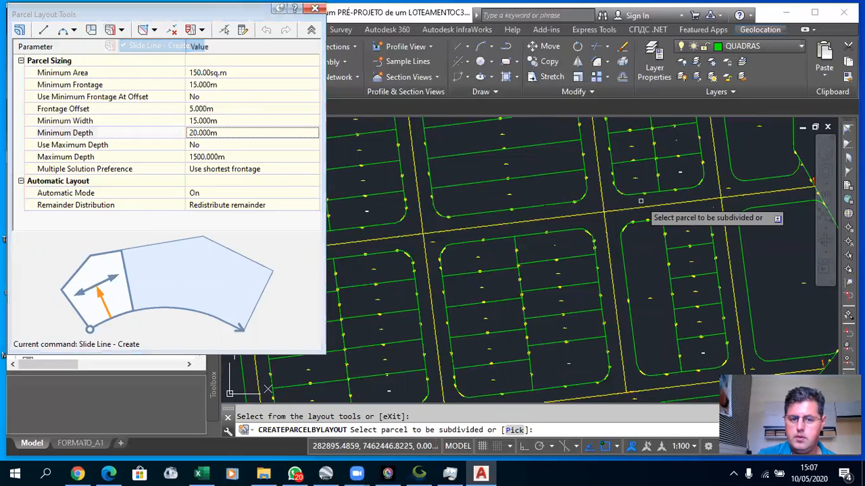
left_click(649, 294)
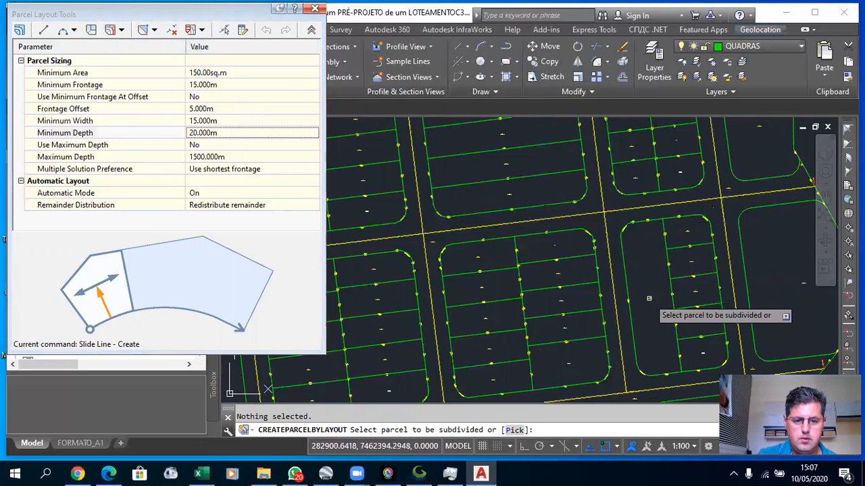
left_click(649, 299)
left_click(633, 224)
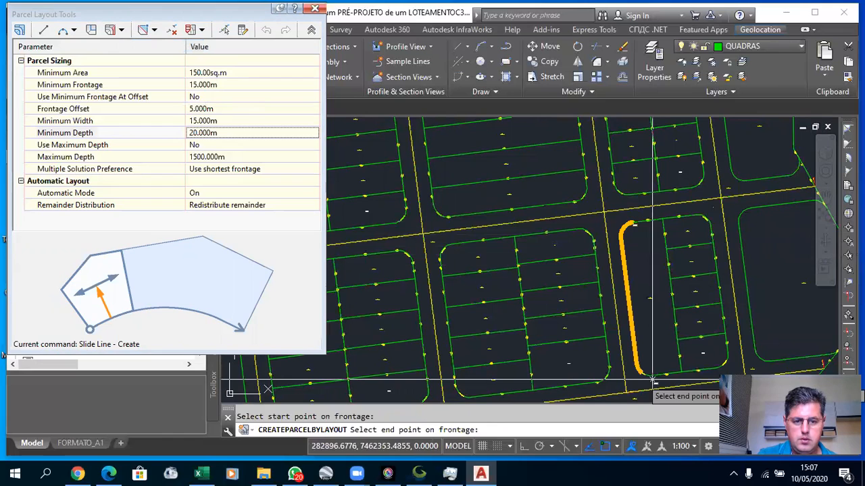
left_click(647, 376)
key("Return")
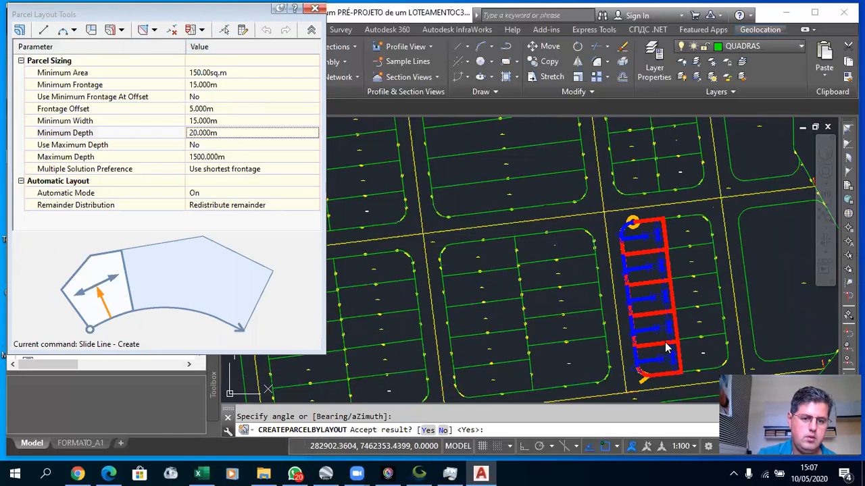
key("Return")
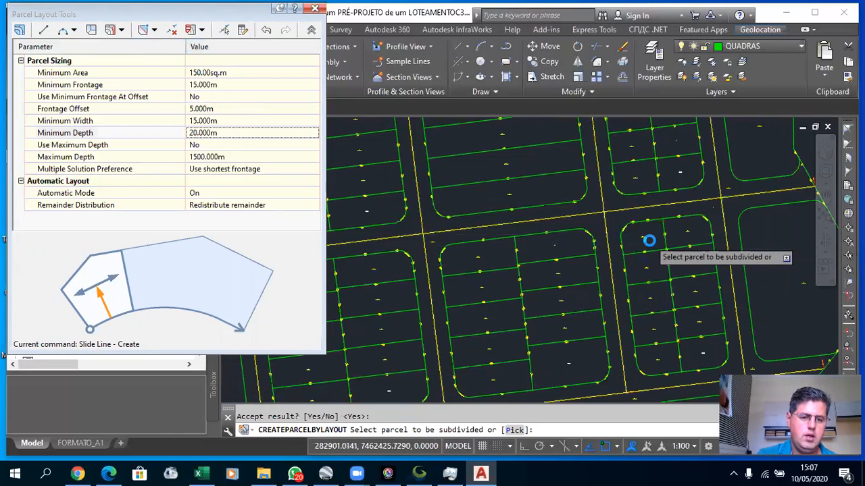
Step: Subdivide the irregular block at the eastern boundary, with frontage from its northwest corner down the west side and partway along the south side
scroll(676, 247, "down", 2)
scroll(677, 273, "up", 2)
left_click(659, 273)
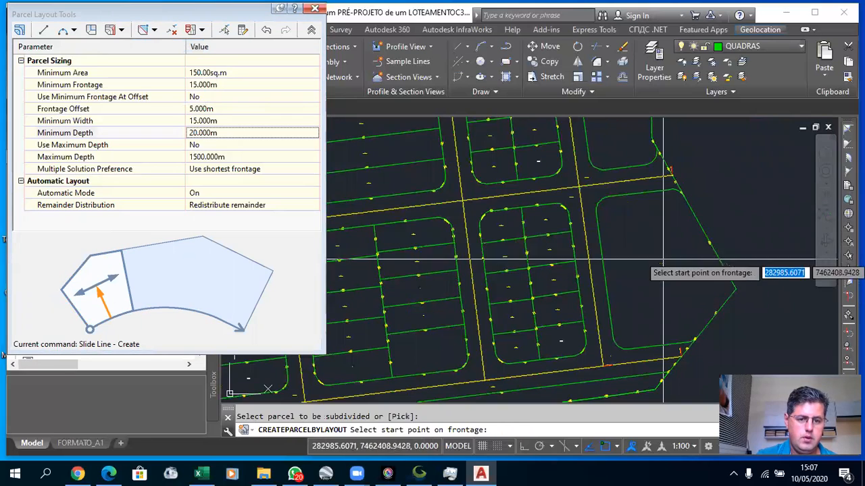
left_click(605, 201)
left_click(638, 350)
key("Return")
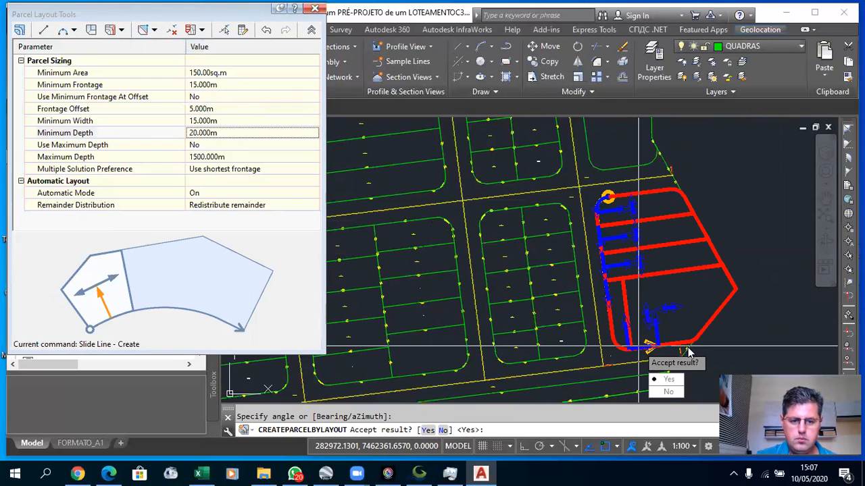
left_click(667, 393)
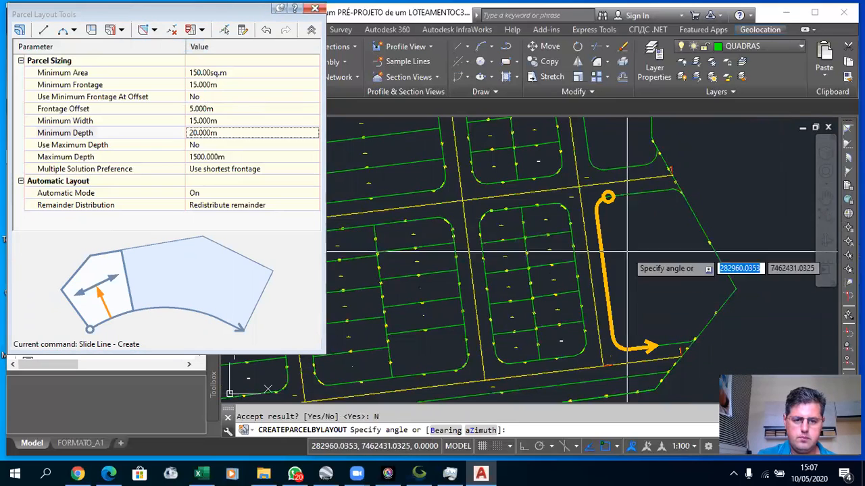
key("Return")
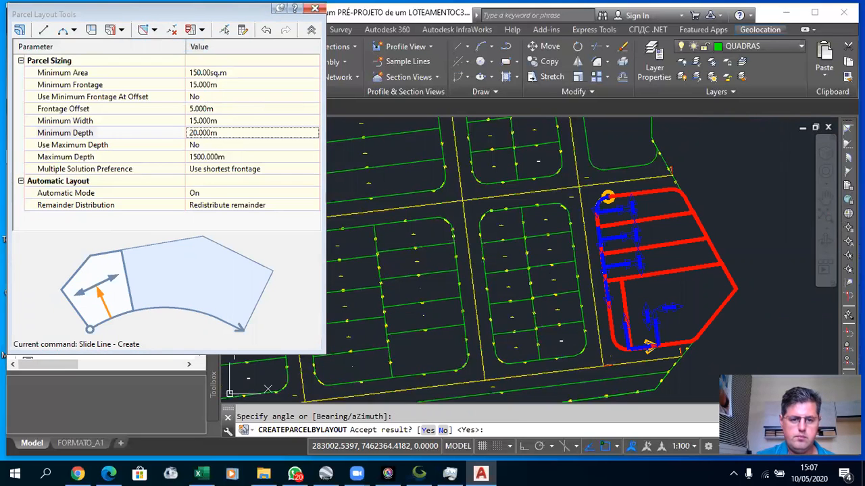
key("Return")
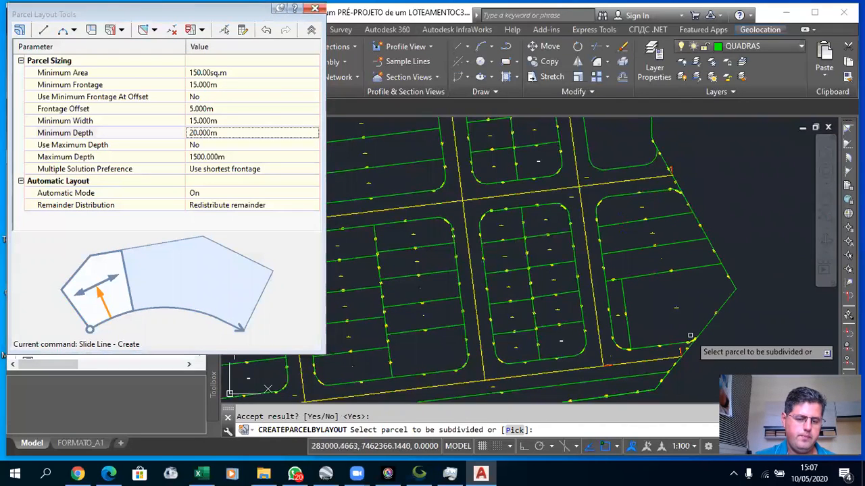
Step: Subdivide the undivided block directly north, with frontage from its northwest corner down the west side and along the south side
scroll(619, 246, "down", 2)
scroll(605, 195, "up", 3)
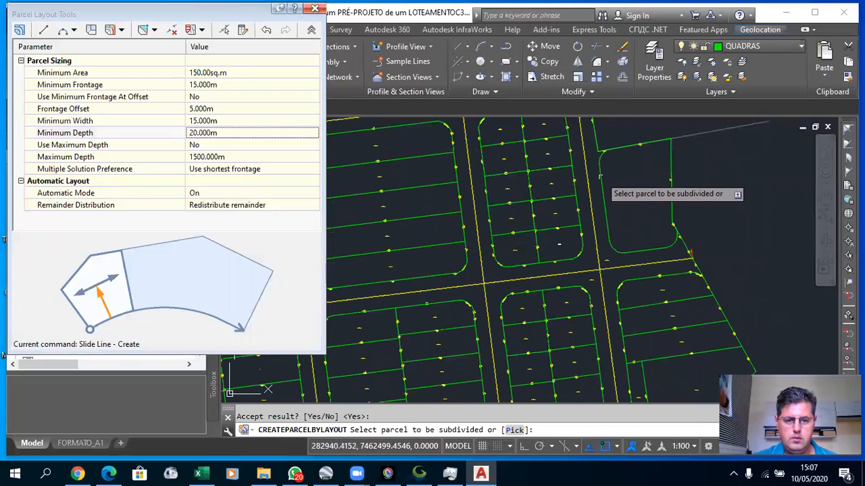
left_click(638, 201)
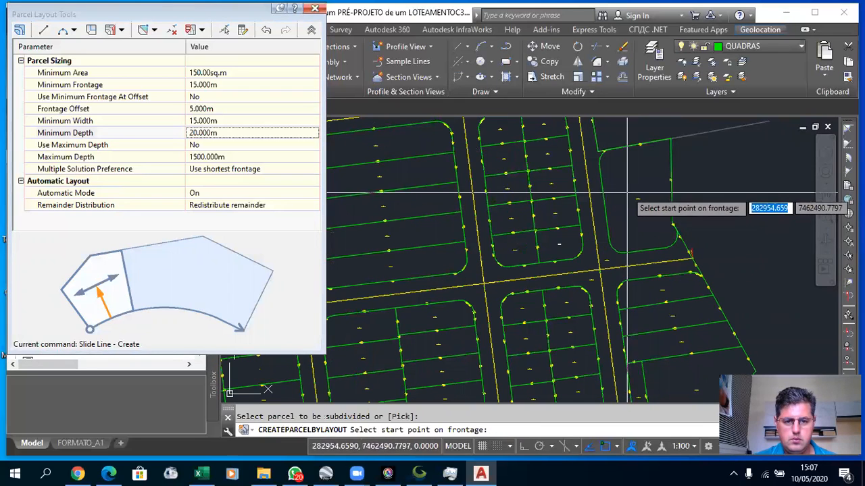
left_click(610, 150)
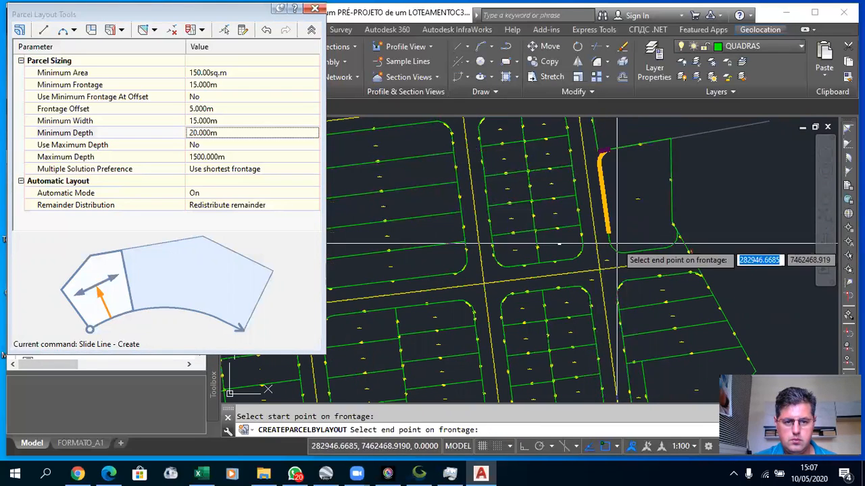
left_click(672, 249)
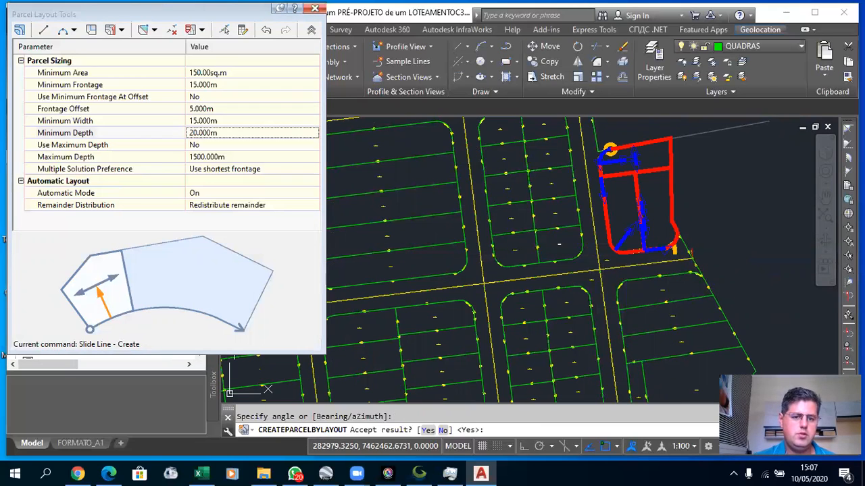
key("Return")
Step: Subdivide the triangular block on the southeast boundary, with frontage from its southern corner along the diagonal and north sides to the northwest corner
scroll(657, 209, "down", 3)
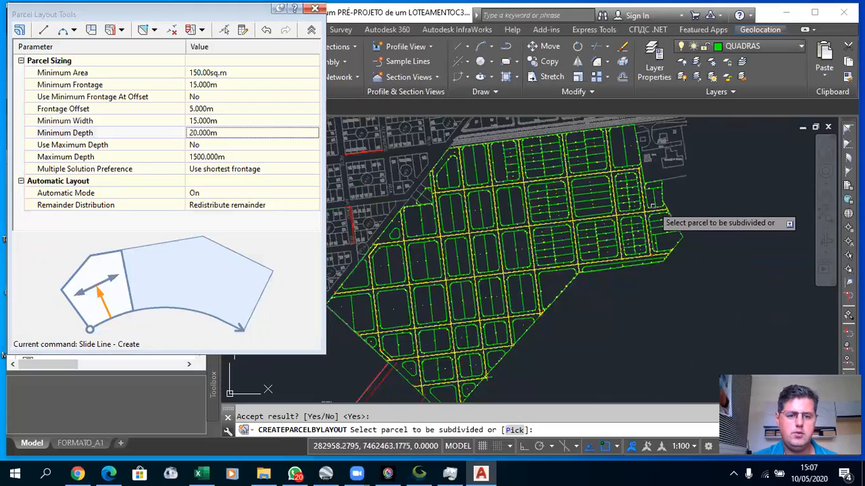
scroll(574, 278, "down", 2)
scroll(625, 240, "up", 2)
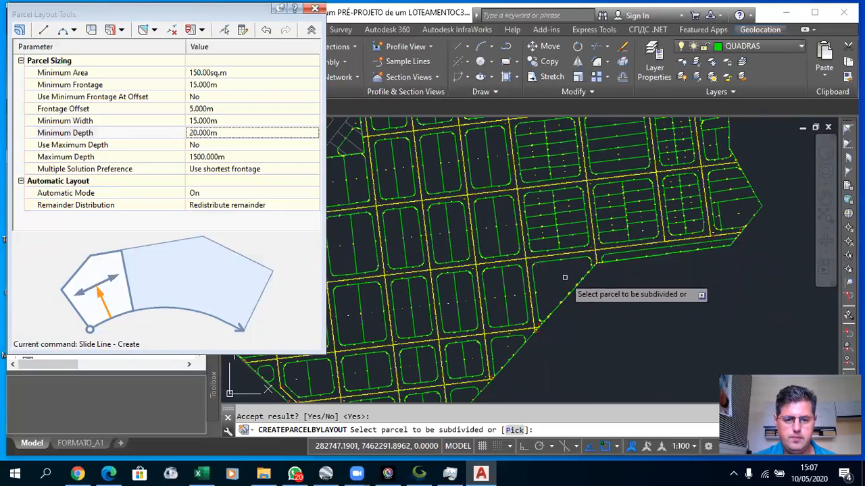
scroll(563, 270, "up", 4)
left_click(531, 274)
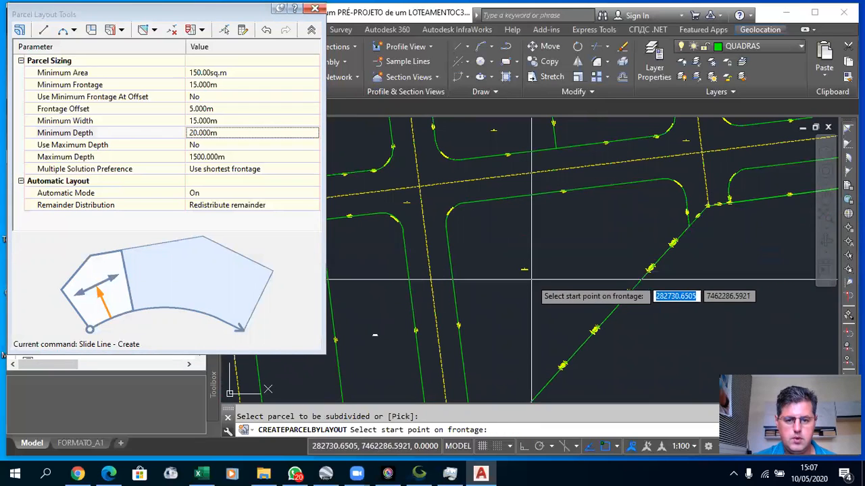
scroll(522, 315, "down", 3)
left_click(523, 323)
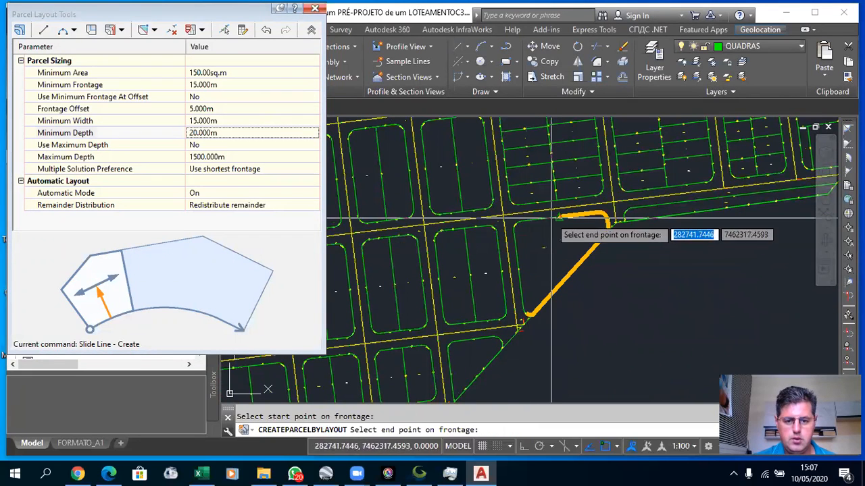
left_click(522, 224)
left_click(524, 229)
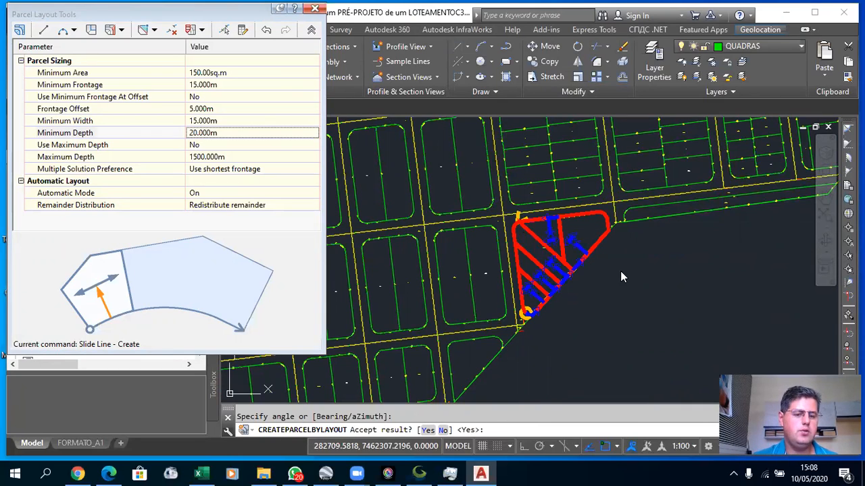
key("Return")
Step: Subdivide the triangular block on the western boundary beside block 351, with frontage from its southwest corner along the south and east sides
scroll(608, 277, "down", 3)
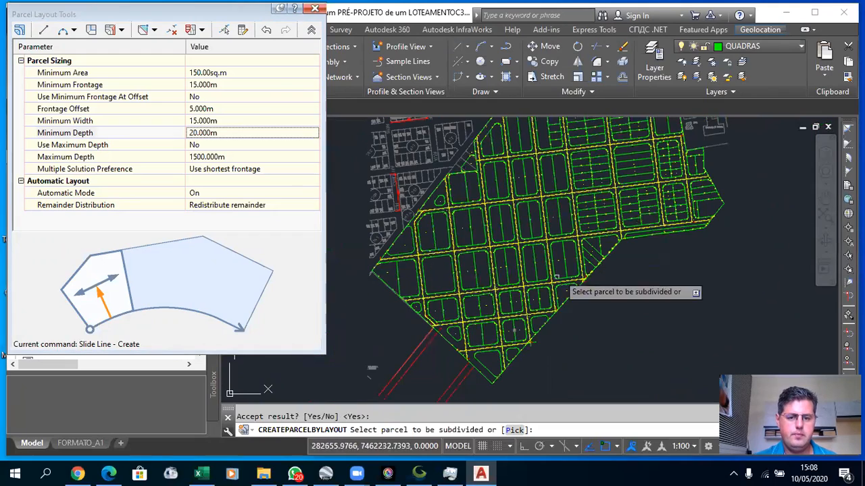
scroll(414, 287, "up", 4)
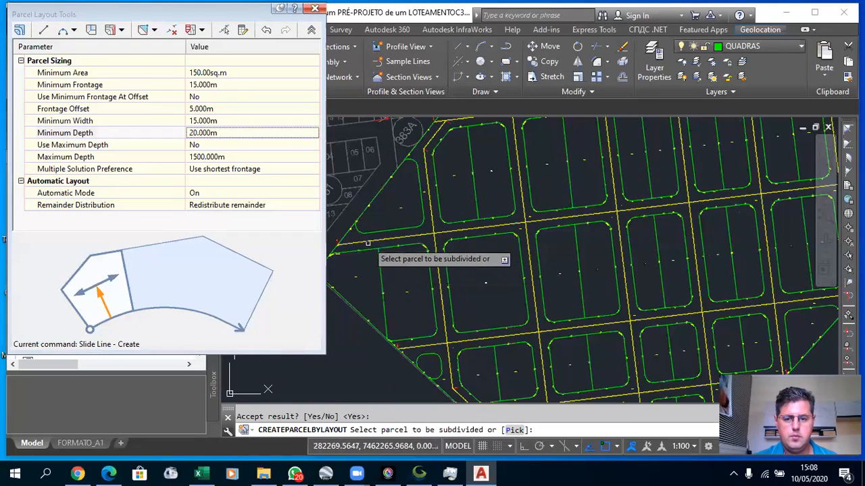
left_click(403, 215)
left_click(358, 231)
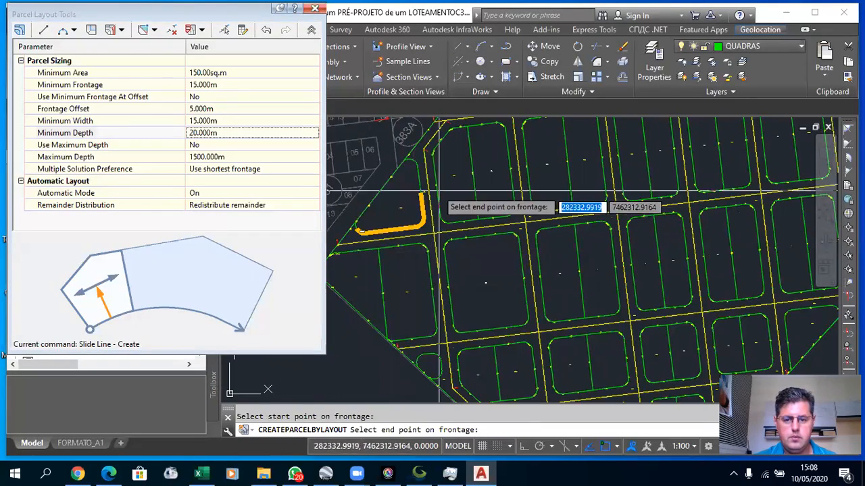
left_click(413, 163)
key("Return")
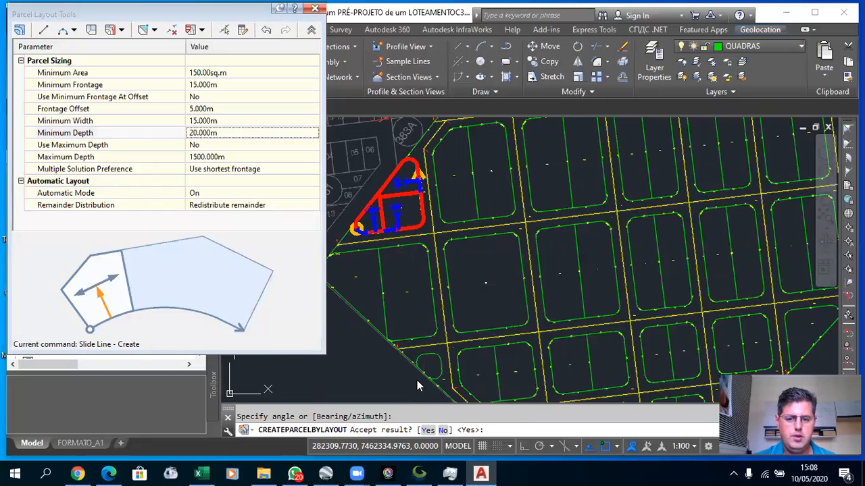
key("Return")
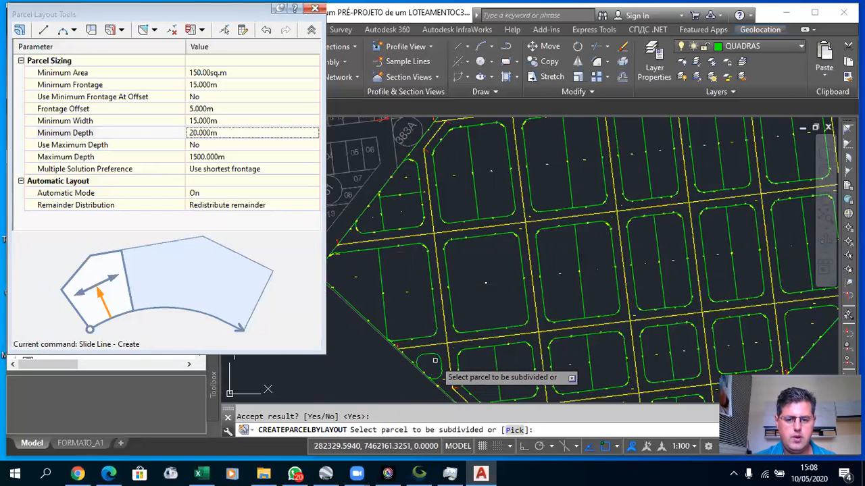
Step: Try to subdivide the eastern half of the block at the western tip, with frontage from its south side around the east to the north side
scroll(444, 307, "down", 2)
scroll(391, 291, "up", 2)
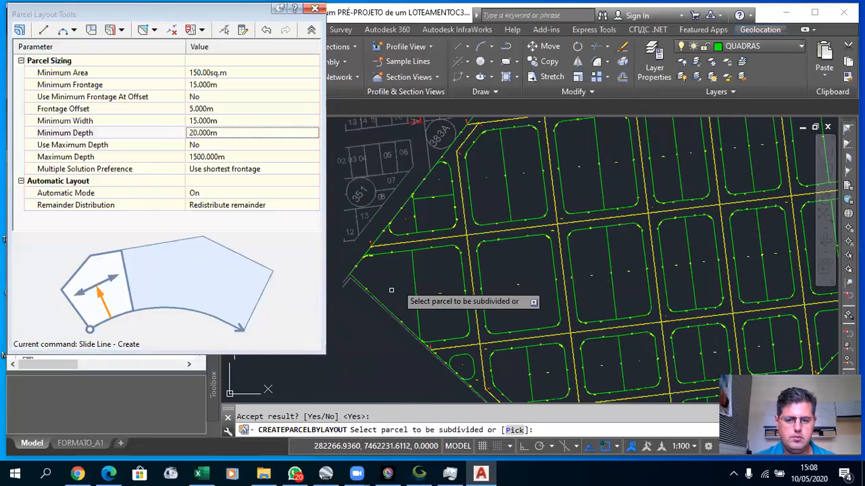
scroll(391, 298, "up", 2)
left_click(476, 327)
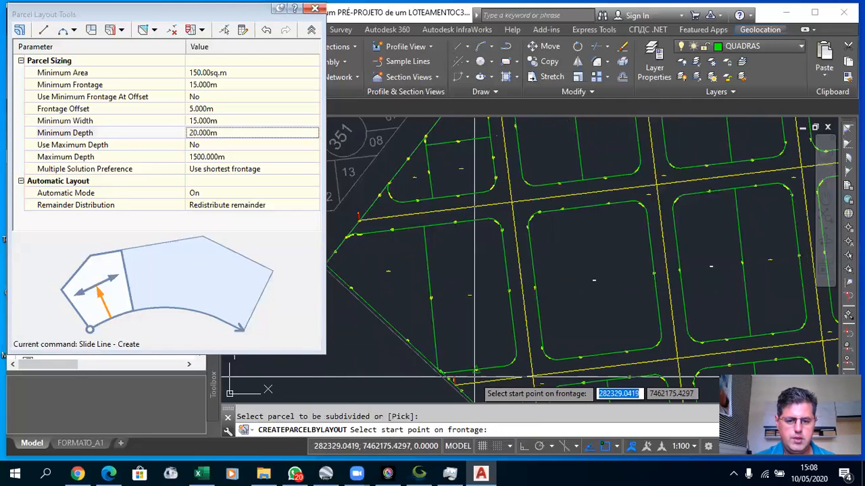
left_click(476, 369)
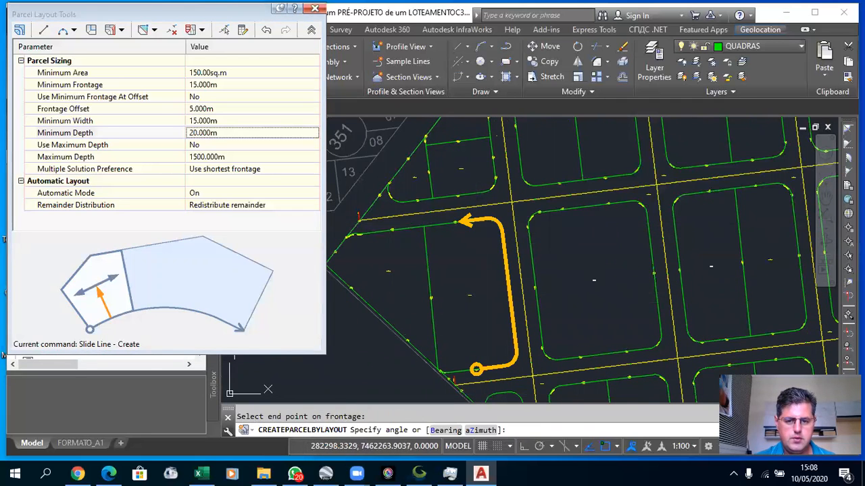
left_click(461, 221)
key("Return")
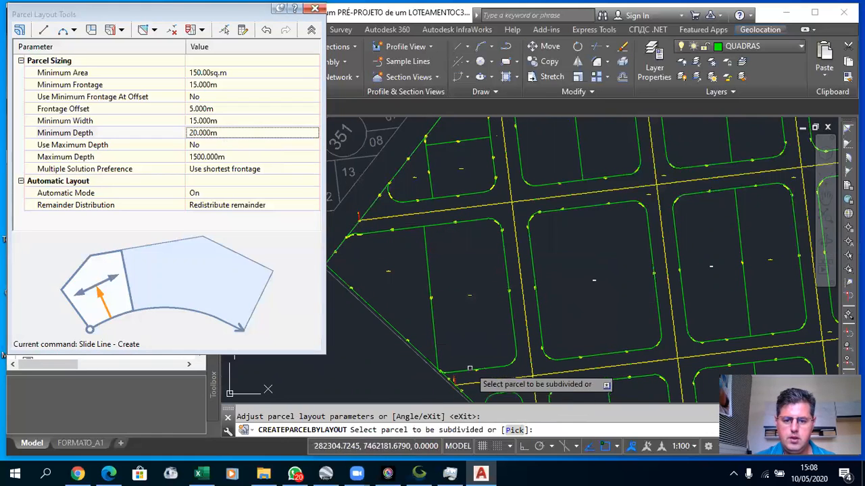
Step: Subdivide the eastern half of the western-tip block, with frontage only along its east side between the southeast and northeast corners
left_click(471, 298)
left_click(515, 357)
left_click(500, 234)
left_click(499, 236)
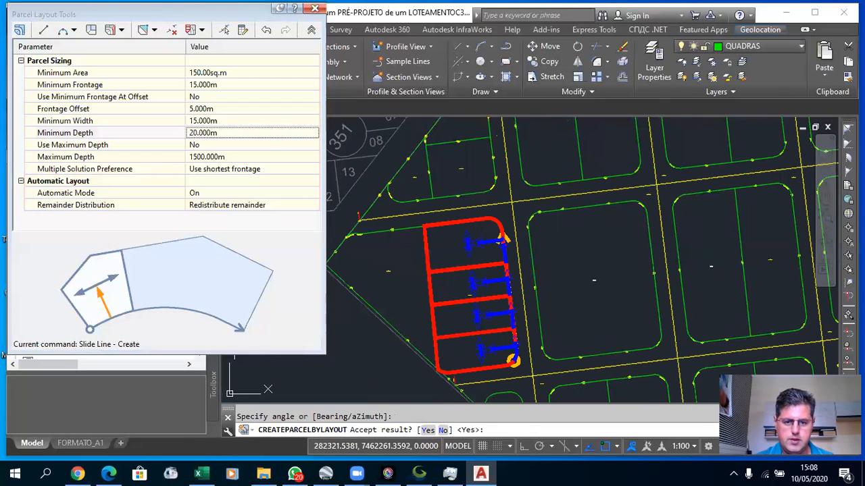
key("Return")
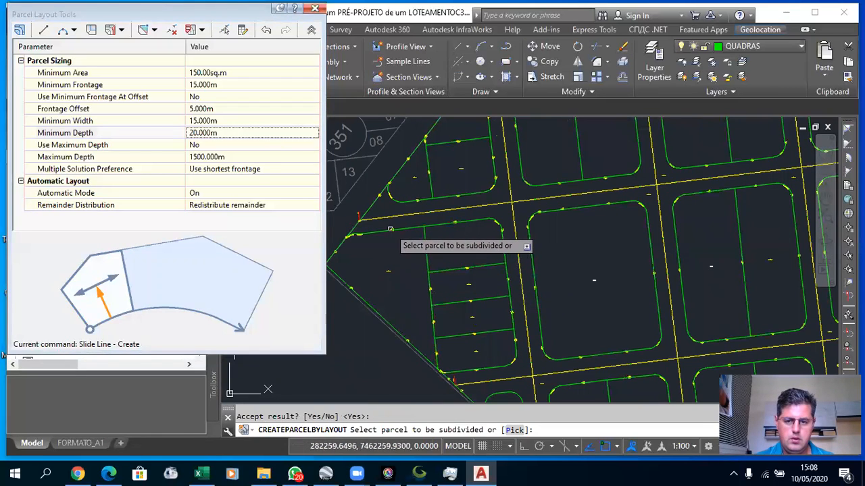
Step: Try to subdivide the western half of the western-tip block, starting the frontage on its short northwest edge
left_click(391, 272)
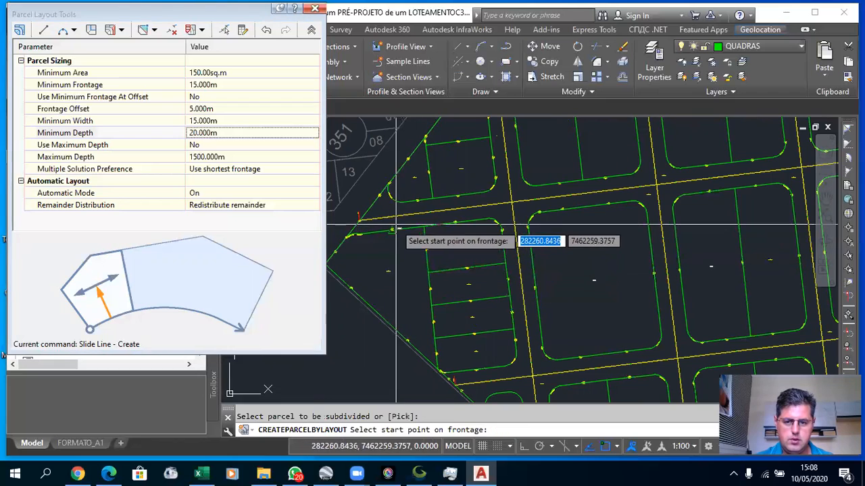
left_click(345, 254)
left_click(345, 249)
key("Return")
key("Return")
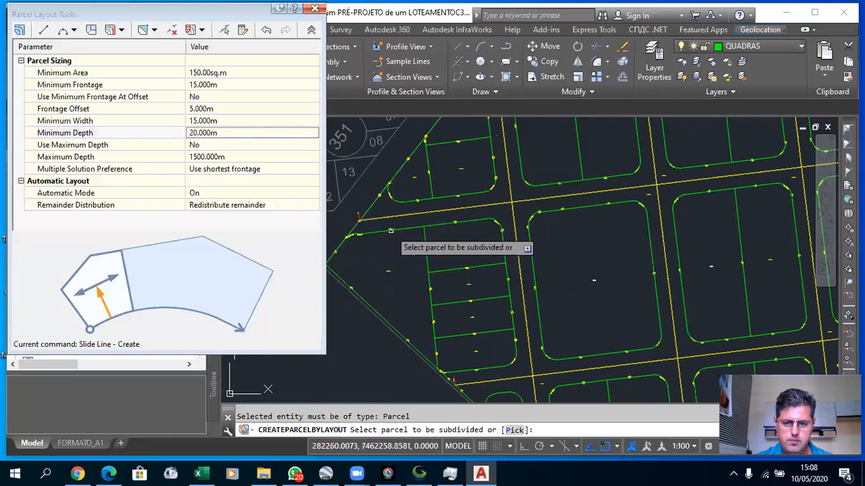
Step: Subdivide the western half of the western-tip block, with frontage along its southwest boundary from the west tip to the south corner
left_click(387, 270)
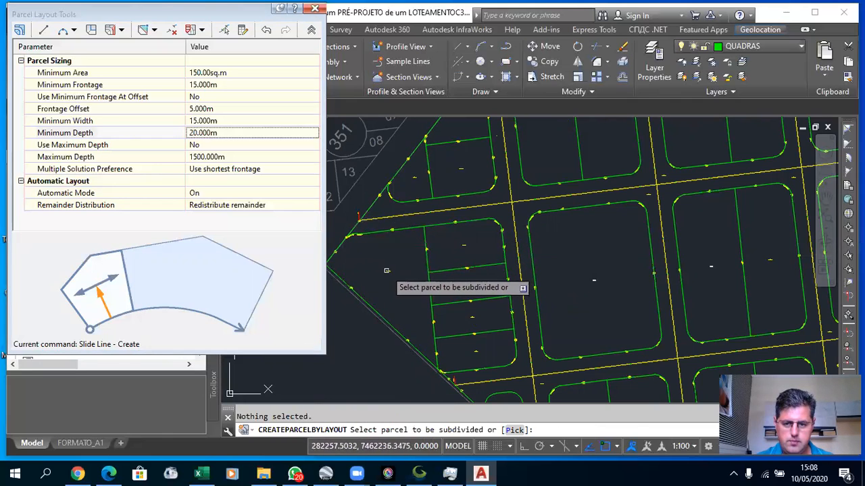
left_click(348, 273)
left_click(329, 269)
left_click(440, 370)
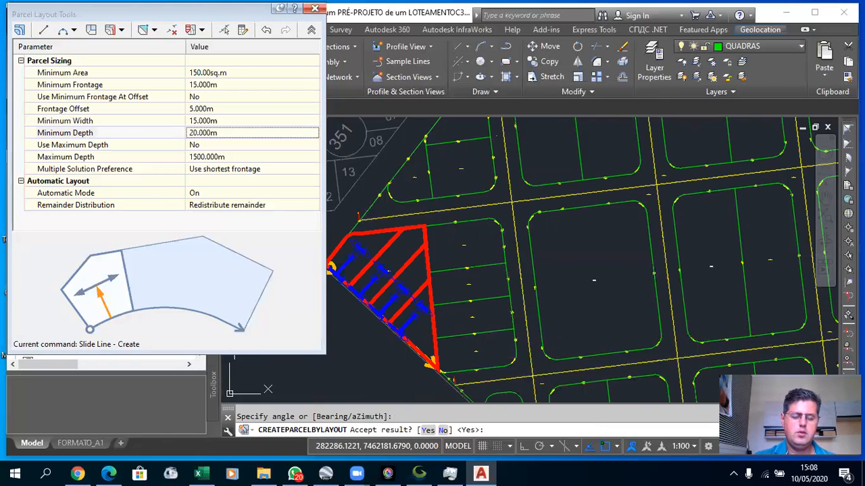
key("Return")
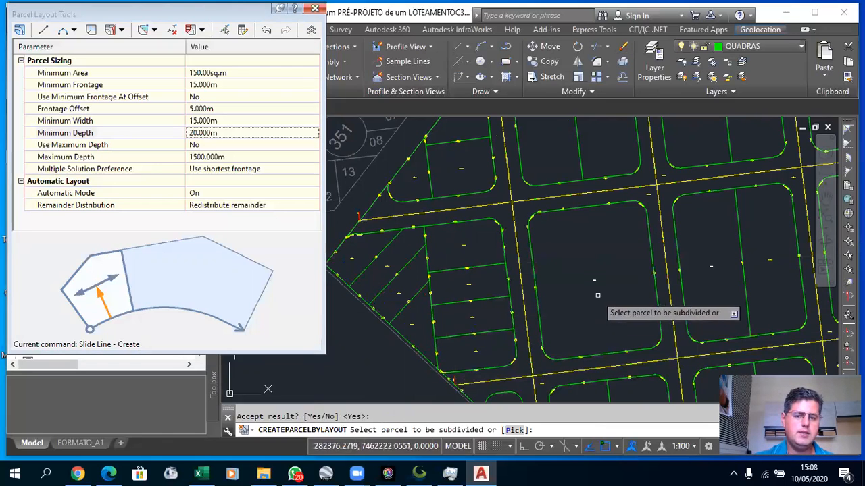
Step: Try to subdivide the undivided block just east of the western-tip block with frontage along its north side, rejecting the first layout to re-specify the angle
left_click(594, 280)
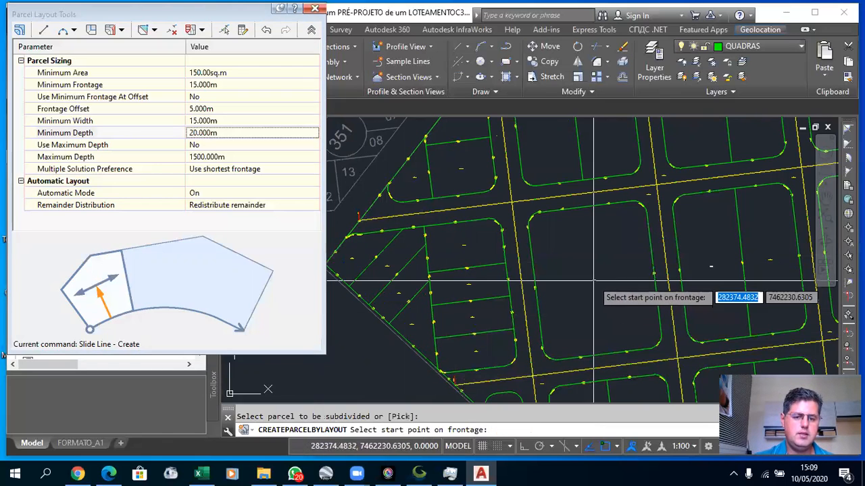
left_click(539, 212)
left_click(636, 203)
left_click(640, 209)
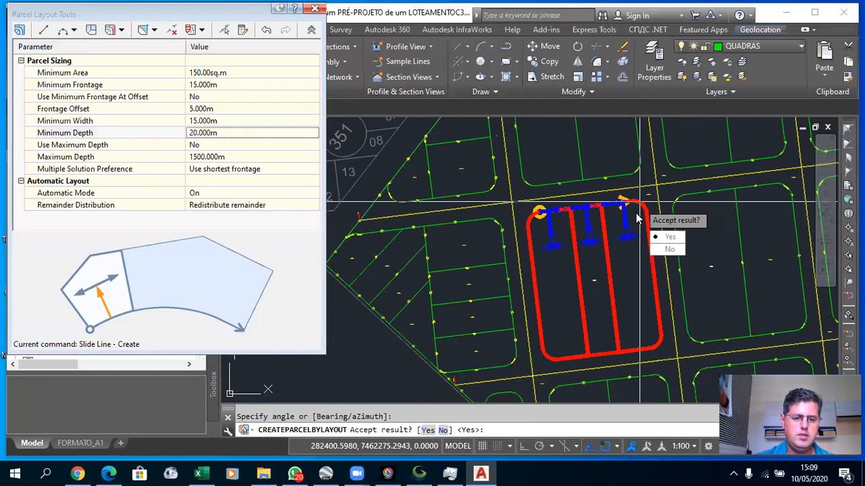
left_click(668, 250)
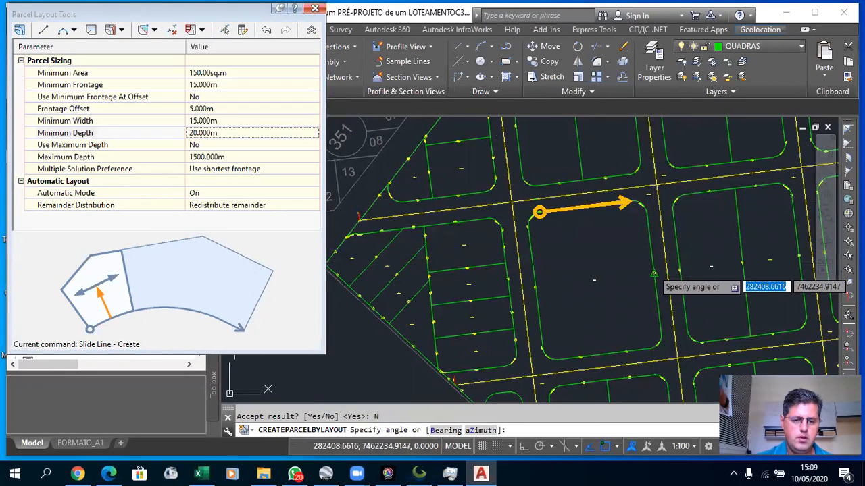
left_click(647, 354)
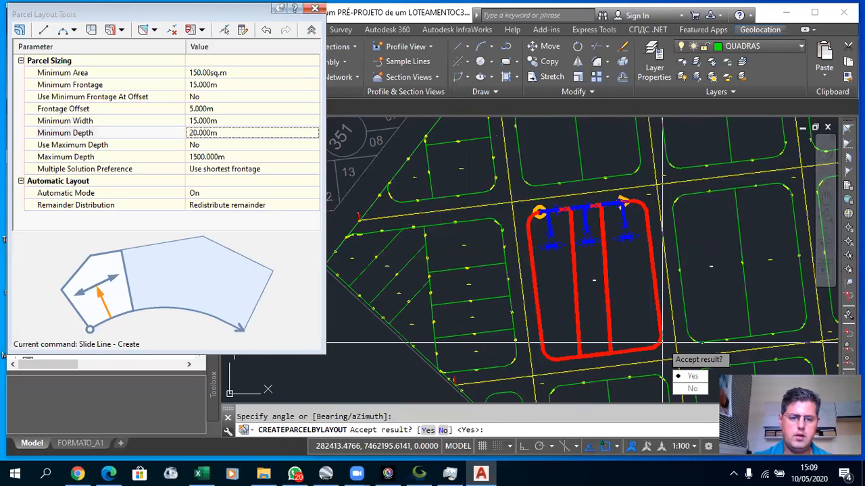
key("Escape")
key("Escape")
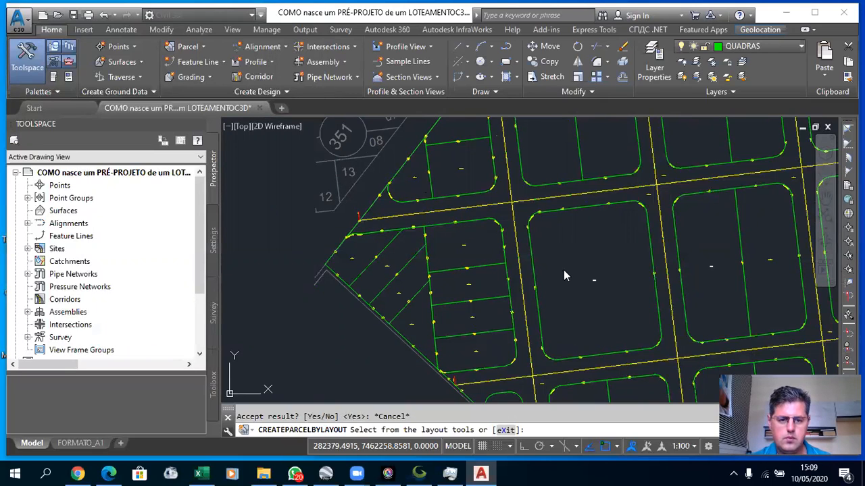
Step: Set the parcel sizing to 250 sq.m minimum area, 15 m minimum frontage, 5 m frontage offset, 15 m minimum width and 25 m minimum depth
key("Return")
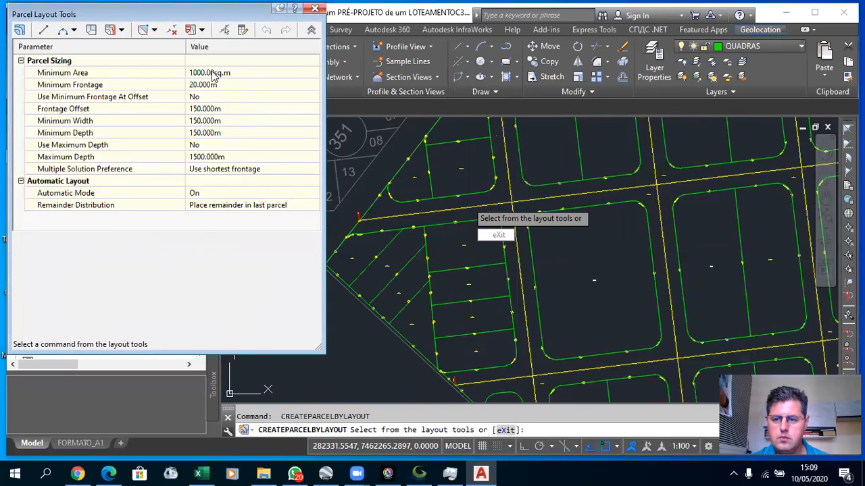
left_click(212, 73)
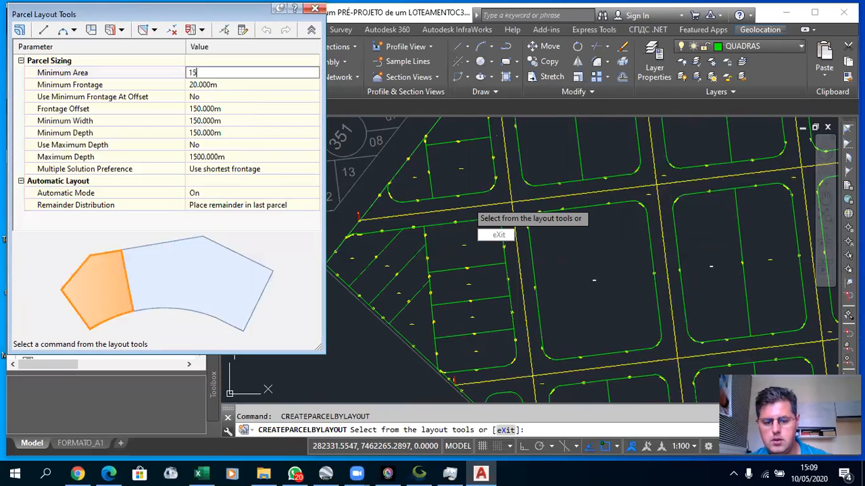
left_click(212, 85)
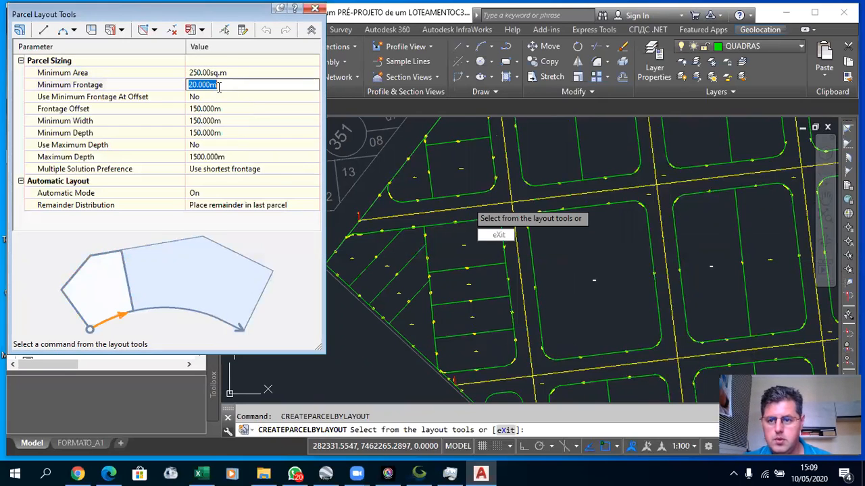
left_click(208, 108)
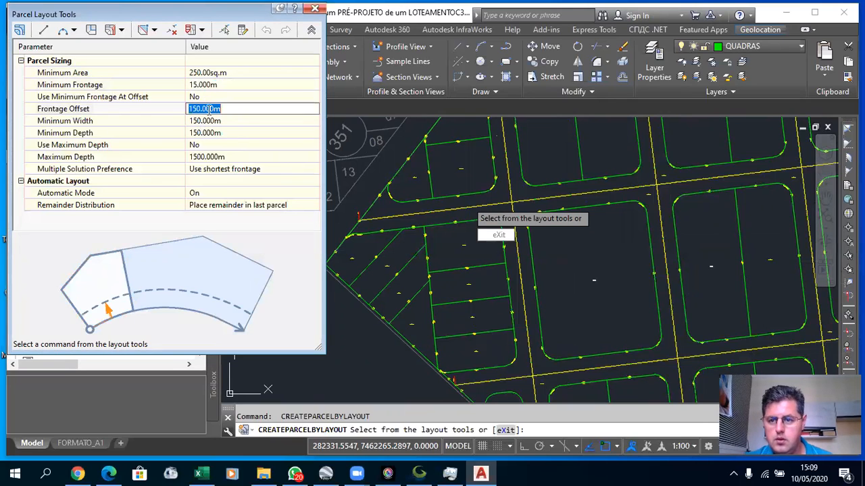
type("5")
left_click(216, 121)
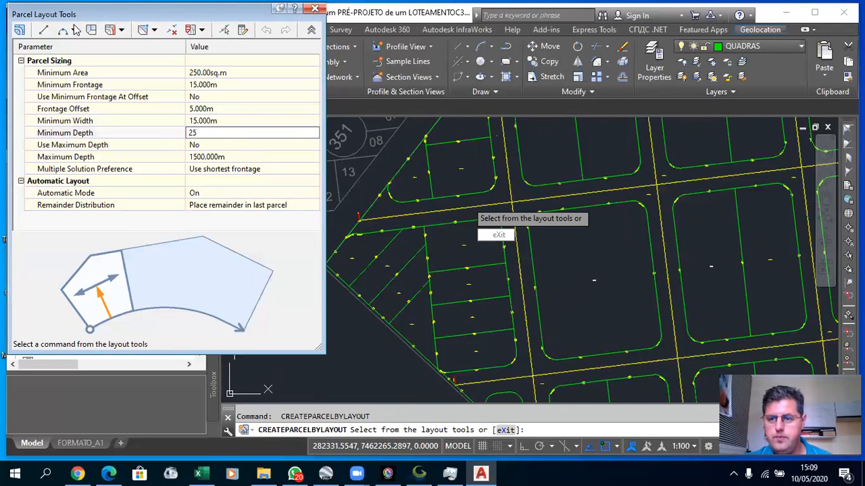
type("25")
Step: Subdivide the block just east of the western-tip block using Slide Line - Create, with frontage along its east side from northeast to southeast corner
left_click(122, 30)
left_click(138, 50)
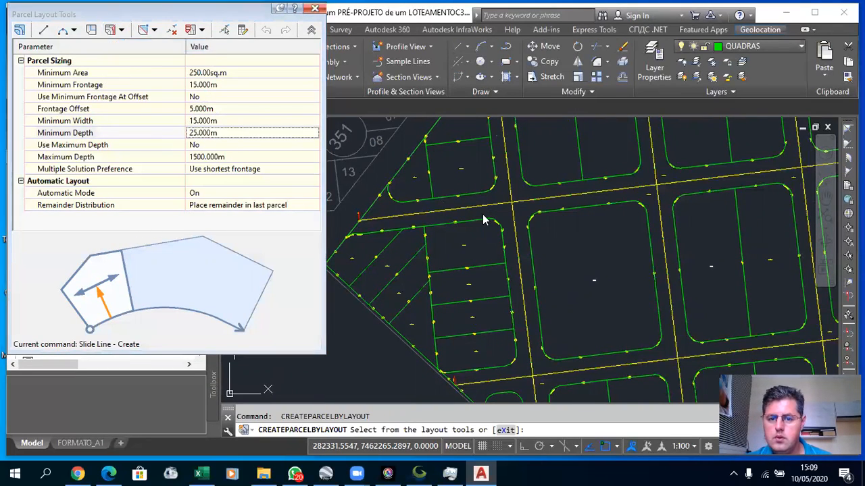
left_click(378, 381)
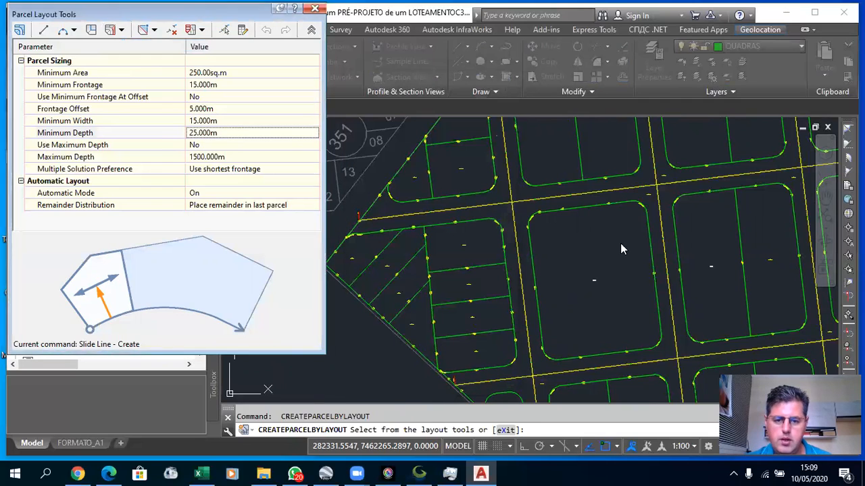
left_click(594, 281)
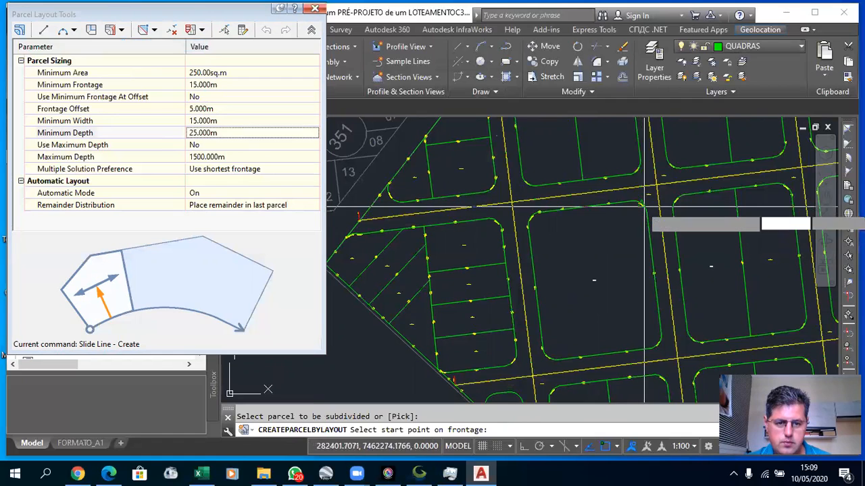
left_click(639, 204)
left_click(658, 345)
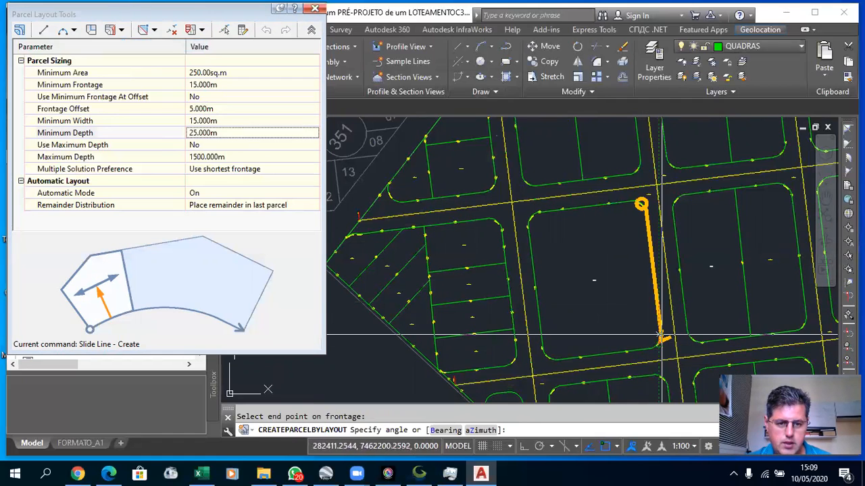
key("Return")
key("Return")
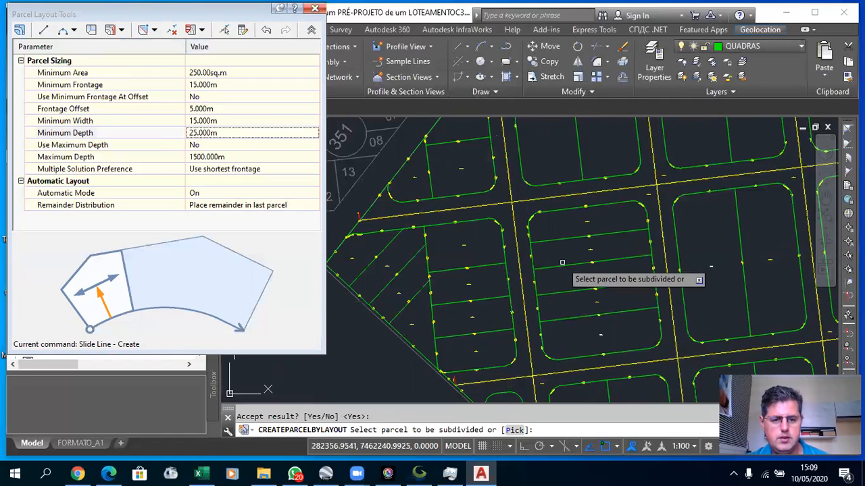
scroll(711, 229, "down", 3)
scroll(711, 229, "up", 3)
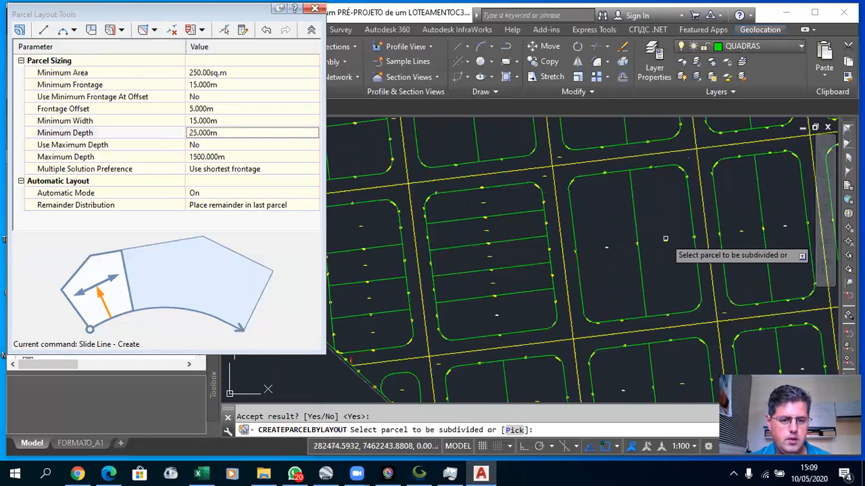
left_click(641, 234)
left_click(659, 177)
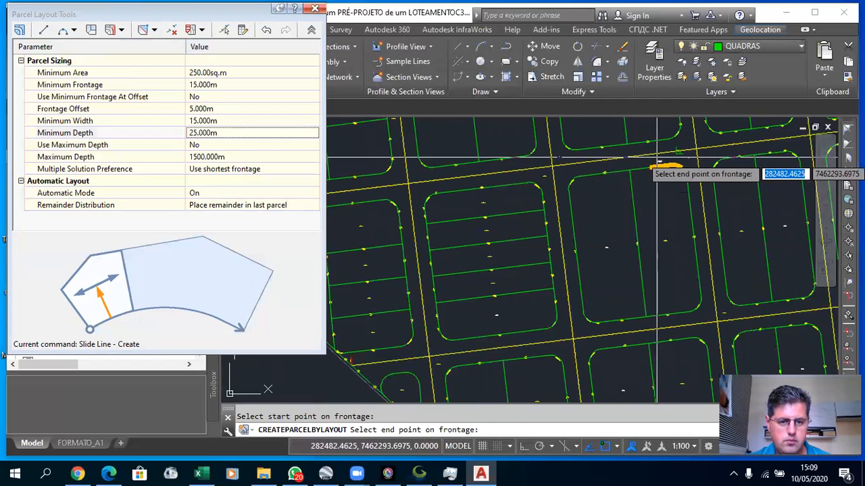
key("Escape")
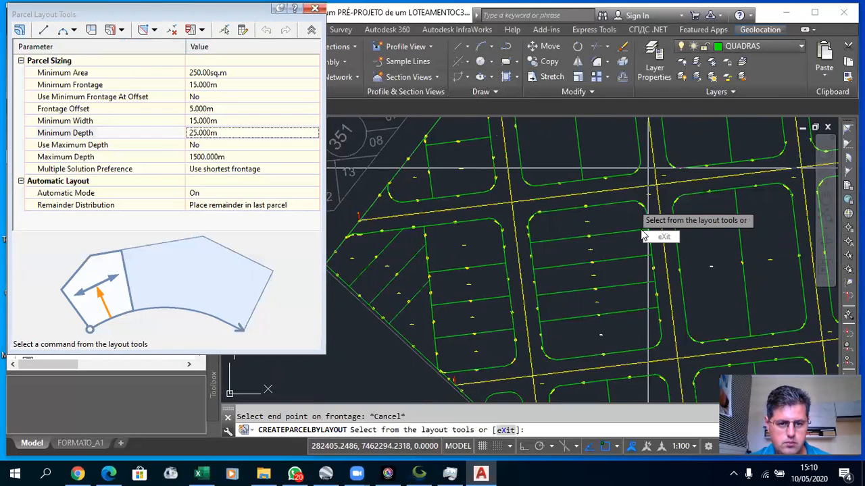
Step: Subdivide the eastern half of the next block to the east using Slide Line - Create, with frontage down its east side
left_click(221, 133)
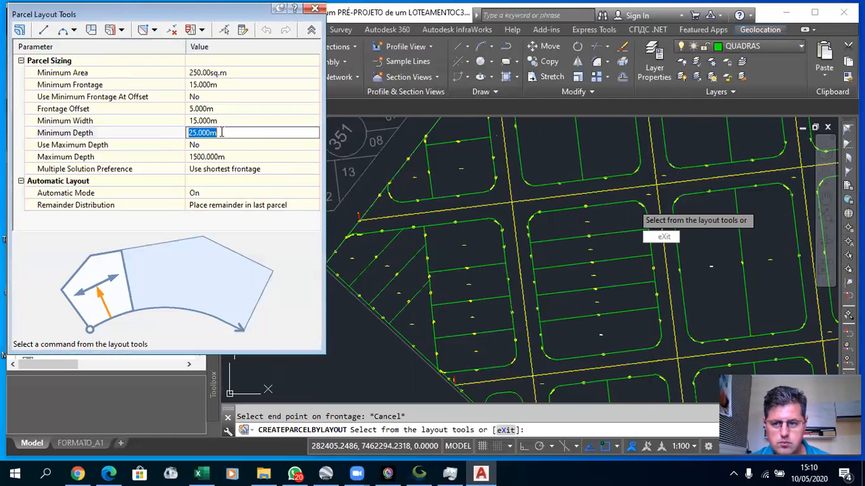
left_click(120, 31)
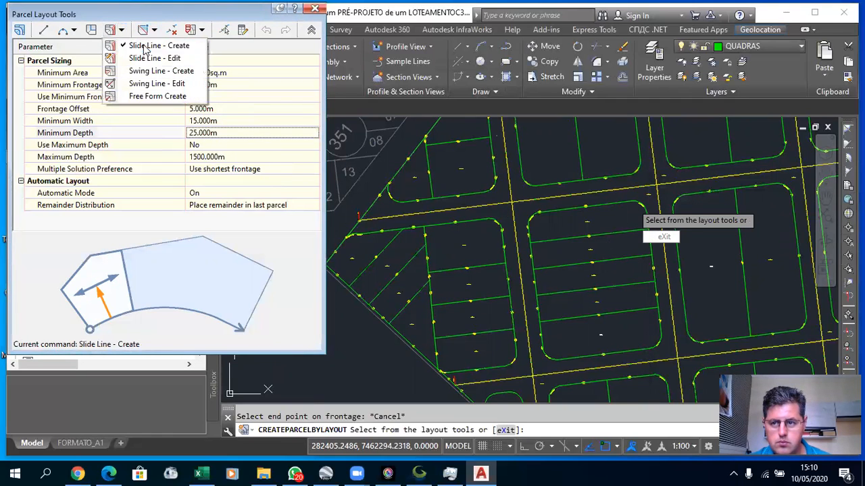
left_click(155, 45)
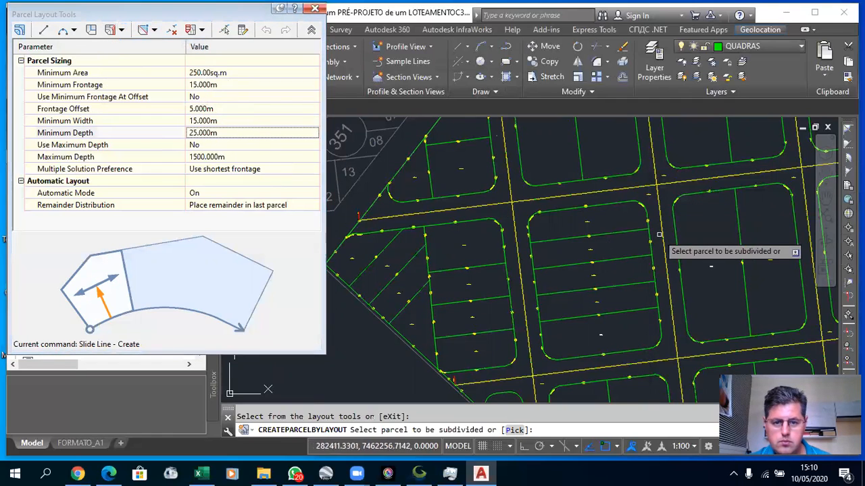
left_click(768, 260)
scroll(757, 259, "down", 2)
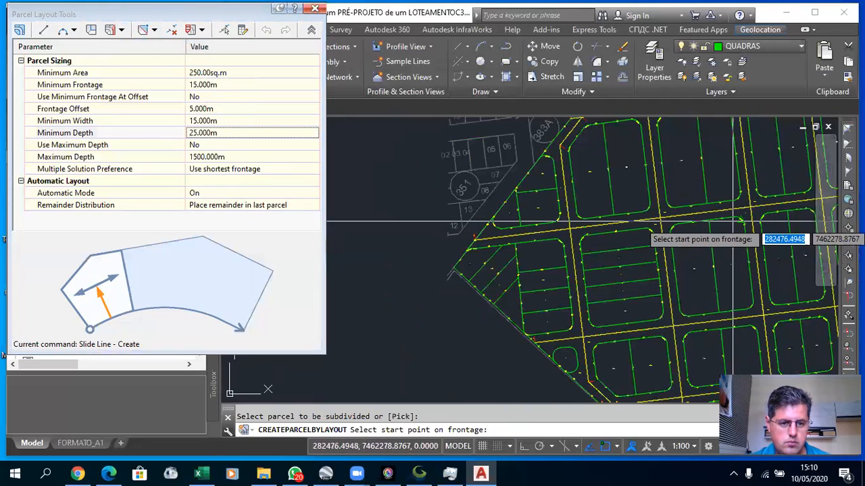
left_click(742, 218)
left_click(751, 307)
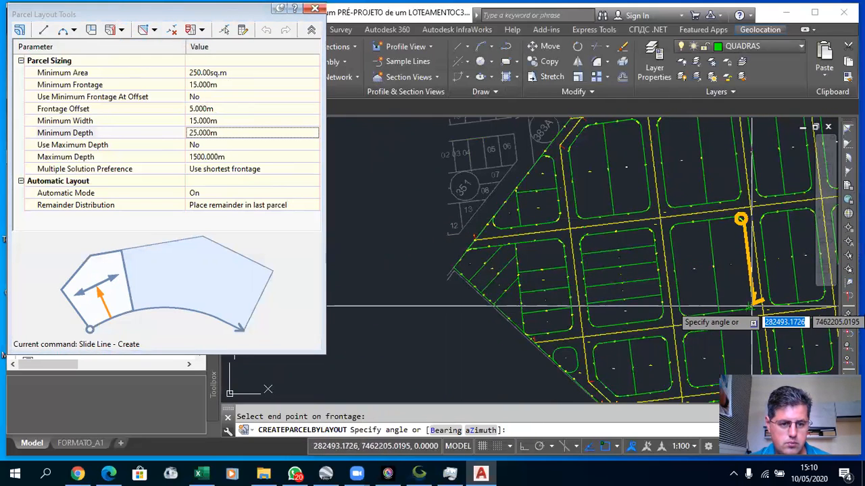
key("Return")
key("Return")
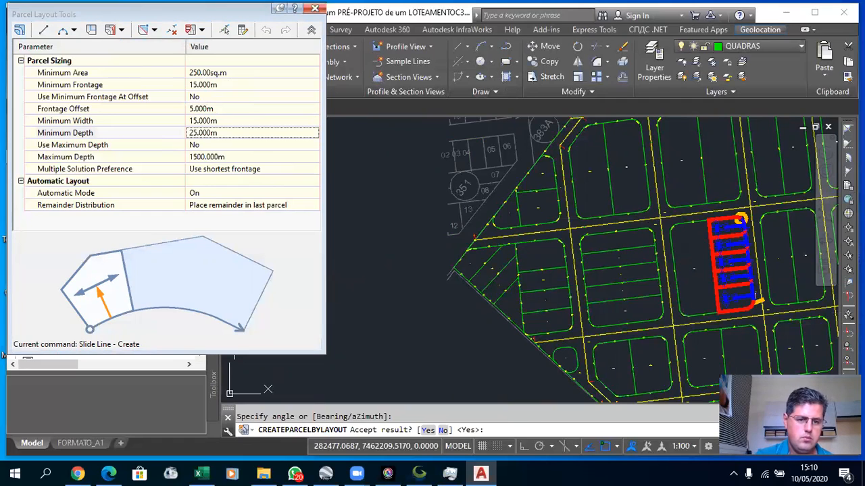
key("Return")
Step: Subdivide the western half of the same block, with frontage around its west side from the northwest to the southwest corner
scroll(689, 260, "up", 2)
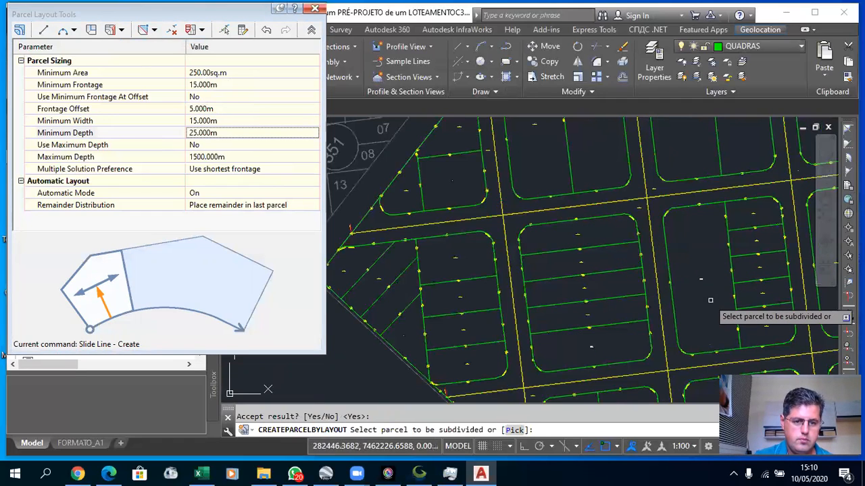
left_click(700, 277)
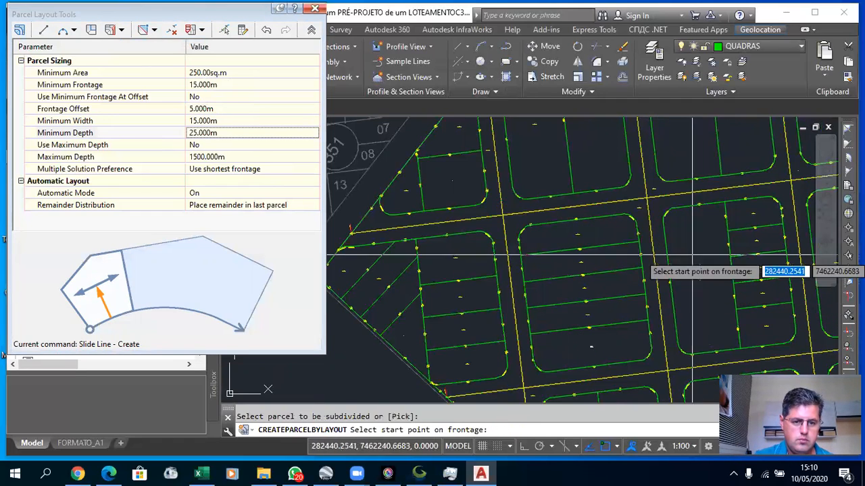
left_click(665, 215)
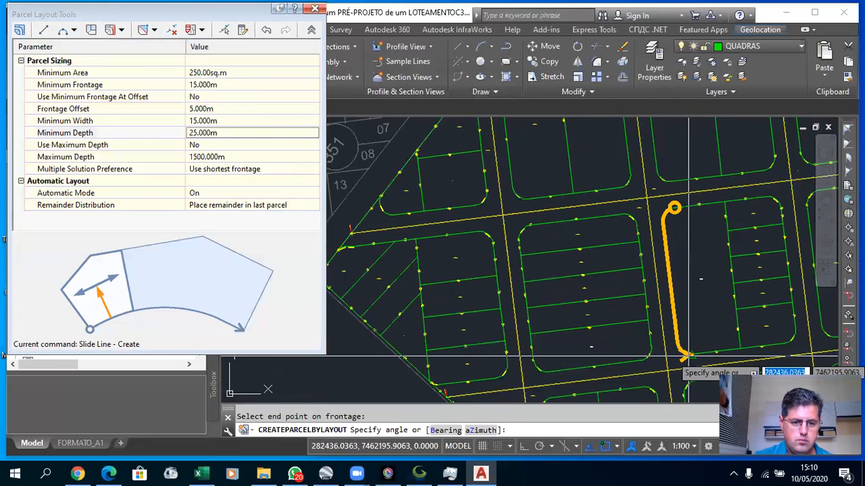
key("Return")
key("Return")
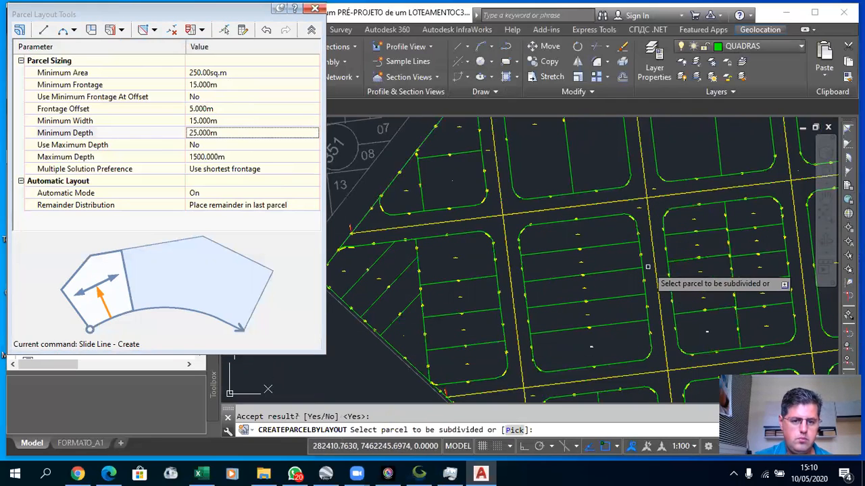
Step: Subdivide the eastern half of the block directly to the north, with frontage from its northeast corner down the east side
scroll(625, 254, "down", 5)
scroll(637, 216, "up", 5)
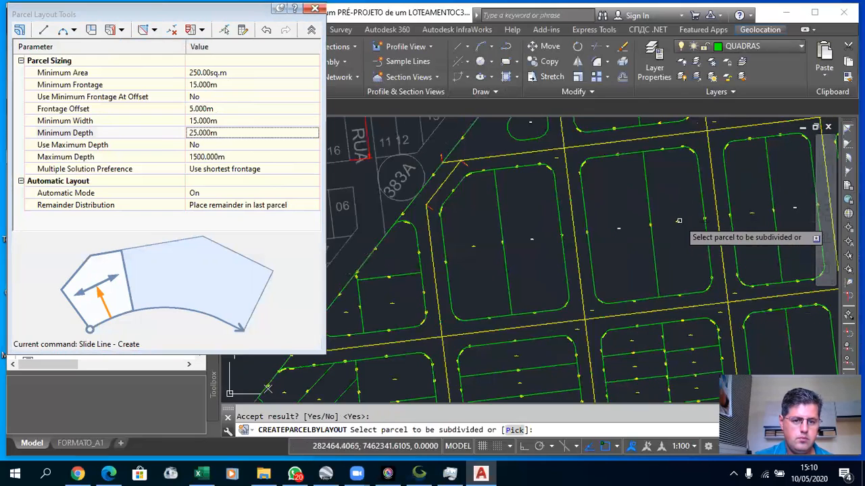
left_click(675, 222)
left_click(684, 148)
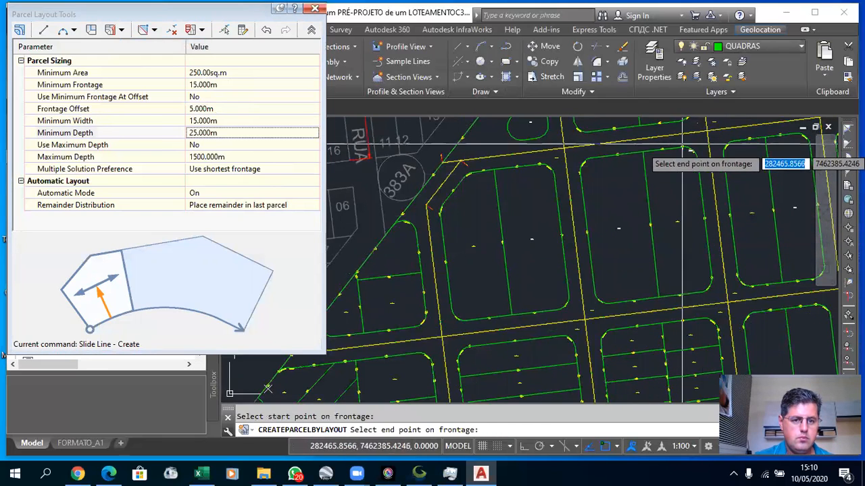
left_click(714, 261)
key("Return")
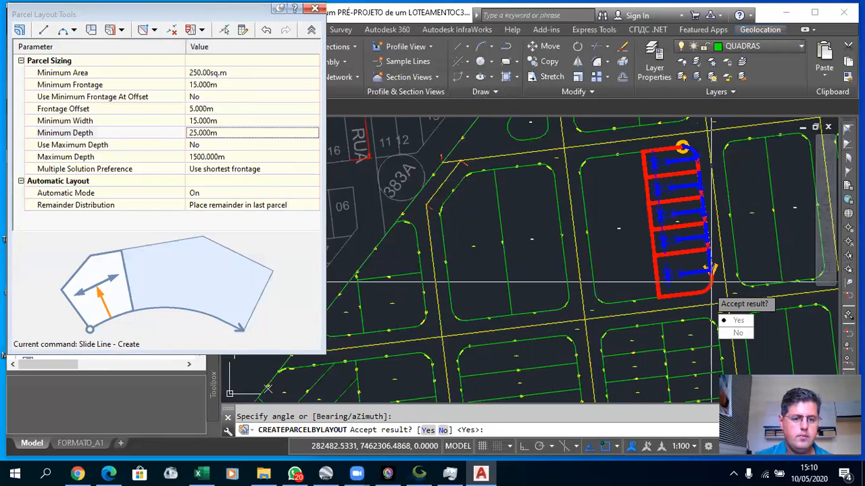
key("Return")
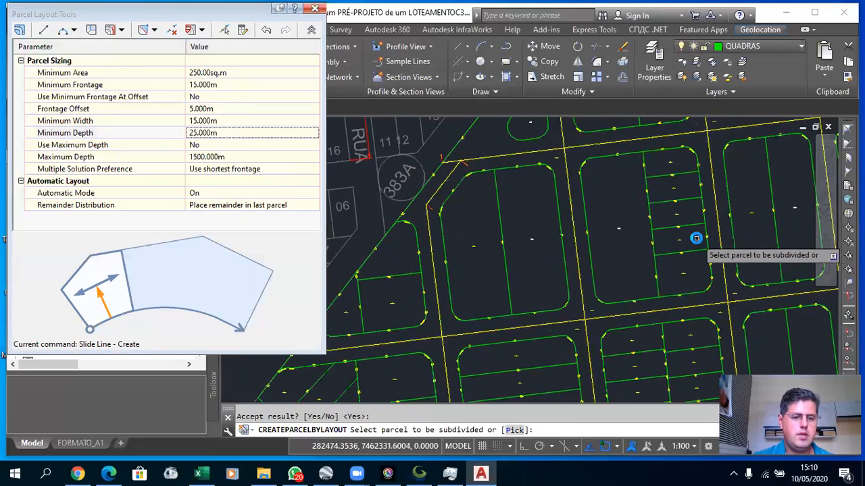
Step: Review the subdivided blocks across the development and examine the blocks whose lots still span the full width
scroll(724, 238, "down", 5)
scroll(725, 238, "up", 4)
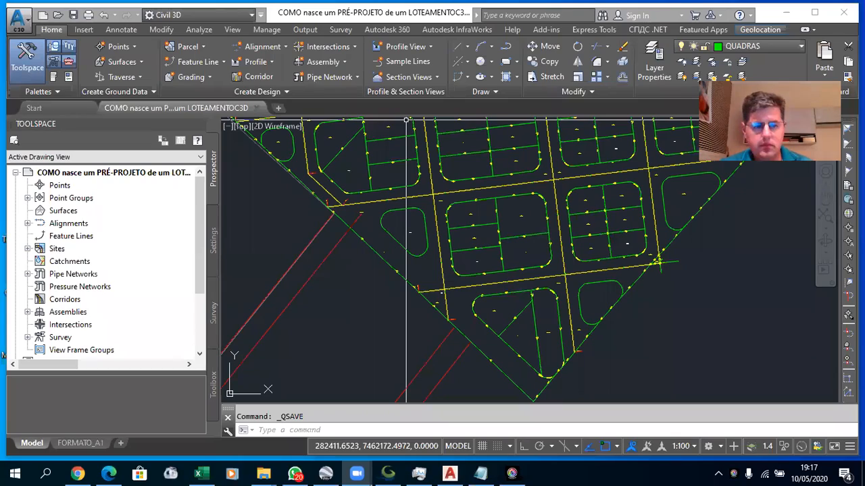
left_click(594, 343)
scroll(474, 289, "down", 4)
scroll(514, 236, "up", 2)
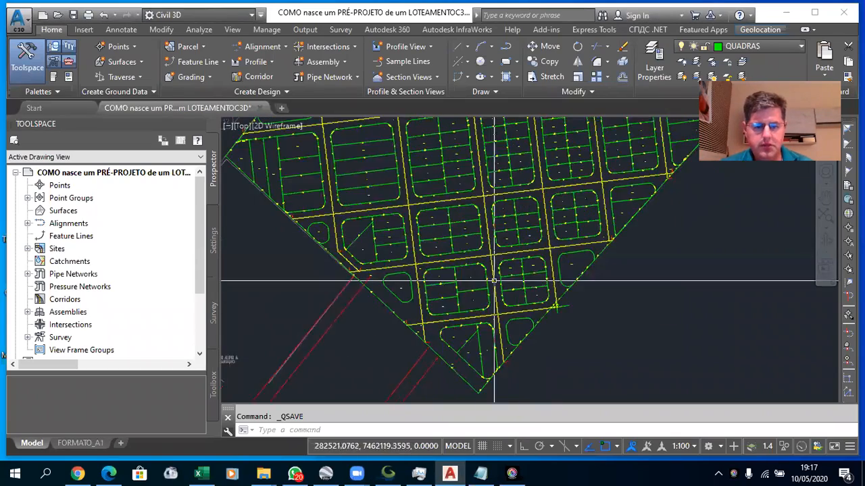
scroll(494, 280, "down", 4)
scroll(489, 234, "up", 3)
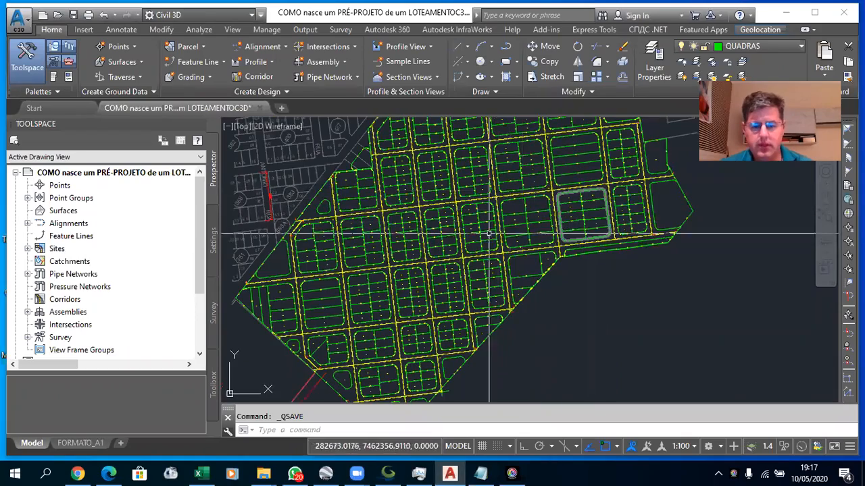
scroll(507, 273, "up", 5)
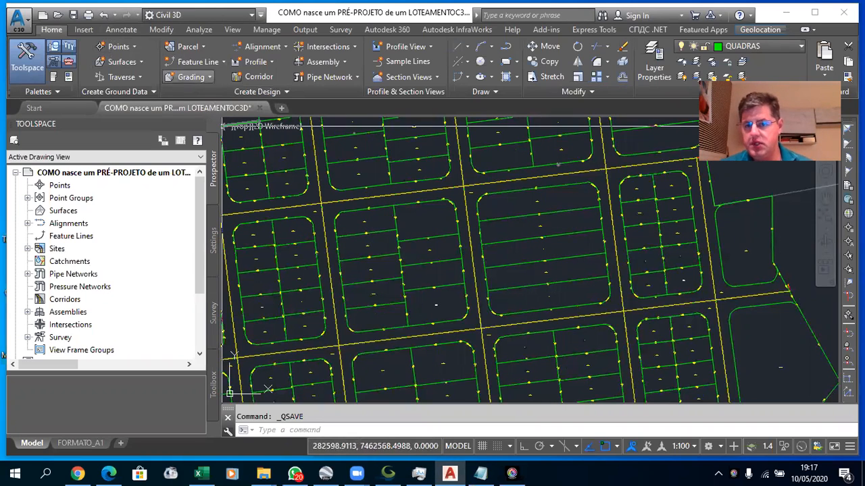
Step: Split the block of full-width lots in the eastern part with a two-point fixed parcel line from its north to its south edge, using parcel style LOTE
left_click(183, 46)
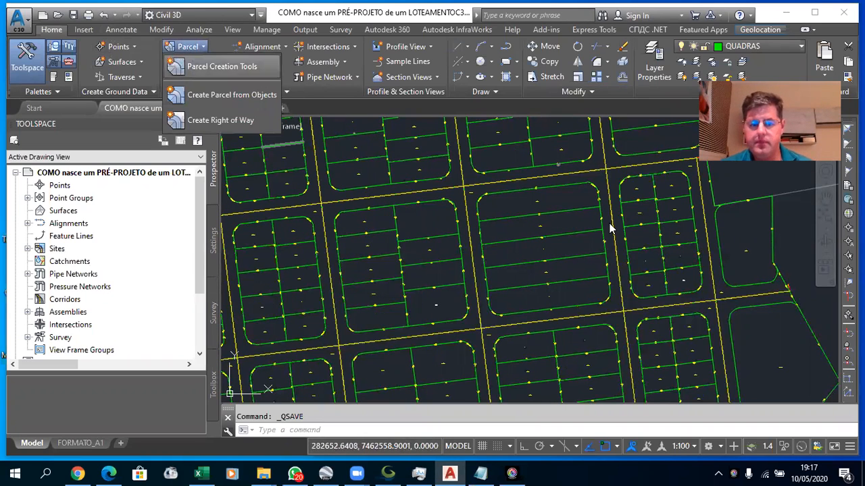
left_click(376, 471)
left_click(189, 46)
left_click(203, 58)
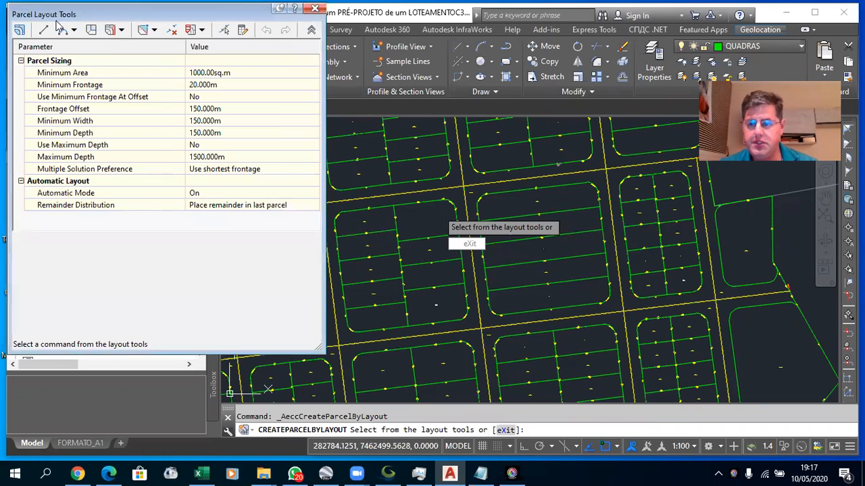
left_click(42, 31)
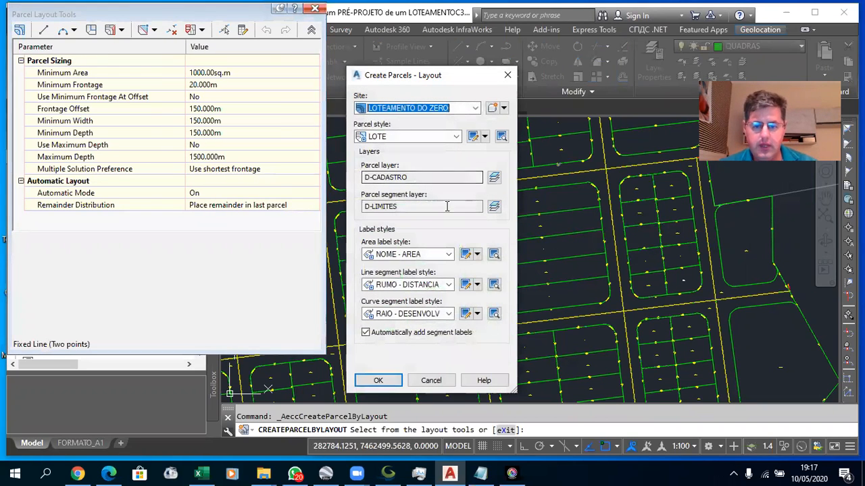
left_click(378, 382)
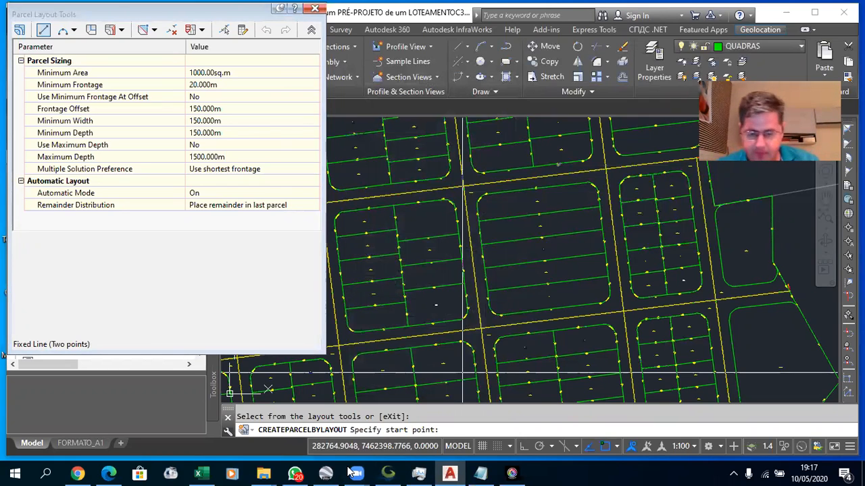
left_click(536, 186)
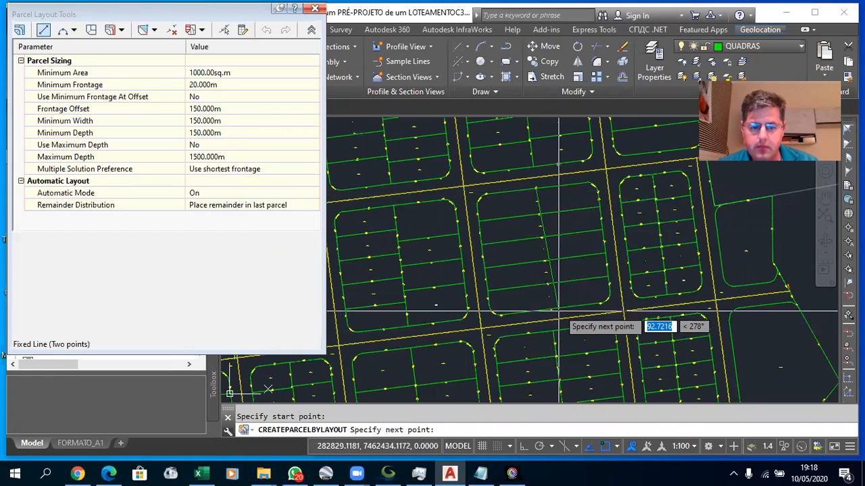
left_click(558, 312)
Step: Split the northeasternmost block beside the substation with a fixed parcel line from the middle of its south edge to its north edge
scroll(571, 264, "down", 5)
scroll(561, 255, "up", 4)
scroll(488, 267, "down", 2)
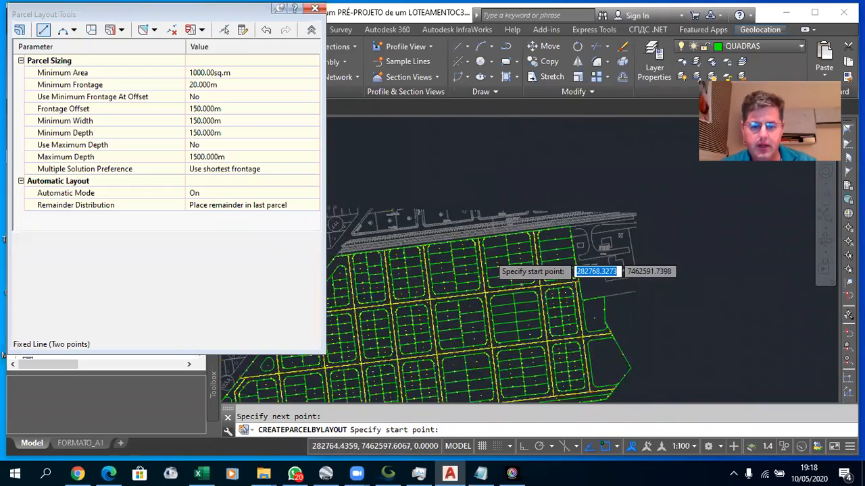
scroll(473, 324, "down", 1)
scroll(564, 291, "up", 3)
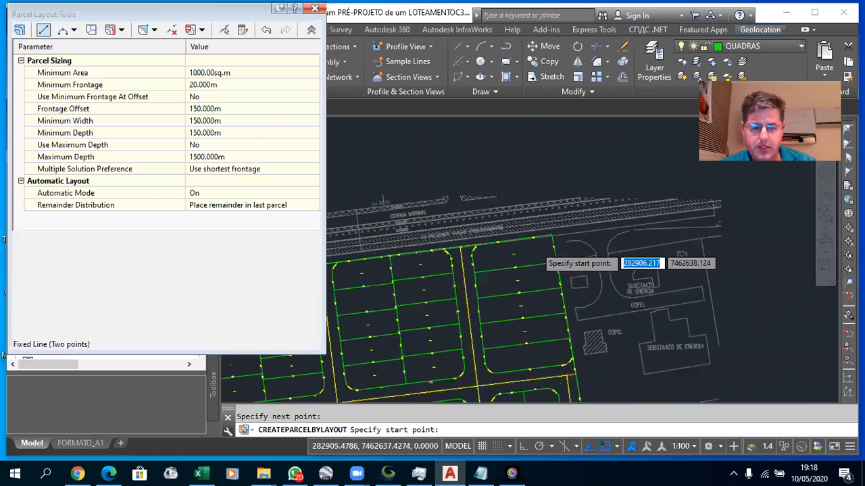
scroll(531, 246, "up", 2)
scroll(504, 236, "down", 6)
scroll(508, 271, "up", 4)
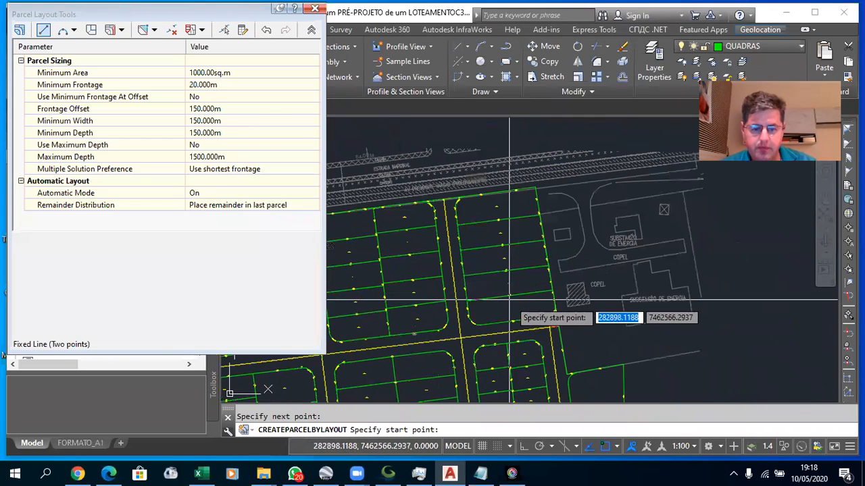
left_click(513, 320)
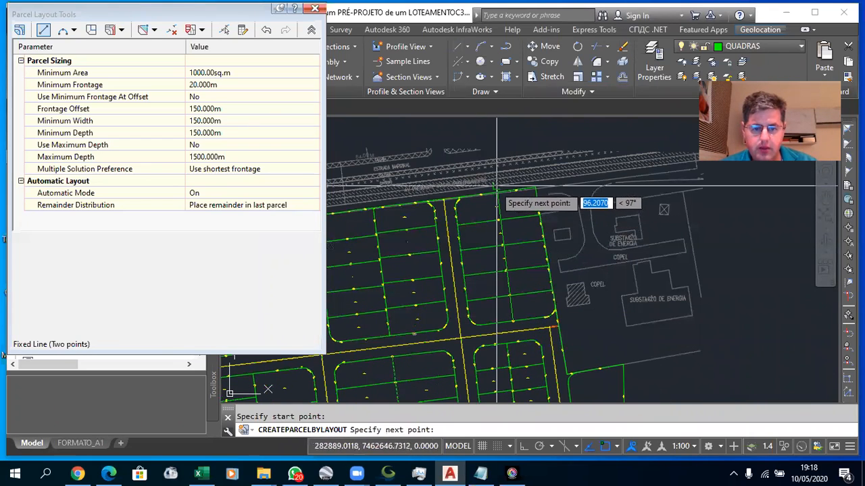
left_click(500, 193)
scroll(574, 243, "down", 3)
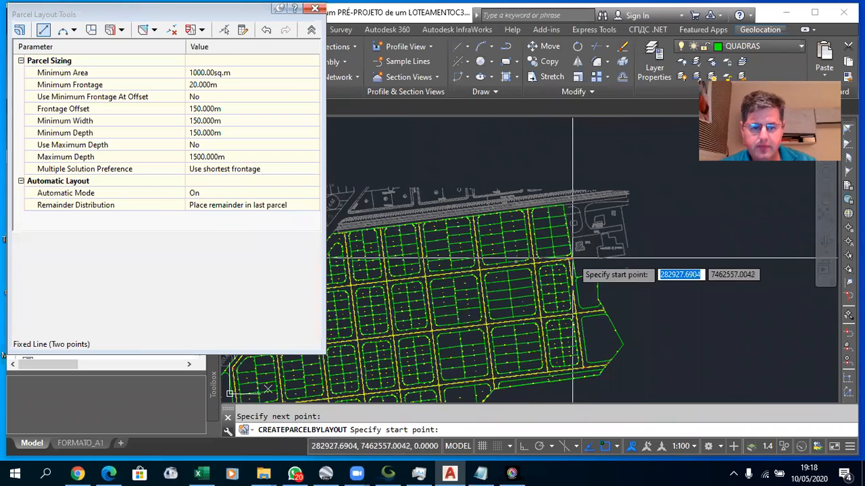
key("Escape")
scroll(578, 258, "up", 3)
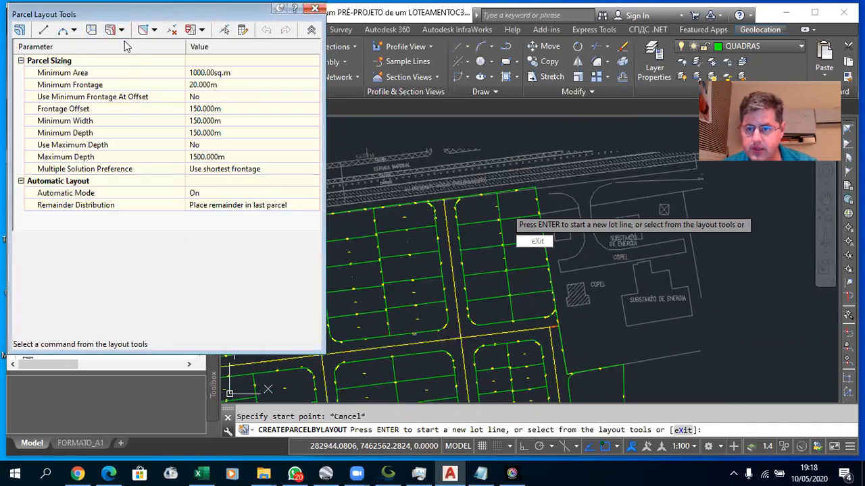
Step: Divide the full-width lots of the southwestern block with a fixed parcel line from the middle of its south edge to its north edge
left_click(43, 30)
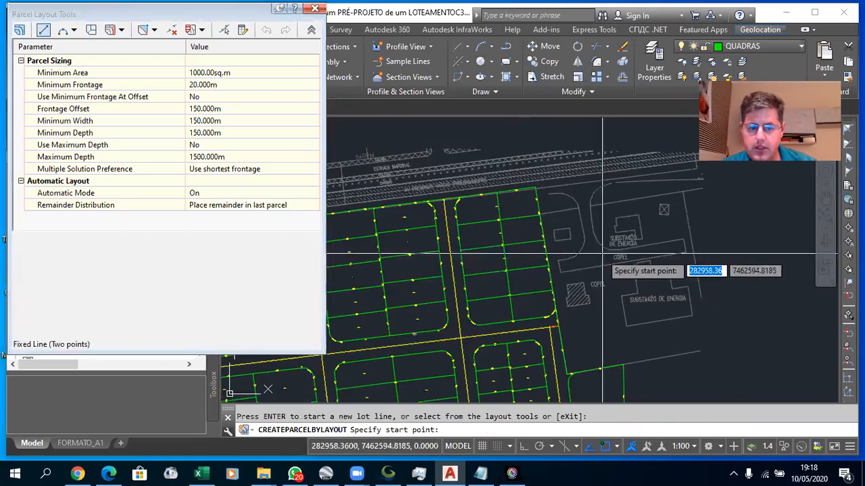
scroll(558, 271, "down", 5)
scroll(558, 272, "up", 8)
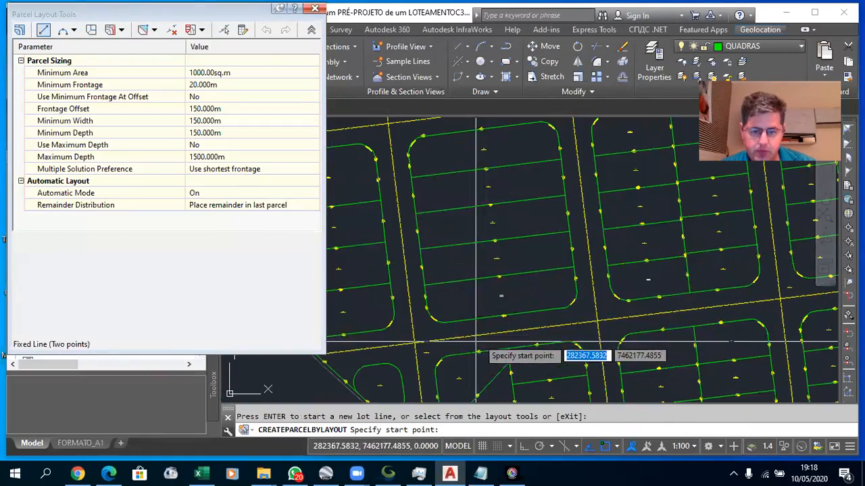
left_click(502, 315)
left_click(483, 141)
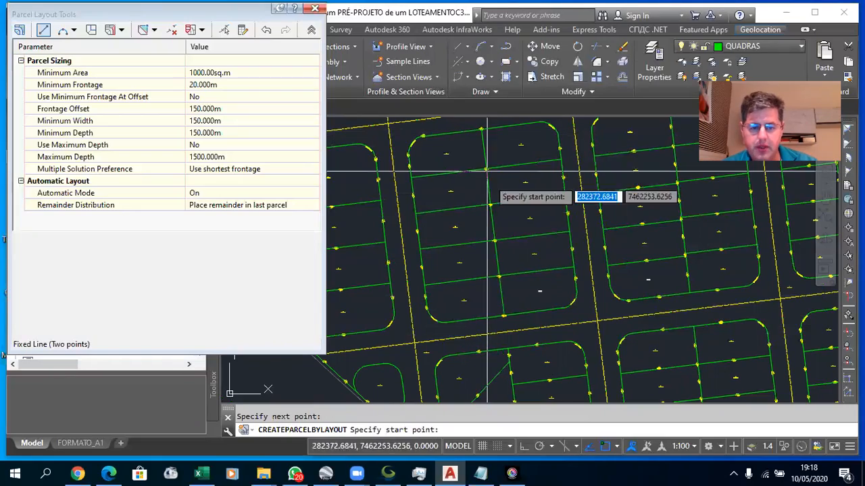
Step: Try to subdivide the eastern-tip block using Slide Line - Create, with frontage from its northeast corner around the west side to its south edge
scroll(520, 300, "down", 4)
scroll(519, 259, "up", 2)
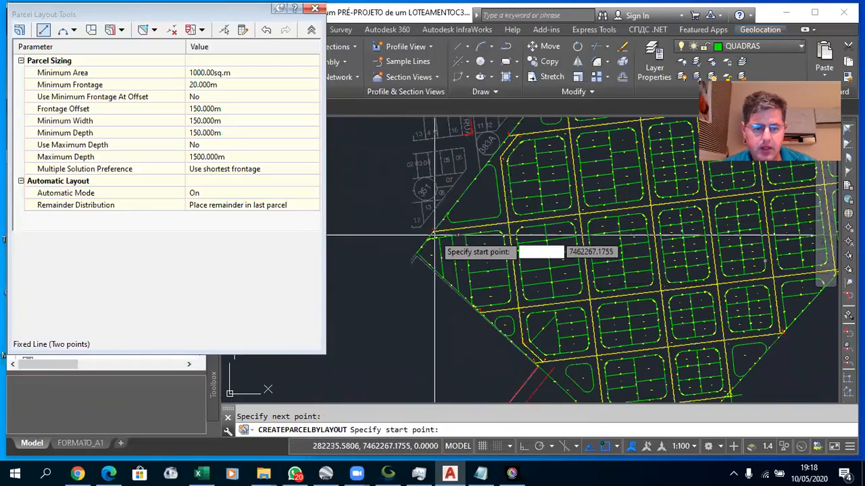
scroll(439, 237, "down", 2)
scroll(676, 220, "up", 3)
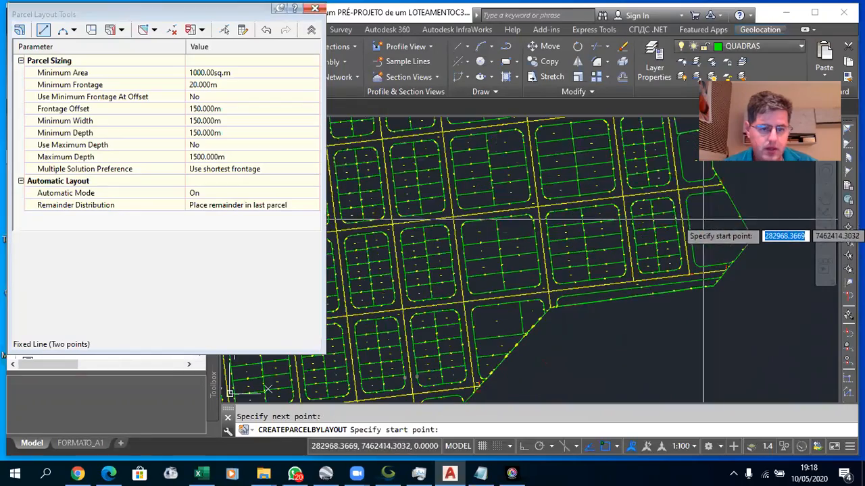
scroll(675, 240, "up", 3)
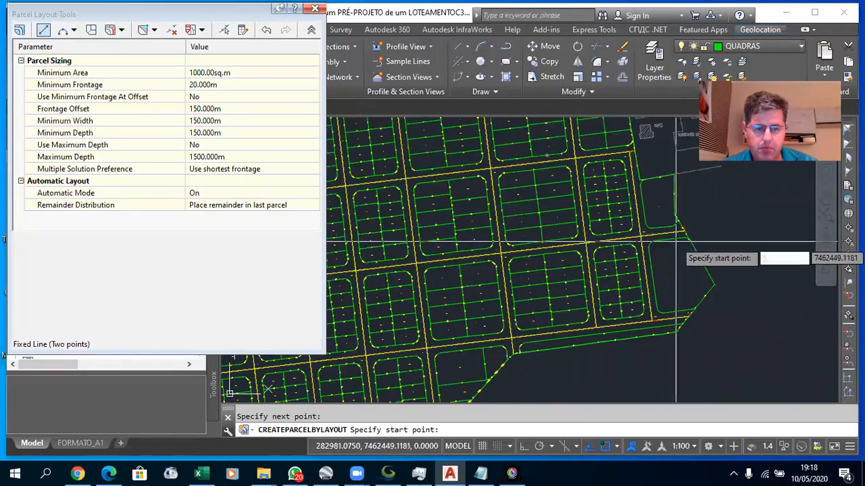
scroll(608, 264, "down", 4)
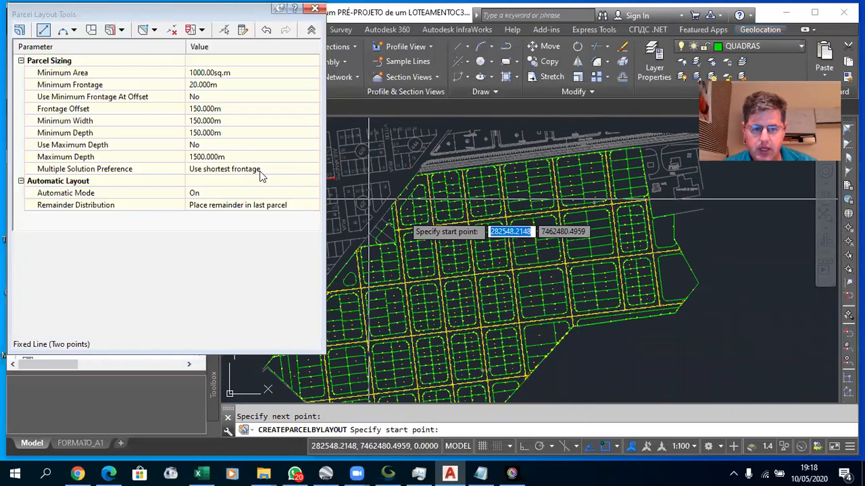
left_click(154, 30)
left_click(121, 30)
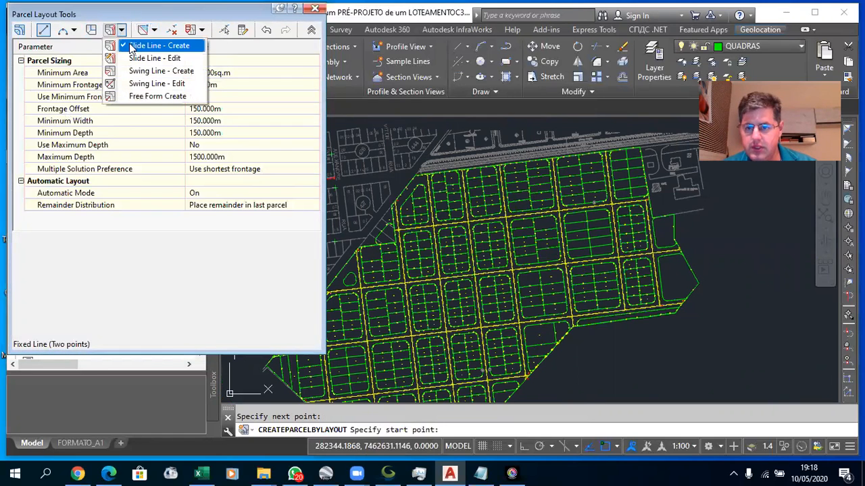
left_click(138, 47)
scroll(667, 264, "up", 3)
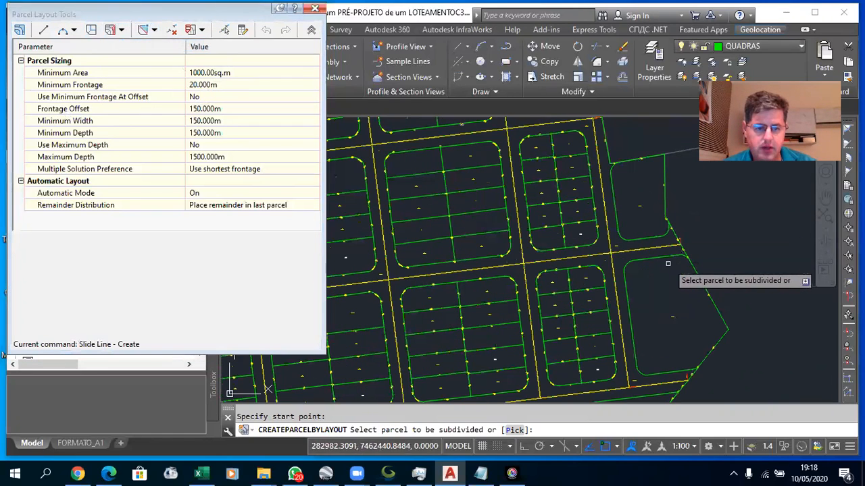
left_click(661, 258)
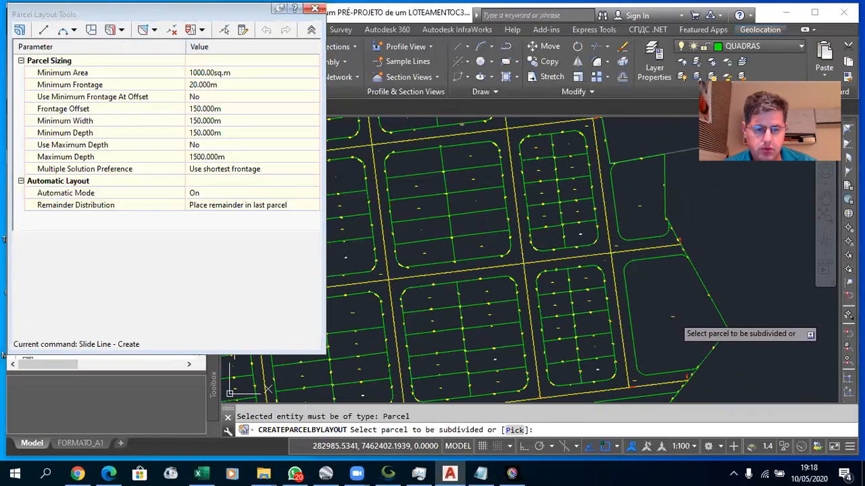
left_click(675, 323)
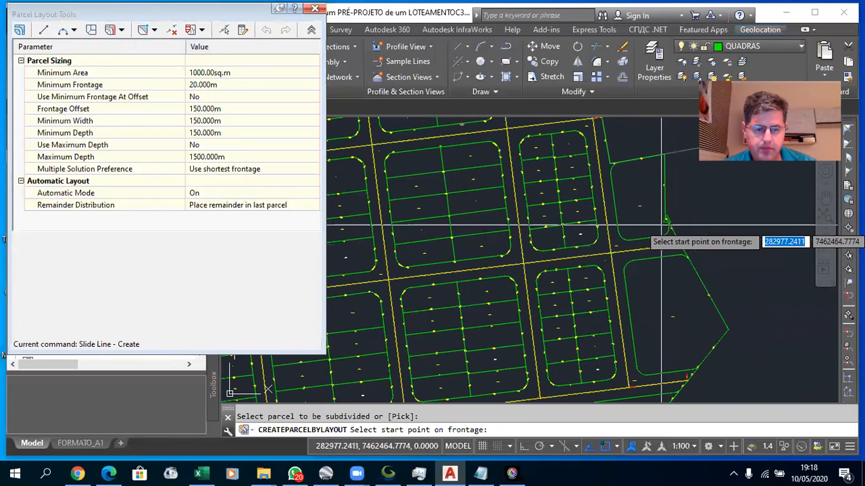
left_click(675, 256)
left_click(669, 373)
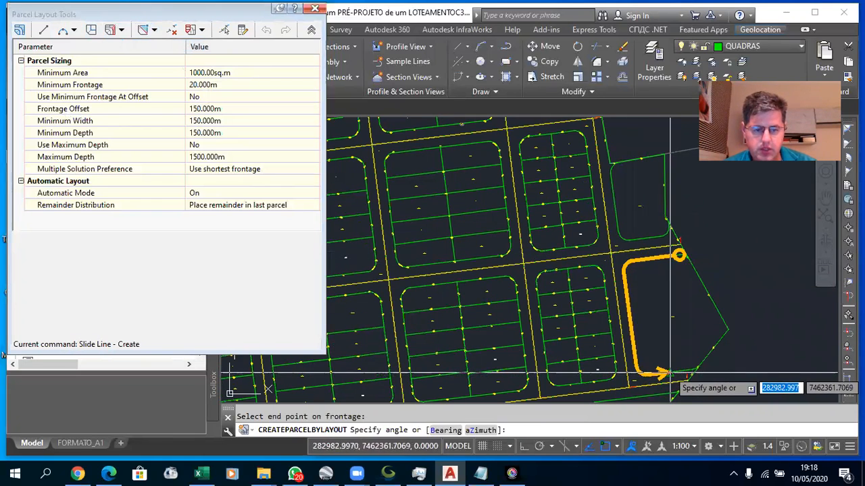
left_click(659, 373)
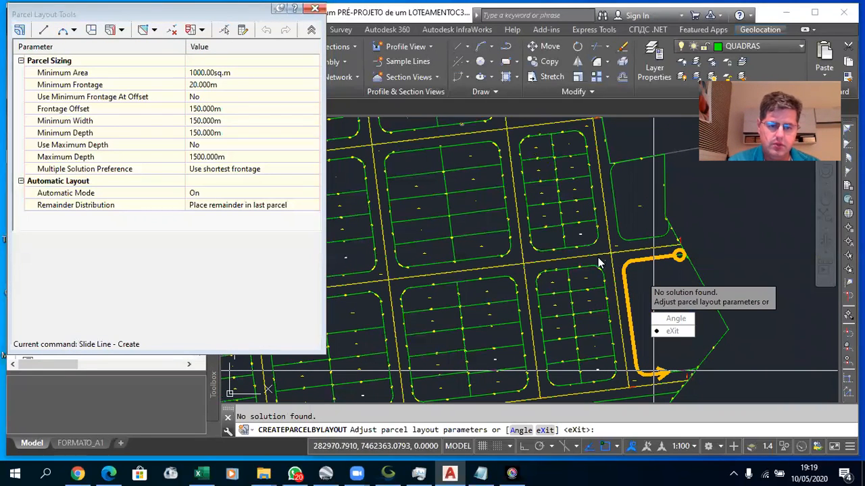
Step: Restart Slide Line - Create on the eastern-tip block with frontage only along its west side, from north to south, accepting the default angle
left_click(122, 31)
left_click(152, 43)
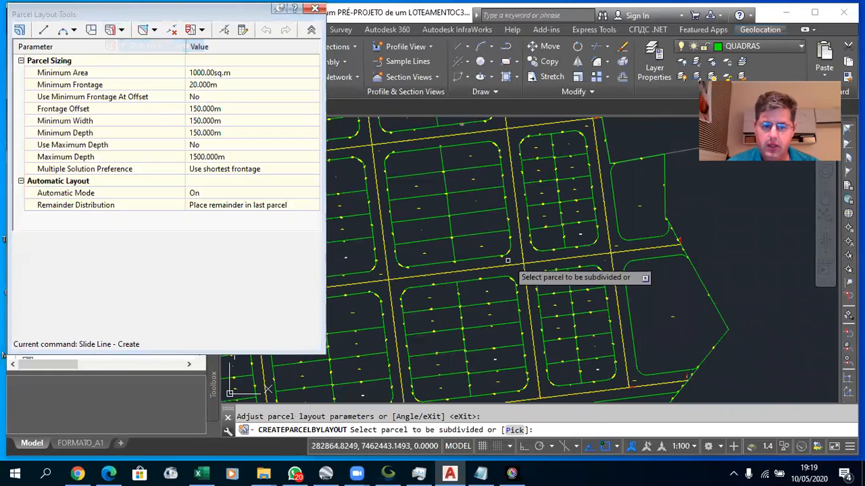
left_click(662, 314)
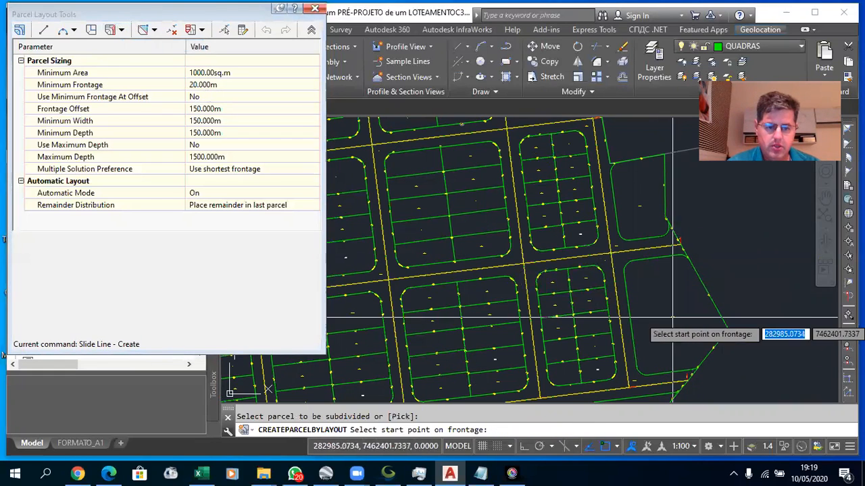
left_click(623, 268)
left_click(638, 369)
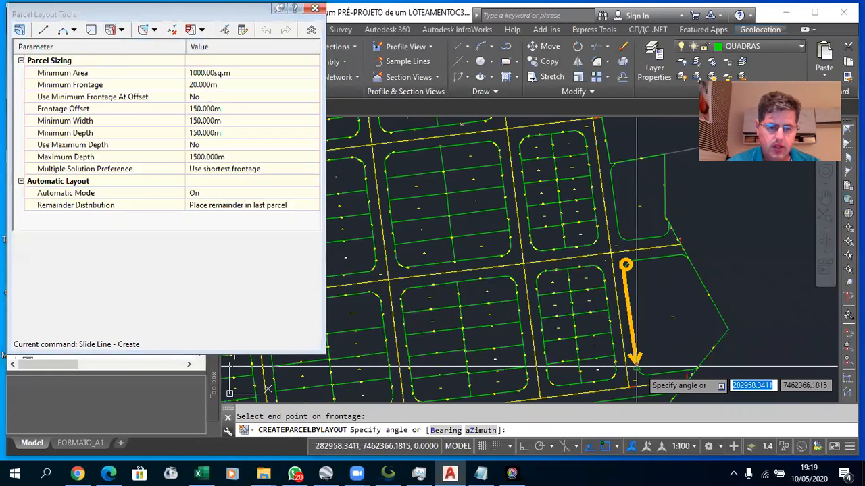
key("Return")
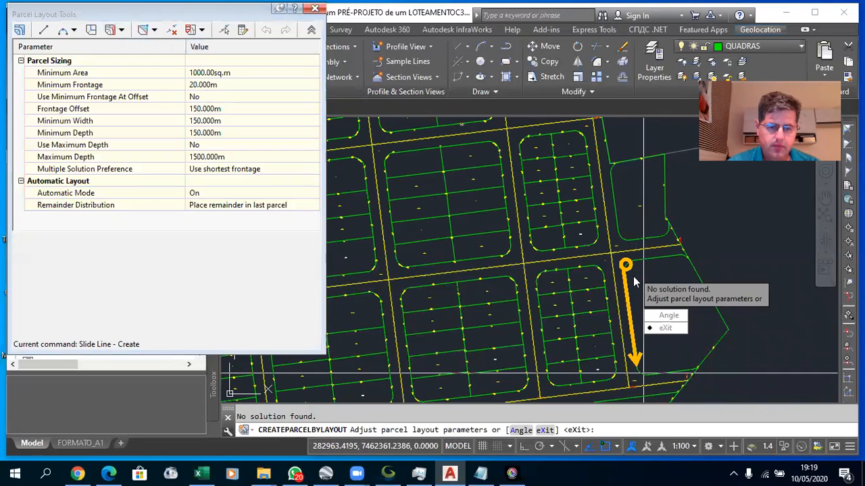
Step: Set minimum depth to 20 m, minimum width to 15 m and frontage offset to 5 m, and accept the eastern-tip block's subdivision
left_click(208, 134)
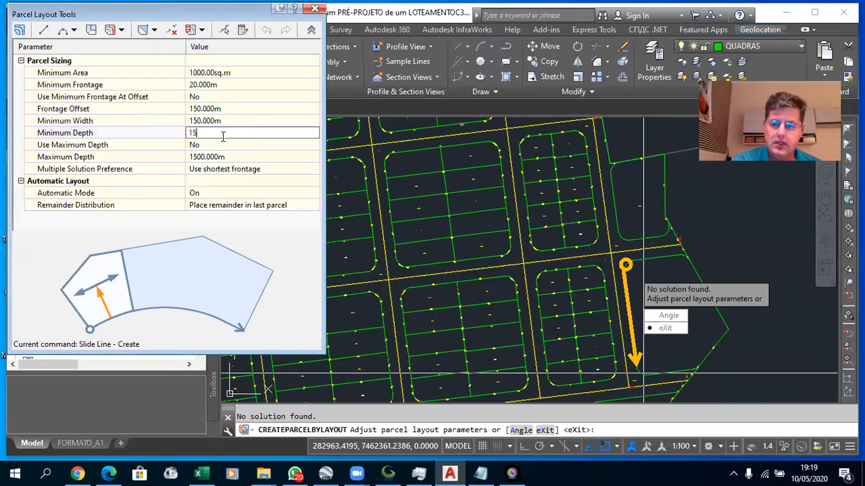
type("15")
left_click(212, 120)
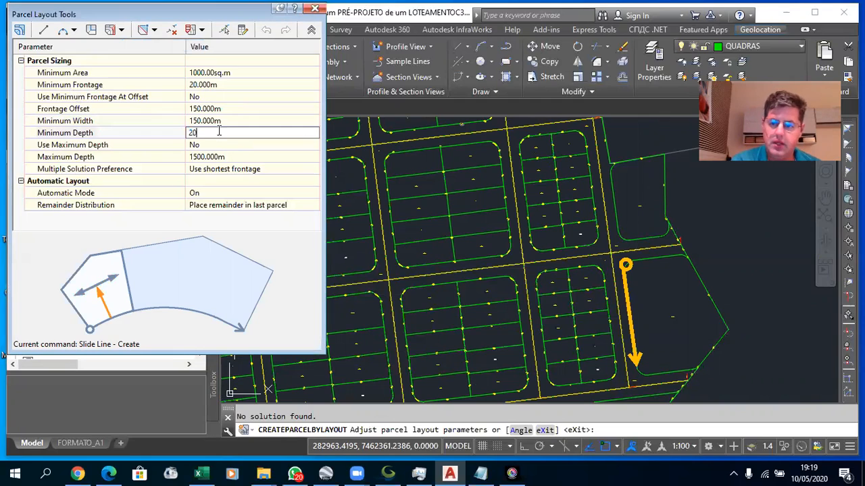
left_click(220, 120)
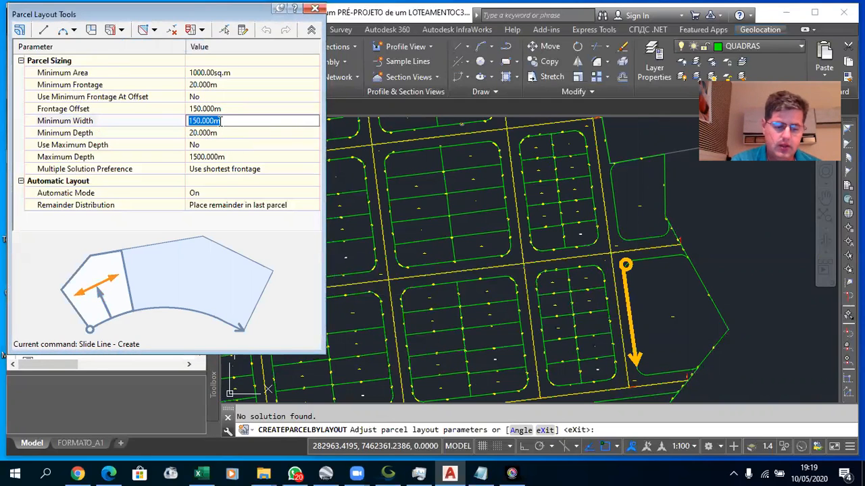
type("5")
left_click(220, 109)
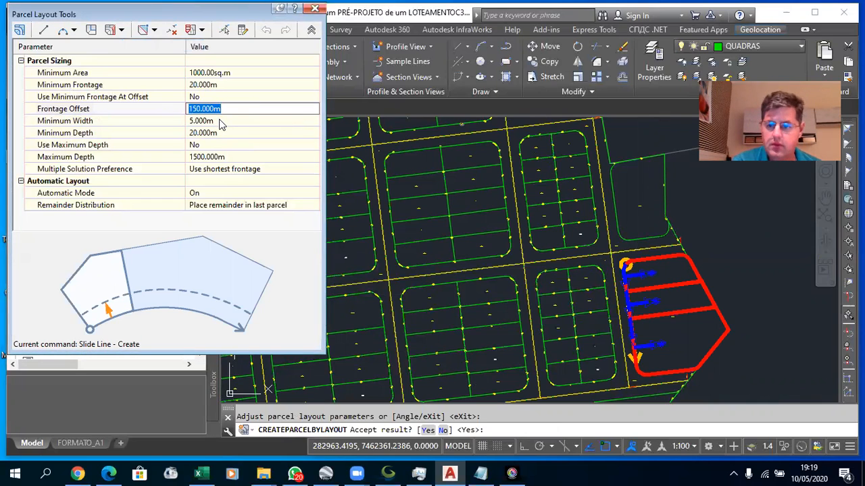
left_click(216, 121)
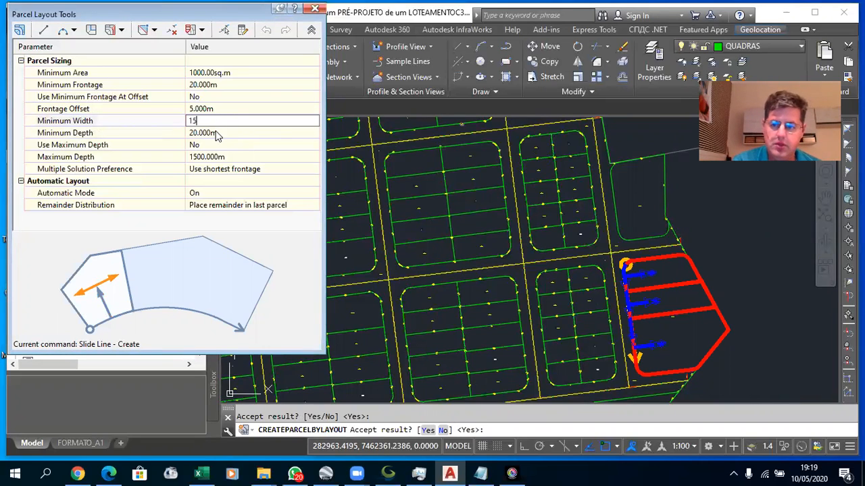
left_click(217, 133)
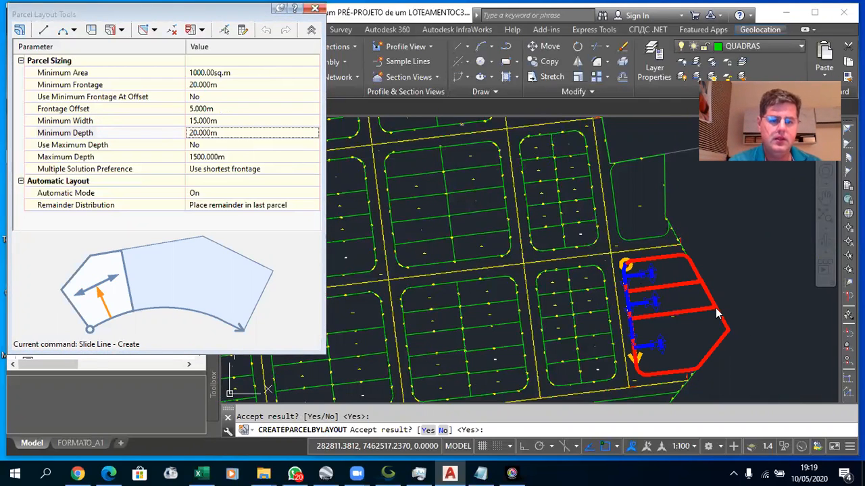
type("Y")
key("Return")
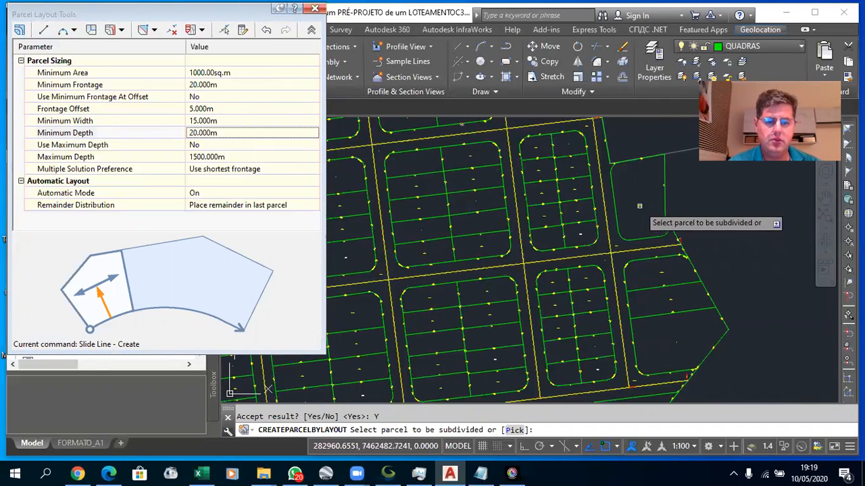
Step: Subdivide the small block north of the eastern tip along its west frontage, north to south, with remainder distribution set to Redistribute remainder
left_click(639, 206)
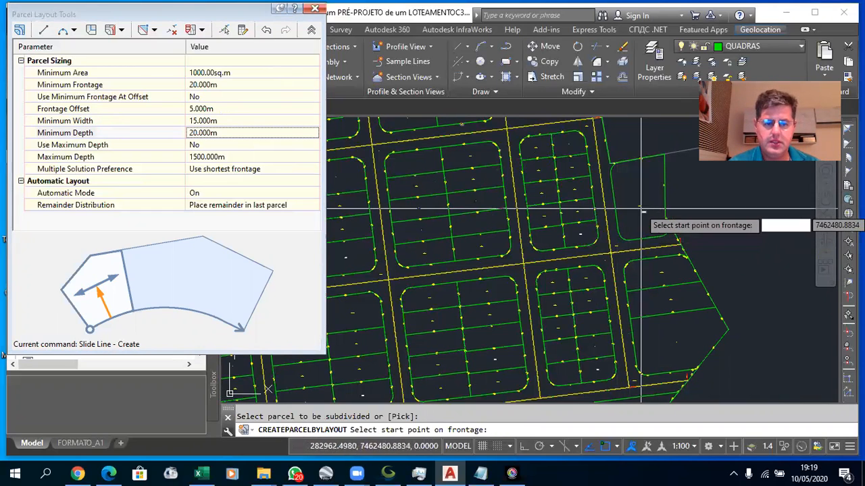
left_click(264, 208)
left_click(264, 209)
left_click(224, 237)
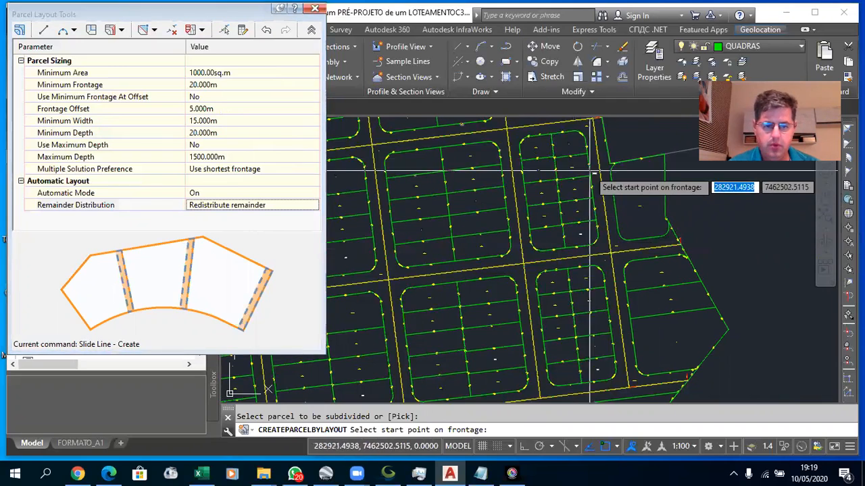
left_click(616, 162)
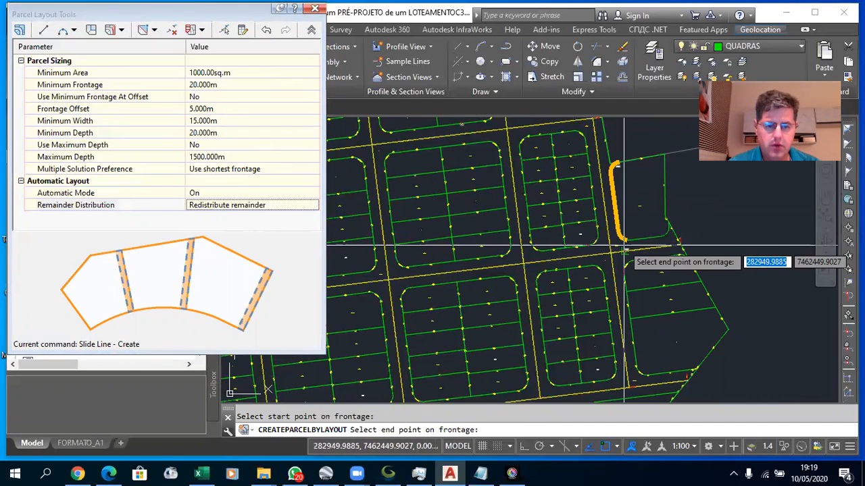
left_click(615, 258)
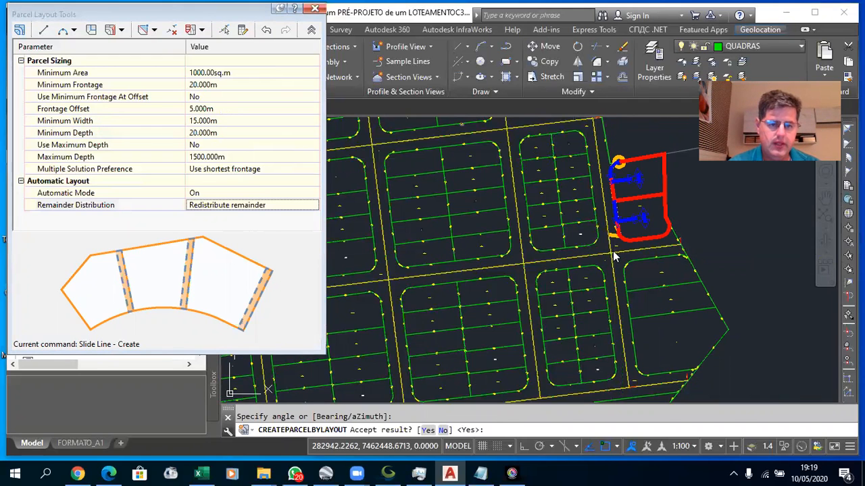
type("Y")
key("Return")
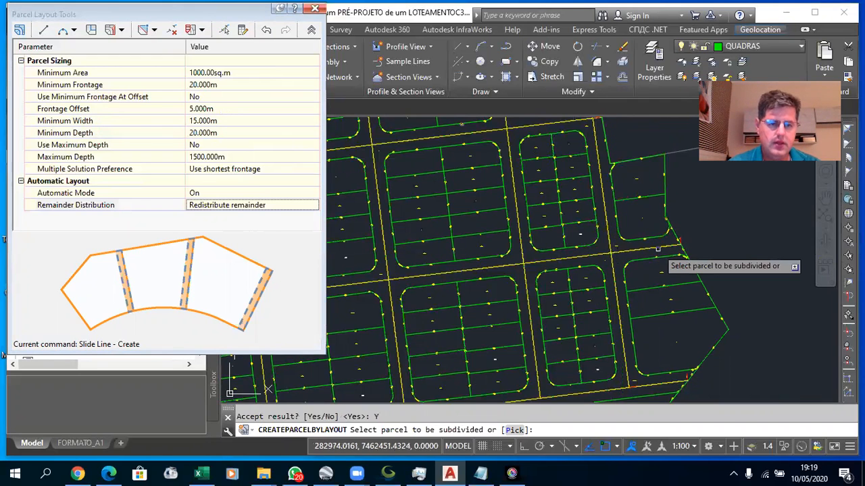
Step: Draw a fixed parcel line across the triangular southern-boundary block, from its west edge to the short north-south lot line
scroll(648, 236, "down", 4)
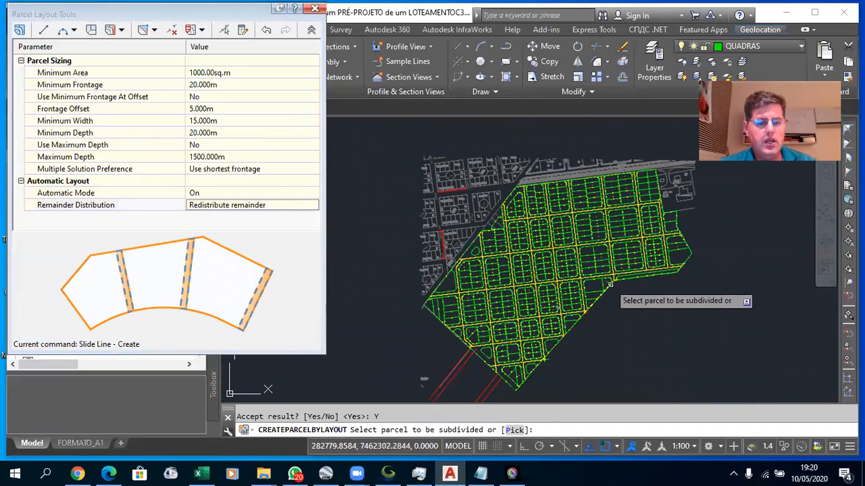
scroll(615, 292, "up", 2)
scroll(598, 285, "up", 2)
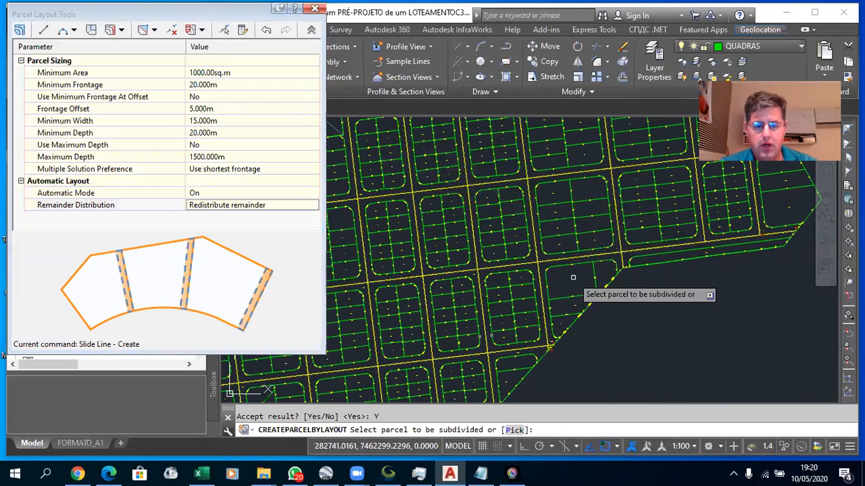
left_click(43, 31)
scroll(561, 271, "up", 1)
left_click(529, 295)
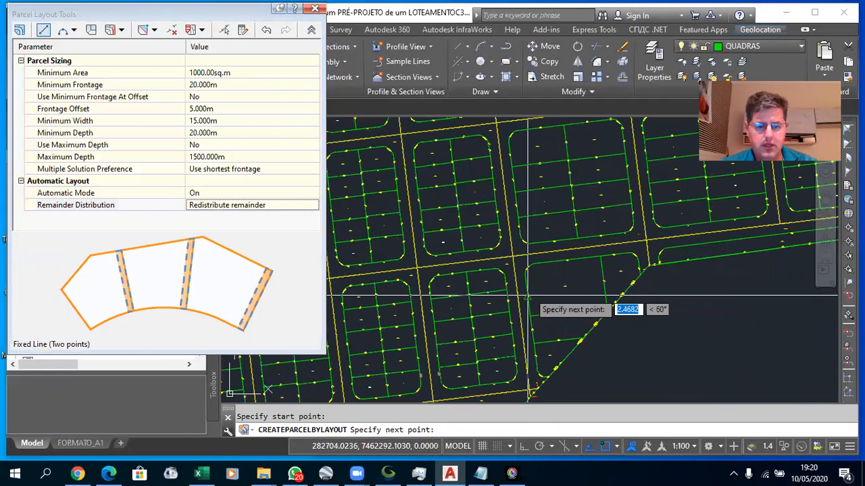
left_click(604, 287)
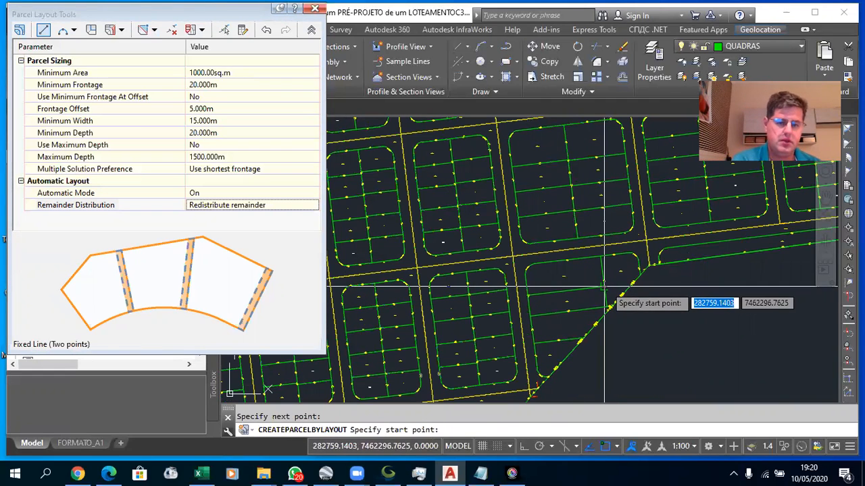
key("Return")
scroll(555, 257, "down", 1)
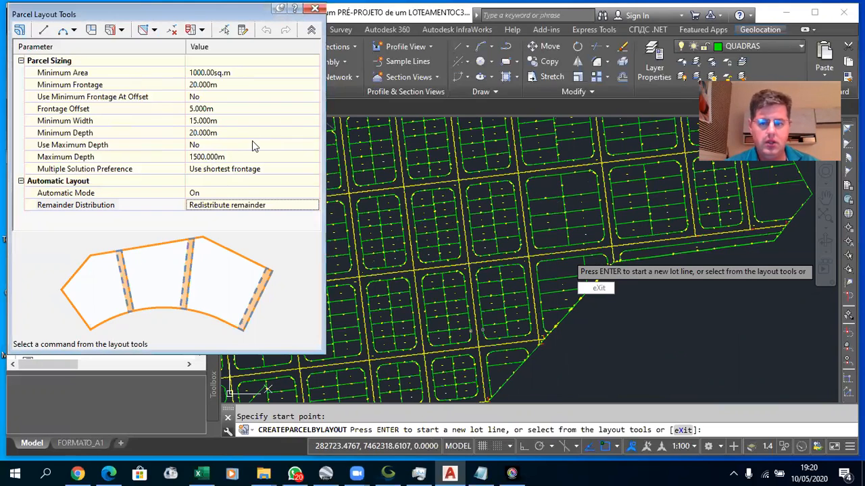
Step: Split the southern lot of the eastern-tip block with a fixed parcel line from its west side to the eastern vertex, and exit the layout tools
left_click(43, 31)
scroll(599, 256, "down", 3)
scroll(574, 250, "up", 5)
left_click(450, 233)
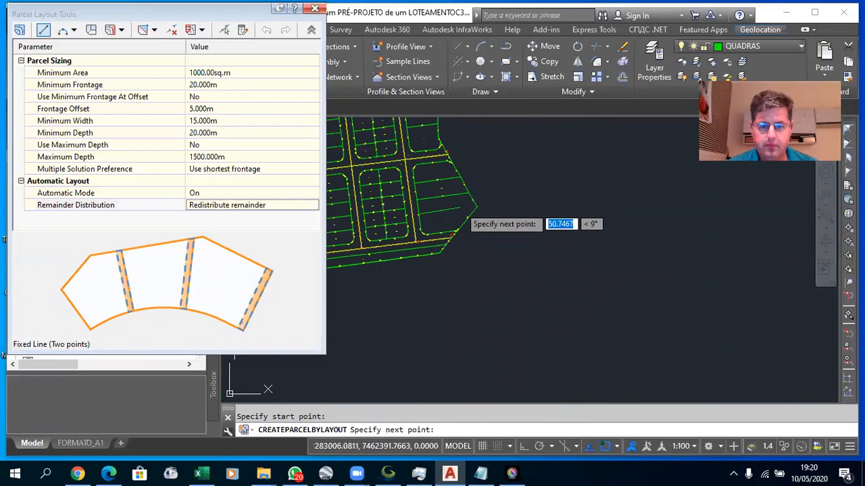
left_click(453, 232)
scroll(588, 238, "up", 5)
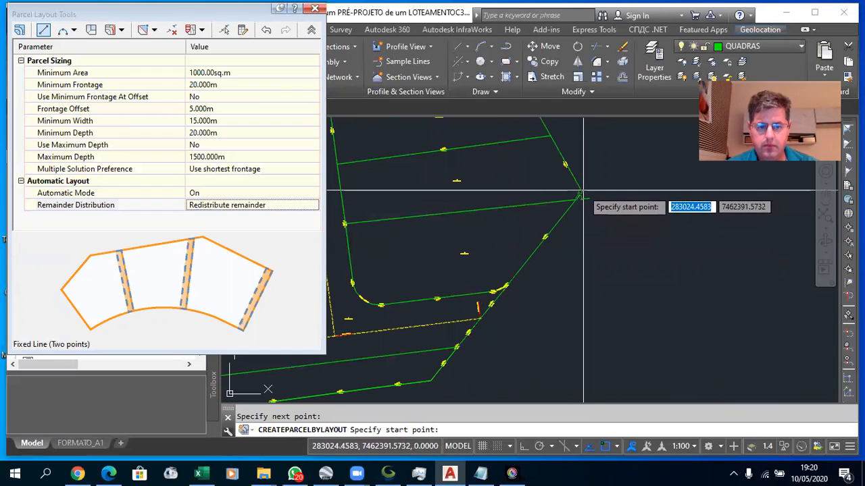
scroll(584, 199, "down", 6)
key("Escape")
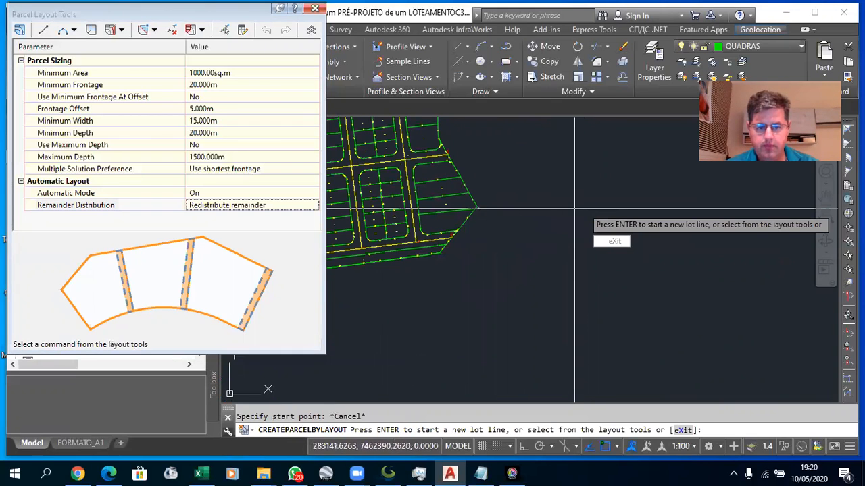
key("Escape")
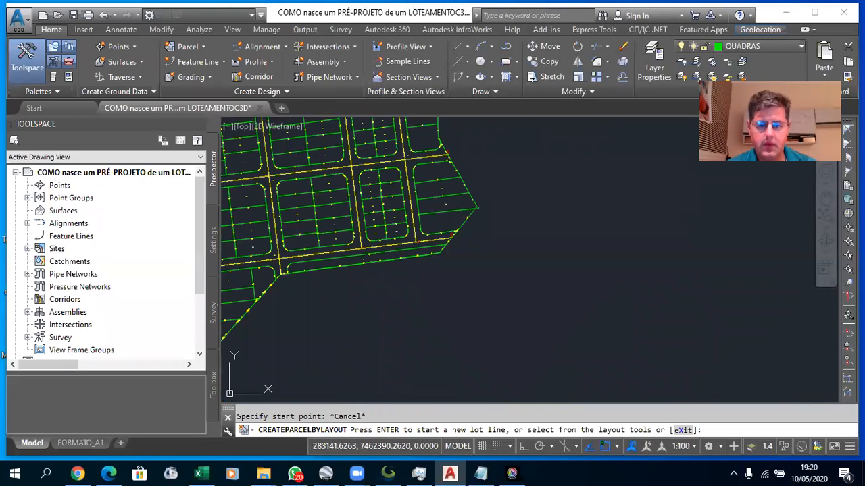
key("Escape")
Step: Enable the Endpoint object snap and stretch the overshooting end of the eastern-tip block's new lot line back to the boundary
scroll(465, 221, "up", 4)
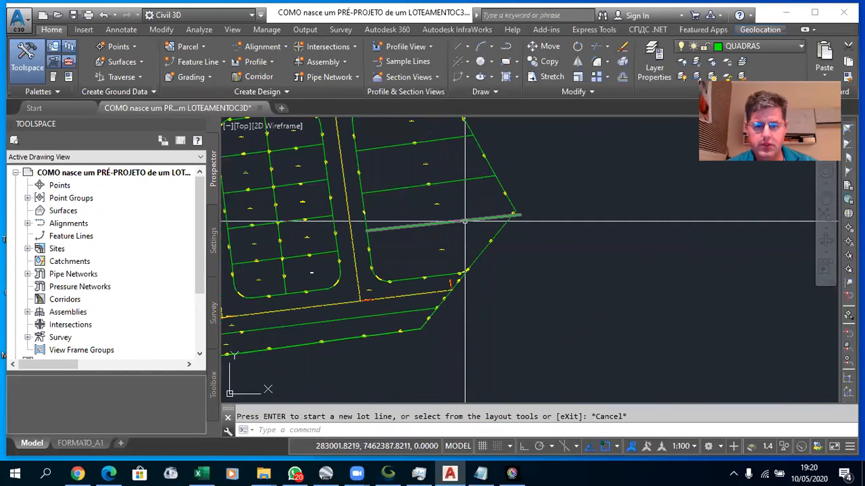
left_click(464, 221)
scroll(531, 225, "up", 4)
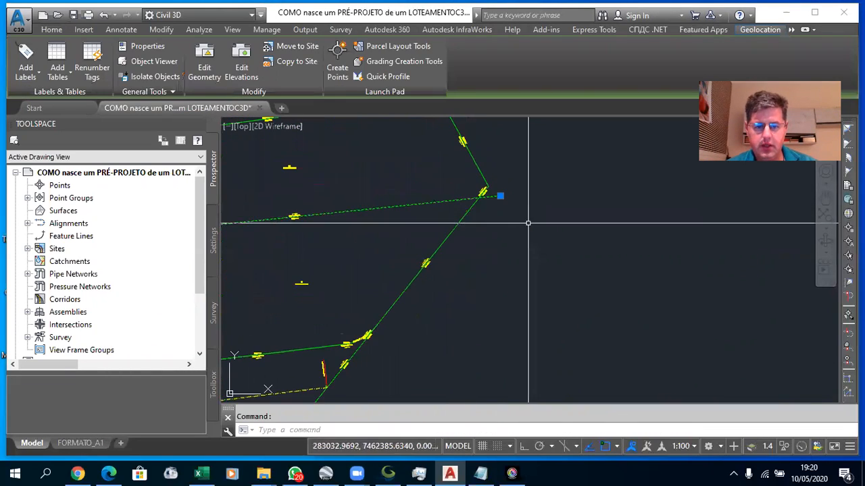
left_click(500, 196)
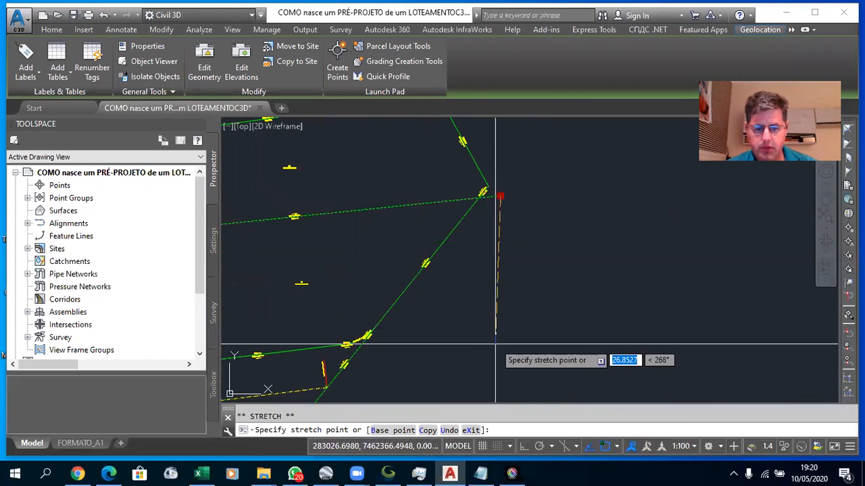
key("Escape")
left_click(617, 447)
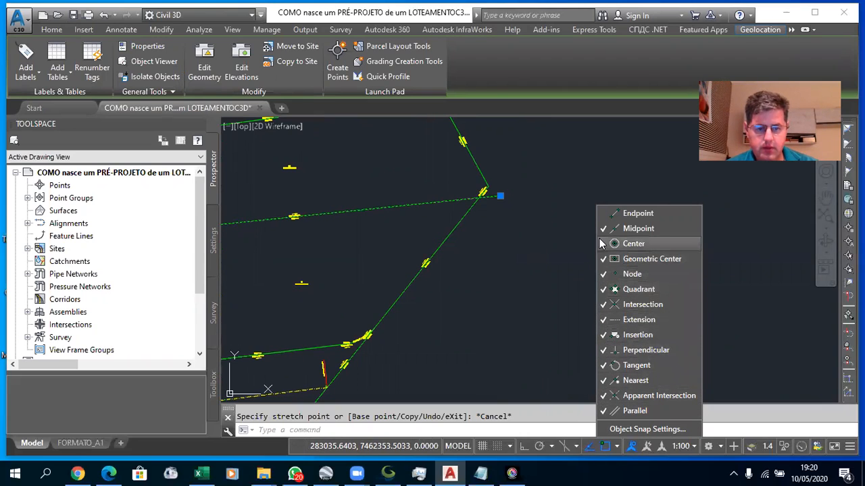
left_click(527, 213)
left_click(500, 196)
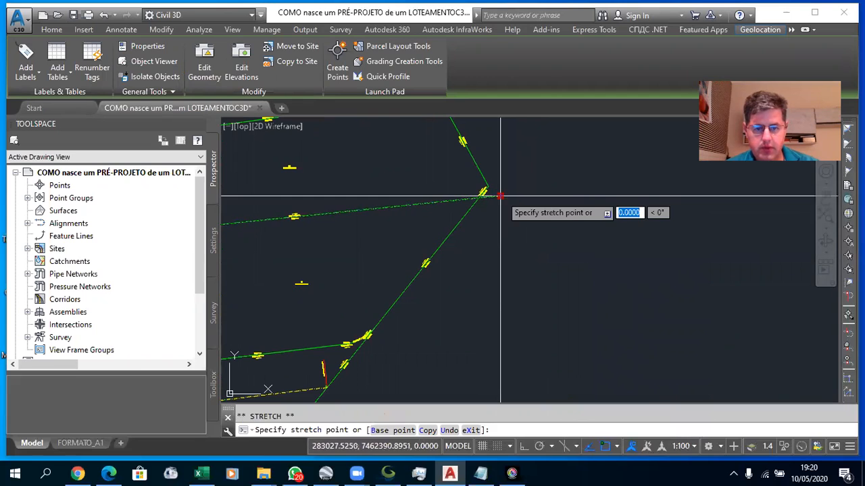
scroll(487, 184, "down", 3)
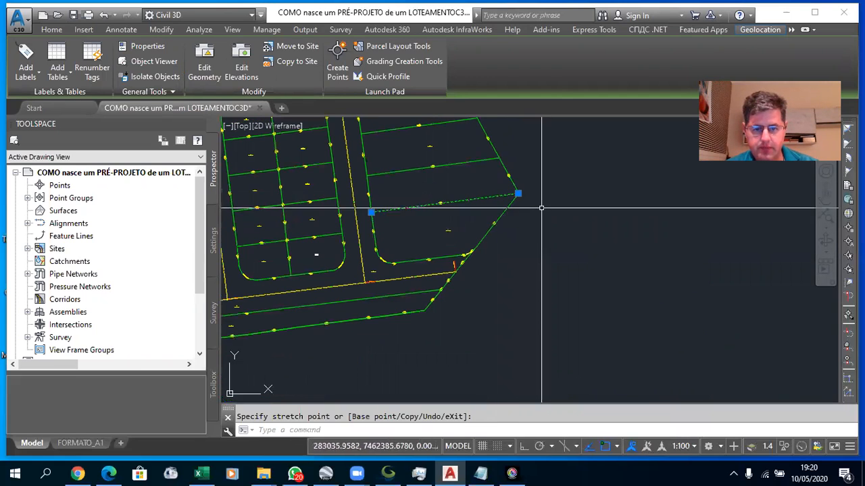
Step: Stretch the lot line's east end exactly onto the eastern vertex of the boundary and clear the selection
key("Escape")
scroll(441, 183, "up", 1)
scroll(554, 210, "up", 4)
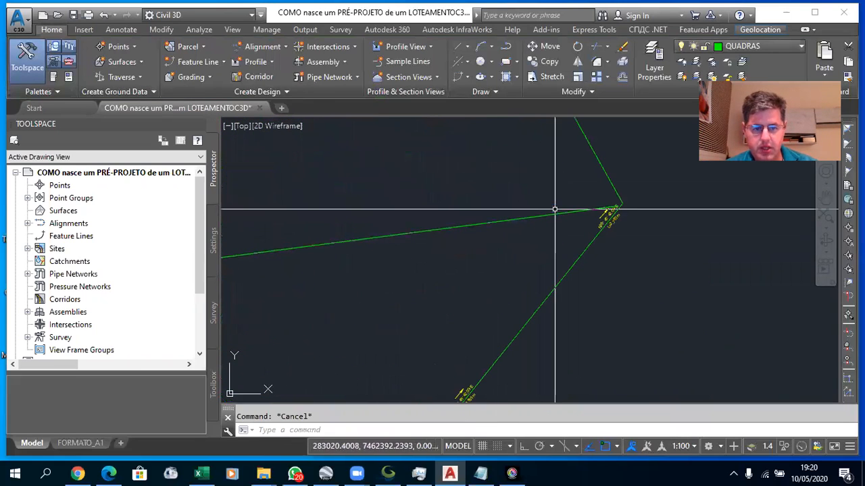
scroll(621, 200, "up", 2)
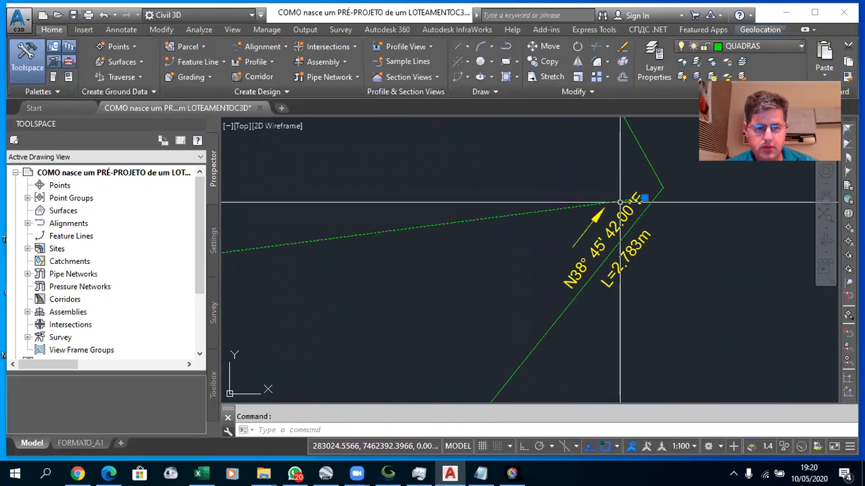
left_click(639, 199)
left_click(645, 198)
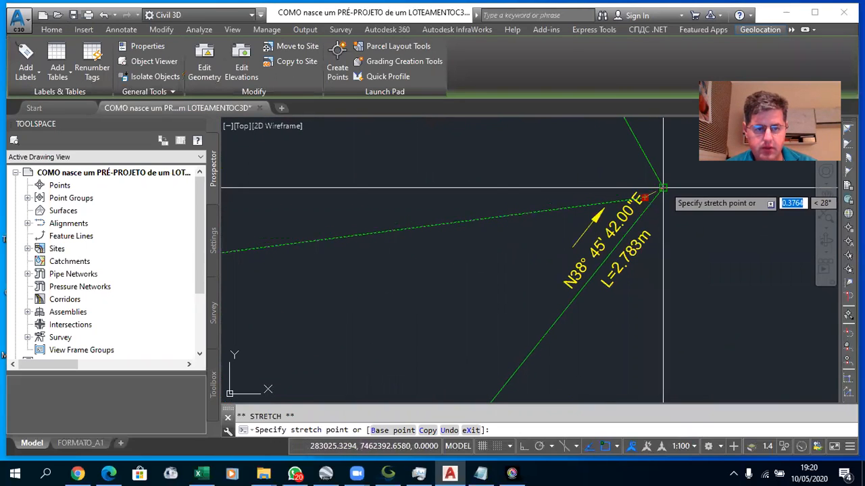
scroll(656, 187, "down", 5)
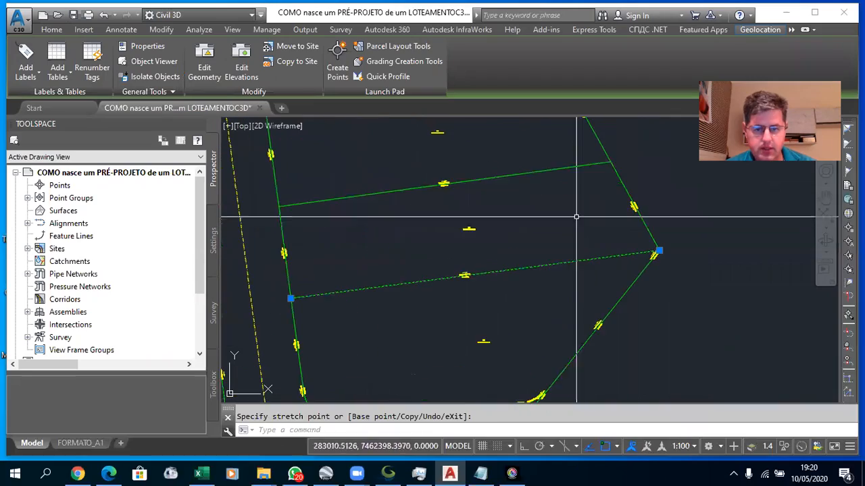
scroll(544, 247, "down", 5)
key("Escape")
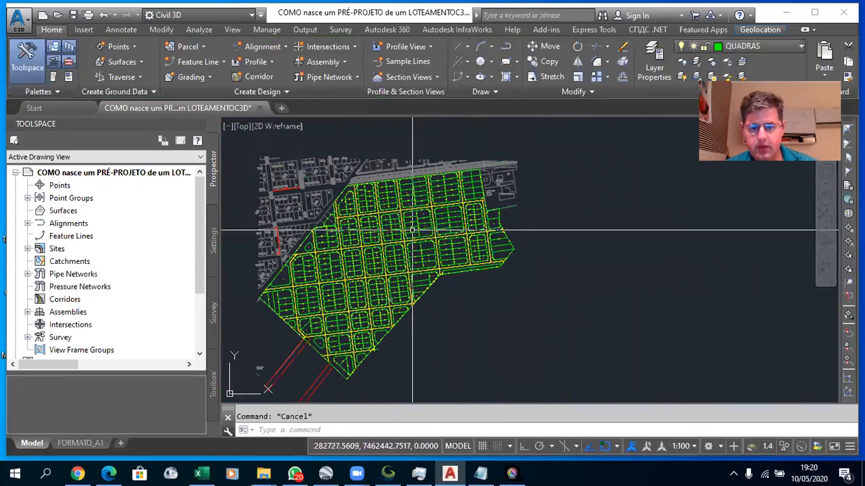
Step: Stretch the southernmost lot line in the wide central block's east half south to line up with the west half's lot line
scroll(428, 230, "up", 5)
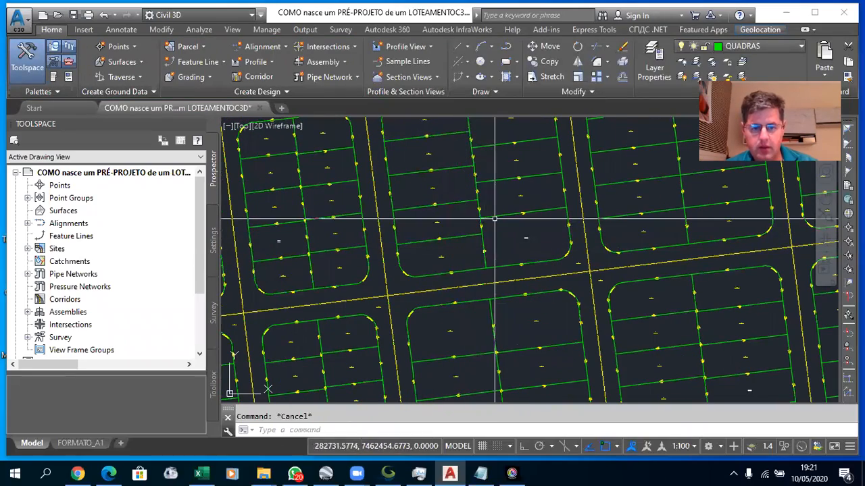
scroll(517, 216, "up", 2)
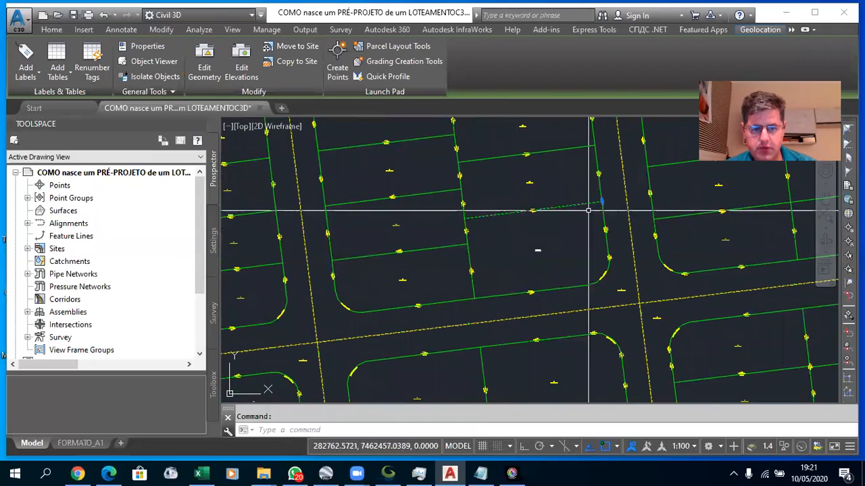
scroll(588, 211, "up", 2)
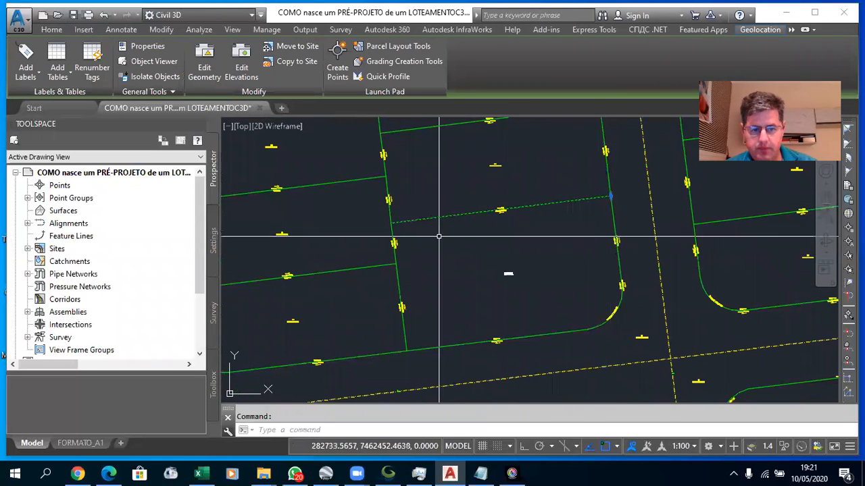
scroll(383, 226, "up", 2)
left_click(415, 207)
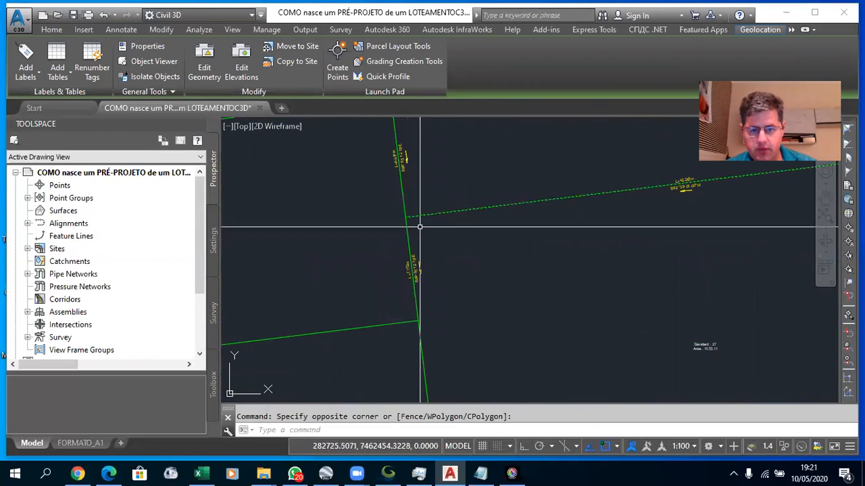
key("Escape")
left_click(422, 227)
left_click(406, 208)
scroll(409, 215, "down", 5)
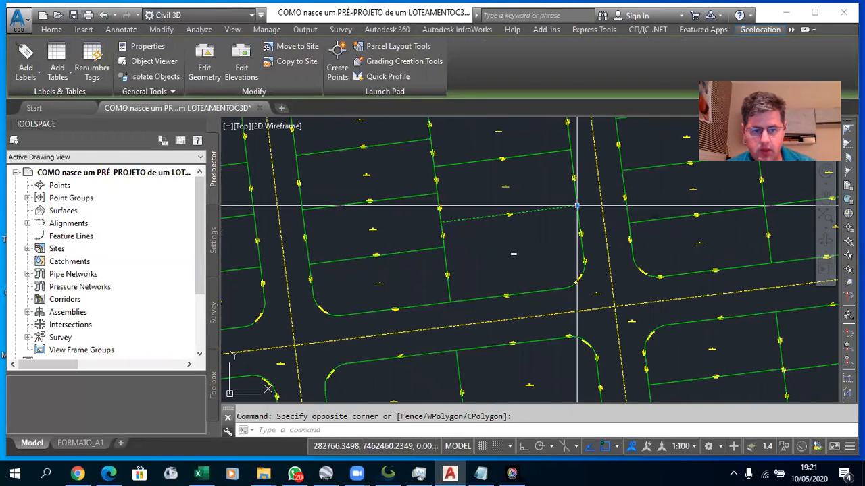
left_click(576, 206)
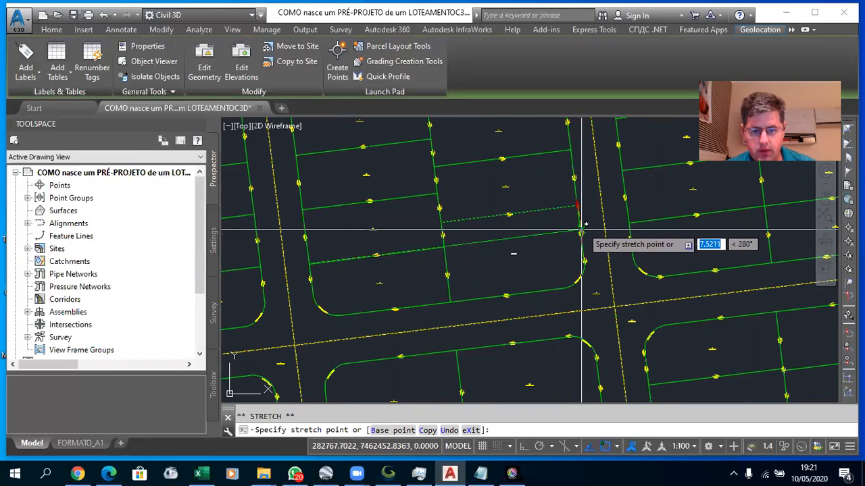
left_click(580, 232)
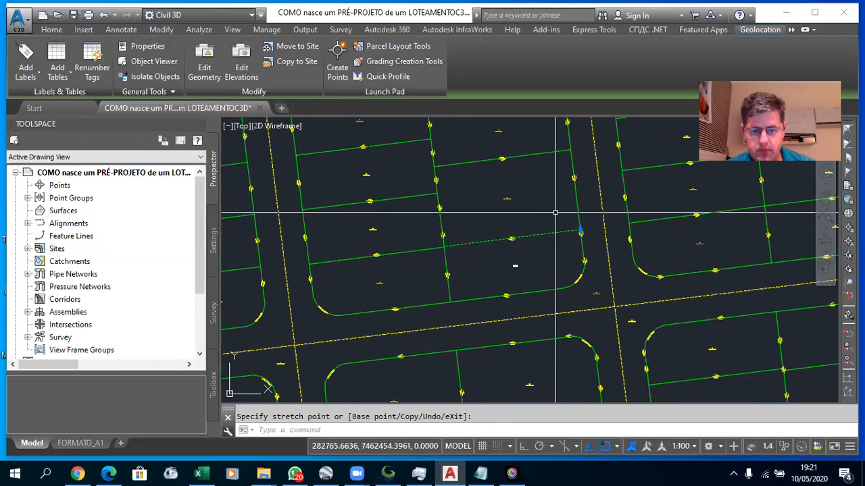
Step: Stretch the two lot lines farther north in the same east half onto the matching west-half lines, and clear the selection
left_click(570, 150)
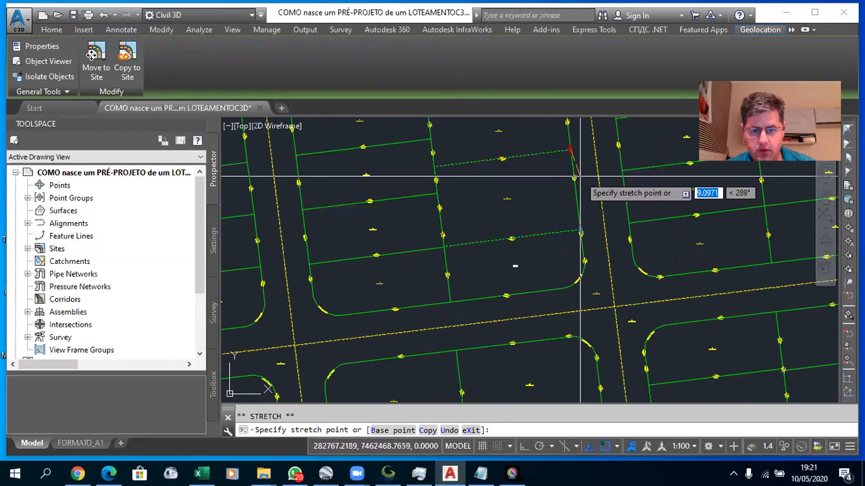
left_click(574, 178)
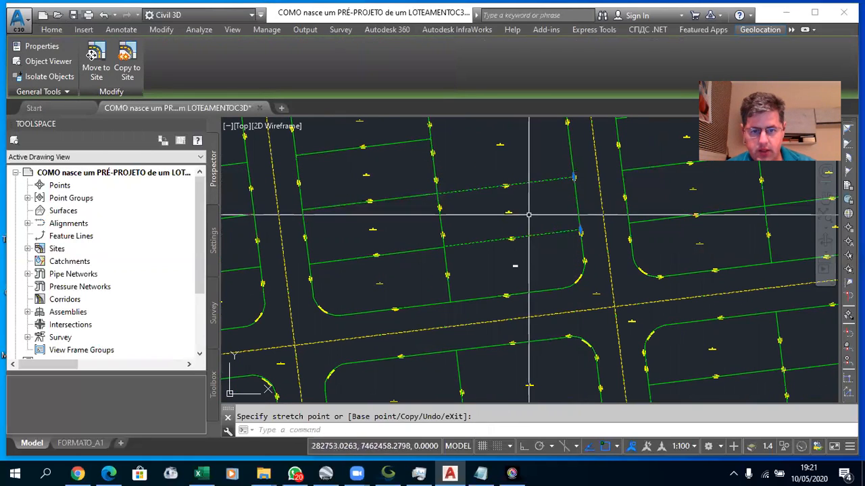
scroll(529, 215, "down", 3)
scroll(525, 141, "up", 3)
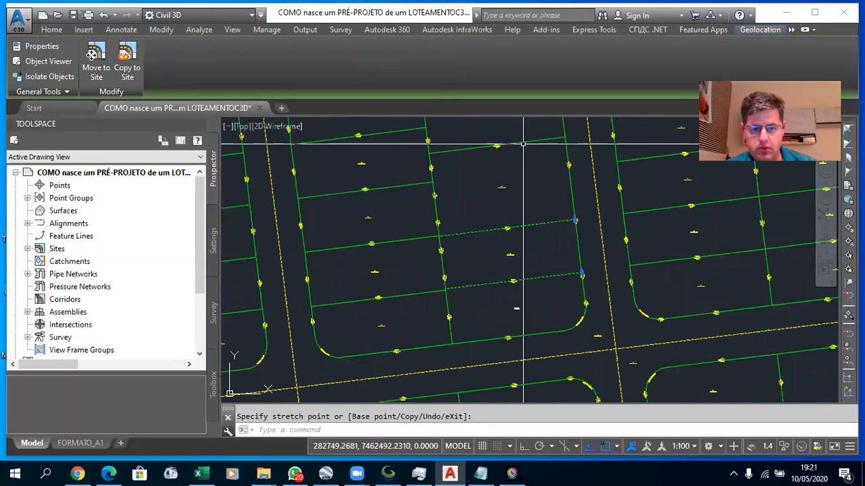
left_click(565, 137)
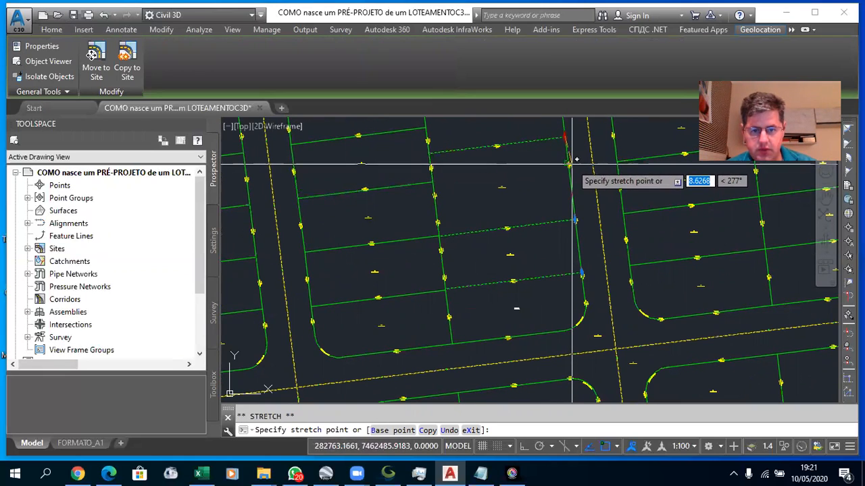
left_click(573, 162)
scroll(439, 181, "down", 3)
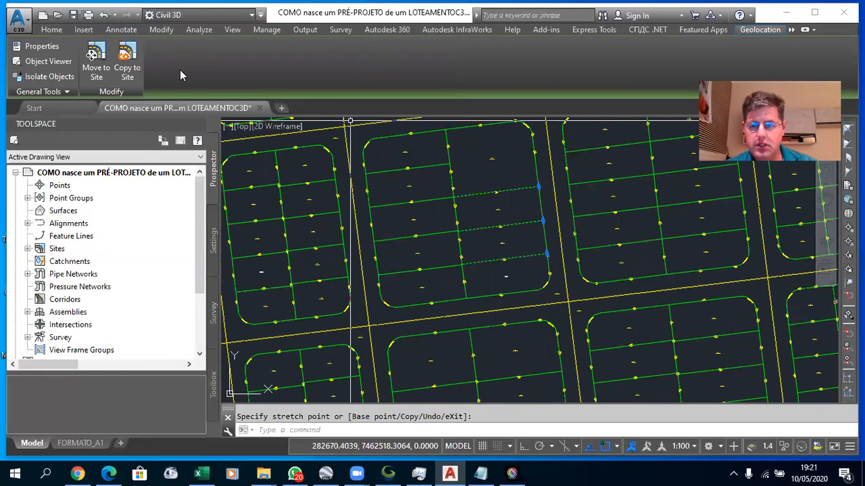
key("Escape")
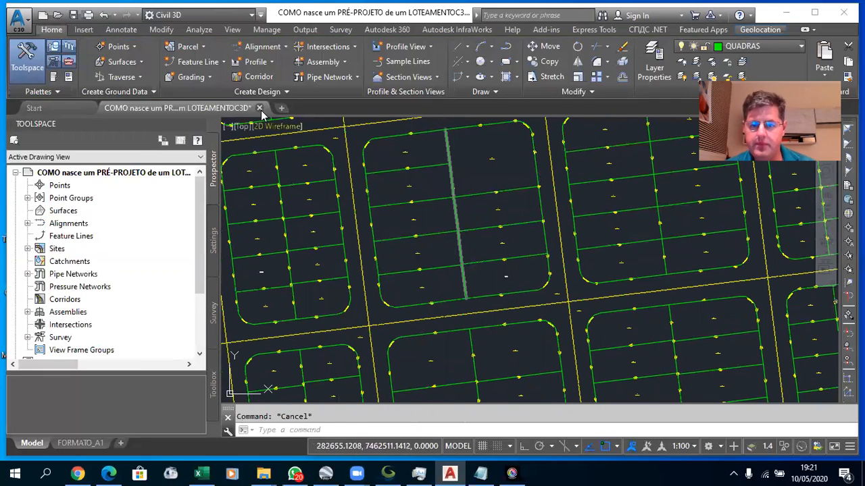
Step: Split that east half's large northern lot with a fixed parcel line in line with the west half's northernmost lot line, using style LOTE
left_click(193, 47)
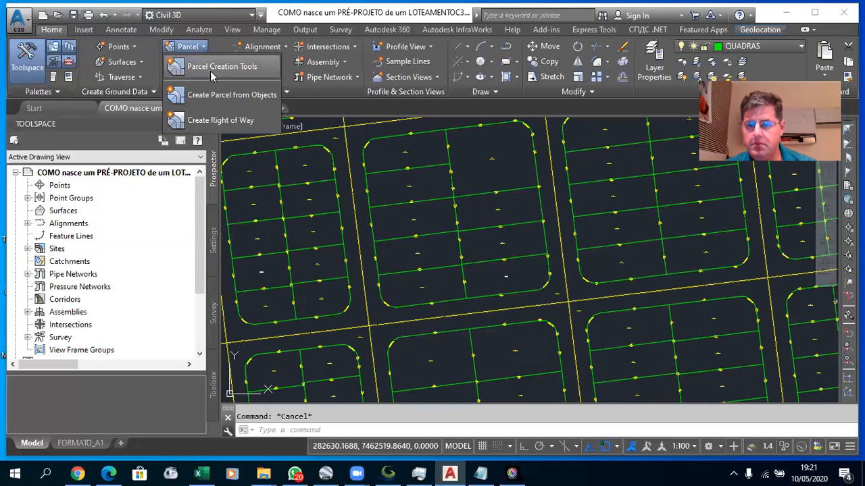
left_click(211, 66)
left_click(43, 30)
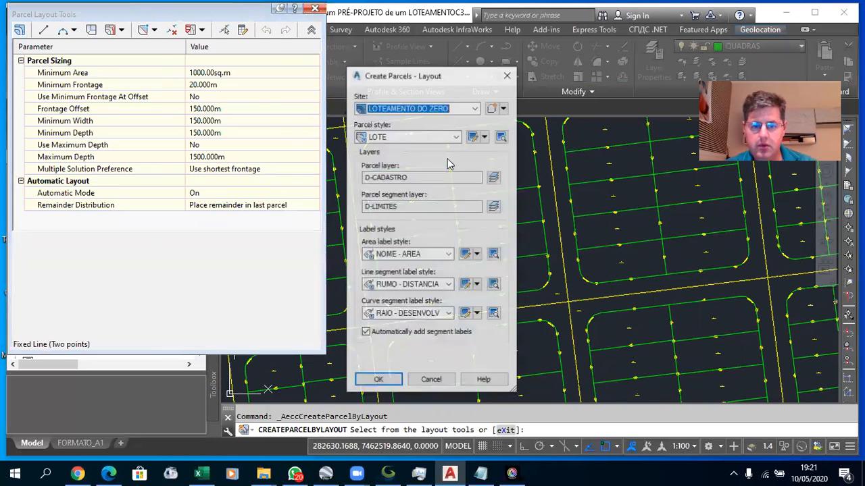
left_click(378, 381)
scroll(448, 162, "up", 3)
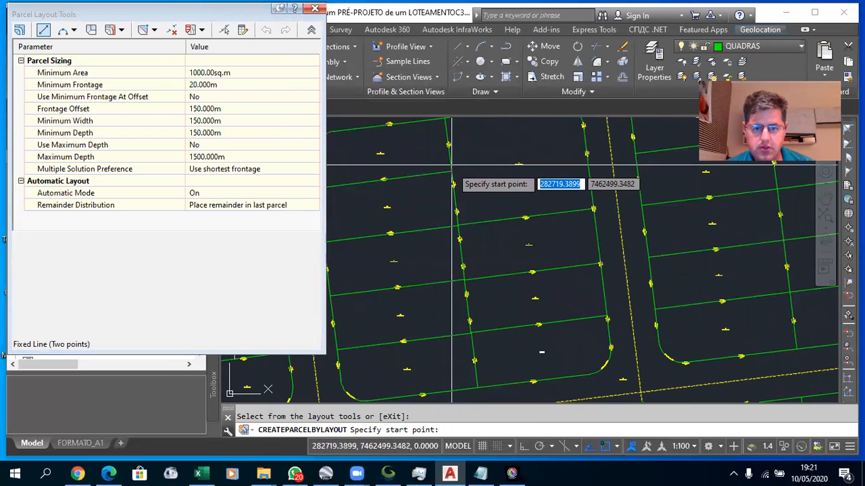
left_click(462, 166)
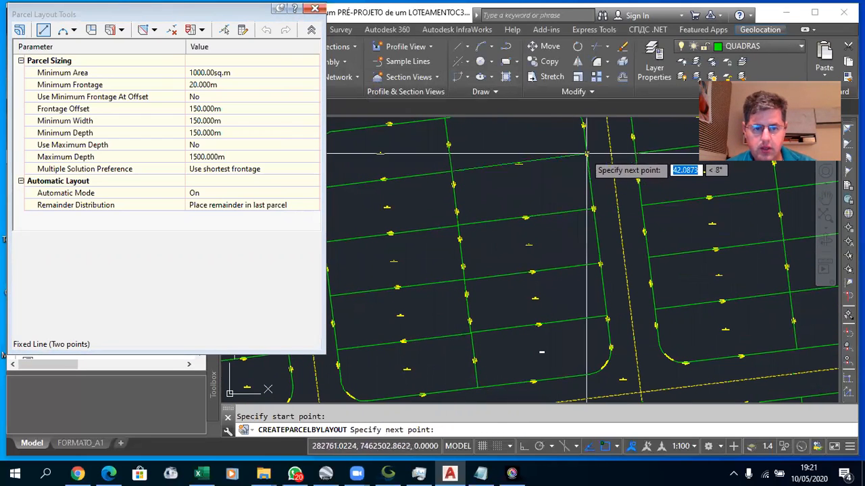
key("Escape")
key("Escape")
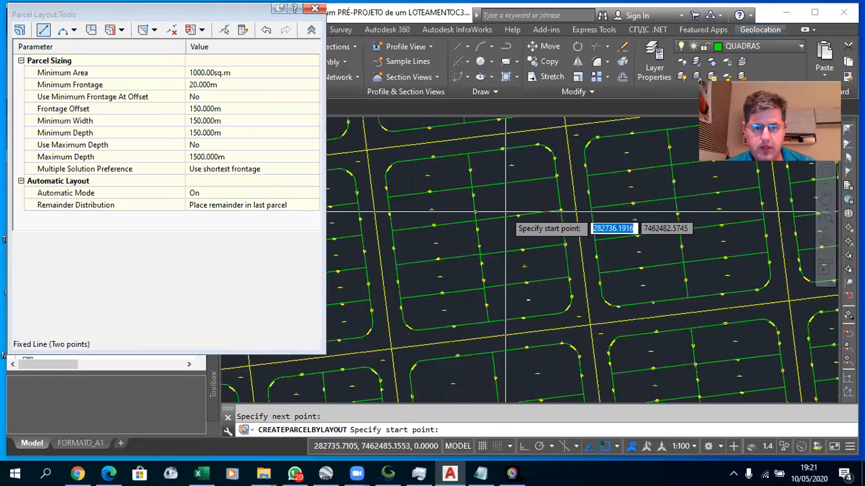
Step: Split the northeast lot of the block beside the small southwestern triangular block with a fixed parcel line, and exit the layout tools
scroll(553, 200, "down", 5)
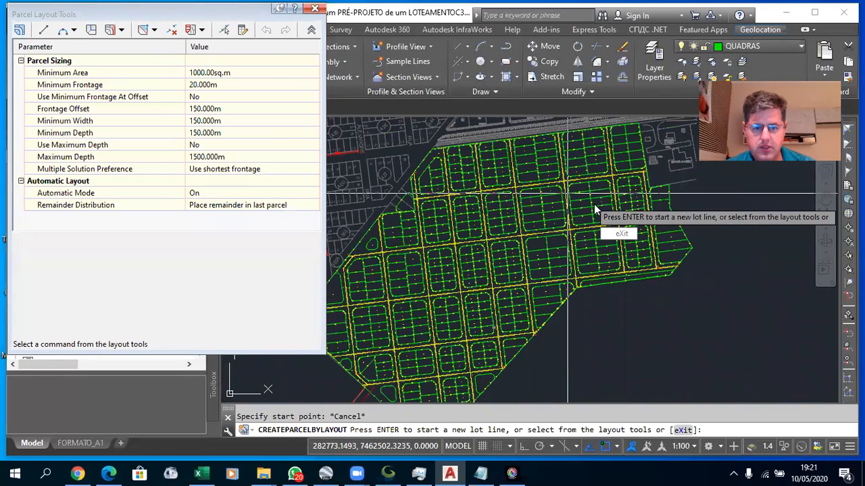
left_click(43, 30)
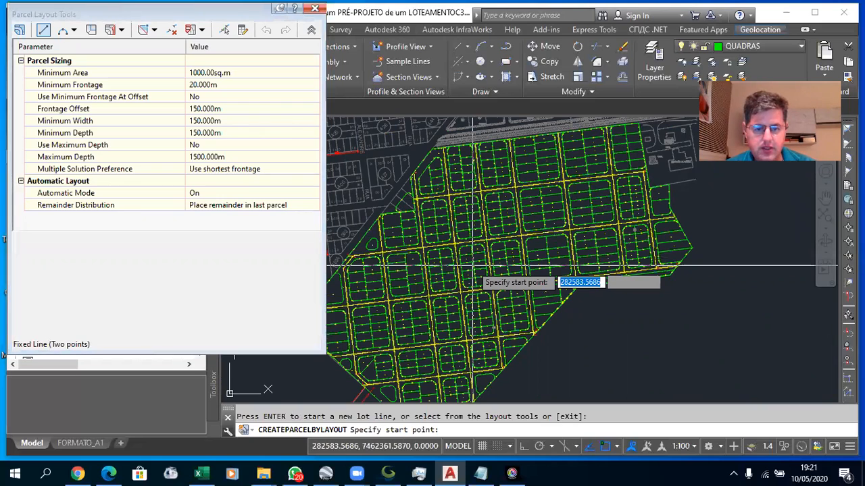
scroll(561, 310, "down", 4)
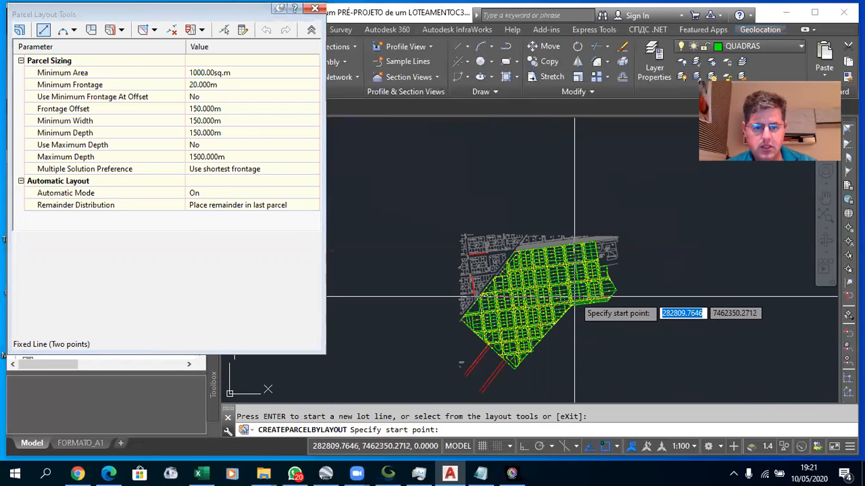
scroll(575, 297, "up", 5)
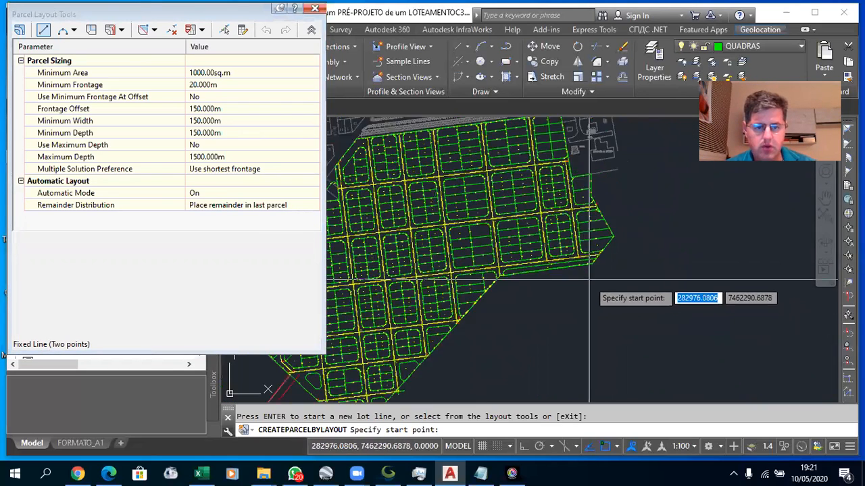
scroll(603, 243, "up", 1)
scroll(588, 251, "down", 6)
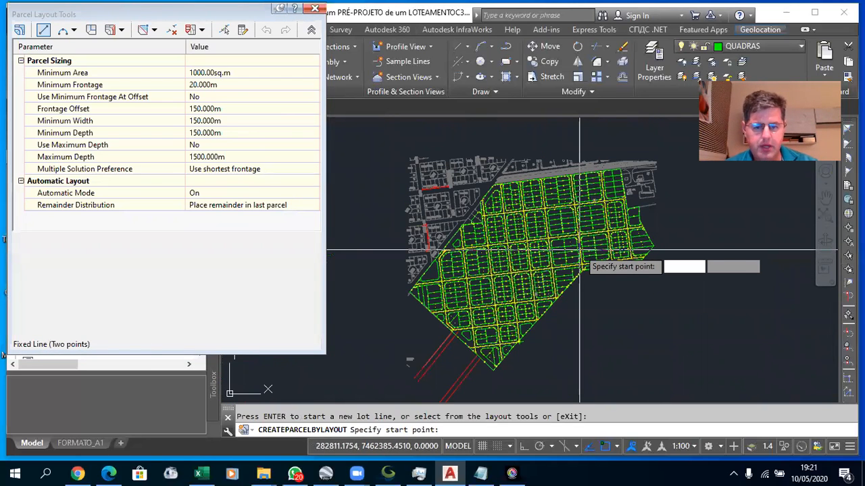
scroll(579, 251, "up", 6)
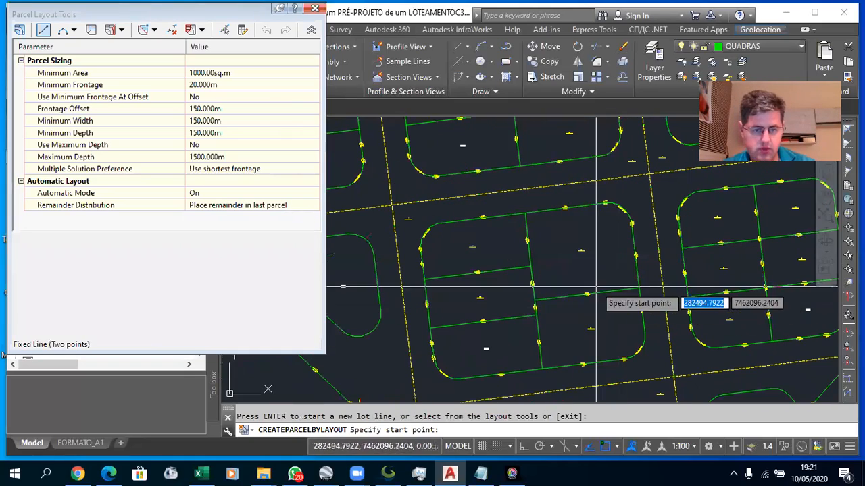
left_click(525, 265)
left_click(632, 258)
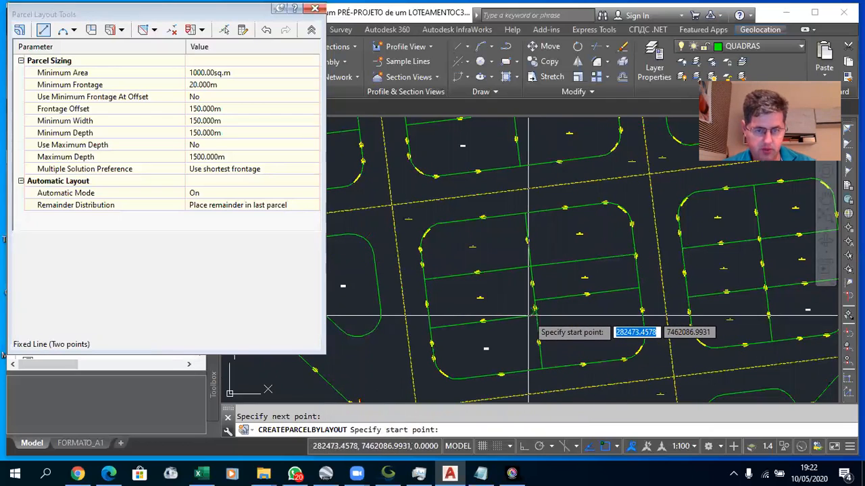
key("Escape")
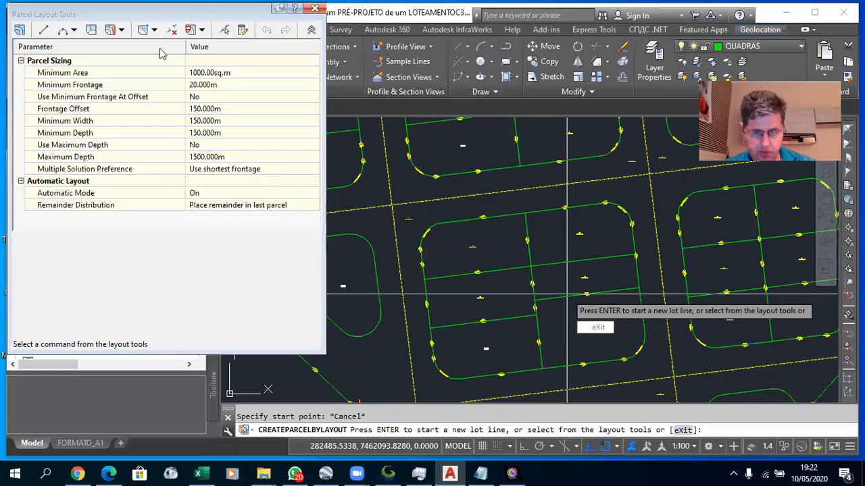
left_click(316, 9)
left_click(571, 279)
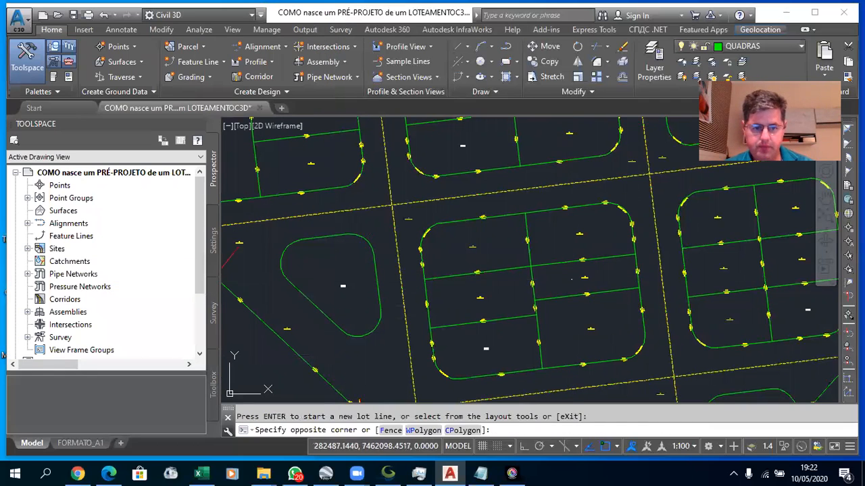
left_click(562, 299)
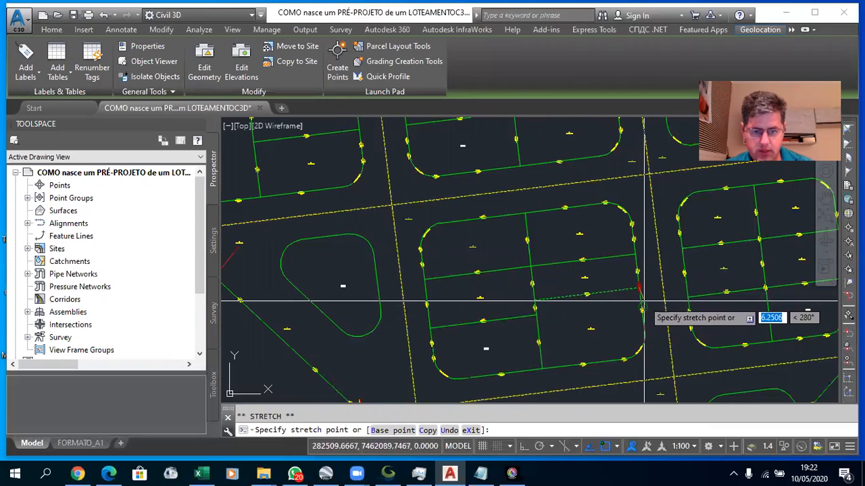
scroll(642, 302, "up", 5)
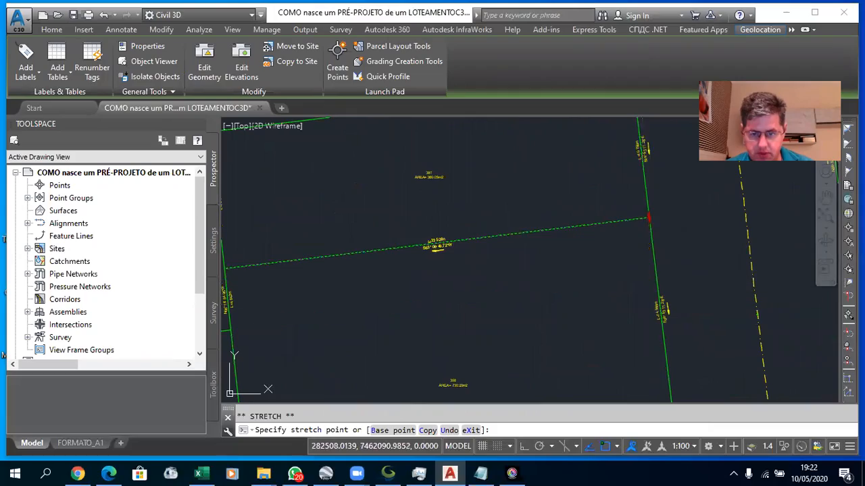
scroll(611, 275, "down", 5)
key("Escape")
Step: Look over the subdivided blocks across the whole development for lot lines that still need alignment or splitting
scroll(473, 210, "down", 5)
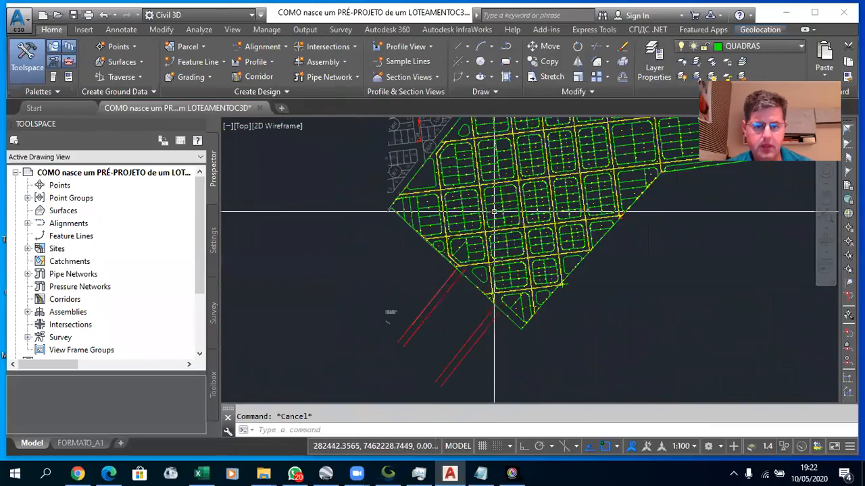
scroll(440, 223, "up", 6)
scroll(423, 293, "down", 4)
scroll(452, 207, "up", 5)
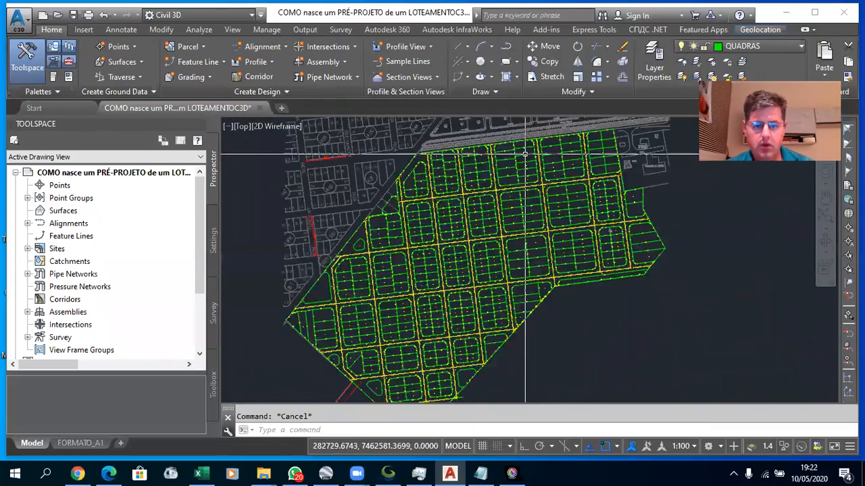
scroll(452, 207, "down", 4)
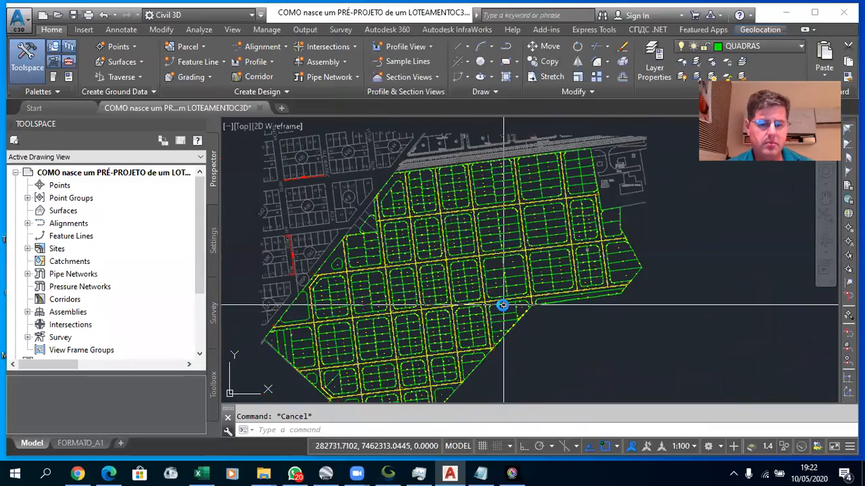
scroll(507, 301, "up", 4)
scroll(507, 270, "up", 4)
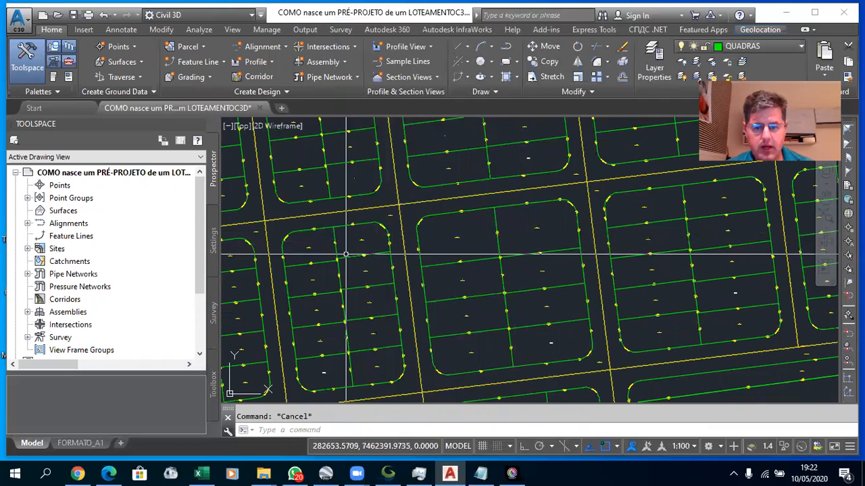
Step: Stretch the northernmost west-half lot line of the narrow block beside the wide central block north to line up with the east half's line
scroll(346, 254, "up", 3)
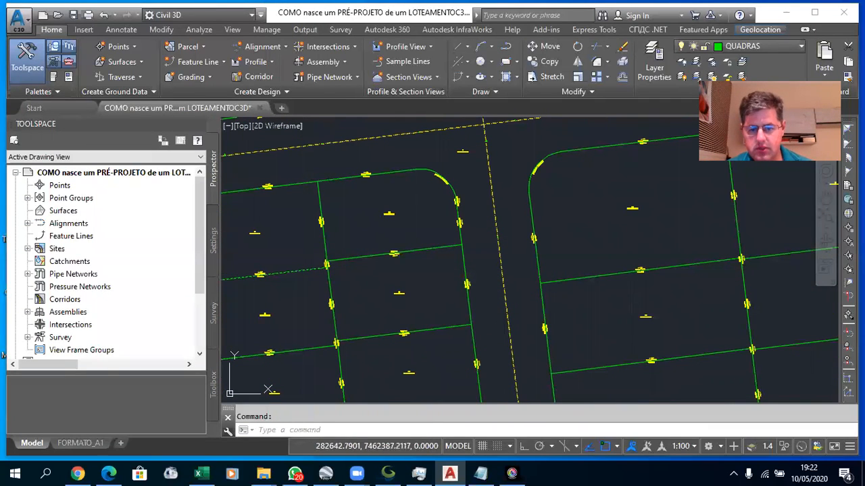
left_click(320, 261)
scroll(348, 262, "down", 4)
scroll(280, 276, "up", 2)
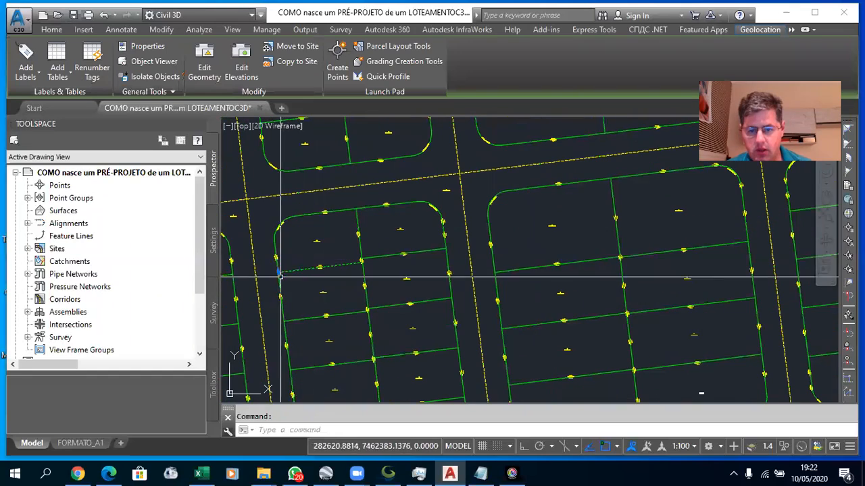
left_click(278, 273)
scroll(277, 272, "up", 4)
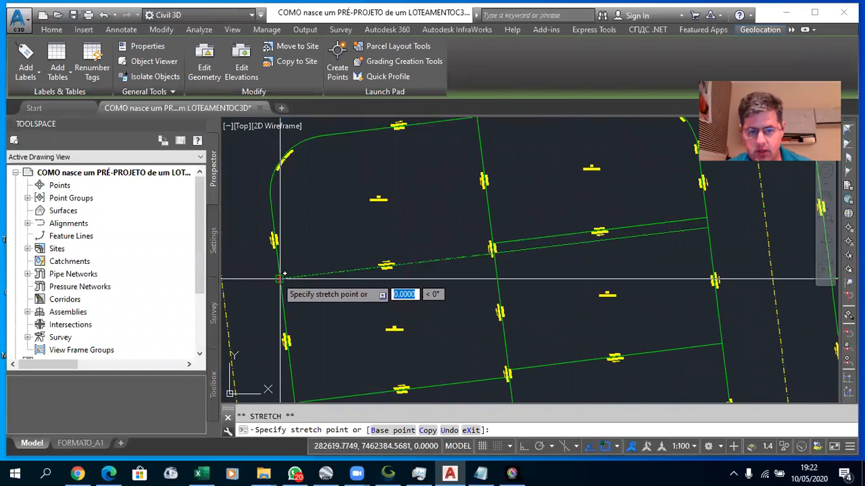
left_click(276, 269)
scroll(401, 245, "down", 5)
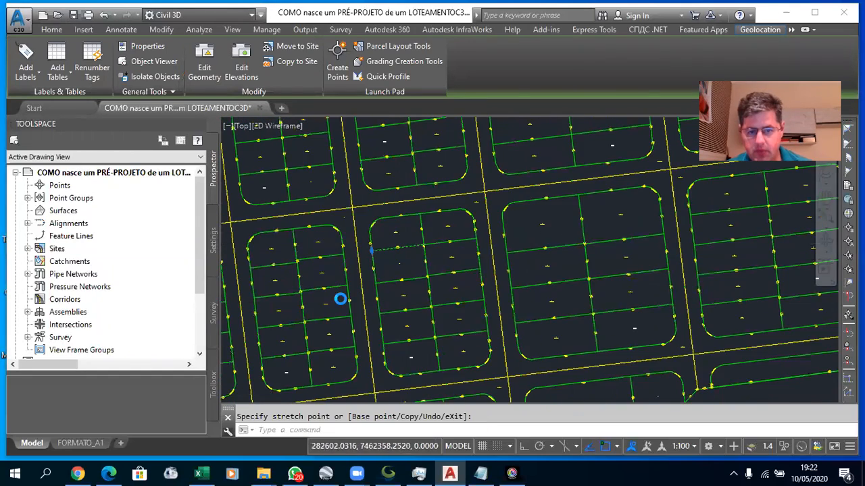
Step: Stretch the next two lot lines to the south in the same west half onto the matching east-half lines, and clear the selection
scroll(338, 304, "up", 3)
left_click(449, 253)
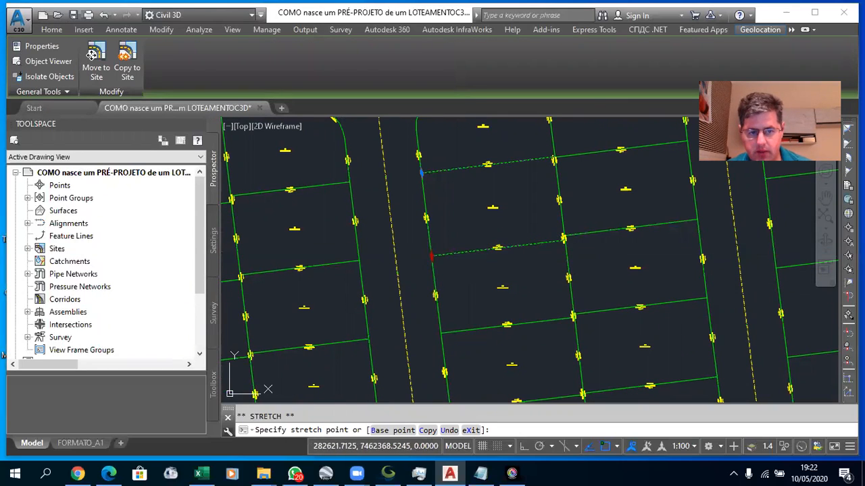
scroll(431, 255, "up", 4)
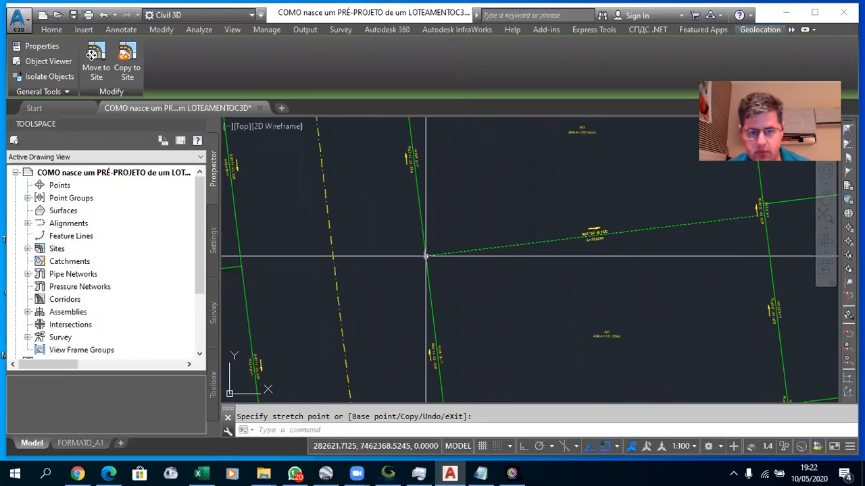
scroll(439, 227, "down", 4)
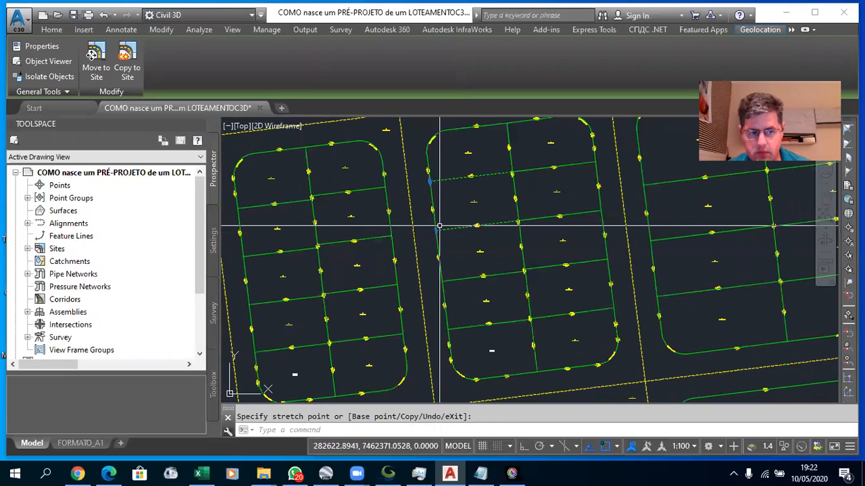
scroll(452, 277, "up", 2)
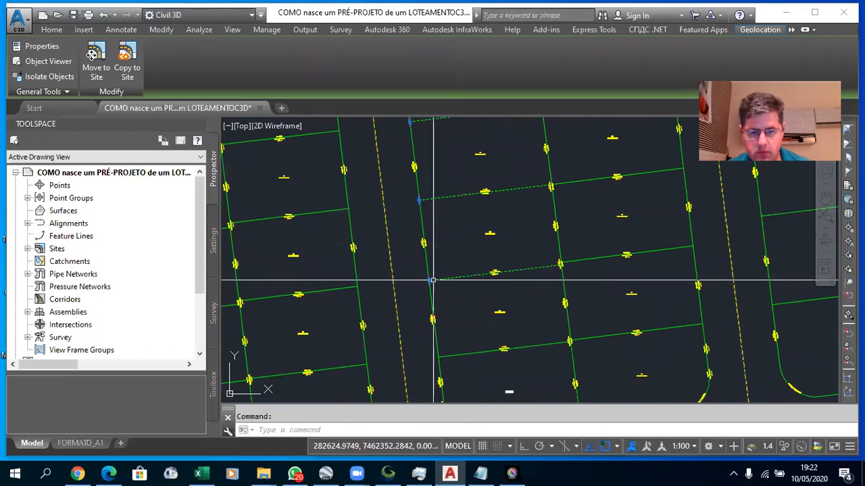
scroll(433, 275, "up", 3)
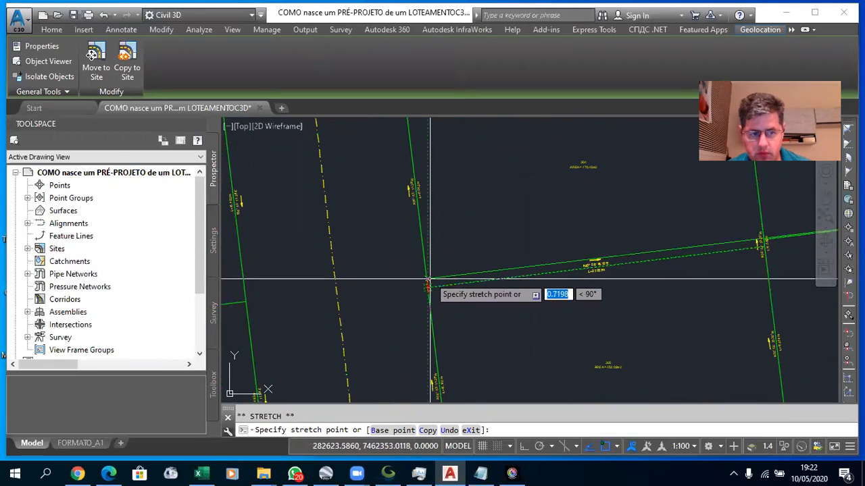
left_click(430, 278)
scroll(562, 261, "down", 5)
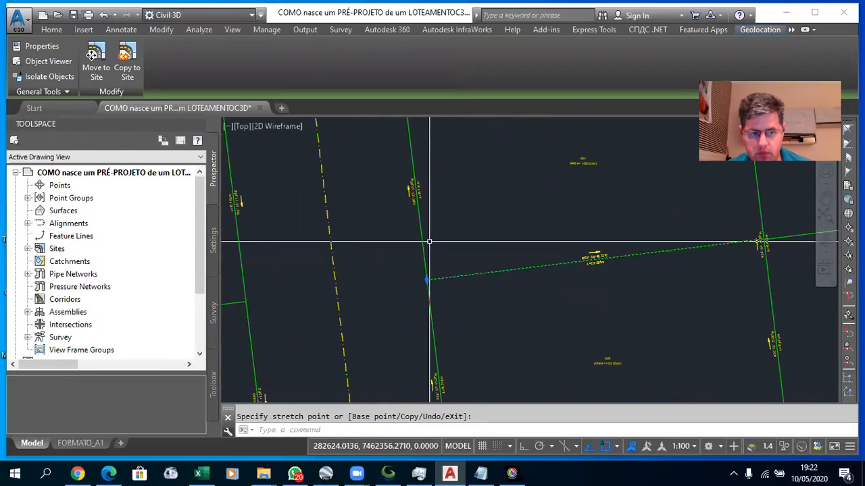
scroll(562, 262, "up", 2)
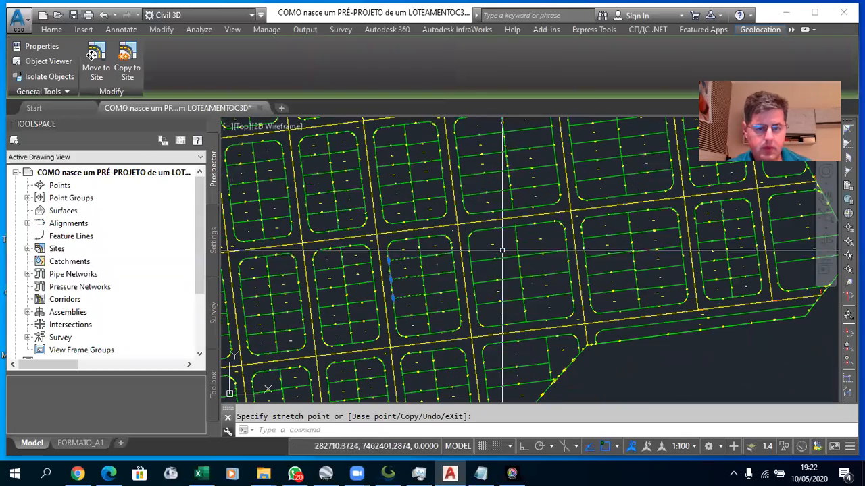
key("Escape")
Step: Split both northern lots of the neighbouring wide block with a fixed parcel line using style LOTE, and exit the layout tools
left_click(191, 47)
left_click(203, 66)
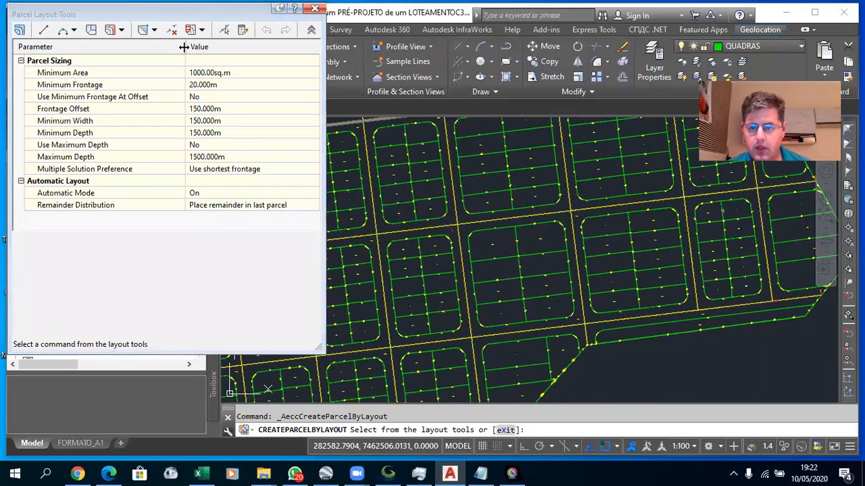
left_click(43, 30)
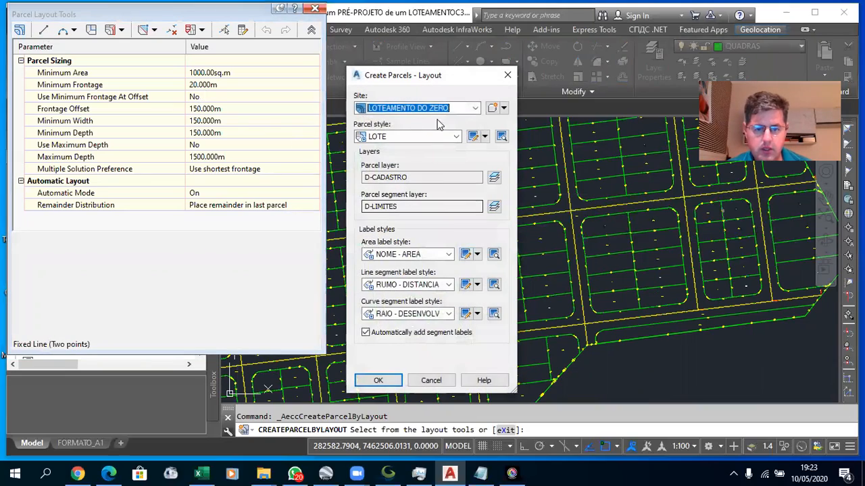
left_click(378, 381)
scroll(485, 237, "up", 5)
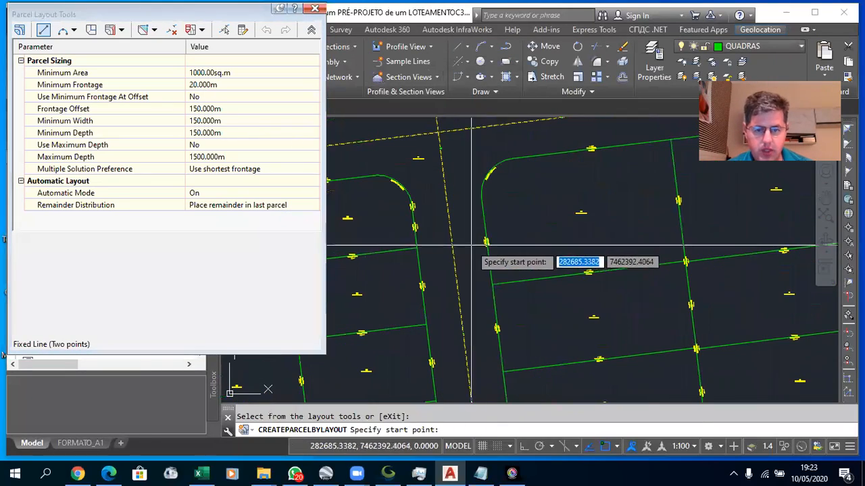
scroll(438, 246, "down", 2)
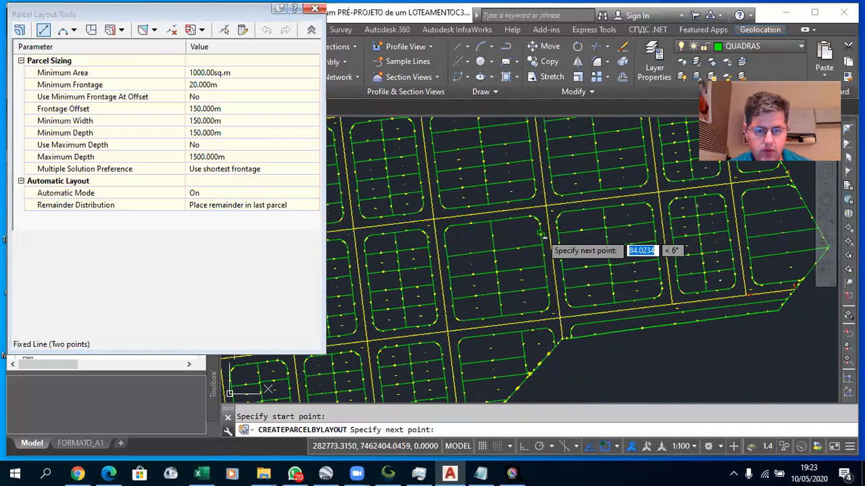
key("Escape")
key("Escape")
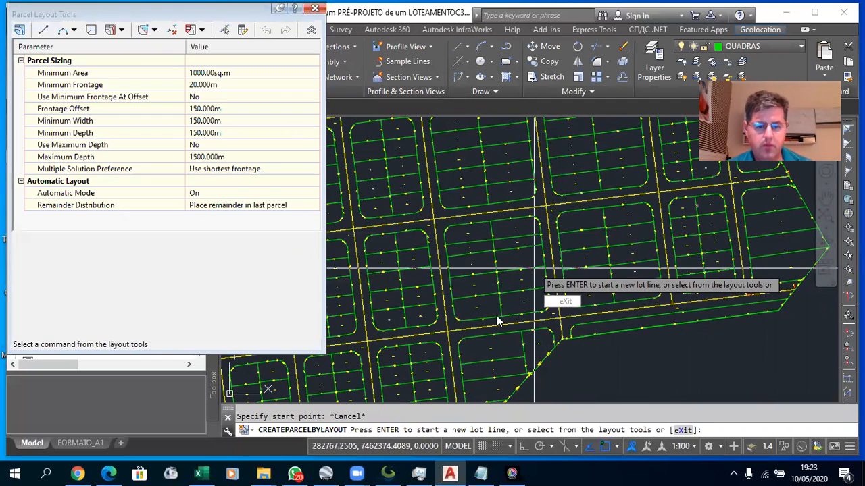
left_click(315, 8)
scroll(561, 246, "down", 8)
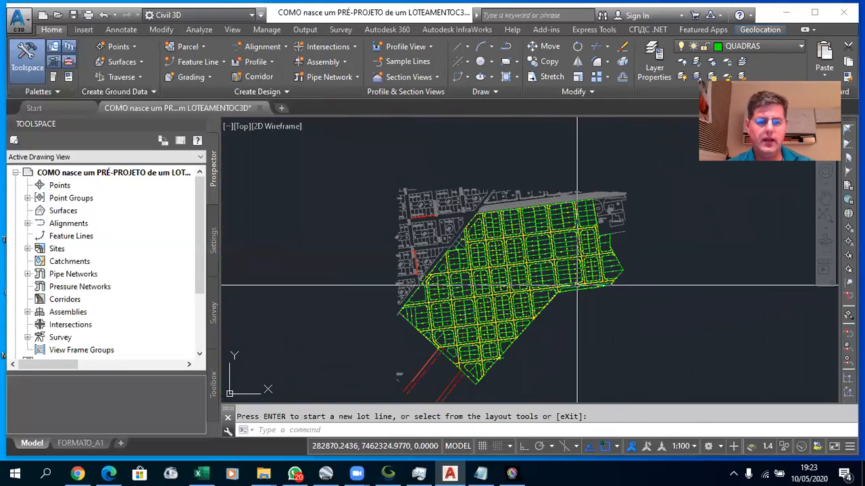
key("Escape")
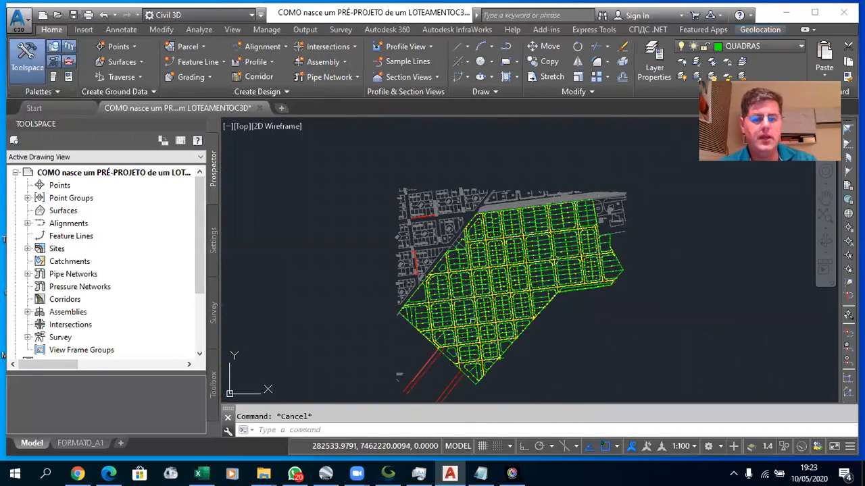
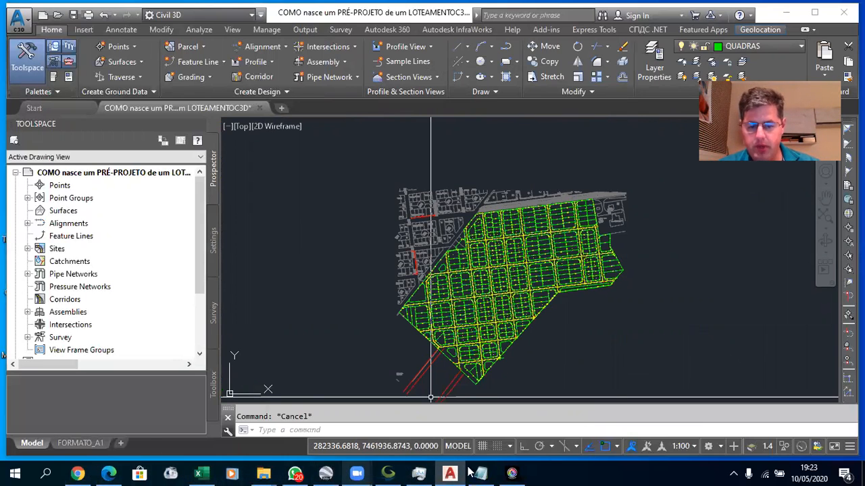
Step: Switch to Google Earth Pro, view the land around the development perimeter, and return to the drawing
left_click(326, 473)
left_click_drag(522, 239, 548, 206)
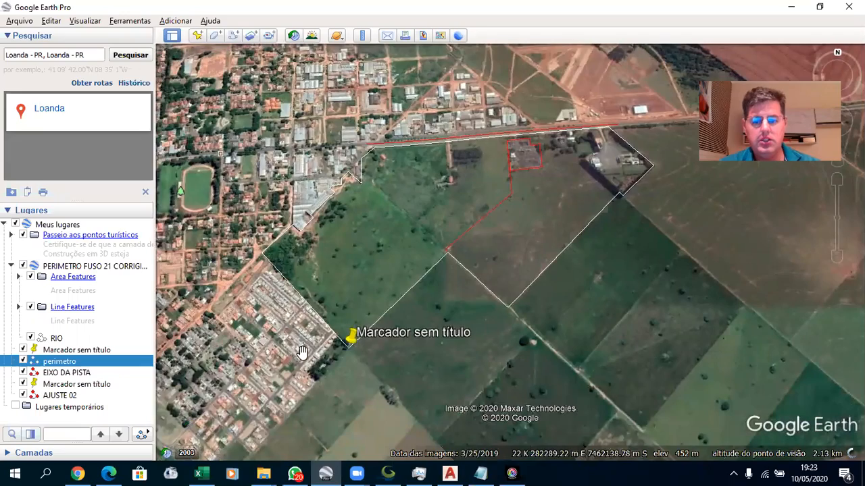
left_click(797, 7)
Step: Save the subdivision drawing
scroll(534, 339, "up", 4)
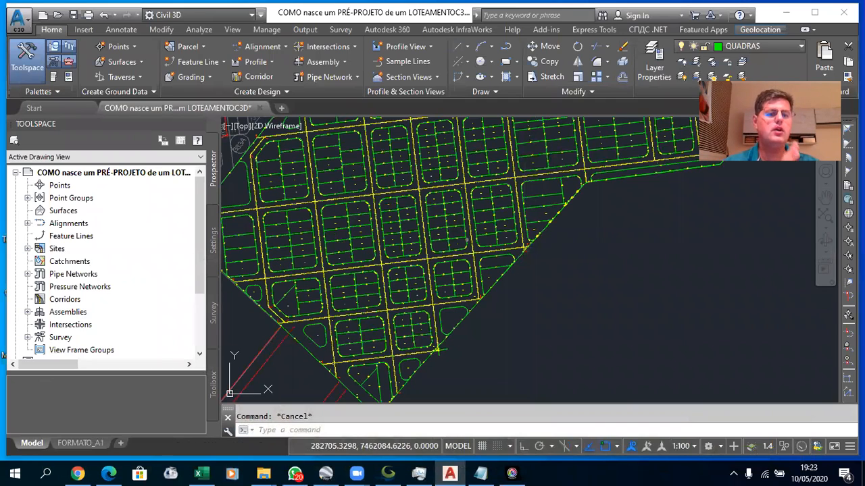
key("ctrl+s")
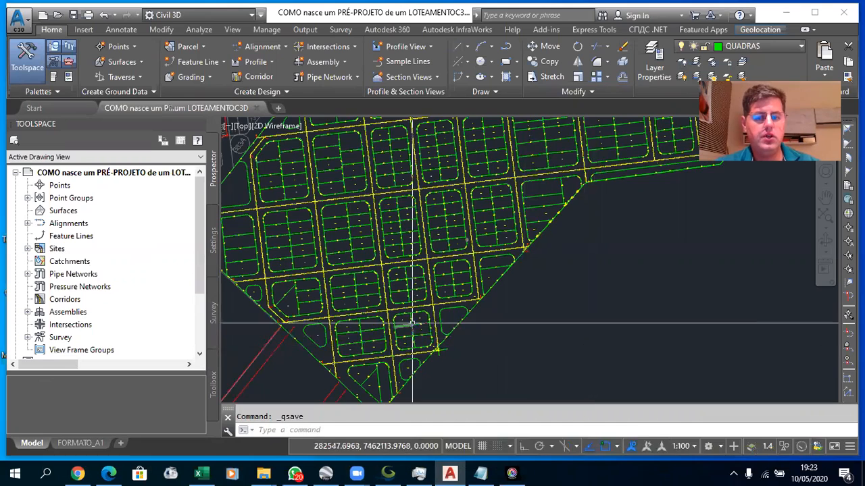
scroll(647, 338, "down", 5)
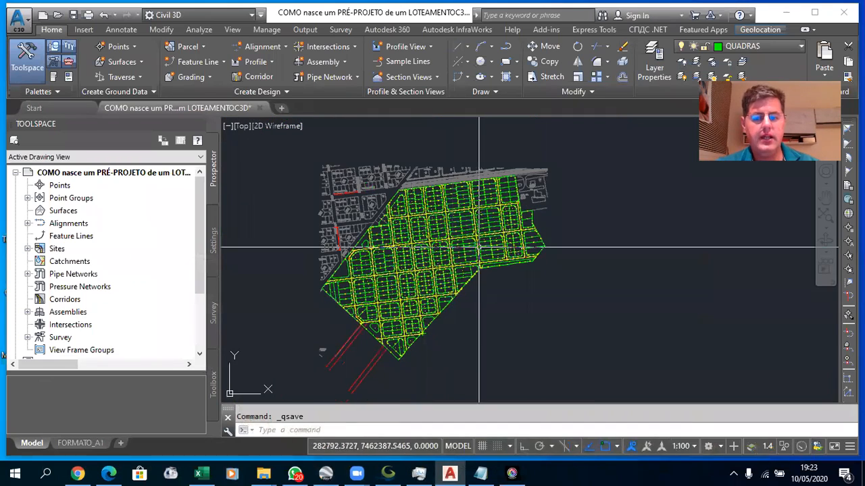
Step: Execute the ÁREA DOS LOTES report from the BRASIL reports for lots and accept the parcels to export
left_click(215, 388)
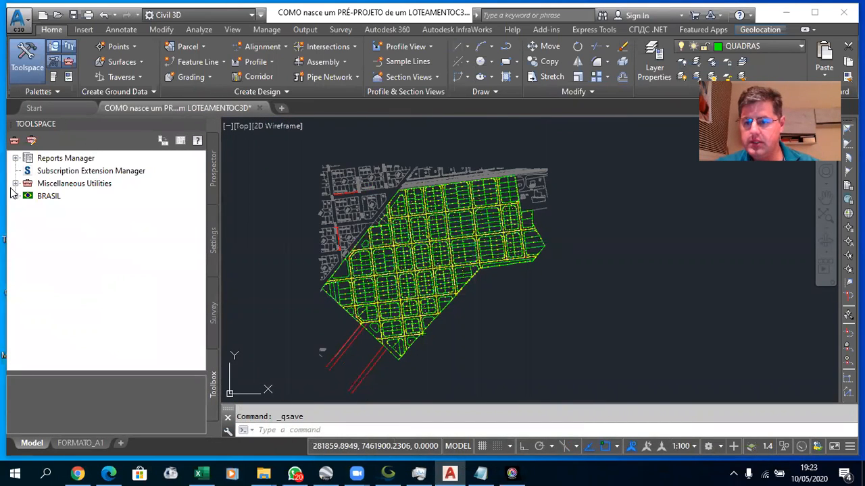
left_click(27, 209)
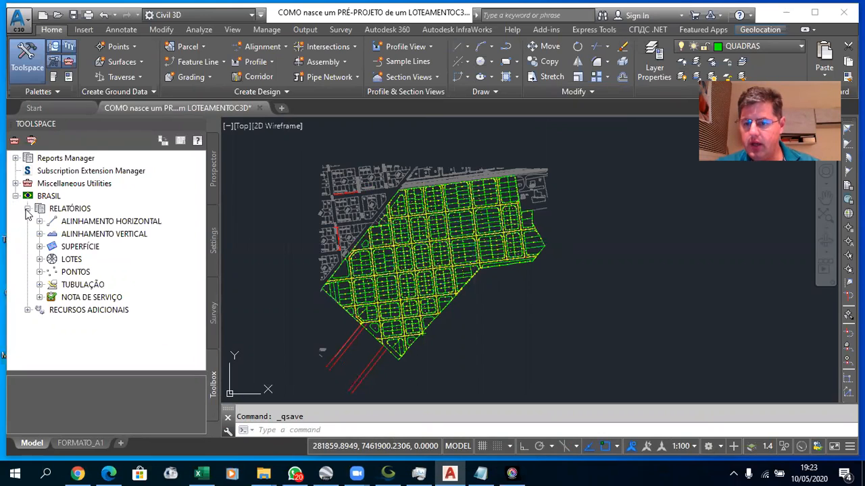
left_click(51, 259)
left_click(40, 260)
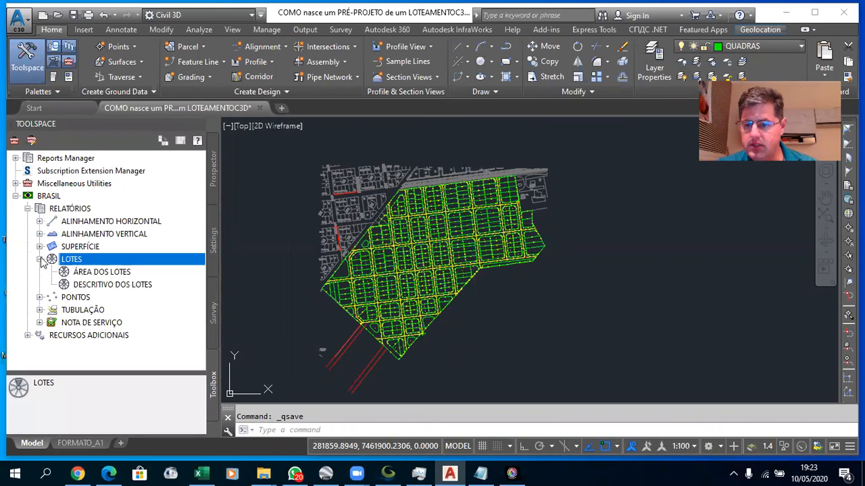
right_click(101, 272)
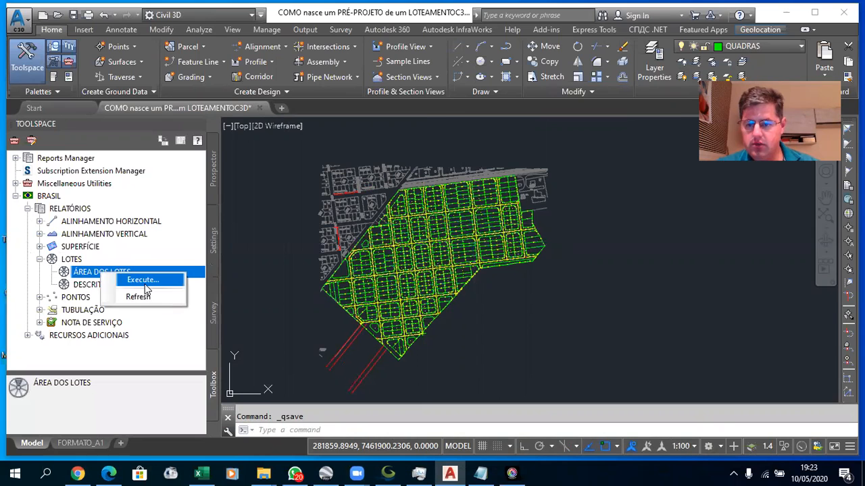
left_click(144, 281)
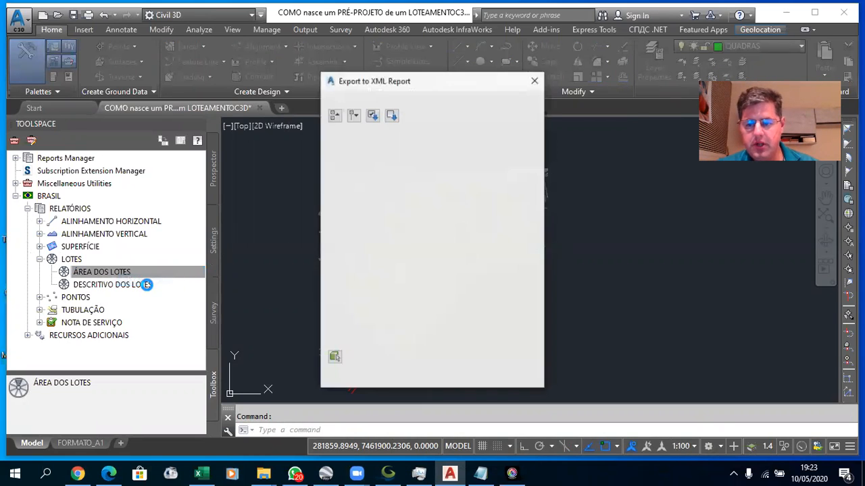
left_click(405, 376)
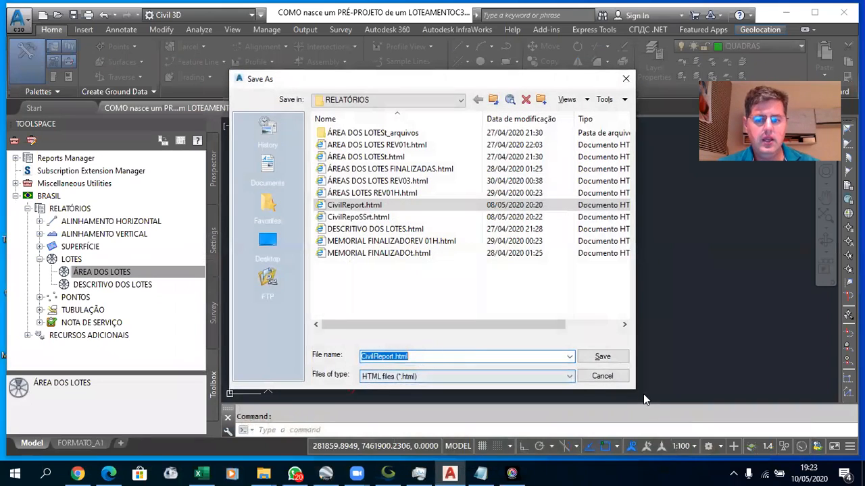
Step: Browse the report's save location up to the PRISMA GEOTEC folder
left_click(493, 100)
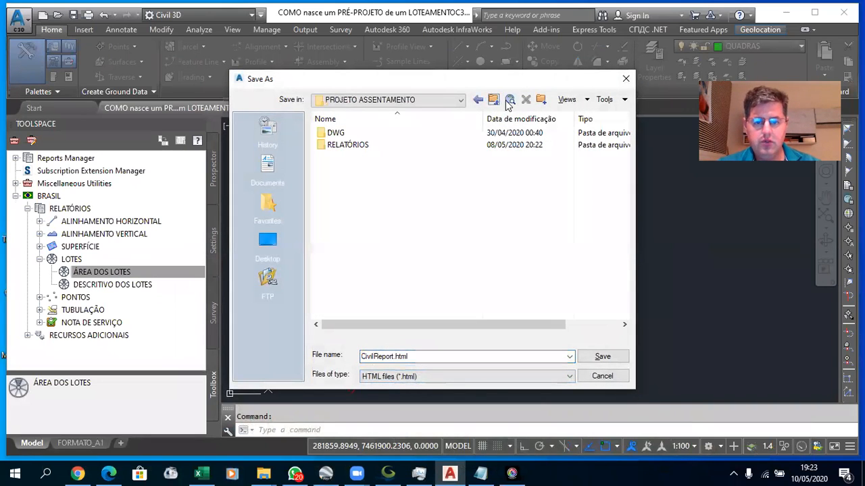
left_click(495, 100)
left_click(494, 100)
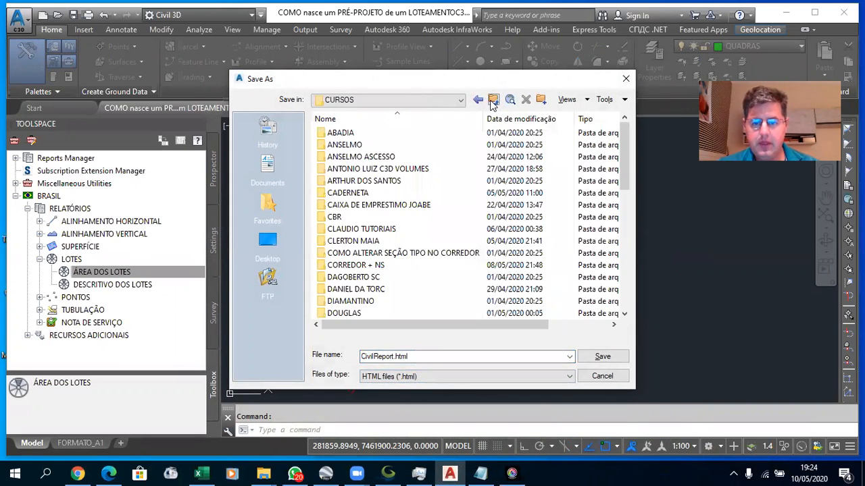
left_click(493, 100)
left_click(374, 212)
scroll(374, 211, "down", 2)
scroll(373, 212, "up", 2)
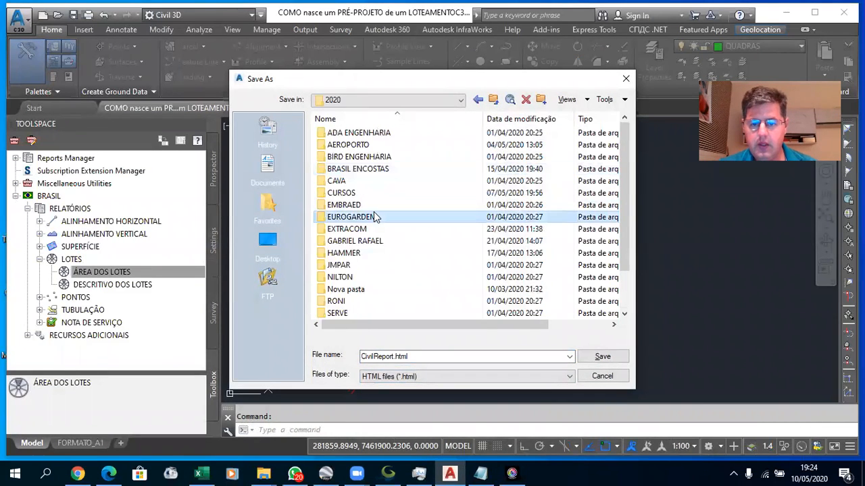
scroll(383, 203, "down", 2)
left_click(493, 100)
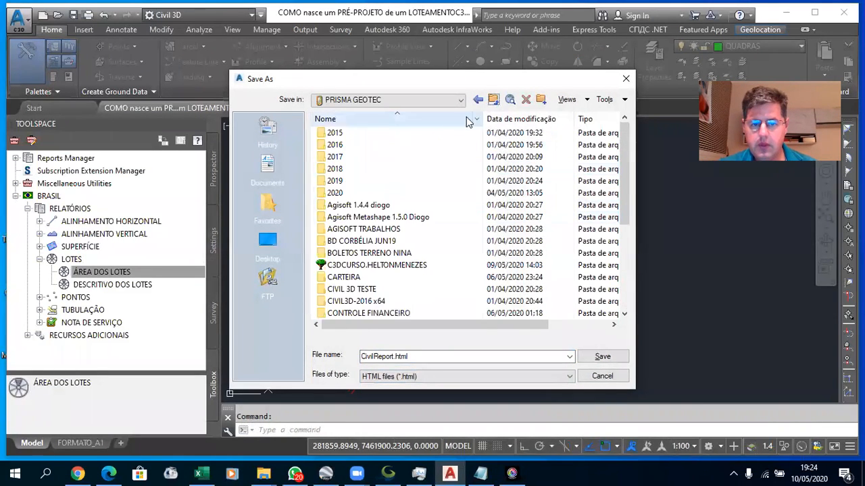
Step: Save the report as CivilReport.html in ENGENHARIA CIVIL DIGITAL, inside the EXCEL folder of COMO NASCE O PRE-PROJETO DE UM LOTEAMENTO
scroll(331, 222, "down", 4)
scroll(331, 223, "down", 1)
double_click(352, 181)
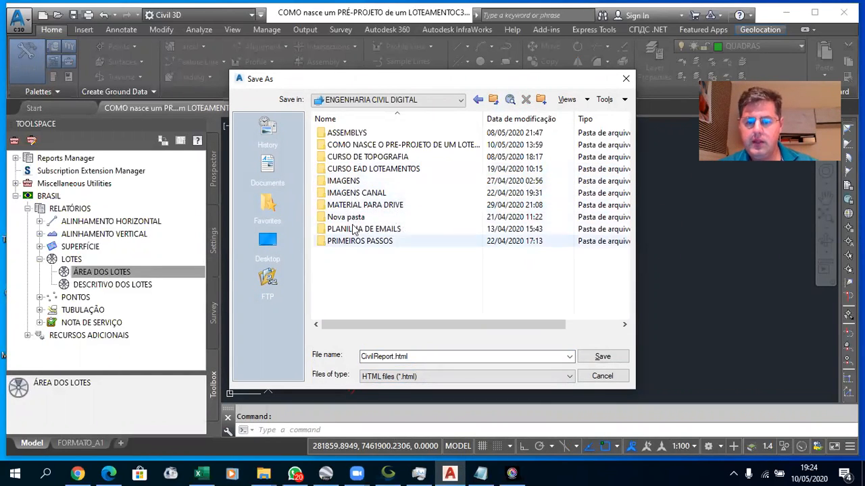
double_click(365, 146)
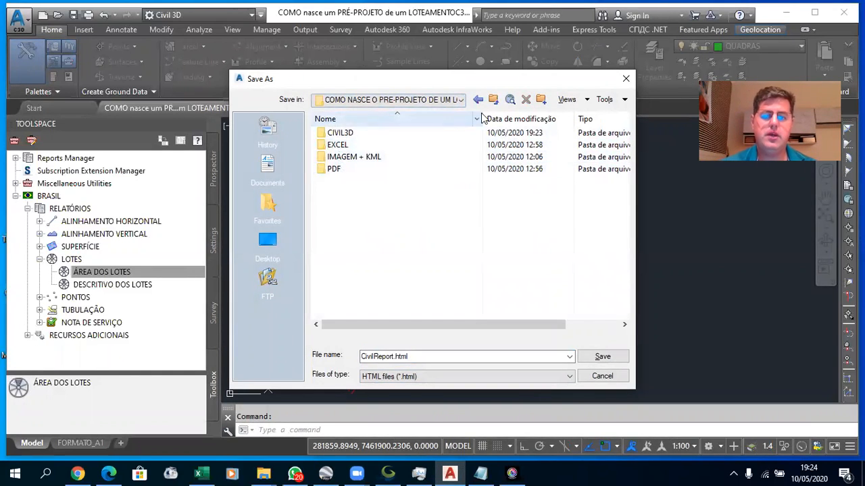
double_click(337, 145)
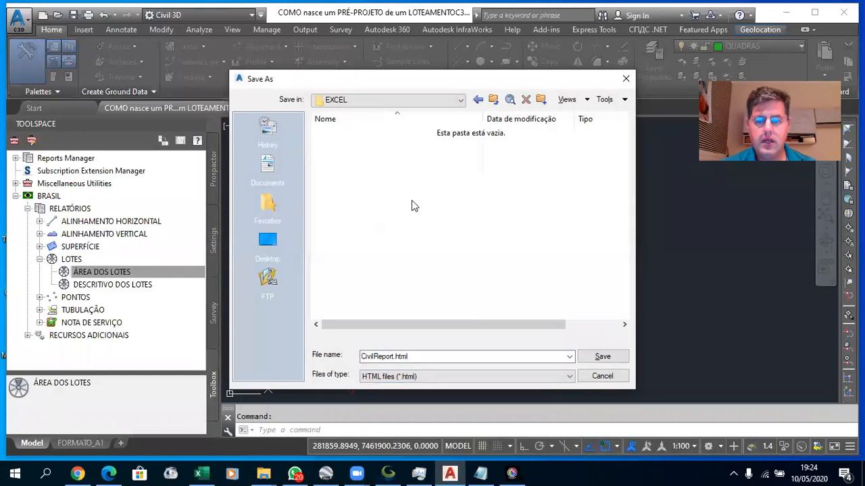
left_click(603, 358)
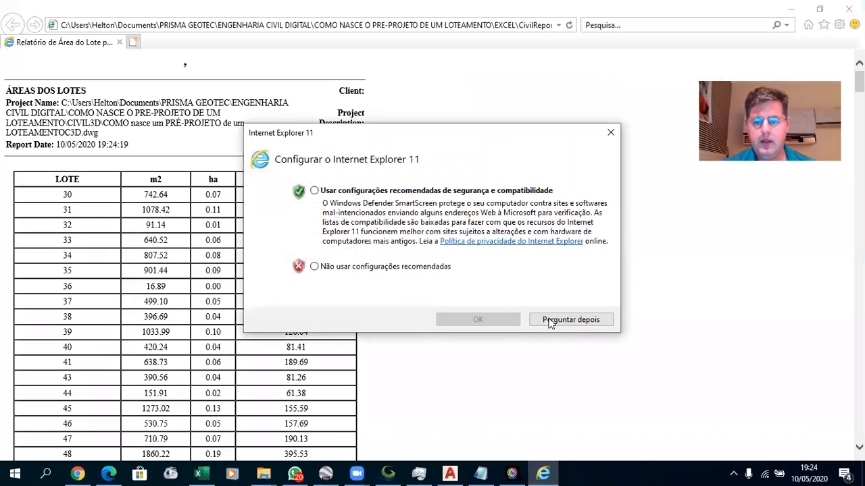
Step: Dismiss the Internet Explorer 11 setup prompt, export the lot area table to Microsoft Excel, and switch to the new workbook
left_click(612, 132)
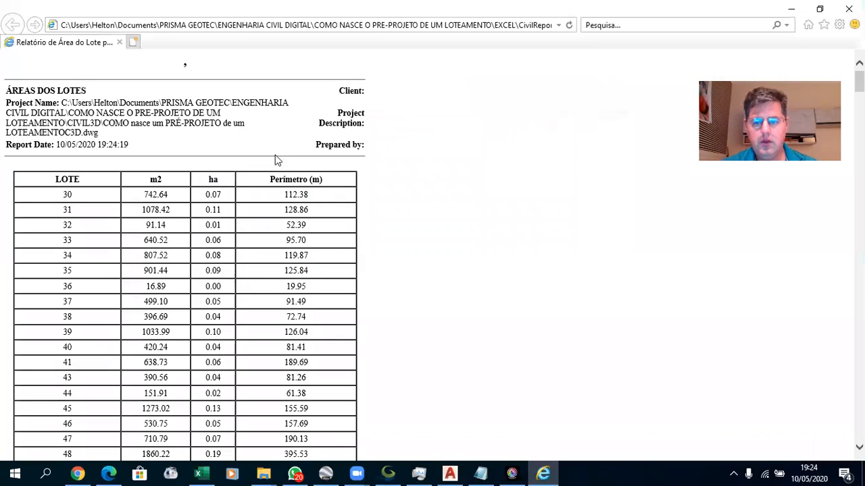
scroll(304, 201, "down", 3)
scroll(305, 197, "up", 3)
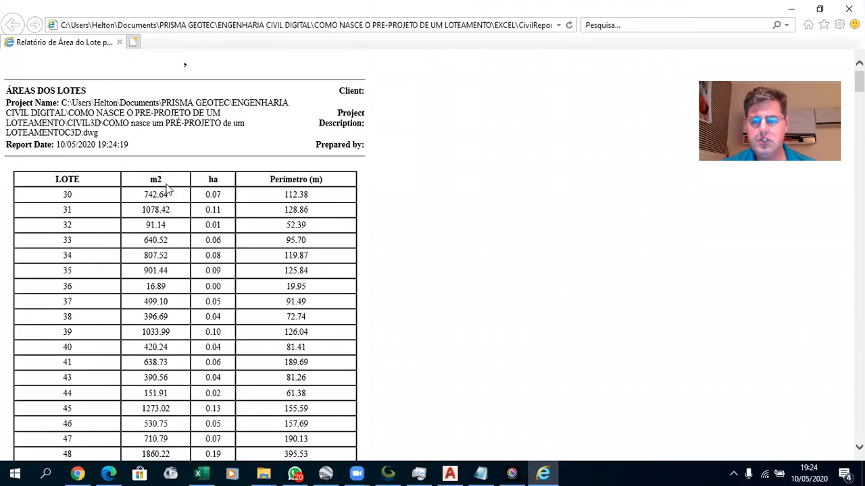
right_click(200, 232)
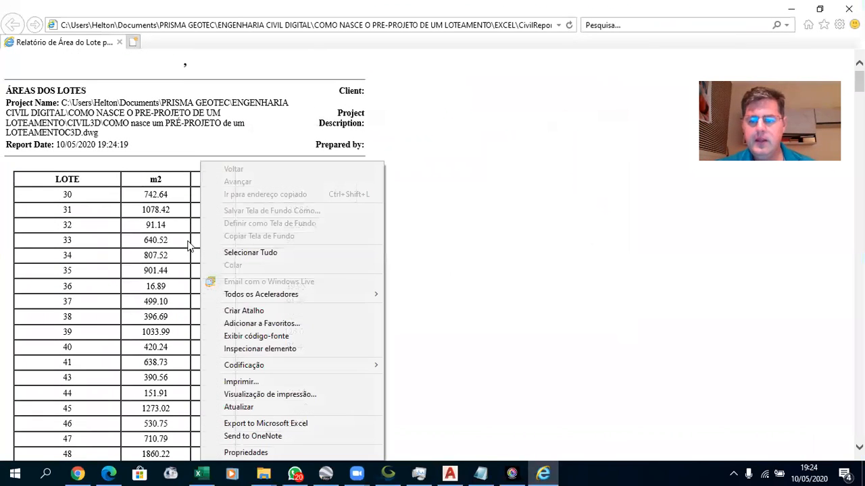
left_click(269, 424)
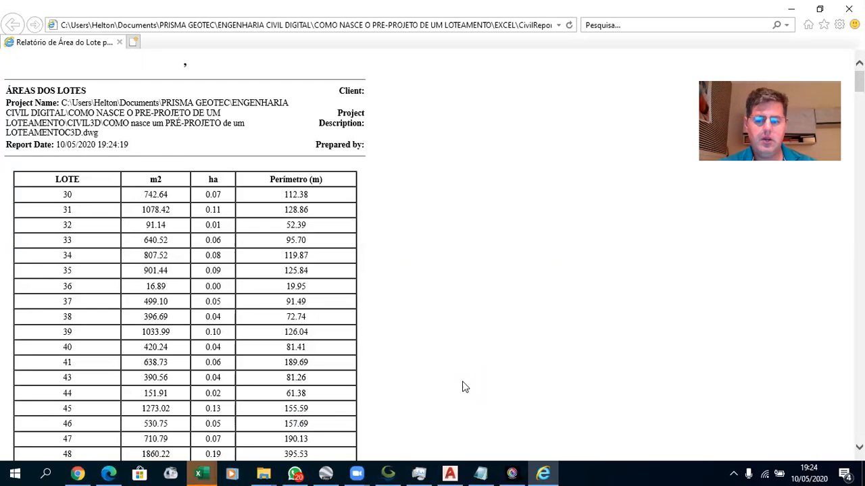
mouse_move(200, 473)
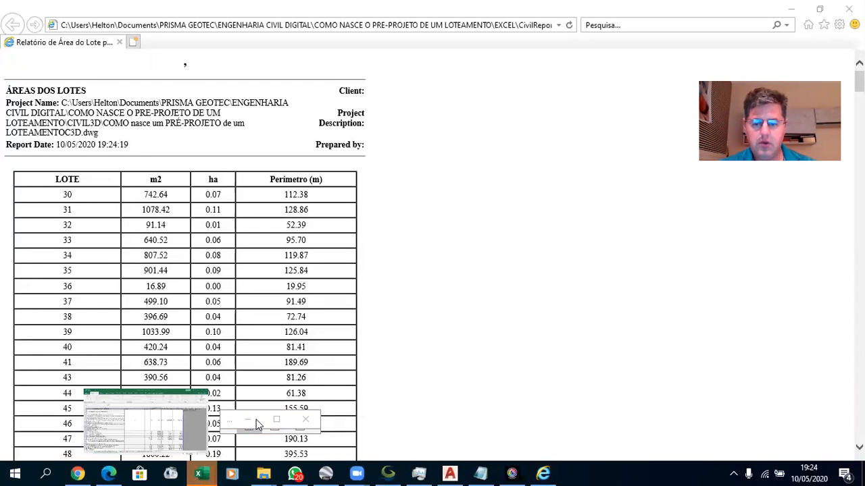
left_click(256, 419)
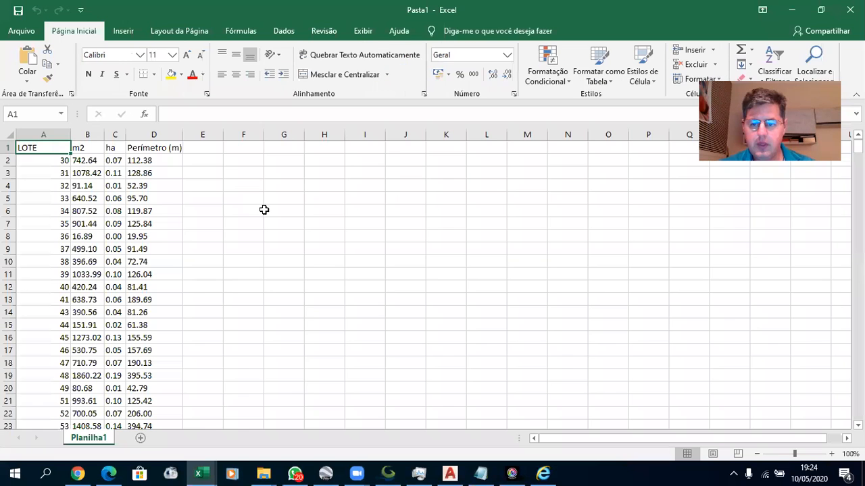
Step: Review the exported lot rows and highlight the 94_union_1 and 94_union_2 rows
scroll(135, 270, "down", 7)
scroll(126, 252, "up", 7)
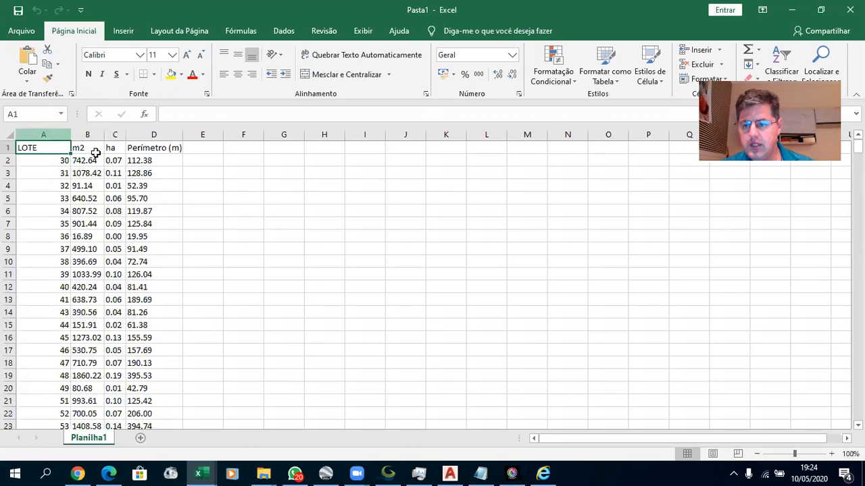
scroll(96, 153, "down", 20)
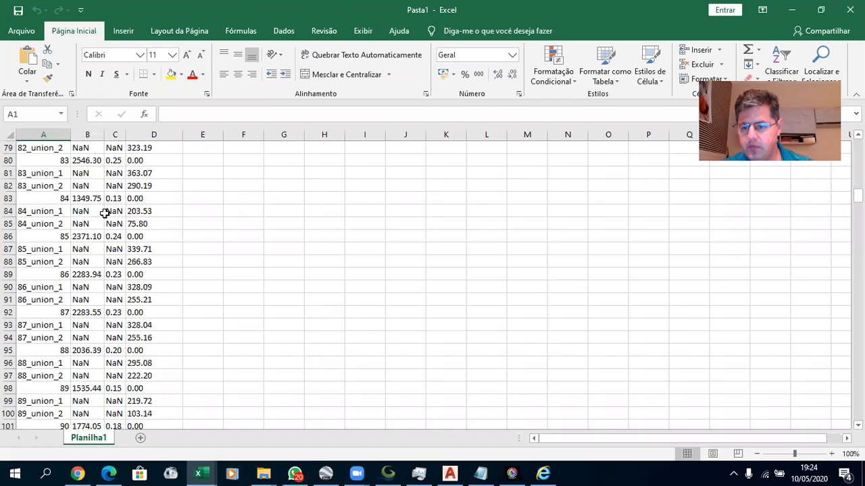
scroll(105, 213, "down", 11)
scroll(27, 321, "up", 4)
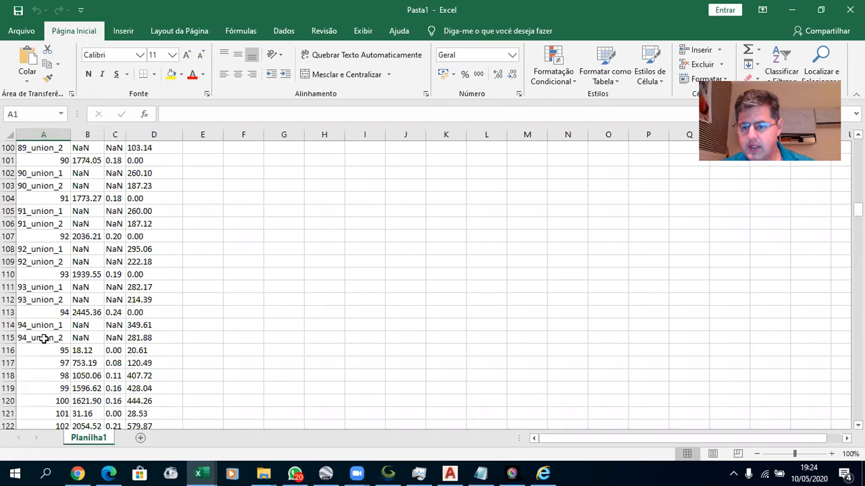
left_click_drag(9, 325, 7, 337)
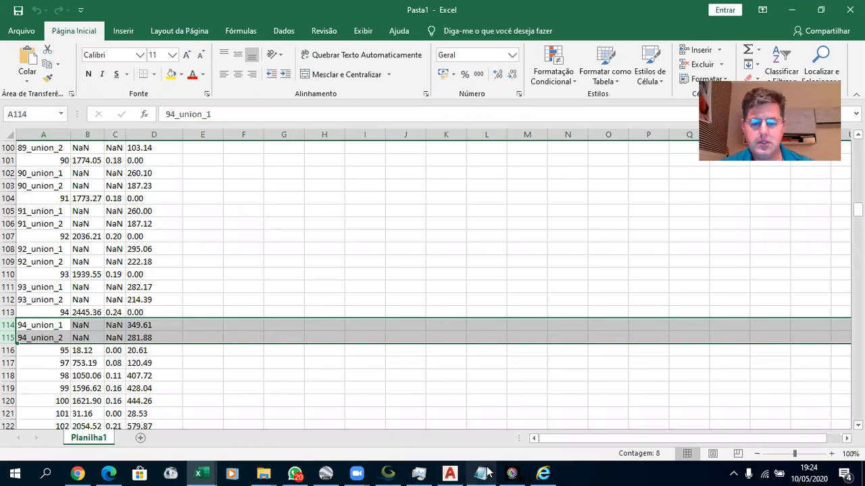
Step: Switch to the Civil 3D drawing and delete the tiny rectangular sliver lot against the diagonal southeastern boundary
left_click(450, 473)
scroll(446, 317, "up", 6)
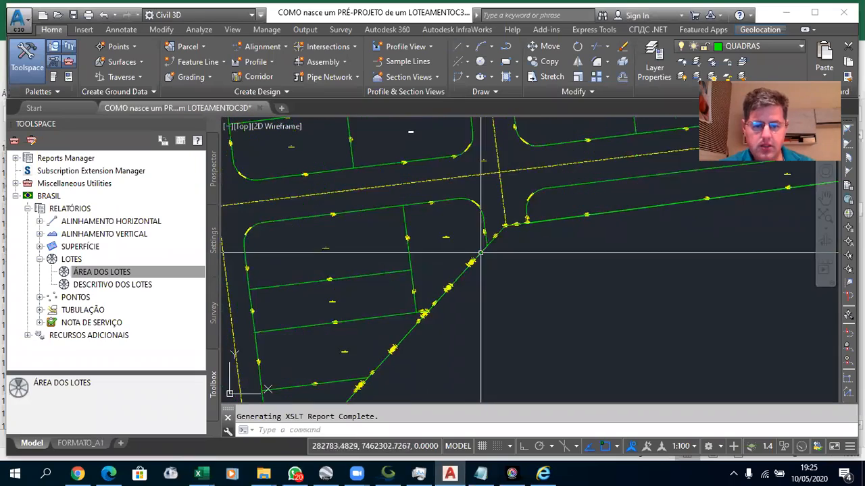
scroll(435, 304, "up", 8)
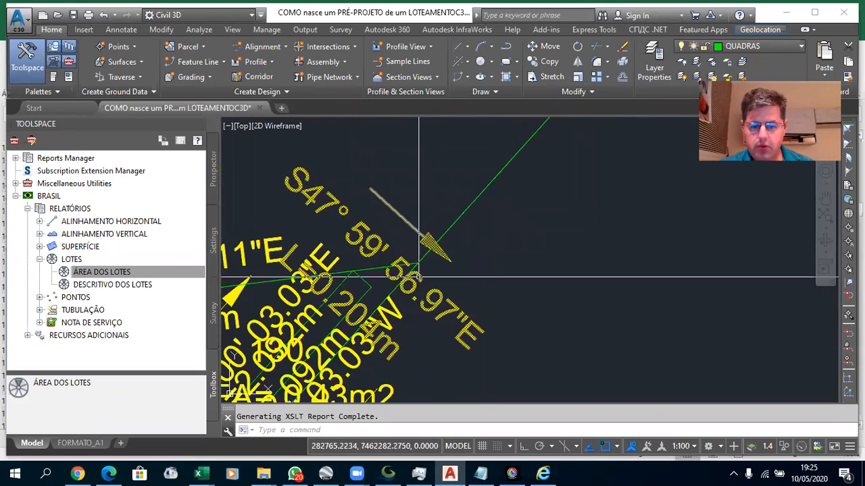
middle_click_drag(361, 296, 376, 277)
left_click(388, 253)
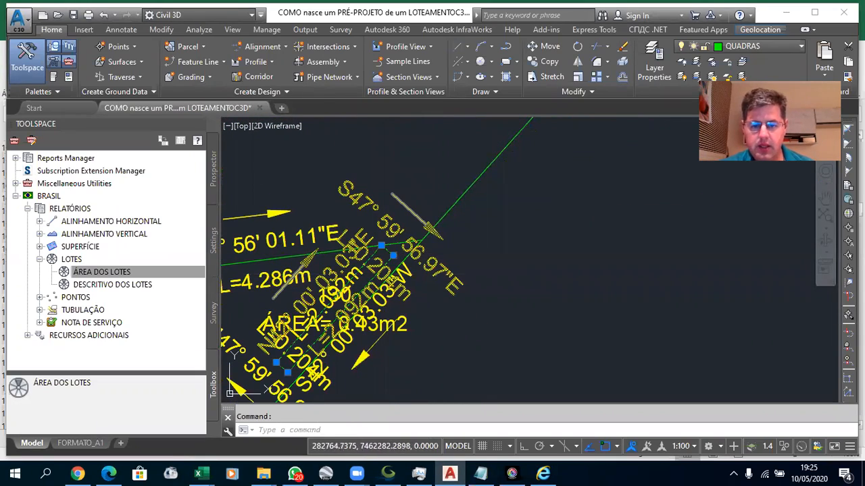
key("Delete")
Step: Delete the two stray lot lines extending past the diagonal southeastern boundary at the street crossing
scroll(412, 277, "down", 6)
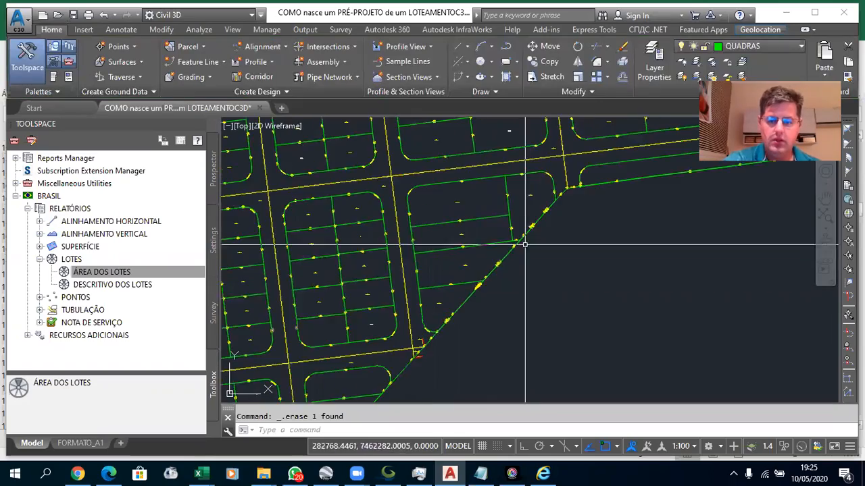
scroll(405, 285, "down", 2)
scroll(301, 318, "up", 8)
scroll(310, 313, "down", 6)
scroll(415, 367, "up", 2)
scroll(498, 344, "down", 5)
scroll(496, 367, "up", 5)
scroll(433, 386, "down", 3)
scroll(433, 386, "up", 6)
scroll(416, 340, "up", 4)
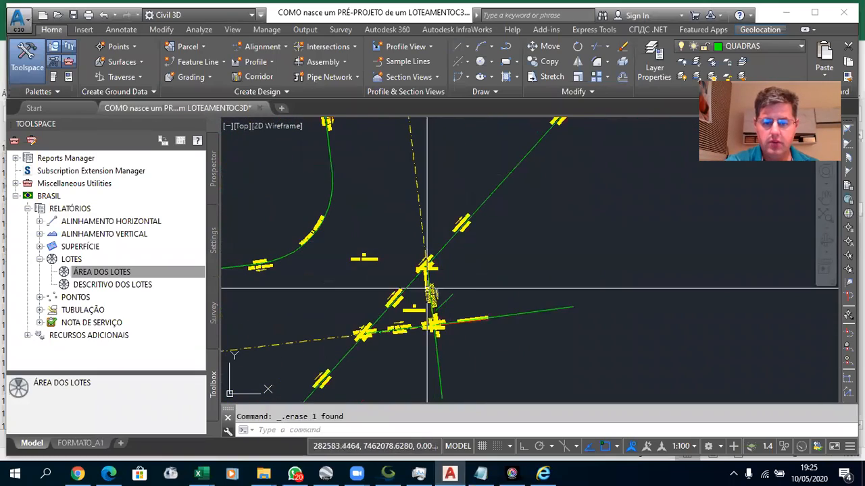
left_click(508, 314)
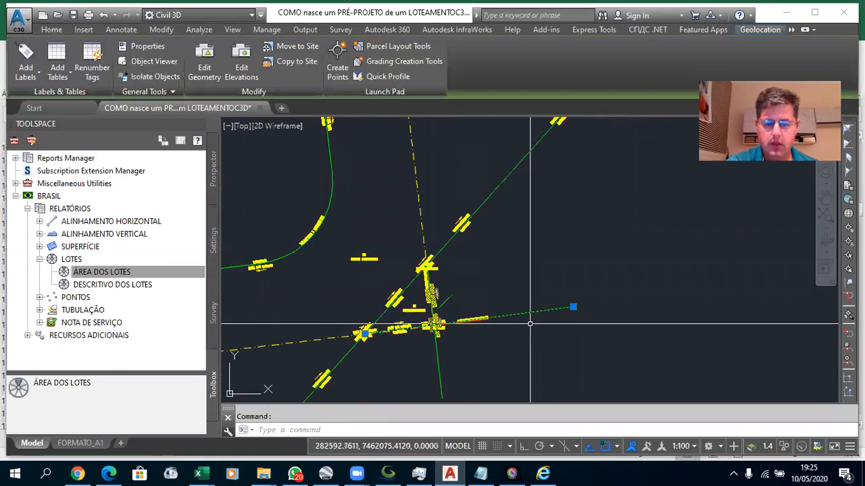
key("Escape")
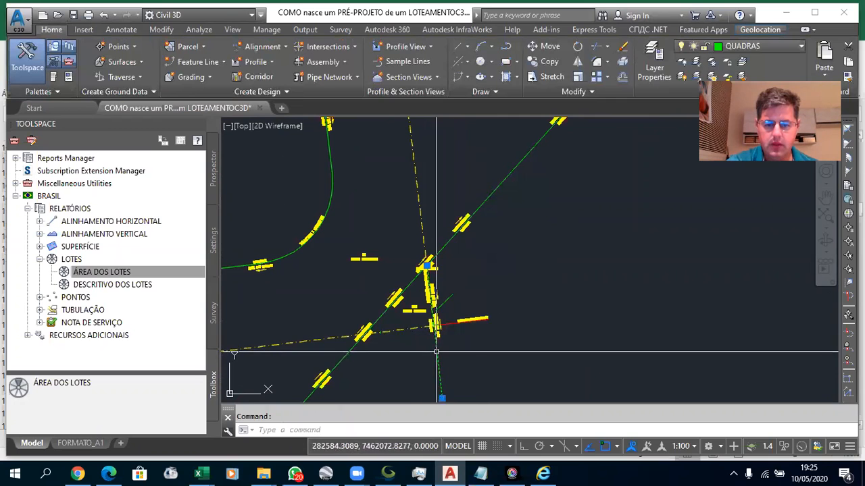
left_click(439, 356)
key("Delete")
Step: Delete the stray lot line at the next street end along the southeastern perimeter
scroll(444, 267, "down", 3)
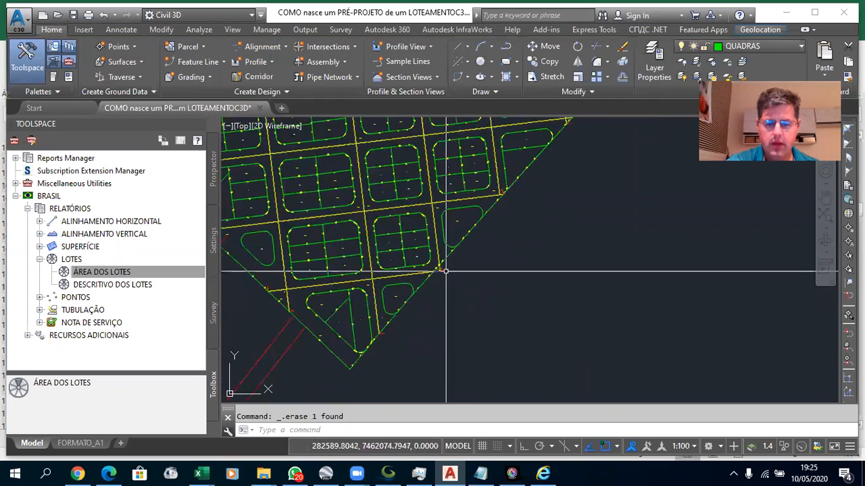
scroll(437, 277, "up", 2)
scroll(419, 269, "up", 2)
left_click(390, 255)
left_click(381, 248)
key("Delete")
Step: Inspect the remaining blocks and perimeter of the subdivision for leftover stray lot lines
scroll(402, 281, "down", 9)
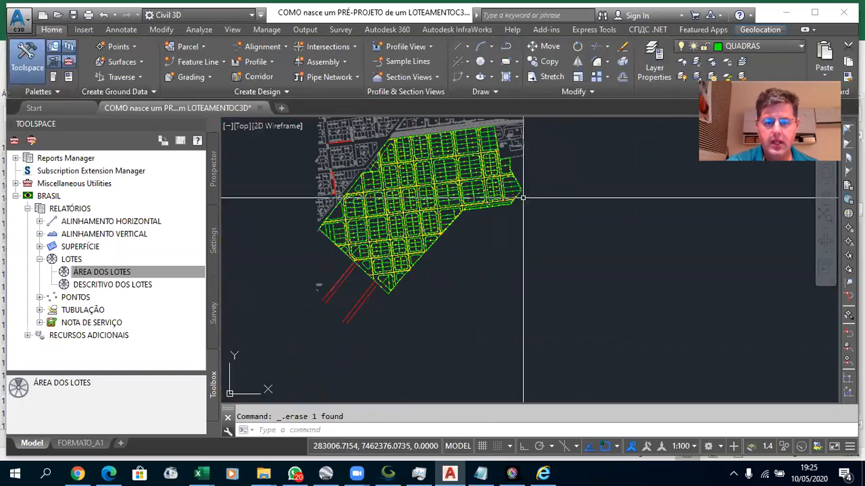
scroll(518, 193, "up", 5)
scroll(505, 183, "down", 3)
scroll(506, 183, "up", 3)
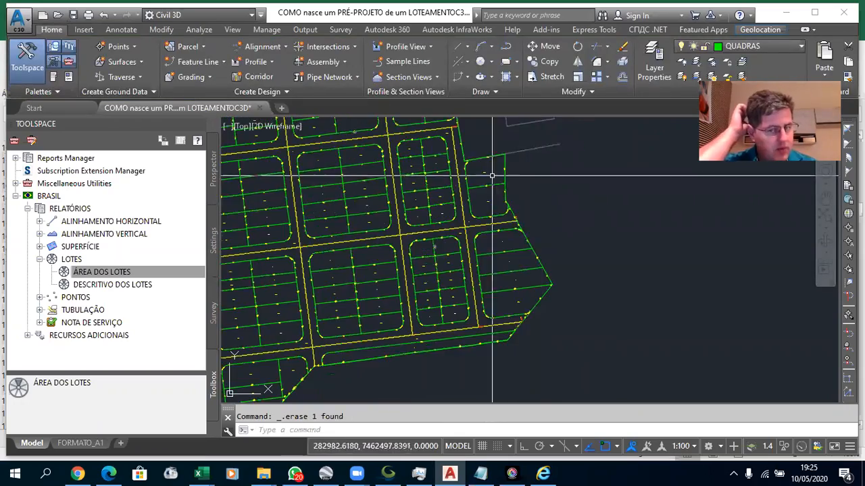
scroll(378, 202, "down", 7)
scroll(365, 223, "up", 8)
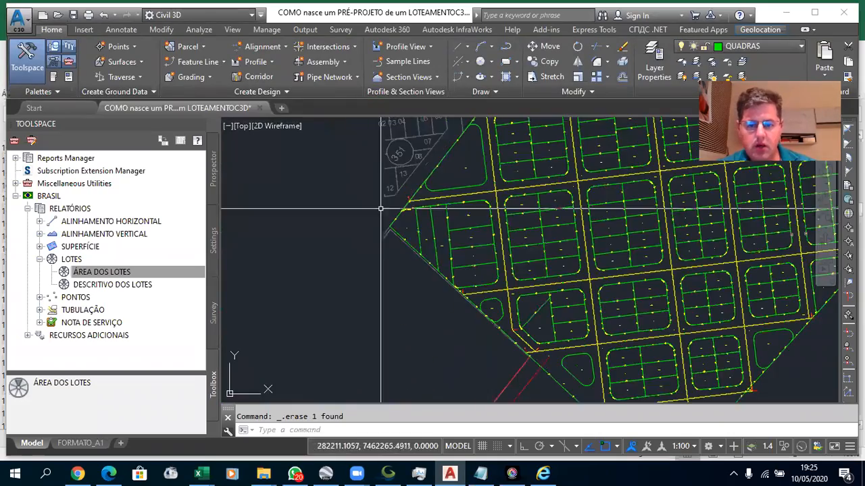
scroll(473, 304, "down", 2)
scroll(489, 322, "up", 3)
scroll(479, 325, "down", 5)
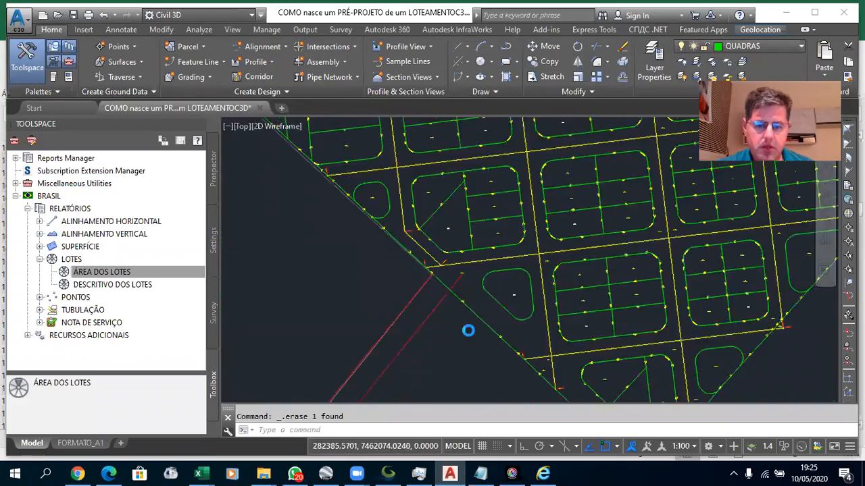
scroll(458, 174, "up", 3)
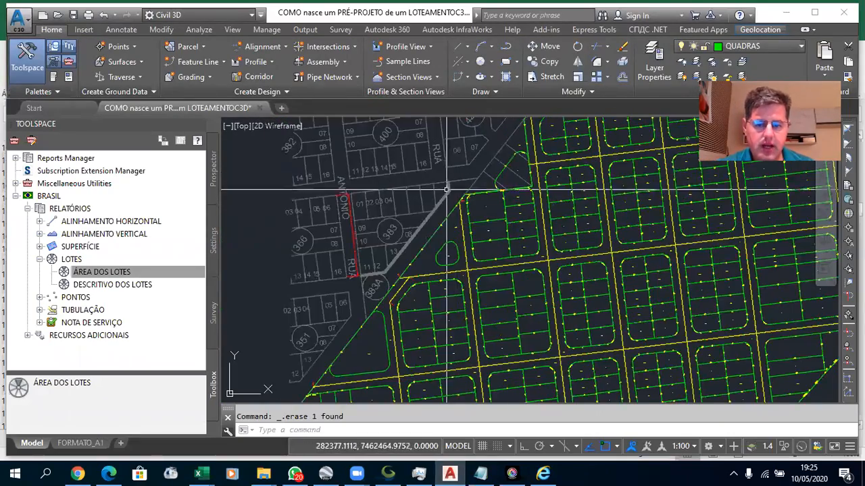
scroll(458, 189, "down", 4)
scroll(464, 230, "up", 6)
scroll(467, 278, "up", 2)
scroll(367, 245, "down", 5)
scroll(474, 236, "up", 6)
scroll(474, 236, "up", 2)
scroll(494, 197, "down", 5)
scroll(473, 340, "up", 3)
scroll(473, 340, "up", 2)
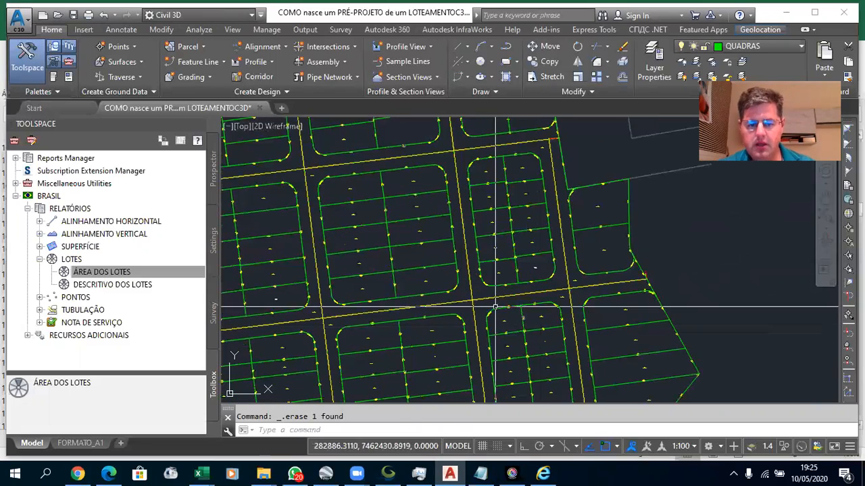
Step: Switch to the Excel workbook and replace every period with a comma throughout columns A to D
key("alt+Tab")
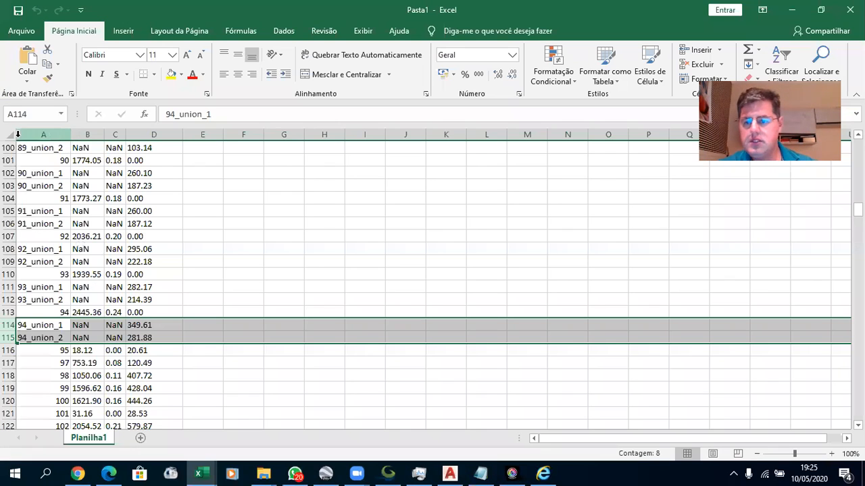
left_click_drag(25, 135, 148, 139)
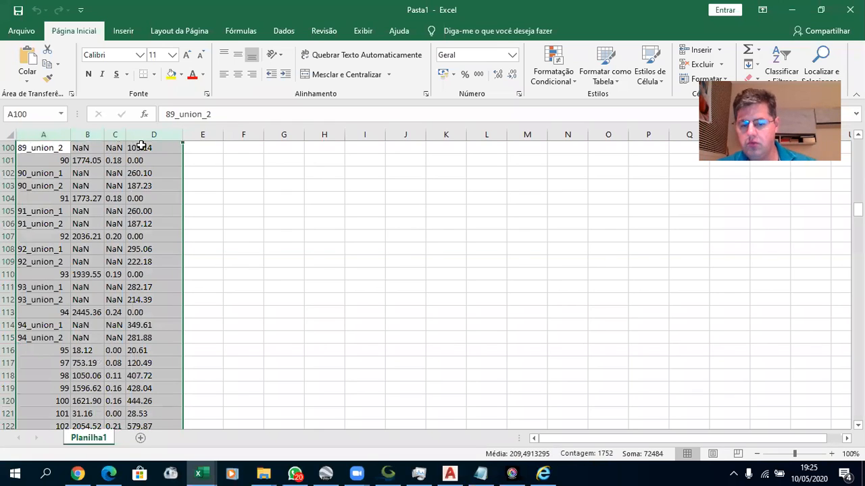
key("ctrl+l")
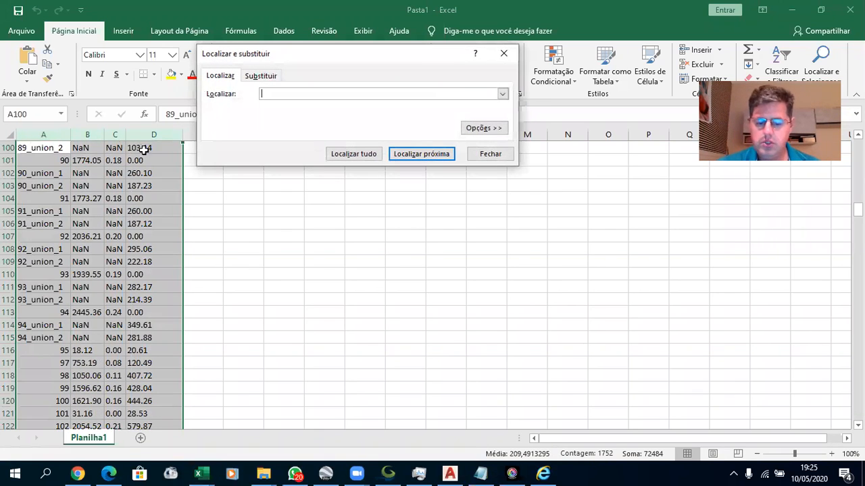
left_click(263, 77)
left_click(218, 155)
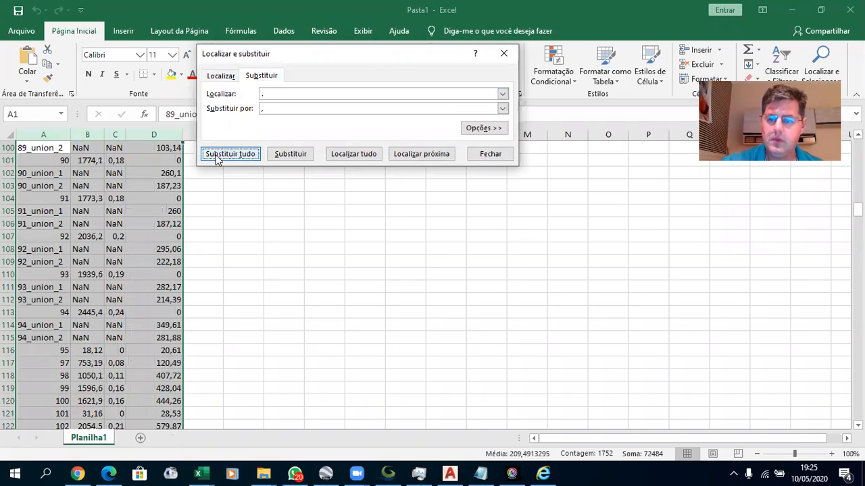
left_click(420, 271)
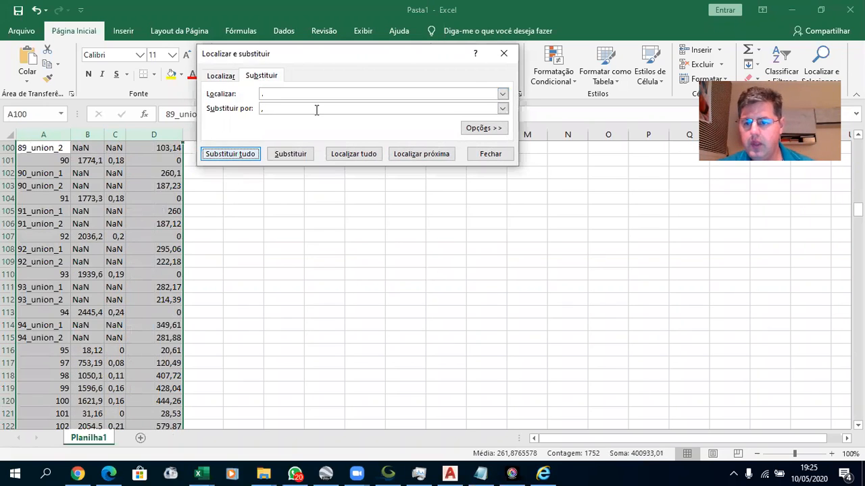
left_click(502, 54)
Step: Delete the ha and Perímetro (m) columns from the lot table, together with the empty column E
scroll(34, 346, "up", 20)
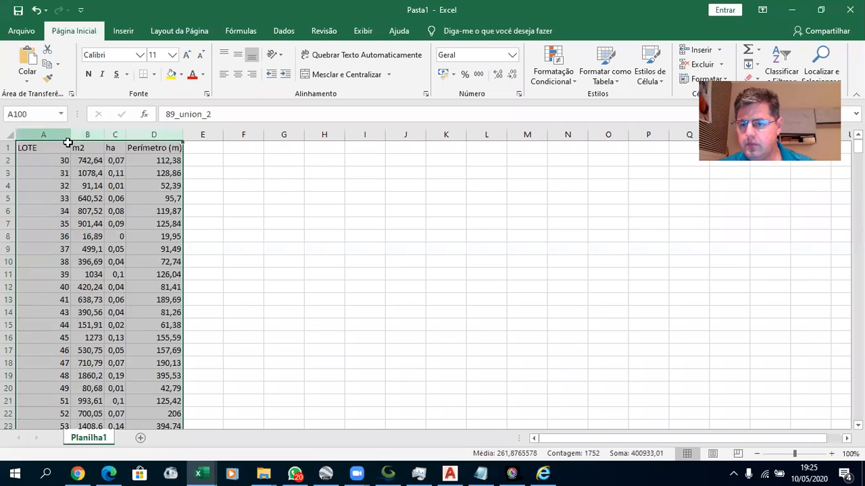
left_click(120, 134)
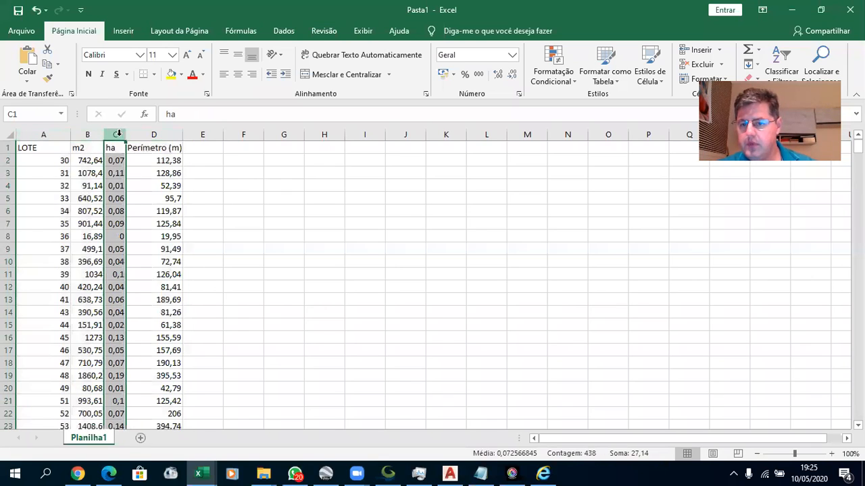
mouse_move(181, 138)
left_mouse_down()
mouse_move(202, 135)
mouse_move(178, 140)
left_mouse_up()
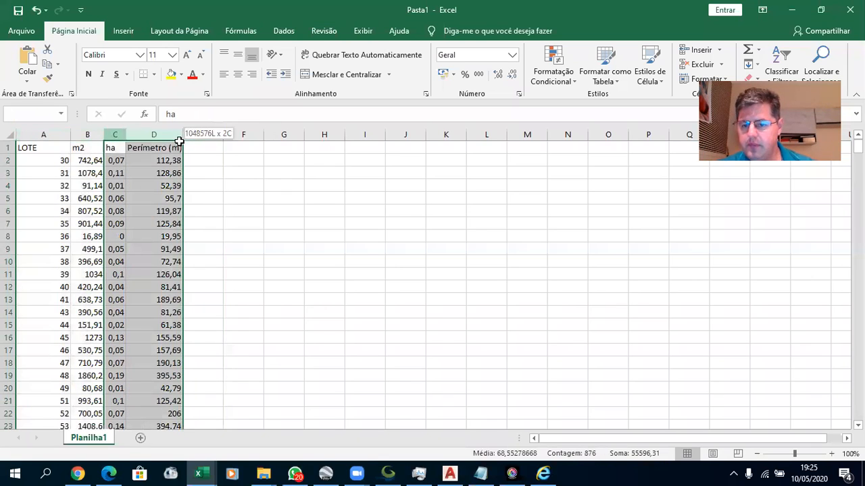
left_click(270, 215)
left_click_drag(116, 131, 193, 137)
right_click(192, 139)
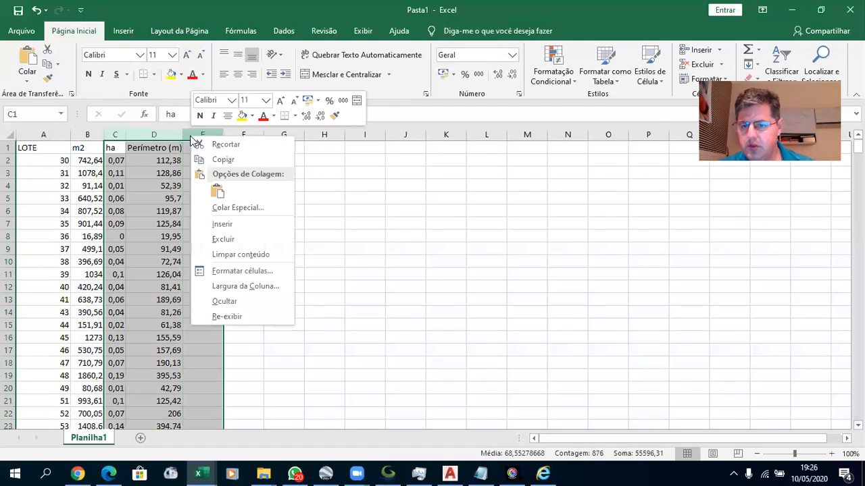
left_click(255, 239)
left_click(165, 198)
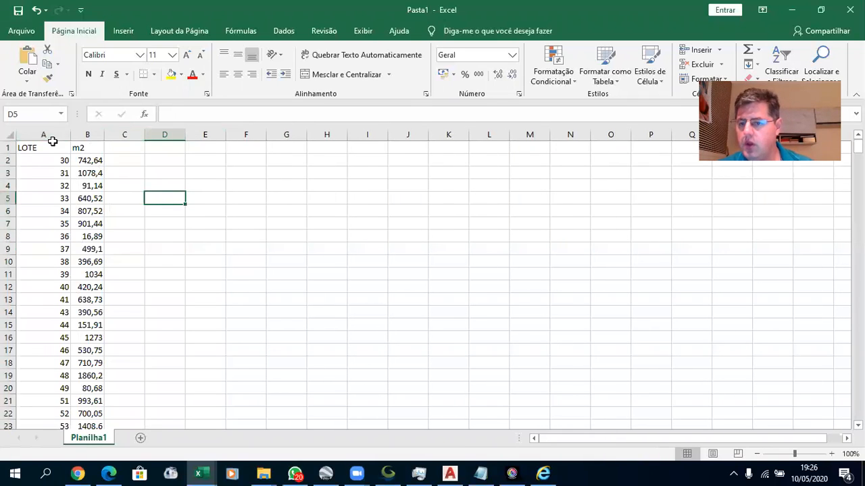
Step: Add a filter to the m2 column of the lot table
left_click_drag(54, 135, 79, 169)
scroll(80, 170, "down", 8)
scroll(81, 171, "up", 5)
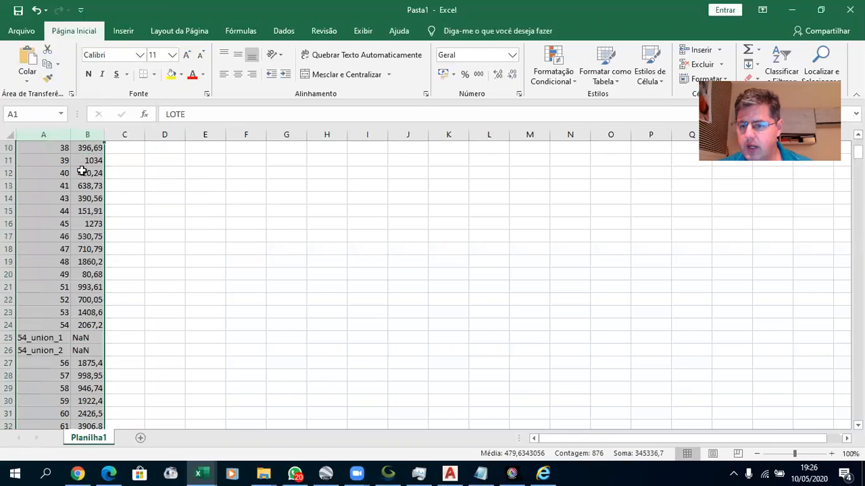
left_click(85, 130)
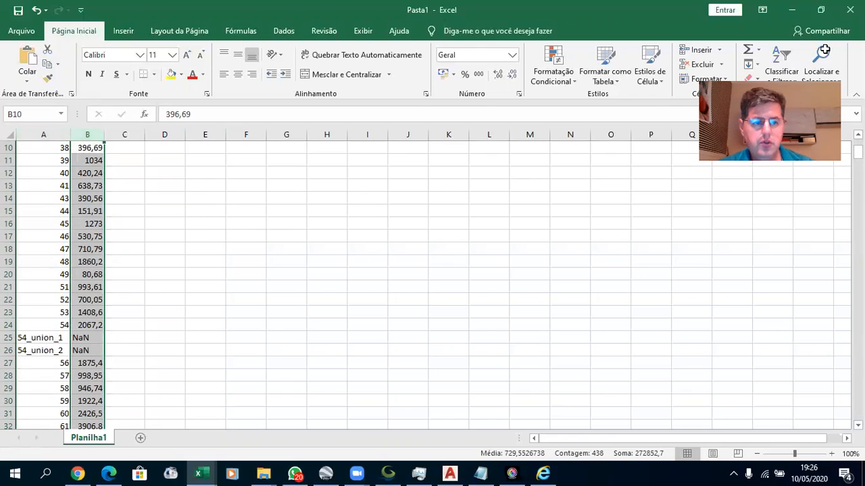
left_click(781, 75)
left_click(747, 141)
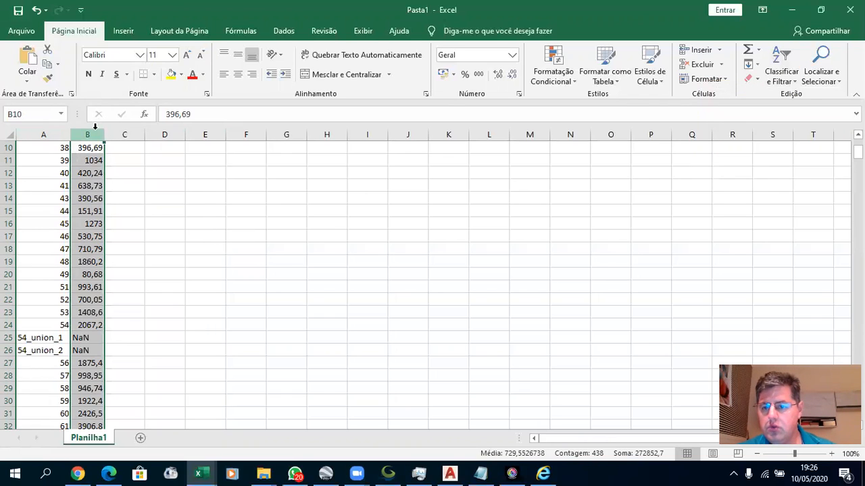
Step: In the m2 filter, exclude NaN and the area values 0, 0,1, 0,4, 0,43, 16,89, 18,12 and 31,16
scroll(101, 134, "up", 3)
left_click(98, 148)
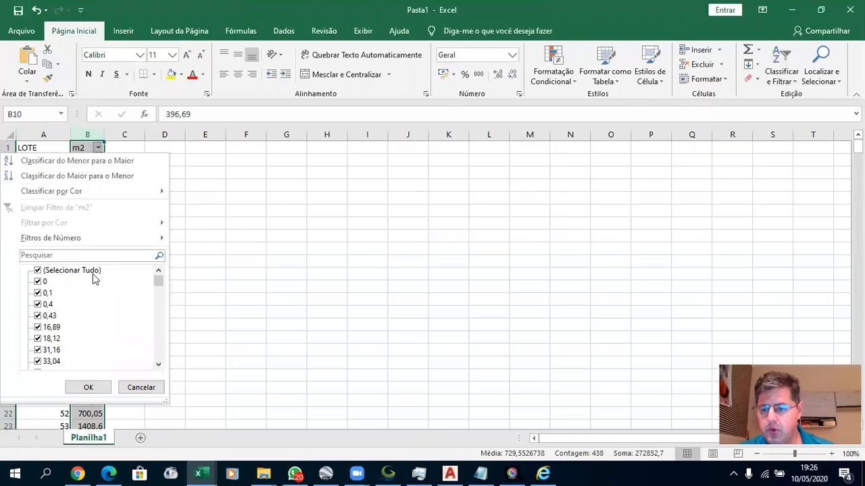
left_click_drag(158, 289, 157, 371)
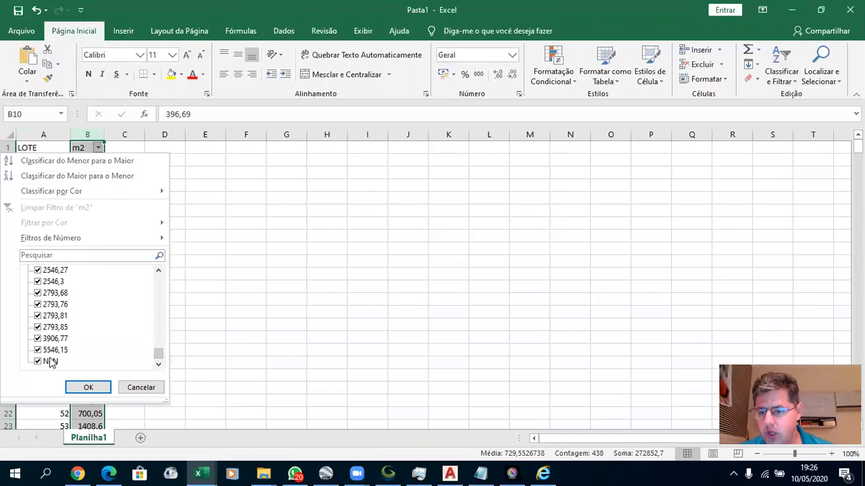
left_click_drag(162, 354, 175, 277)
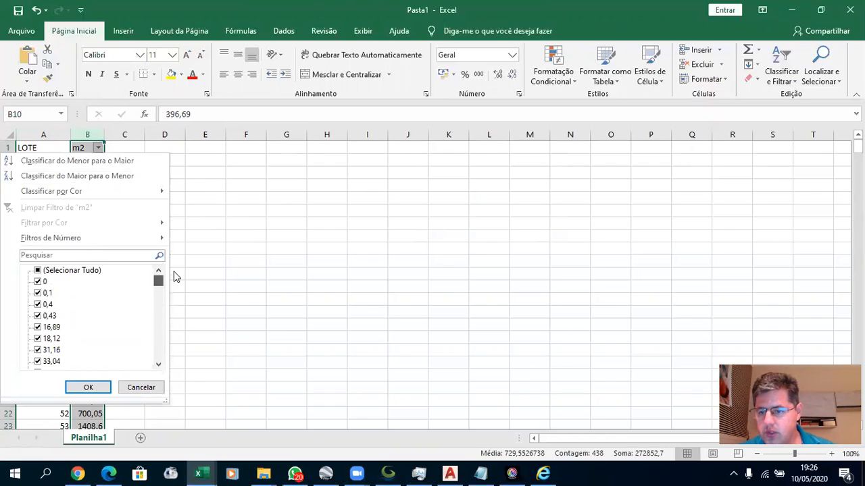
left_click(38, 305)
left_click(38, 293)
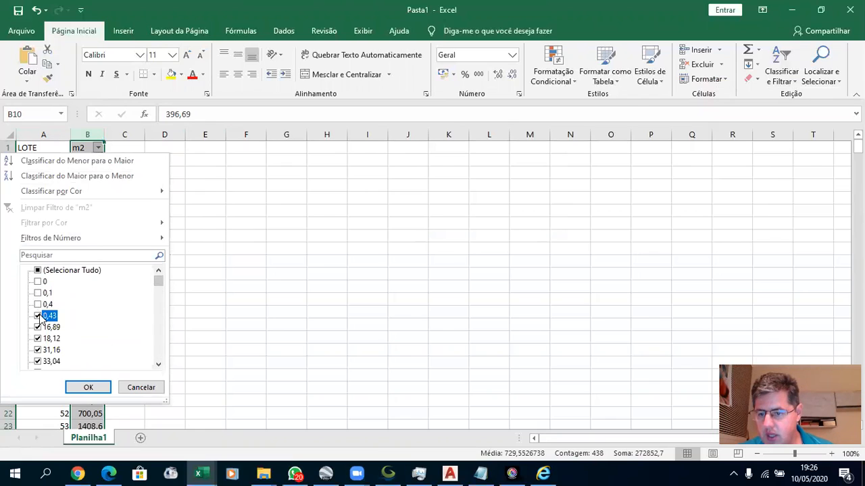
left_click(38, 327)
left_click(38, 338)
left_click(37, 350)
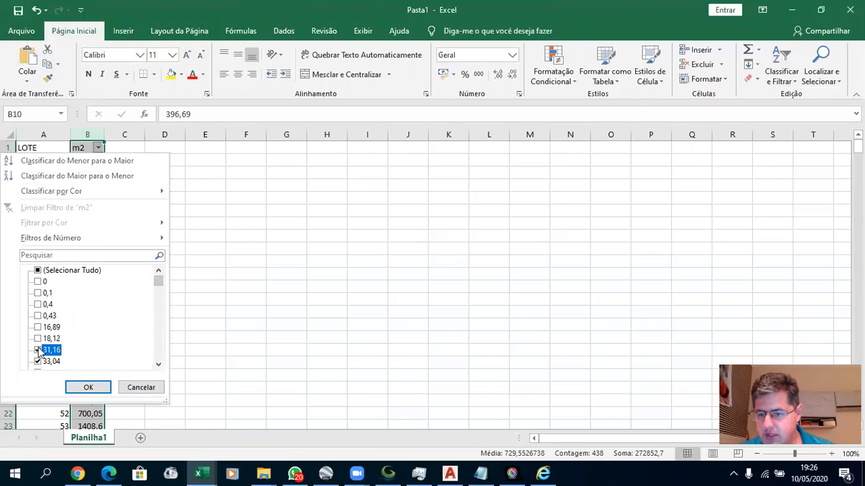
Step: Also exclude the area values 33,04, 80,68 and 91,14 from the m2 filter
scroll(42, 351, "down", 1)
left_click(38, 327)
left_click(37, 339)
left_click(38, 350)
scroll(42, 345, "down", 2)
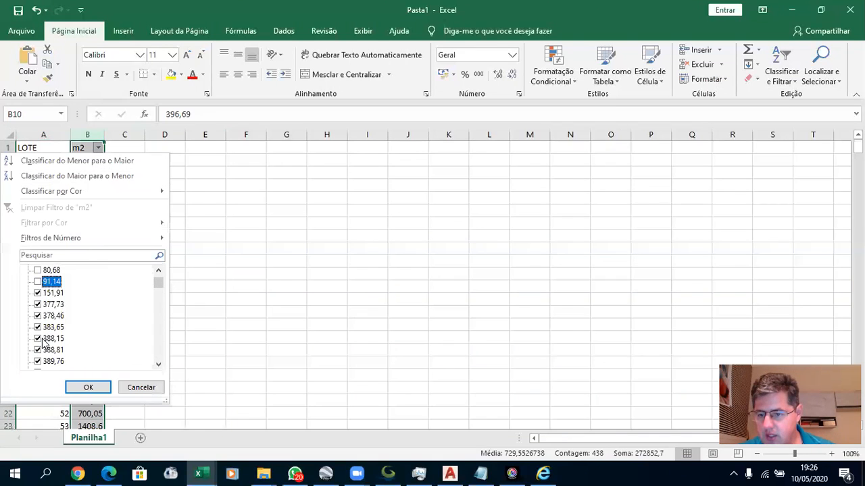
left_click(38, 271)
left_click(38, 281)
scroll(40, 285, "up", 2)
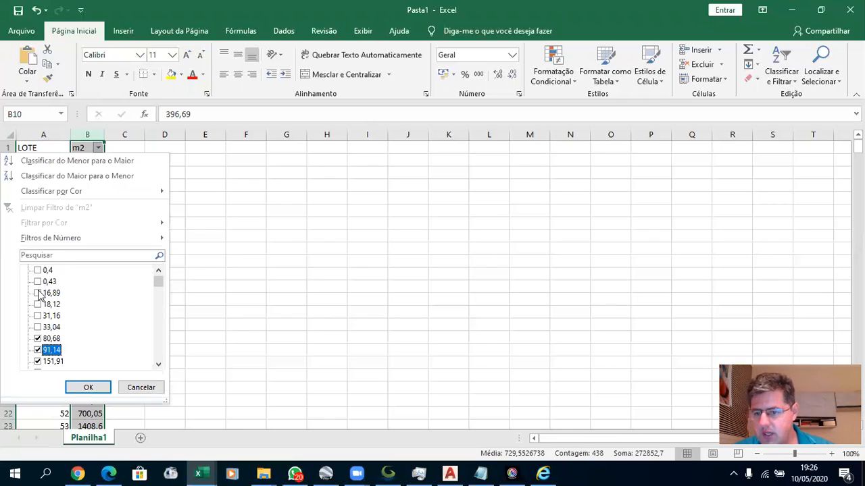
scroll(39, 291, "down", 1)
left_click(38, 305)
left_click(39, 316)
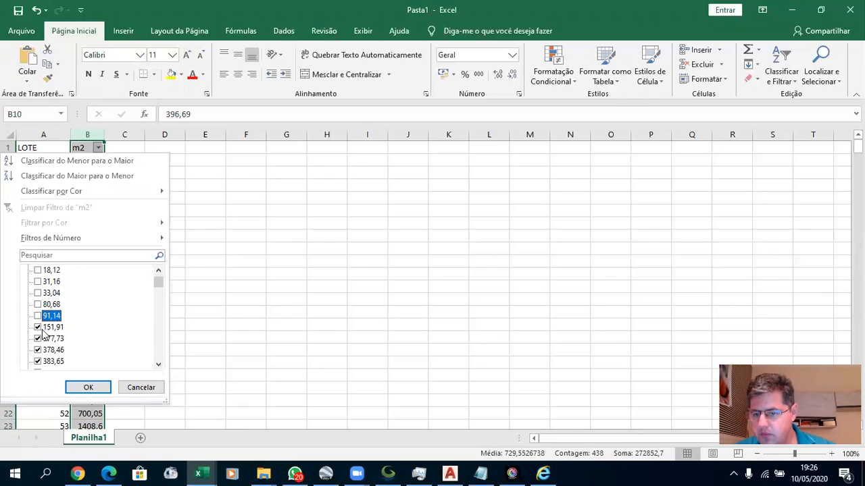
Step: Check the smallest areas in the m2 filter list and apply the filter with 91,14 excluded
scroll(42, 331, "down", 1)
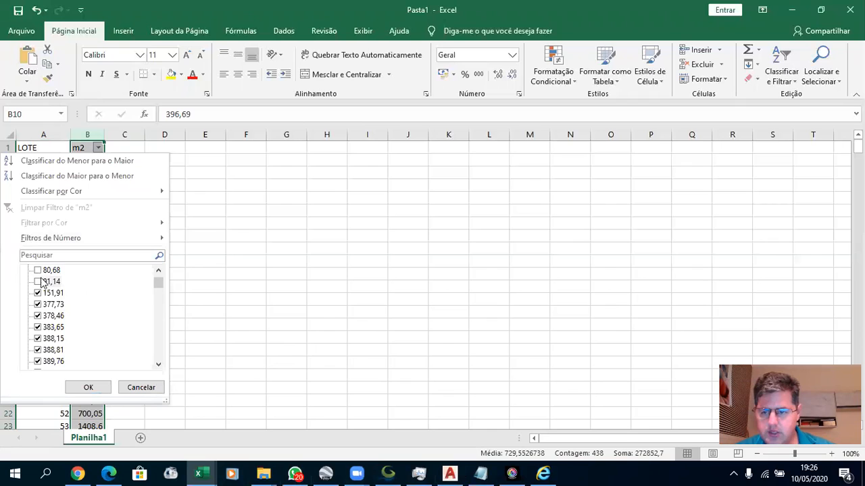
scroll(54, 307, "down", 1)
scroll(64, 314, "up", 1)
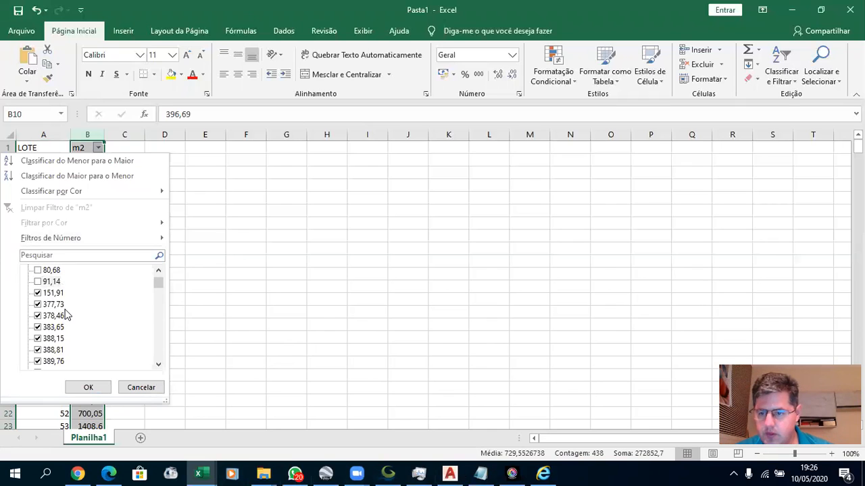
left_click(37, 280)
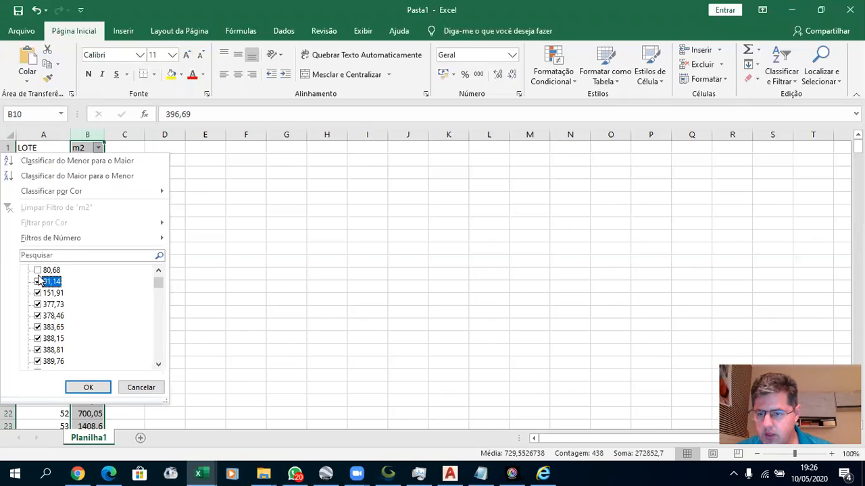
left_click(38, 281)
scroll(64, 277, "up", 1)
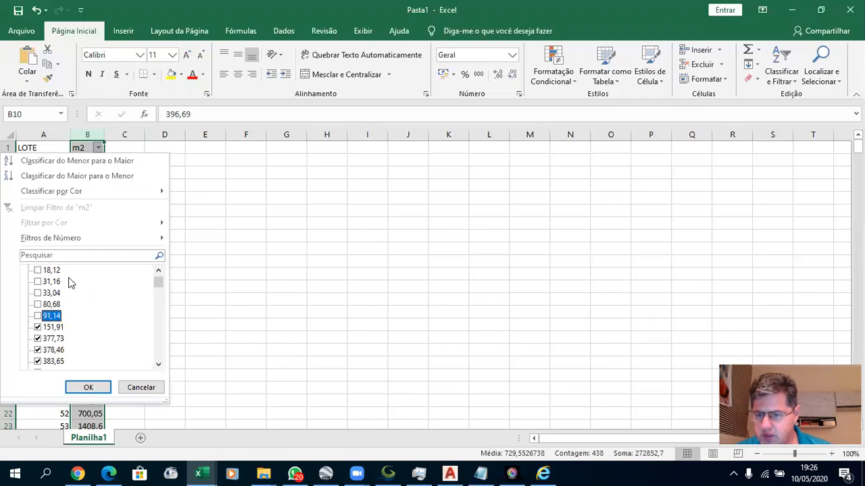
left_click(83, 386)
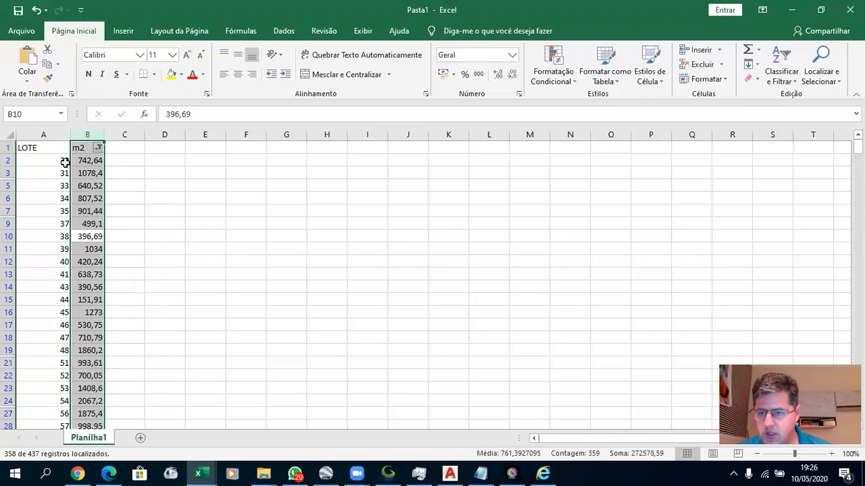
Step: Copy the filtered LOTE and m2 table and paste it at A1 of a new worksheet
left_click(50, 147)
key("ctrl+a")
key("ctrl+c")
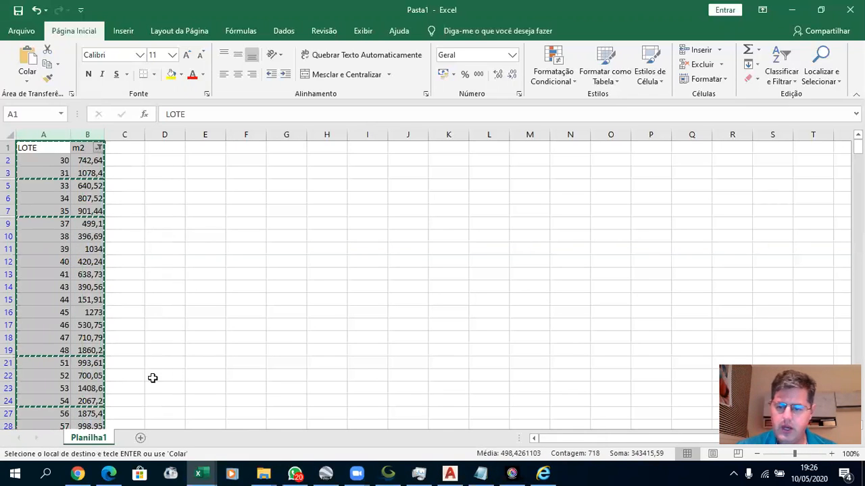
key("shift+F11")
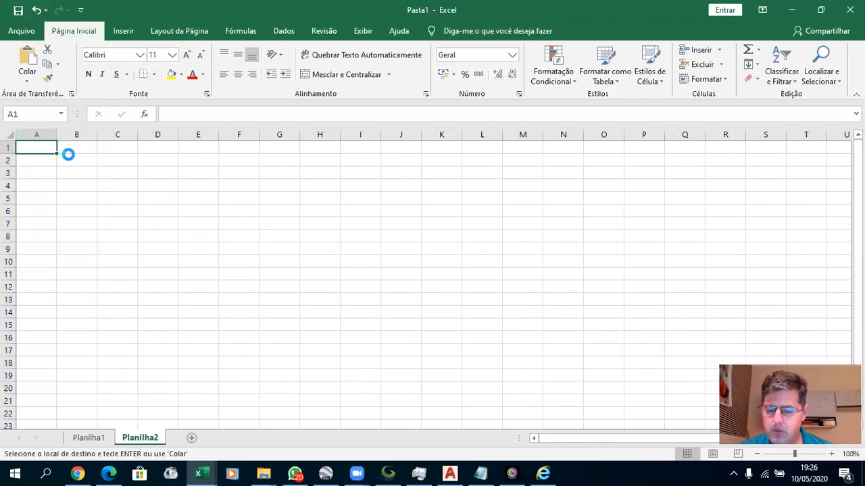
key("ctrl+v")
Step: Sort the pasted table by LOTE cell values from smallest to largest, treating the first row as headers
left_click_drag(39, 135, 84, 135)
left_click(781, 75)
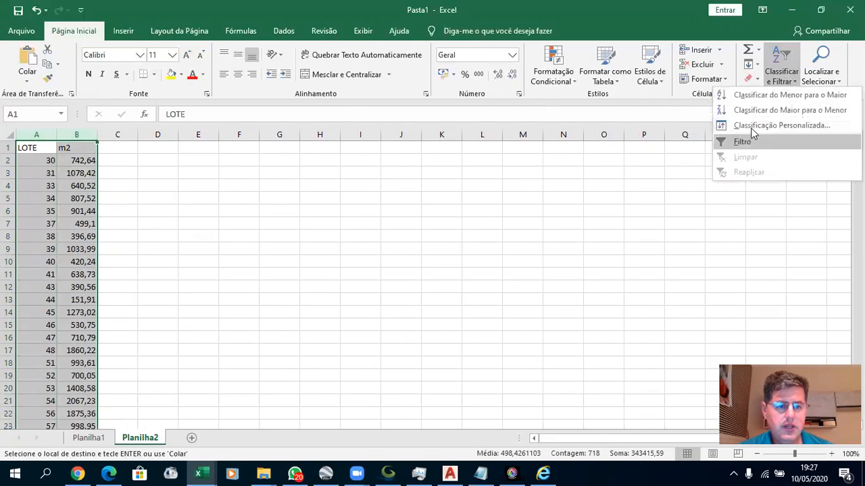
left_click(781, 125)
left_click(284, 70)
left_click(231, 82)
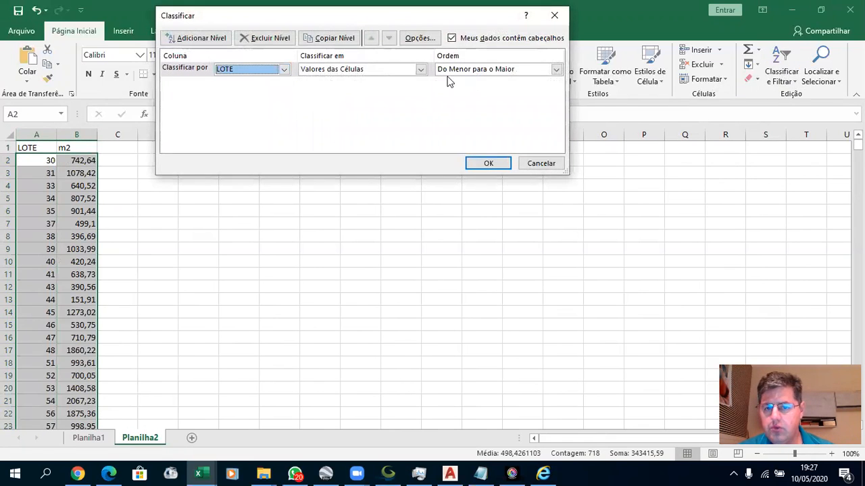
left_click(487, 163)
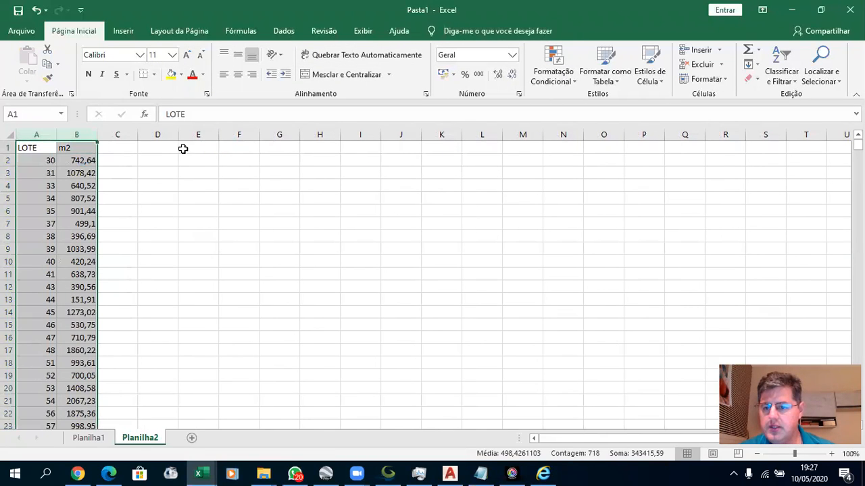
Step: Auto-fit the LOTE column's width so the full lot names at the end of the table can be read
scroll(32, 230, "down", 20)
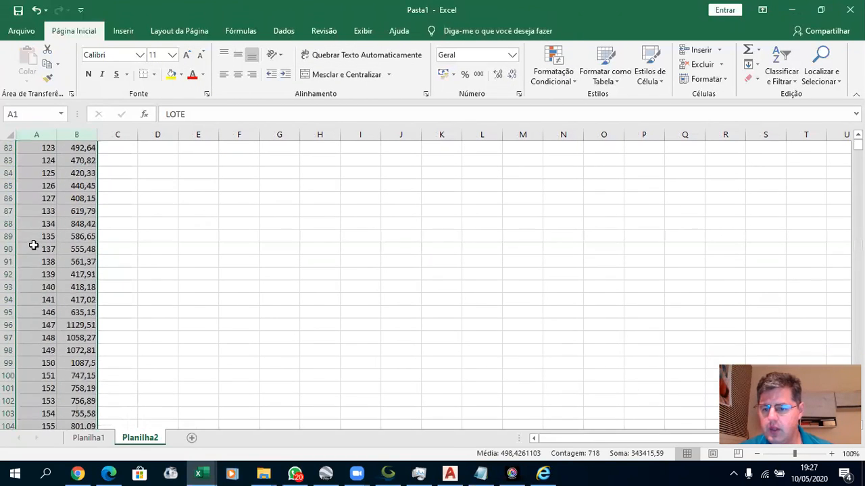
scroll(34, 255, "down", 20)
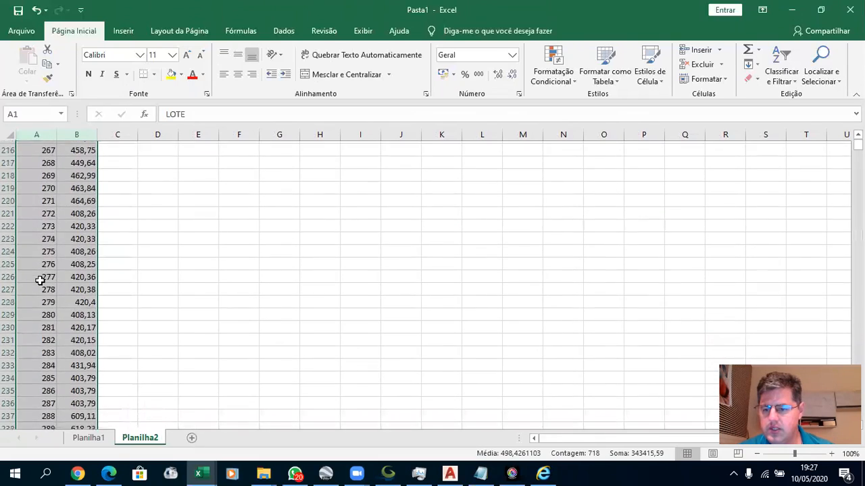
scroll(45, 286, "down", 20)
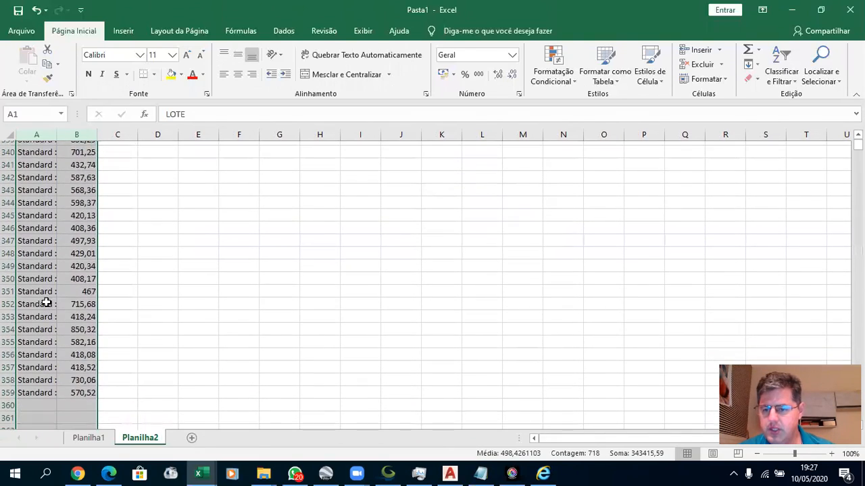
double_click(57, 134)
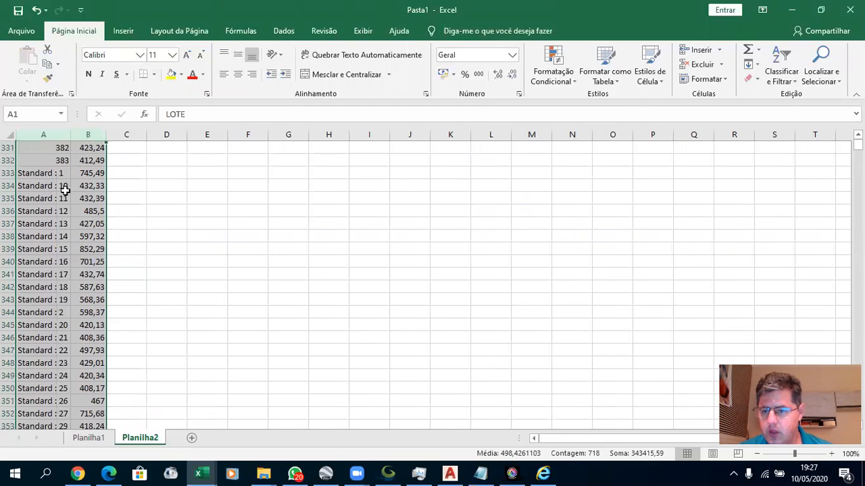
Step: Copy the "Standard :" prefix text from the first text-named lot in cell A333
left_click_drag(43, 175, 24, 300)
scroll(24, 300, "up", 5)
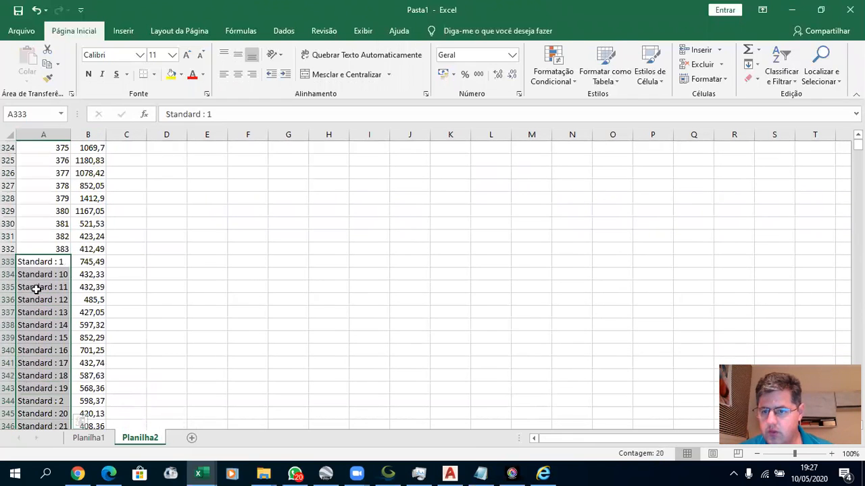
scroll(34, 283, "down", 4)
scroll(35, 233, "up", 2)
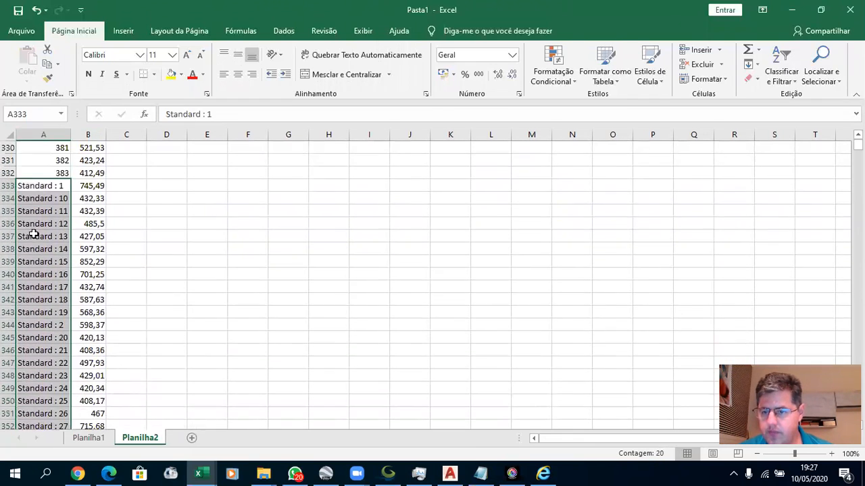
double_click(41, 186)
double_click(42, 187)
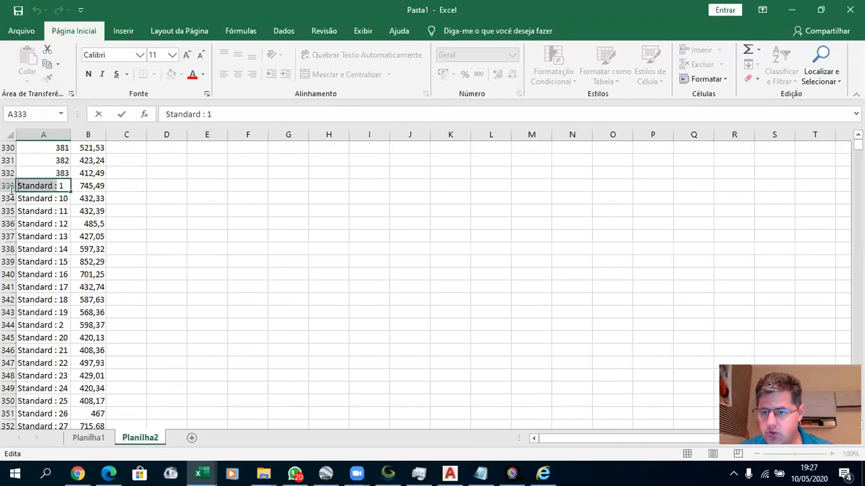
Step: Replace every "Standard :" in the LOTE column with nothing, leaving only the lot numbers
left_click(44, 128)
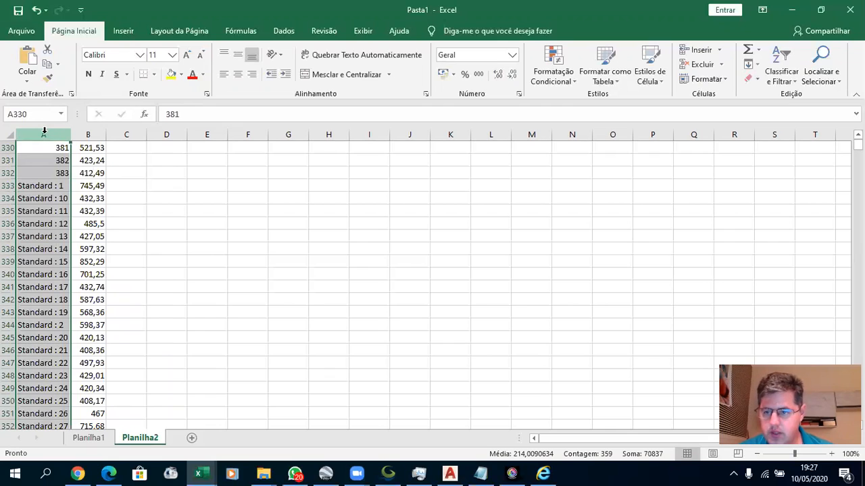
key("ctrl+l")
key("ctrl+v")
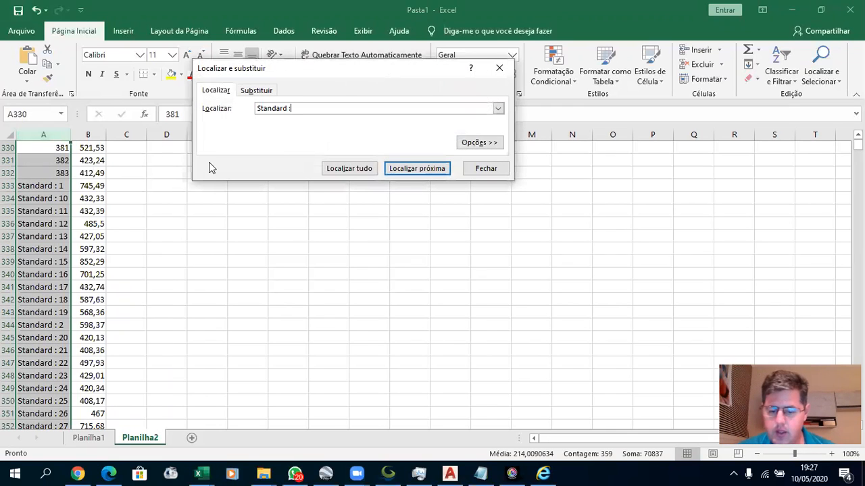
left_click(256, 91)
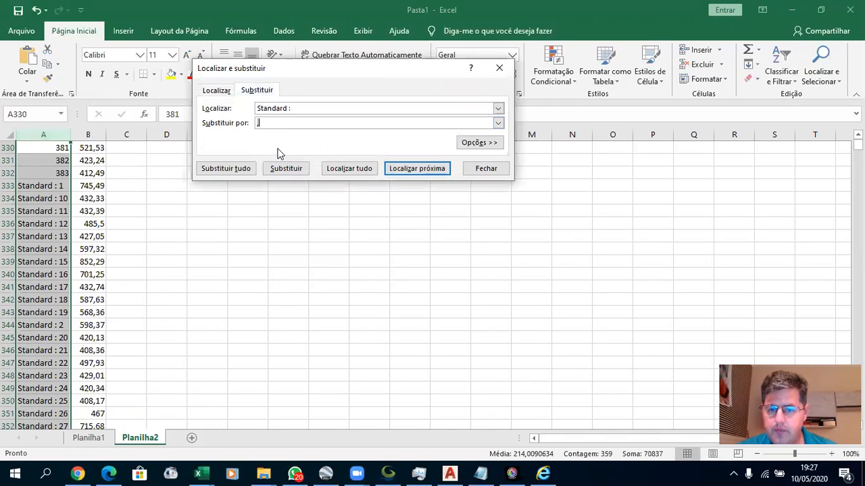
left_click(227, 171)
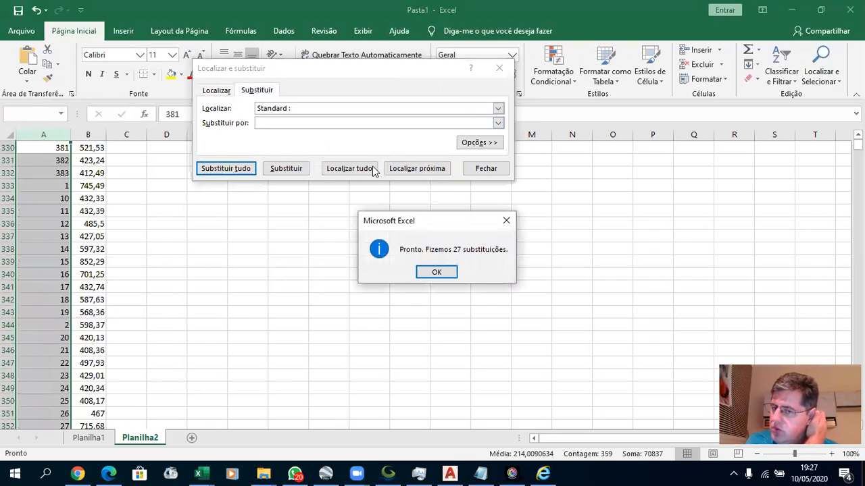
left_click(437, 273)
left_click(501, 68)
Step: Sort the LOTE and m2 columns again by LOTE values from smallest to largest and check the order
left_click_drag(43, 134, 99, 133)
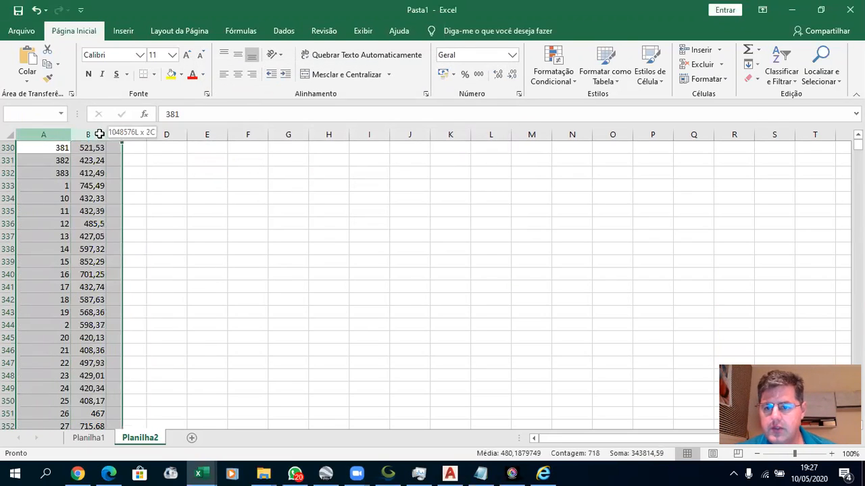
left_click(781, 71)
left_click(770, 126)
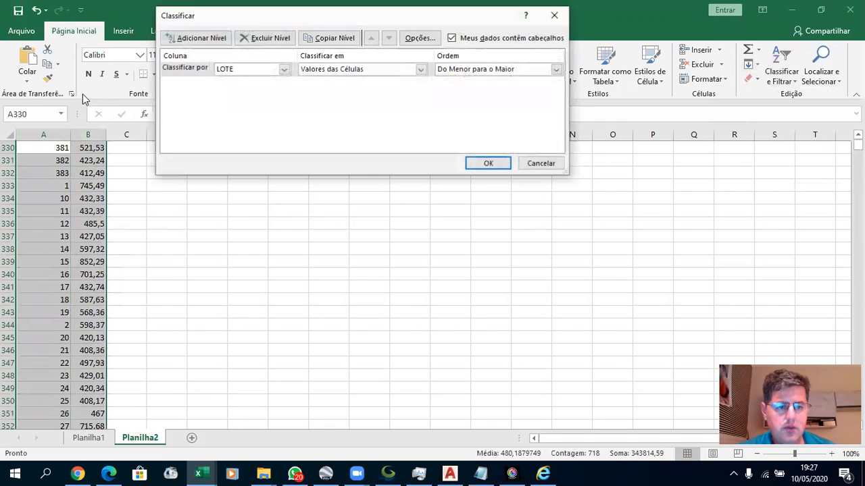
left_click(489, 164)
scroll(129, 203, "up", 20)
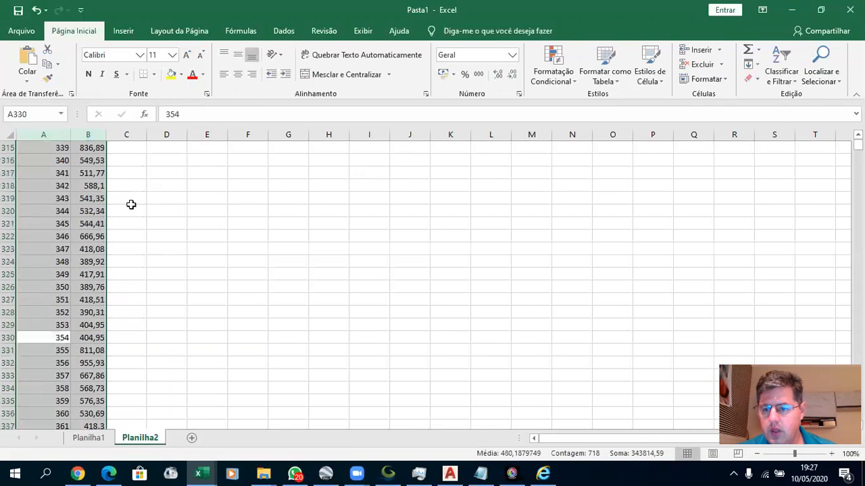
scroll(844, 290, "up", 20)
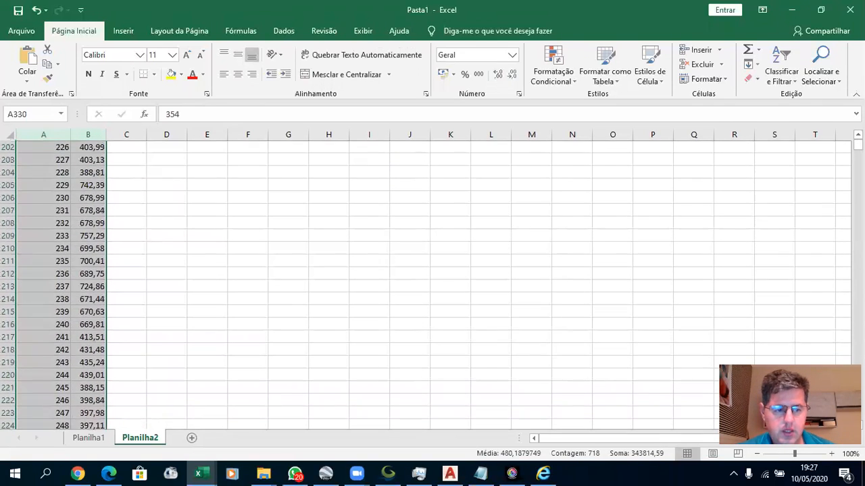
scroll(831, 229, "up", 1)
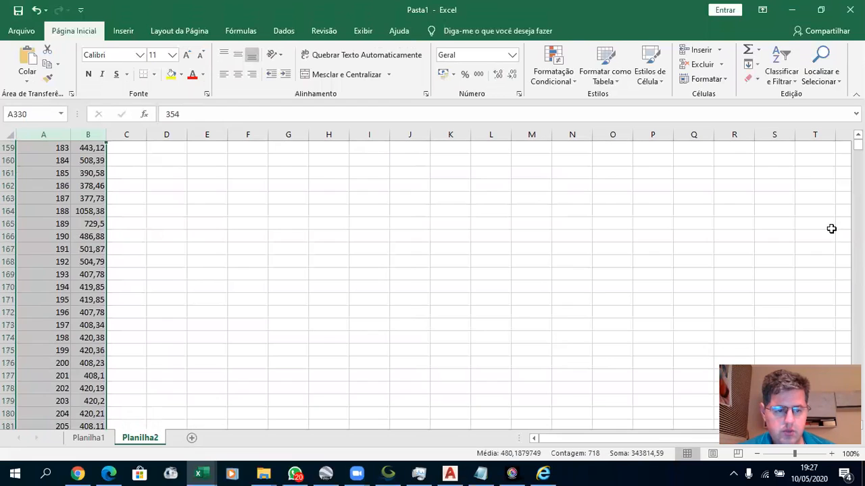
left_click_drag(858, 144, 857, 140)
left_click(158, 175)
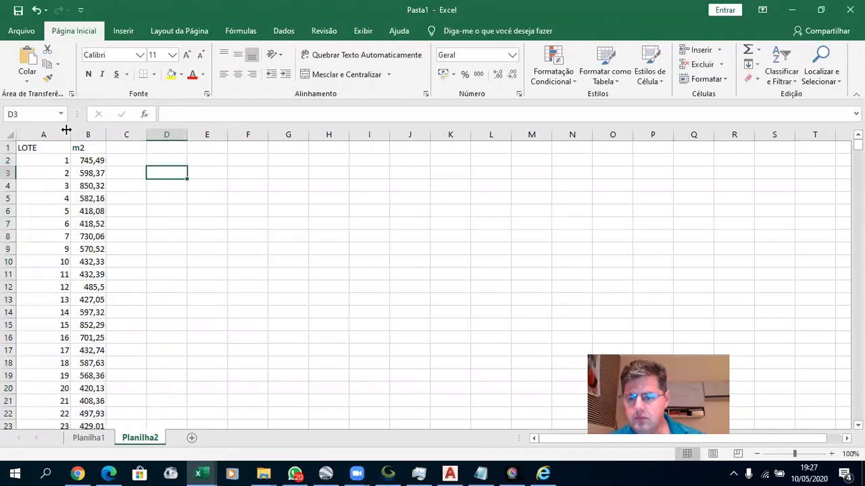
Step: Copy the sorted LOTE and m2 columns and paste them at A1 of a new worksheet
left_click_drag(42, 137, 98, 138)
scroll(142, 249, "down", 11)
scroll(800, 270, "down", 6)
left_click_drag(858, 145, 815, 109)
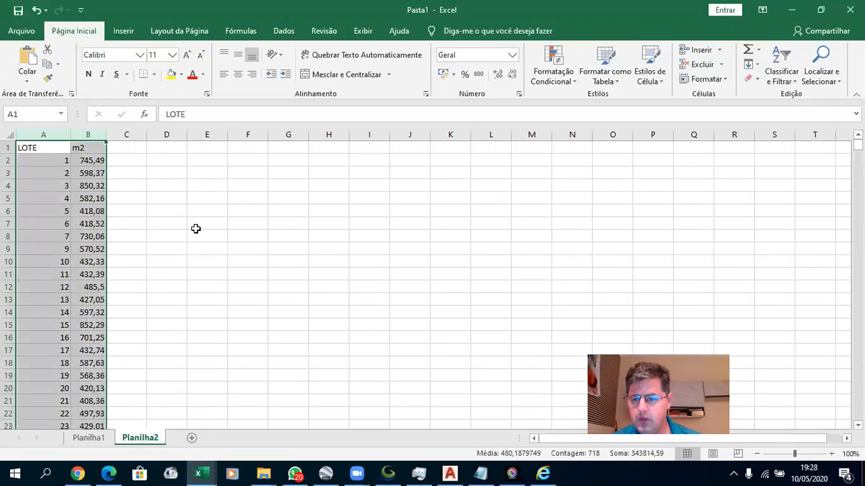
key("ctrl+c")
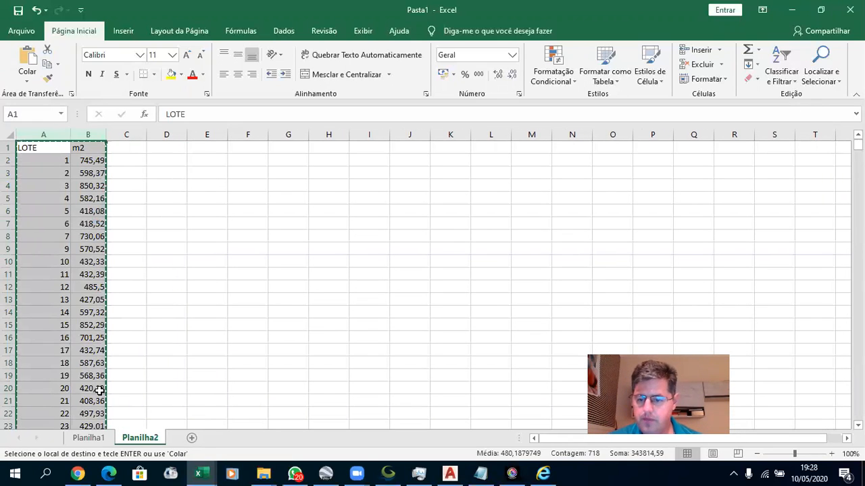
key("shift+F11")
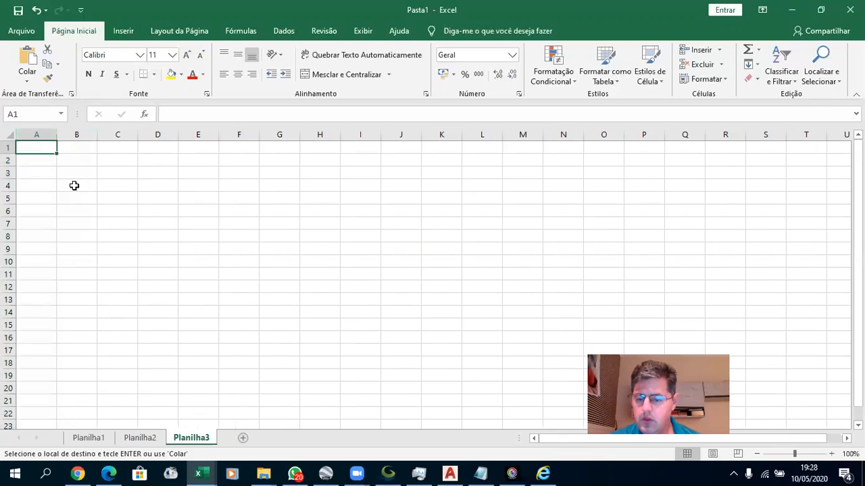
key("ctrl+v")
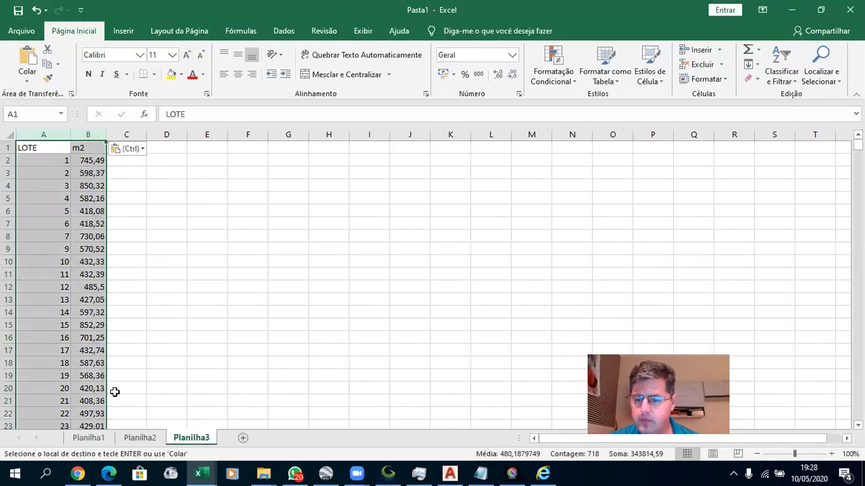
Step: Rename the new worksheet as ÁREAS DOS LOTES
key("alt+h")
type("or")
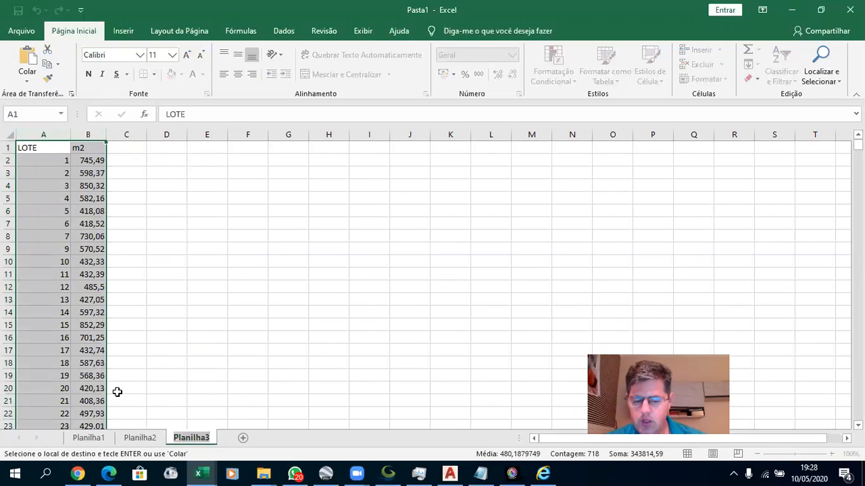
type("ÁREAS DOS LOTES")
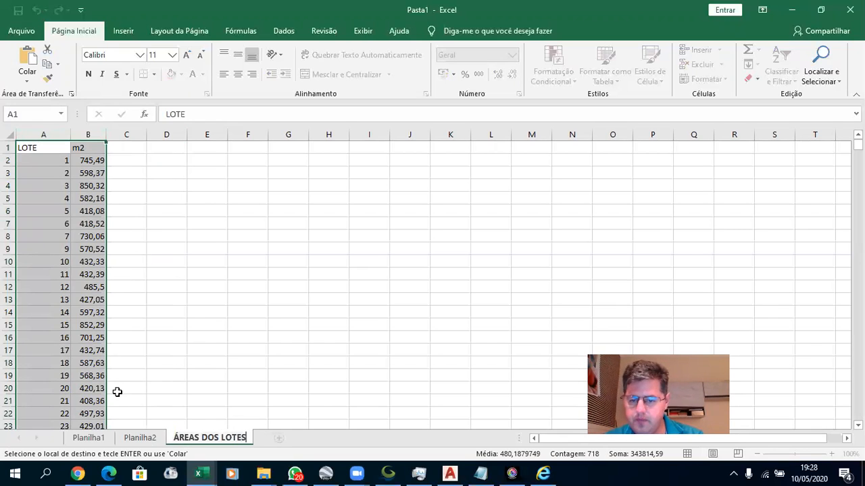
left_click(173, 369)
Step: Delete the worksheets Planilha1 and Planilha2 together
key("ctrl+Page_Up")
key("ctrl+shift+Page_Up")
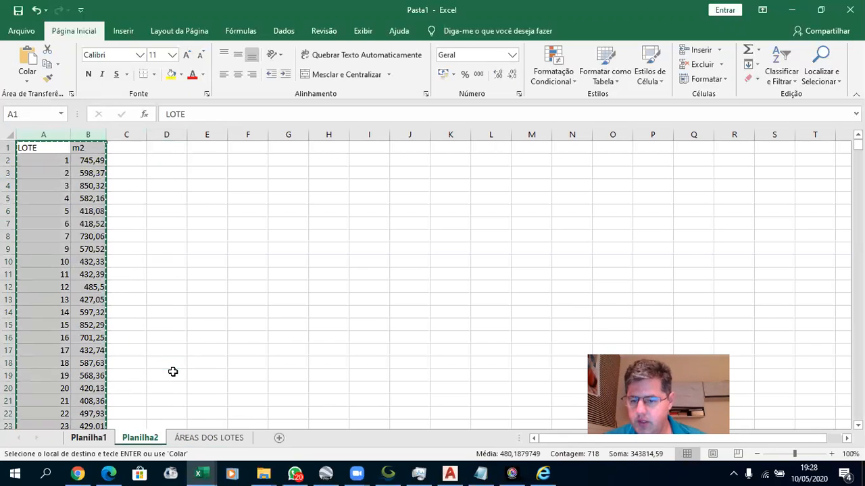
right_click(87, 438)
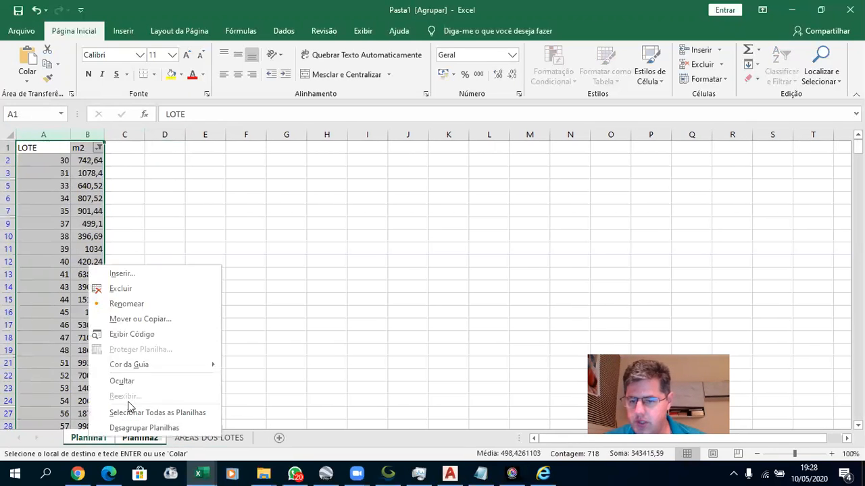
left_click(120, 291)
left_click(411, 272)
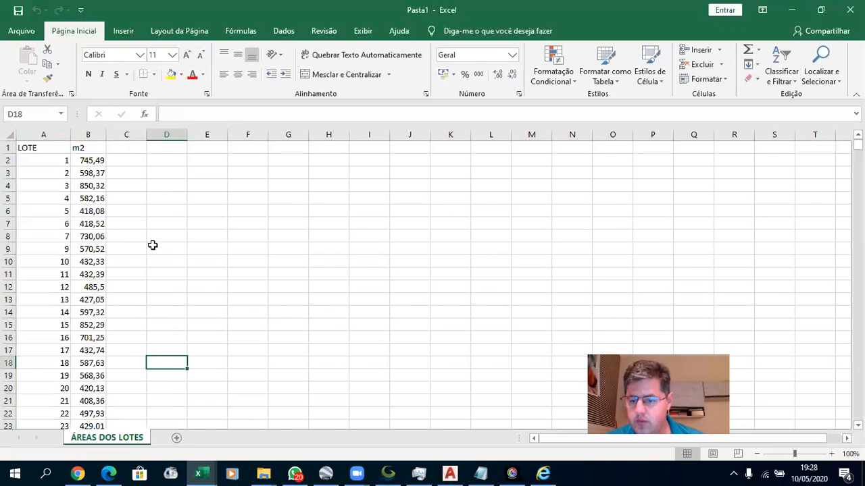
Step: Apply all borders to the lot table in A1:B359
left_click(126, 174)
left_click_drag(38, 147, 92, 398)
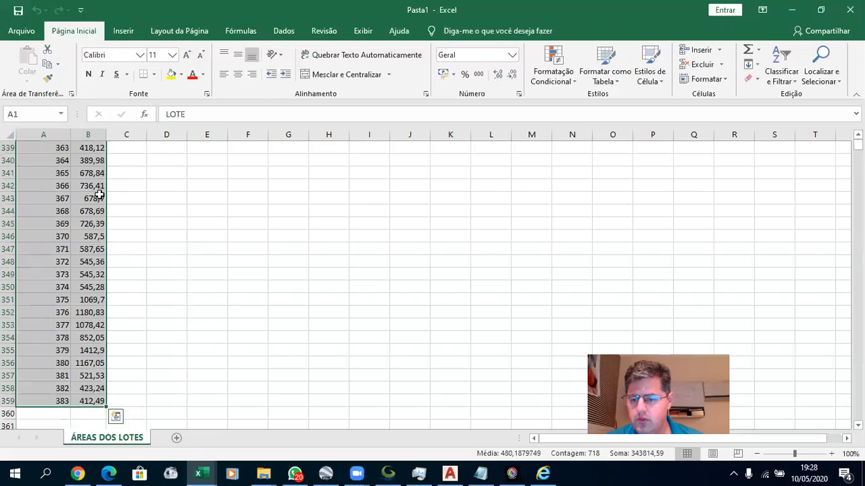
left_click(156, 74)
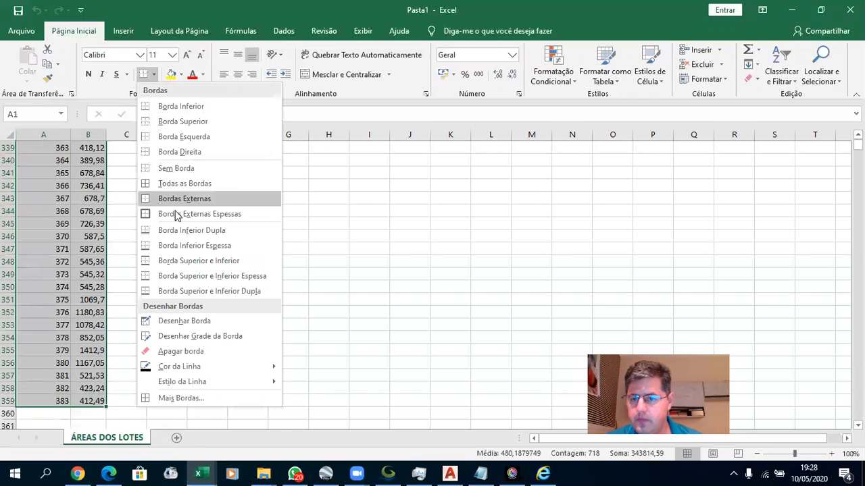
left_click(160, 183)
left_click(160, 273)
Step: Check the bordered table down to its last row and select all m2 values in B2:B359 to read their sum
scroll(159, 267, "down", 20)
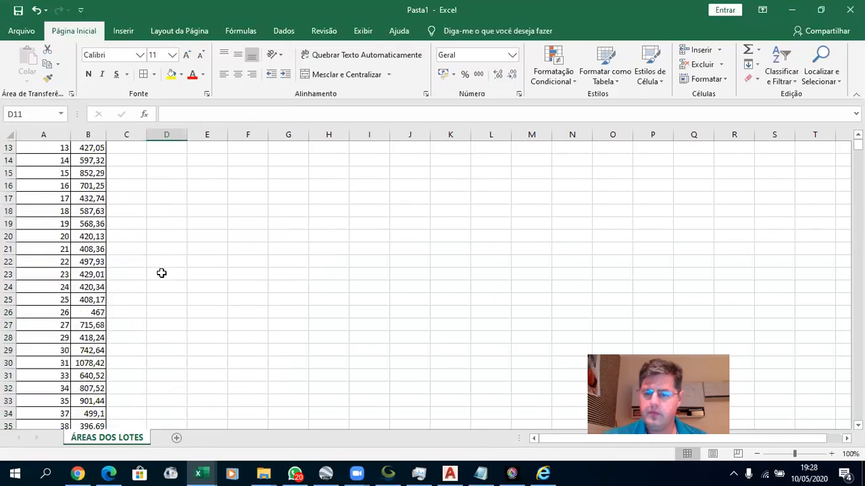
scroll(113, 342, "down", 20)
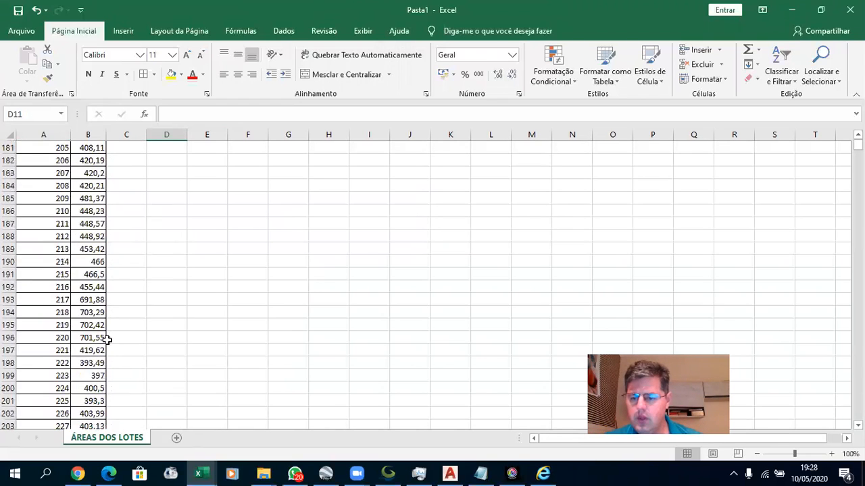
scroll(106, 350, "down", 20)
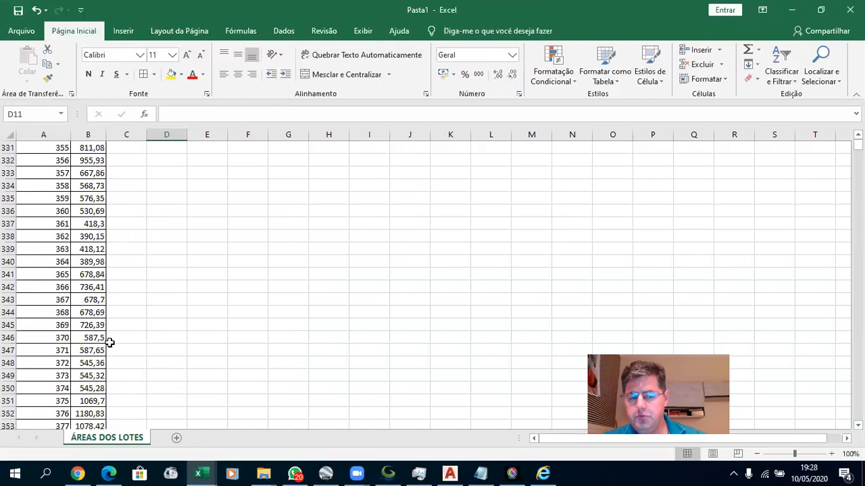
scroll(112, 342, "up", 4)
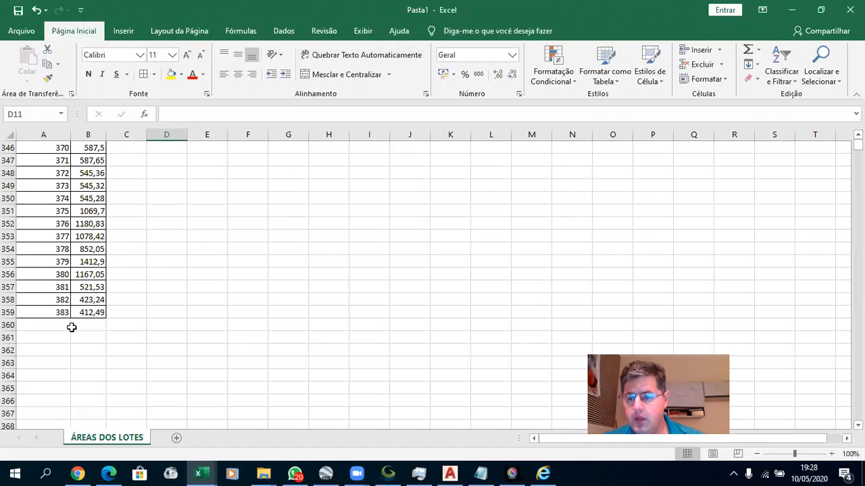
left_click(95, 324)
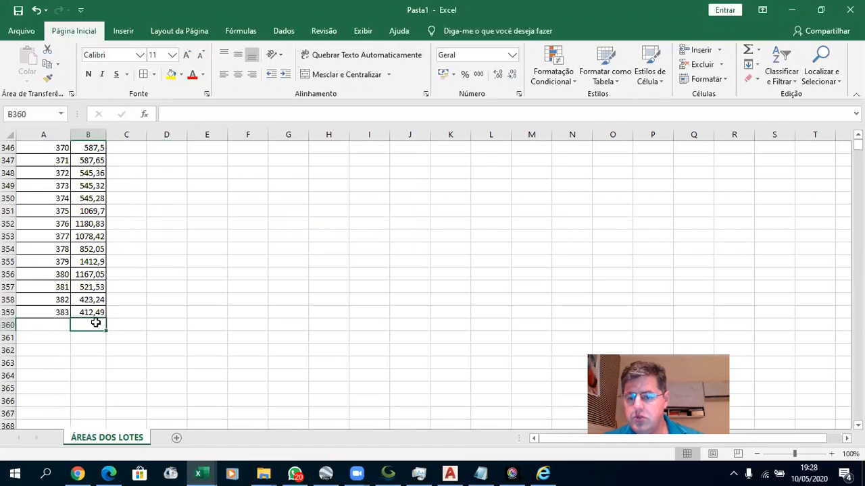
left_click_drag(88, 313, 79, 165)
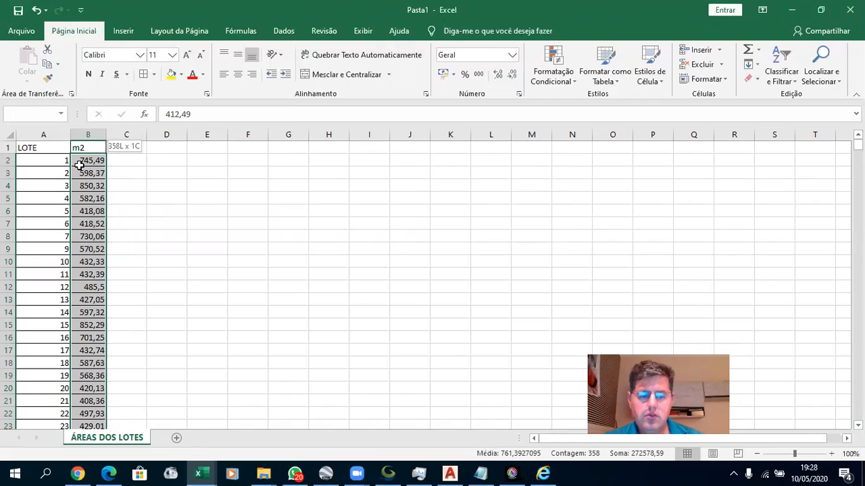
mouse_move(79, 165)
left_mouse_down()
mouse_move(85, 234)
mouse_move(82, 164)
left_mouse_up()
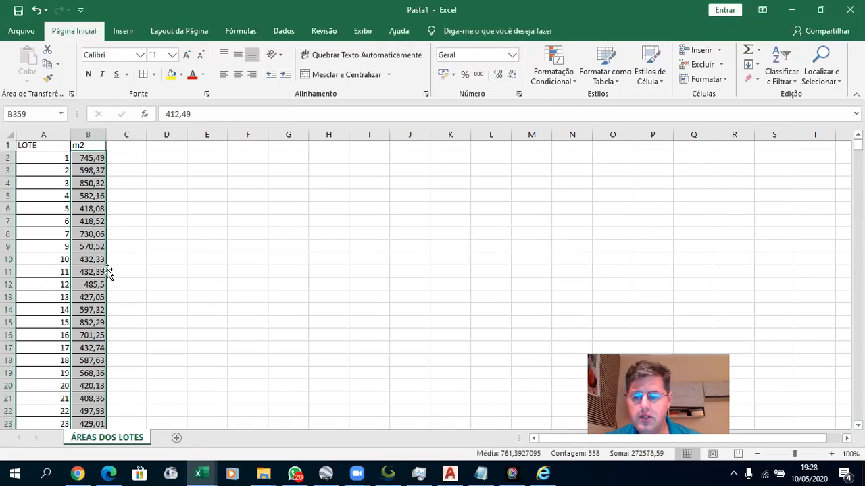
Step: Review the lots from row 52 downward for unusually large m2 values, marking row 55 with lot 63
scroll(106, 270, "down", 17)
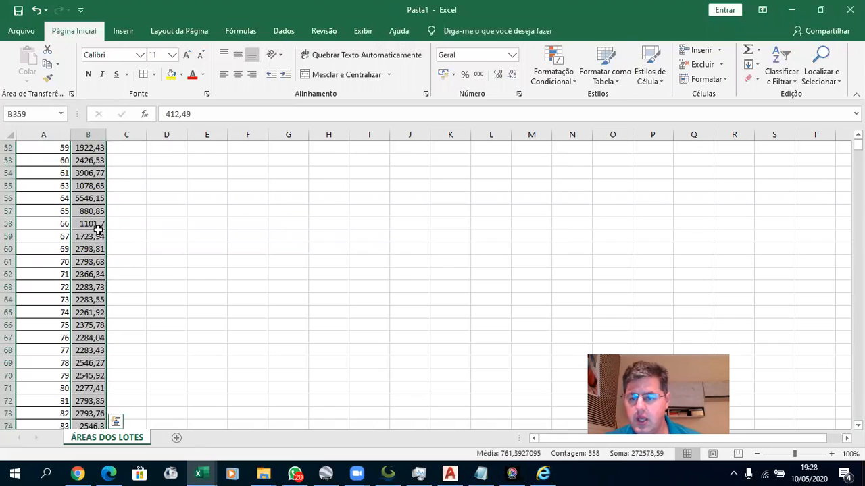
left_click(8, 185)
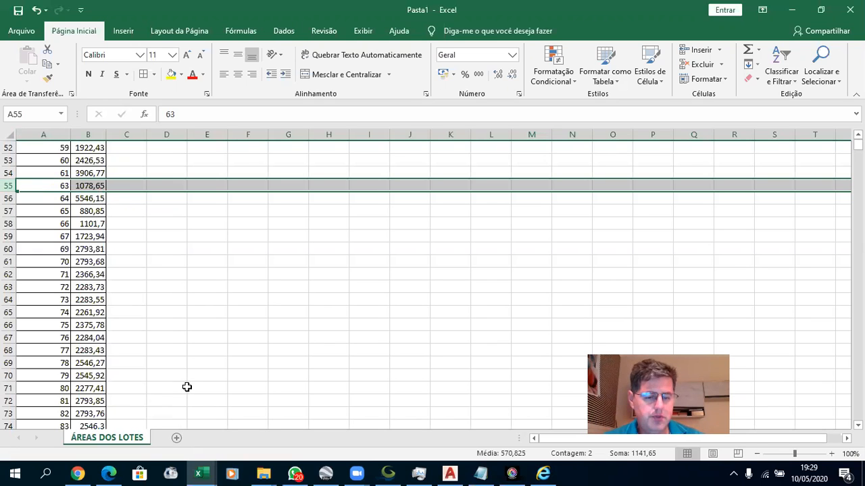
scroll(98, 243, "down", 10)
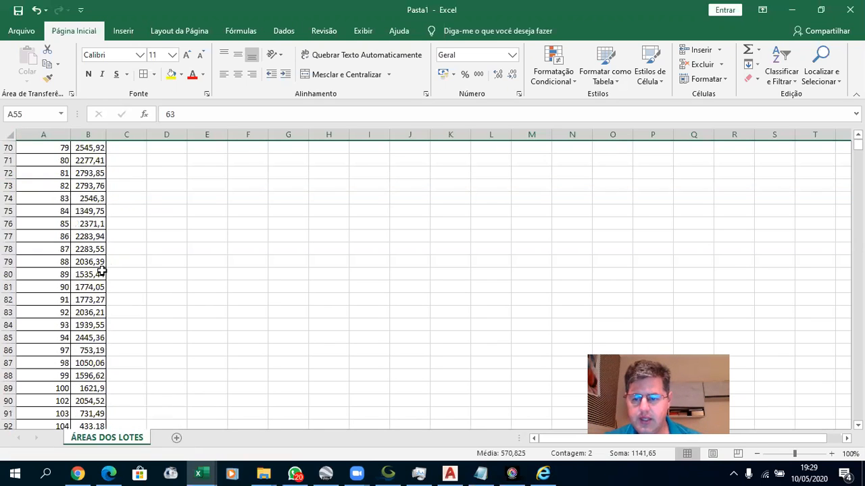
scroll(100, 275, "down", 4)
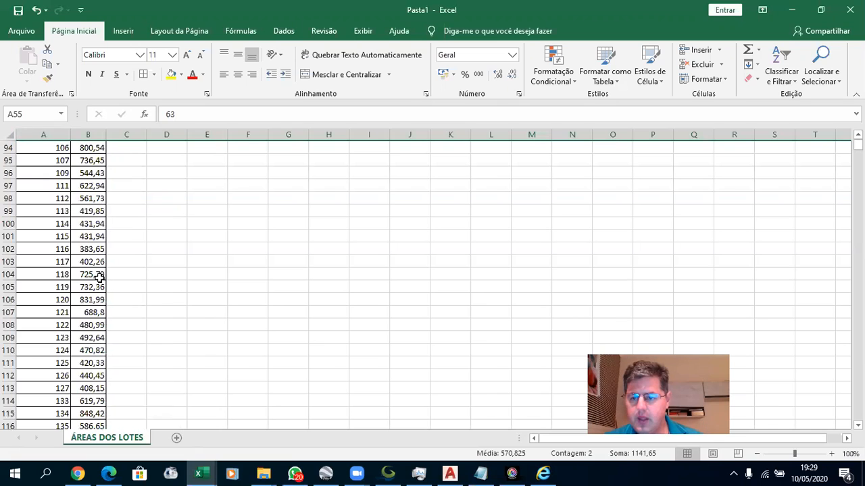
Step: Sum the m2 values into cell B360 below the table and apply the thousands-separator number format to column B
scroll(99, 275, "down", 20)
scroll(99, 313, "down", 20)
scroll(99, 319, "down", 20)
scroll(98, 321, "down", 3)
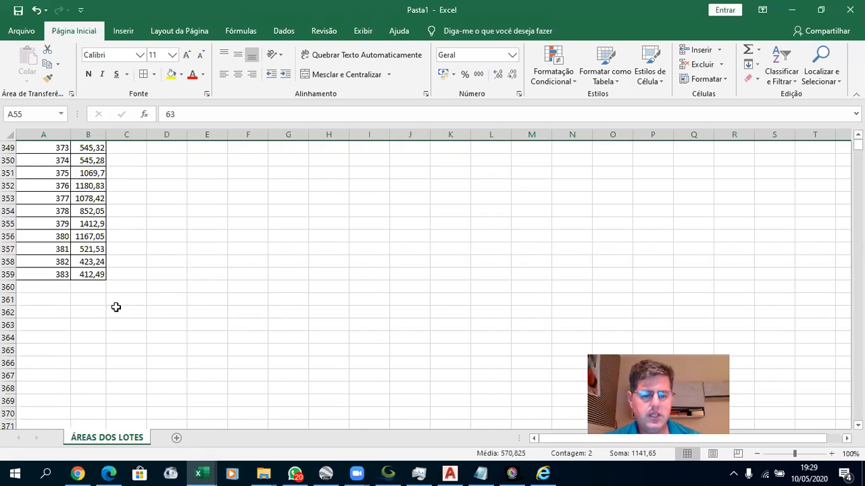
left_click(54, 284)
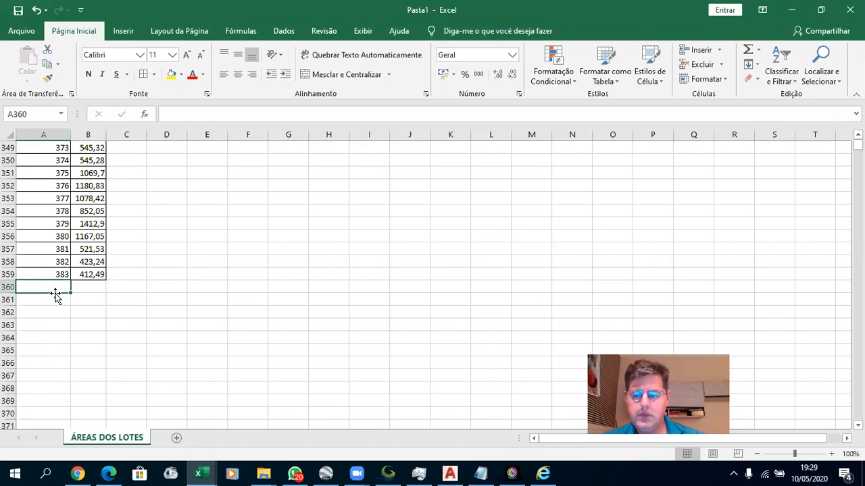
left_click(79, 284)
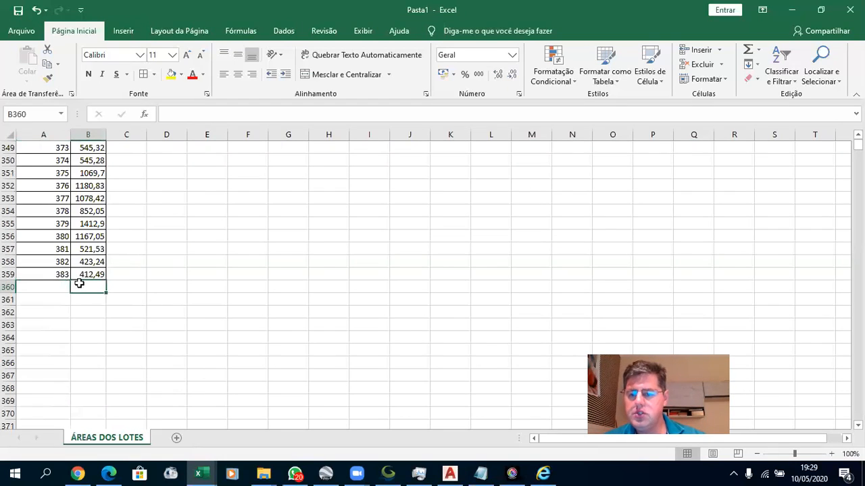
left_click(748, 50)
key("Return")
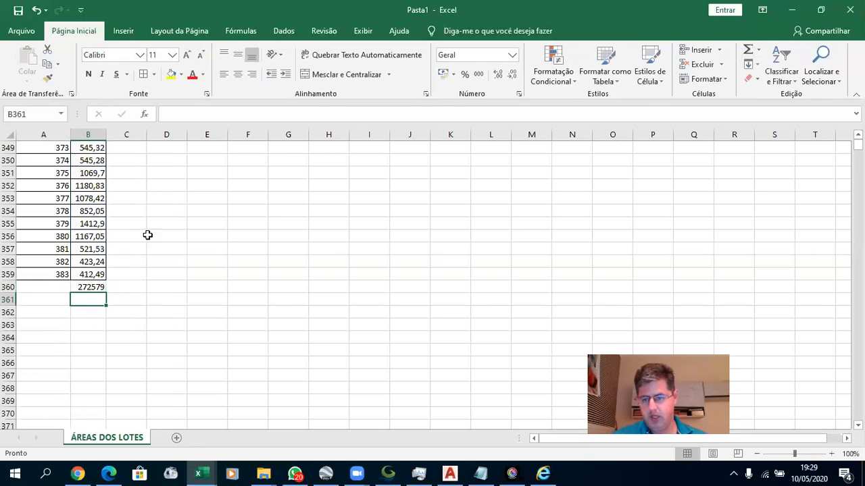
left_click(88, 135)
left_click(480, 73)
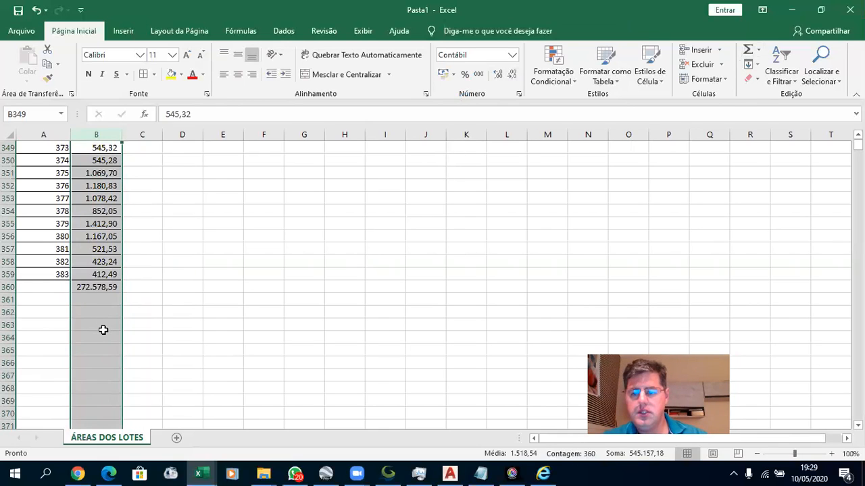
Step: Convert the total area to hectares in C360 by dividing B360 by 10000
left_click(144, 289)
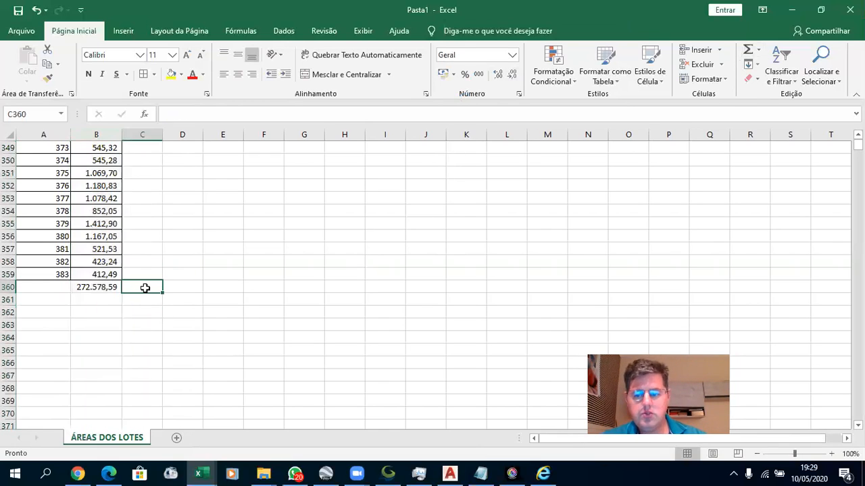
left_click(91, 287)
type("/10000")
key("Return")
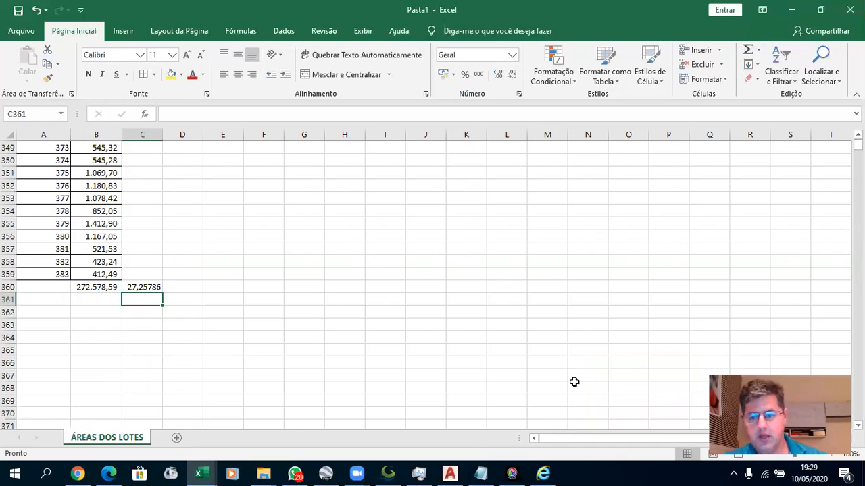
left_click(201, 291)
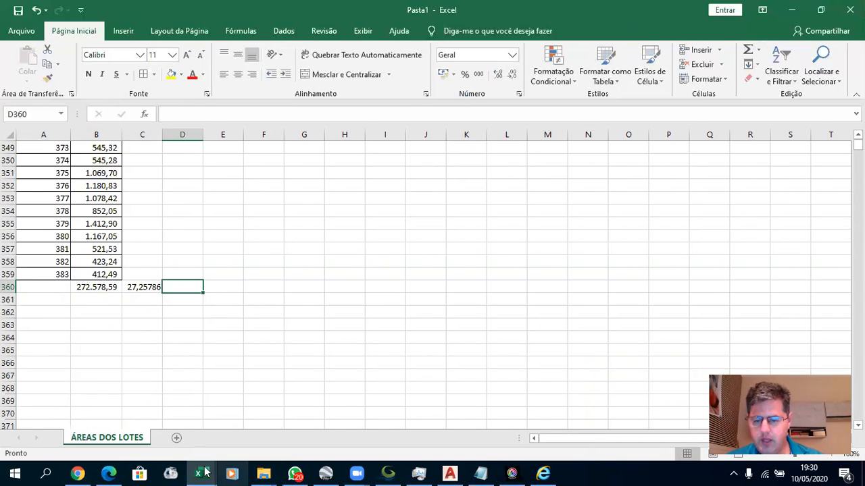
Step: Set up a copy of the worksheet ÁREAS DOS LOTES and look through the available destination workbooks
mouse_move(203, 472)
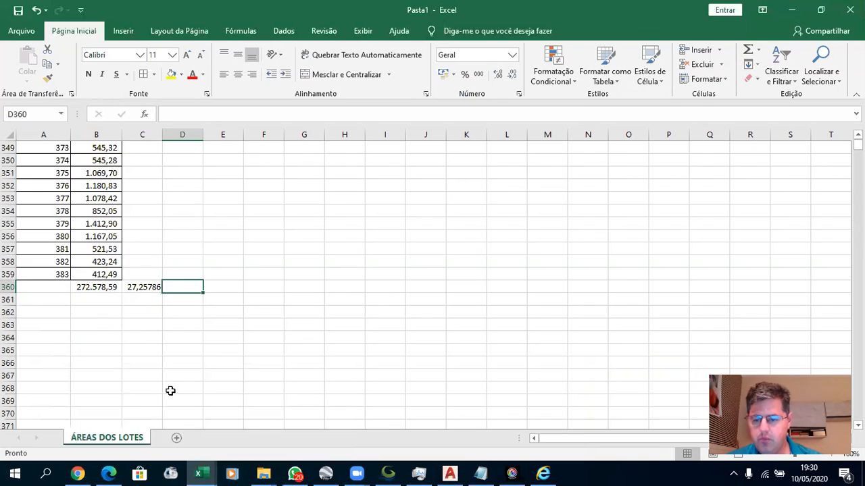
right_click(112, 437)
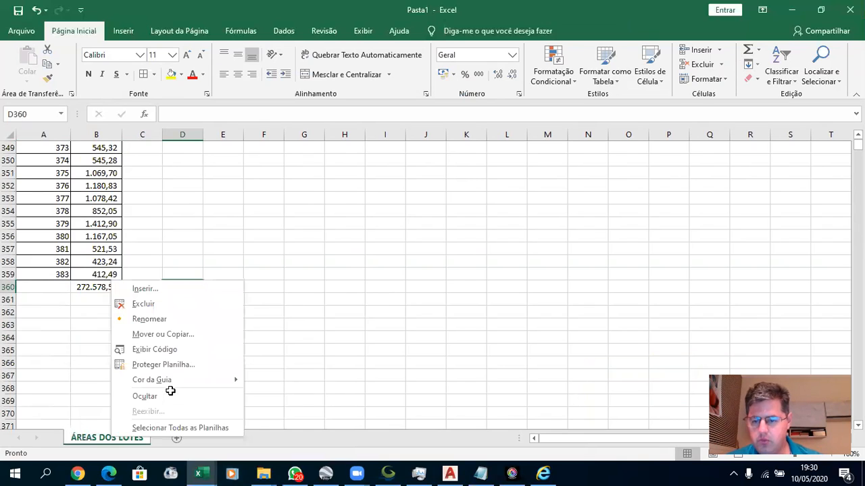
left_click(152, 334)
left_click(112, 287)
left_click(71, 380)
left_click(128, 285)
left_click(119, 286)
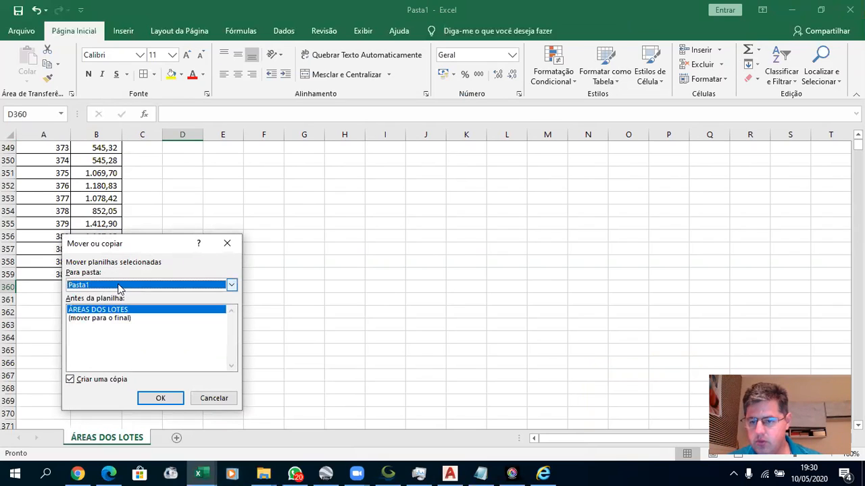
left_click(129, 284)
left_click(129, 284)
left_click(129, 284)
left_click(130, 285)
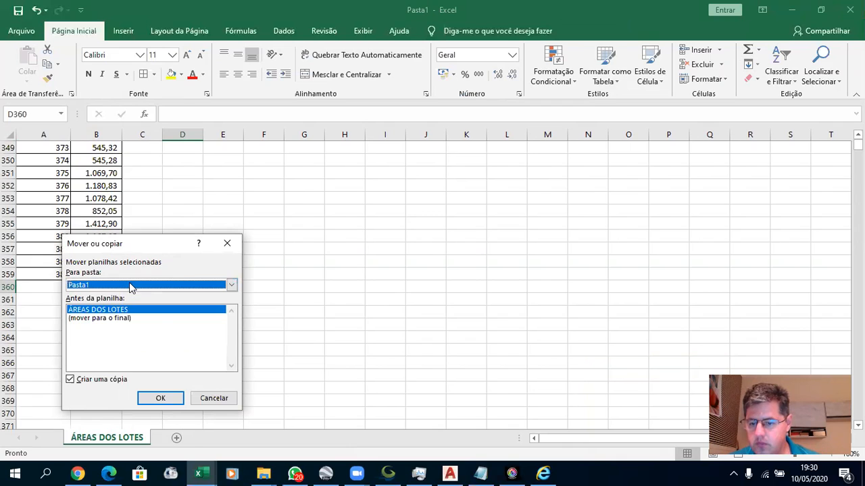
Step: Dismiss the move-or-copy sheet dialog and copy all cells of the ÁREAS DOS LOTES sheet
left_click(227, 244)
left_click(264, 211)
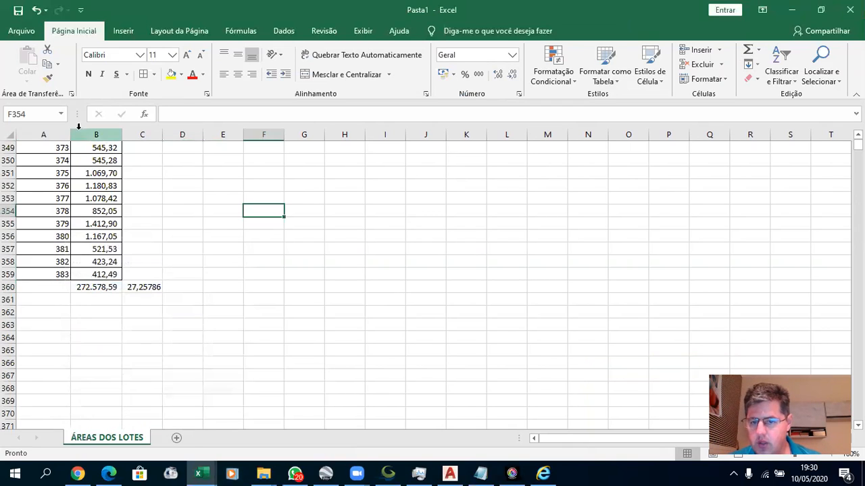
left_click(13, 135)
key("ctrl+c")
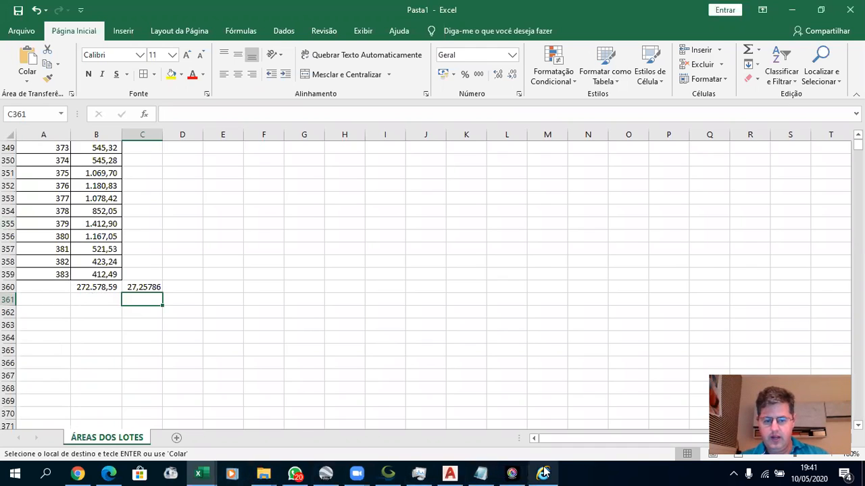
Step: Switch to the ORÇAMENTO LOANDA.xlsx workbook, add a new sheet and paste the copied lot areas starting at A1
mouse_move(208, 471)
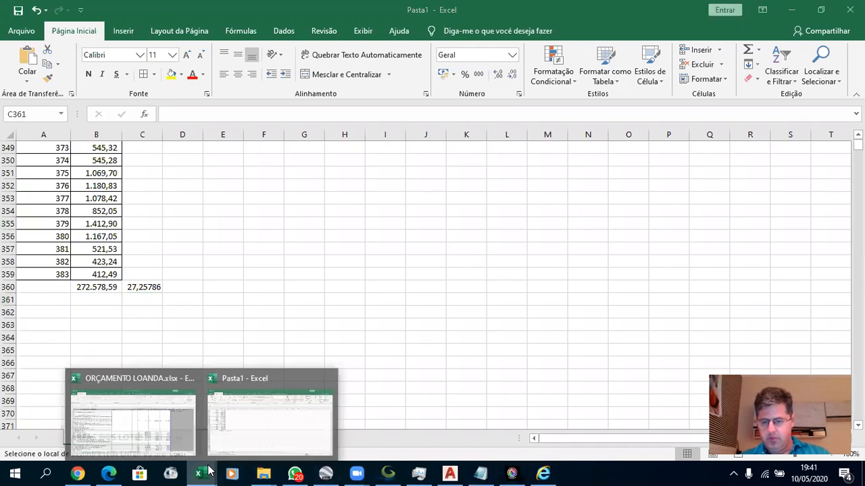
left_click(164, 422)
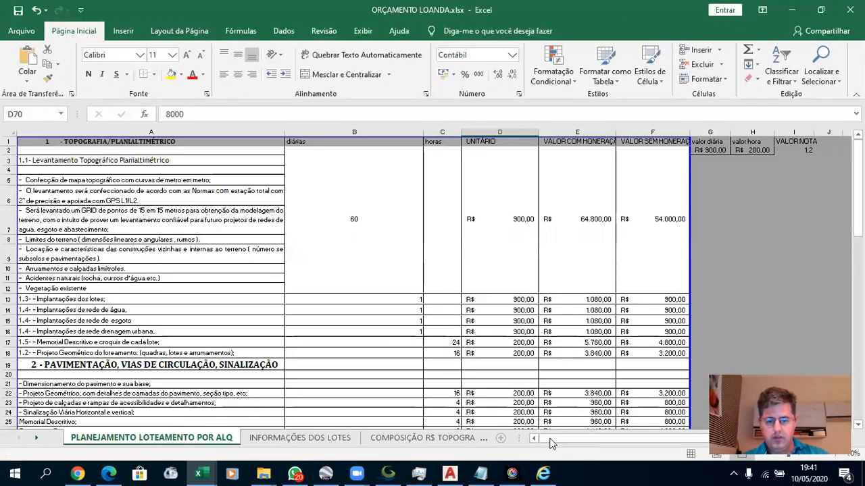
left_click(501, 438)
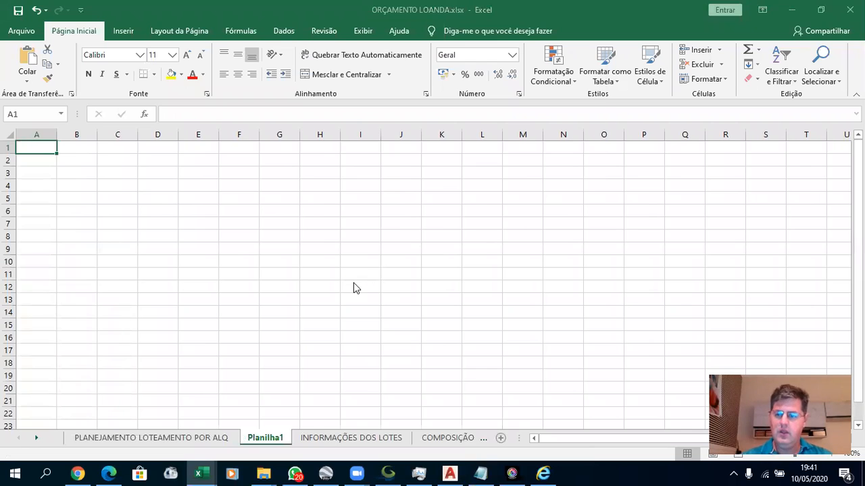
key("ctrl+v")
left_click(584, 140)
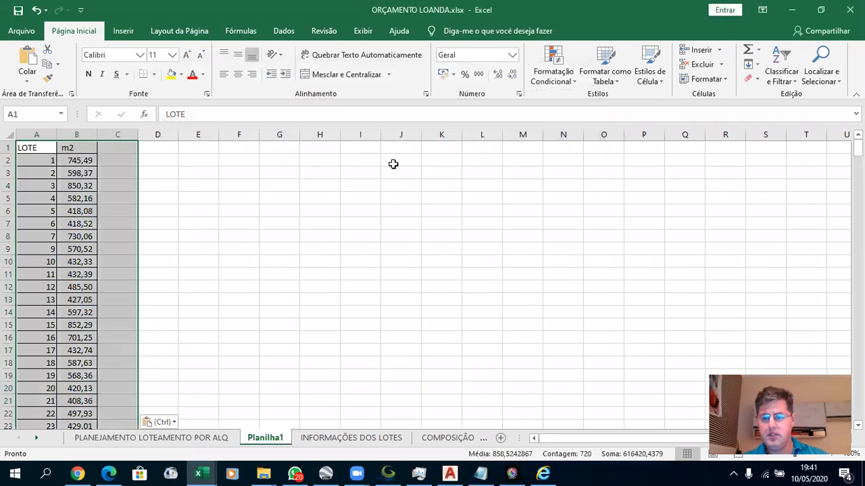
Step: Widen column B of the pasted lot list to fit its area values
scroll(205, 255, "down", 16)
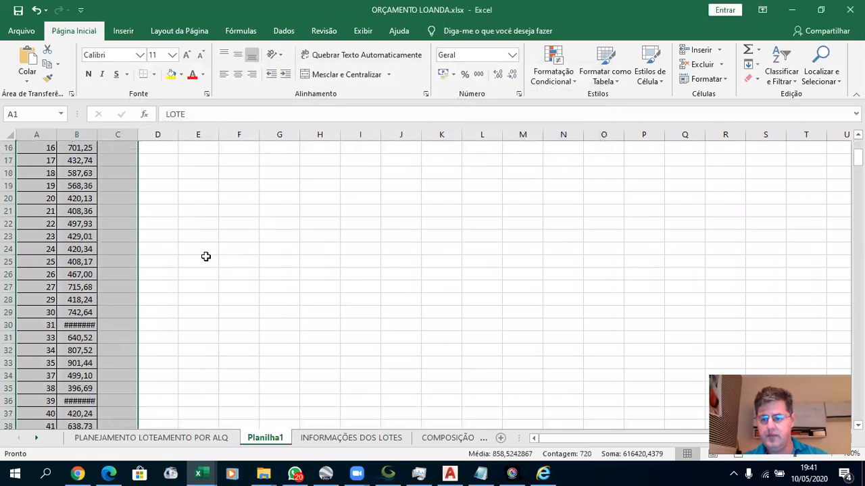
double_click(98, 134)
double_click(95, 258)
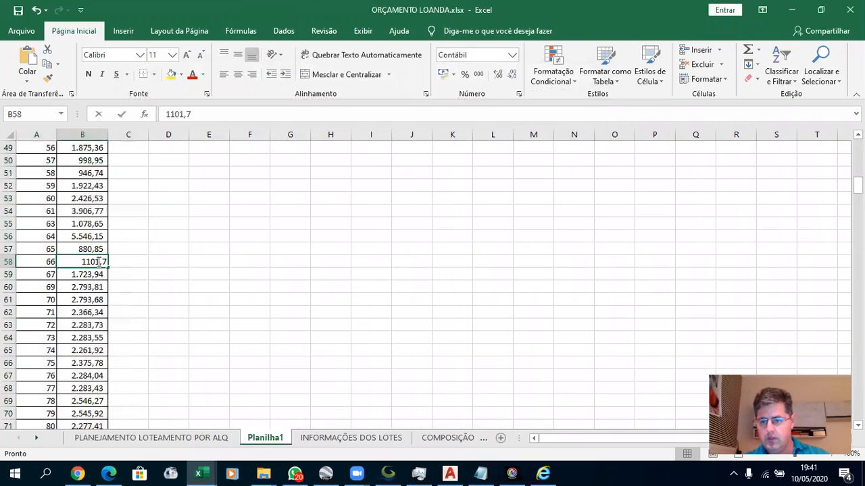
Step: Inspect the contents of total cells B360 and C360 at the end of the lot list
scroll(101, 250, "down", 20)
scroll(116, 289, "down", 20)
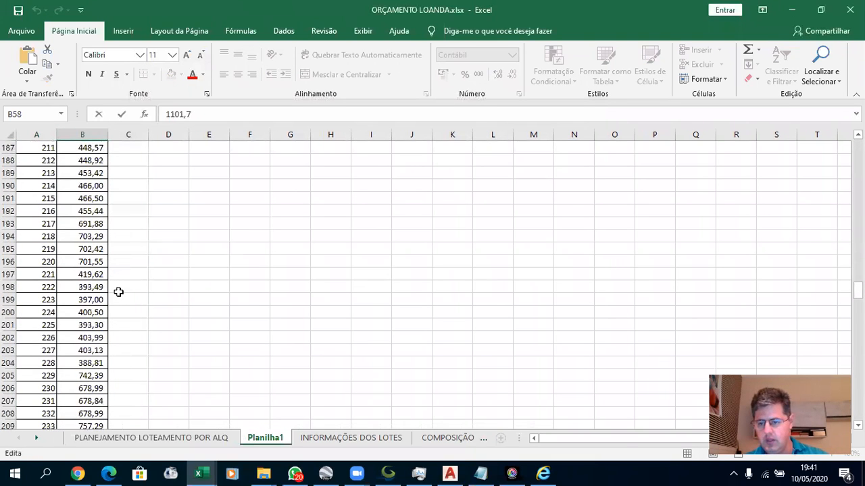
scroll(144, 332, "down", 14)
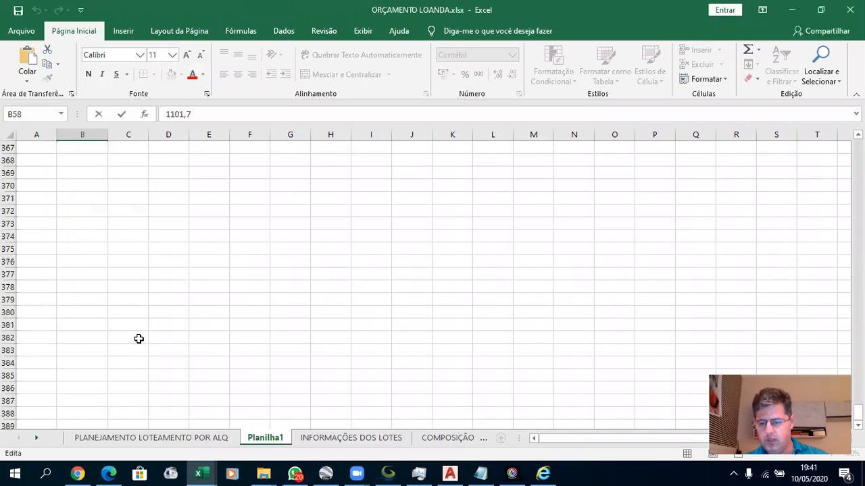
scroll(140, 333, "up", 4)
left_click(68, 211)
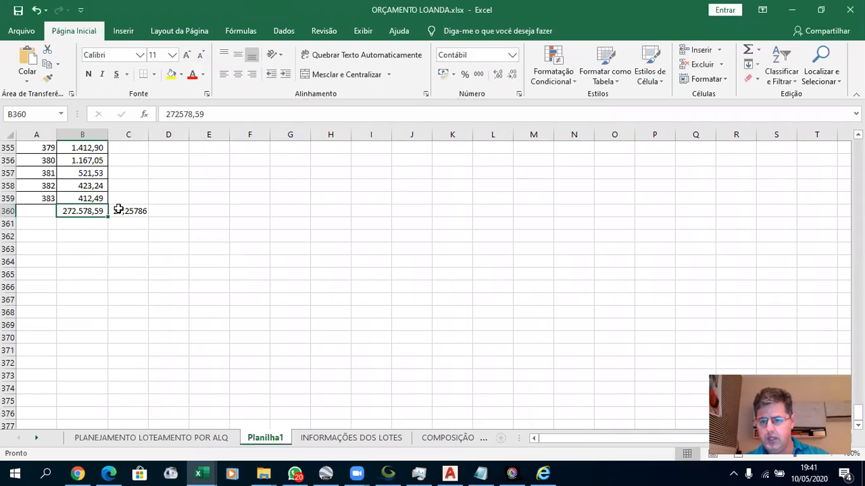
left_click(124, 211)
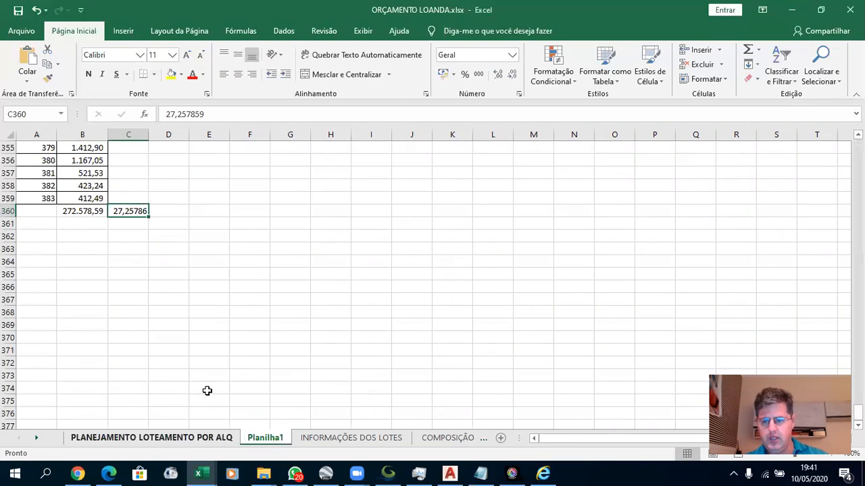
double_click(128, 211)
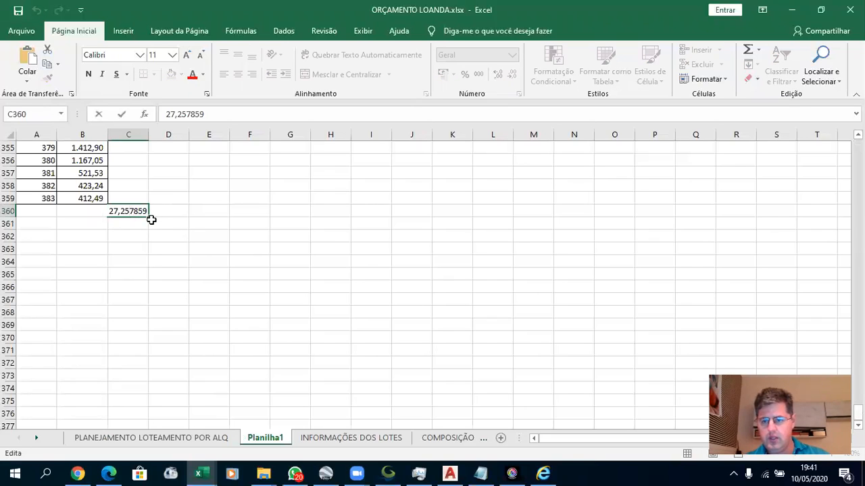
key("Escape")
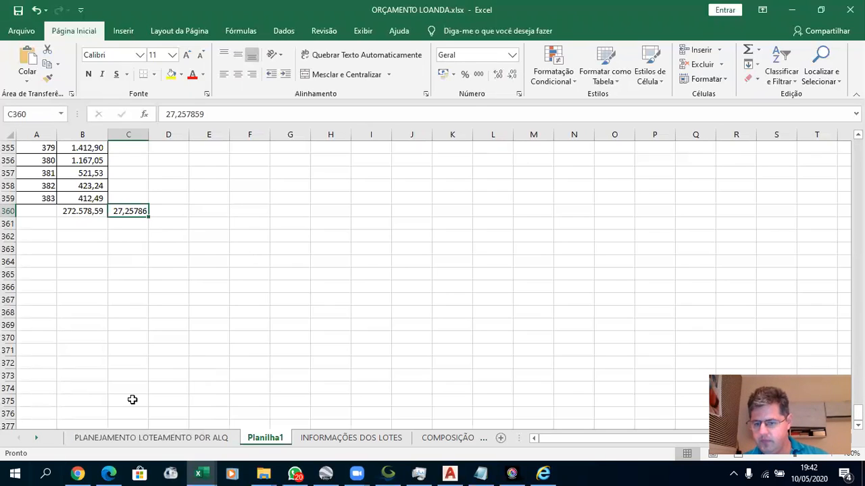
left_click(183, 209)
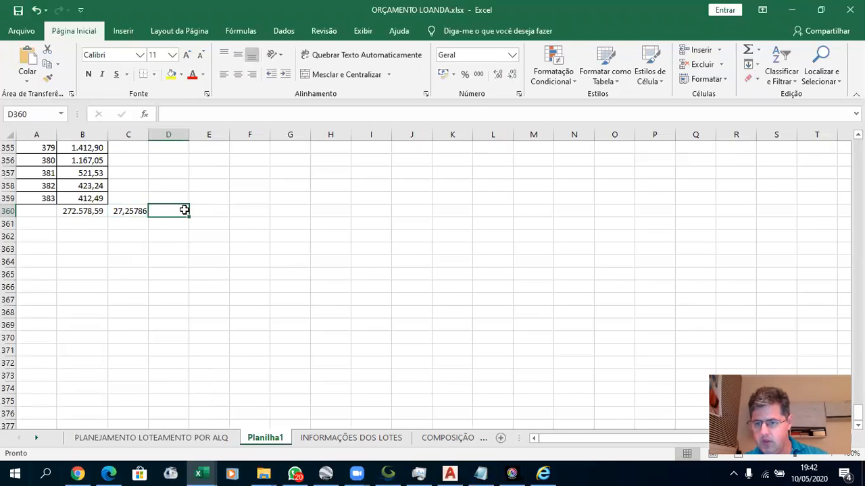
Step: Replace the fixed value in C360 with the formula +B360/10000 to convert the total area to hectares
left_click(127, 212)
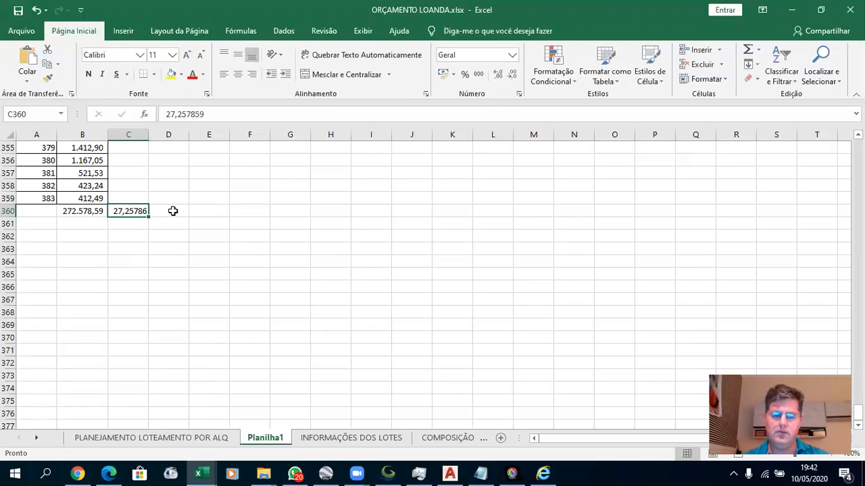
key("Delete")
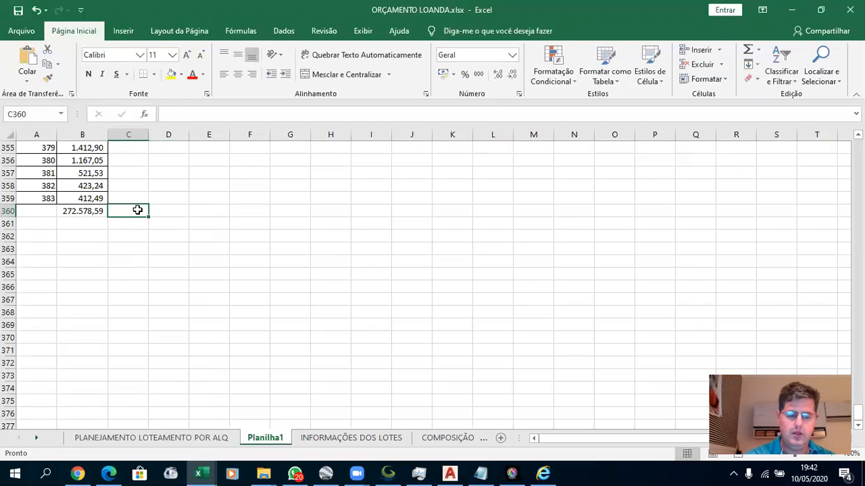
type("+")
left_click(67, 211)
type("/10000")
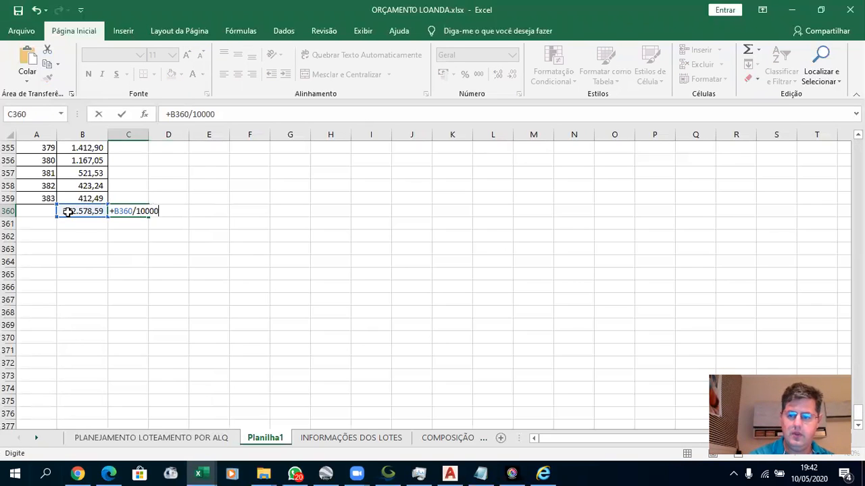
key("Return")
Step: Enter the formula +C360/2,42 in D360, using a decimal comma in the divisor, and save the workbook
left_click(167, 212)
type("+")
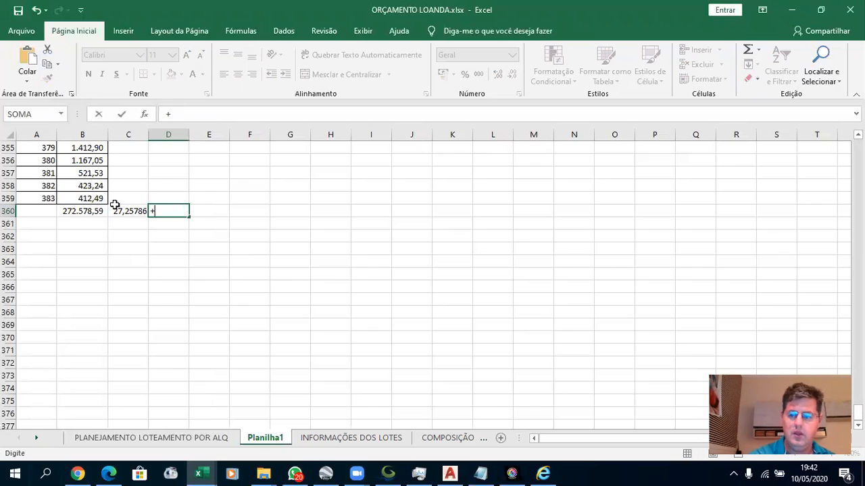
left_click(123, 211)
type("/2.42")
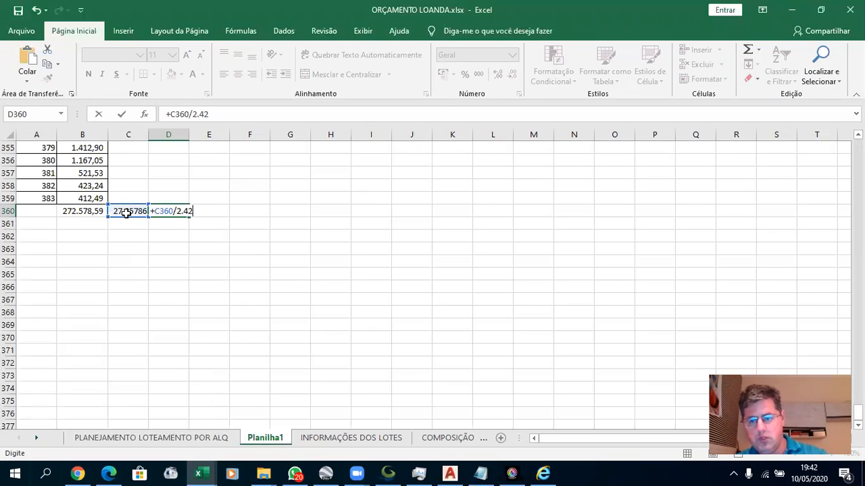
key("Return")
left_click(422, 287)
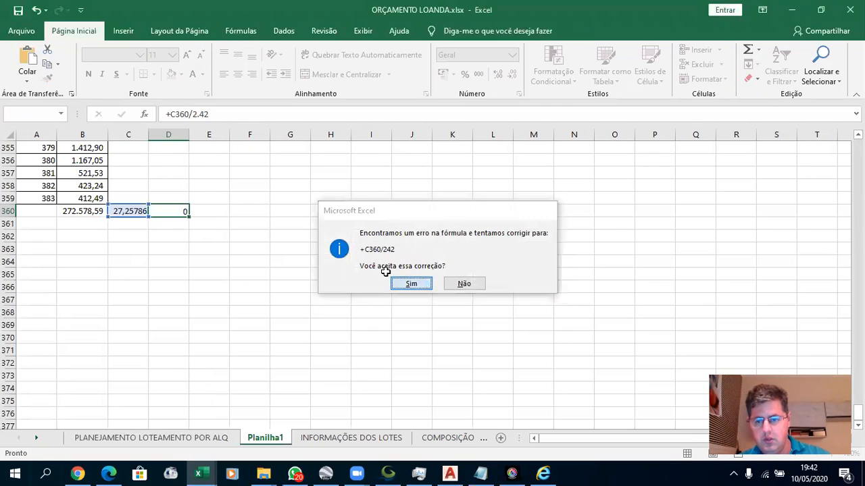
double_click(180, 211)
type(",")
key("Return")
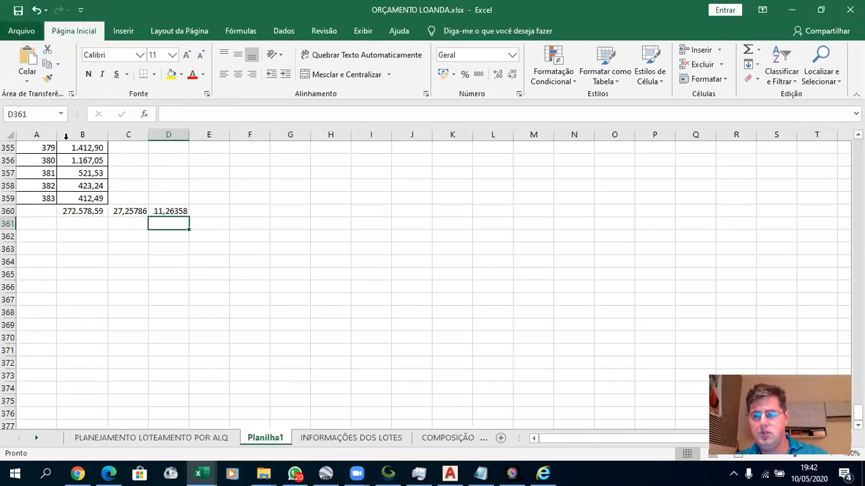
left_click(18, 10)
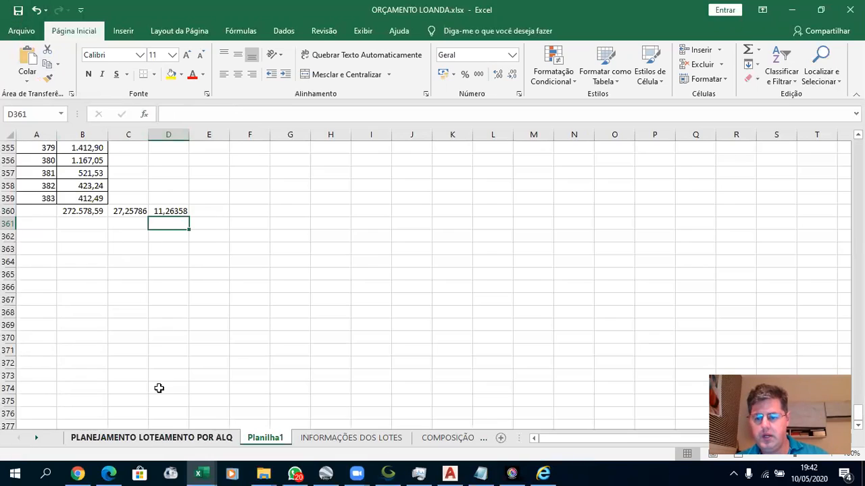
Step: Review the service items, hours and prices on the PLANEJAMENTO LOTEAMENTO POR ALQ sheet
key("ctrl+Page_Up")
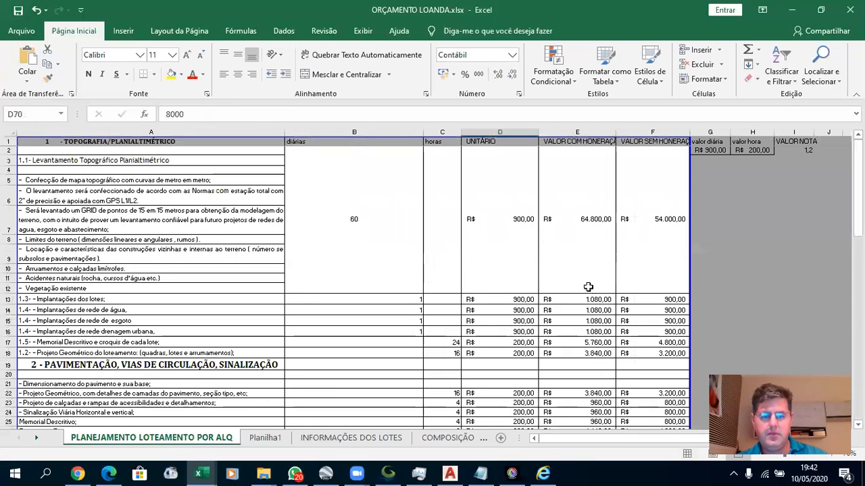
scroll(443, 289, "down", 4)
scroll(443, 289, "down", 4)
scroll(442, 292, "up", 8)
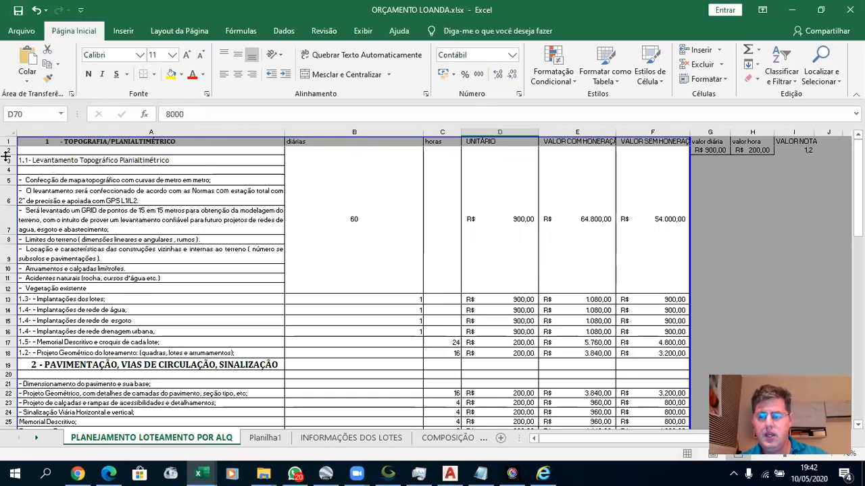
left_click_drag(6, 160, 6, 161)
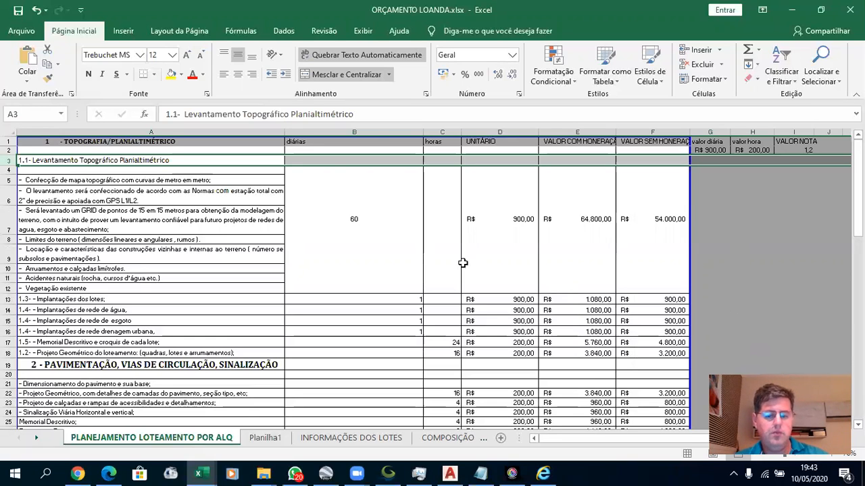
scroll(416, 284, "down", 4)
scroll(417, 282, "up", 4)
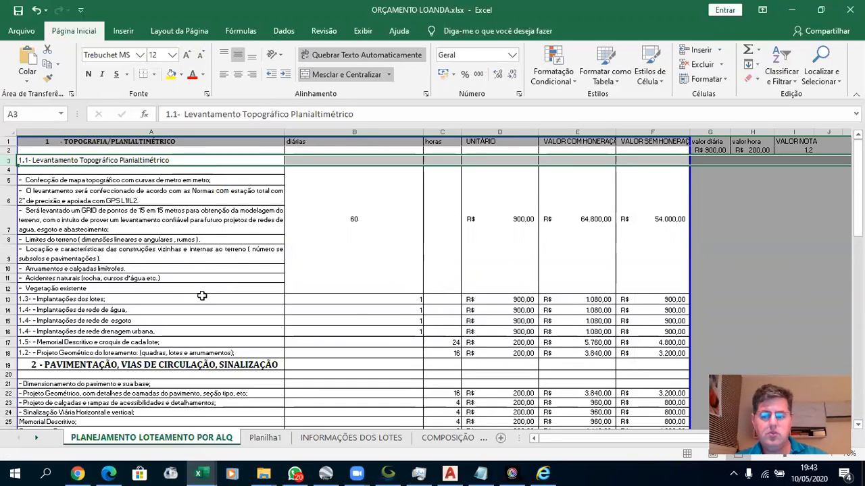
scroll(320, 291, "down", 8)
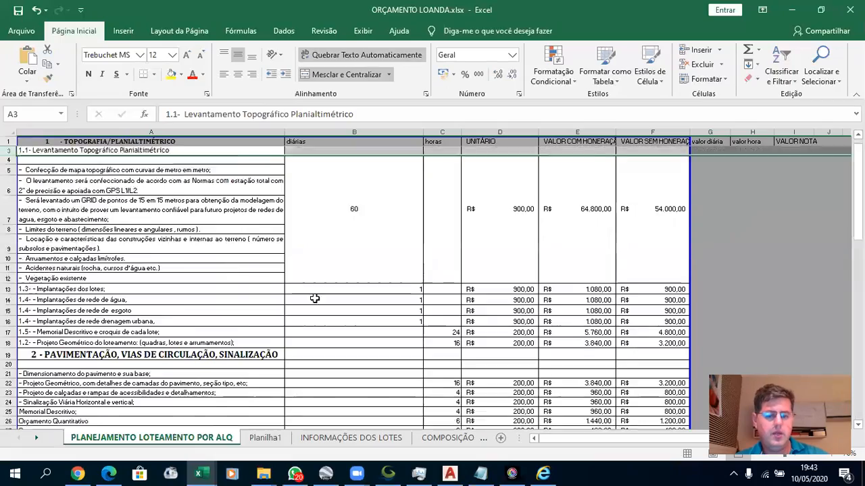
scroll(321, 303, "up", 8)
scroll(321, 303, "down", 6)
scroll(321, 304, "up", 4)
scroll(321, 305, "down", 5)
scroll(320, 306, "up", 2)
scroll(321, 306, "up", 5)
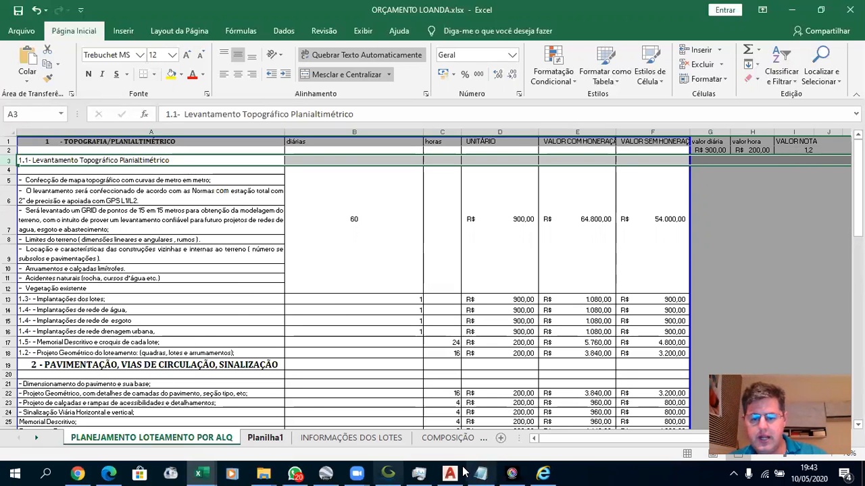
Step: Examine the totals, area breakdown tables and individual lot rows on the INFORMAÇÕES DOS LOTES sheet
left_click(351, 438)
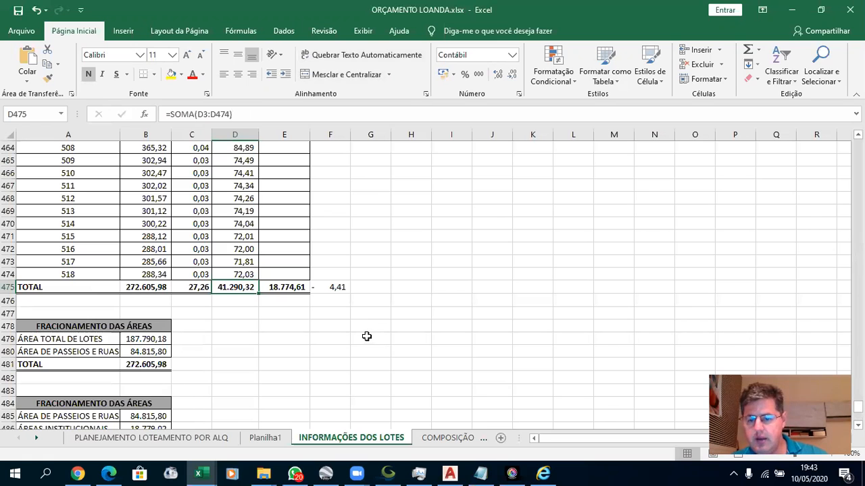
scroll(366, 336, "down", 6)
scroll(366, 336, "up", 4)
scroll(364, 337, "down", 1)
scroll(364, 339, "up", 1)
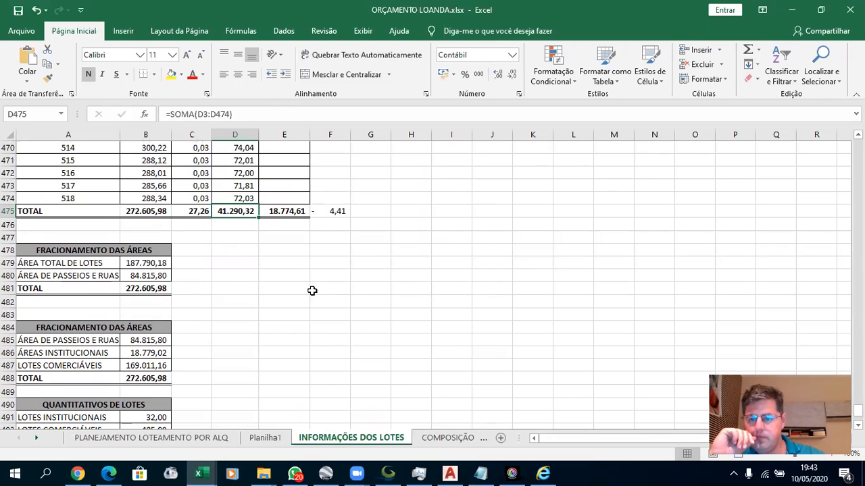
scroll(312, 290, "up", 2)
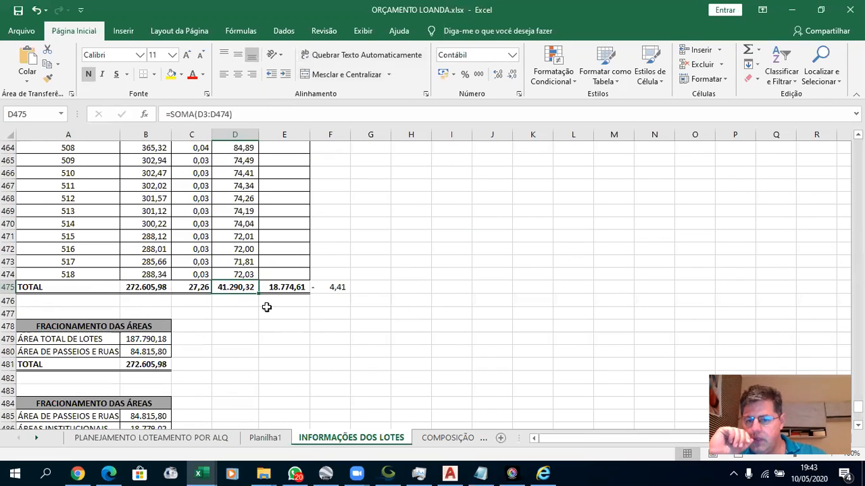
scroll(244, 307, "up", 20)
scroll(240, 311, "up", 20)
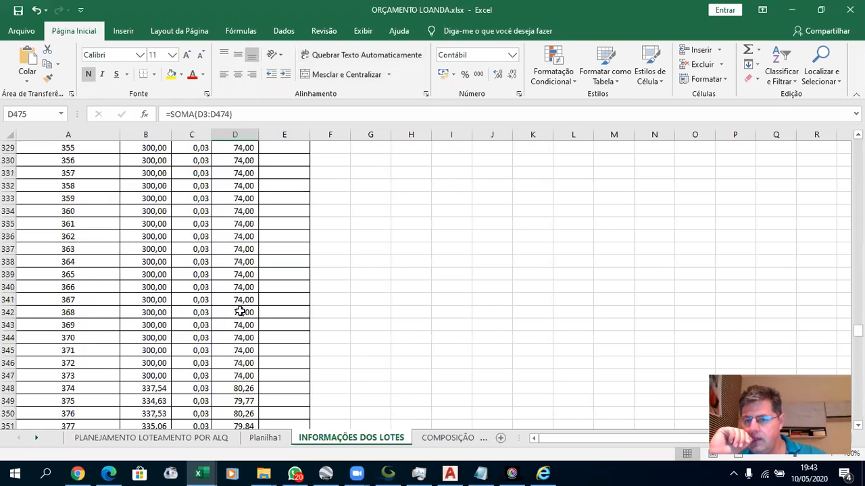
scroll(250, 312, "up", 20)
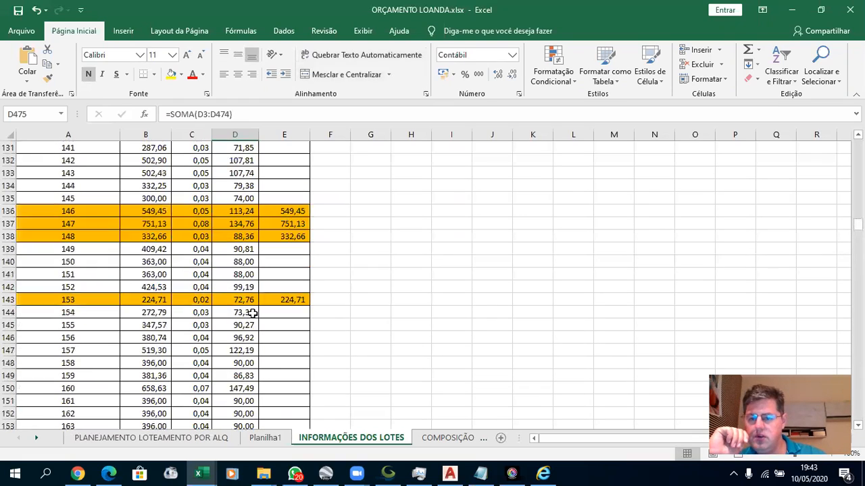
scroll(250, 308, "down", 13)
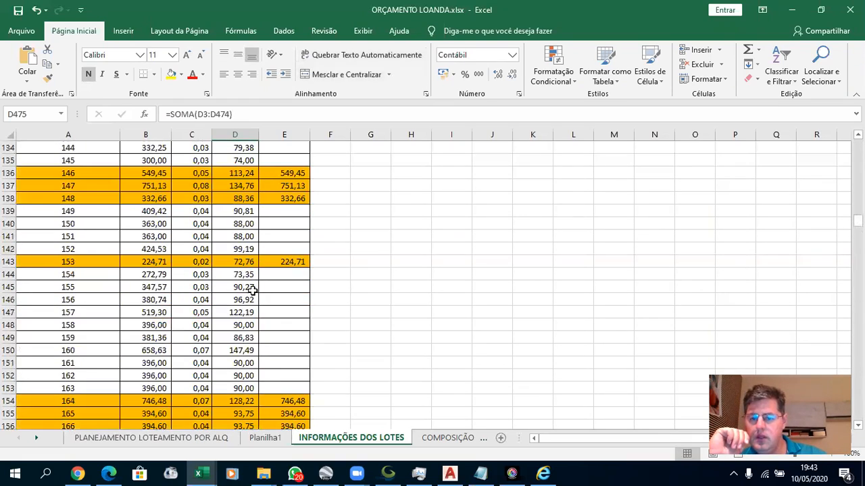
Step: Examine the lot rows from the streets entry down to the first FRACIONAMENTO DAS ÁREAS table, including its lot and street areas
scroll(251, 291, "up", 20)
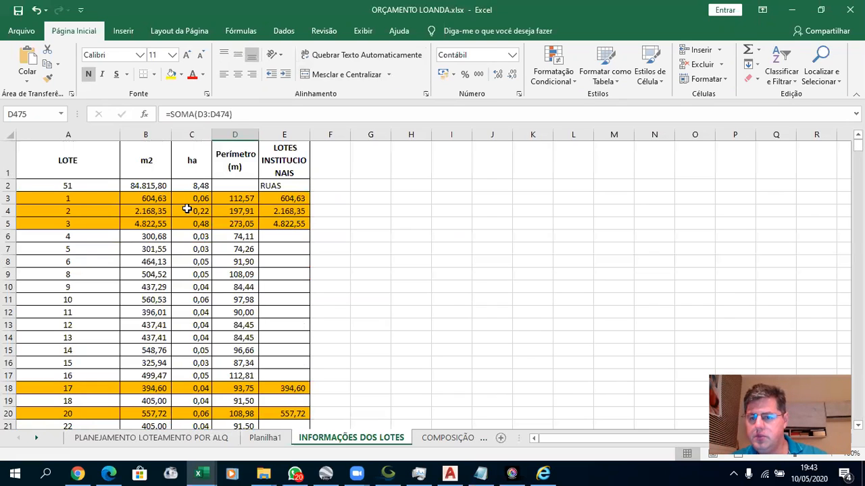
double_click(80, 184)
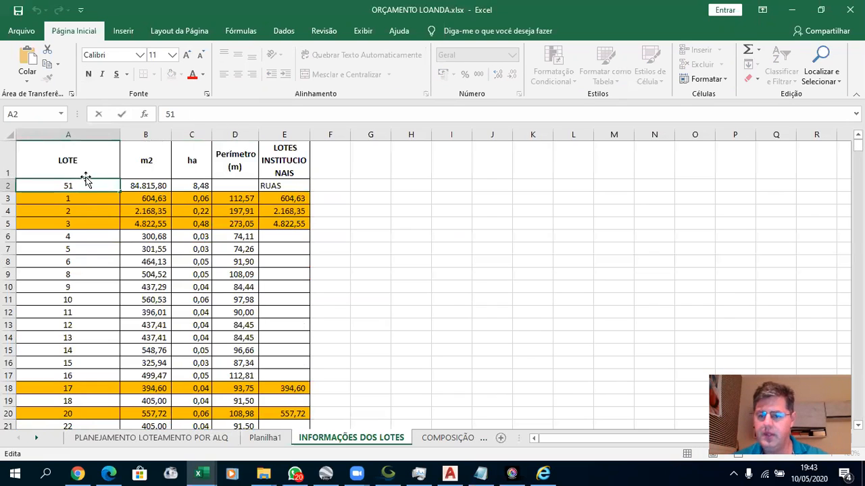
key("Escape")
scroll(157, 223, "down", 20)
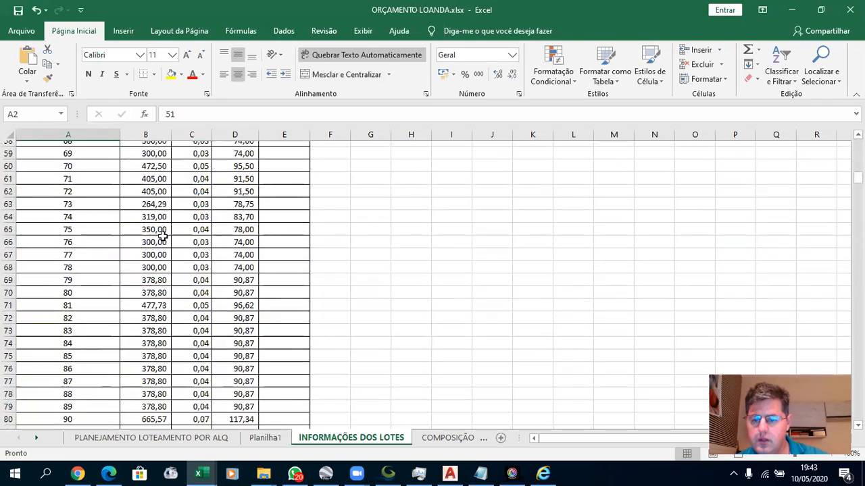
scroll(160, 240, "down", 20)
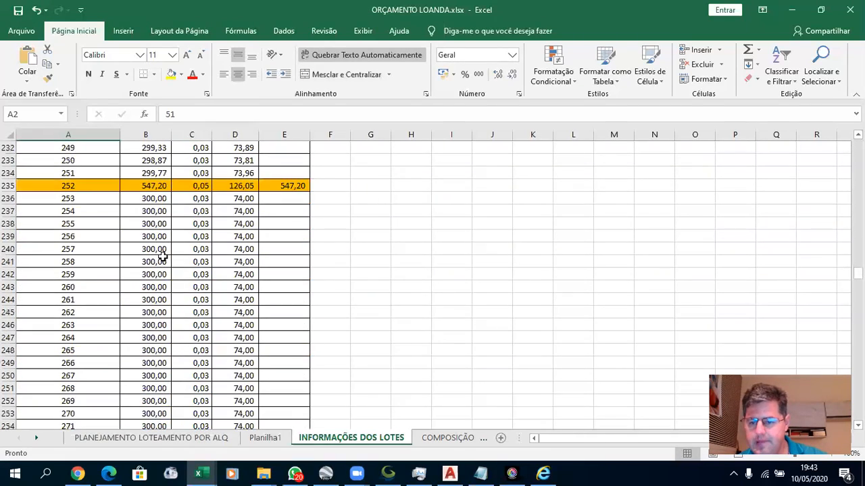
scroll(165, 274, "down", 20)
scroll(165, 279, "up", 9)
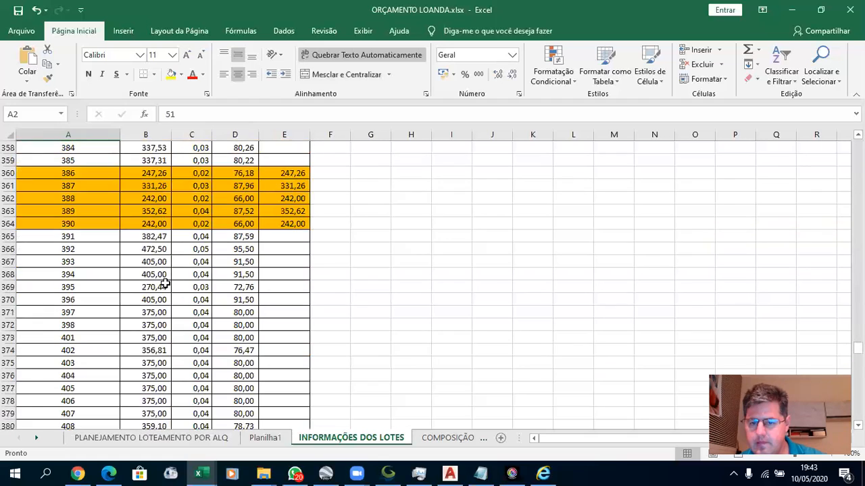
scroll(165, 284, "down", 20)
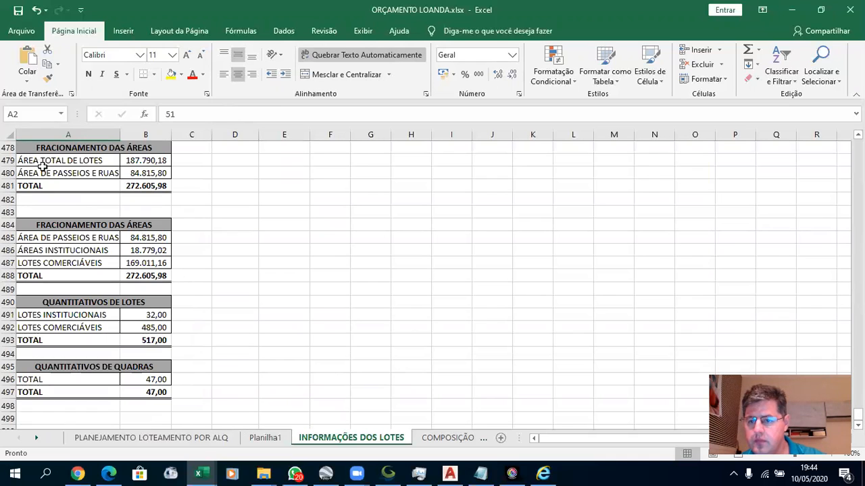
left_click_drag(4, 160, 6, 175)
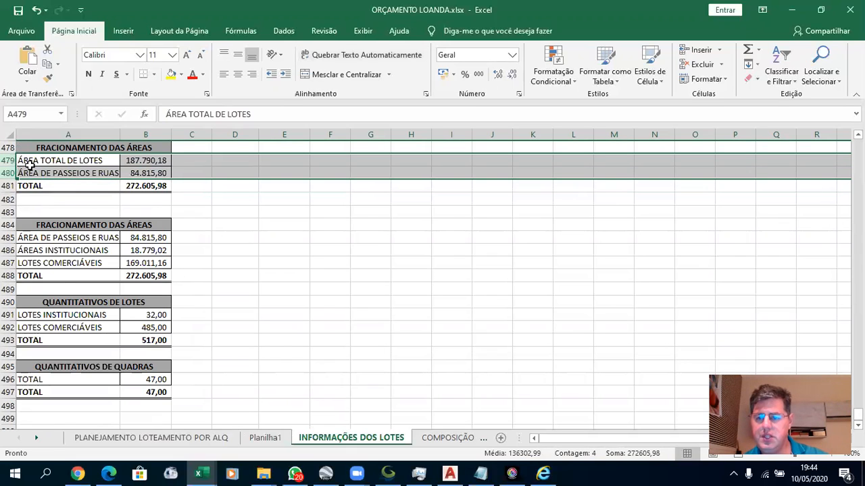
left_click(130, 160)
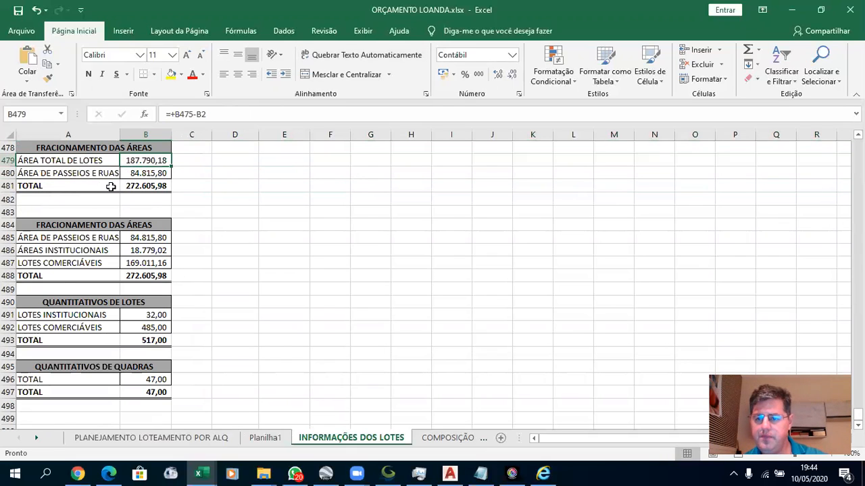
left_click_drag(8, 172, 7, 173)
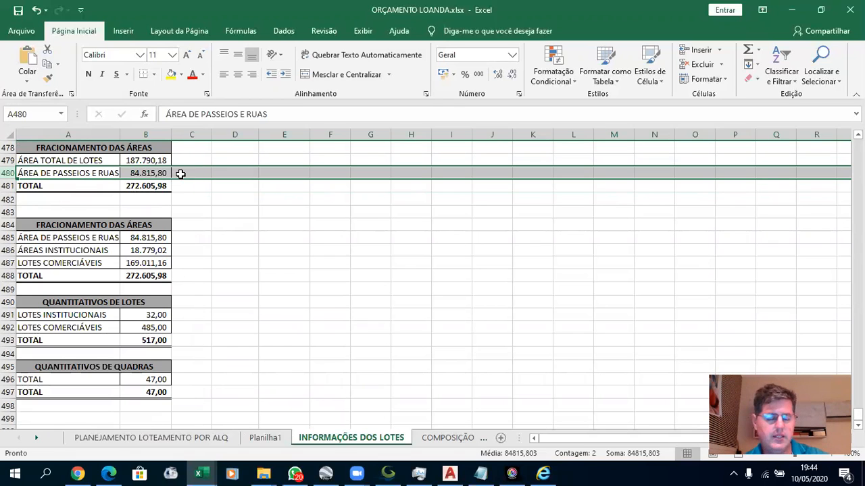
Step: Widen column A slightly so the area labels in the FRACIONAMENTO DAS ÁREAS tables fit
scroll(174, 179, "up", 2)
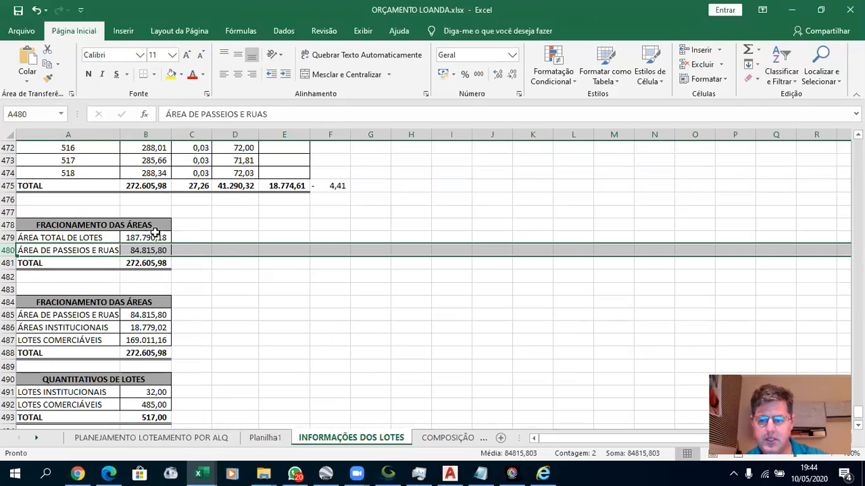
scroll(144, 304, "down", 1)
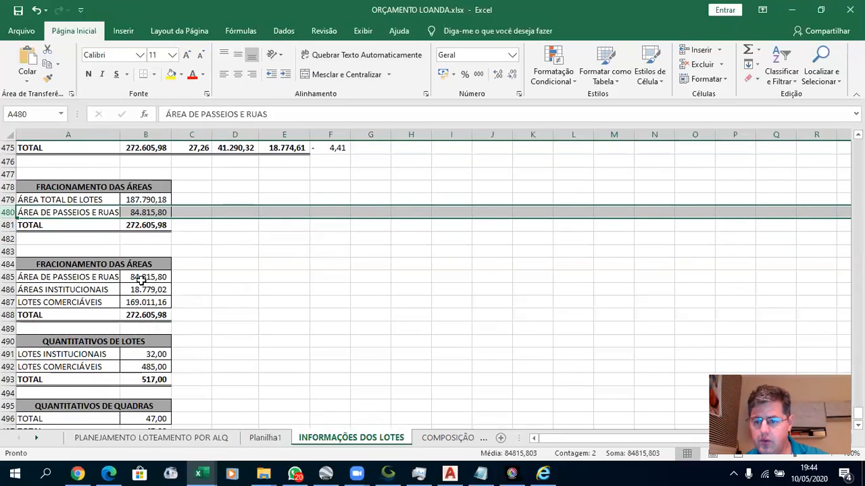
left_click_drag(120, 133, 130, 134)
Step: Trace the ÁREA DE PASSEIOS E RUAS formula in B485 back to its source cell, leaving the formula as it is
left_click(164, 279)
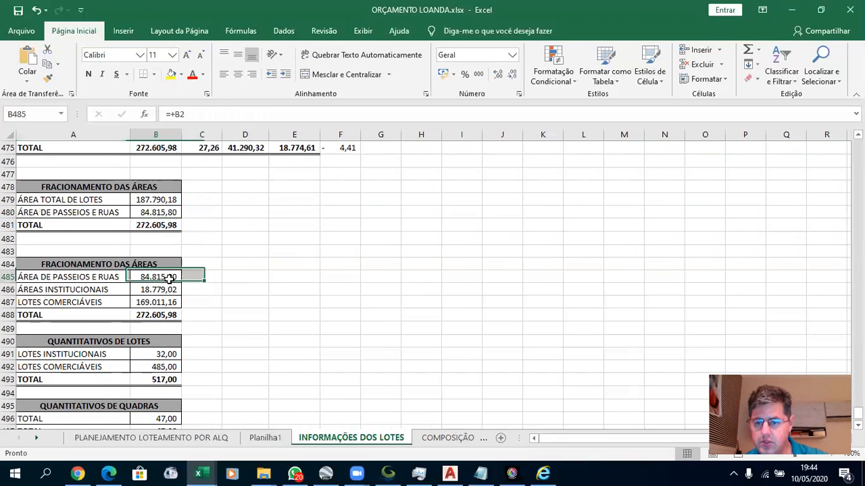
type("=+B2")
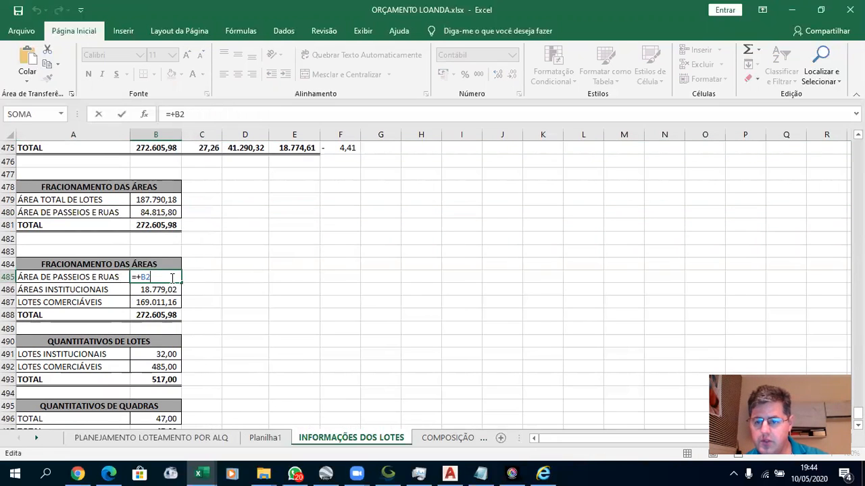
key("ctrl+Return")
double_click(163, 280)
scroll(168, 281, "up", 20)
scroll(168, 280, "down", 20)
scroll(158, 272, "up", 2)
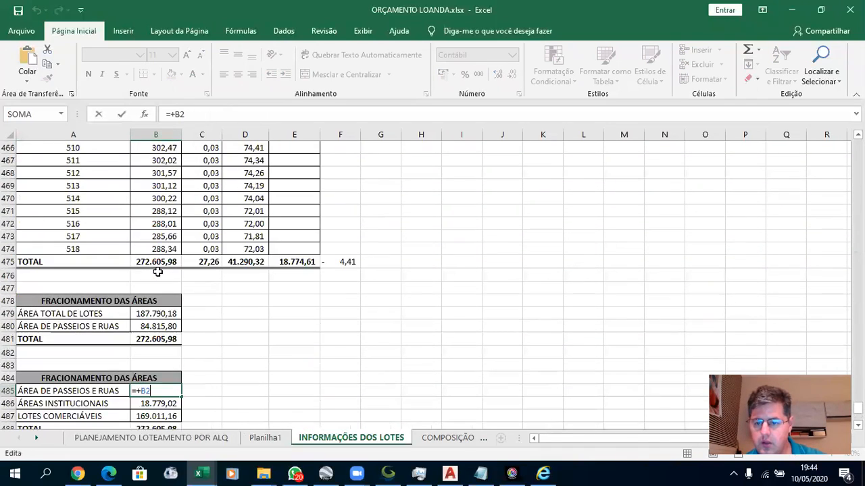
scroll(157, 276, "up", 20)
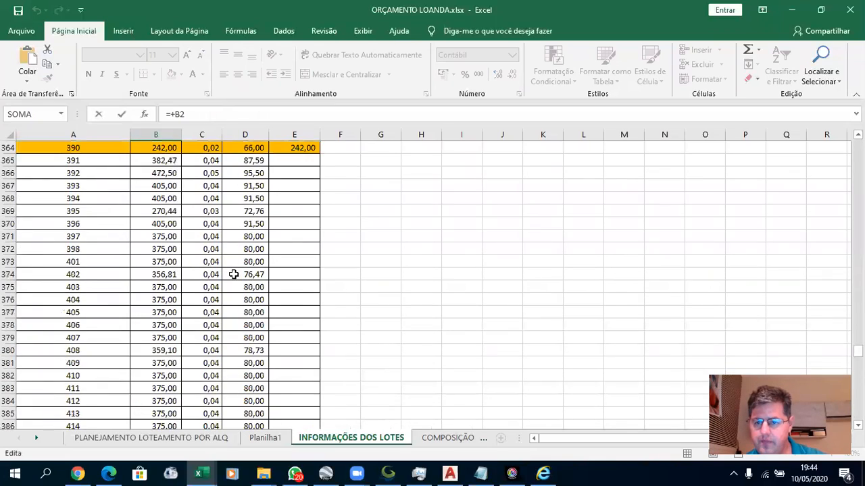
scroll(234, 275, "up", 20)
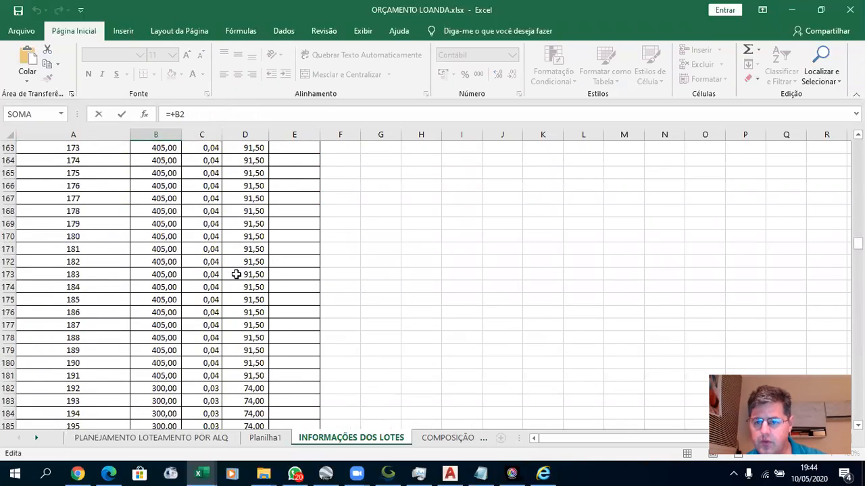
scroll(235, 274, "up", 20)
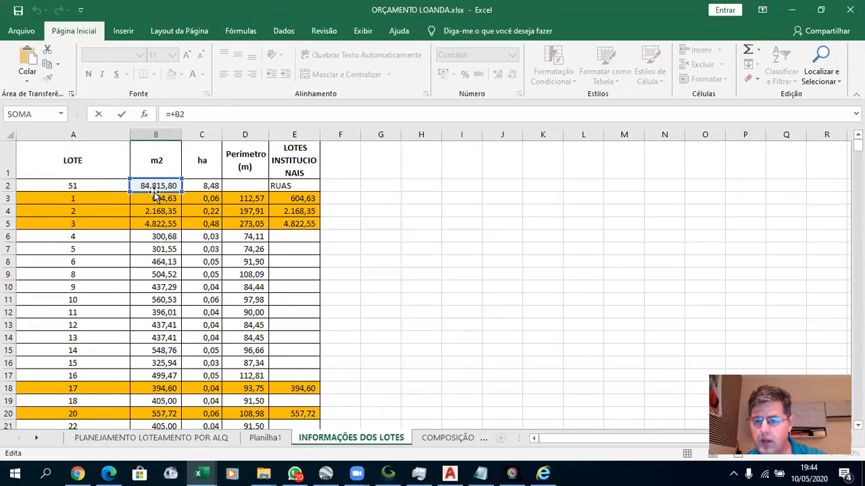
scroll(155, 196, "down", 17)
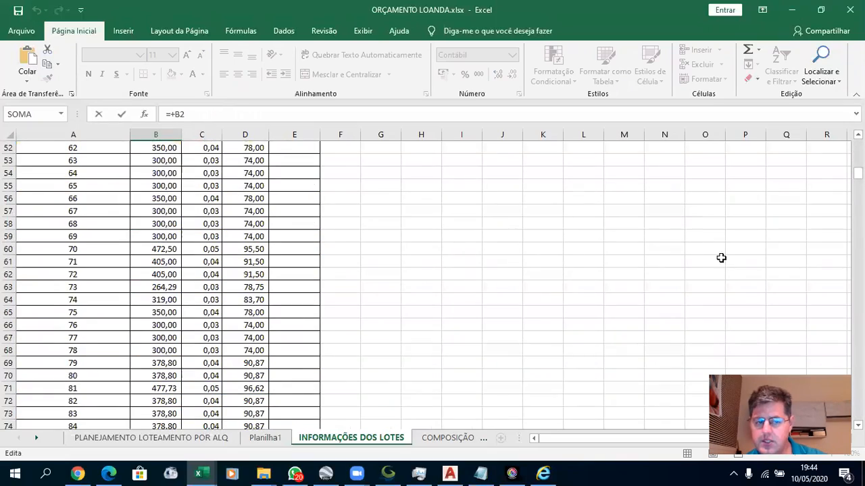
scroll(721, 258, "down", 13)
left_click_drag(857, 196, 858, 406)
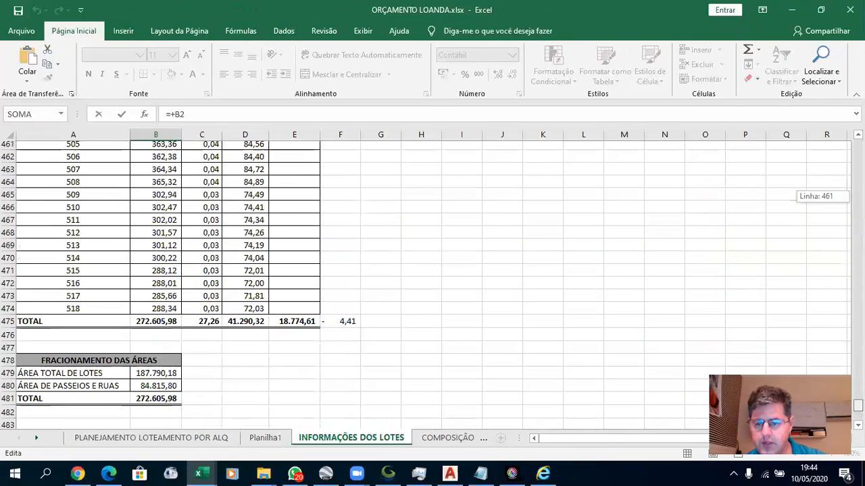
key("Escape")
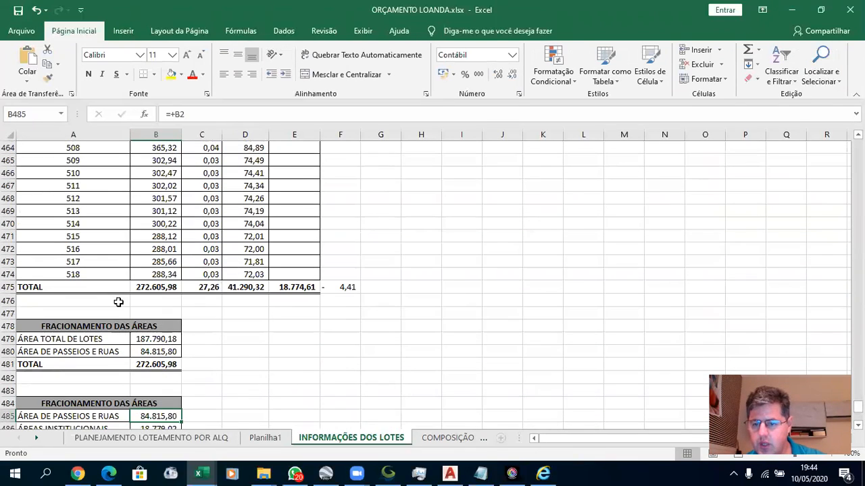
Step: Inspect the formulas behind ÁREAS INSTITUCIONAIS in B486 and LOTES COMERCIÁVEIS in B487 without changing them
scroll(118, 318, "down", 4)
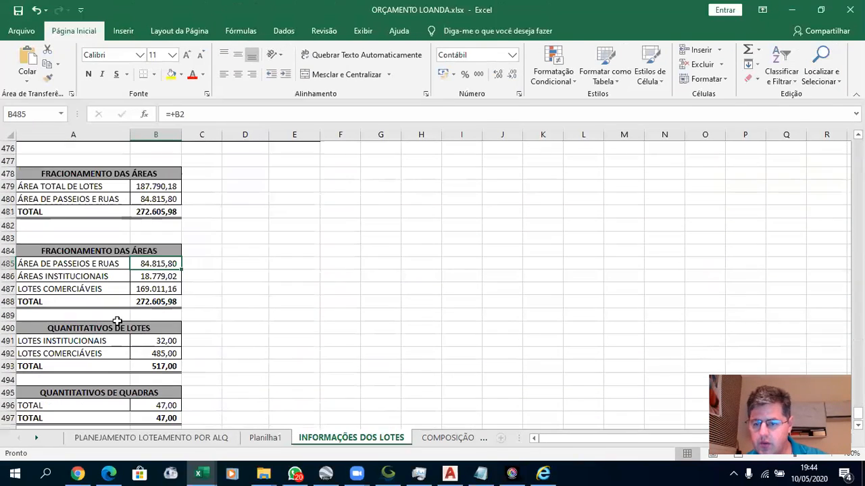
left_click(10, 276)
double_click(155, 276)
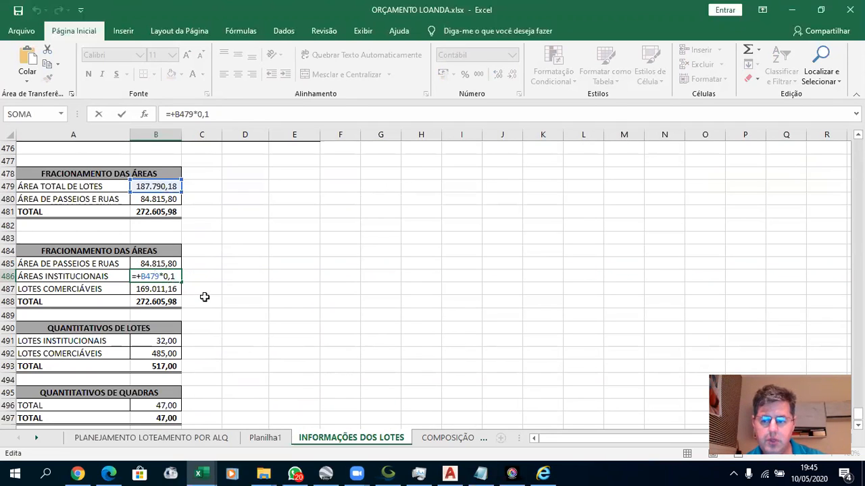
key("Return")
double_click(166, 289)
key("Escape")
double_click(148, 289)
key("Escape")
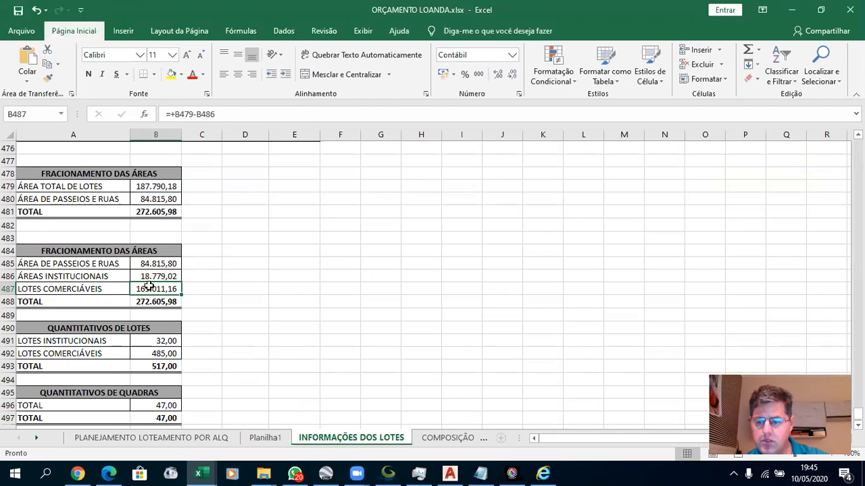
Step: Insert a row above LOTES COMERCIÁVEIS in the second FRACIONAMENTO DAS ÁREAS table and label it ÁREAS VERDES
scroll(148, 289, "down", 1)
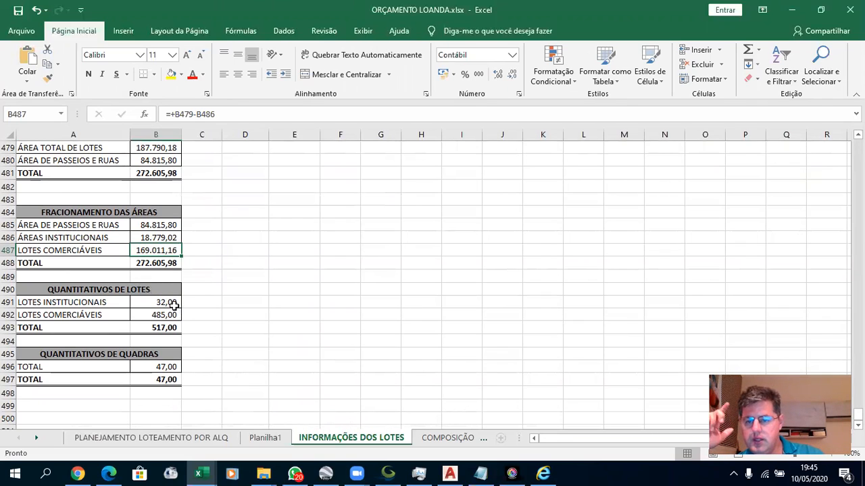
scroll(183, 296, "down", 1)
scroll(182, 296, "down", 1)
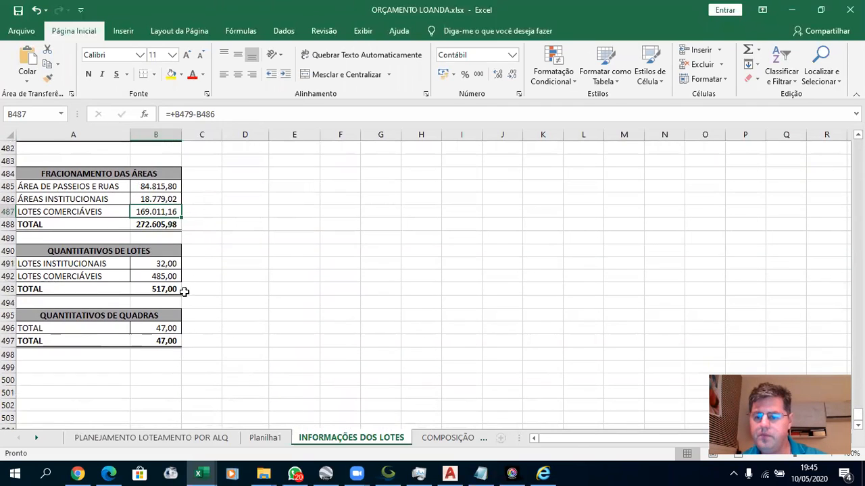
scroll(138, 225, "up", 1)
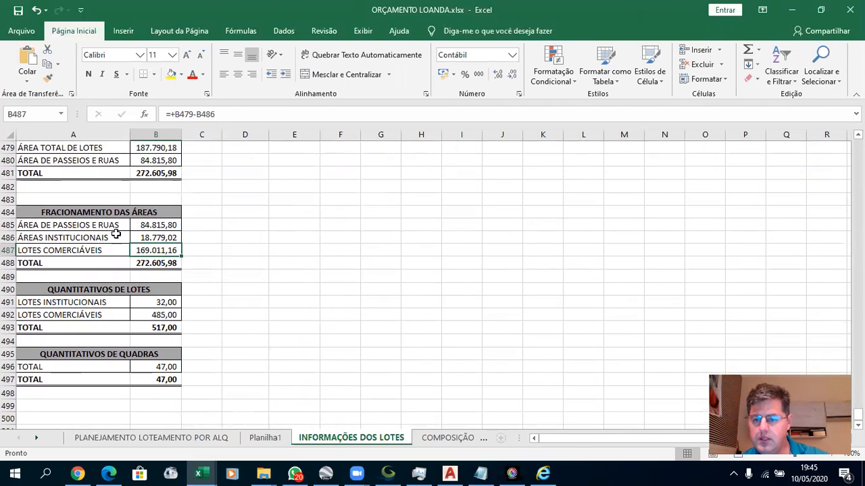
left_click(10, 250)
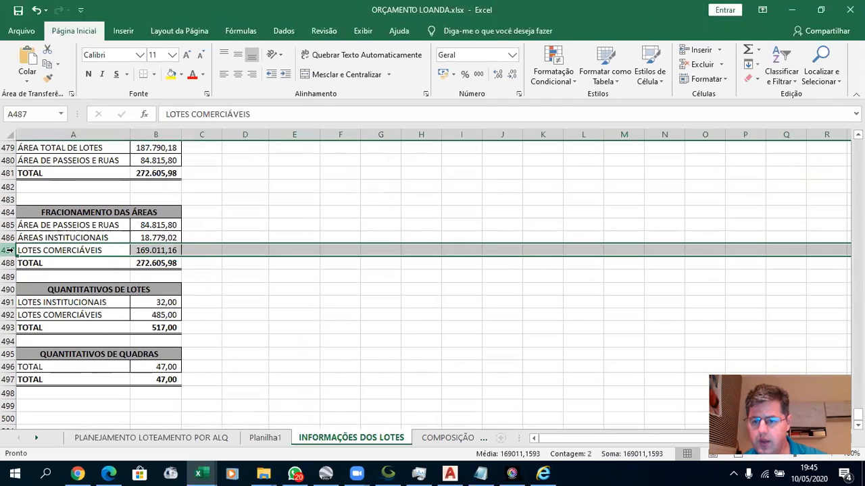
right_click(11, 251)
left_click(39, 338)
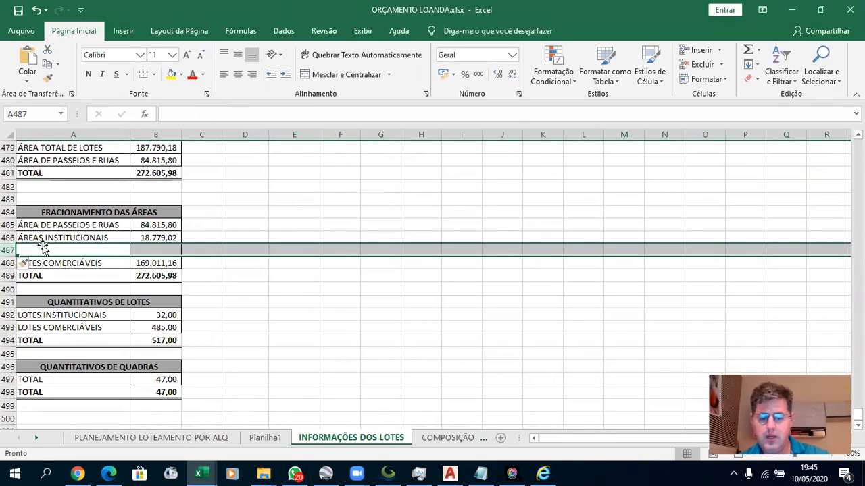
type("ÁREAS INSTITUCIONAIS")
type("VERDES")
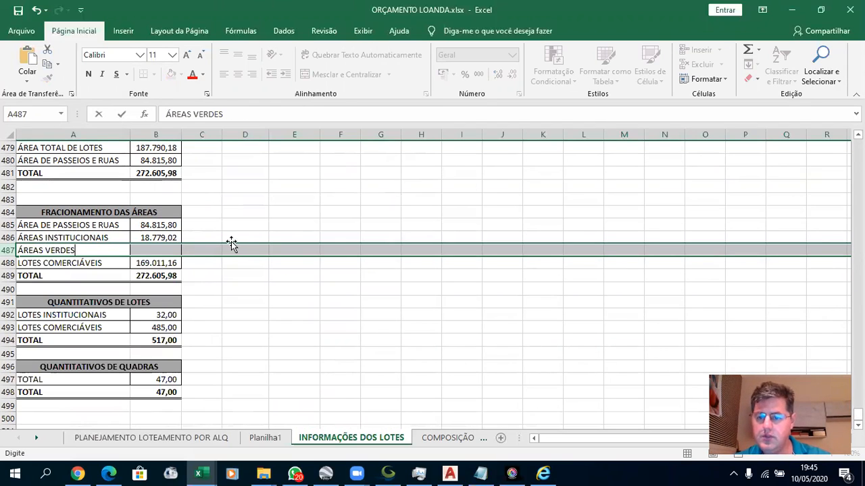
key("Return")
Step: Enter the formula +B479*0,20 in B487 to calculate the green areas from the total lot area
left_click(163, 252)
type("+")
scroll(155, 216, "up", 2)
left_click(146, 221)
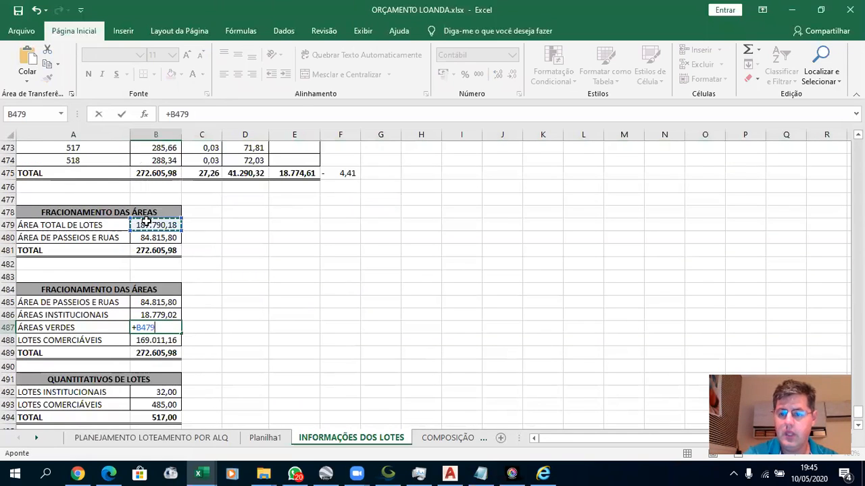
type("*")
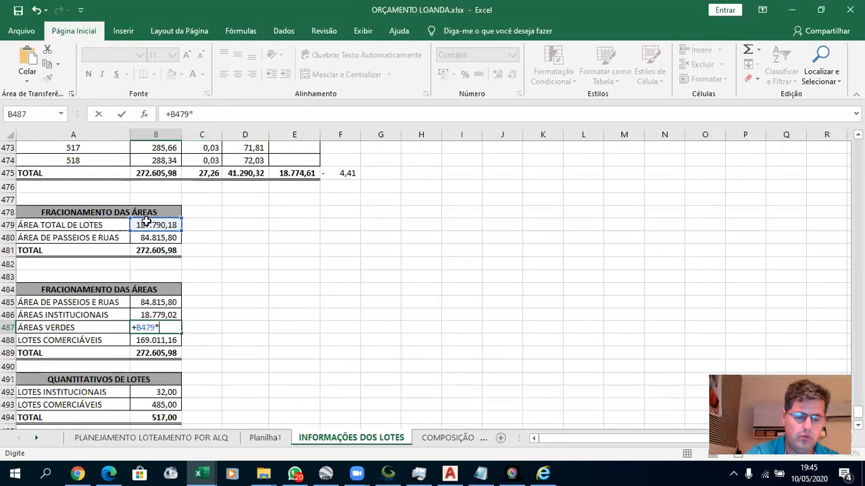
type("0,20")
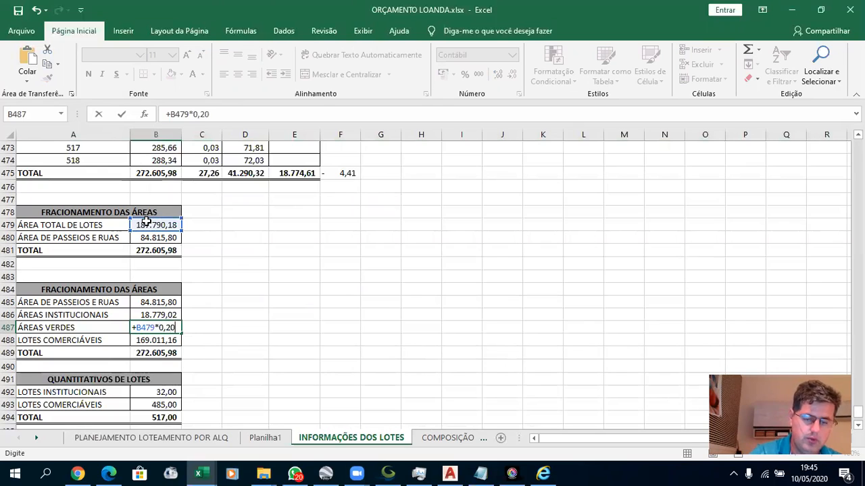
key("Return")
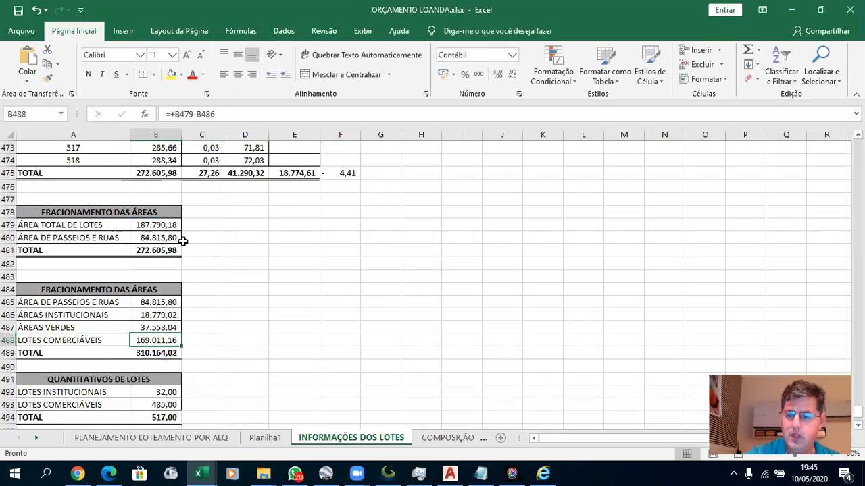
Step: Extend the LOTES COMERCIÁVEIS formula in B488 to =+B479-B486-B487 so the green areas are also subtracted
double_click(155, 340)
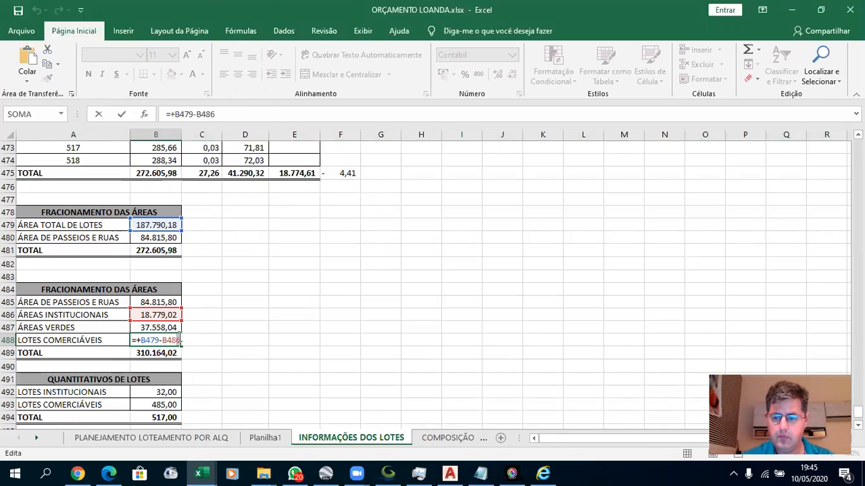
type("-")
left_click(147, 327)
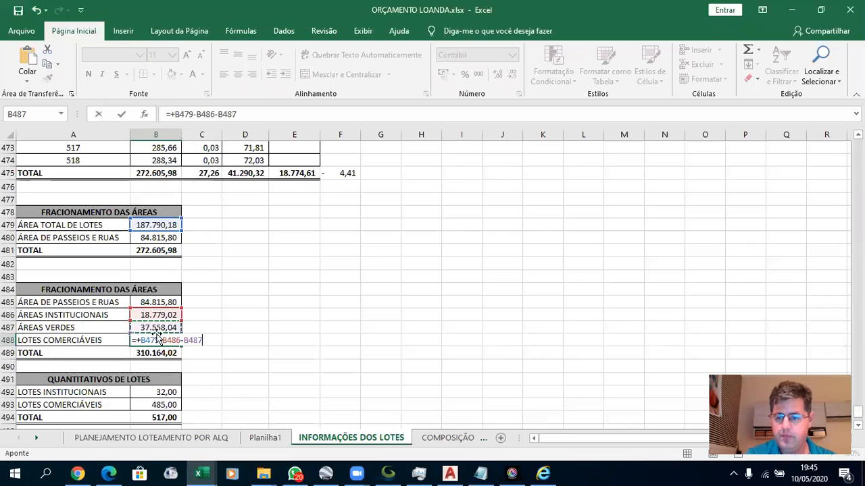
key("Return")
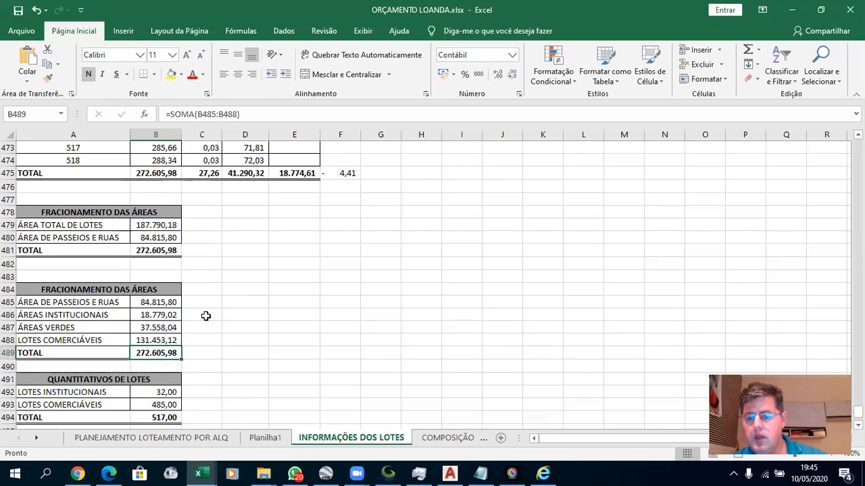
Step: Enter the formula +B489/10000 in C489 to convert the total area of the second FRACIONAMENTO DAS ÁREAS table
scroll(184, 337, "down", 3)
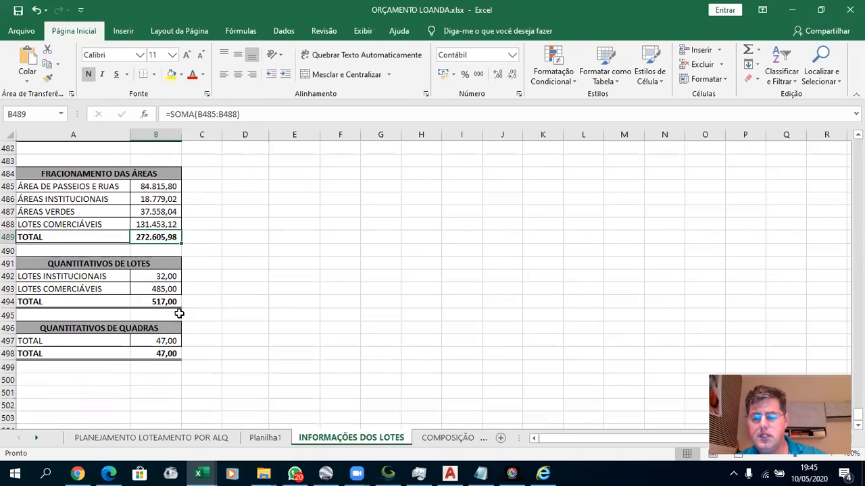
left_click(192, 238)
type("+")
left_click(165, 240)
type("/10")
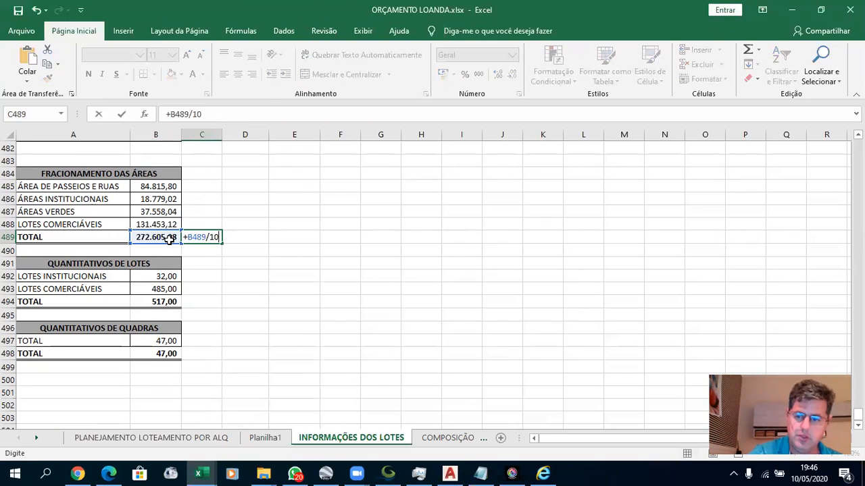
type("000")
key("Return")
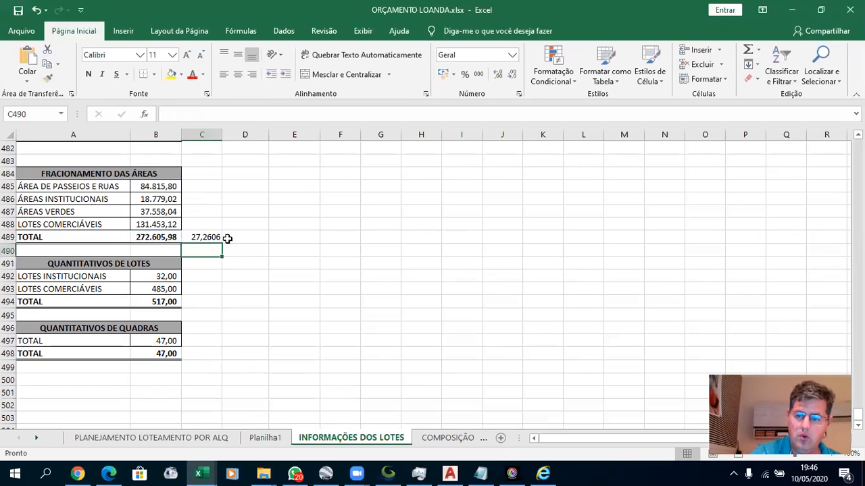
Step: Enter +C489*2,42 in D489 and correct the multiplication to a division, giving +C489/2,42
left_click(229, 237)
type("+")
left_click(205, 237)
type("*2,42")
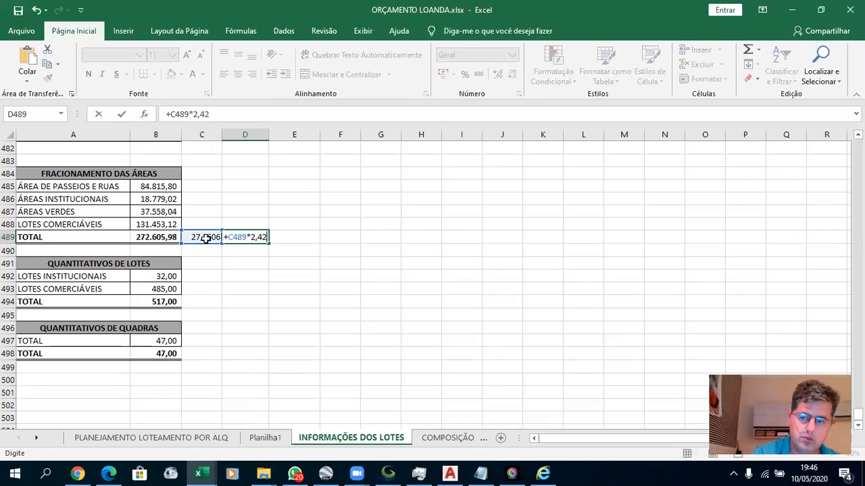
key("Return")
double_click(241, 239)
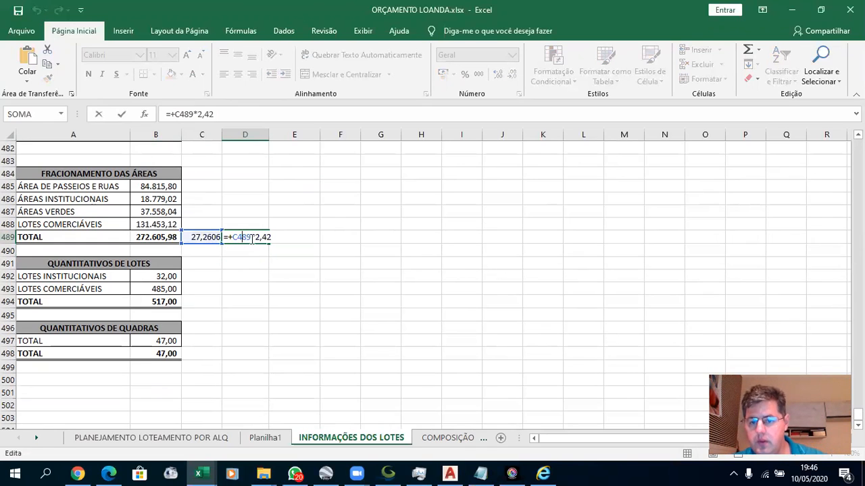
type("/")
key("Return")
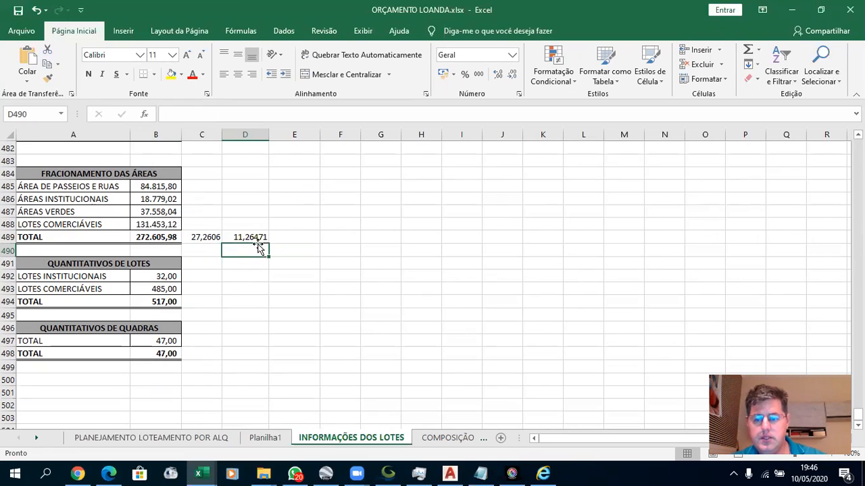
Step: Inspect the contents of LOTES COMERCIÁVEIS in B493 and LOTES INSTITUCIONAIS in B492 without changing them
double_click(156, 290)
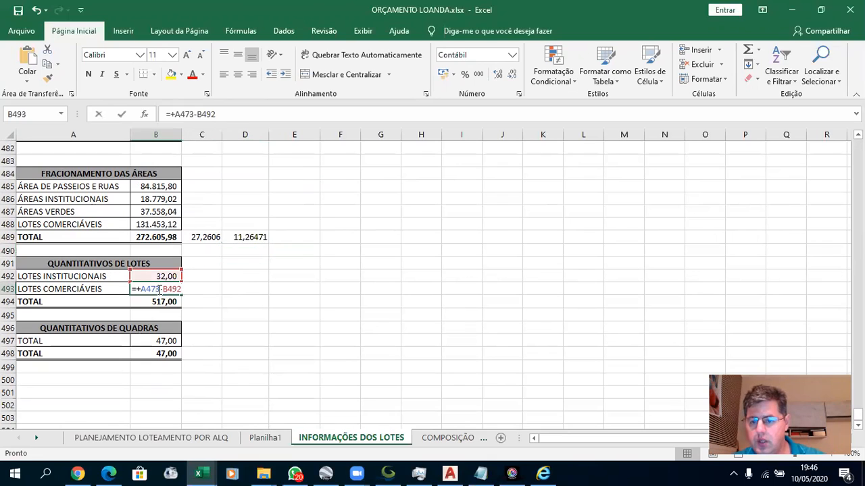
key("Escape")
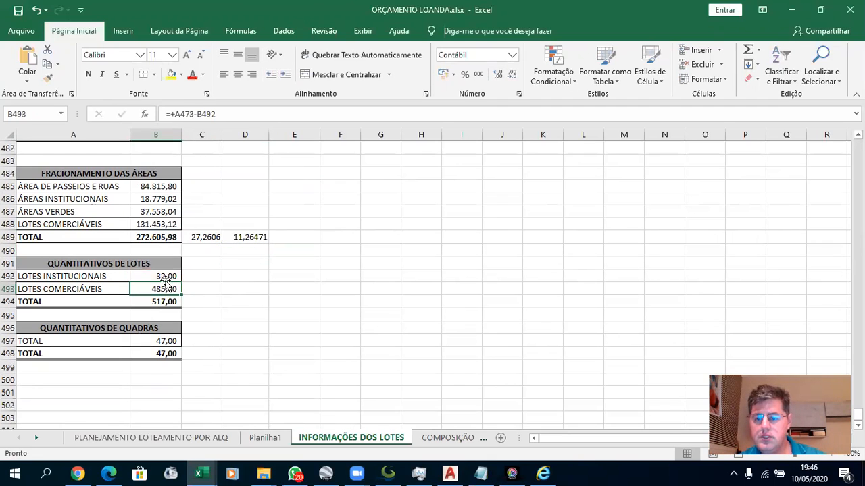
double_click(166, 277)
key("Escape")
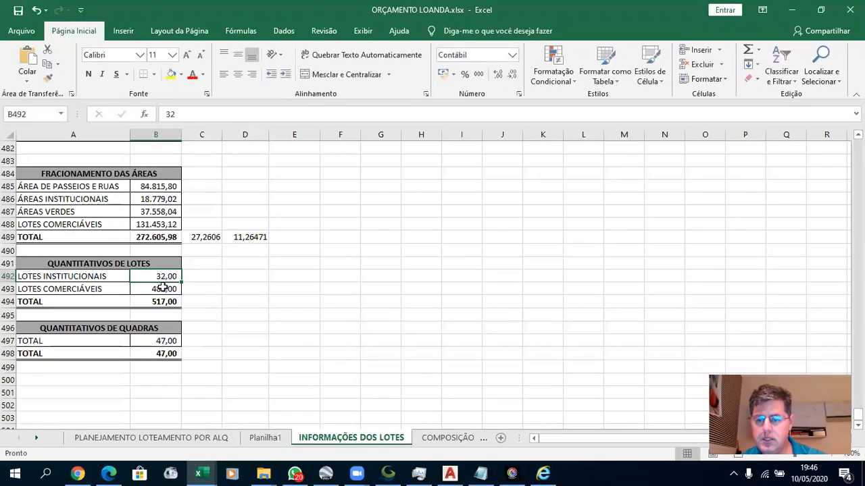
double_click(163, 289)
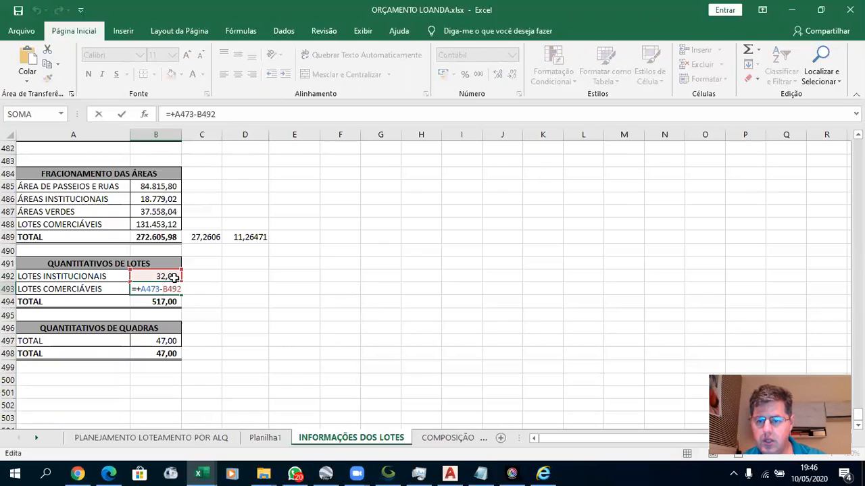
scroll(174, 277, "up", 20)
key("Escape")
Step: Examine the lot list, including the highlighted lots 386 to 390, and return to the summary tables
scroll(209, 285, "up", 7)
scroll(196, 278, "down", 3)
left_click_drag(6, 289, 5, 338)
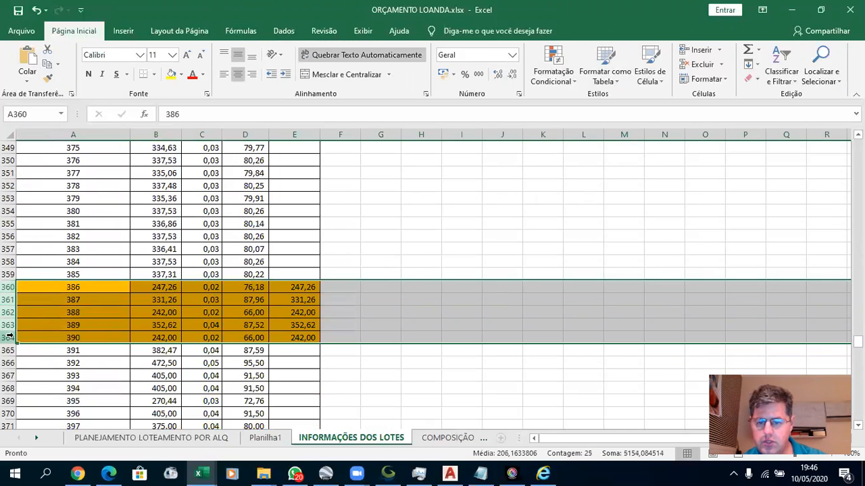
scroll(230, 294, "up", 20)
scroll(165, 275, "up", 10)
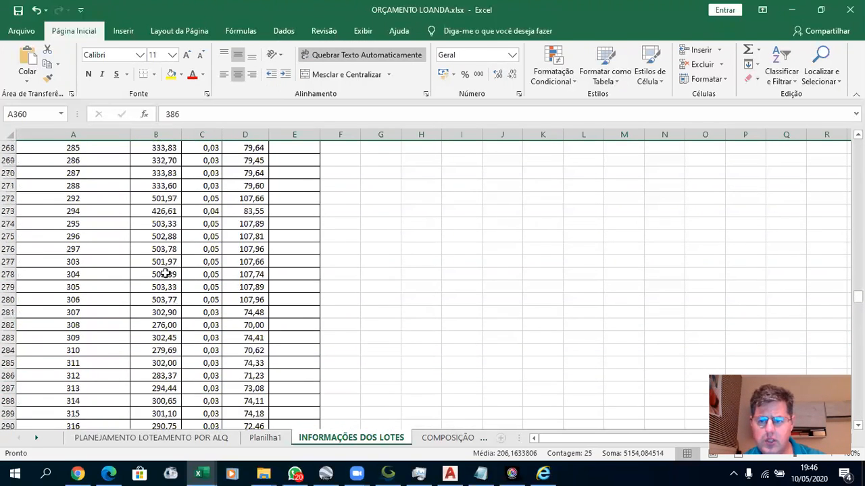
scroll(203, 249, "down", 20)
scroll(207, 249, "down", 20)
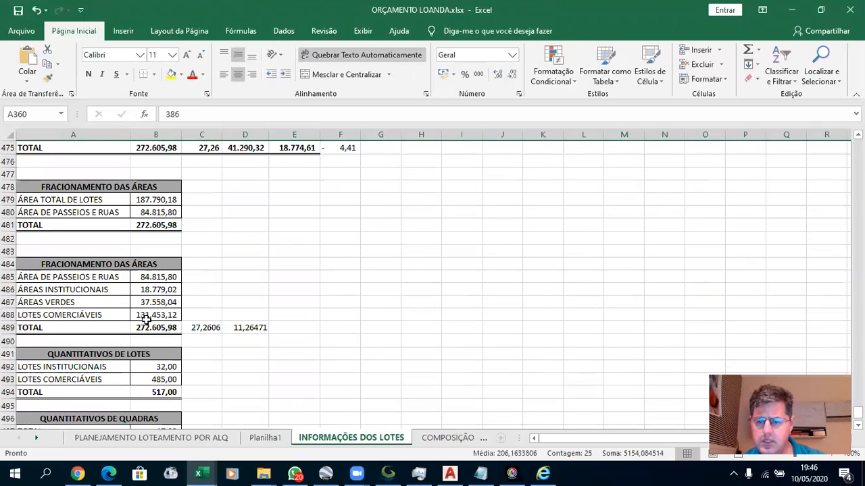
scroll(165, 349, "down", 1)
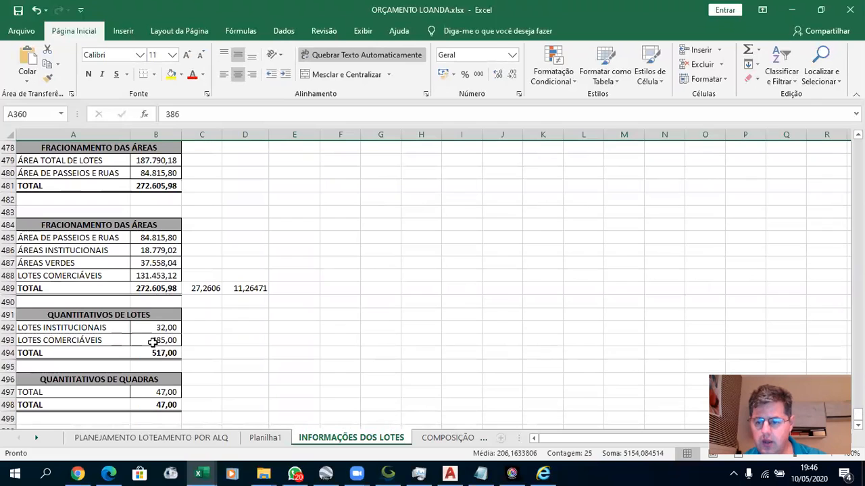
Step: Recheck the LOTES COMERCIÁVEIS formula in B493 and look over the totals of QUANTITATIVOS DE LOTES and QUANTITATIVOS DE QUADRAS
double_click(154, 341)
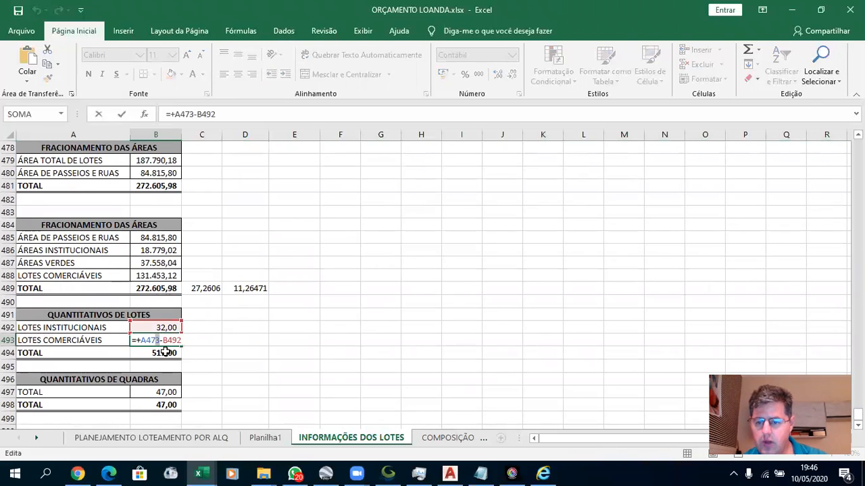
key("Escape")
double_click(161, 340)
key("Escape")
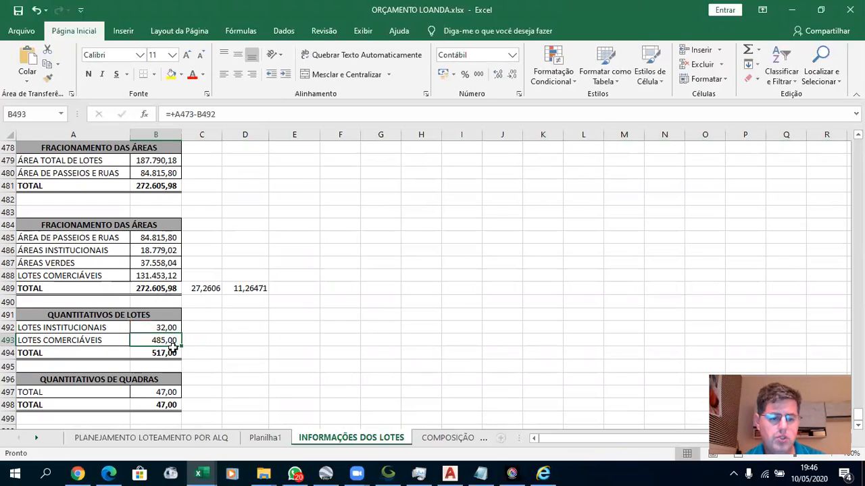
scroll(165, 302, "down", 2)
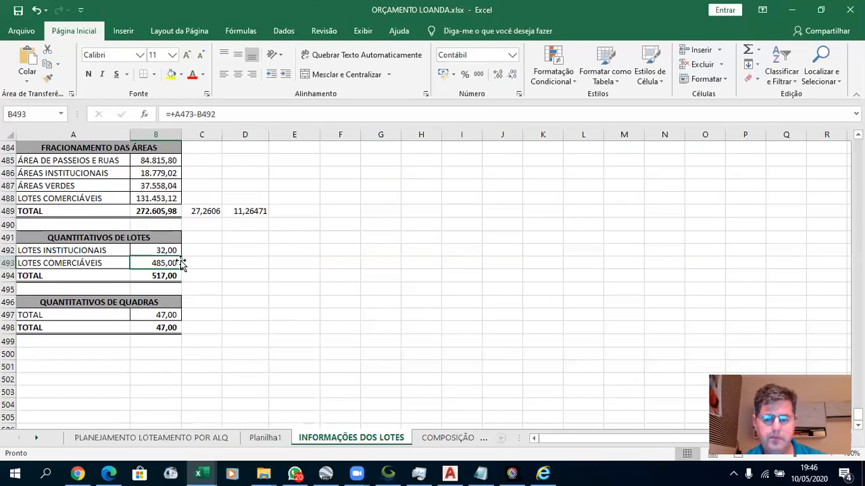
scroll(181, 275, "down", 2)
scroll(155, 269, "down", 2)
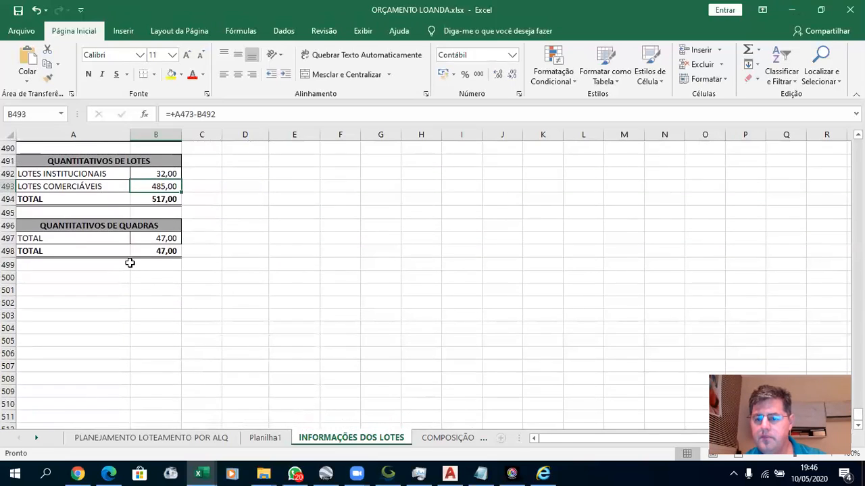
scroll(169, 236, "up", 2)
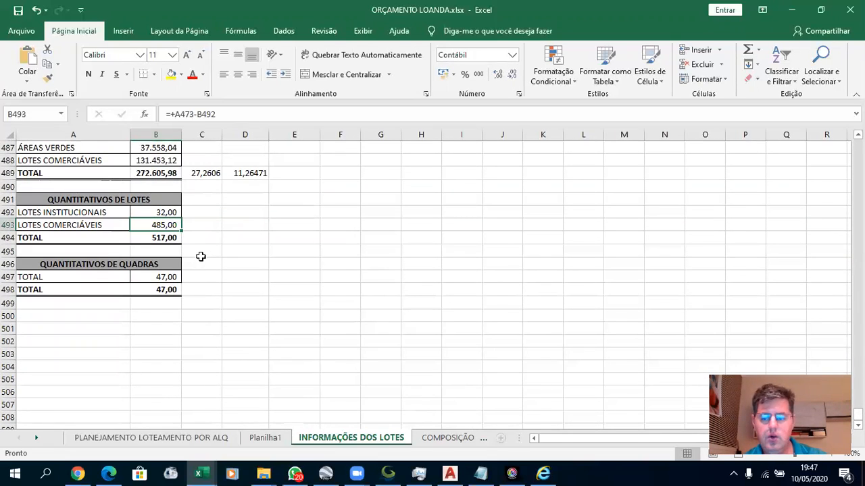
left_click(159, 239)
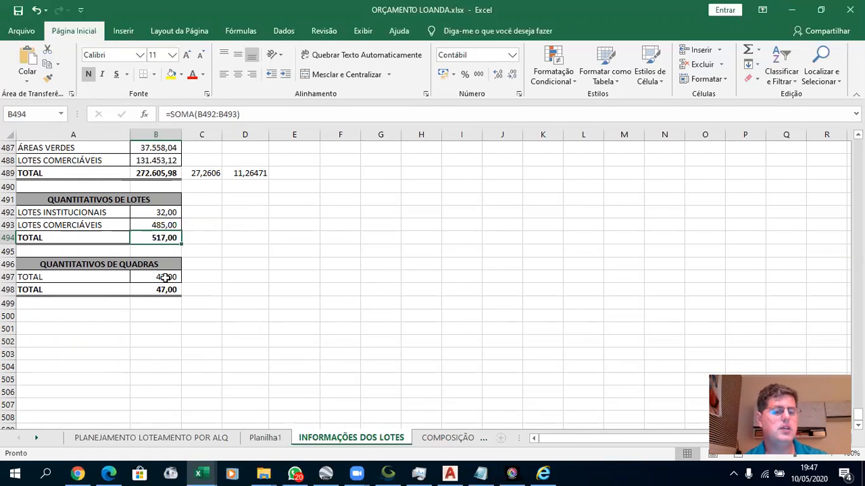
Step: Enter the note +LOTES A GERAR MEMORIAIS in C494 beside the QUANTITATIVOS DE LOTES total
left_click(199, 235)
type("+")
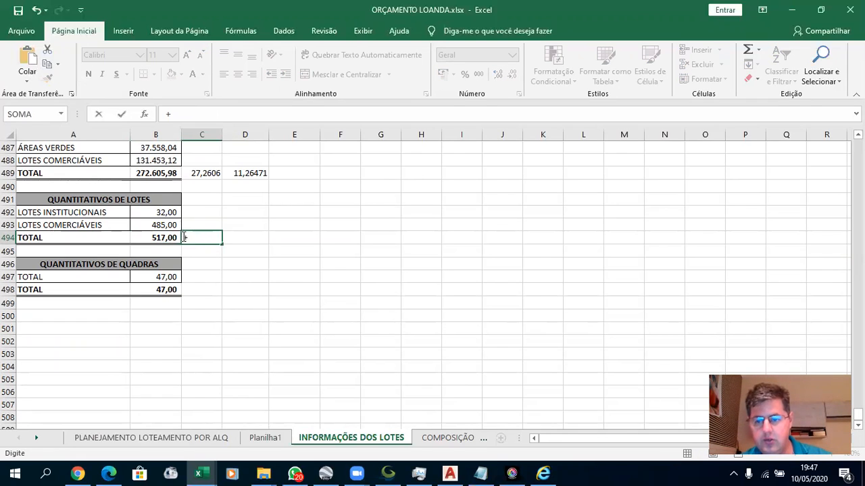
left_click(172, 237)
type("LOTES")
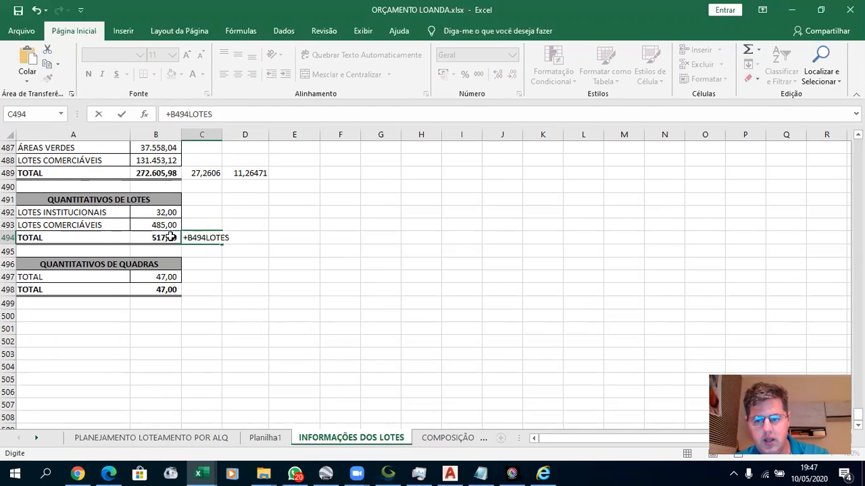
key("BackSpace")
key("BackSpace")
key("BackSpace")
key("BackSpace")
key("BackSpace")
key("BackSpace")
key("BackSpace")
key("BackSpace")
key("BackSpace")
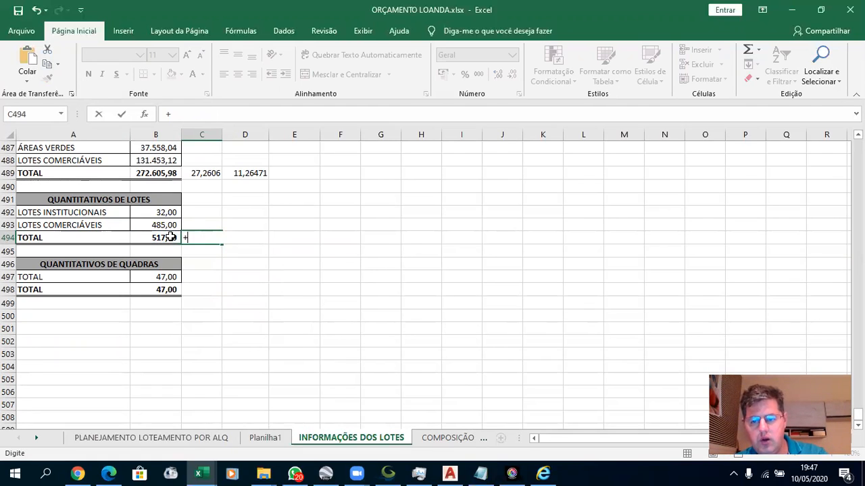
type("OTES A GERAR")
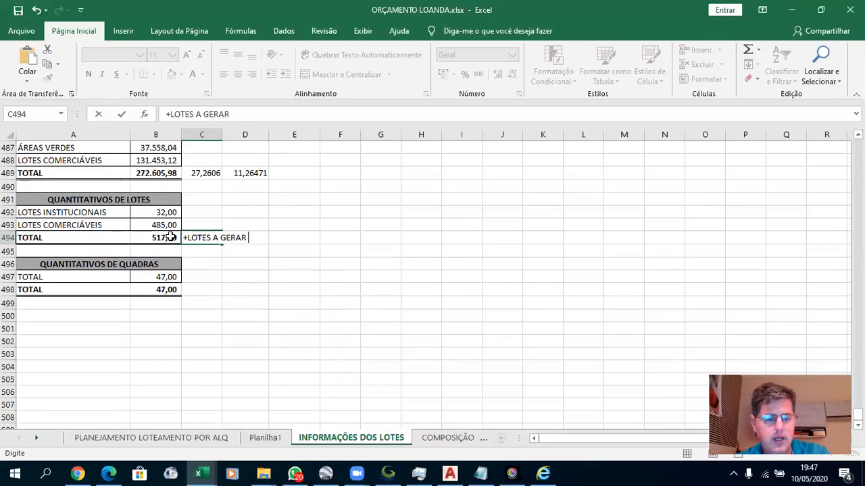
type(" MEMO")
key("BackSpace")
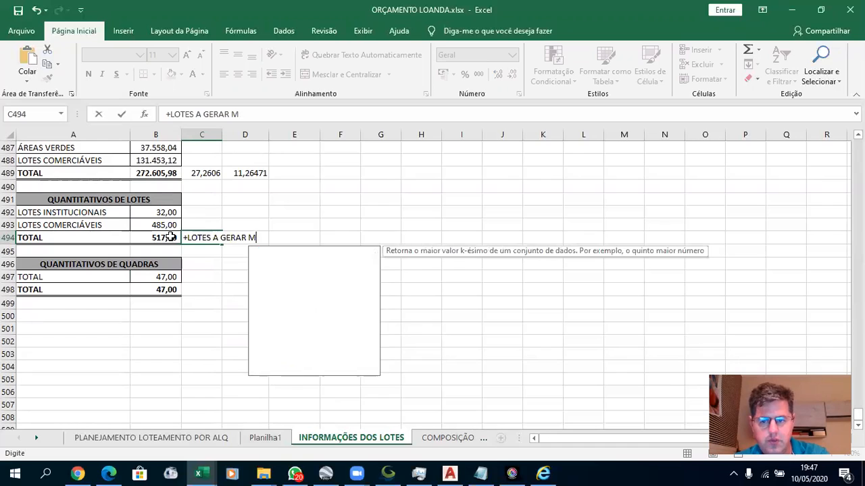
type("EMORAIS")
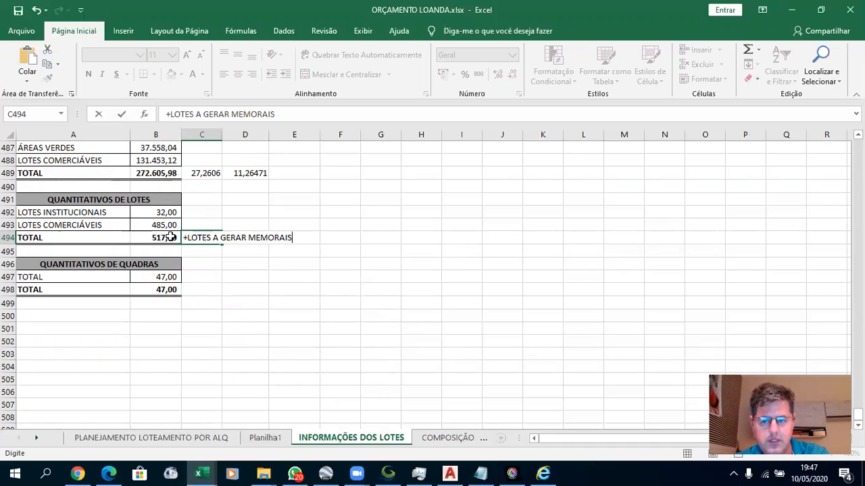
key("BackSpace")
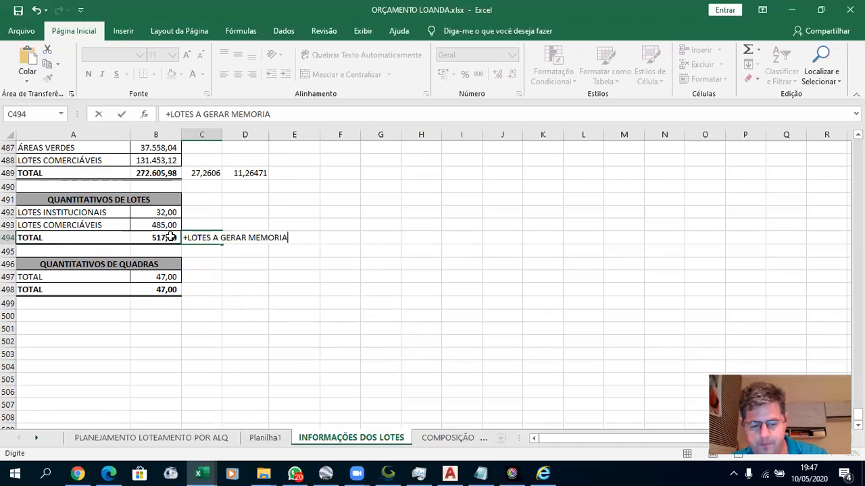
left_click(284, 292)
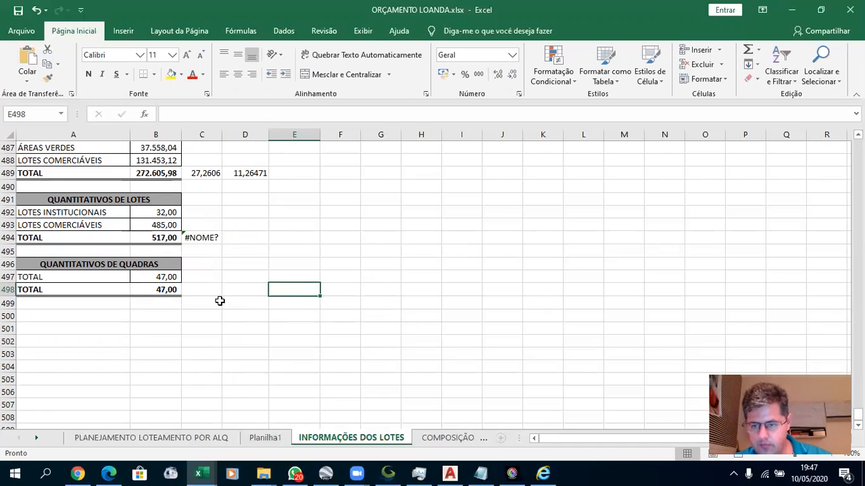
Step: Remove the leading =+ from C494 so it holds the plain text LOTES A GERAR MEMORIAIS, and widen column C to fit it
left_click_drag(162, 275, 166, 291)
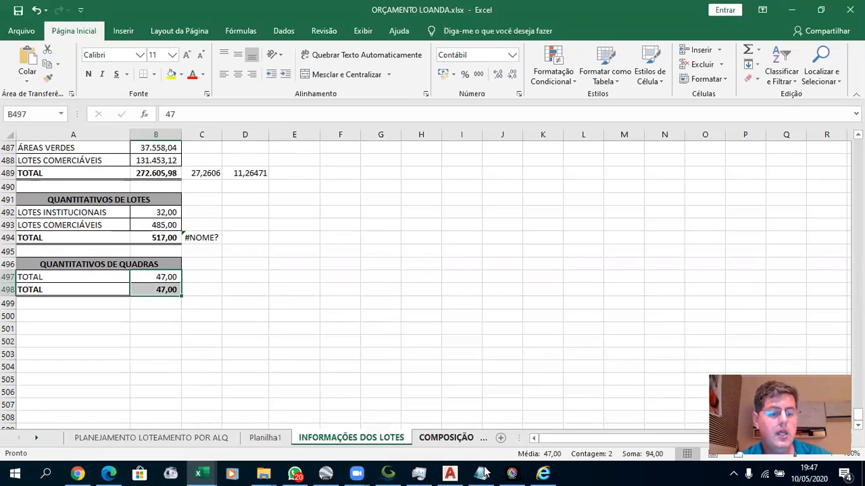
left_click(196, 238)
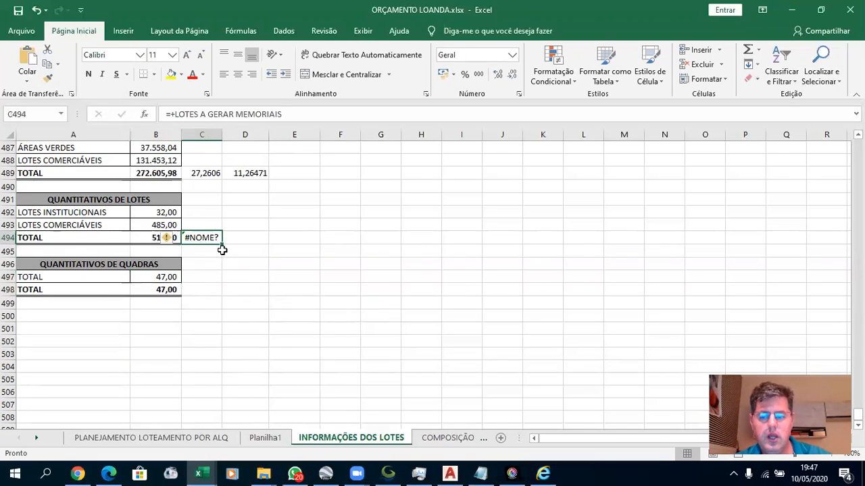
left_click(174, 114)
key("BackSpace")
key("BackSpace")
left_click(369, 335)
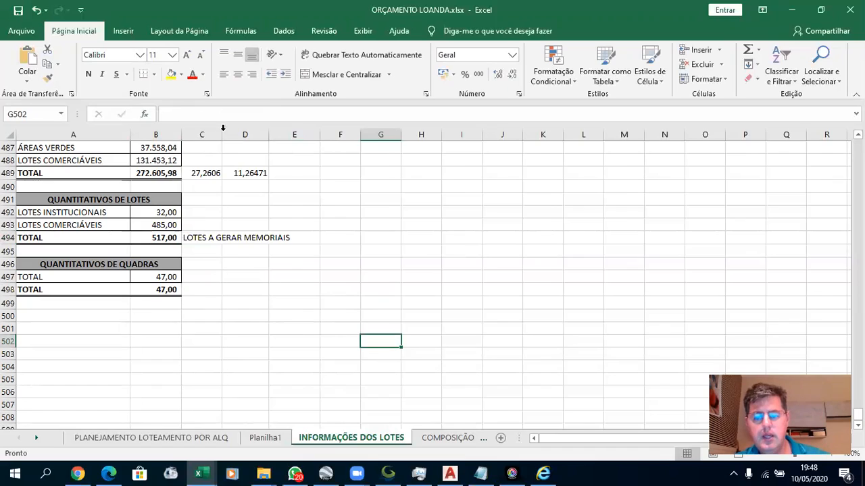
left_click_drag(223, 128, 295, 128)
scroll(264, 298, "up", 10)
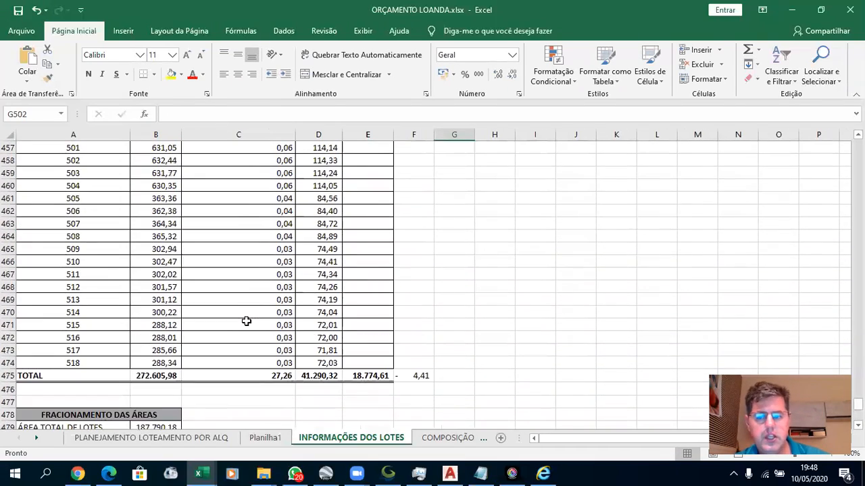
Step: Look over the lot list and area breakdown tables, and check the ÁREA DE PASSEIOS E RUAS formula in B480
scroll(248, 323, "up", 14)
scroll(250, 326, "down", 19)
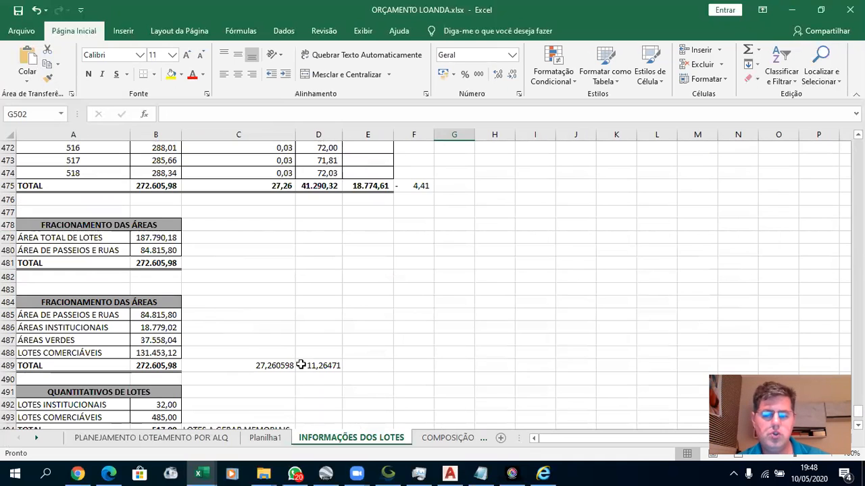
scroll(229, 279, "down", 1)
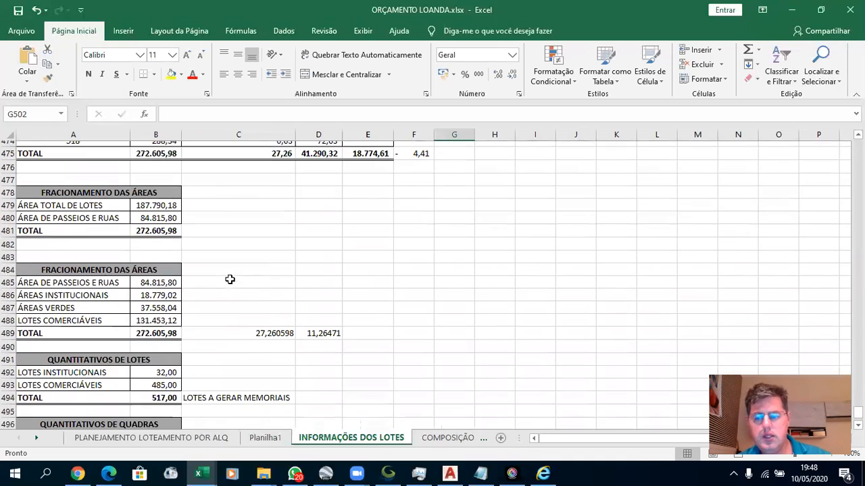
left_click(154, 213)
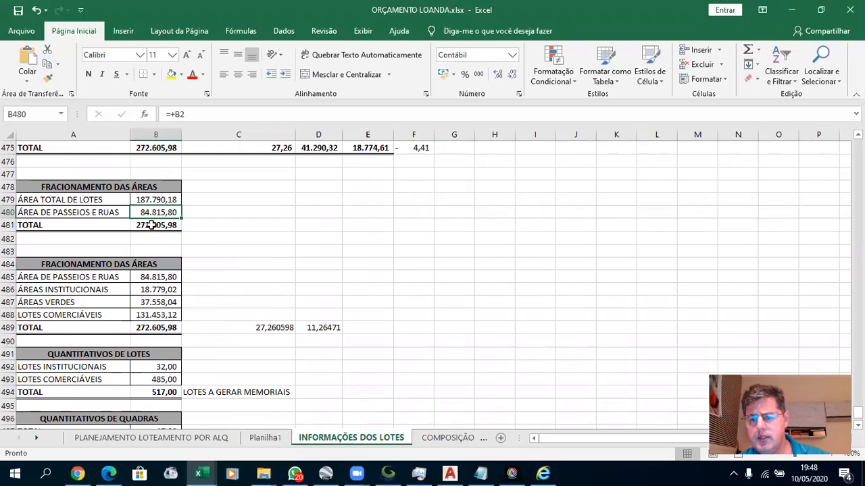
scroll(178, 328, "down", 2)
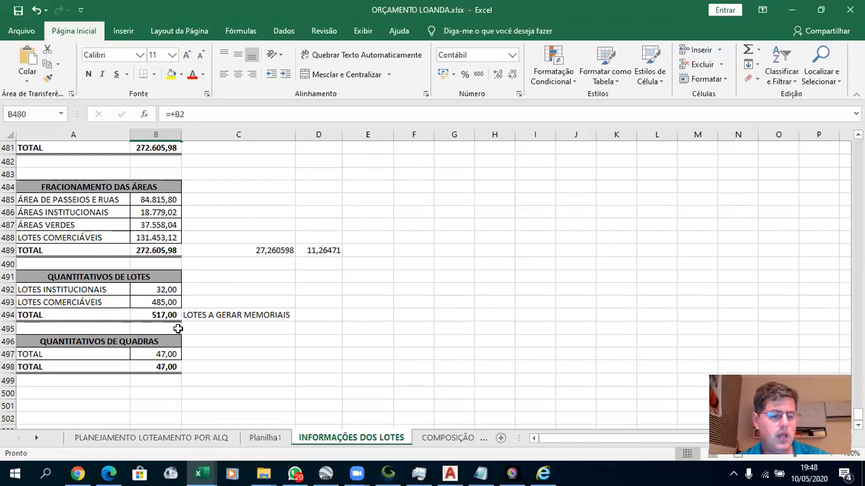
scroll(181, 329, "down", 2)
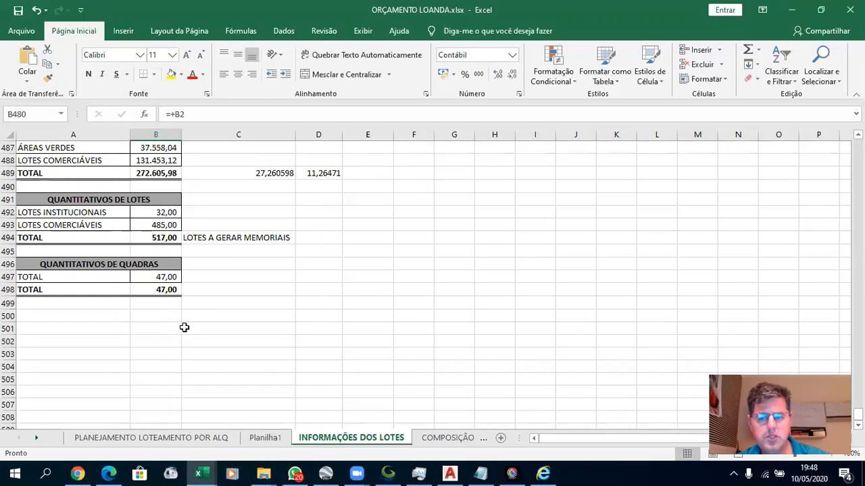
scroll(183, 327, "up", 1)
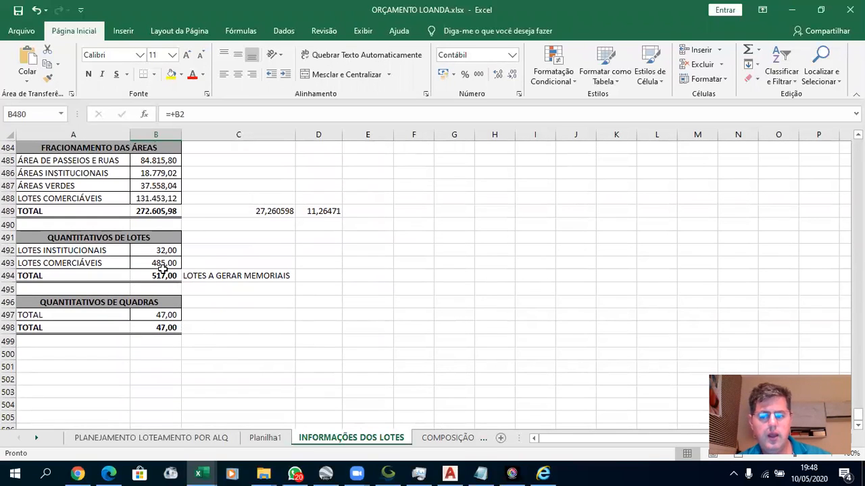
Step: Examine the institutional, commercial and total rows of QUANTITATIVOS DE LOTES, and check the first FRACIONAMENTO DAS ÁREAS total in B481
left_click(5, 274)
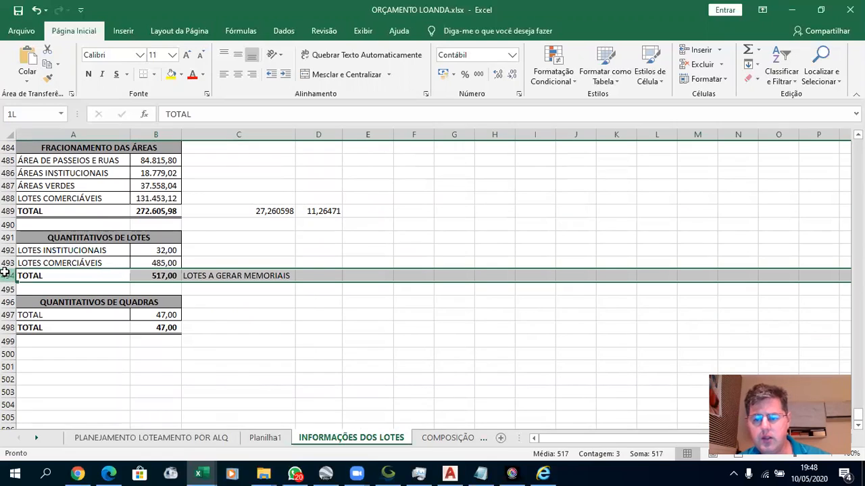
left_click(5, 263)
left_click_drag(5, 261, 8, 250)
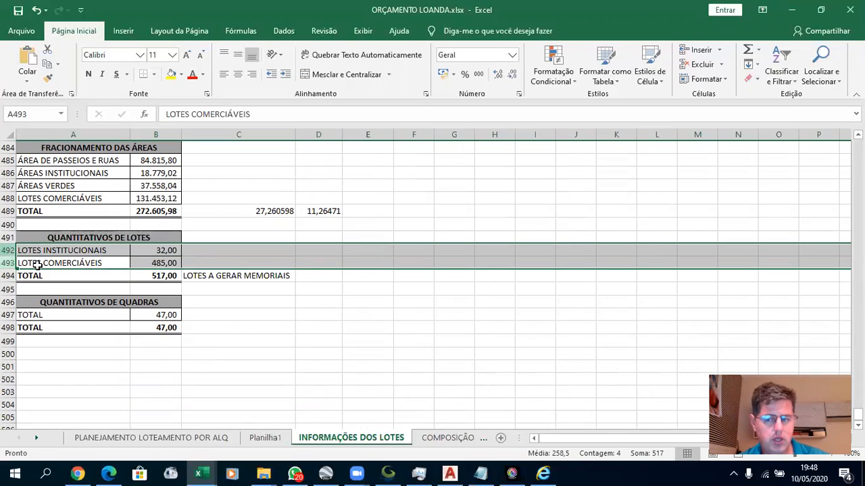
left_click(156, 250)
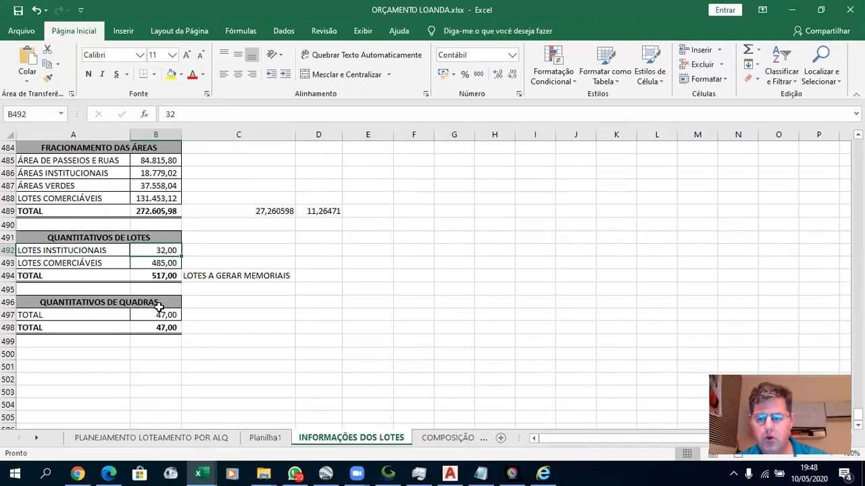
scroll(158, 311, "down", 1)
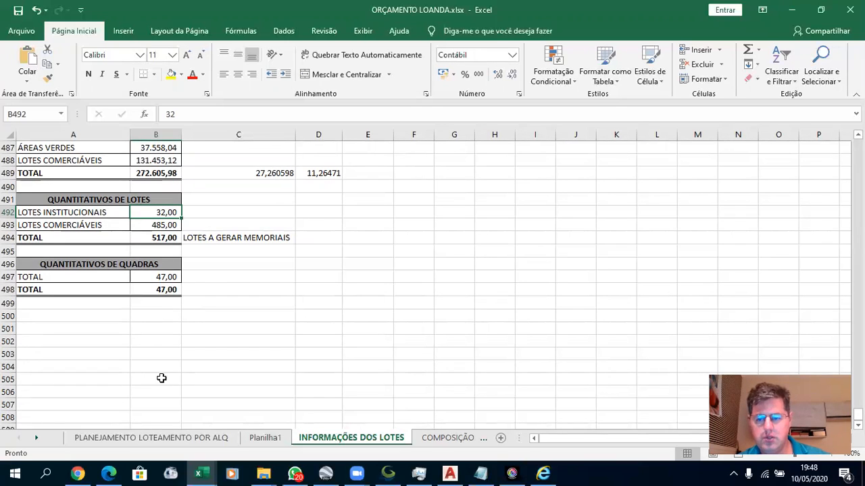
scroll(244, 229, "up", 1)
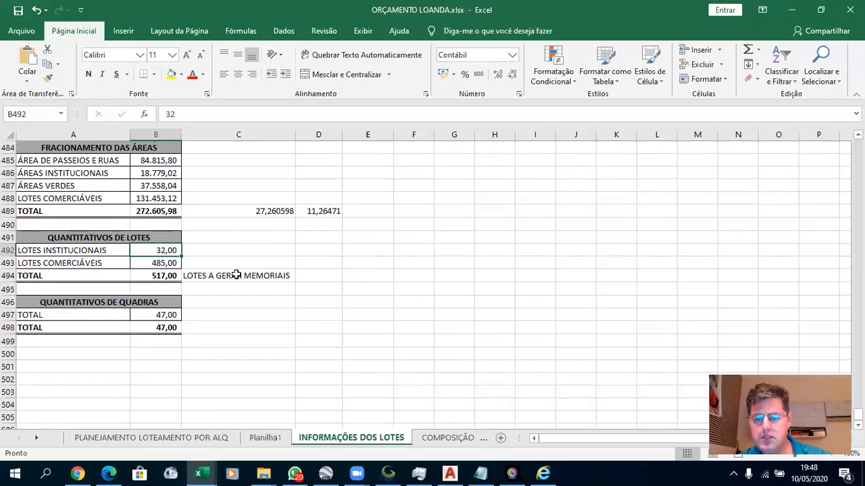
left_click(9, 275)
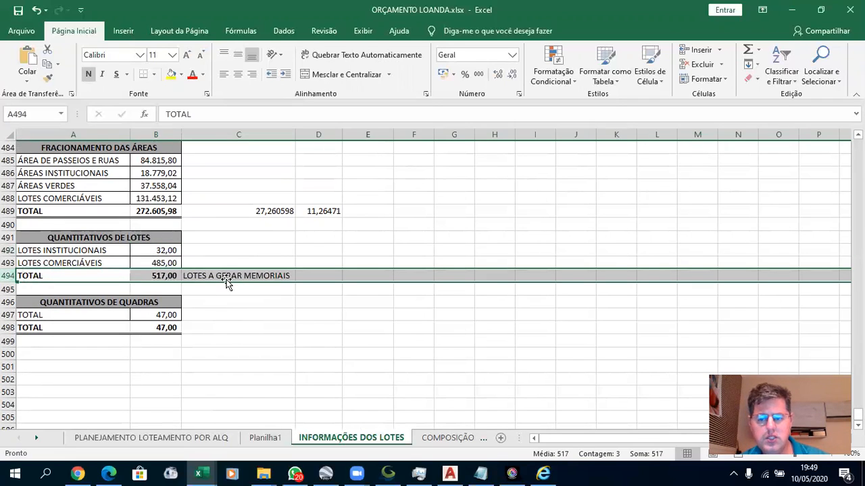
scroll(203, 263, "up", 2)
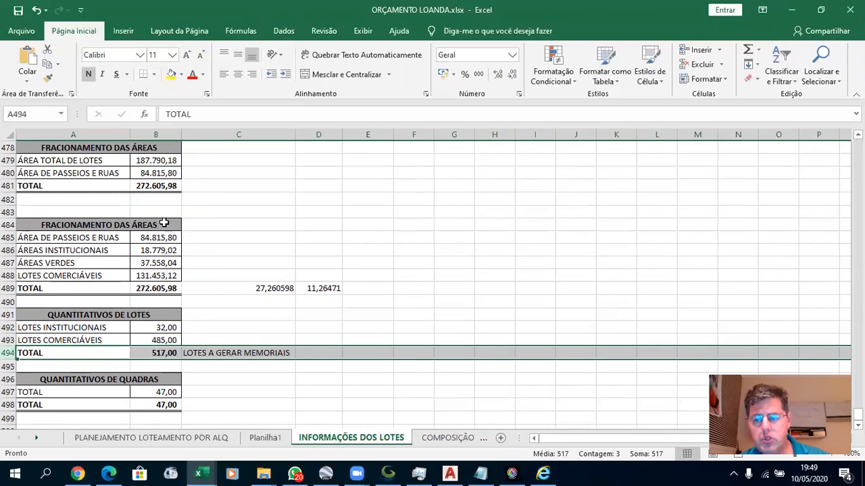
left_click(157, 189)
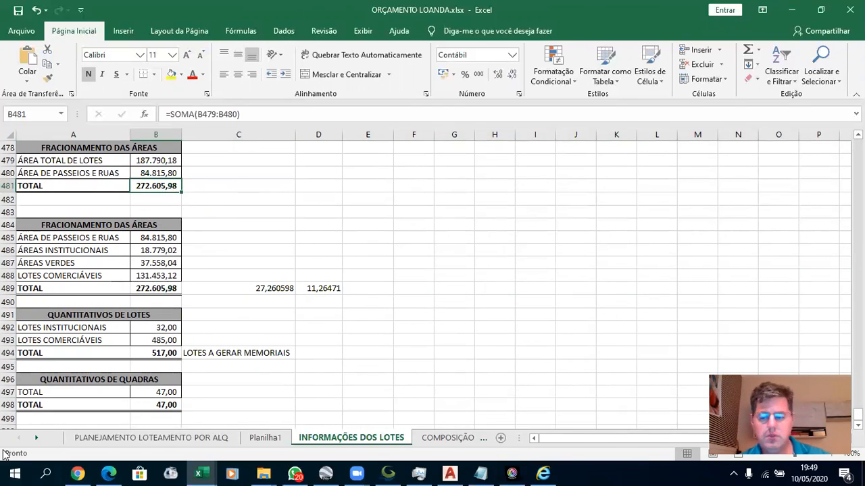
Step: Open the PLANEJAMENTO LOTEAMENTO POR ALQ sheet and look over its service sections, totals and the VALOR BRUTO to INDIVIDUAL summary
left_click(150, 438)
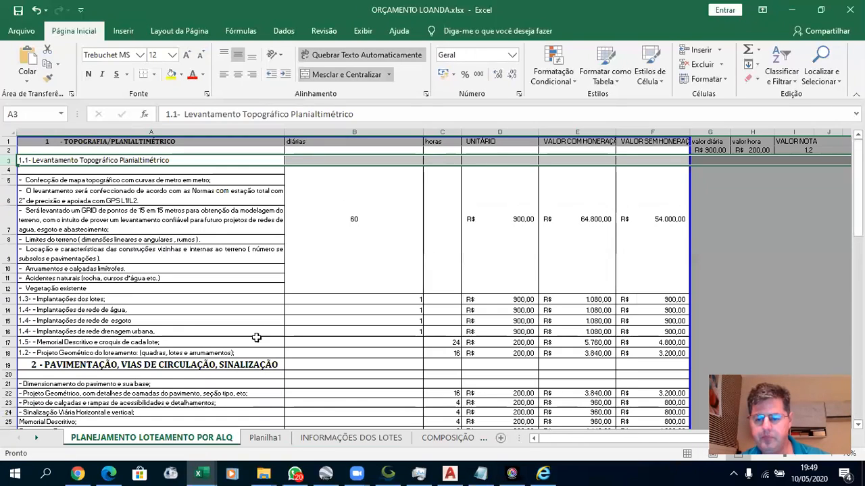
scroll(257, 337, "down", 20)
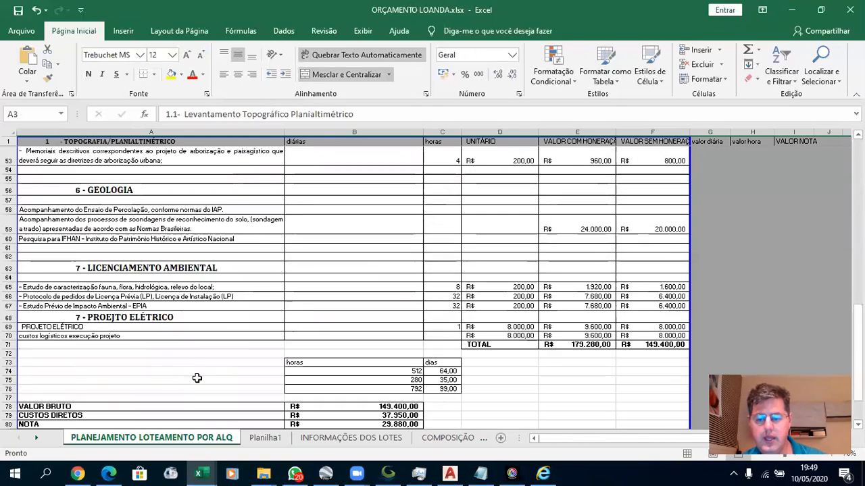
scroll(185, 392, "up", 3)
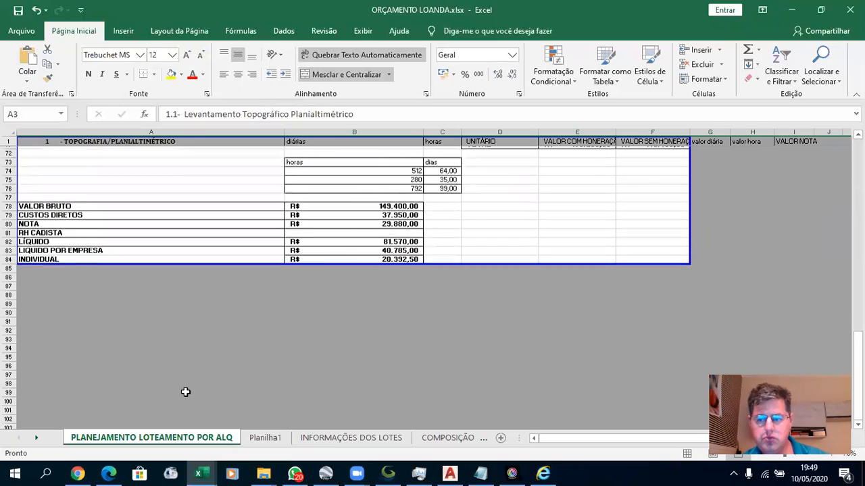
scroll(185, 392, "up", 1)
scroll(162, 394, "down", 3)
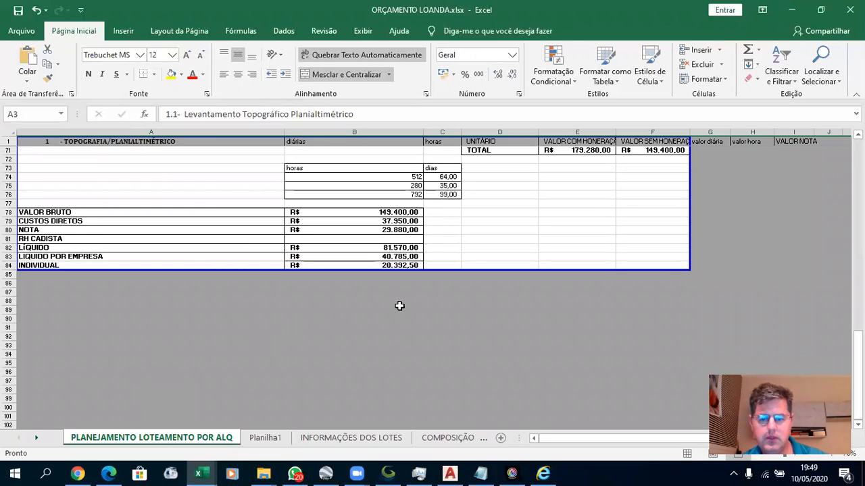
scroll(407, 295, "up", 3)
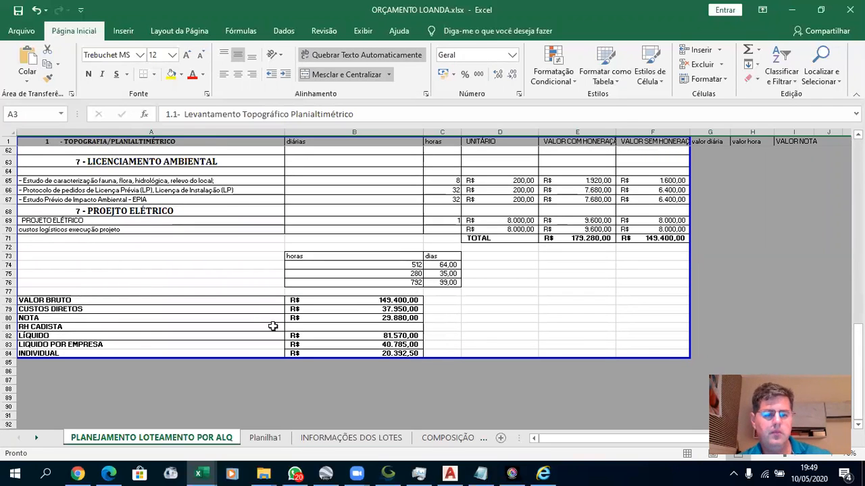
scroll(274, 304, "up", 20)
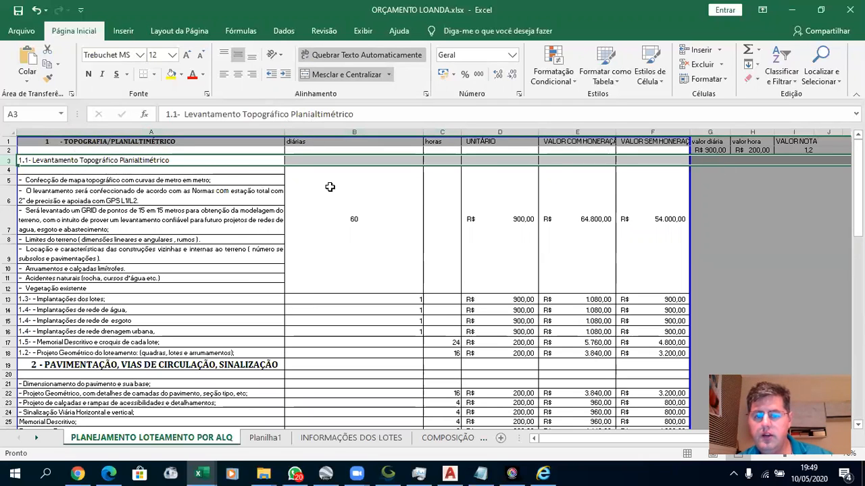
Step: Examine the 1.1 Levantamento Topográfico Planialtimétrico items, from the topographic map through the 15-metre point grid to the neighbouring constructions
left_click_drag(109, 160, 105, 250)
left_click_drag(92, 297, 95, 287)
left_click(77, 160)
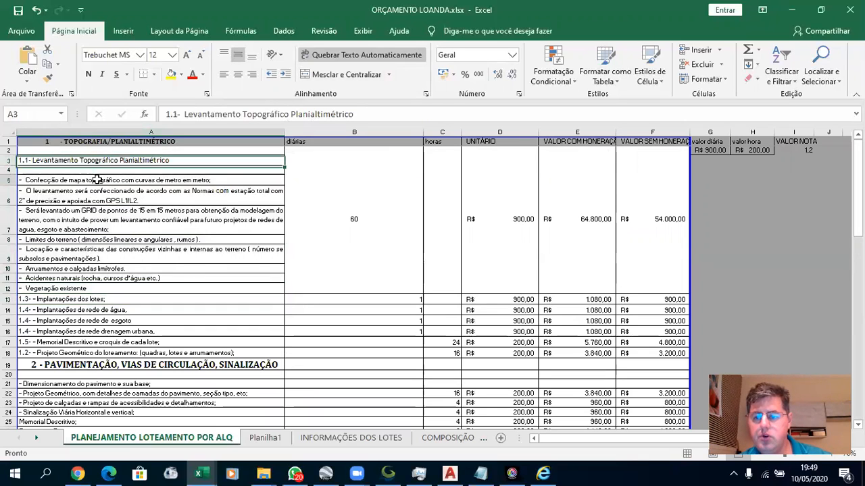
left_click(97, 181)
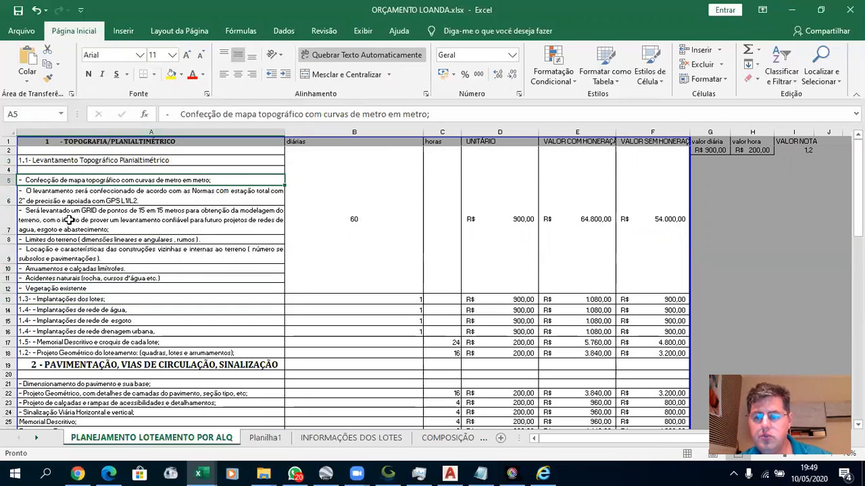
left_click(90, 195)
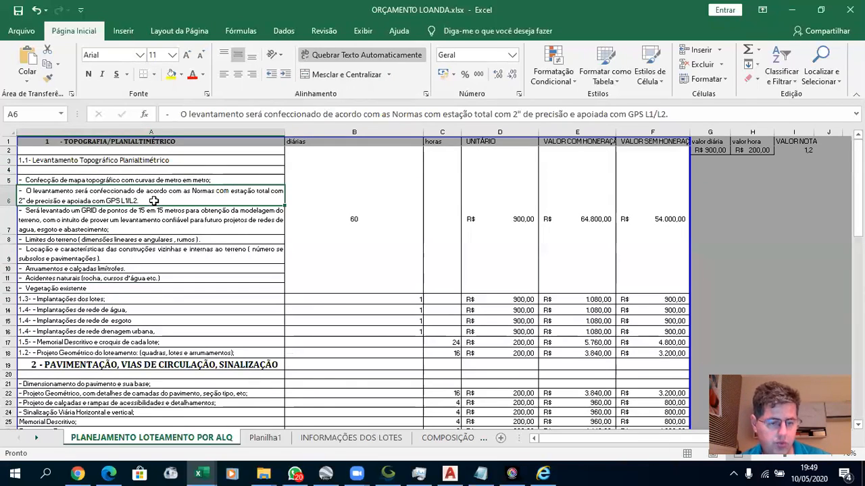
left_click(12, 196)
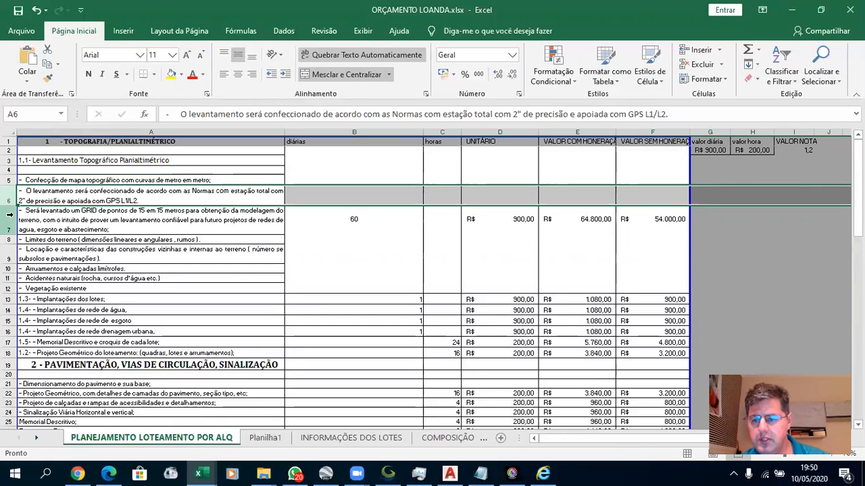
left_click(10, 214)
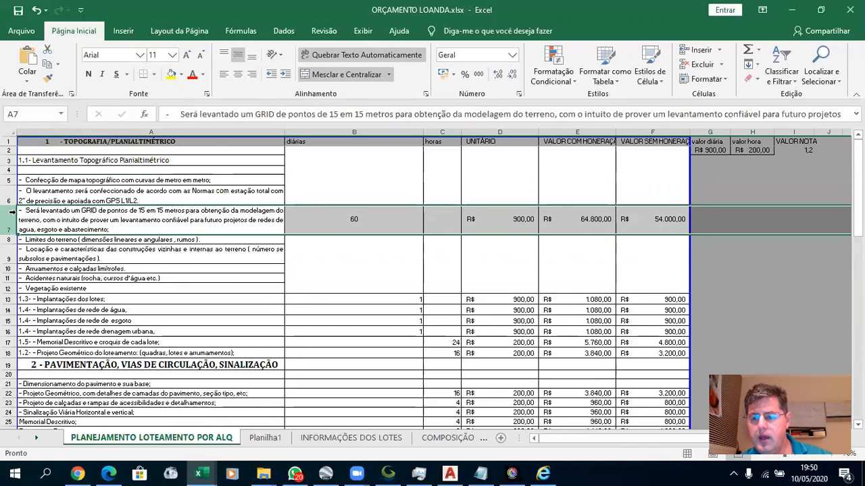
scroll(23, 214, "down", 1)
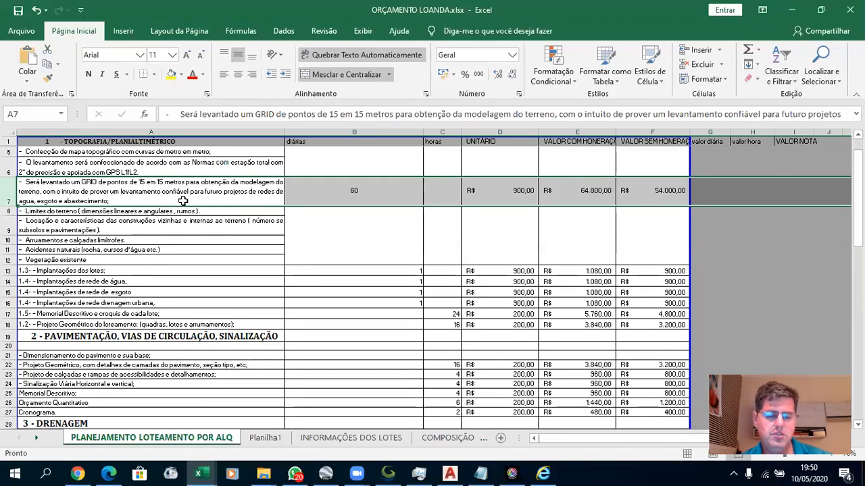
left_click(10, 228)
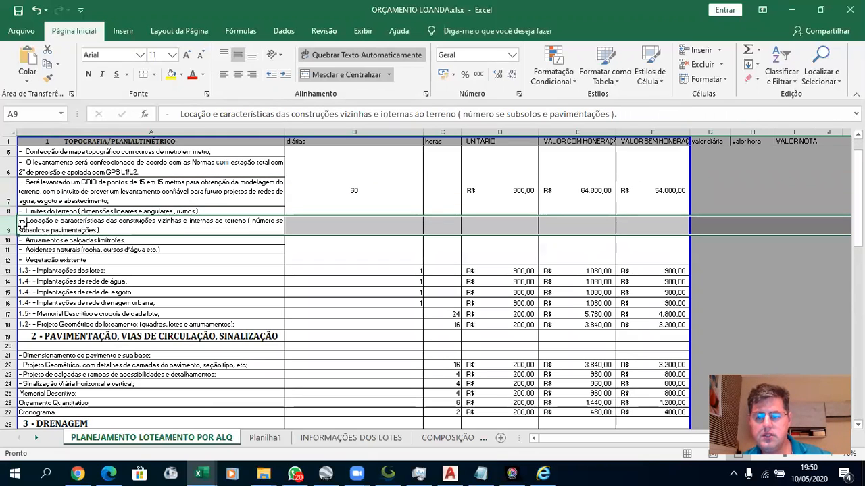
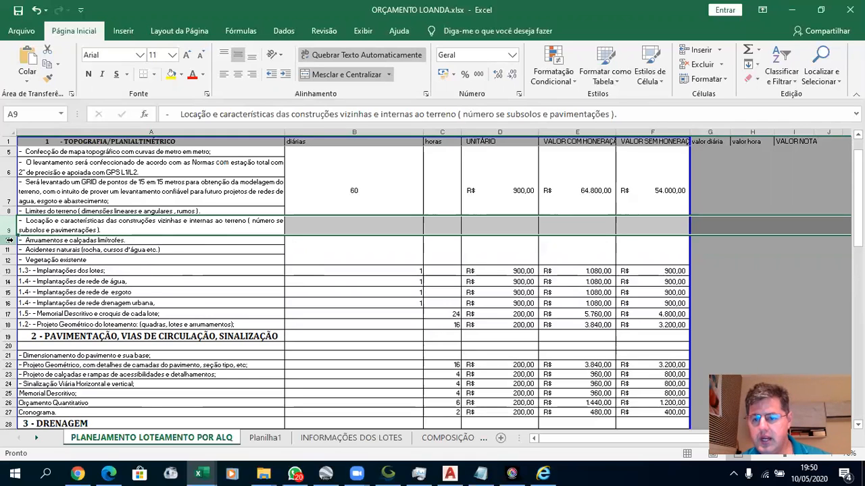
Step: Examine the bordering streets, the 1.3 to 1.5 implantation and memorial items, the geometric project, and the diárias for the topographic survey
left_click(10, 240)
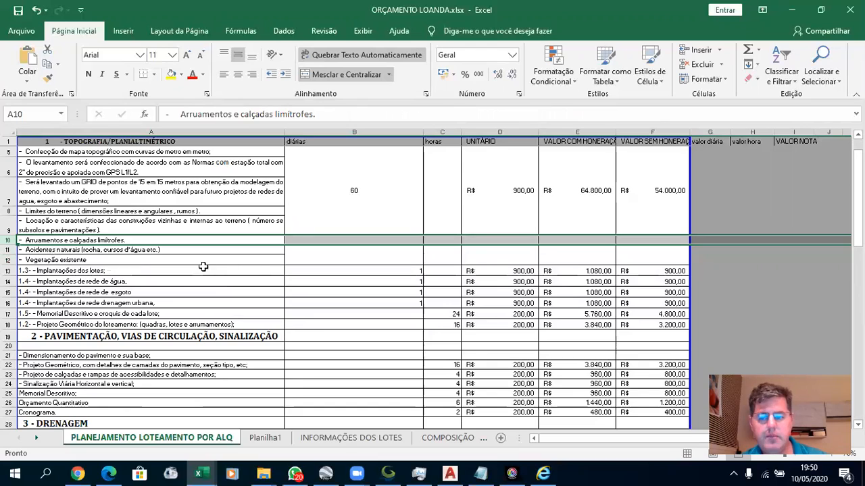
left_click(6, 264)
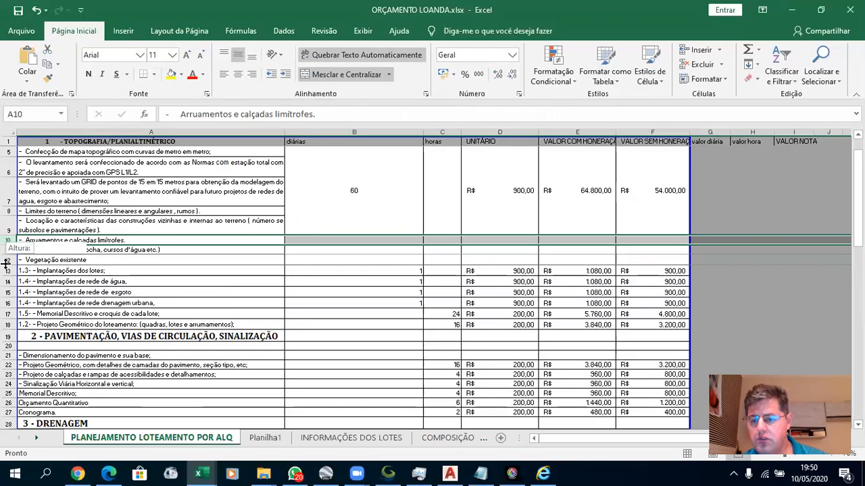
left_click(8, 271)
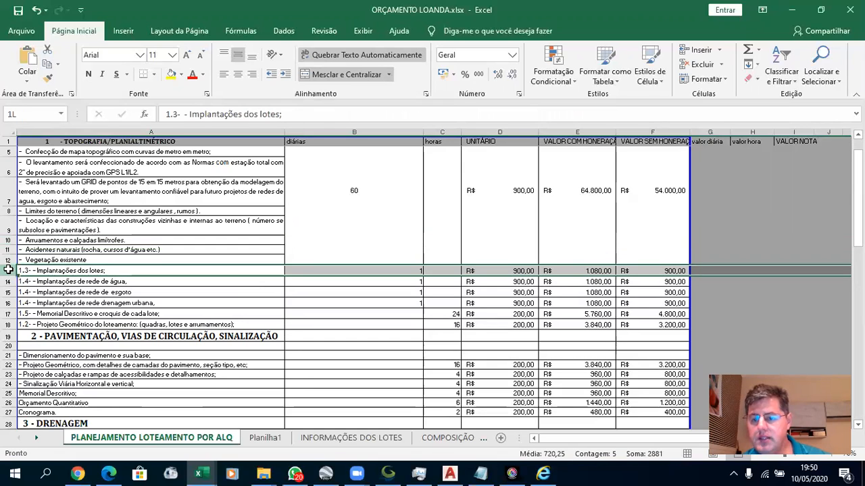
mouse_move(7, 271)
left_mouse_down()
mouse_move(7, 281)
mouse_move(10, 271)
left_mouse_up()
left_click(8, 281)
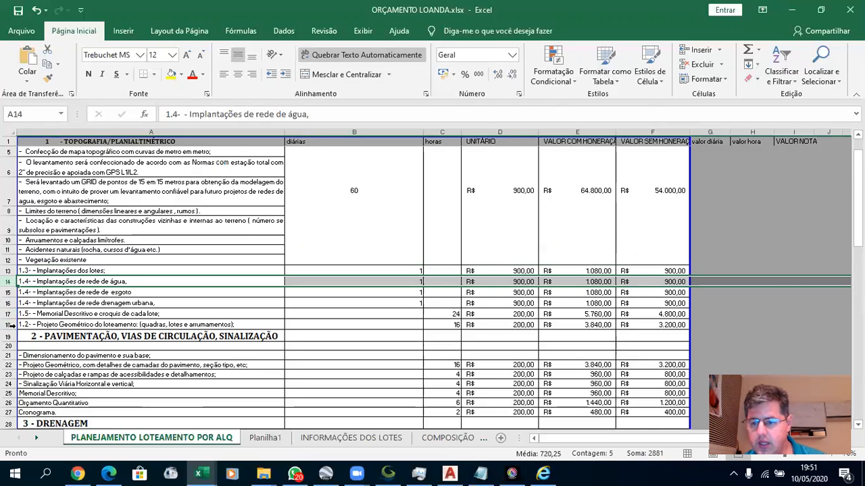
mouse_move(12, 314)
left_mouse_down()
mouse_move(10, 335)
mouse_move(21, 326)
left_mouse_up()
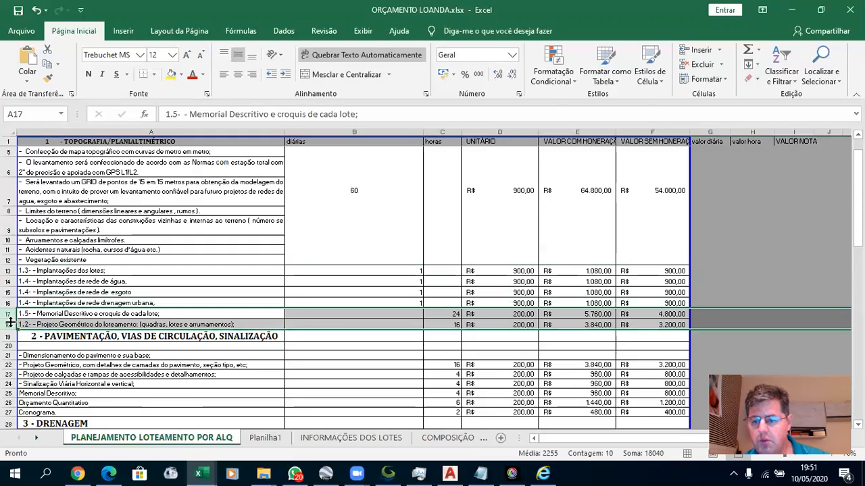
scroll(363, 318, "up", 1)
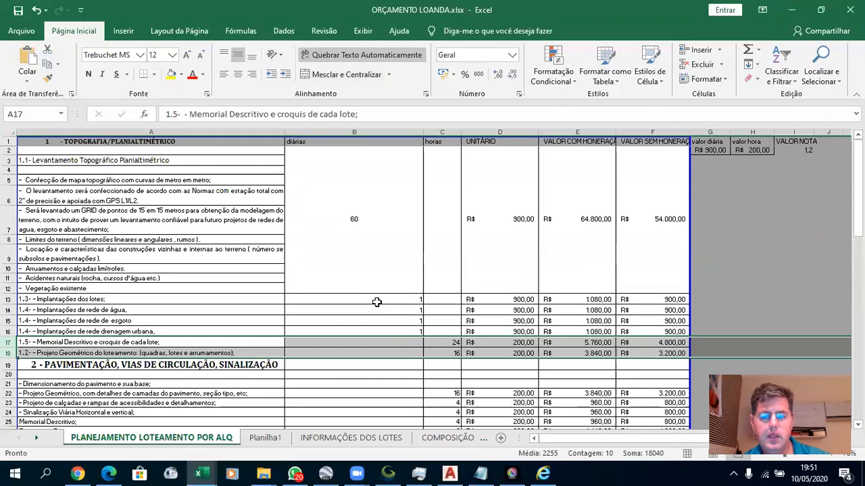
left_click(352, 222)
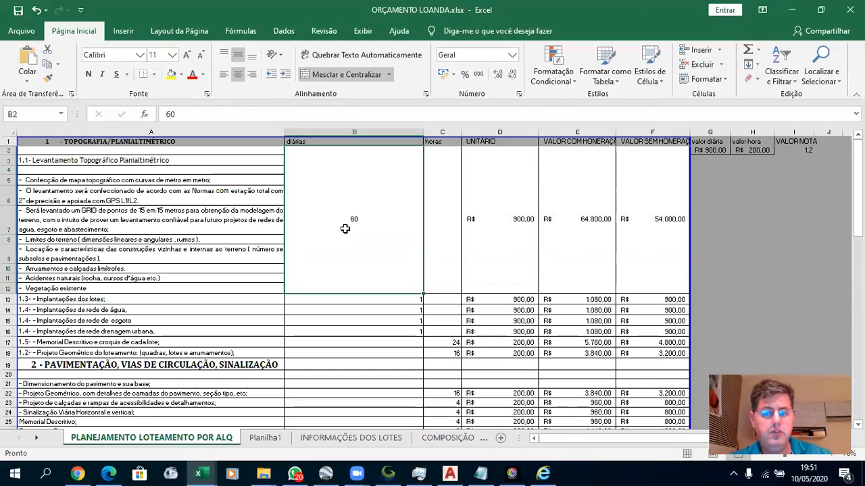
Step: Check the survey's UNITÁRIO formula, set the valor diária in G2 to 1200, and fit column G to its contents
left_click(508, 215)
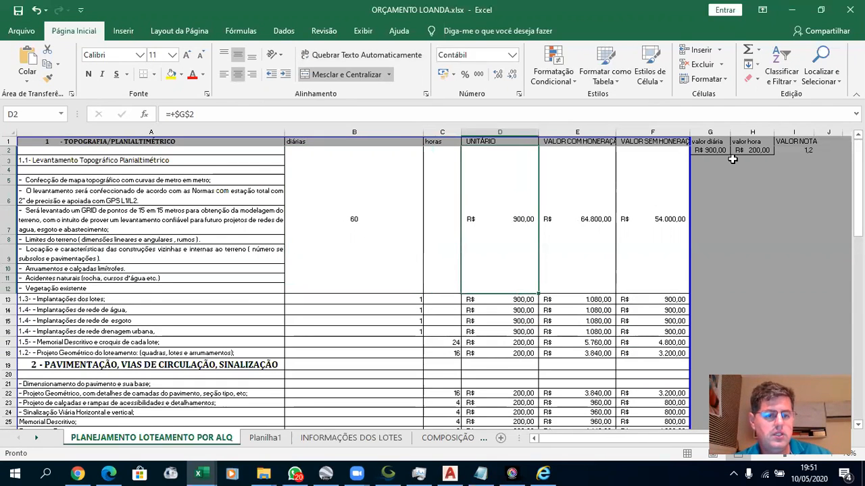
double_click(522, 215)
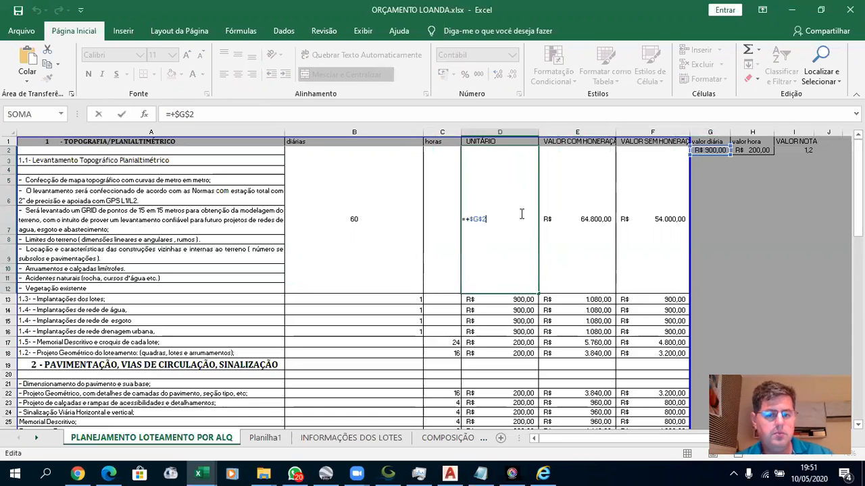
key("Escape")
left_click(711, 150)
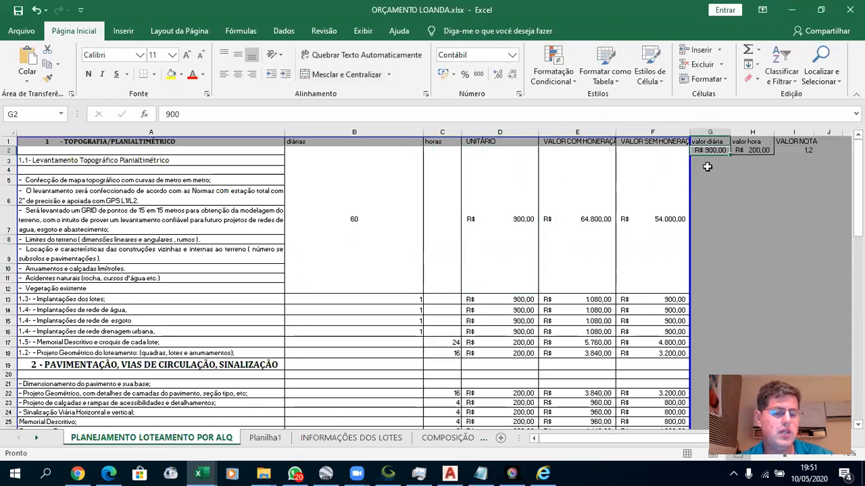
type("12")
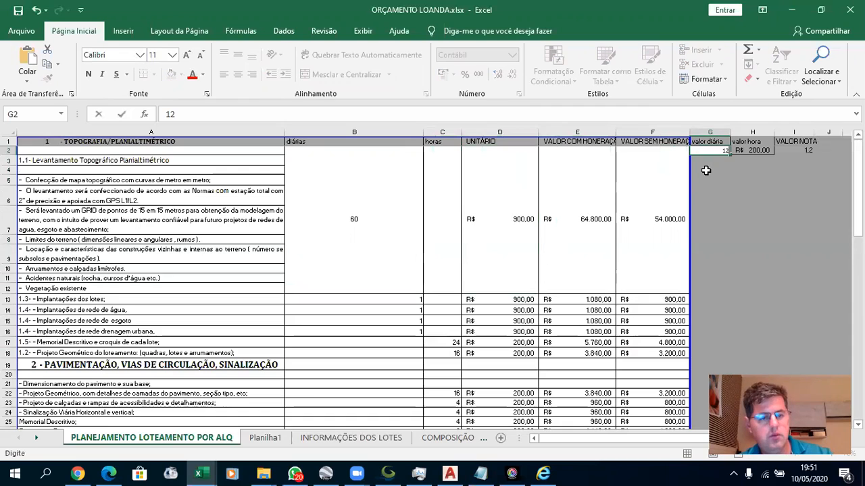
key("Return")
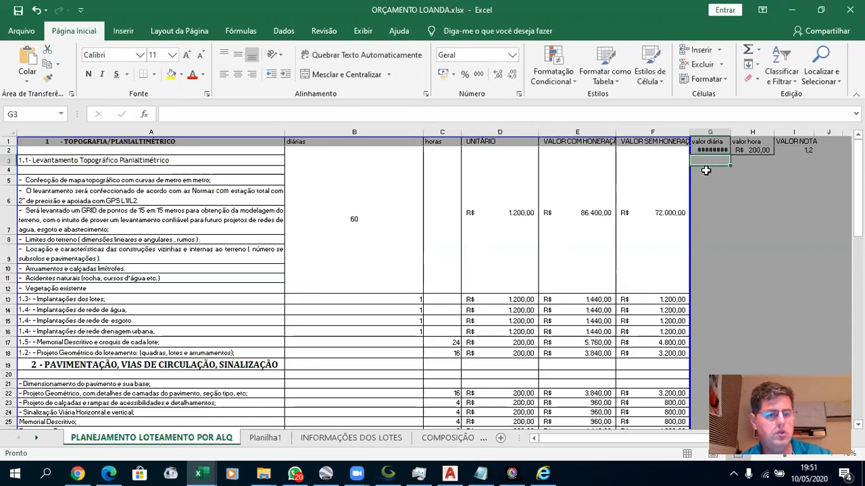
double_click(731, 129)
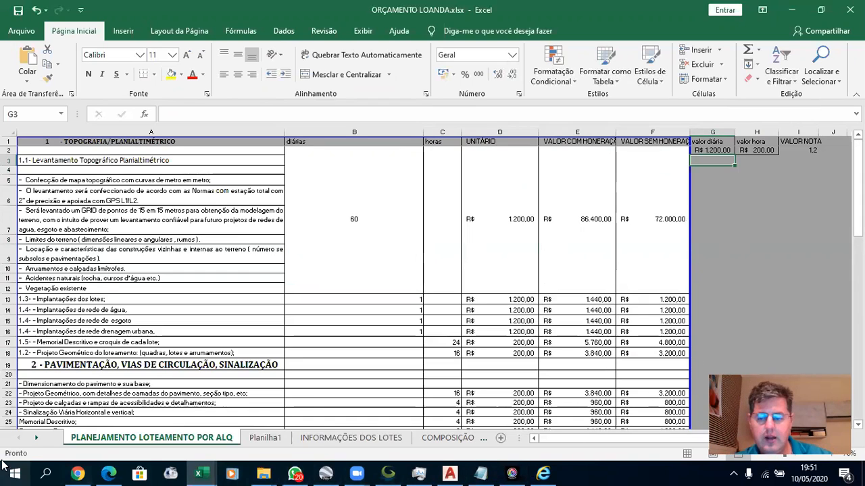
Step: Add a new blank sheet to the workbook and enter CARRO in A1
left_click(28, 436)
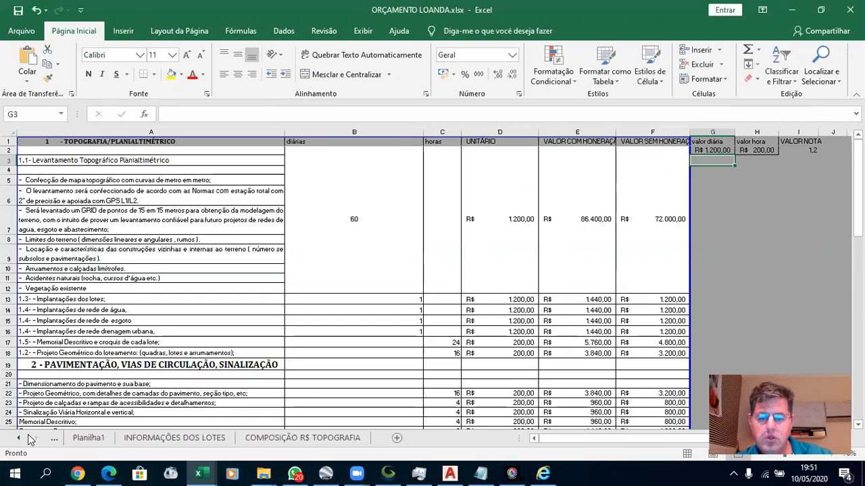
left_click(396, 438)
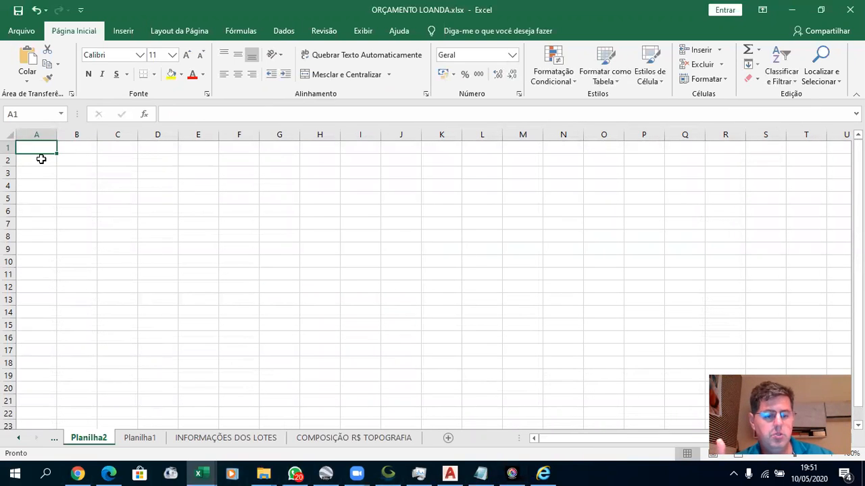
type("CARRO")
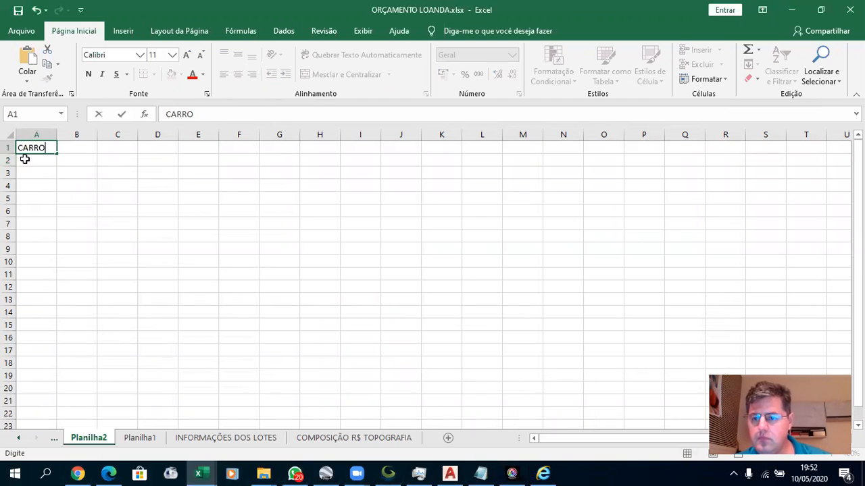
left_click(31, 160)
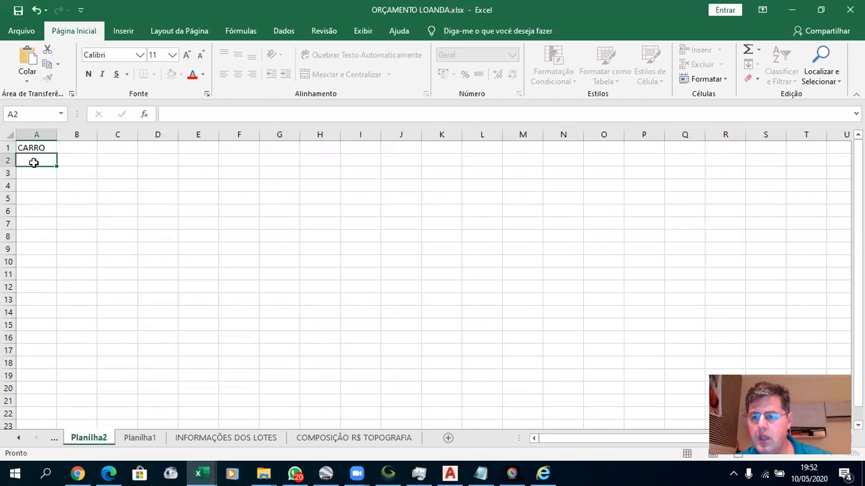
Step: Enter ESQUIPAMENTO TOPOGRÁFICO in A2 and fit column A's width to the text
type("ESTA")
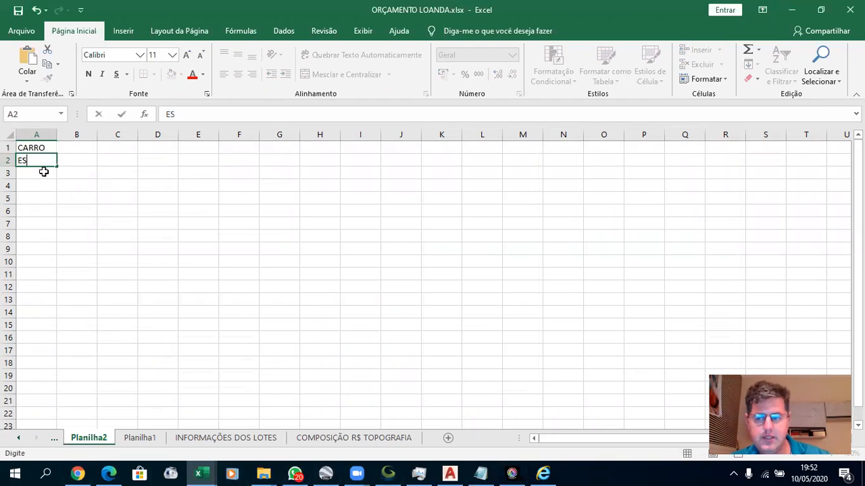
key("BackSpace")
key("BackSpace")
key("BackSpace")
key("BackSpace")
type("ESQUIPAMENTO TOPOGRA")
key("BackSpace")
type("ÁFICO")
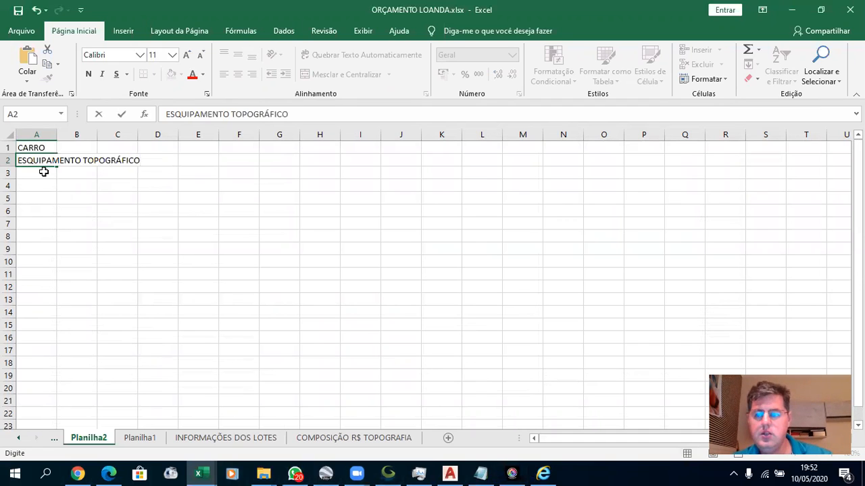
left_click(227, 247)
double_click(57, 134)
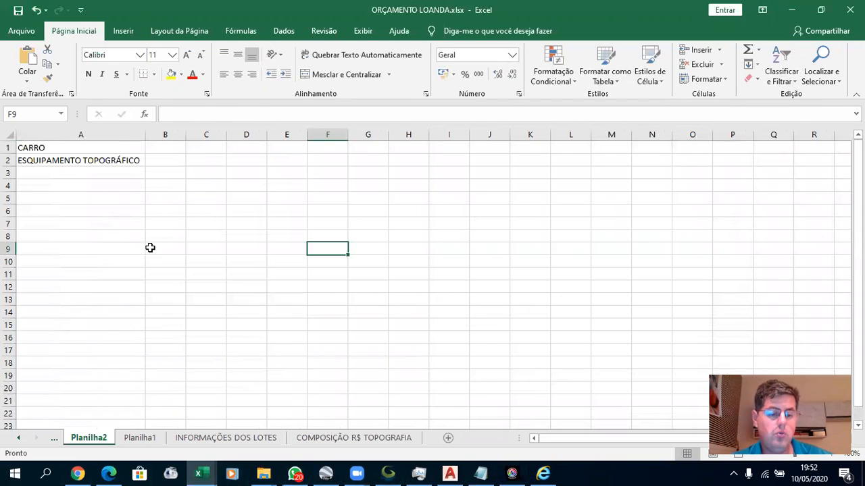
Step: Add the crew items TOPOGRAFO in A3 and 2 AUXILIARES in A4
left_click(52, 174)
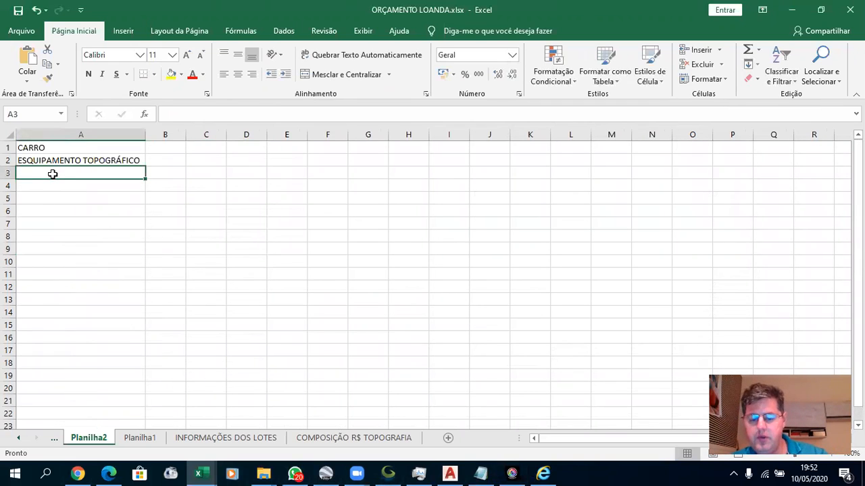
type("TOPOGRAFO")
left_click(105, 187)
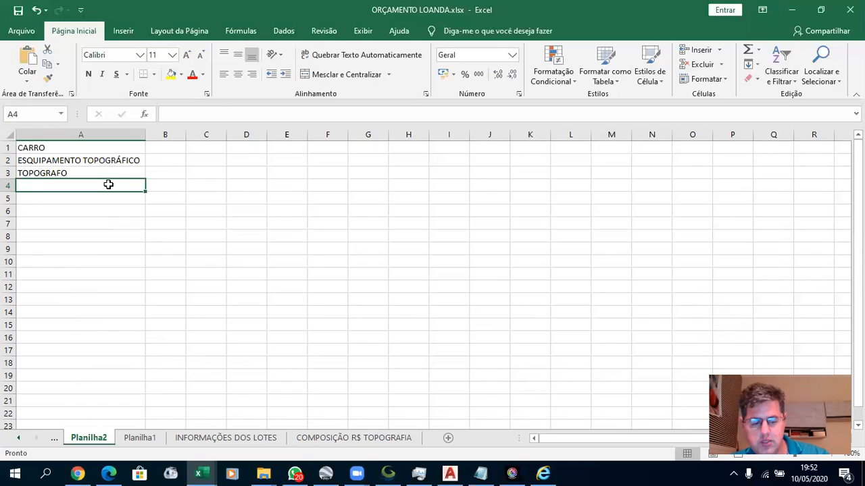
type("2 AUXILIARES")
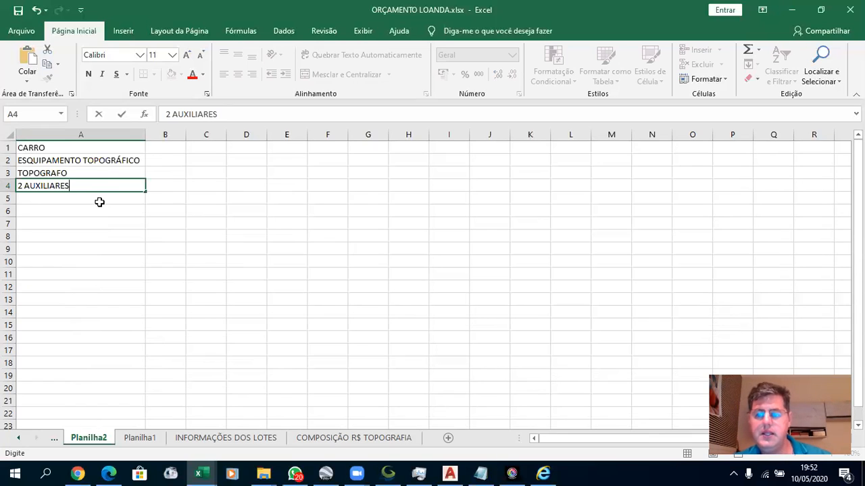
left_click(91, 201)
left_click(60, 165)
left_click(50, 174)
left_click(48, 187)
Step: Add the cost items DIARIA TÉCNICA in A5 and ALIMENTAÇÃO in A6
left_click(55, 198)
type("DIARIA T=E")
key("BackSpace")
type("TÉCNICA")
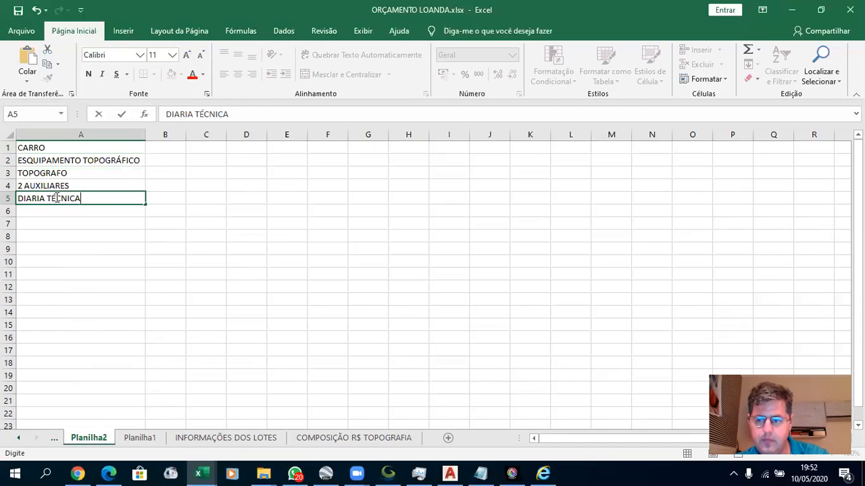
left_click(52, 211)
type("AL")
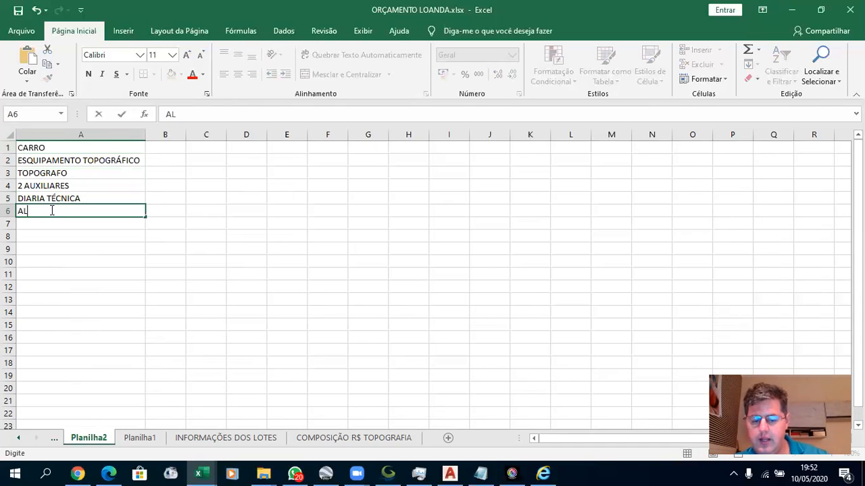
type("IMENTAÇÃO")
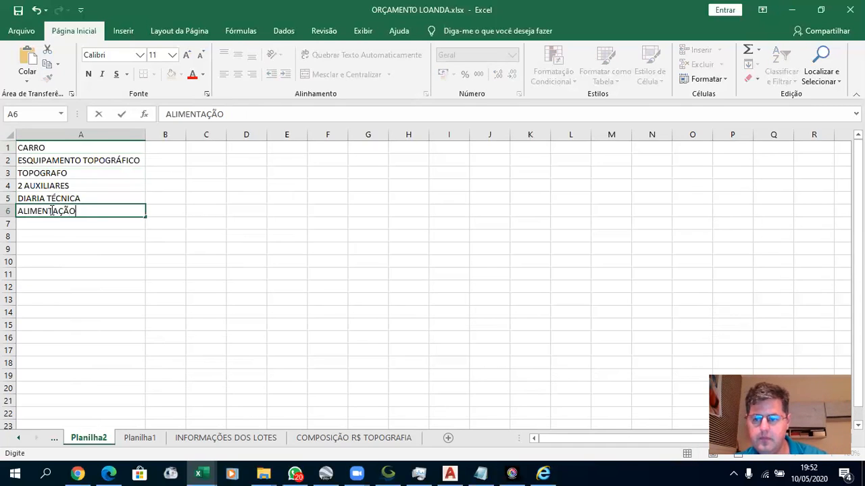
left_click(91, 272)
Step: Calculate the daily costs of CARRO in B1 as +1500/30 and ESQUIPAMENTO TOPOGRÁFICO in B2 as +1100/30
left_click(172, 151)
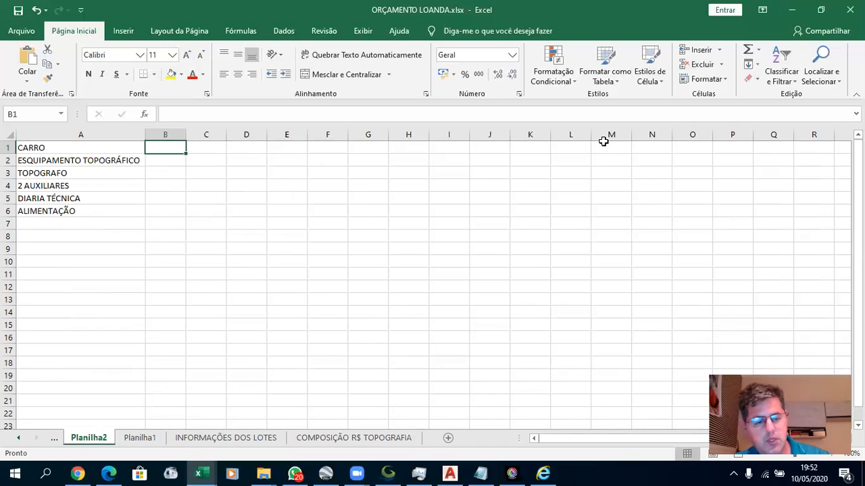
type("+1500")
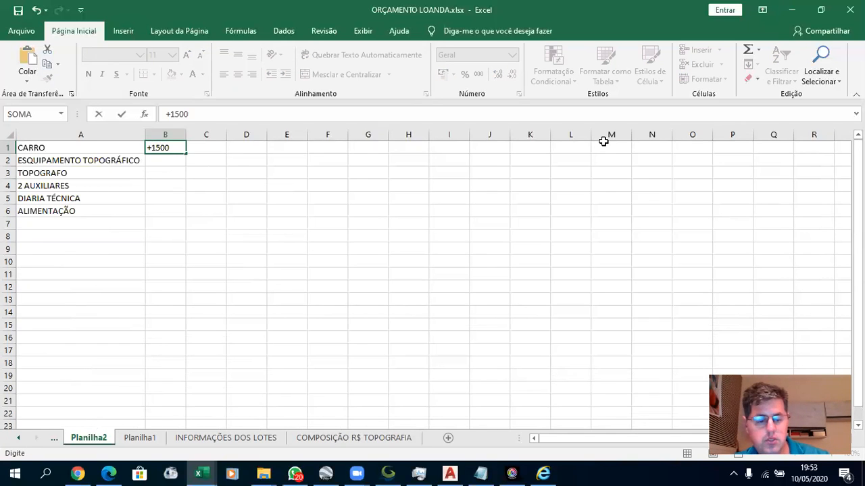
type("/3")
key("Return")
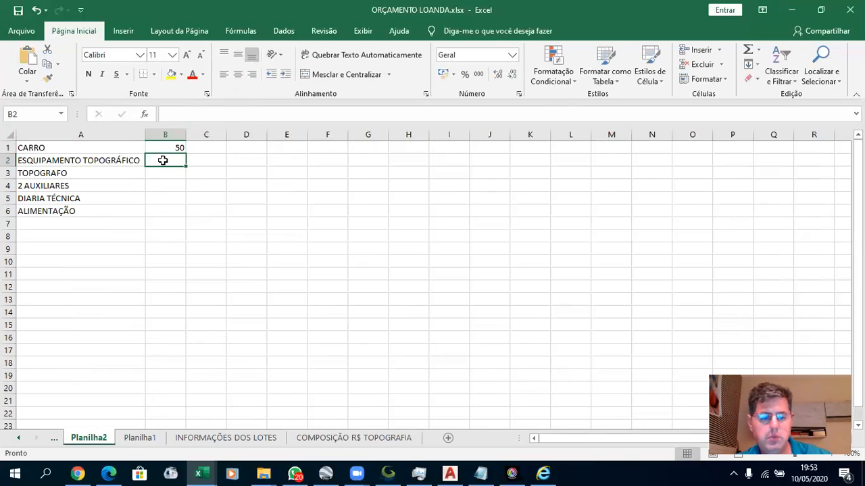
type("+110")
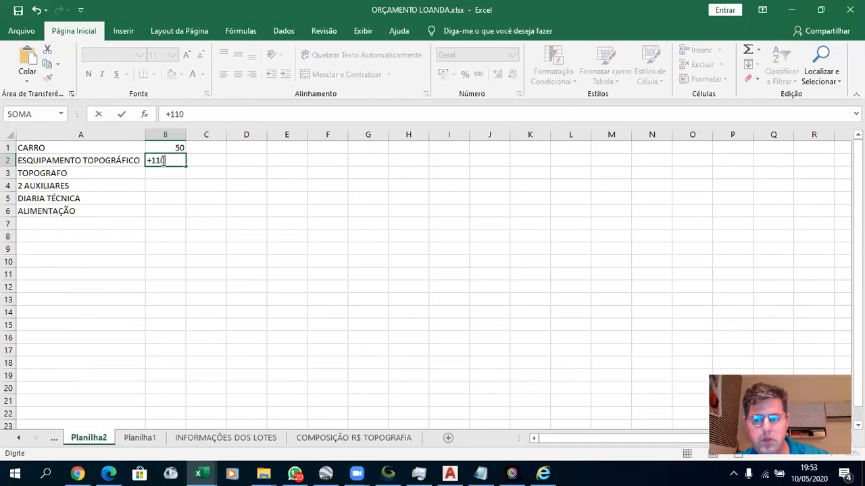
type("0/30")
key("Return")
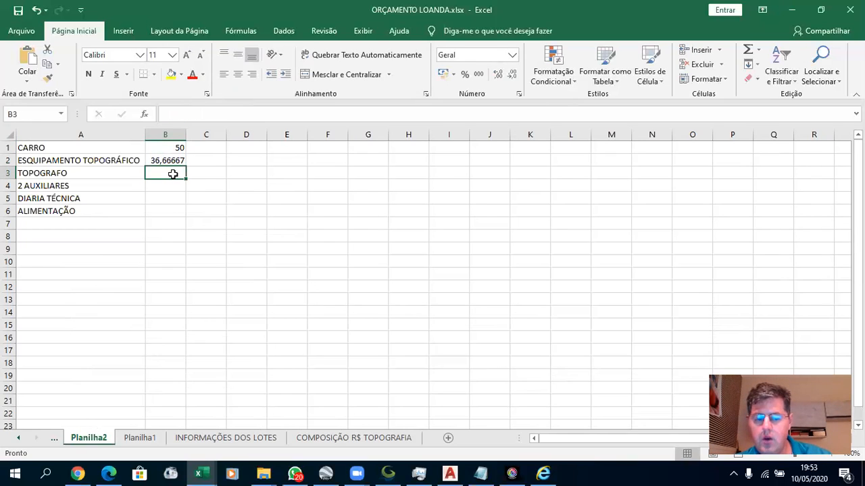
Step: Calculate the daily costs of TOPOGRAFO in B3 as +4500/30 and 2 AUXILIARES in B4 as +1500/30
type("+")
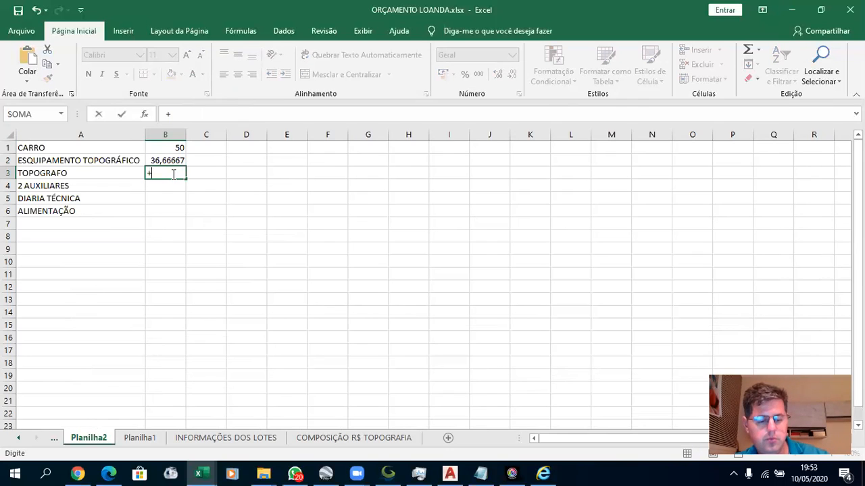
type("4500")
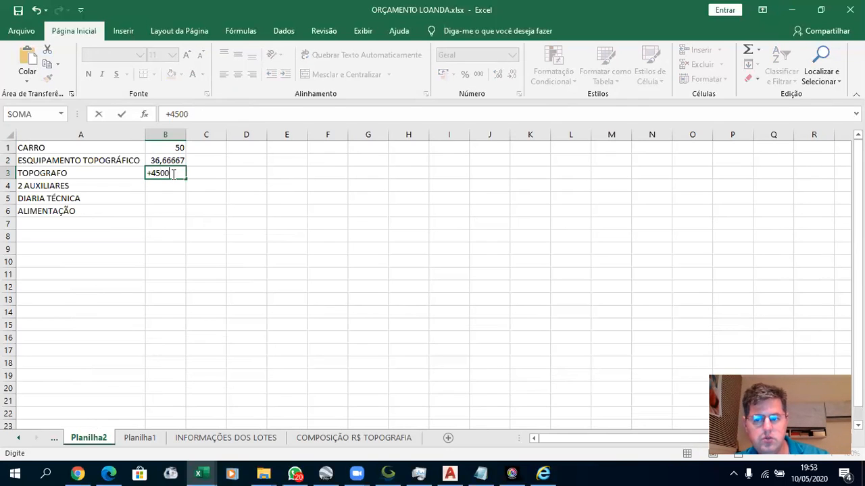
type("/30")
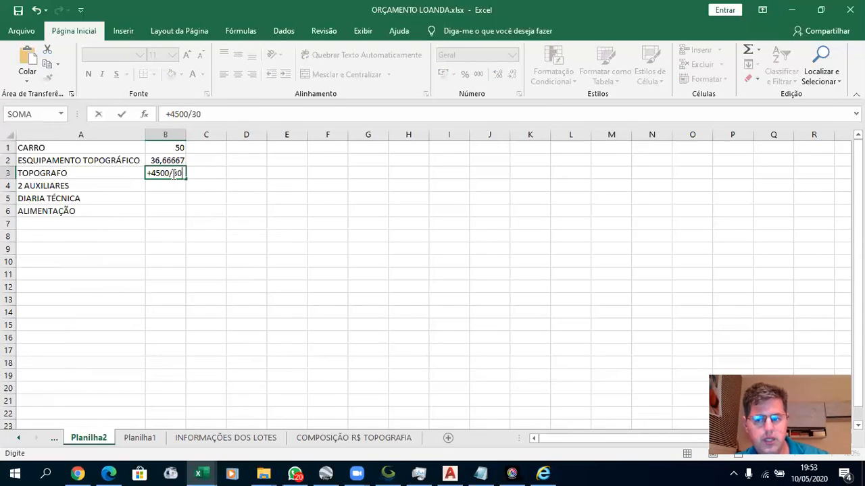
key("Return")
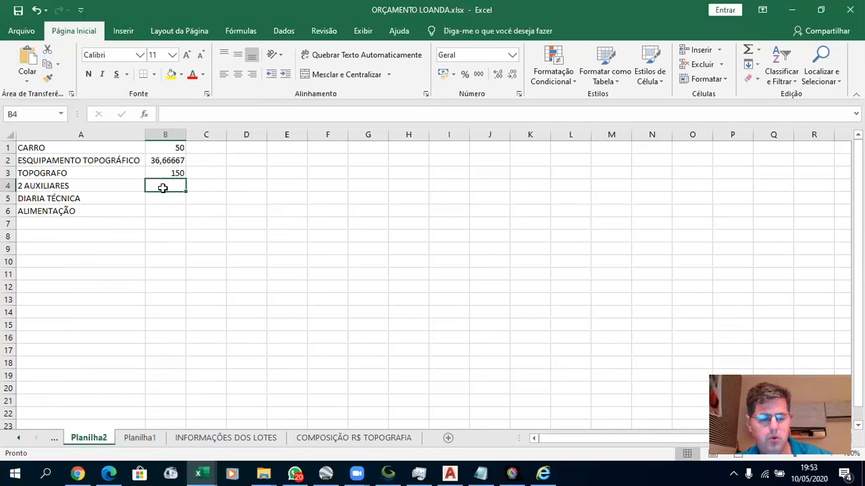
type("+")
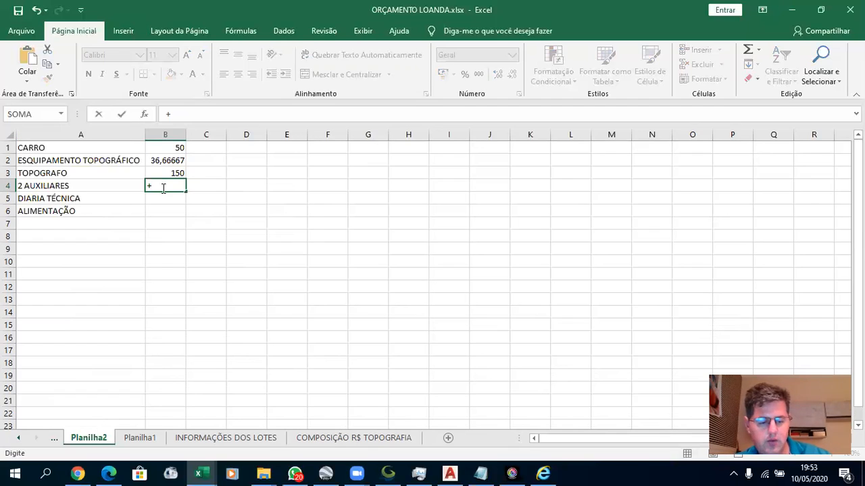
type("1500/30")
key("Return")
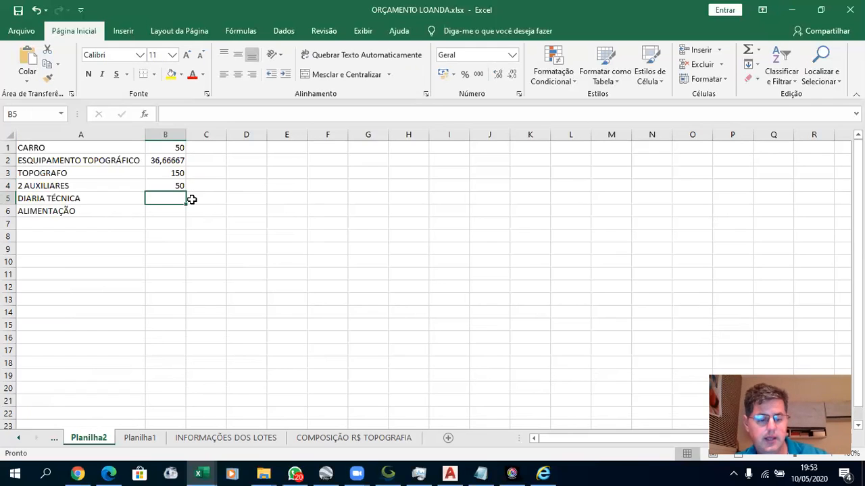
Step: Enter 500 for DIARIA TÉCNICA in B5 and multiply the 2 AUXILIARES formula in B4 by 2
type("500")
key("Return")
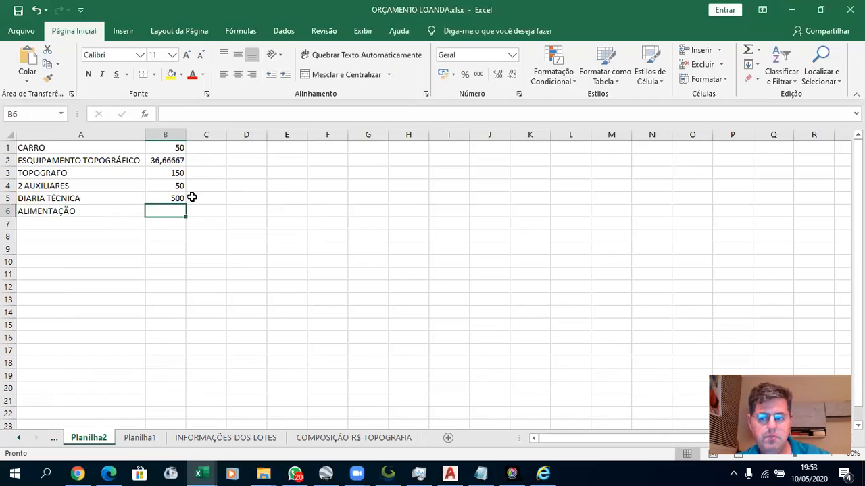
double_click(179, 186)
type("*2")
key("Return")
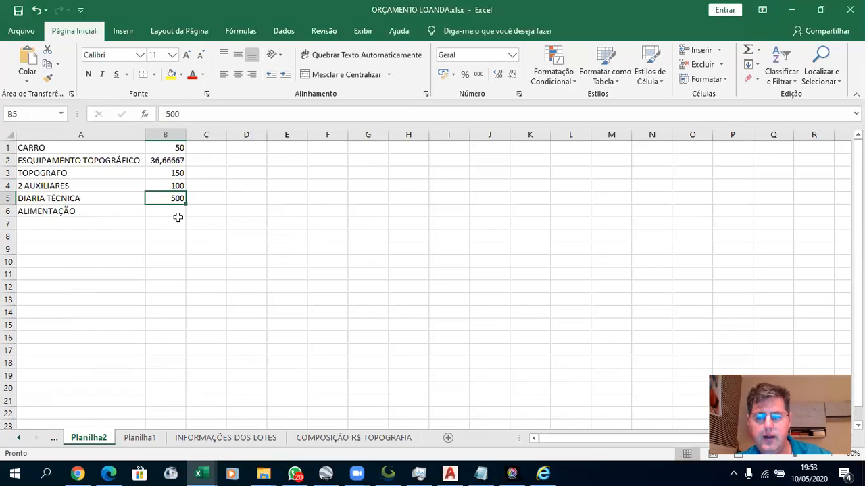
Step: Calculate the ALIMENTAÇÃO cost in B6 as +20*3
left_click(176, 212)
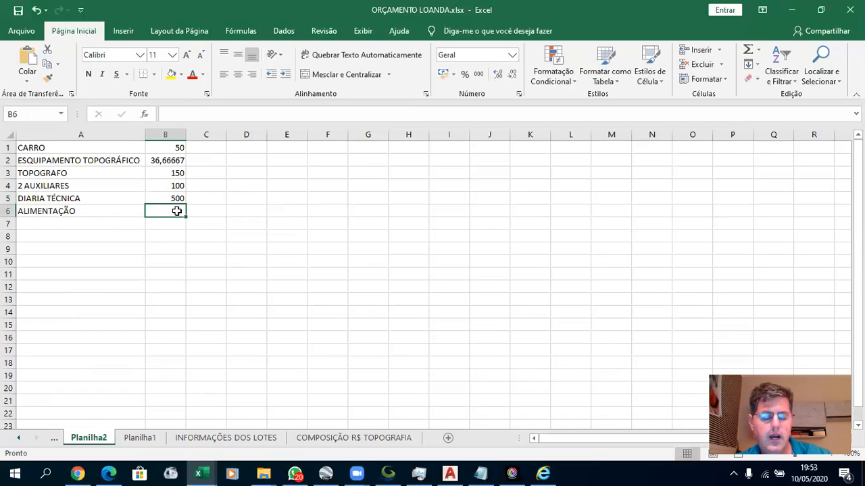
type("+2")
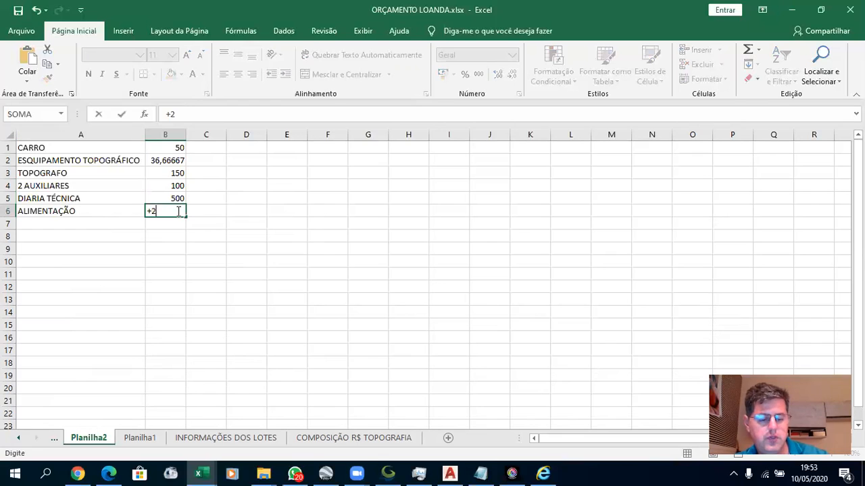
type("0*3")
key("Return")
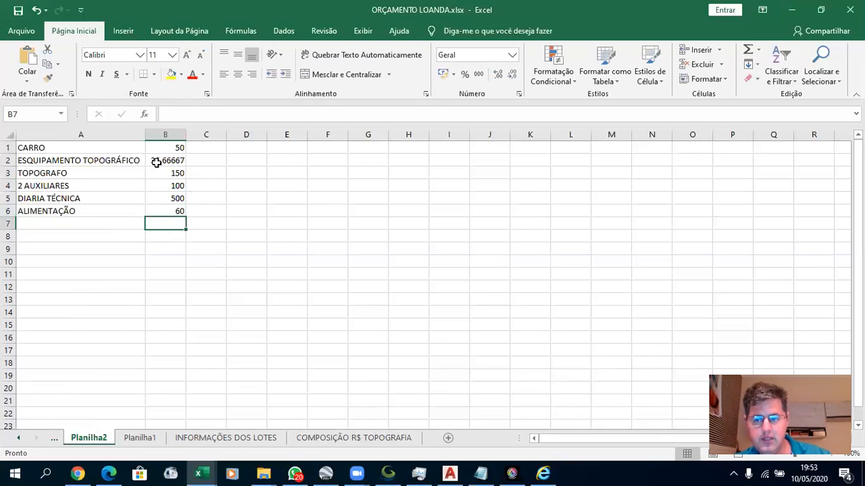
Step: Check the sum of the daily costs in B1:B6 and enter the label FATURAMENTO DA EMPRESA in A7
left_click_drag(176, 146, 169, 209)
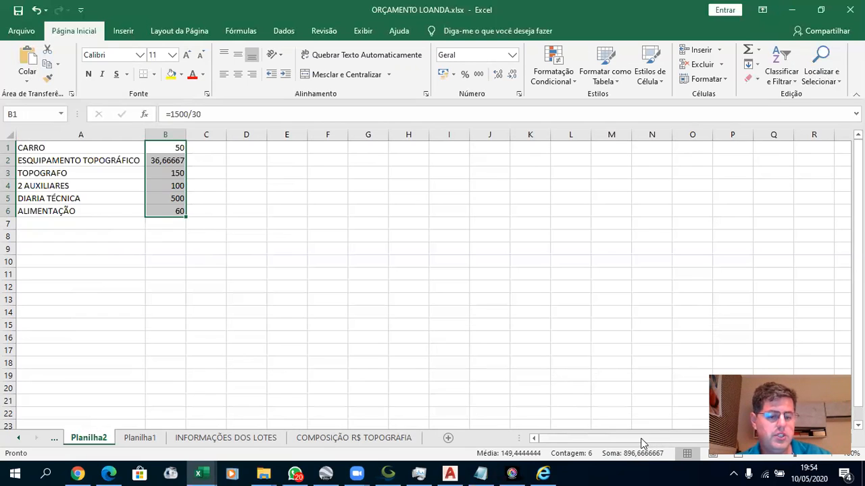
left_click(43, 225)
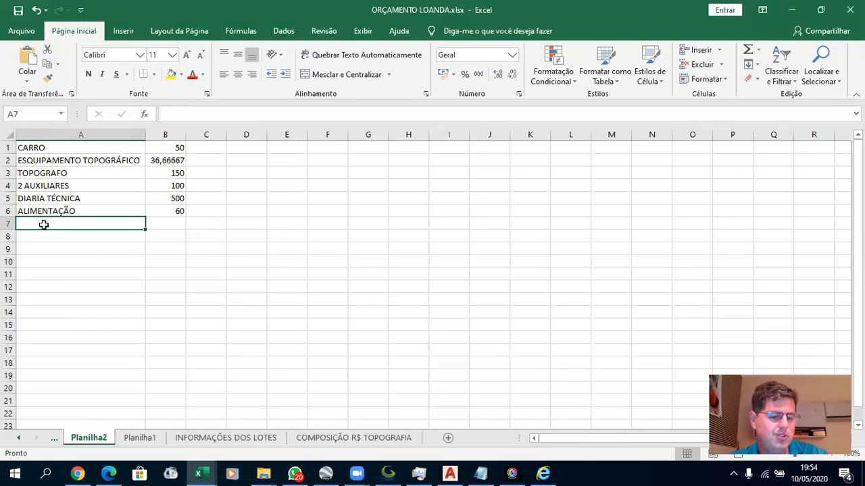
type("FAT")
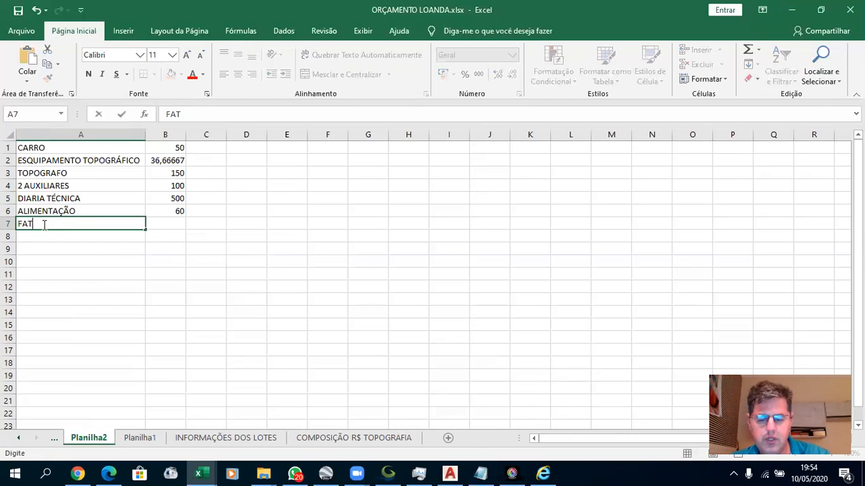
type("URAMENTO DA EMPRESAS")
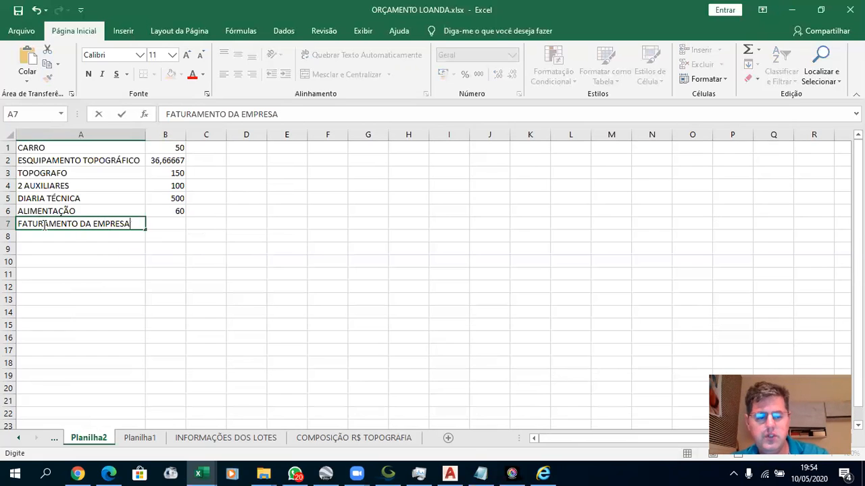
Step: Calculate FATURAMENTO DA EMPRESA in B7 as +SOMA(B1:B6)*1,20
left_click(164, 226)
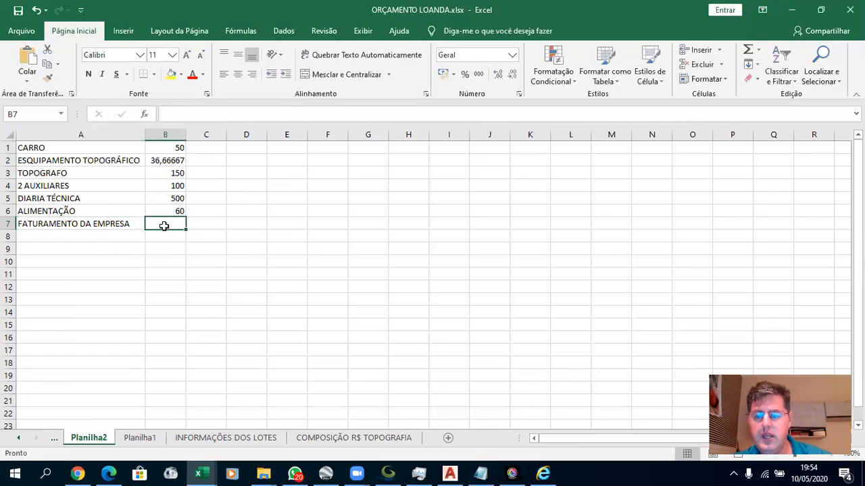
type("+")
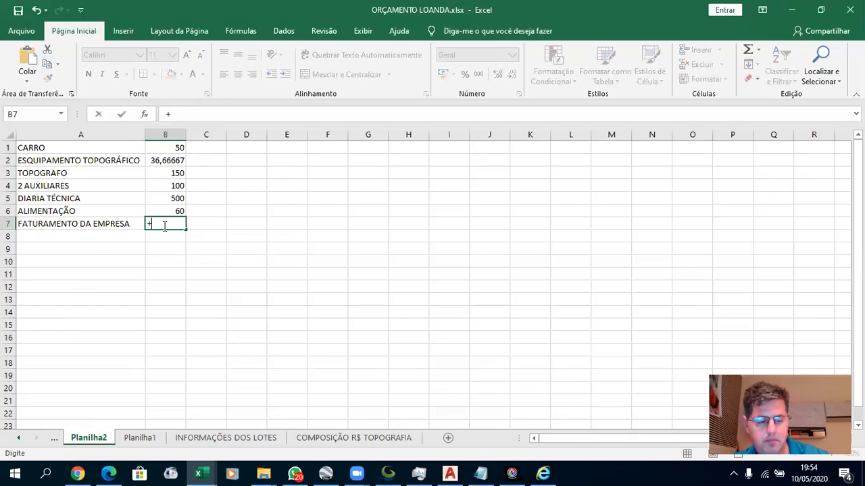
type("SOMA9")
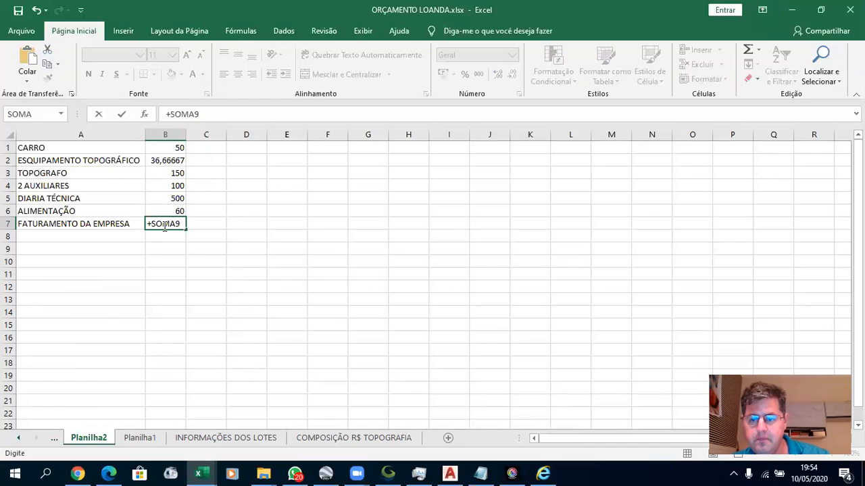
key("BackSpace")
type("(")
left_click_drag(174, 148, 176, 214)
type(")*")
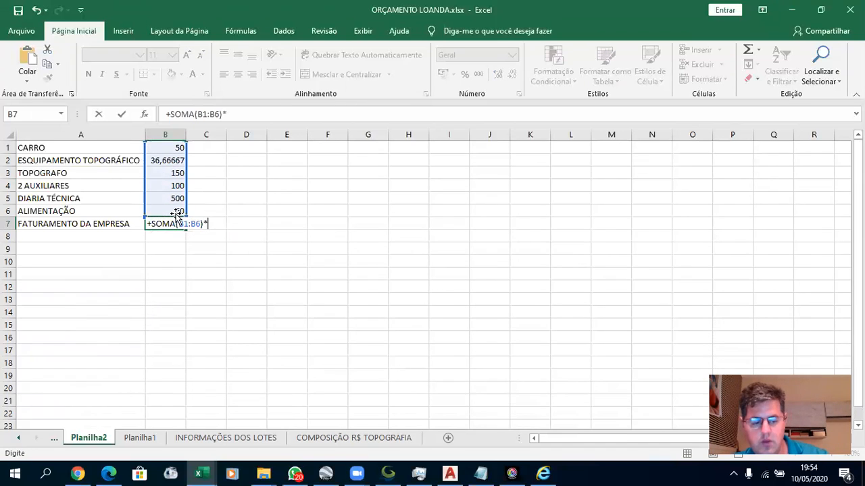
type("1,20")
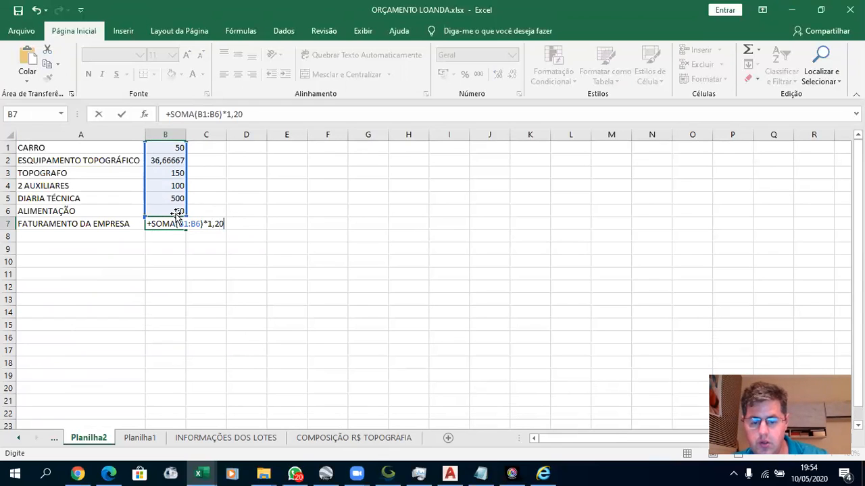
key("Return")
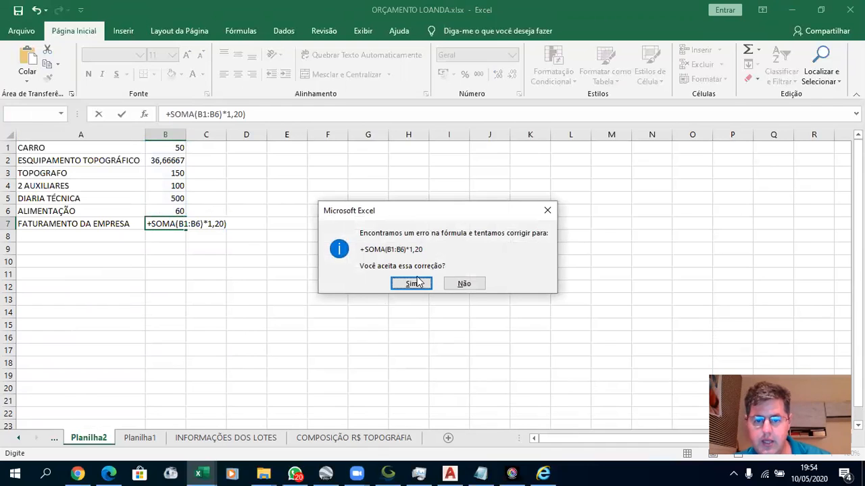
left_click(413, 284)
left_click(170, 223)
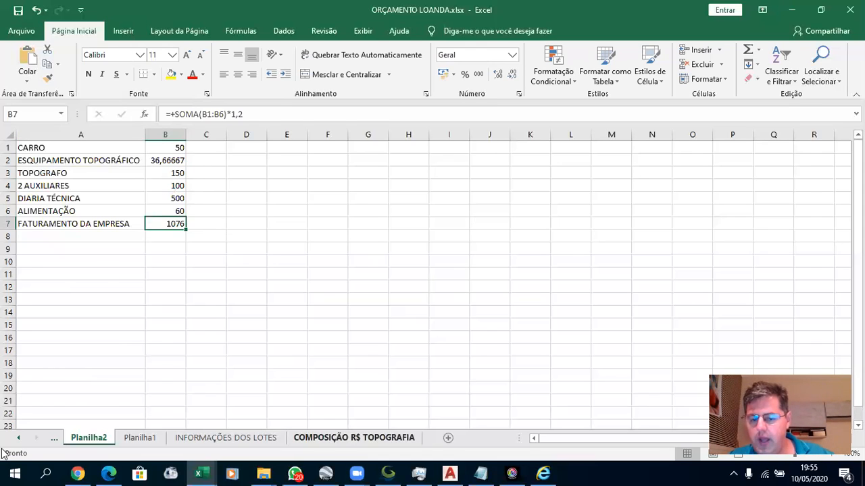
Step: Look over the summary tables on the INFORMAÇÕES DOS LOTES and COMPOSIÇÃO R$ TOPOGRAFIA sheets
left_click(226, 438)
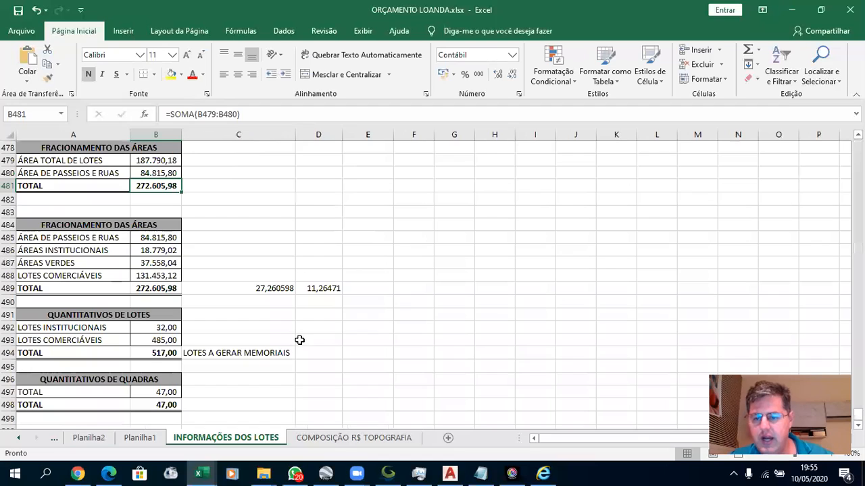
scroll(251, 306, "up", 2)
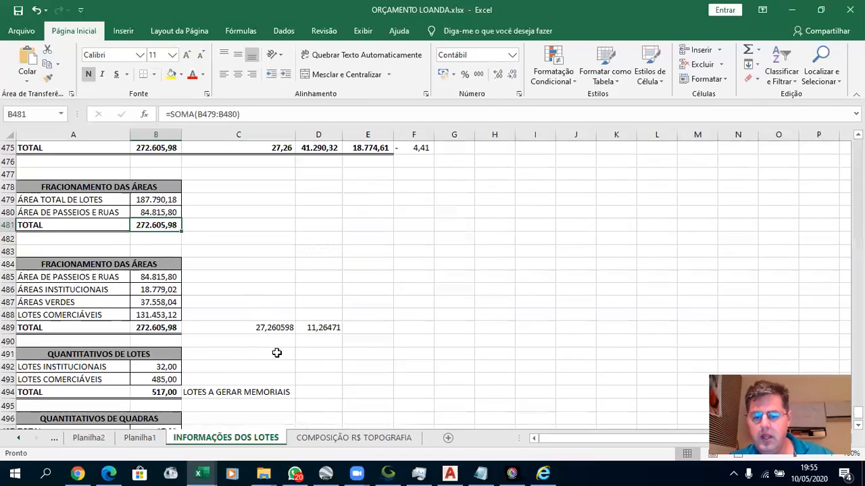
left_click(354, 437)
scroll(328, 290, "up", 8)
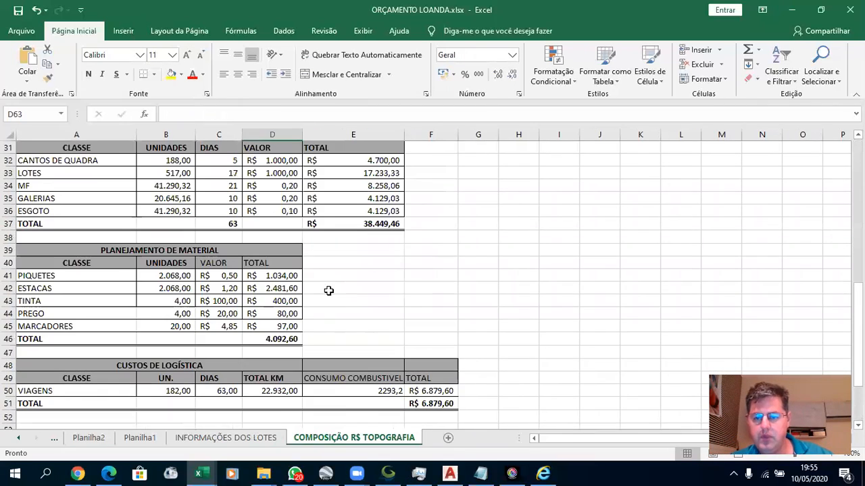
scroll(325, 287, "up", 4)
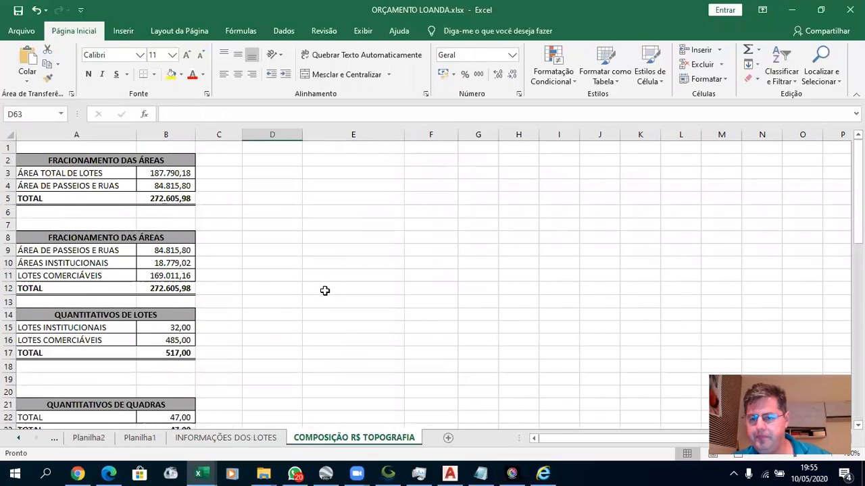
scroll(138, 194, "down", 5)
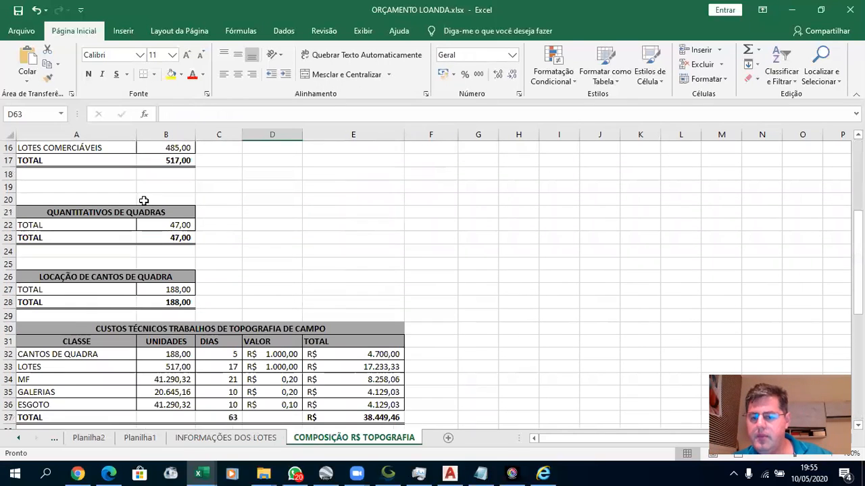
scroll(312, 399, "down", 1)
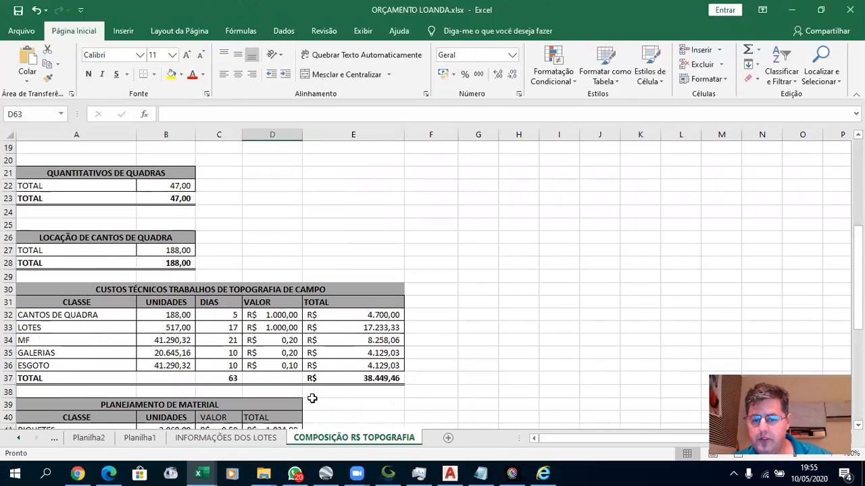
scroll(156, 262, "up", 6)
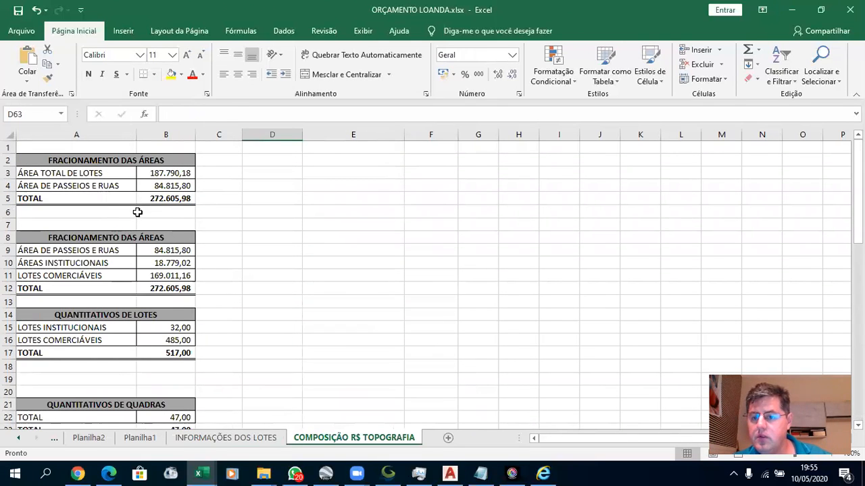
Step: Examine the values of the two FRACIONAMENTO DAS ÁREAS tables and the lot and block quantities on COMPOSIÇÃO R$ TOPOGRAFIA
left_click(181, 171)
left_click(182, 186)
left_click(179, 198)
left_click(176, 250)
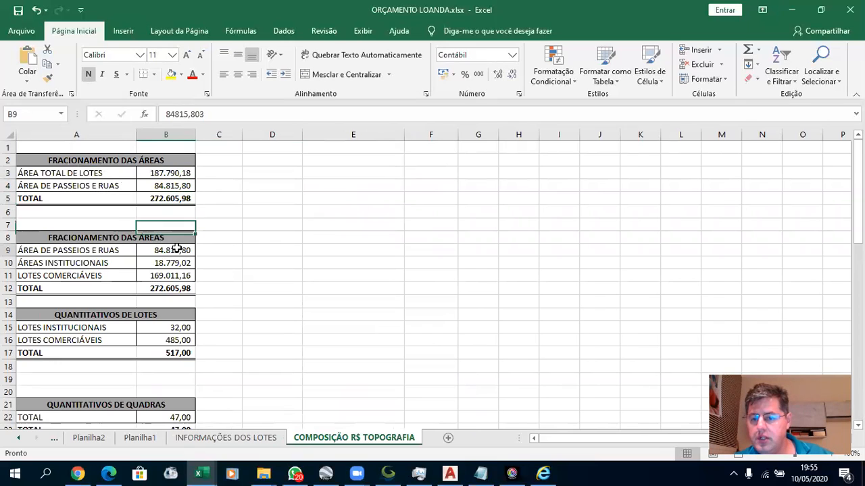
left_click(172, 277)
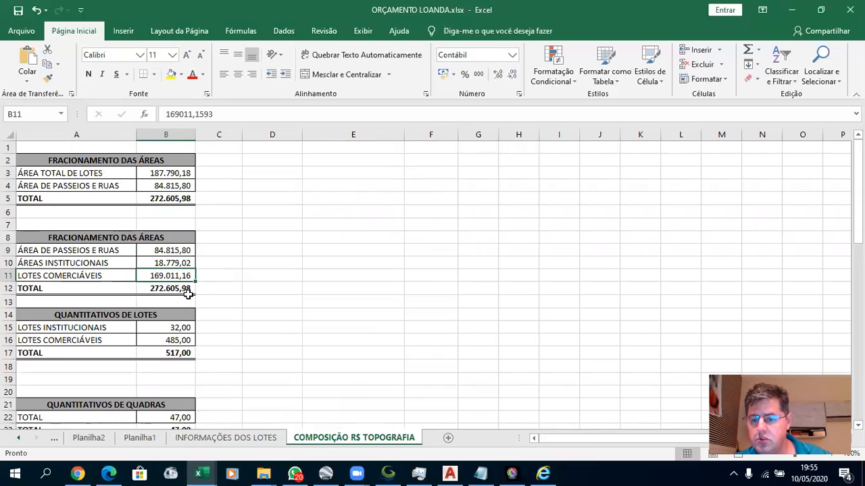
scroll(184, 302, "down", 1)
left_click(177, 289)
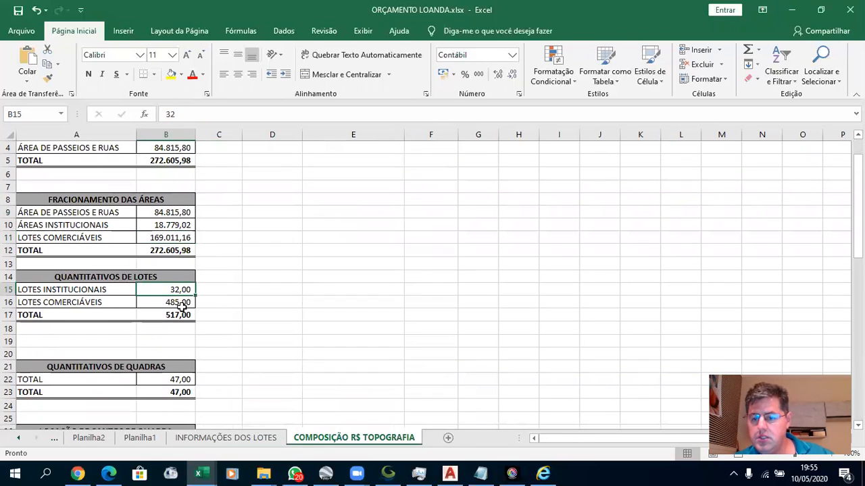
left_click(180, 304)
scroll(203, 332, "down", 2)
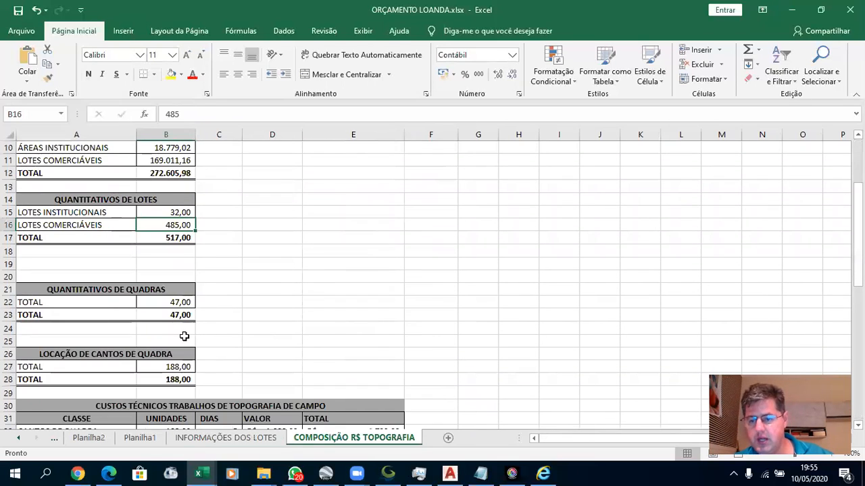
left_click(184, 303)
scroll(182, 318, "down", 2)
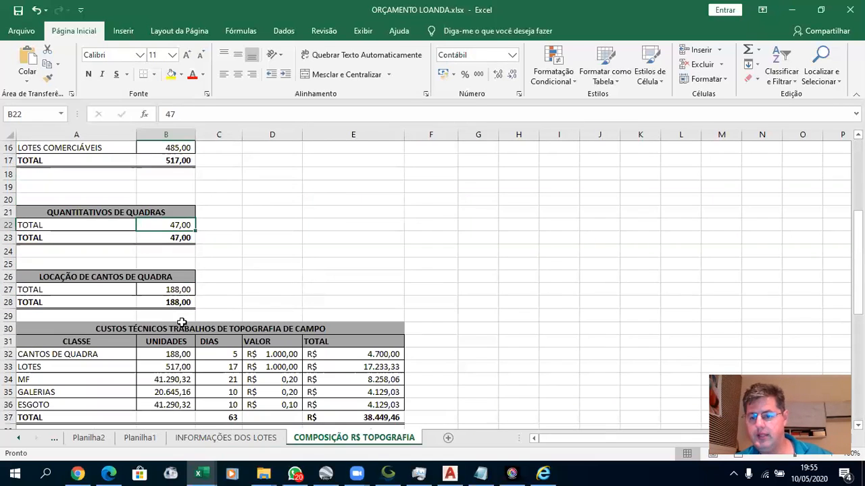
Step: Inspect the formulas for the LOCAÇÃO DE CANTOS DE QUADRA total in B27 and the LOTES units in B33, plus the CANTOS DE QUADRA rate in D32
left_click(174, 290)
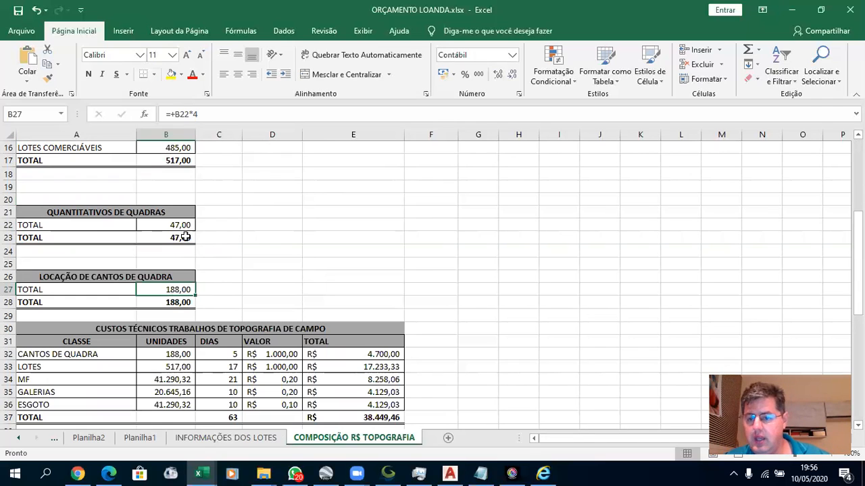
double_click(173, 290)
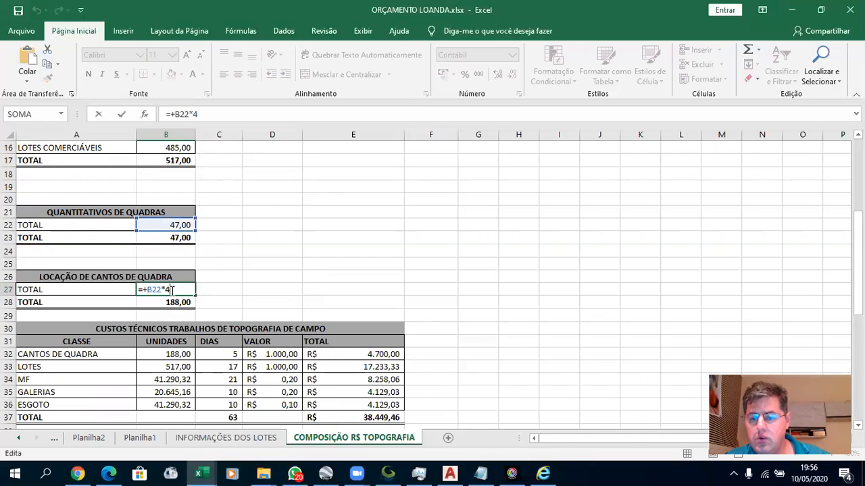
key("Escape")
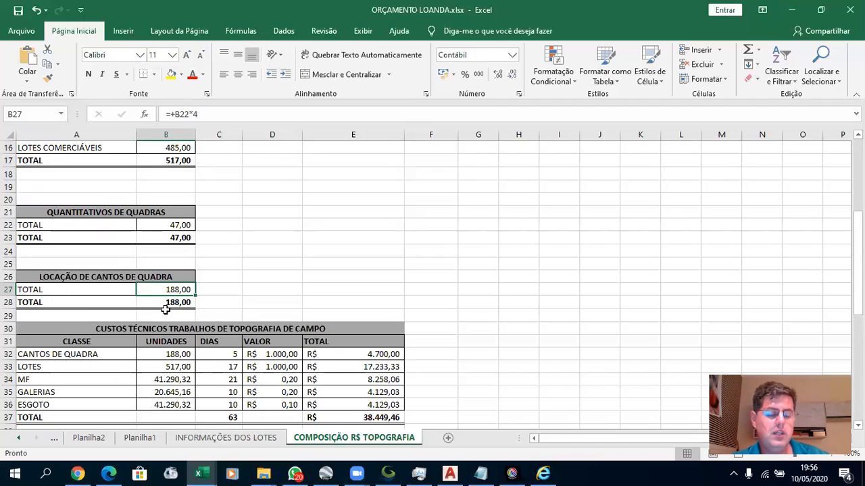
scroll(196, 297, "down", 2)
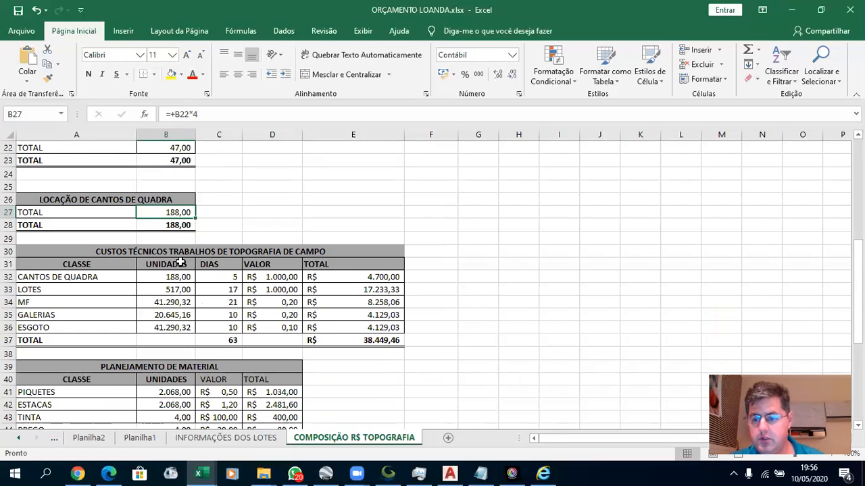
left_click(10, 277)
left_click_drag(10, 277, 6, 293)
double_click(181, 292)
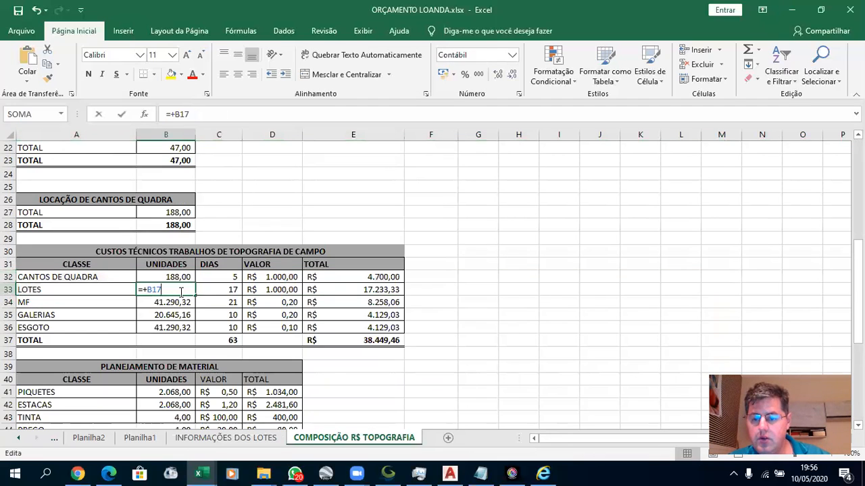
key("Escape")
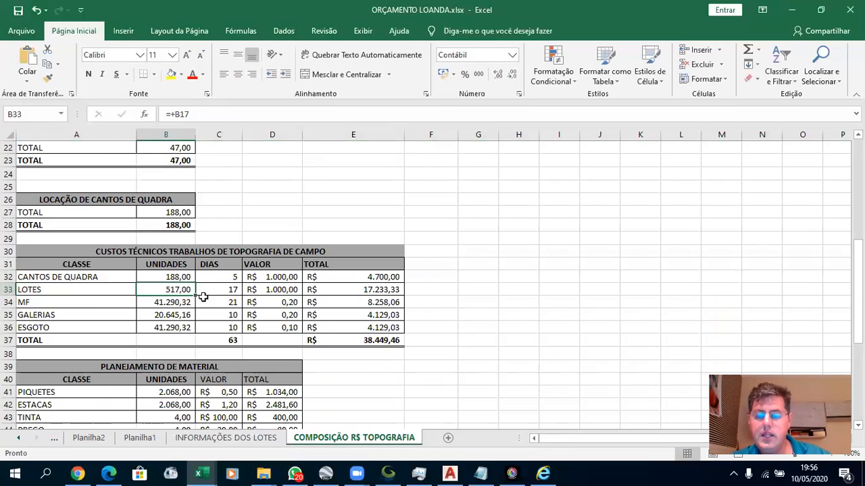
left_click(279, 277)
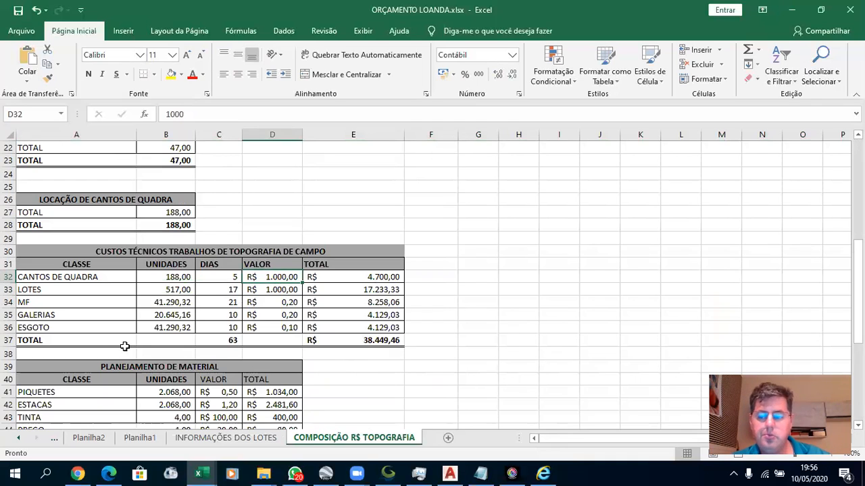
Step: Go through the class rows of the CUSTOS TÉCNICOS TRABALHOS DE TOPOGRAFIA DE CAMPO table, including CANTOS DE QUADRA, LOTES, GALERIAS and ESGOTO
left_click(8, 315)
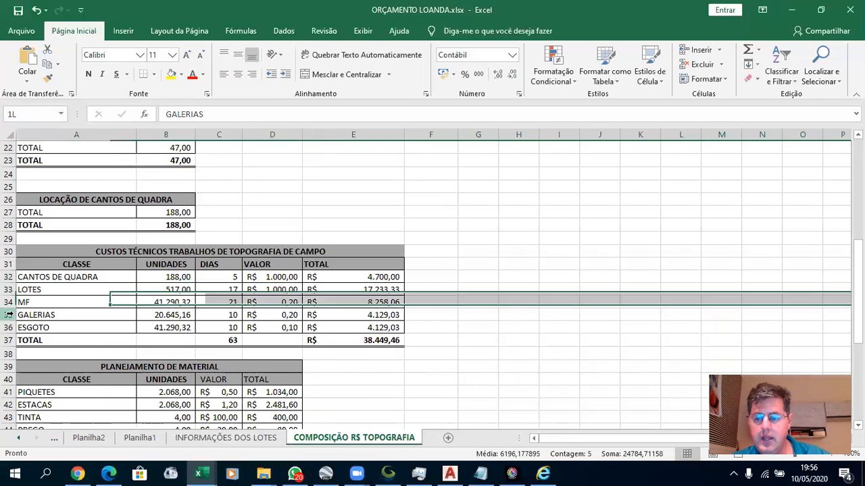
left_click(9, 277)
left_click(8, 290)
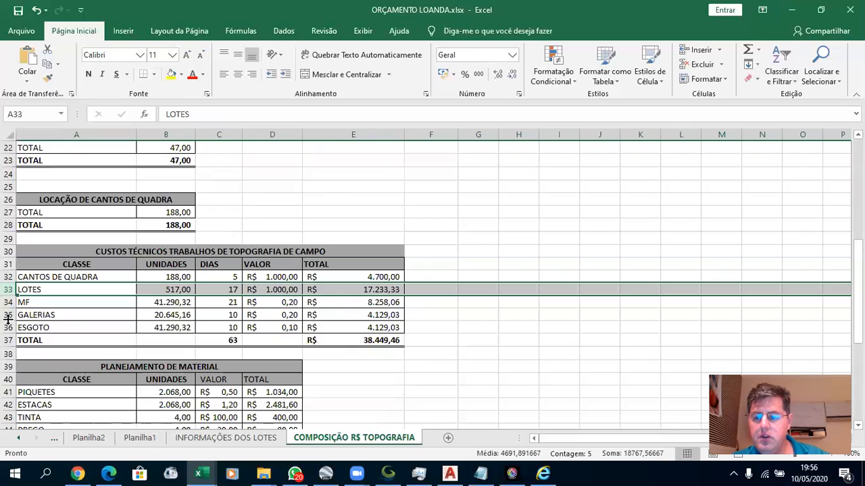
left_click(8, 315)
left_click(8, 328)
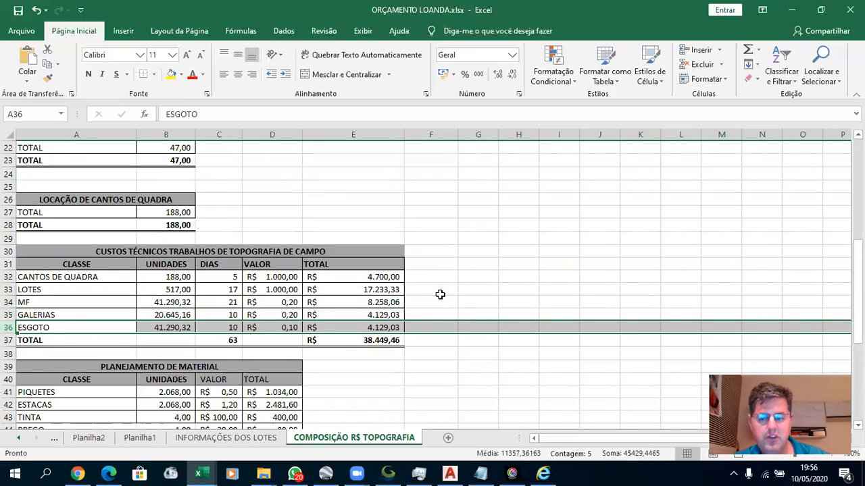
Step: Inspect the formulas of the field-cost table's overall total in E37 and the CANTOS DE QUADRA total in E32
scroll(439, 311, "down", 2)
double_click(378, 264)
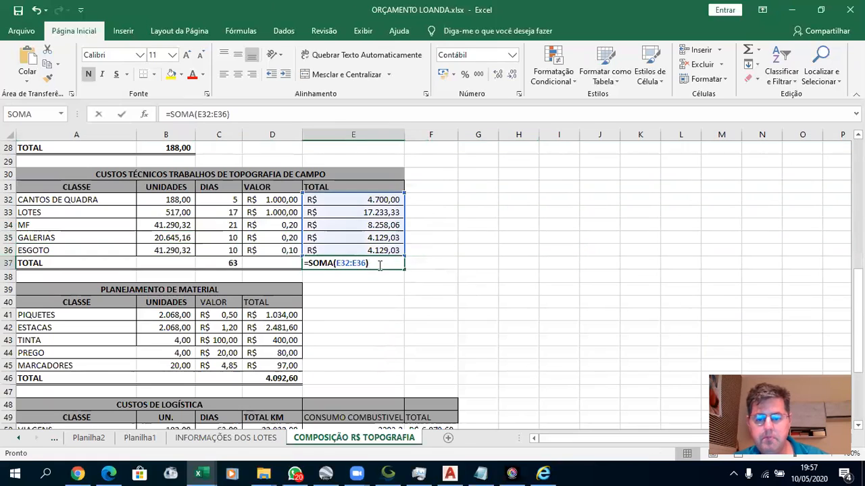
scroll(388, 274, "up", 1)
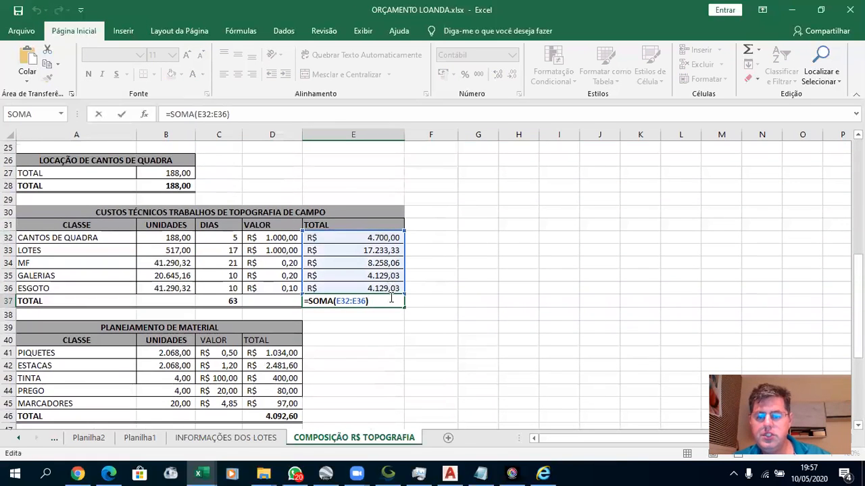
key("Escape")
double_click(385, 238)
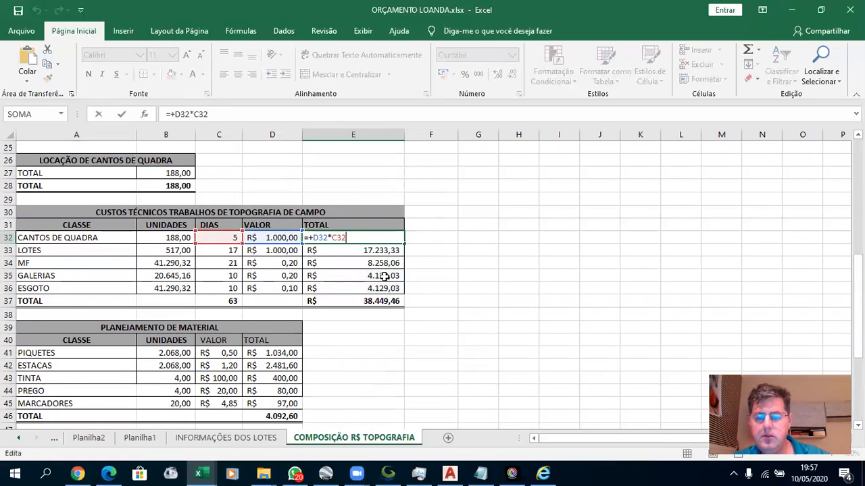
key("Escape")
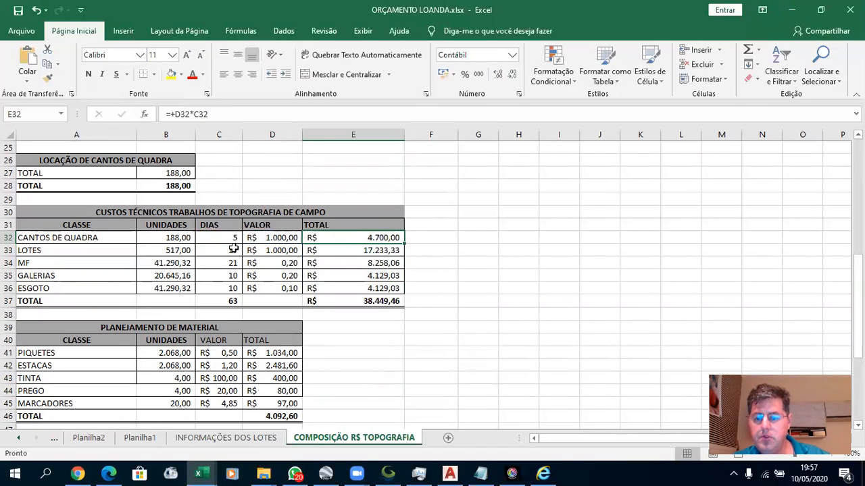
Step: Check the DIAS values in C32:C36 and their total in C37 against the field-cost total in E37
left_click(230, 236)
left_click_drag(230, 236, 228, 292)
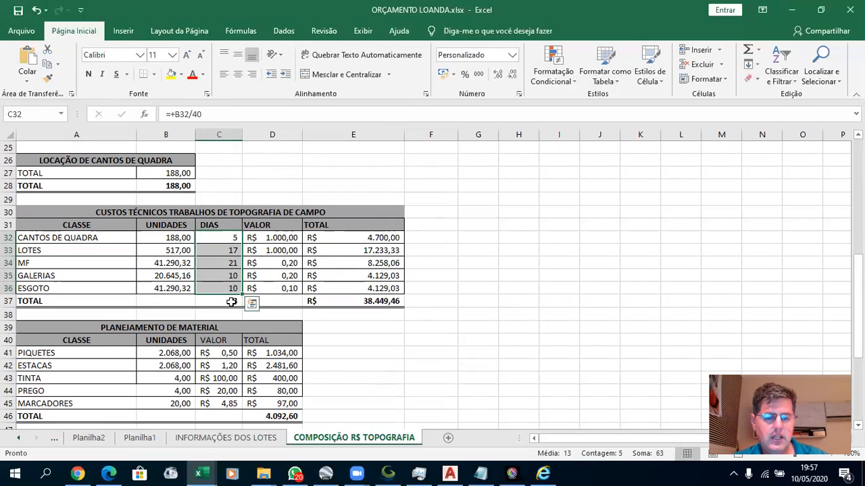
left_click(228, 300)
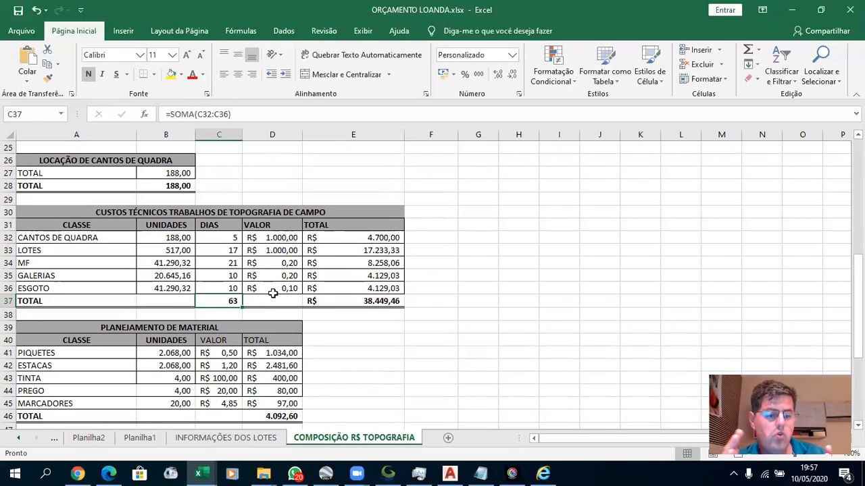
left_click_drag(225, 238, 224, 291)
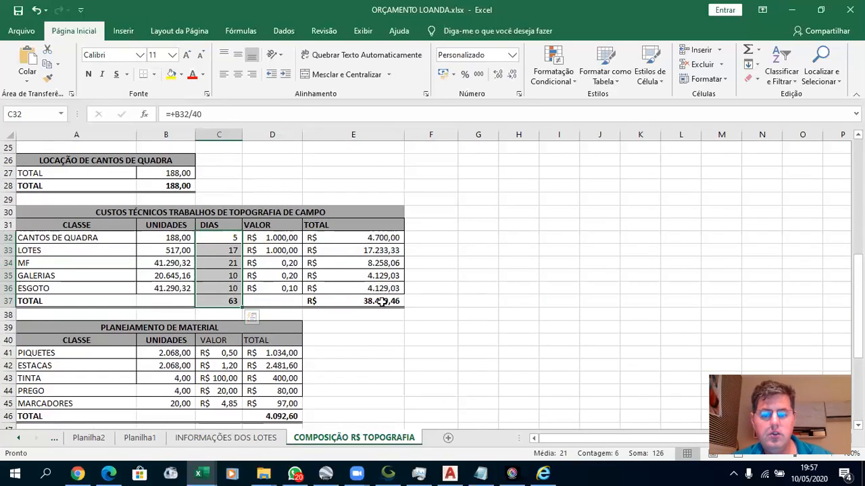
left_click(380, 304)
Step: Review the PLANEJAMENTO DE MATERIAL quantities for PIQUETES, ESTACAS, TINTA and PREGO, plus the material total in D46
scroll(381, 304, "down", 2)
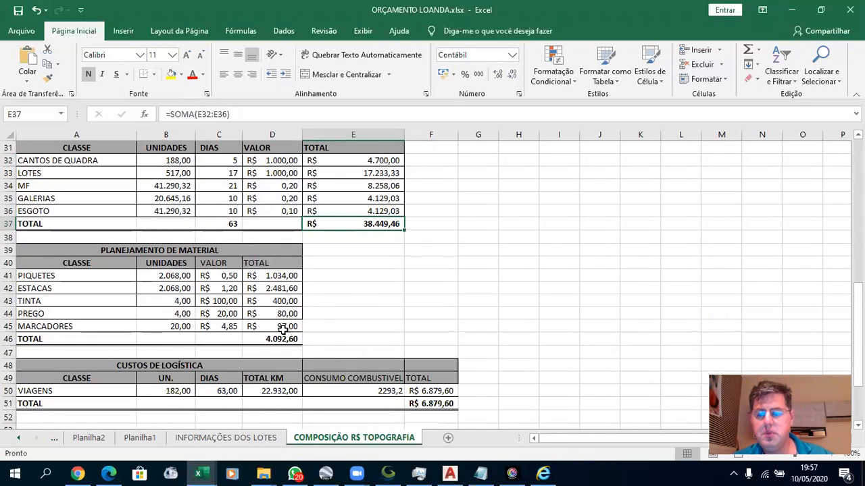
left_click(173, 275)
left_click(168, 288)
left_click(173, 302)
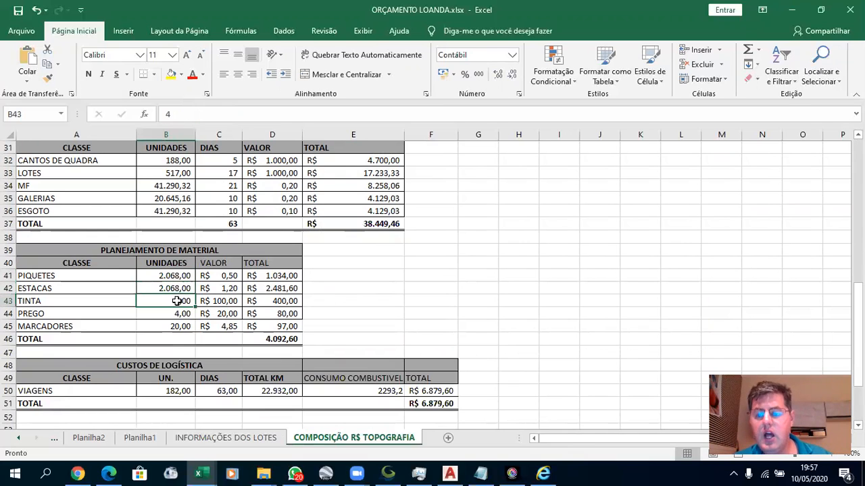
left_click(173, 311)
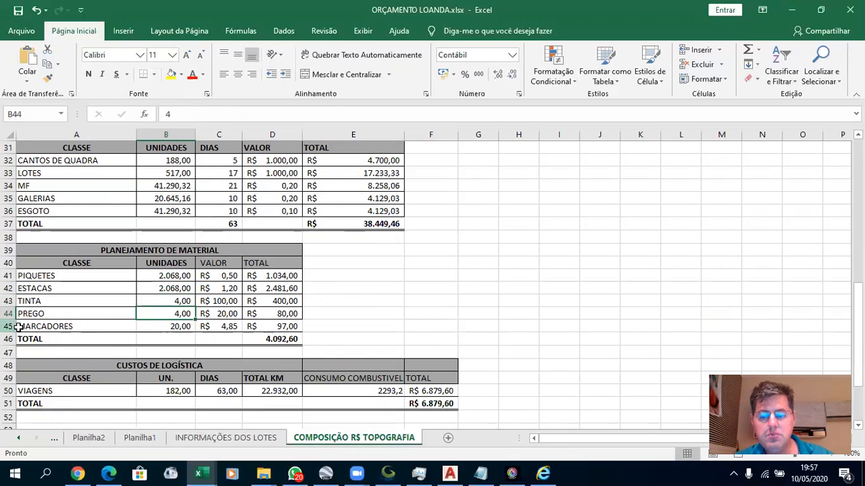
left_click(289, 339)
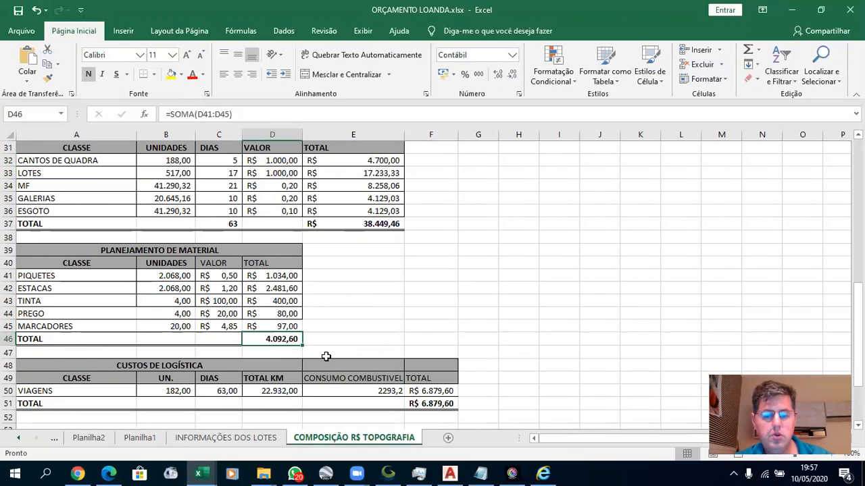
Step: Examine the VIAGENS days, total km and units in row 50 and the ALIMENTAÇÃO total in F56 of the CUSTOS DE LOGÍSTICA tables
scroll(401, 304, "down", 1)
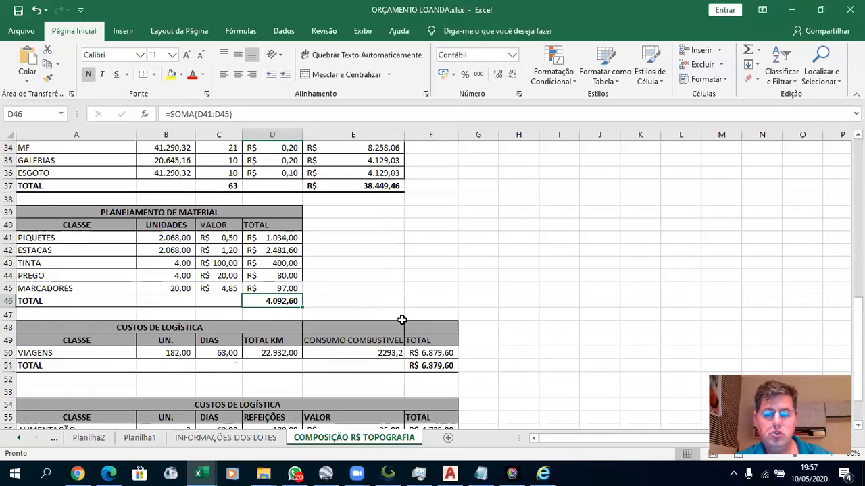
left_click(219, 351)
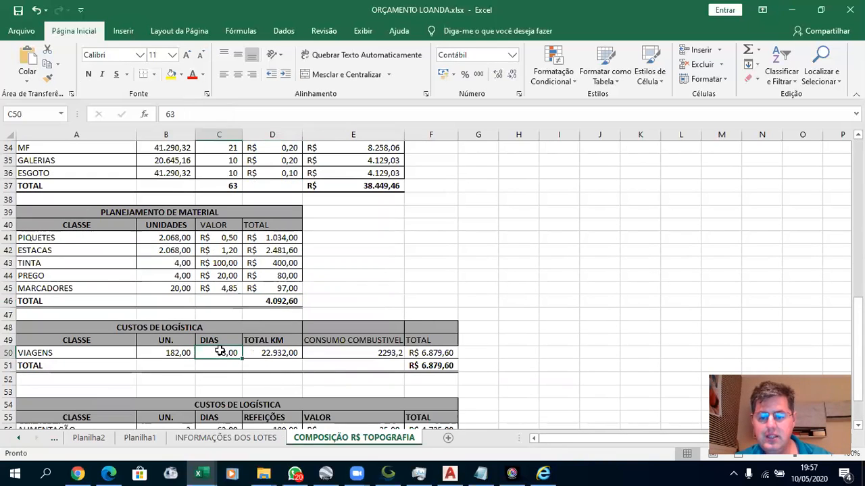
left_click(281, 354)
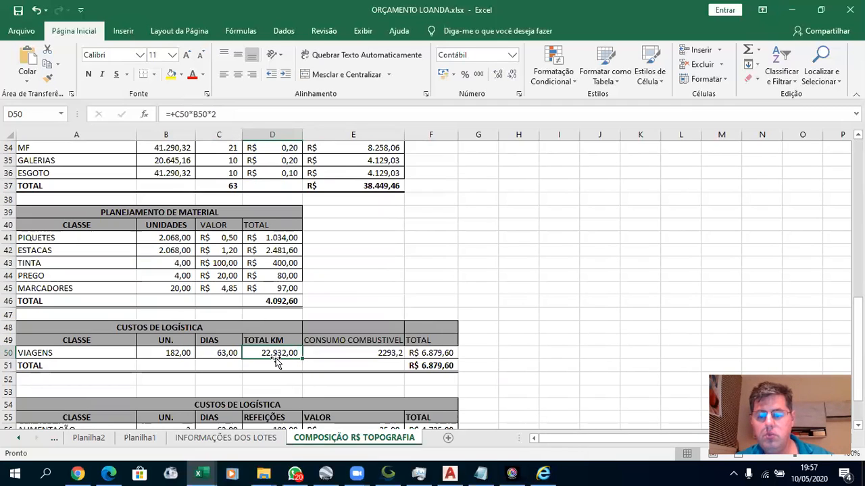
left_click(183, 352)
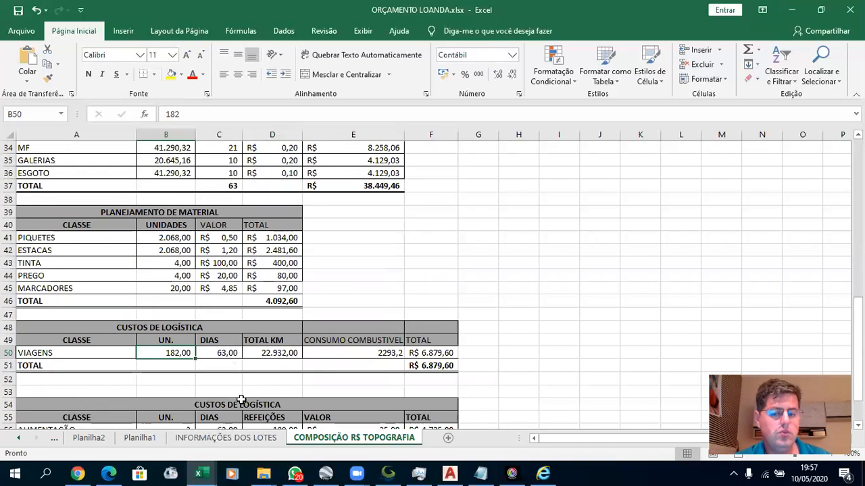
scroll(308, 386, "down", 2)
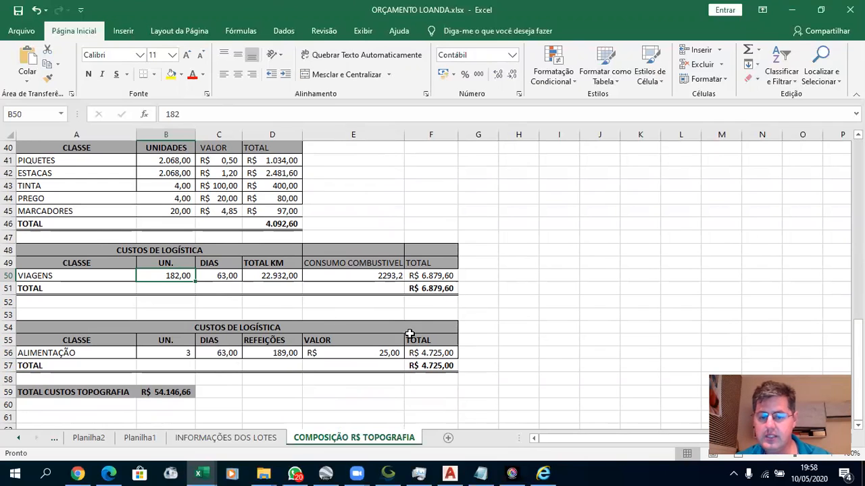
left_click(438, 354)
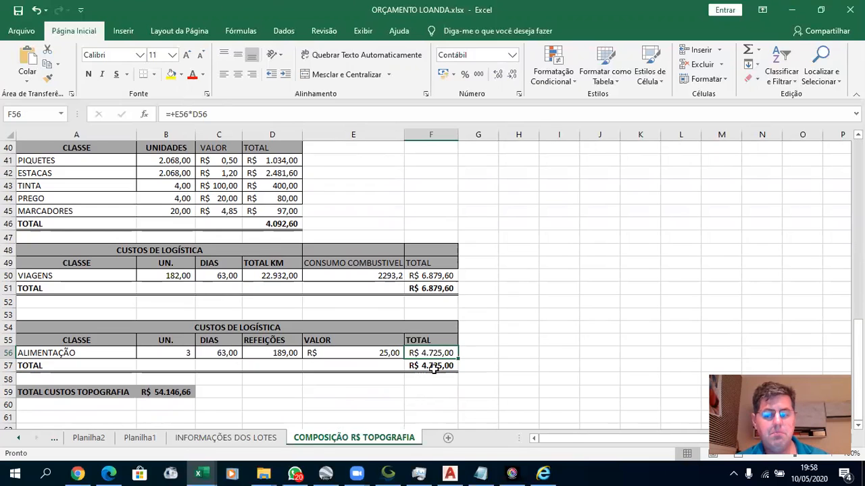
Step: Inspect the TOTAL CUSTOS TOPOGRAFIA formula in B59 and trace the table totals it references
scroll(433, 369, "down", 2)
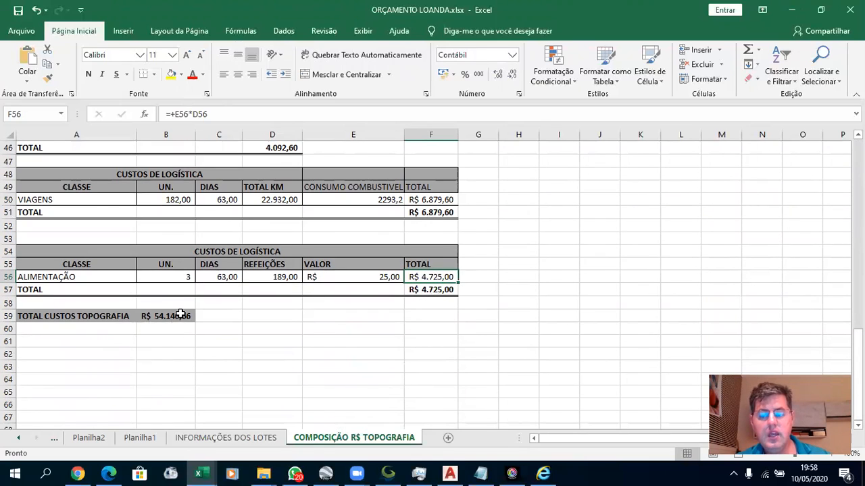
double_click(174, 315)
scroll(203, 348, "up", 1)
scroll(208, 353, "up", 1)
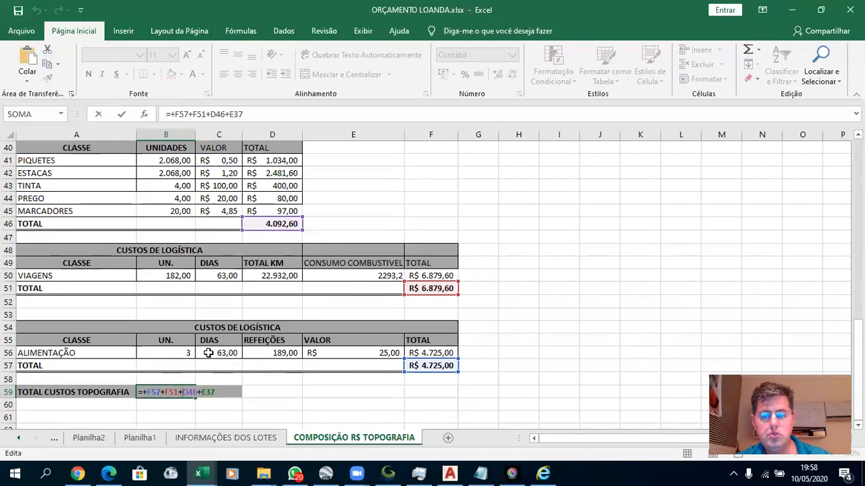
key("Escape")
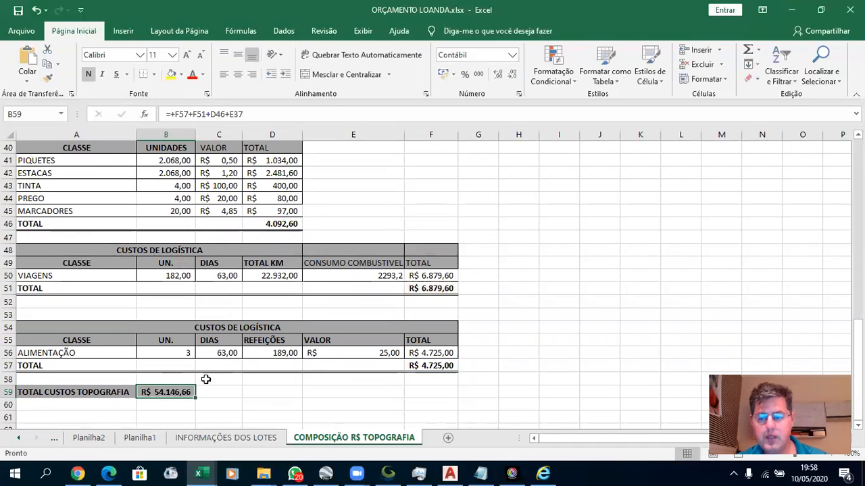
double_click(184, 392)
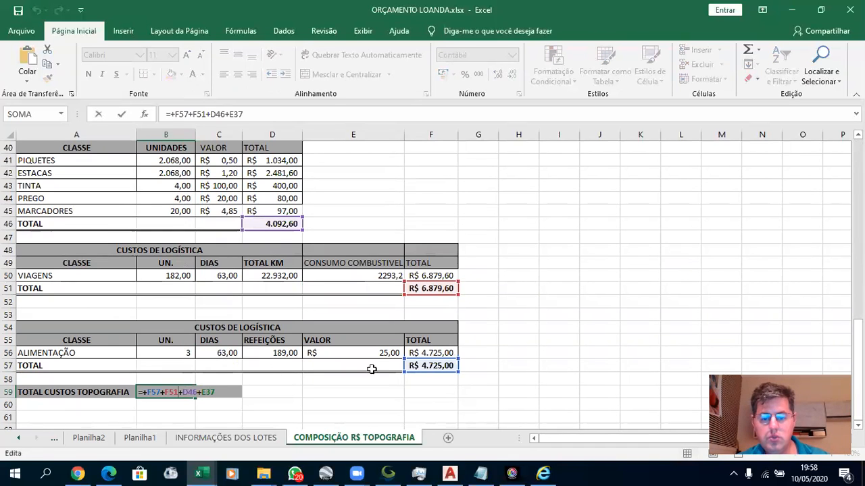
scroll(421, 299, "up", 3)
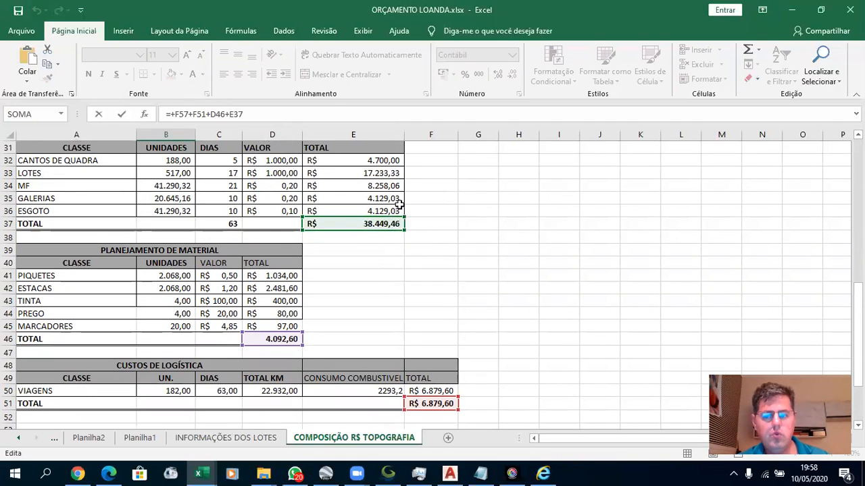
scroll(391, 214, "down", 3)
scroll(392, 212, "down", 1)
key("ctrl+Return")
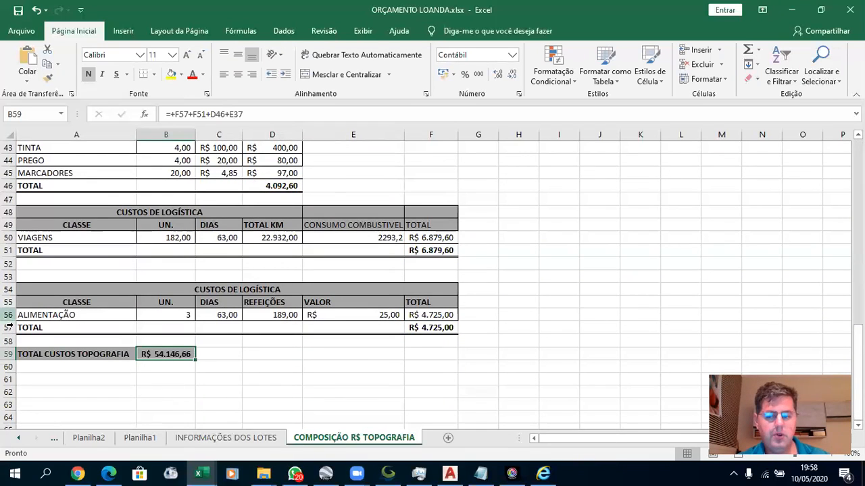
left_click(9, 354)
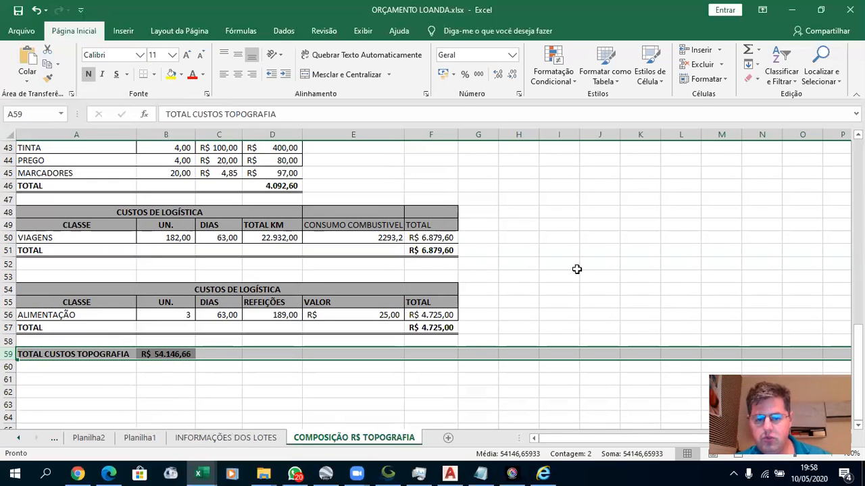
left_click(525, 211)
Step: Inspect the VALOR COM HONERAÇÃO formula for the planialtimetric survey in E2 on the PLANEJAMENTO LOTEAMENTO POR ALQ sheet
key("ctrl+Page_Up")
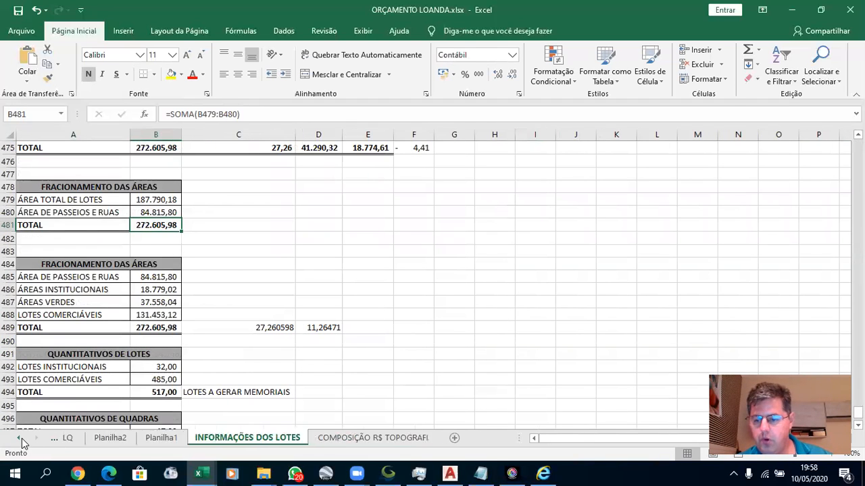
left_click(18, 438)
left_click(152, 437)
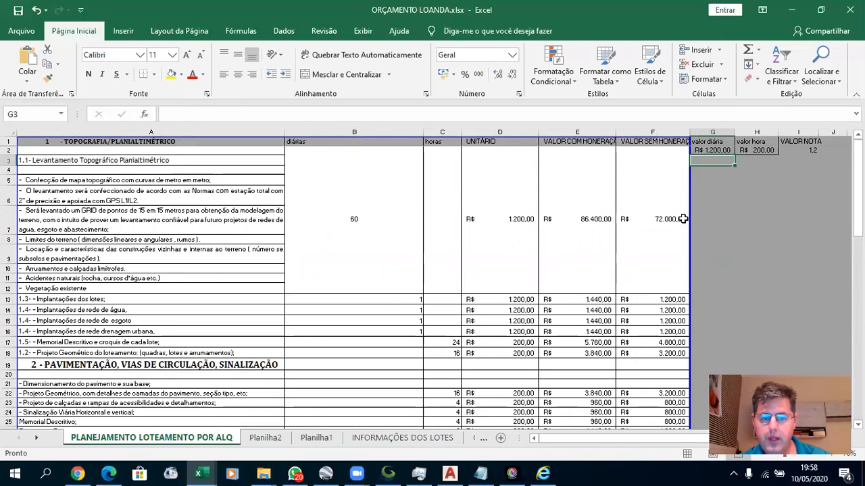
double_click(584, 220)
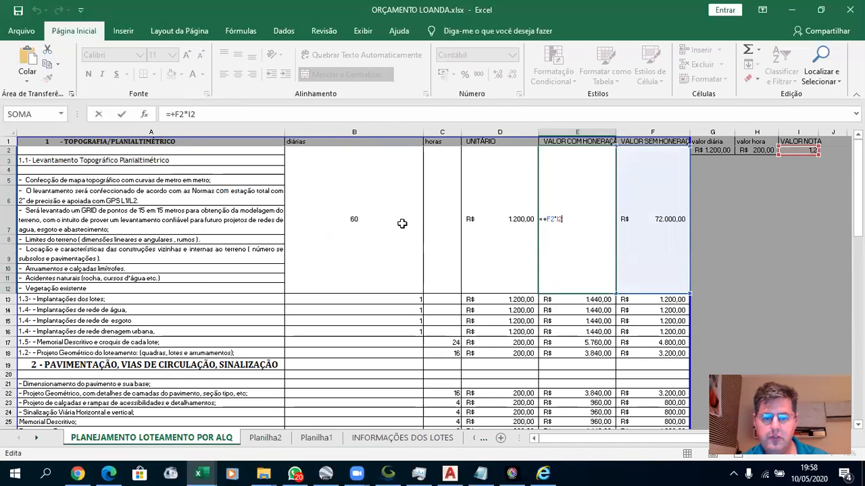
key("ctrl+Return")
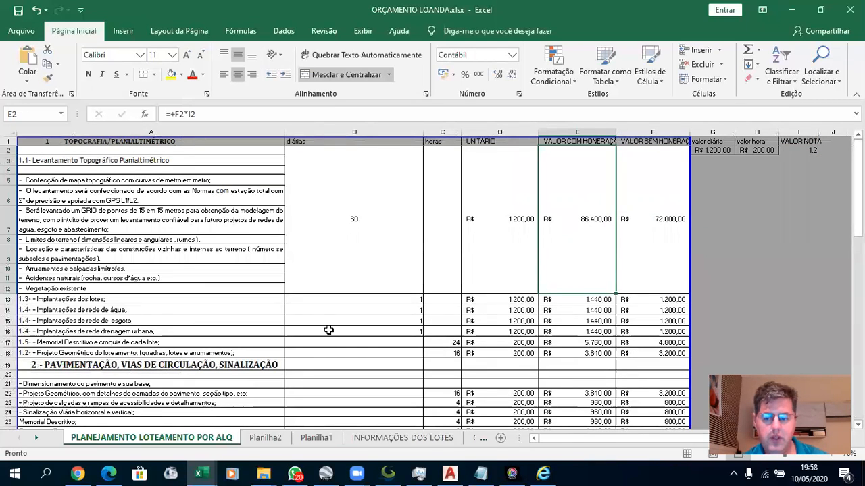
Step: Compare the total topography cost on COMPOSIÇÃO R$ TOPOGRAFIA with the survey values on PLANEJAMENTO LOTEAMENTO POR ALQ
left_click(403, 438)
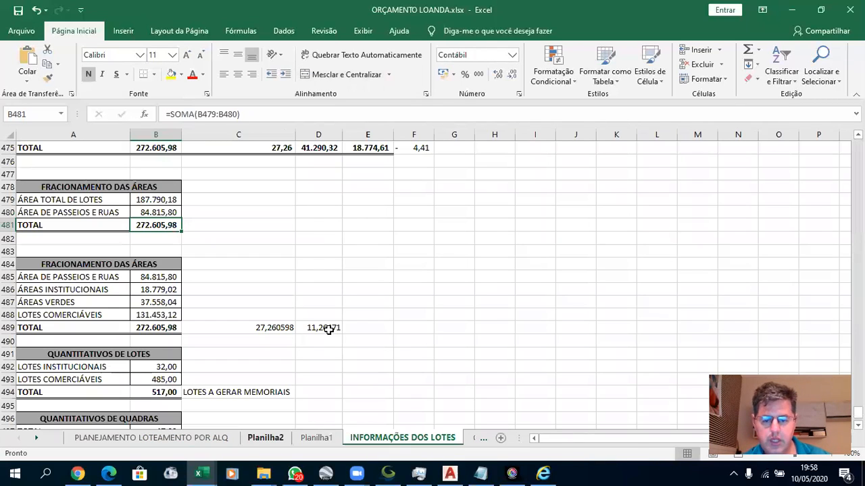
left_click(36, 437)
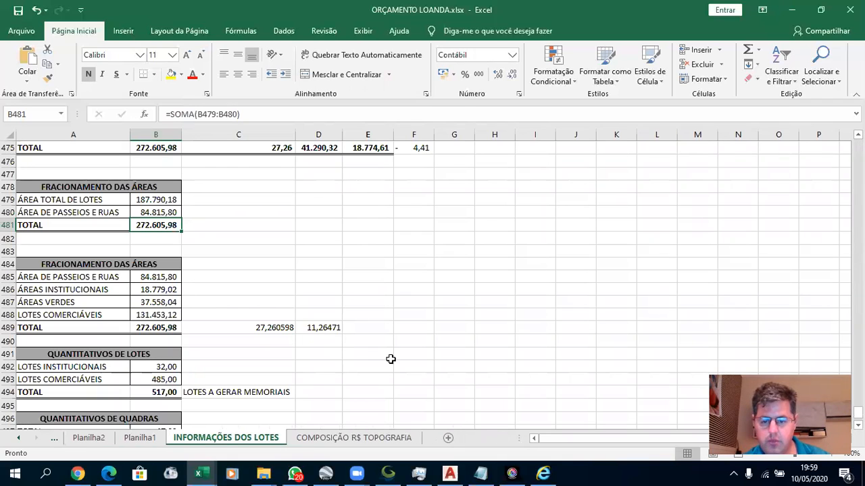
key("ctrl+Page_Down")
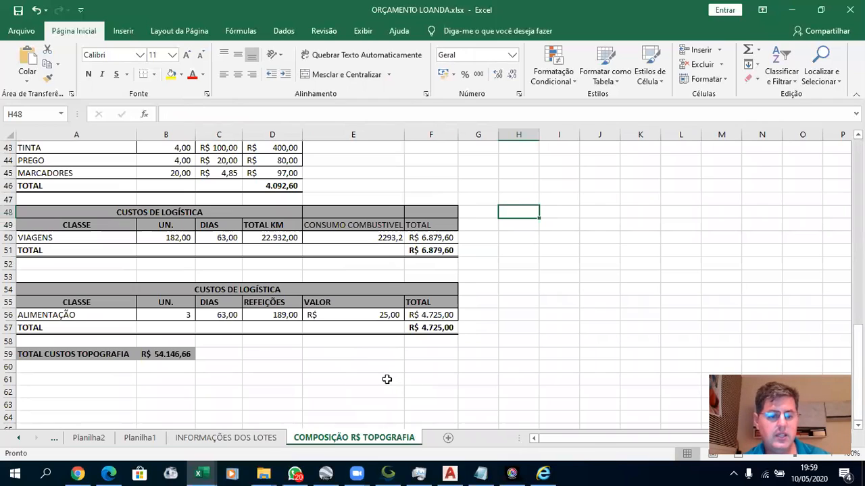
left_click(18, 439)
left_click(151, 438)
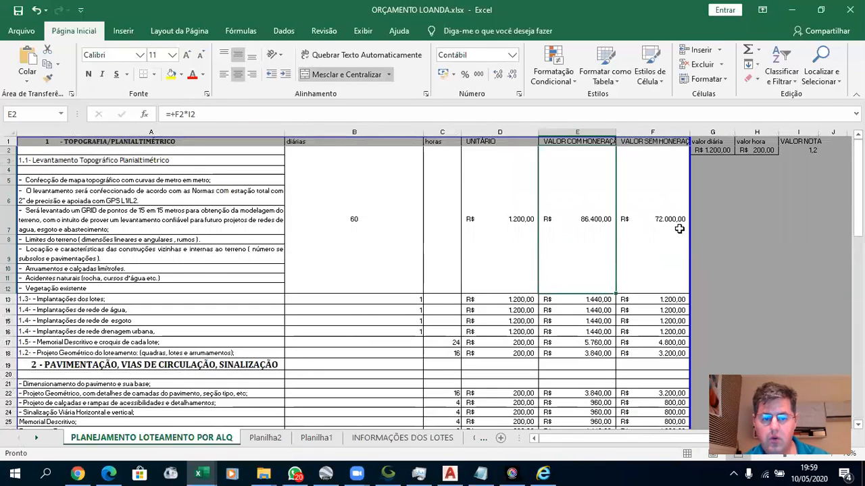
Step: Inspect the VALOR SEM HONERAÇÃO formula for the planialtimetric survey in F2 and the unit price in D2 that it references
left_click(655, 232)
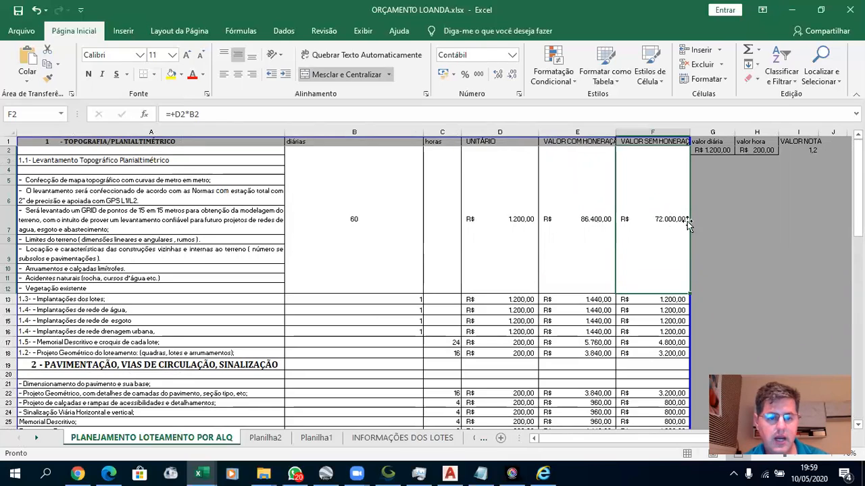
left_click(517, 221)
left_click(665, 226)
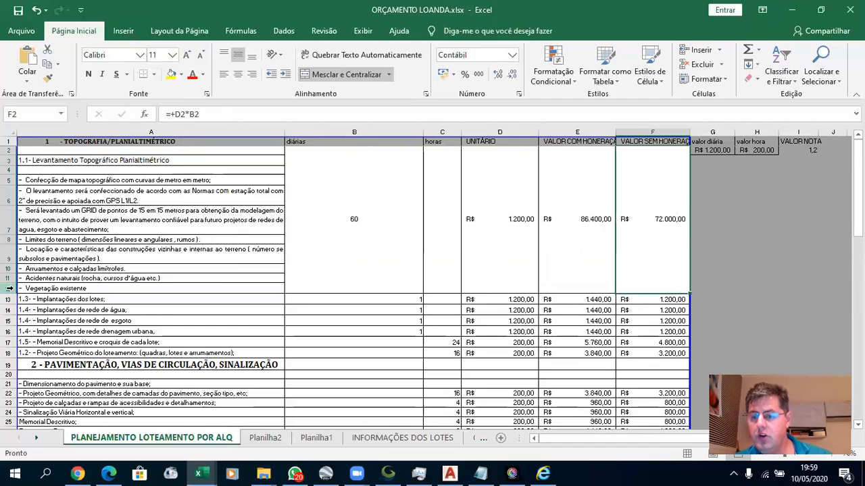
Step: Examine the lot staking row 13 and sum the topography values without fees in F2:F18 by selecting them
left_click(7, 299)
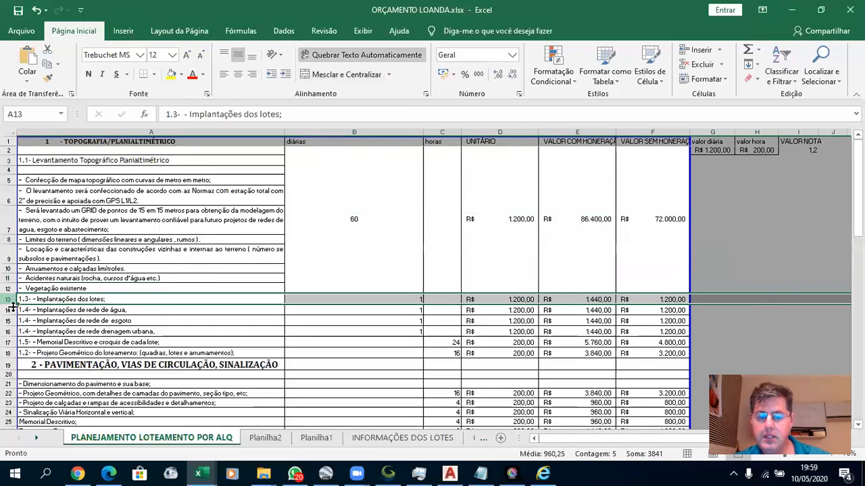
scroll(8, 284, "down", 1)
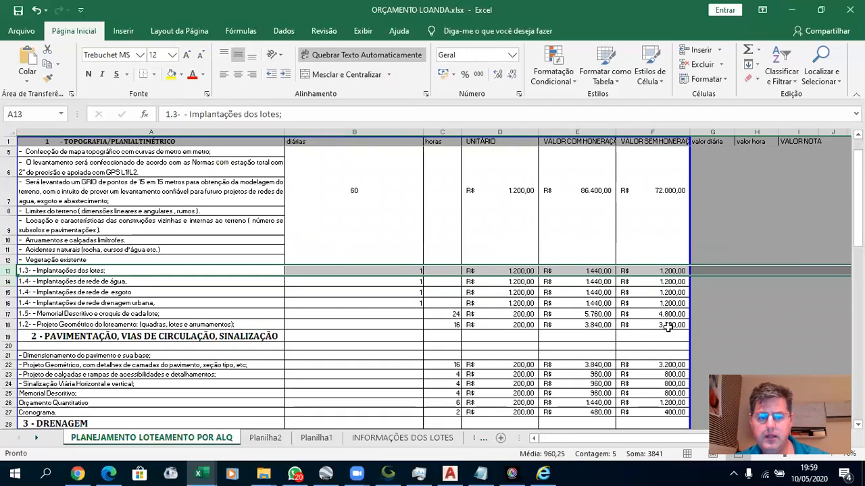
left_click_drag(671, 325, 684, 215)
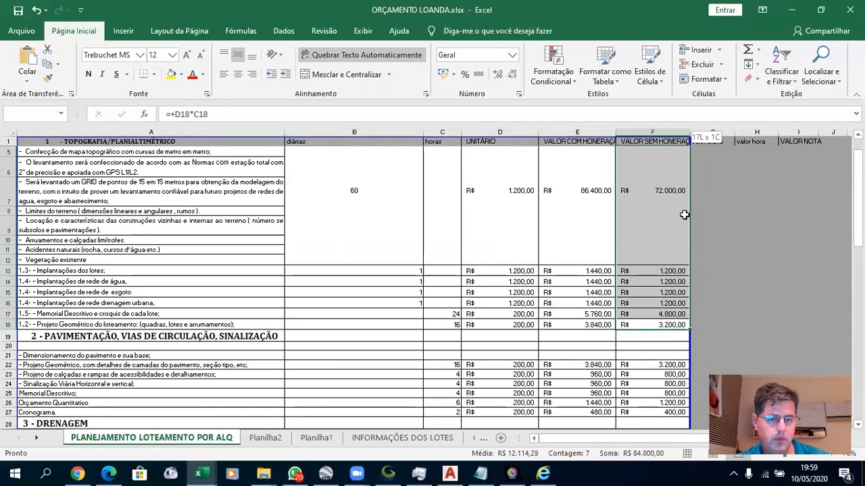
left_click_drag(684, 215, 685, 215)
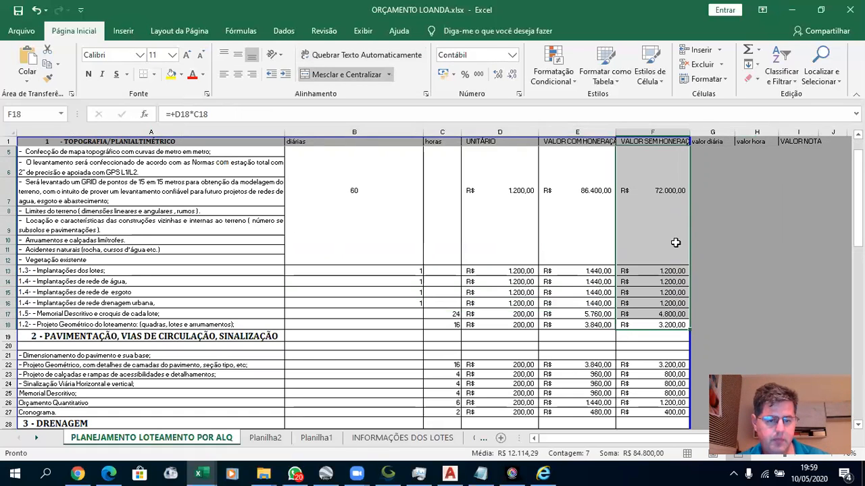
left_click(660, 197)
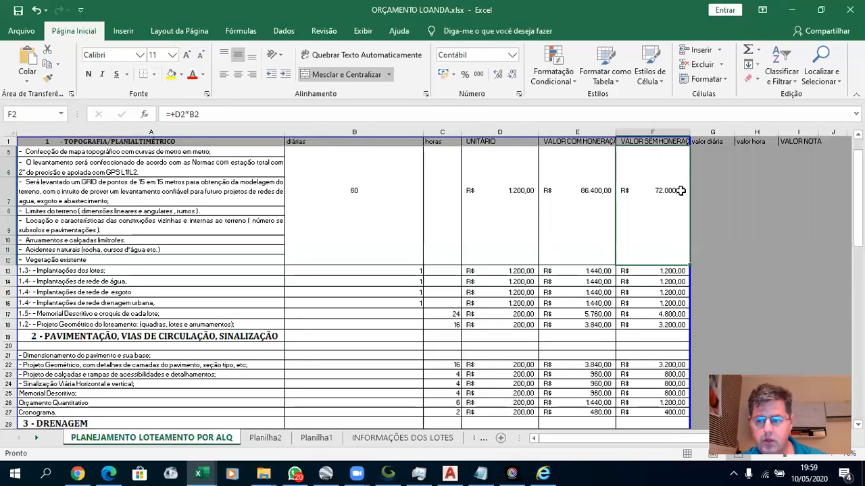
Step: Try a daily rate of 900 in the valor diária cell G2 and check the sum of F2:F18
scroll(699, 149, "up", 1)
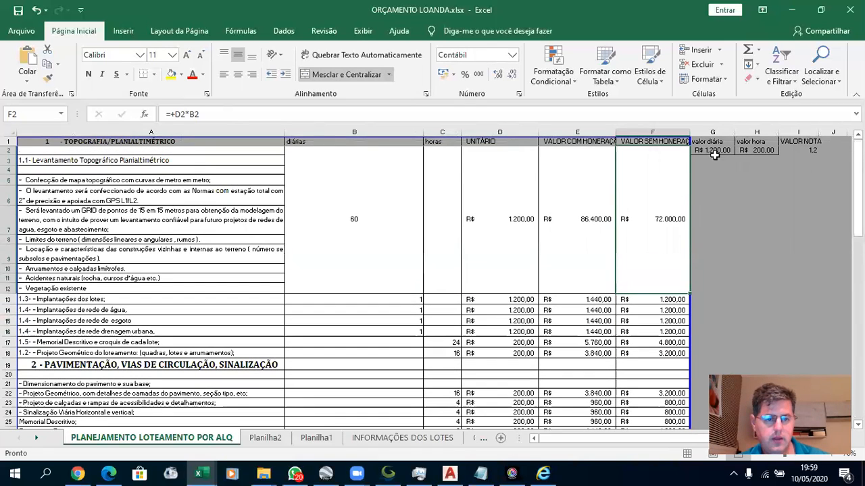
left_click(714, 151)
type("9")
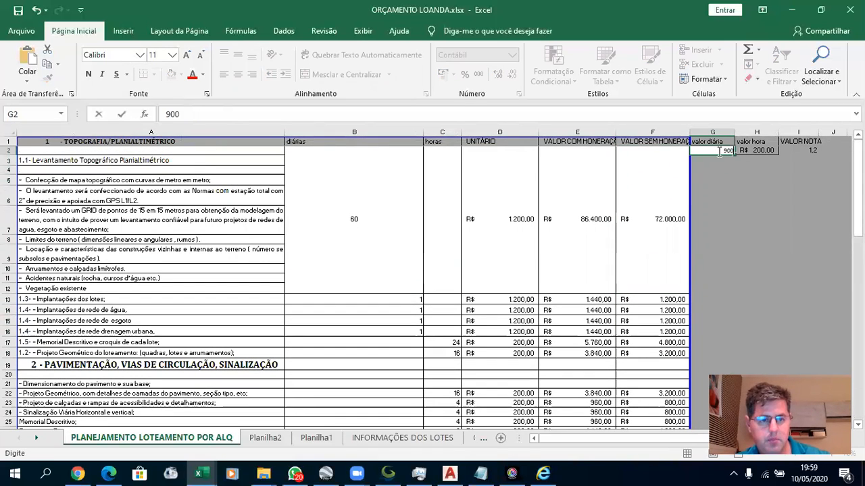
type("00")
key("Return")
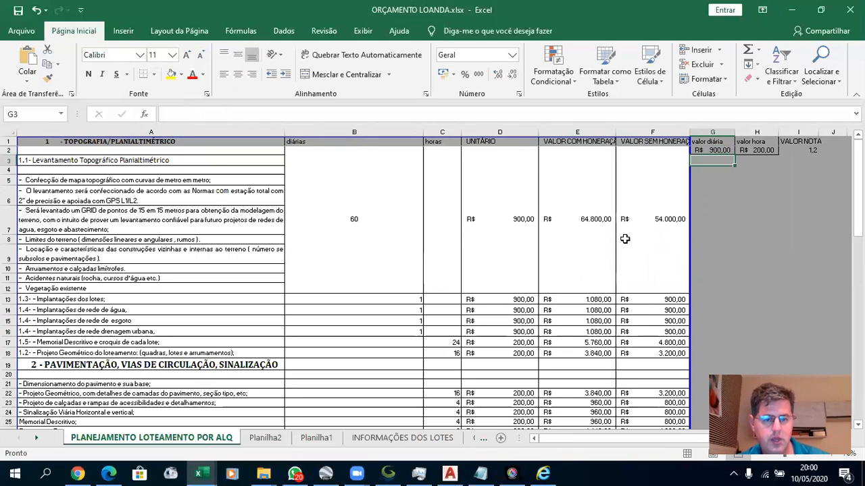
left_click_drag(655, 168, 634, 357)
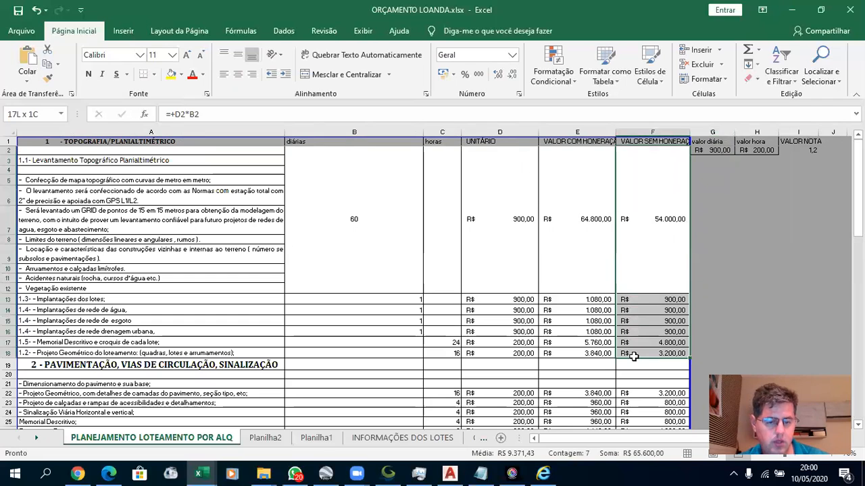
Step: Set the valor diária in G2 back to 1.200
left_click(715, 151)
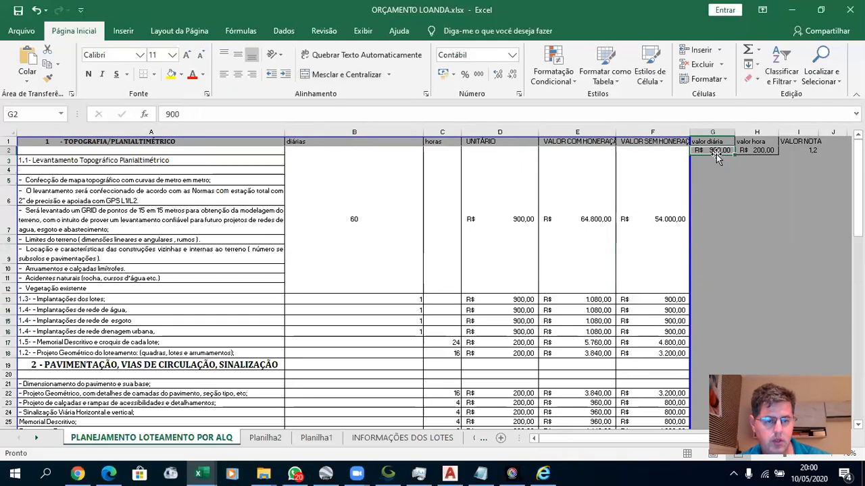
type("1.200")
key("Return")
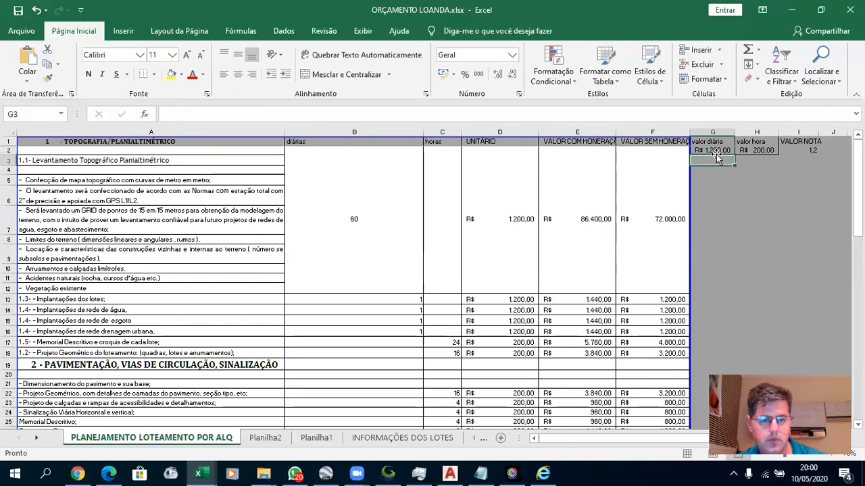
Step: Review the items of section 2 - PAVIMENTAÇÃO, VIAS DE CIRCULAÇÃO, SINALIZAÇÃO in rows 21 to 27
scroll(704, 214, "down", 2)
scroll(704, 213, "up", 2)
scroll(667, 218, "down", 2)
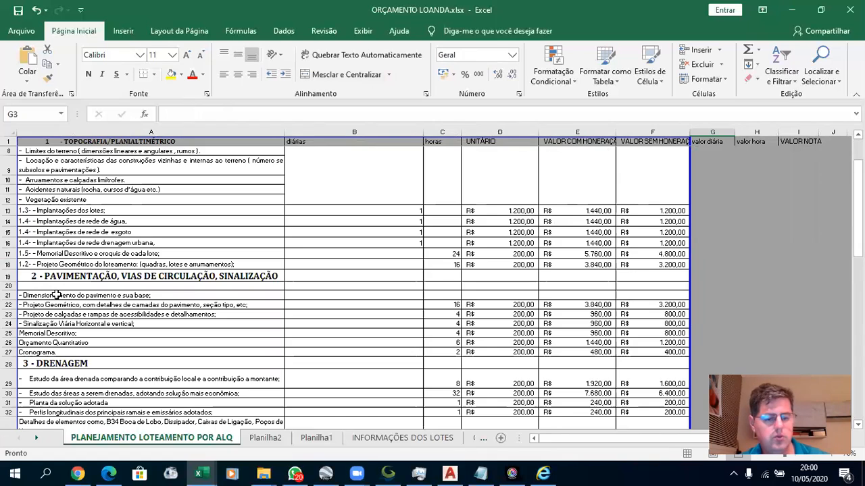
scroll(58, 295, "down", 1)
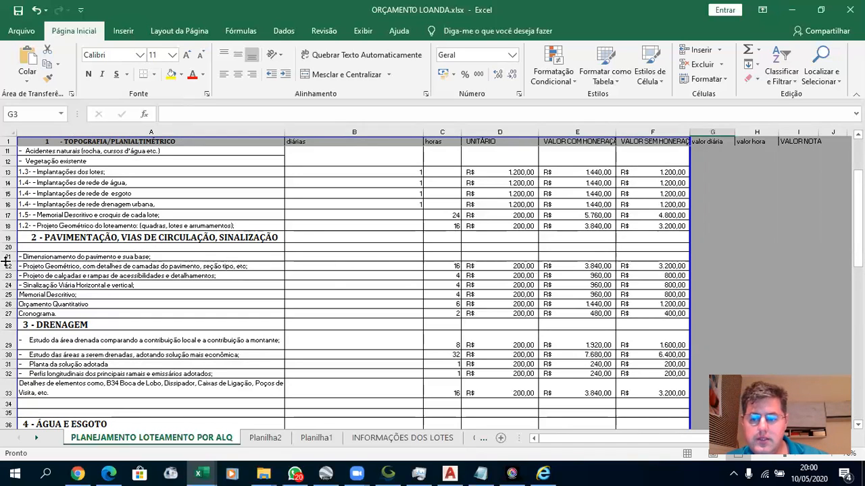
left_click_drag(8, 258, 5, 312)
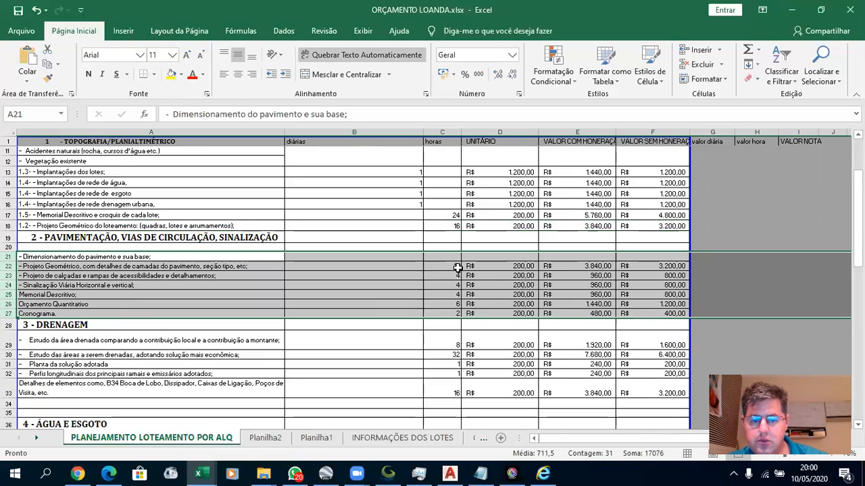
Step: Inspect the unit price formula in D22 for the Projeto Geométrico and trace its reference to the valor hora in H2
left_click(496, 266)
type("=+$H$2")
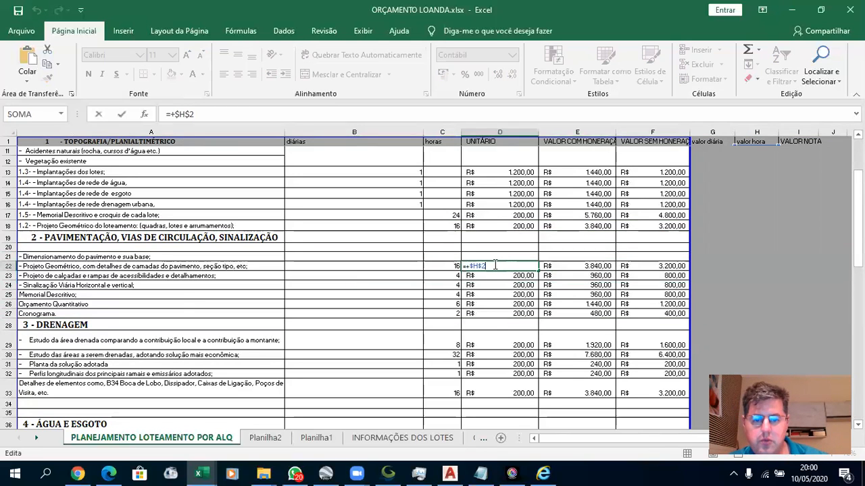
scroll(491, 272, "up", 3)
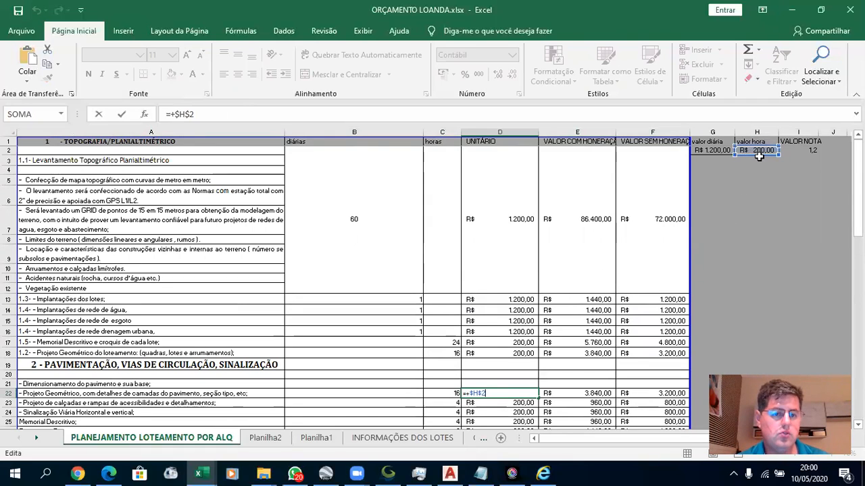
key("ctrl+Return")
scroll(454, 311, "down", 2)
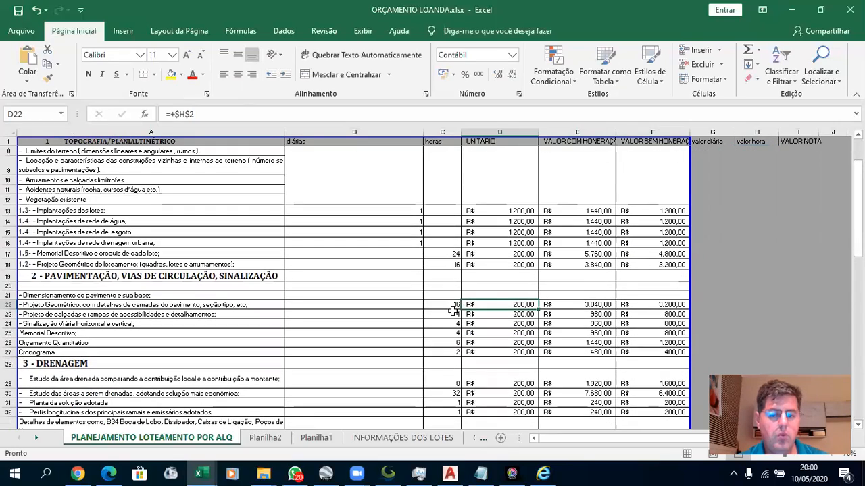
Step: Check the paving section hours in C22:C27 against the valor hora rate, including the Projeto Geométrico hours in C22
left_click_drag(451, 302, 448, 352)
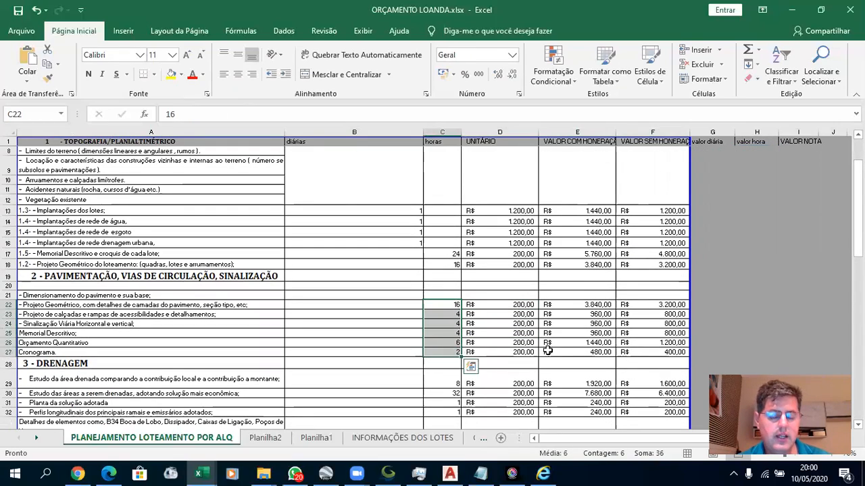
scroll(644, 306, "up", 1)
scroll(669, 271, "up", 2)
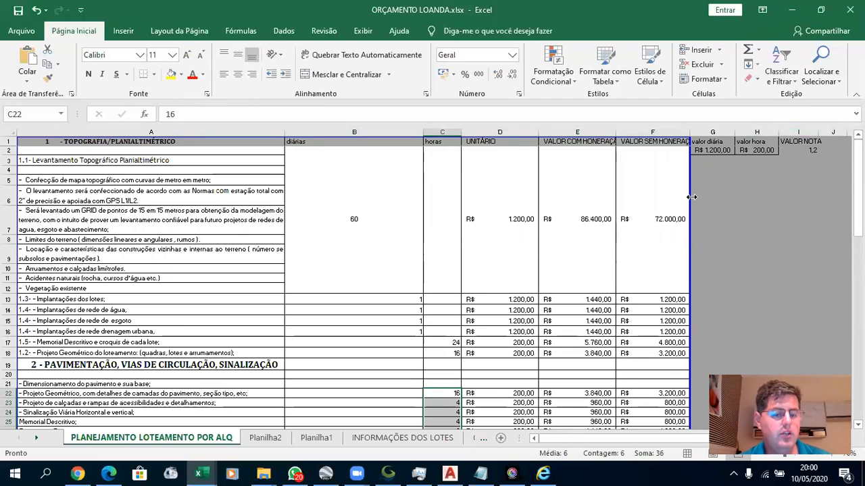
scroll(691, 197, "down", 2)
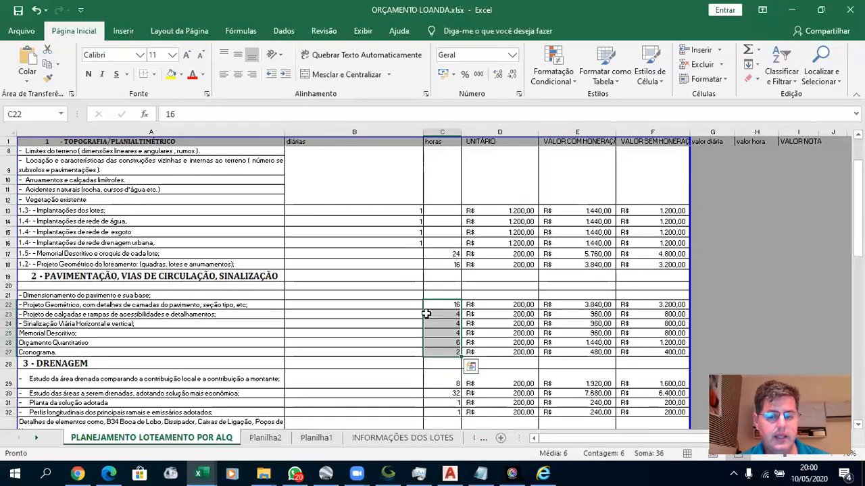
left_click(444, 305)
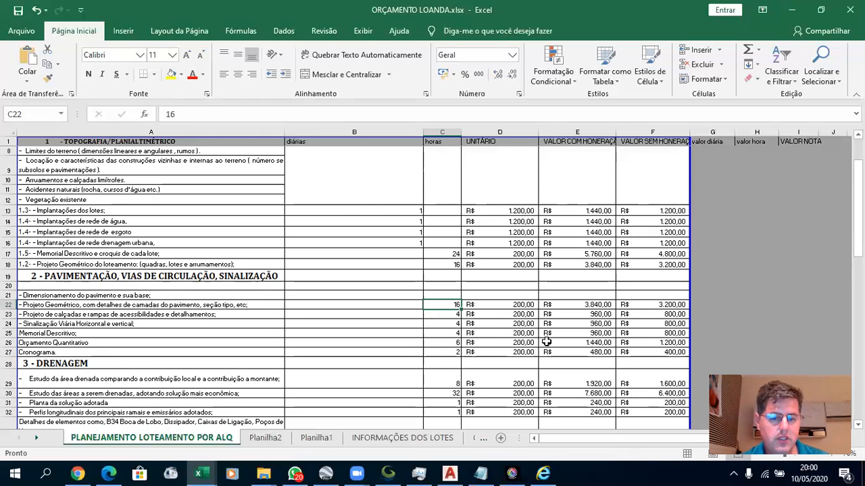
Step: Review the 3 - DRENAGEM items in rows 29, 30 and 33 with their hours and values
scroll(444, 359, "down", 1)
scroll(369, 352, "down", 1)
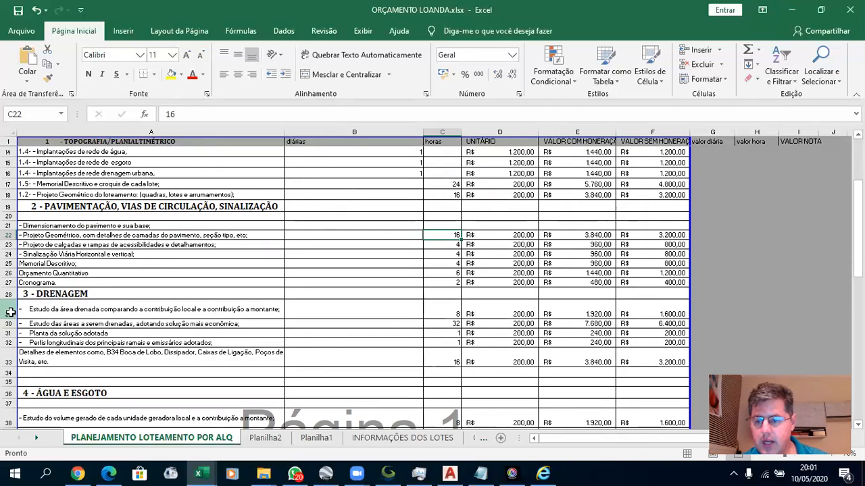
left_click(10, 315)
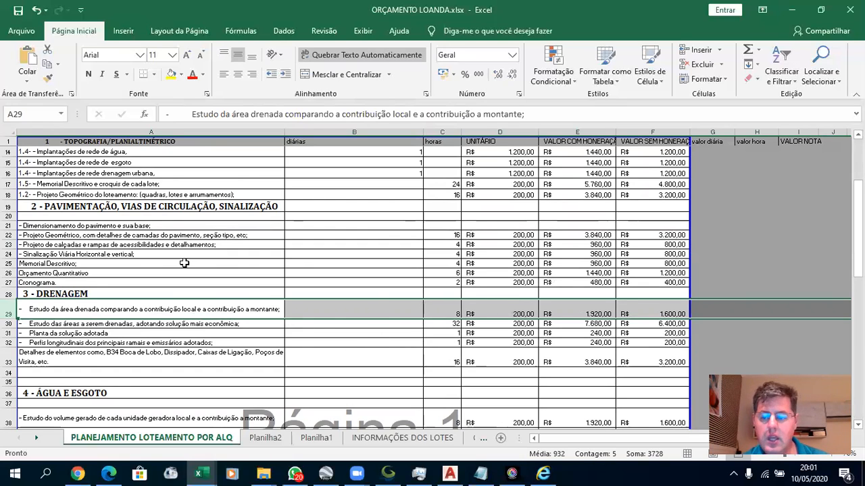
left_click(9, 323)
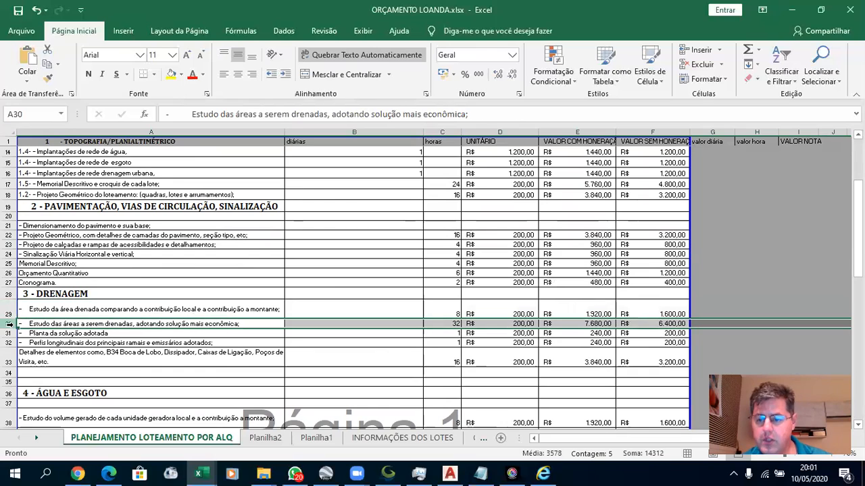
left_click(9, 358)
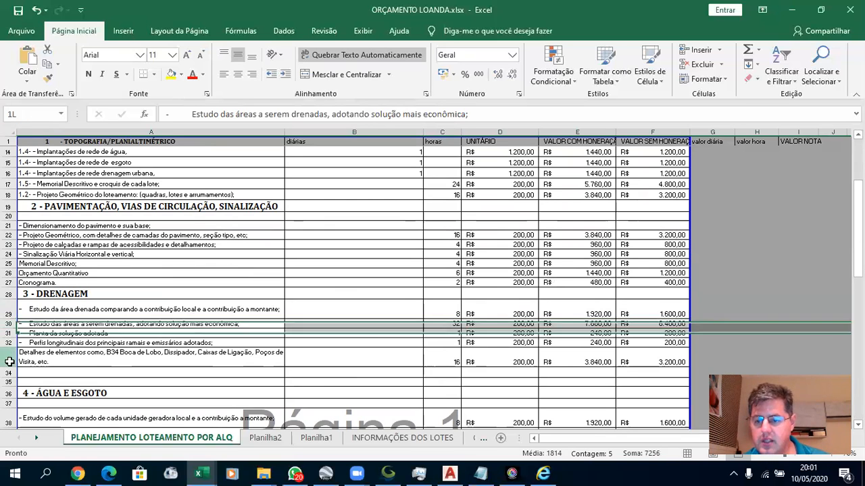
Step: Review the 4 - ÁGUA E ESGOTO items from row 38 to row 44 with their hours and values
scroll(17, 359, "down", 1)
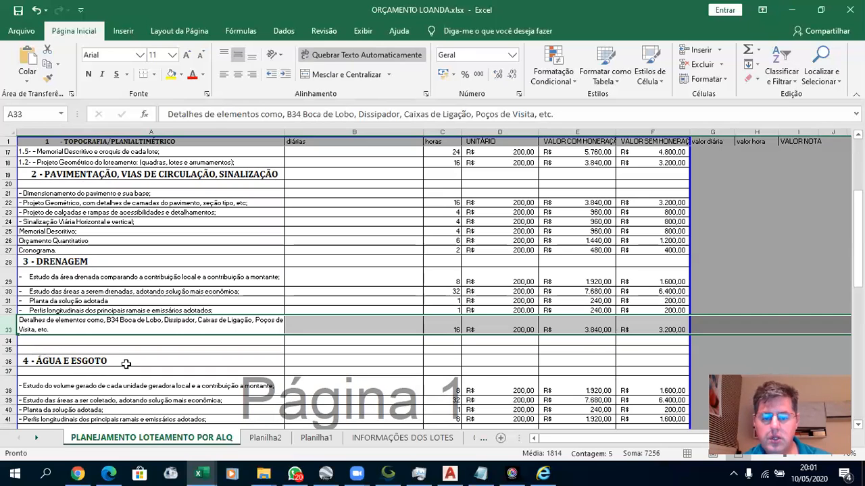
scroll(525, 320, "down", 2)
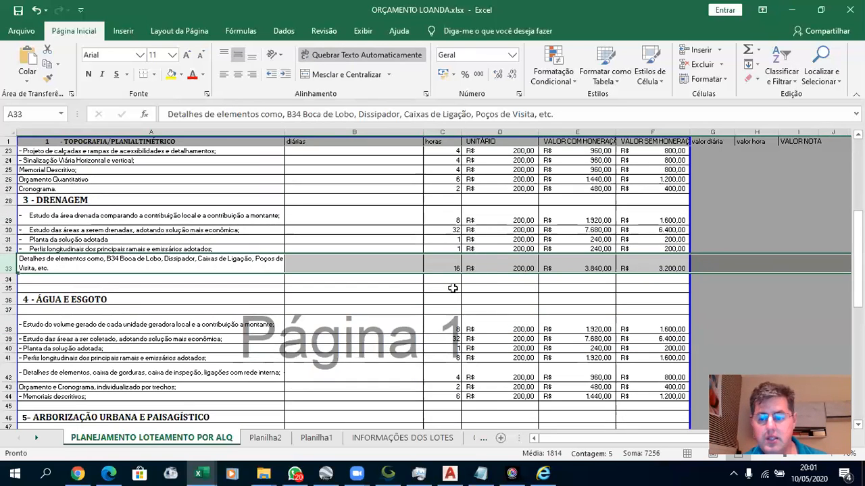
scroll(419, 287, "down", 1)
left_click_drag(10, 301, 9, 400)
scroll(10, 400, "down", 2)
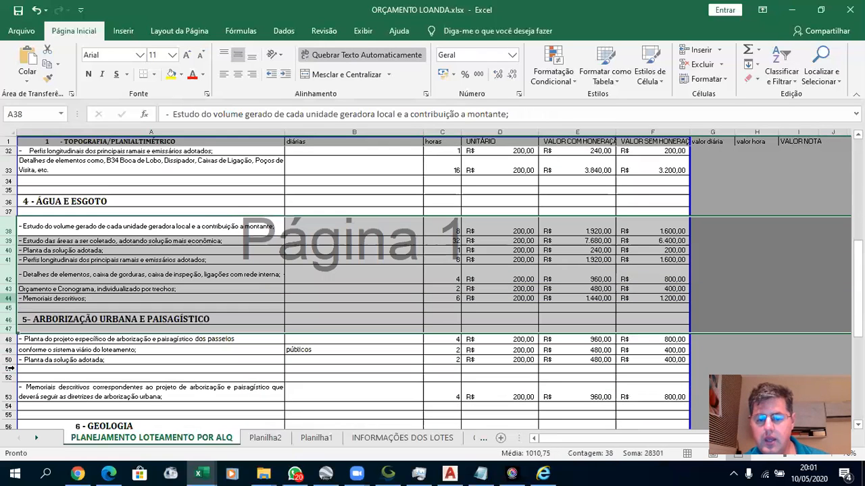
Step: Review the 5- ARBORIZAÇÃO URBANA E PAISAGÍSTICO items in rows 48 to 50 and the descriptive memorials in row 53
left_click(8, 320)
scroll(9, 318, "down", 1)
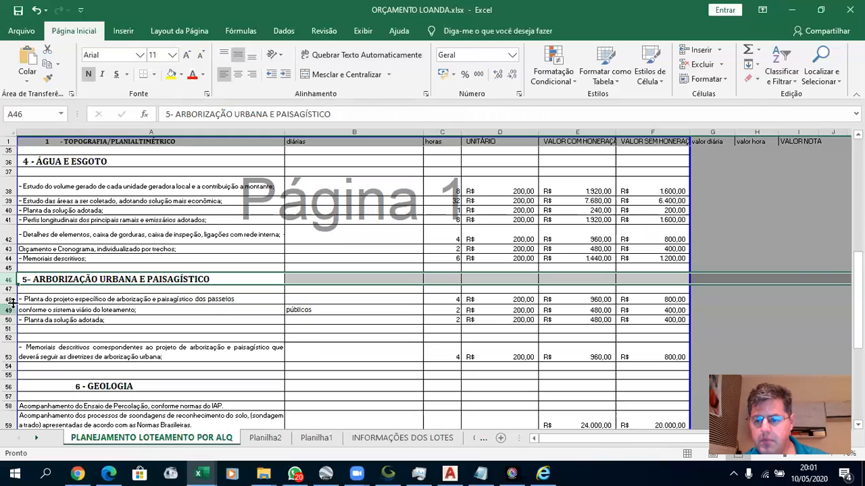
left_click_drag(9, 299, 10, 322)
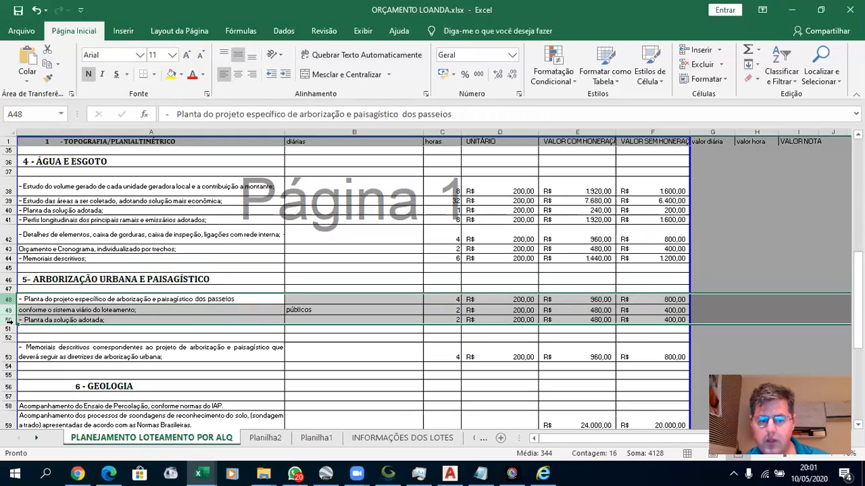
scroll(10, 319, "down", 1)
left_click(11, 317)
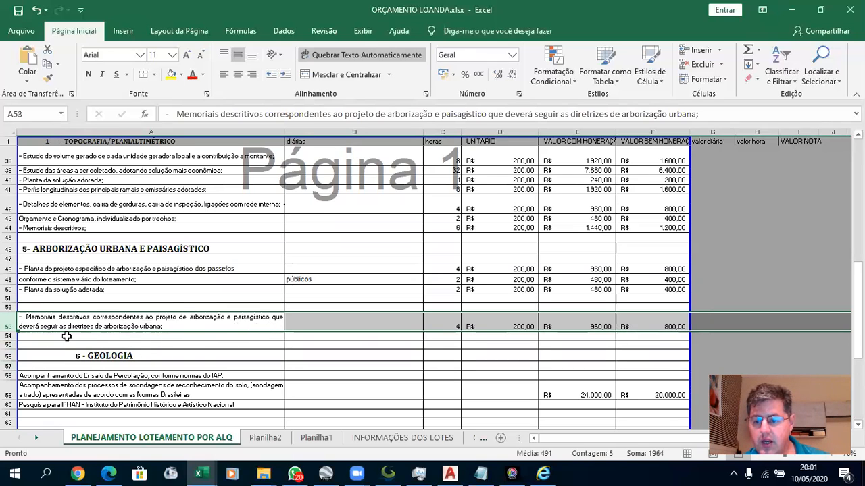
Step: Review the 6 - GEOLOGIA items in rows 56 to 60, including the soil sounding value in E59
scroll(428, 320, "down", 1)
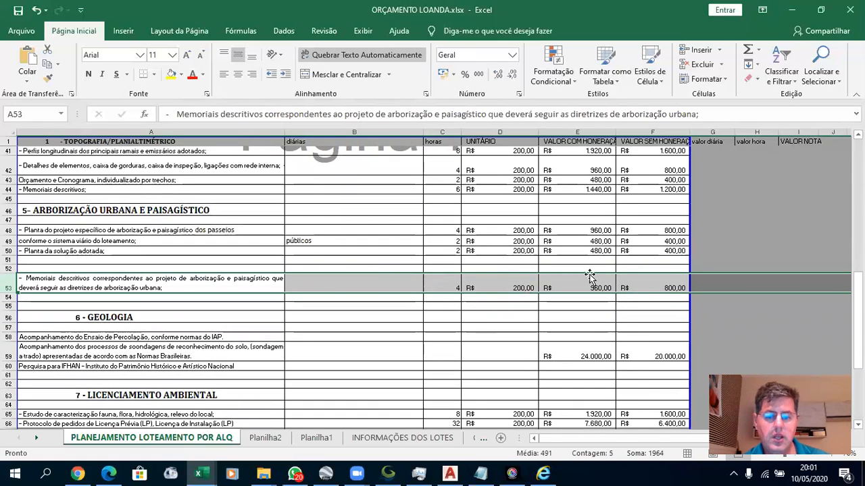
scroll(588, 277, "down", 2)
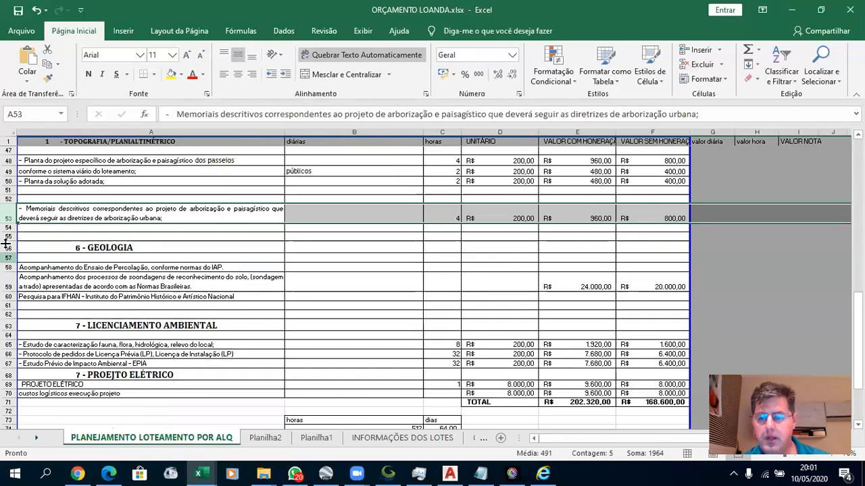
left_click_drag(8, 247, 4, 301)
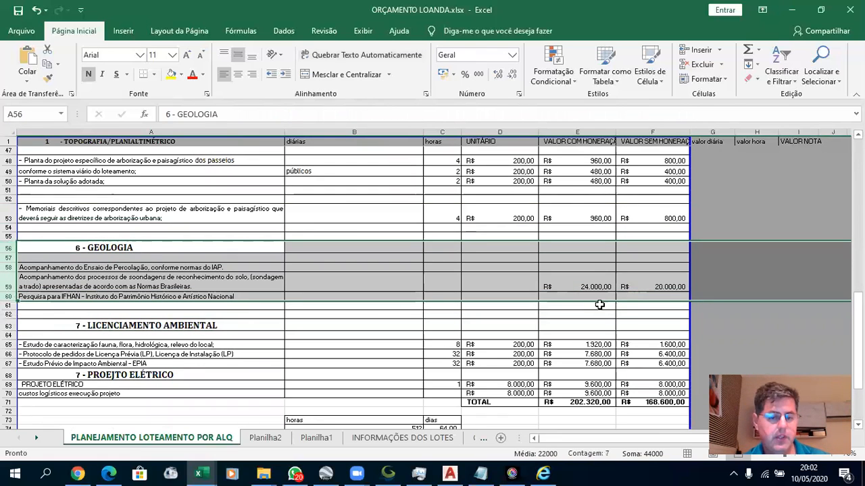
left_click(594, 287)
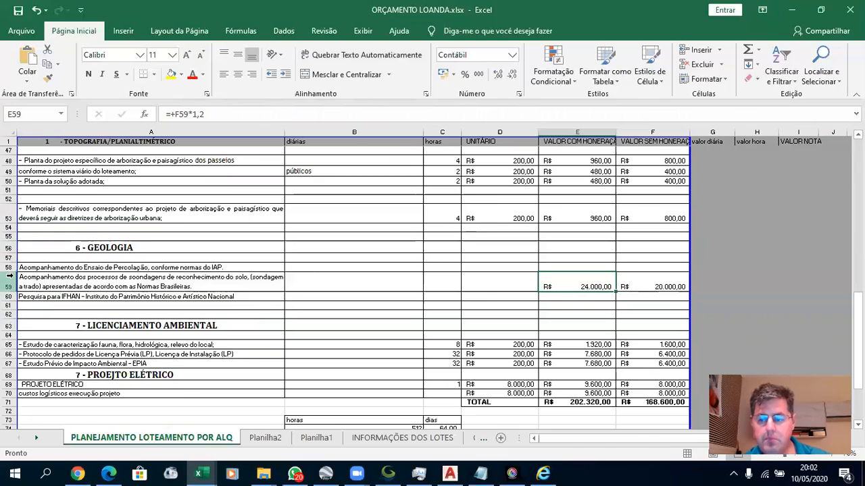
left_click(8, 282)
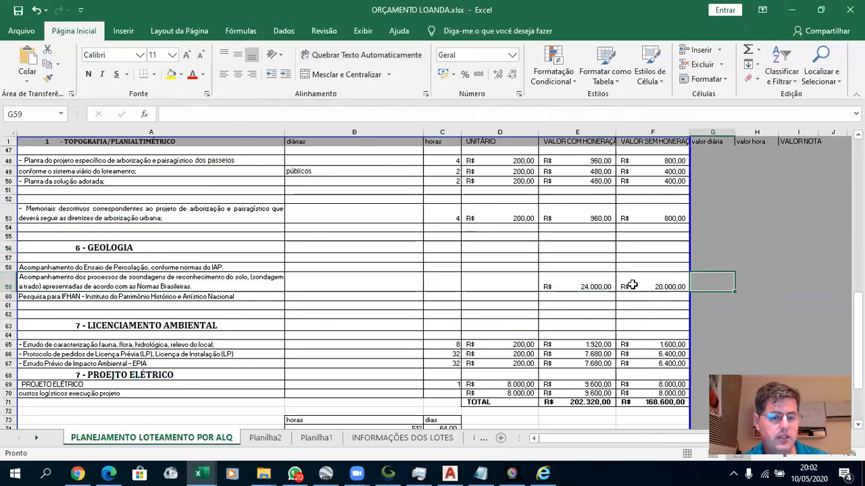
left_click(611, 286)
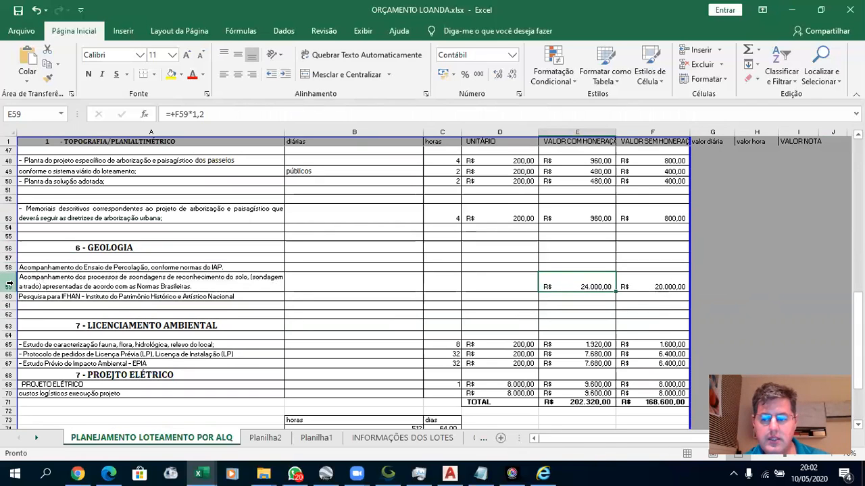
left_click(9, 284)
scroll(627, 274, "down", 1)
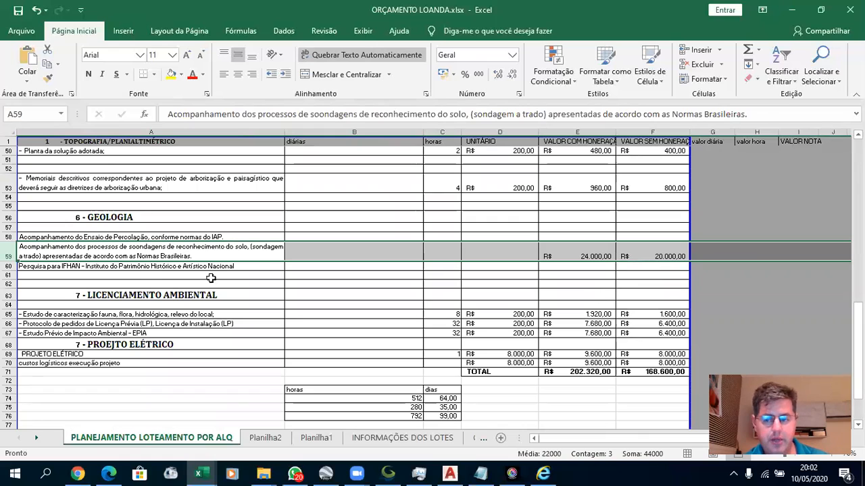
left_click_drag(8, 237, 8, 256)
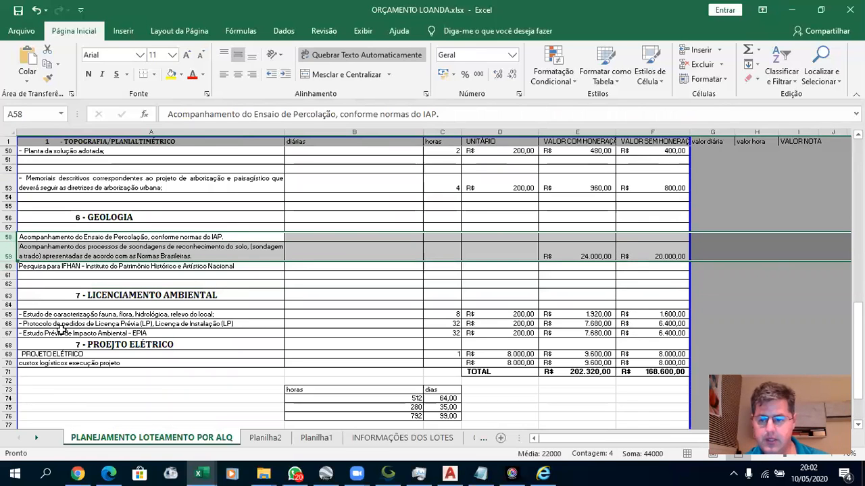
Step: Review the 7 - LICENCIAMENTO AMBIENTAL items in rows 63 to 67 and the electrical project items in rows 68 to 70
scroll(8, 268, "down", 1)
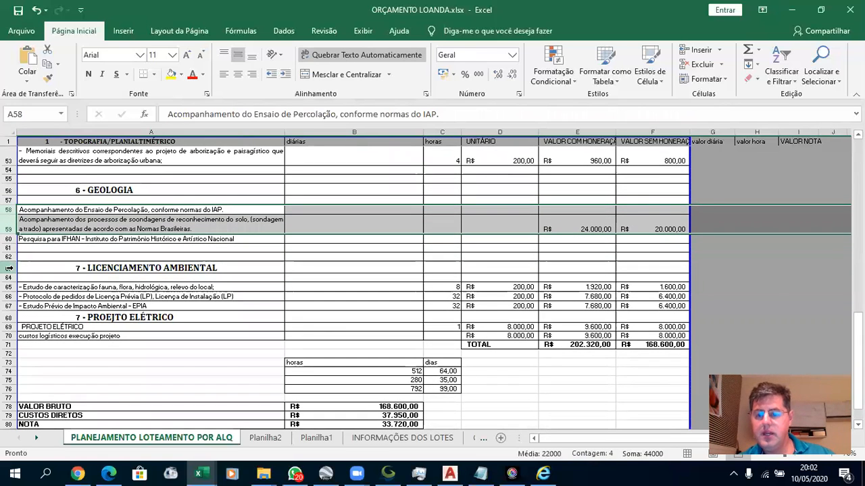
left_click_drag(9, 267, 5, 310)
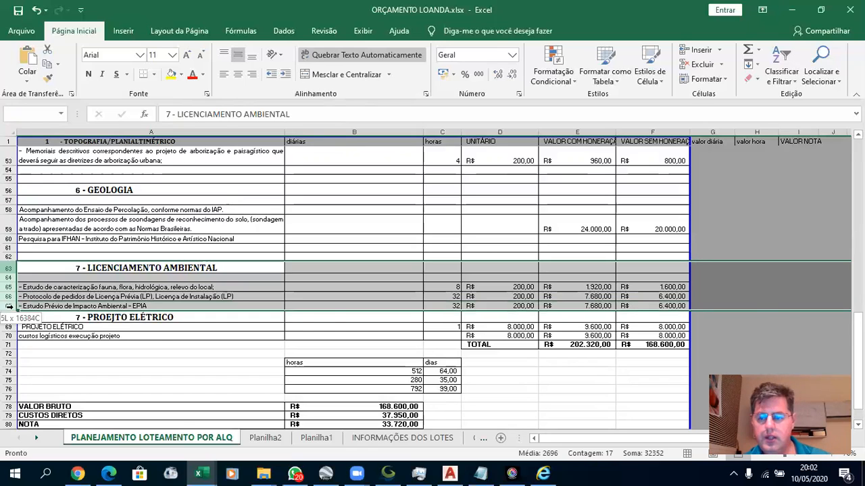
left_click_drag(9, 306, 9, 306)
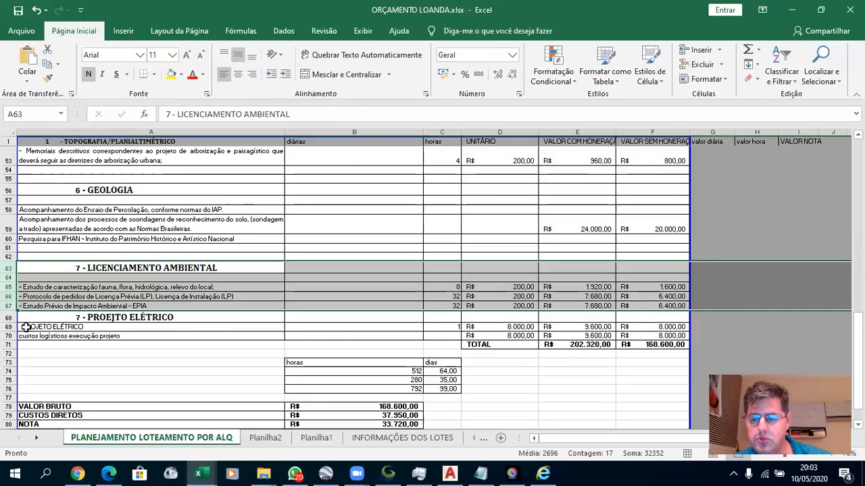
scroll(25, 327, "down", 2)
left_click_drag(9, 249, 9, 267)
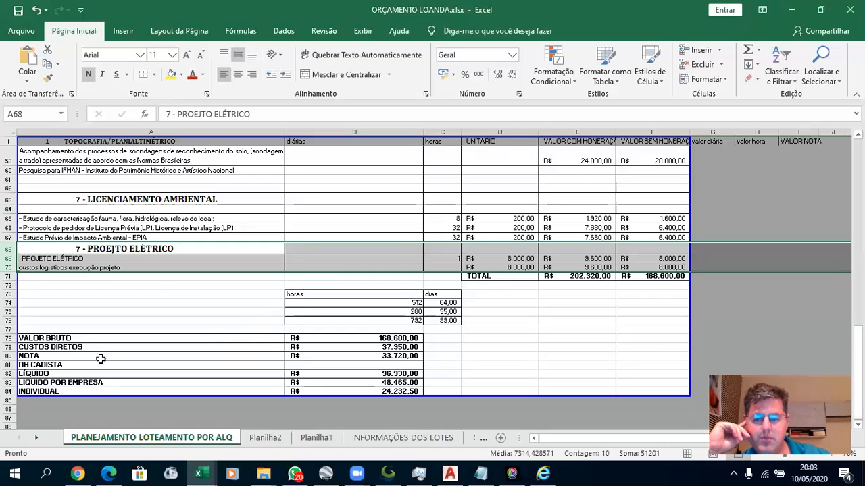
Step: Examine the VALOR BRUTO and CUSTOS DIRETOS rows of the summary against the project sections above
mouse_move(10, 338)
left_mouse_down()
mouse_move(7, 365)
mouse_move(8, 336)
left_mouse_up()
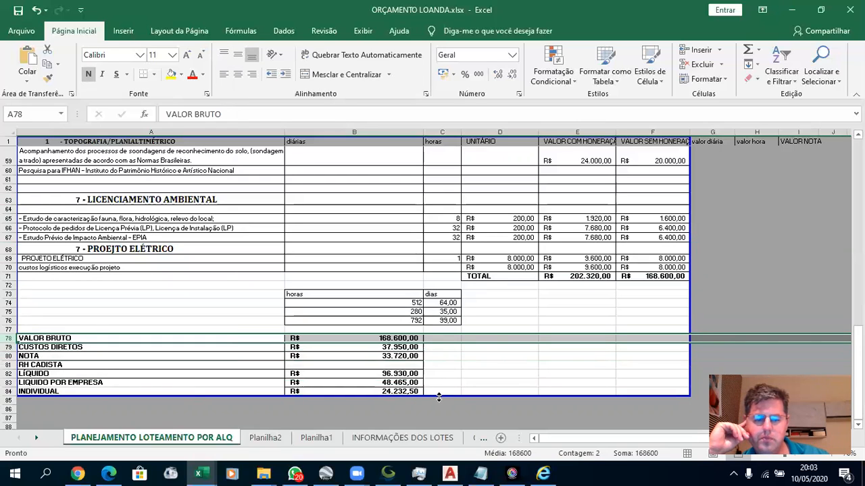
scroll(568, 341, "down", 1)
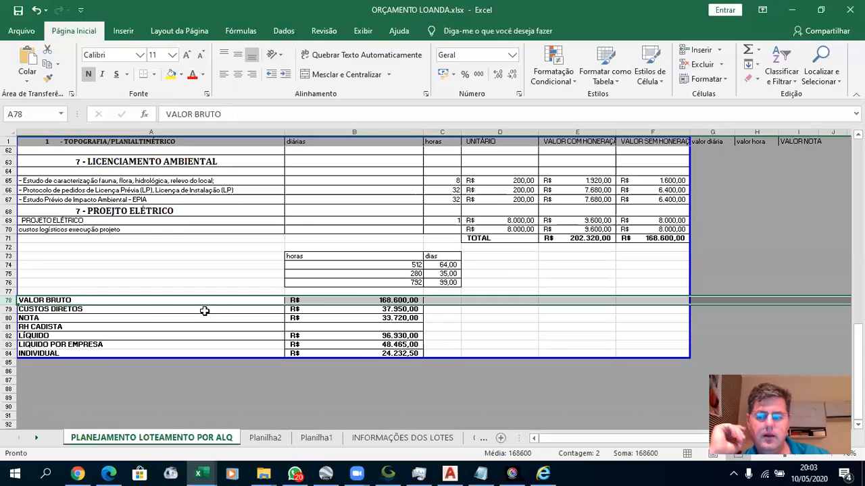
left_click(8, 309)
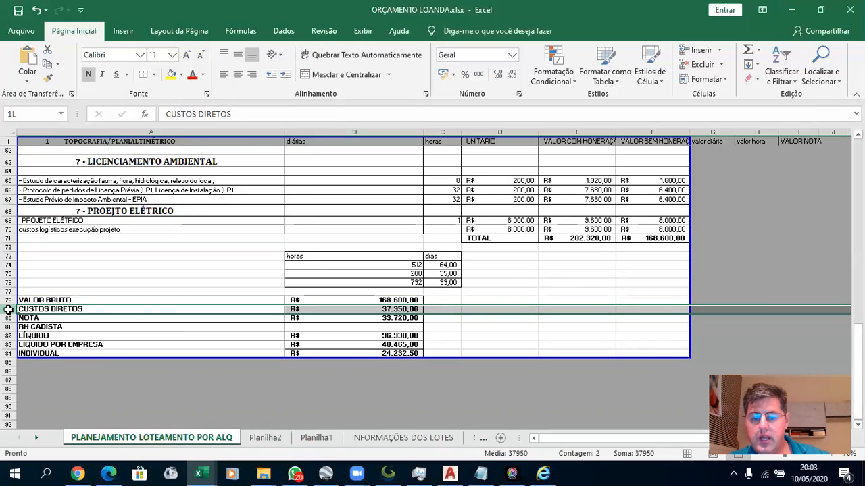
mouse_move(8, 309)
left_mouse_down()
mouse_move(8, 318)
mouse_move(9, 302)
mouse_move(24, 297)
mouse_move(14, 311)
left_mouse_up()
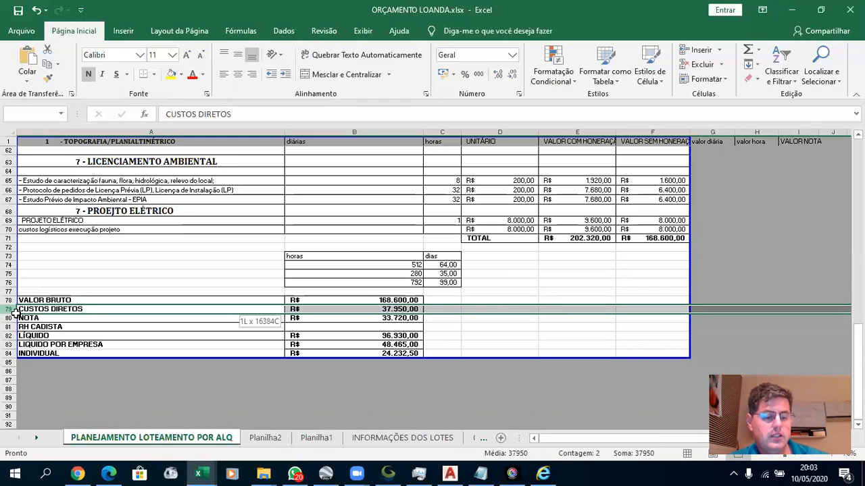
left_click_drag(14, 312, 15, 313)
scroll(502, 359, "up", 6)
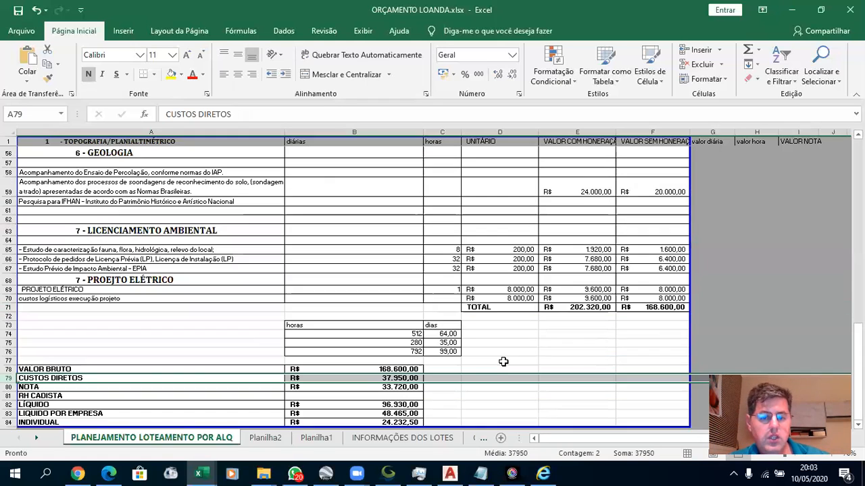
scroll(586, 309, "down", 2)
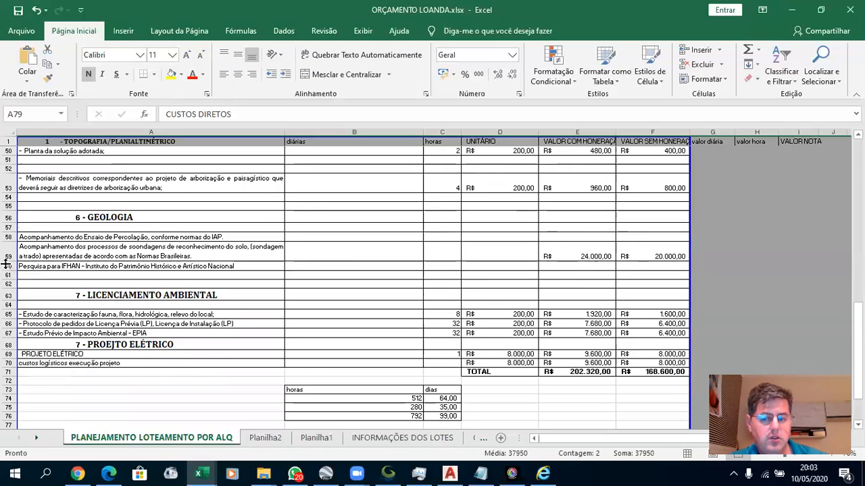
scroll(60, 245, "down", 4)
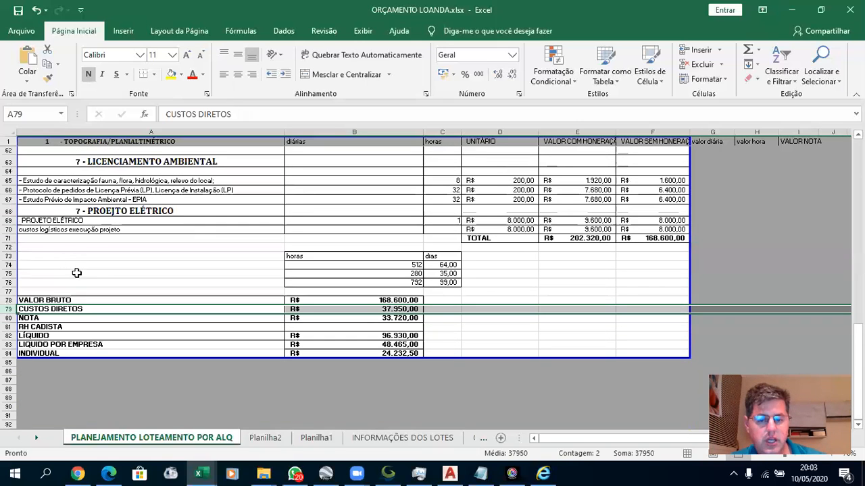
Step: Review the NOTA, RH CADISTA and LÍQUIDO summary rows and inspect the formulas in B82 and B84
left_click(8, 318)
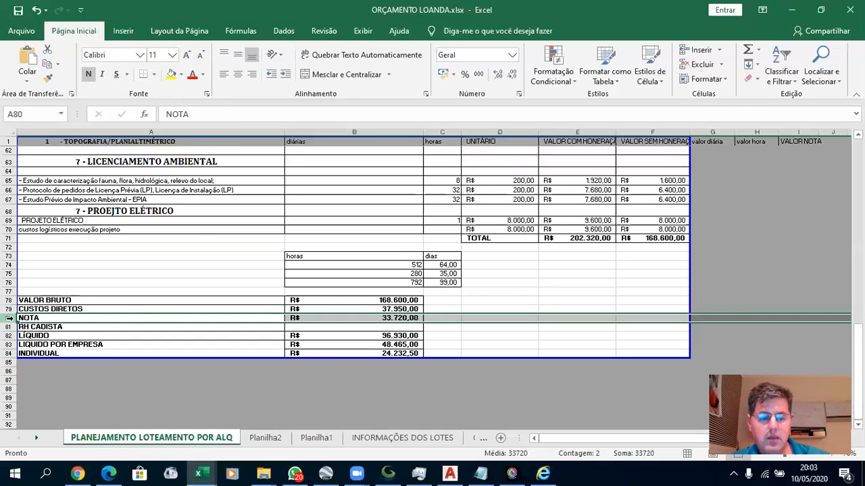
left_click(9, 327)
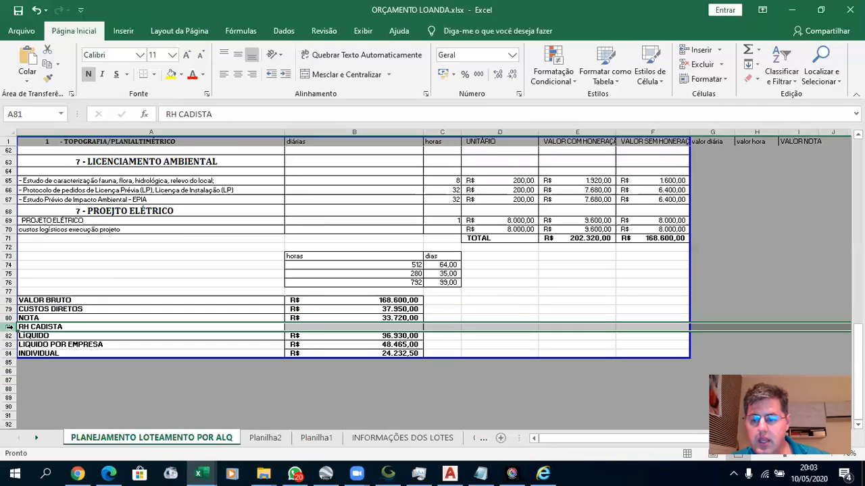
left_click(9, 335)
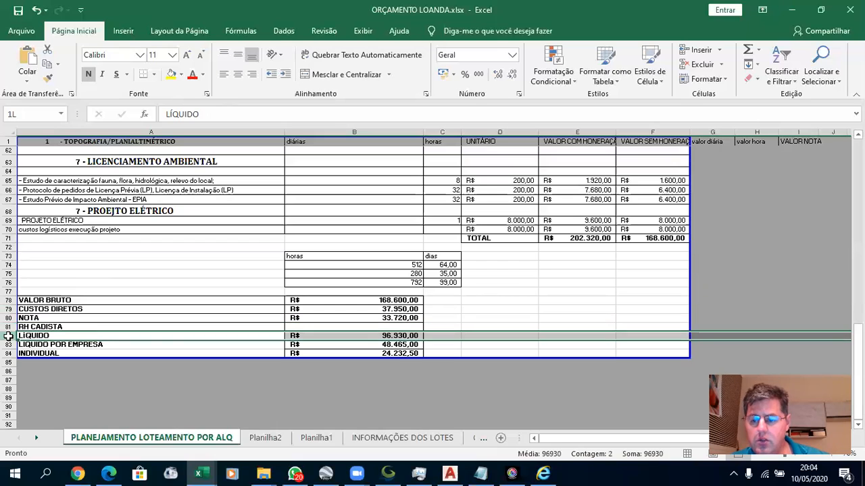
left_click_drag(7, 339, 5, 352)
mouse_move(6, 345)
left_mouse_down()
mouse_move(9, 336)
mouse_move(5, 347)
left_mouse_up()
left_click(406, 338)
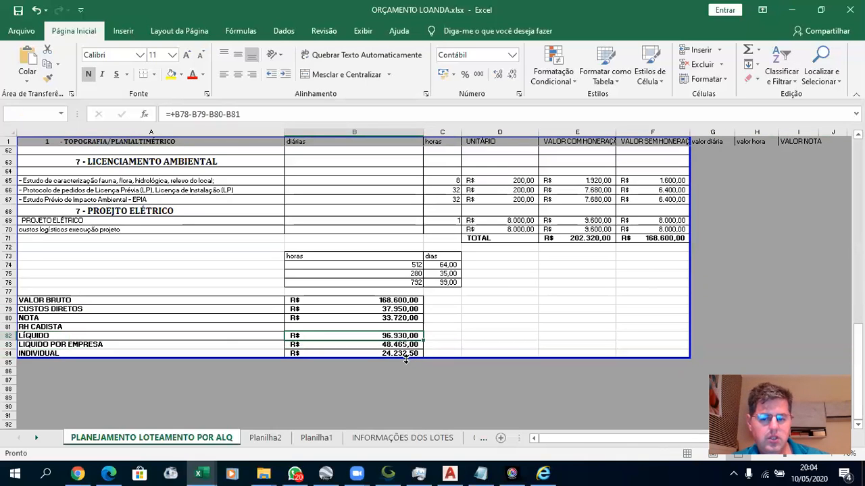
left_click(410, 353)
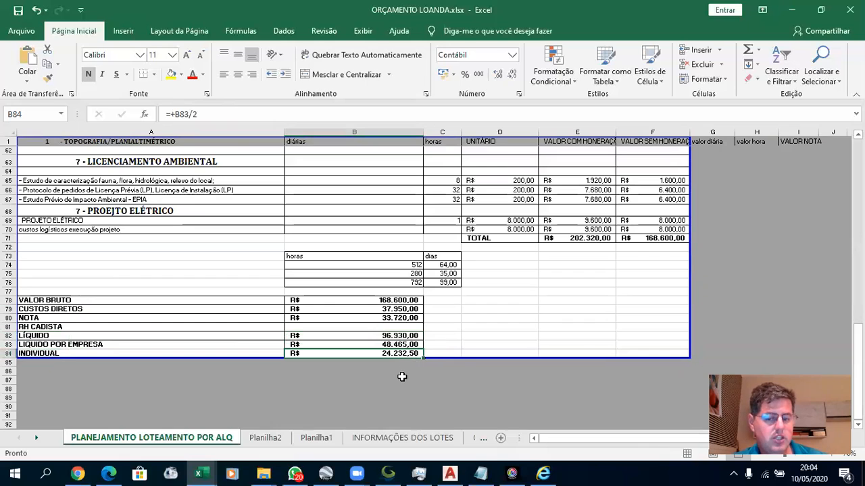
Step: Enter a formula in B86 below the summary that divides the VALOR BRUTO in B78 by 6
scroll(422, 353, "down", 3)
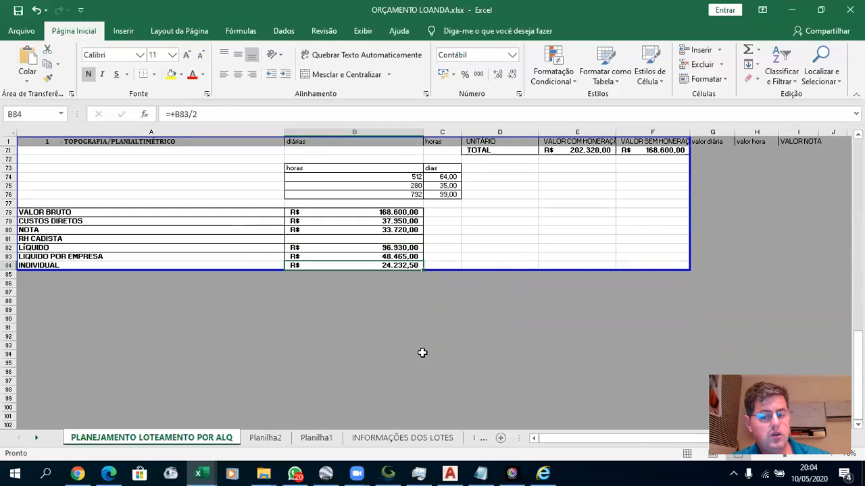
left_click(373, 290)
left_click(378, 282)
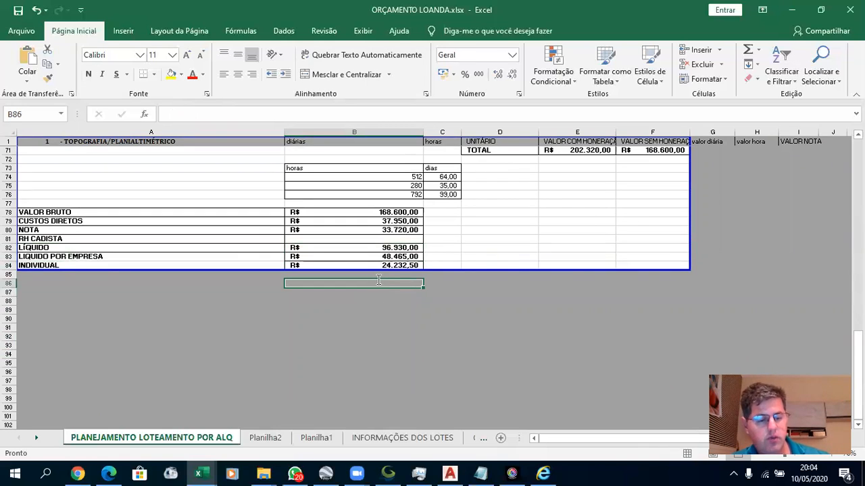
type("+6")
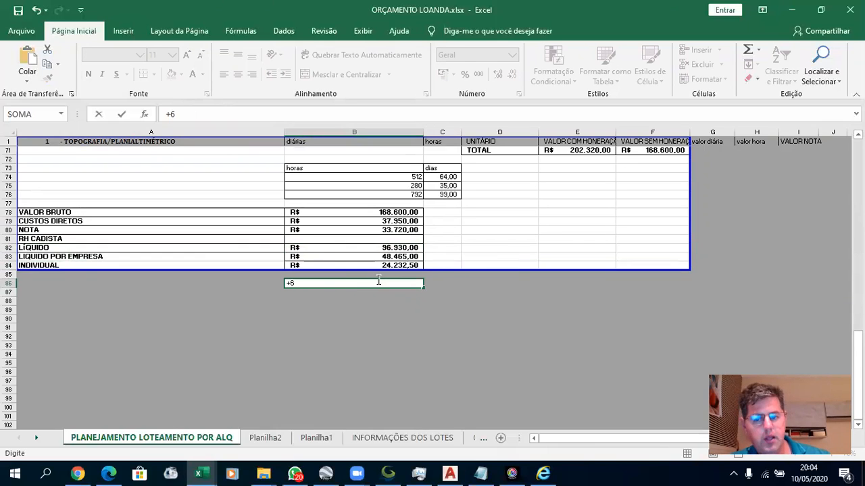
key("BackSpace")
key("BackSpace")
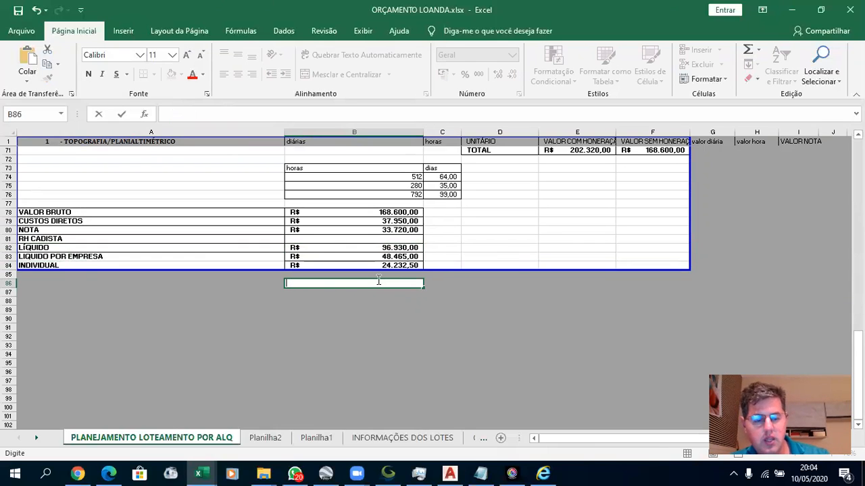
type("+")
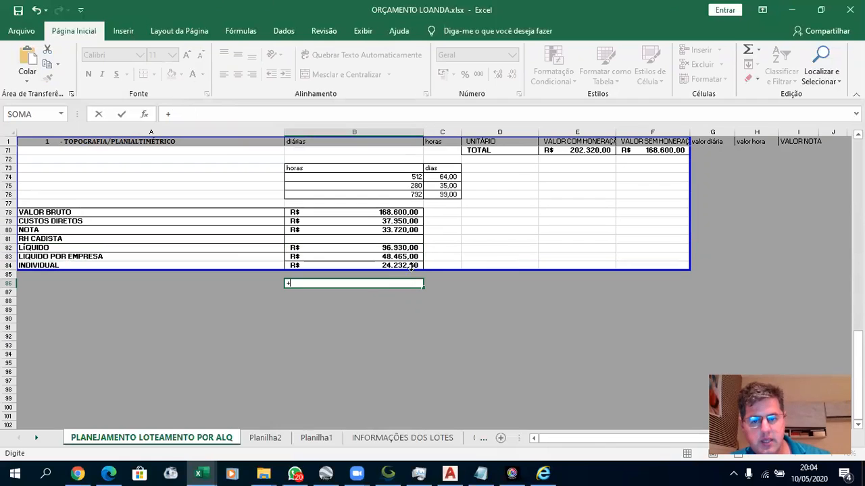
left_click(402, 211)
type("/")
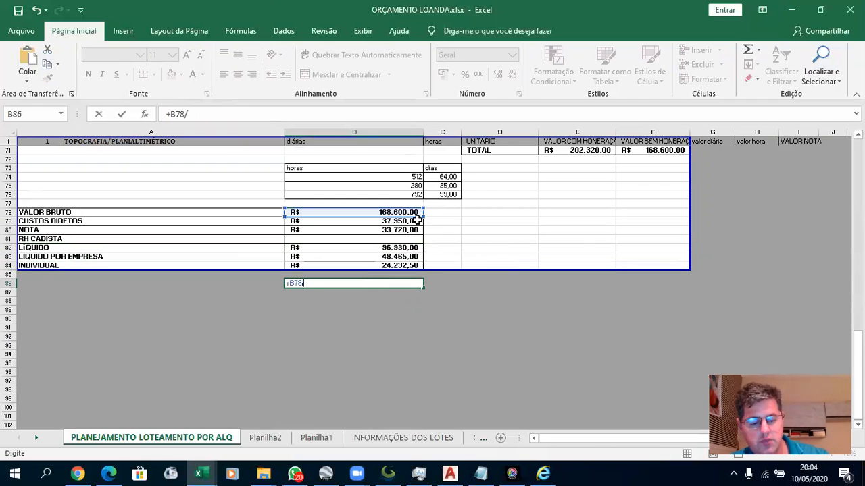
type("6")
key("Return")
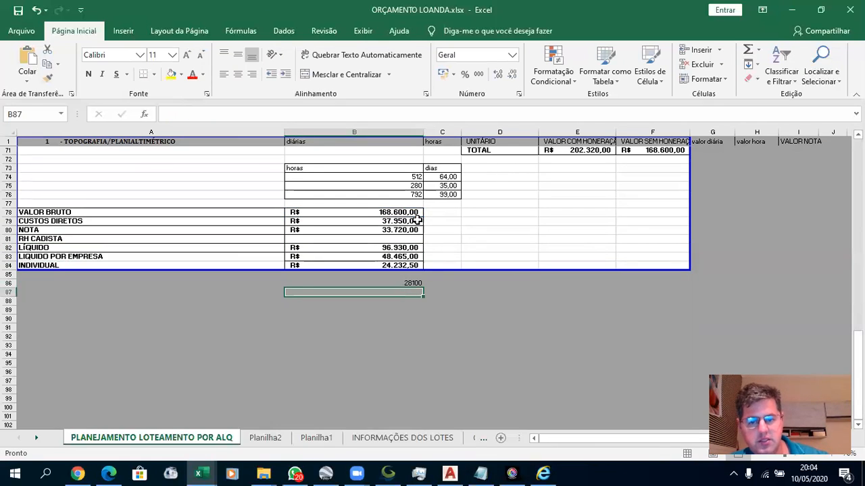
Step: Change the B86 formula to divide the LÍQUIDO value in B82 instead of the gross value
double_click(409, 284)
left_click_drag(347, 216, 340, 251)
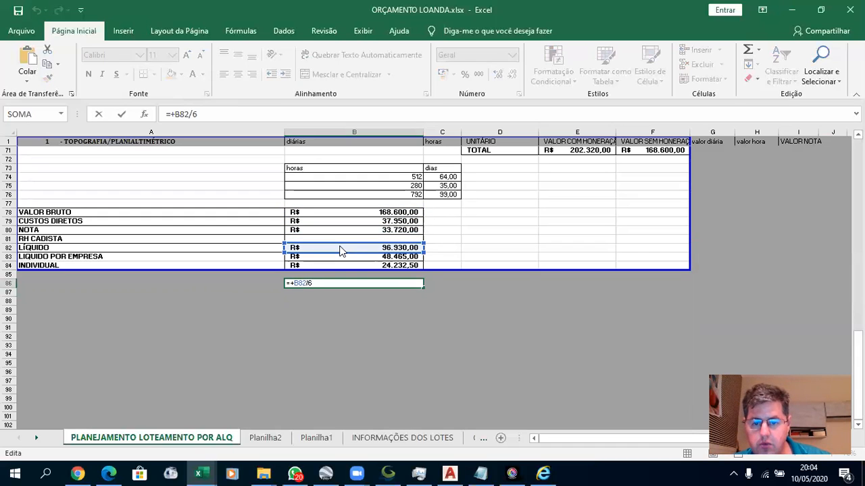
key("Return")
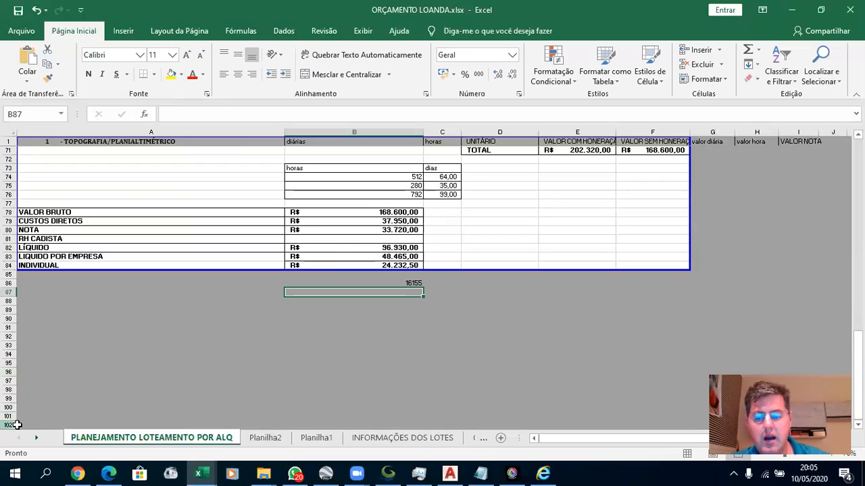
Step: Switch to the INFORMAÇÕES DOS LOTES sheet and check the lot and block quantities at the end of its data
key("ctrl+Page_Down")
key("ctrl+Page_Down")
key("ctrl+Page_Down")
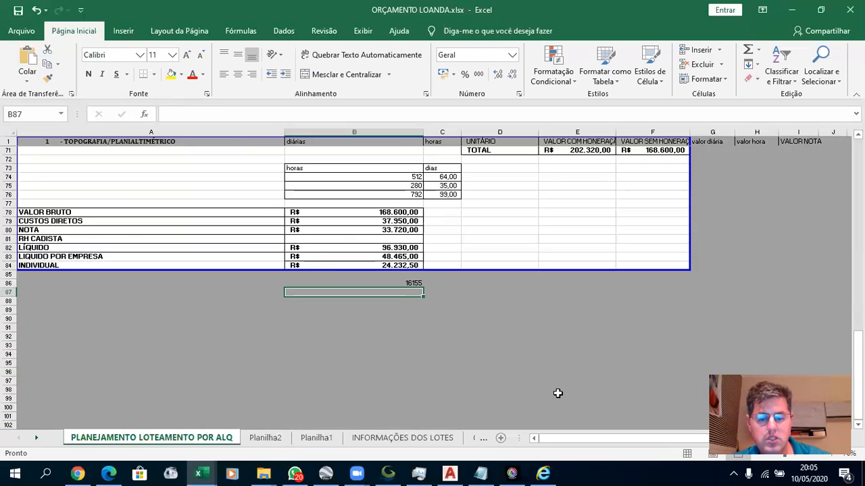
scroll(426, 338, "down", 6)
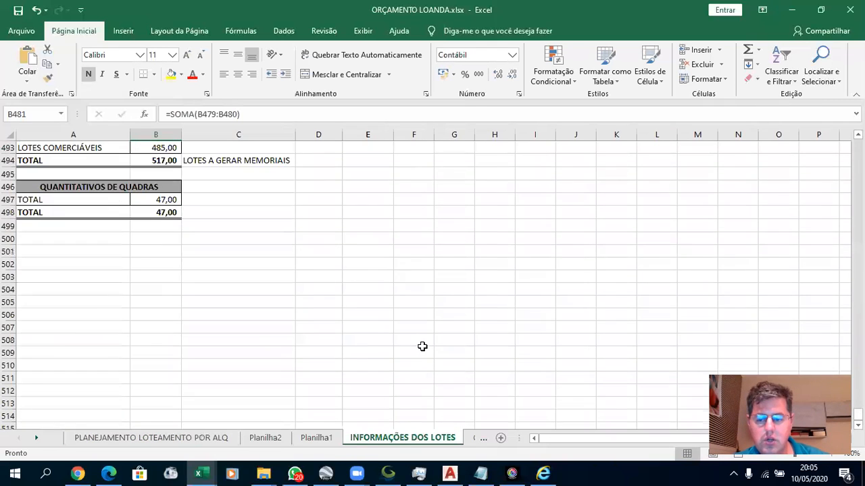
scroll(378, 372, "up", 2)
Step: Look through the COMPOSIÇÃO R$ TOPOGRAFIA sheet from the area and lot quantities to the logistics costs and TOTAL CUSTOS TOPOGRAFIA
key("ctrl+Page_Down")
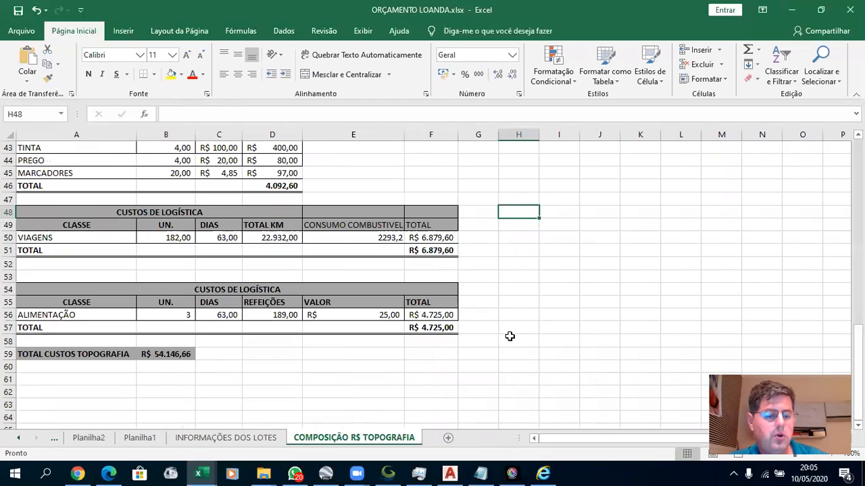
scroll(513, 340, "up", 11)
scroll(514, 340, "up", 3)
scroll(510, 345, "down", 10)
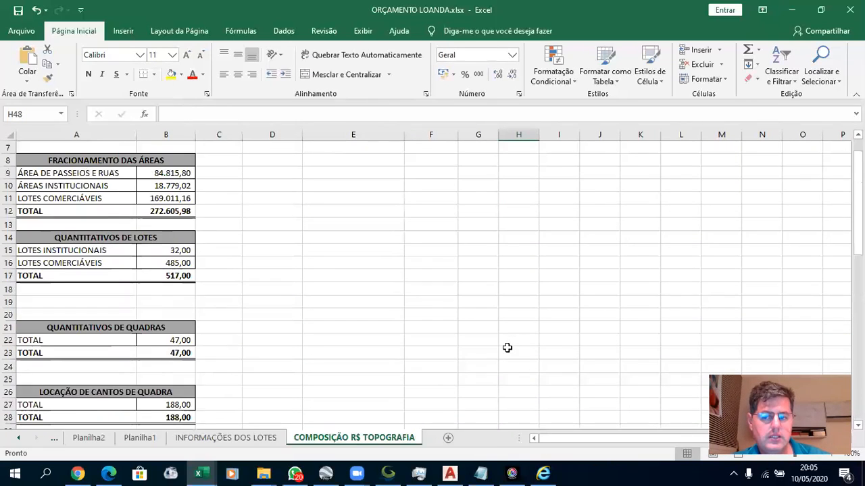
scroll(505, 350, "down", 4)
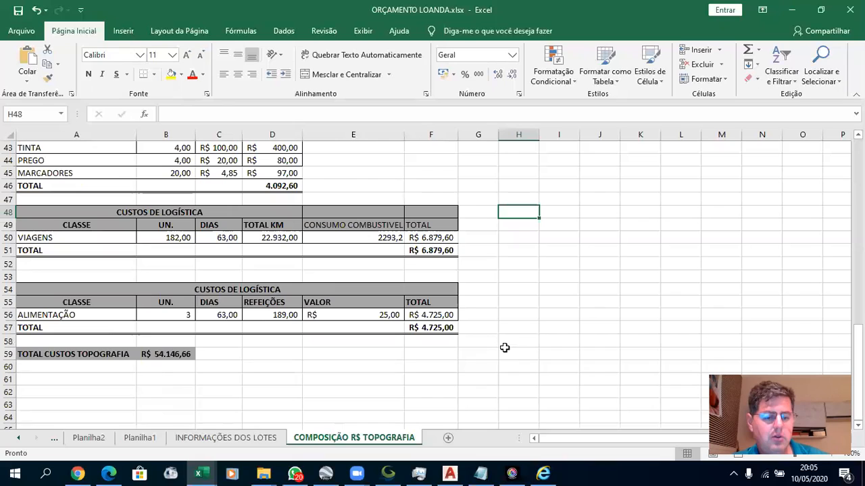